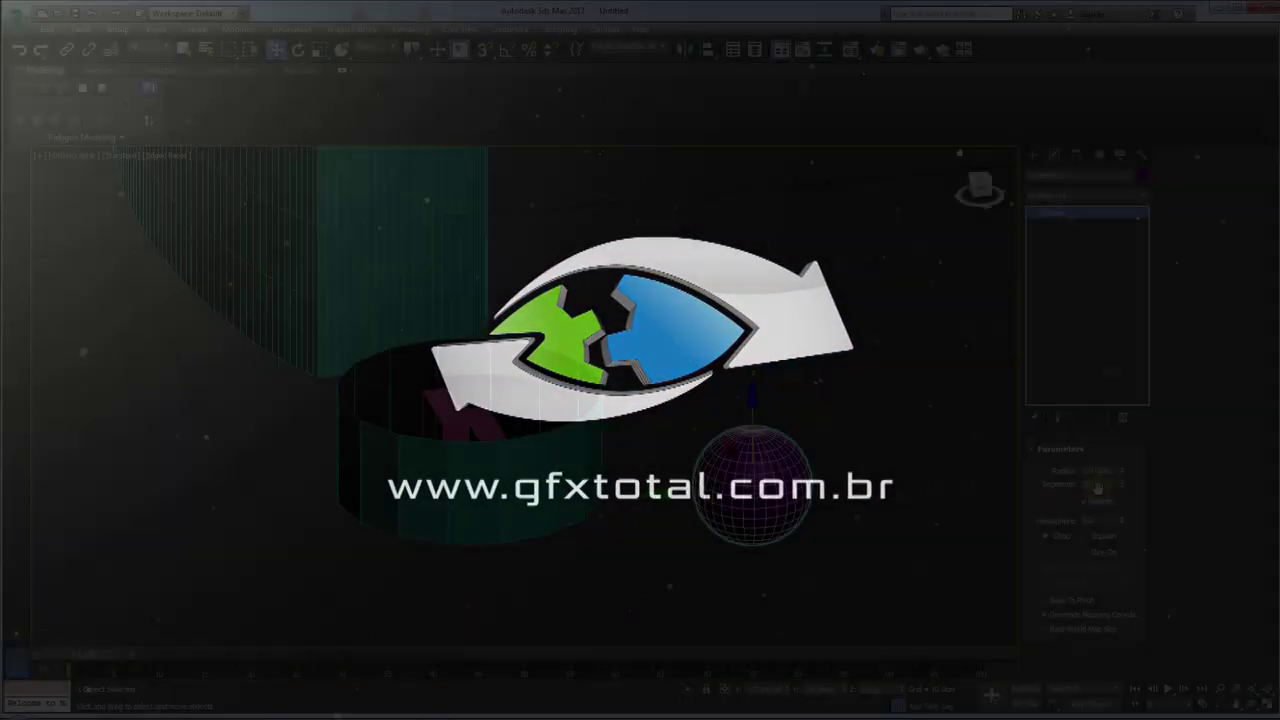
- Clear the green cylinder's rim border selection and select the purple sphere
scroll(640, 400, up, 3)
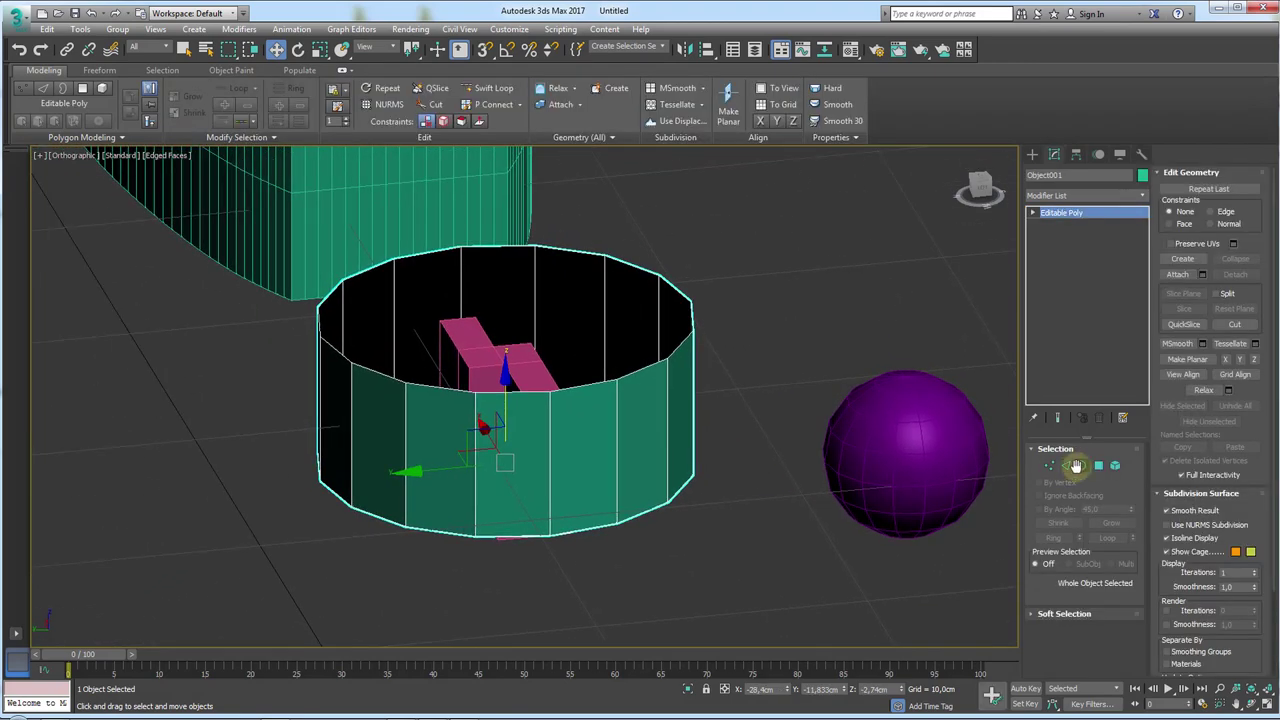
click(1078, 466)
click(715, 285)
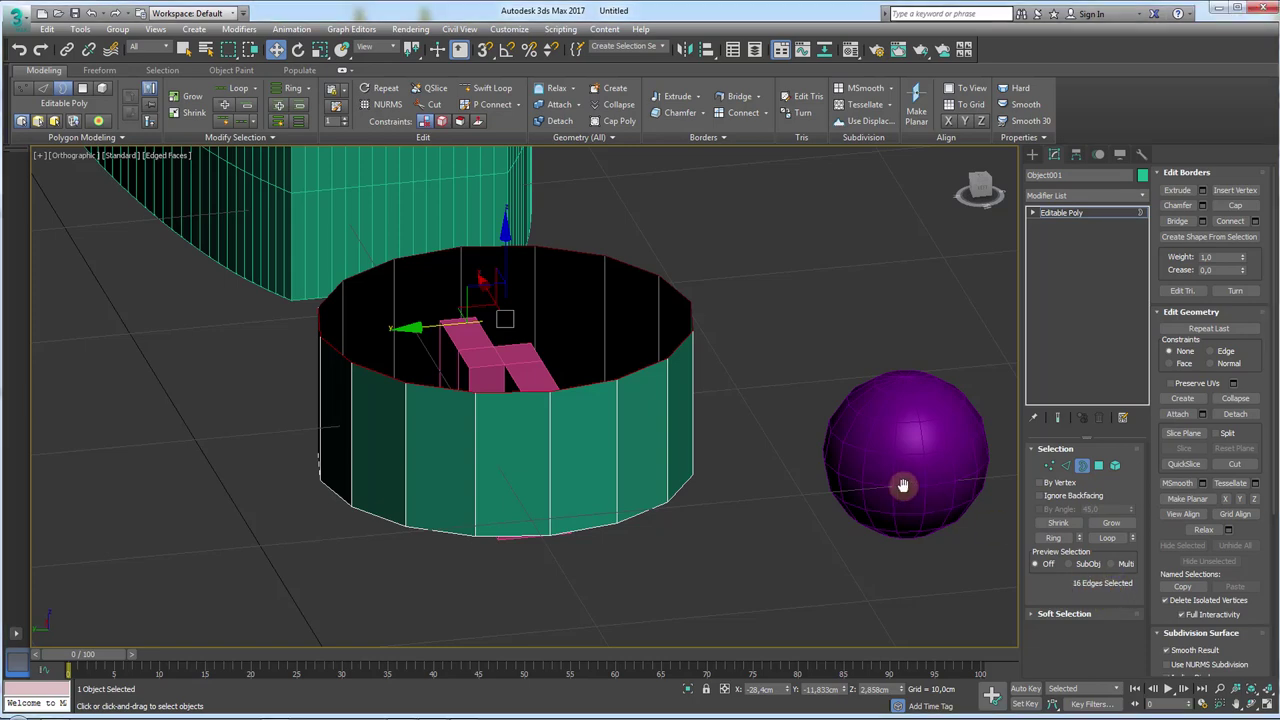
click(1000, 334)
click(930, 450)
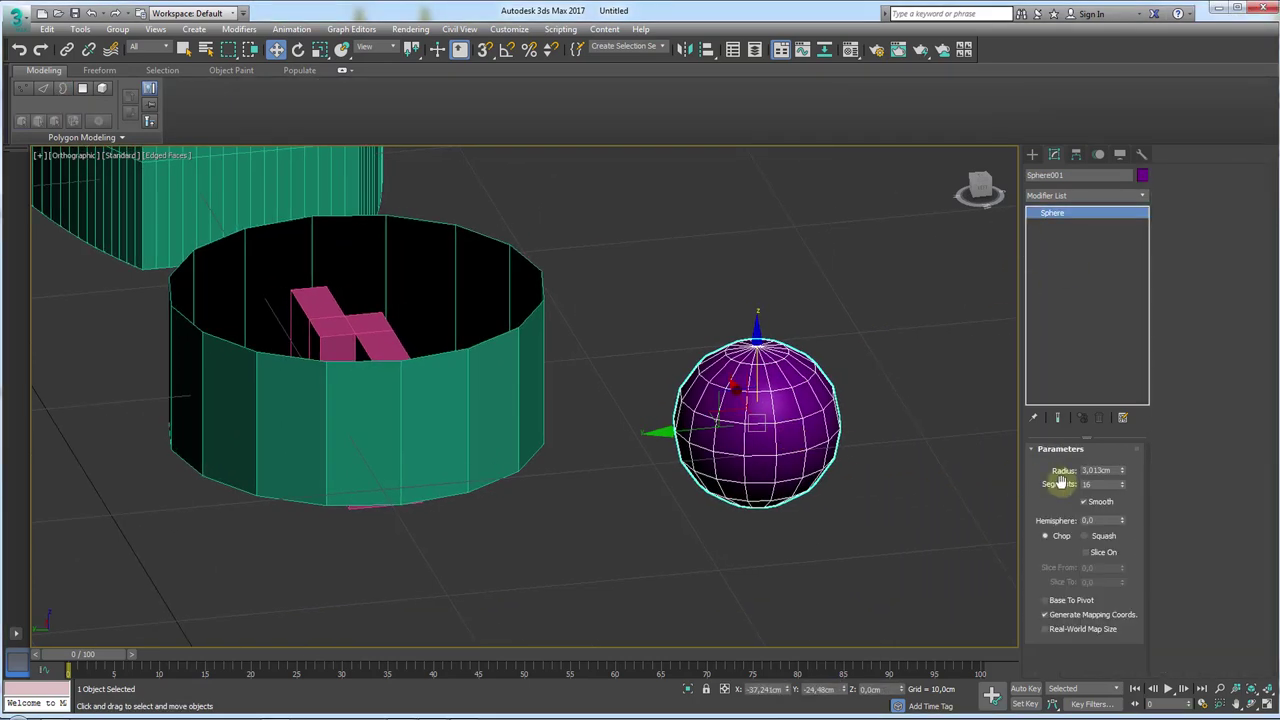
- Convert the sphere to an Editable Poly and enter Edge editing
right_click(818, 390)
mouse_move(850, 529)
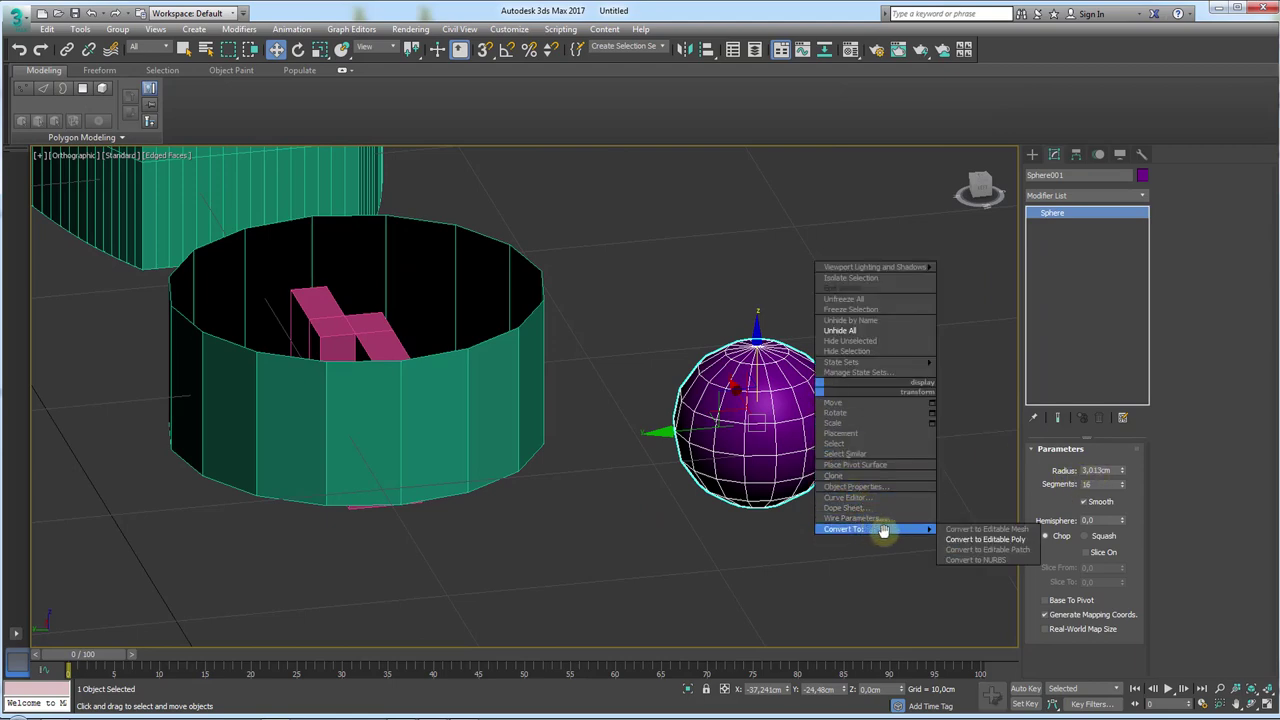
click(978, 539)
click(1082, 465)
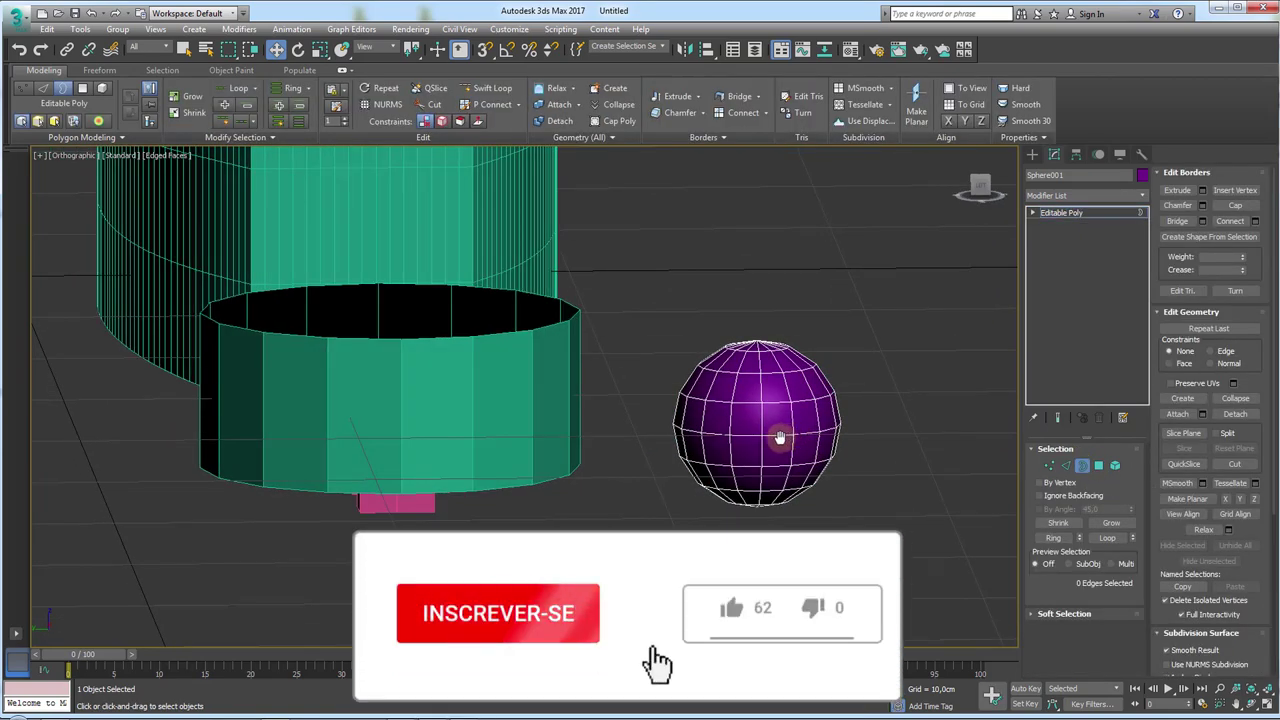
right_click(772, 437)
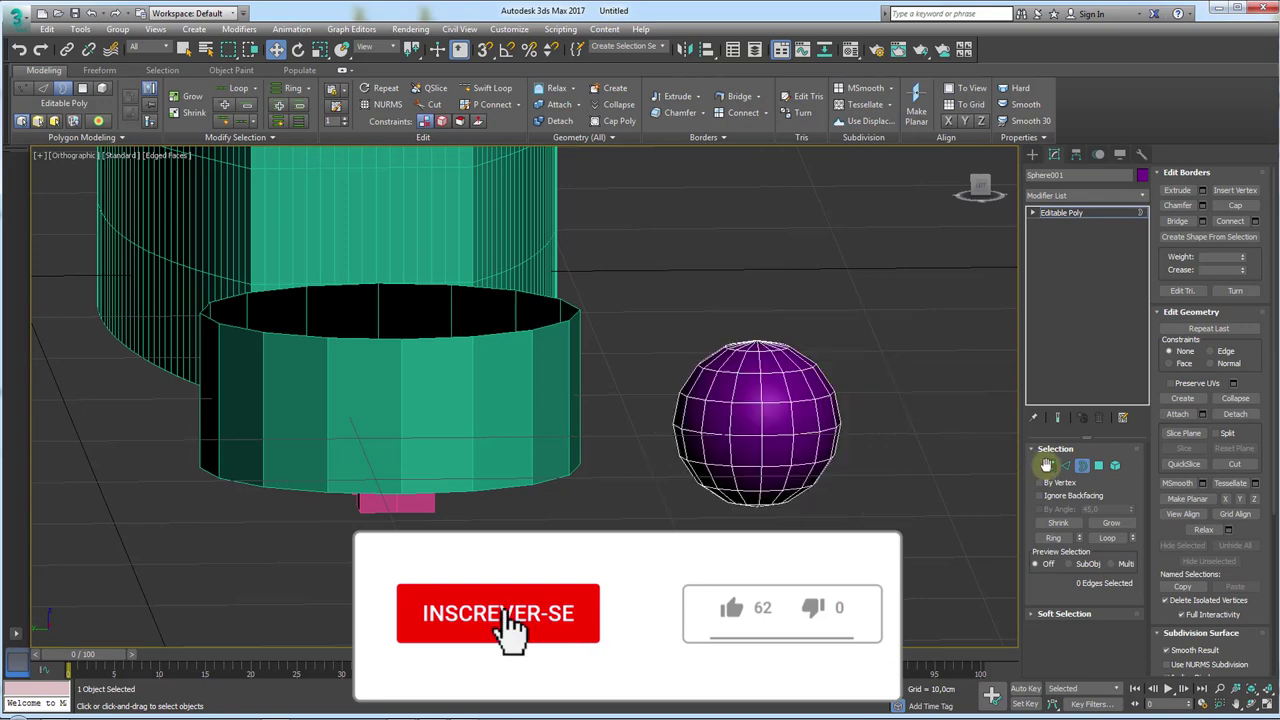
click(1066, 465)
- Delete the sphere's equator edge loop and its top half, leaving a bowl
double_click(777, 432)
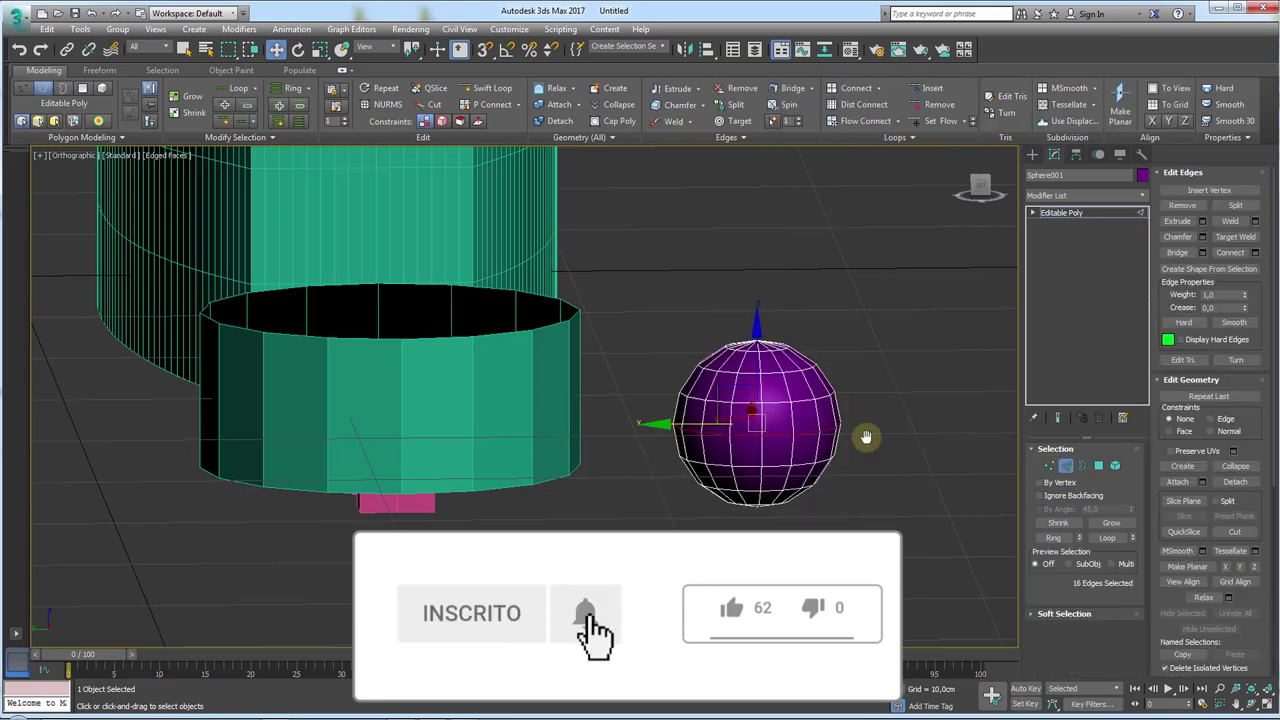
key(Delete)
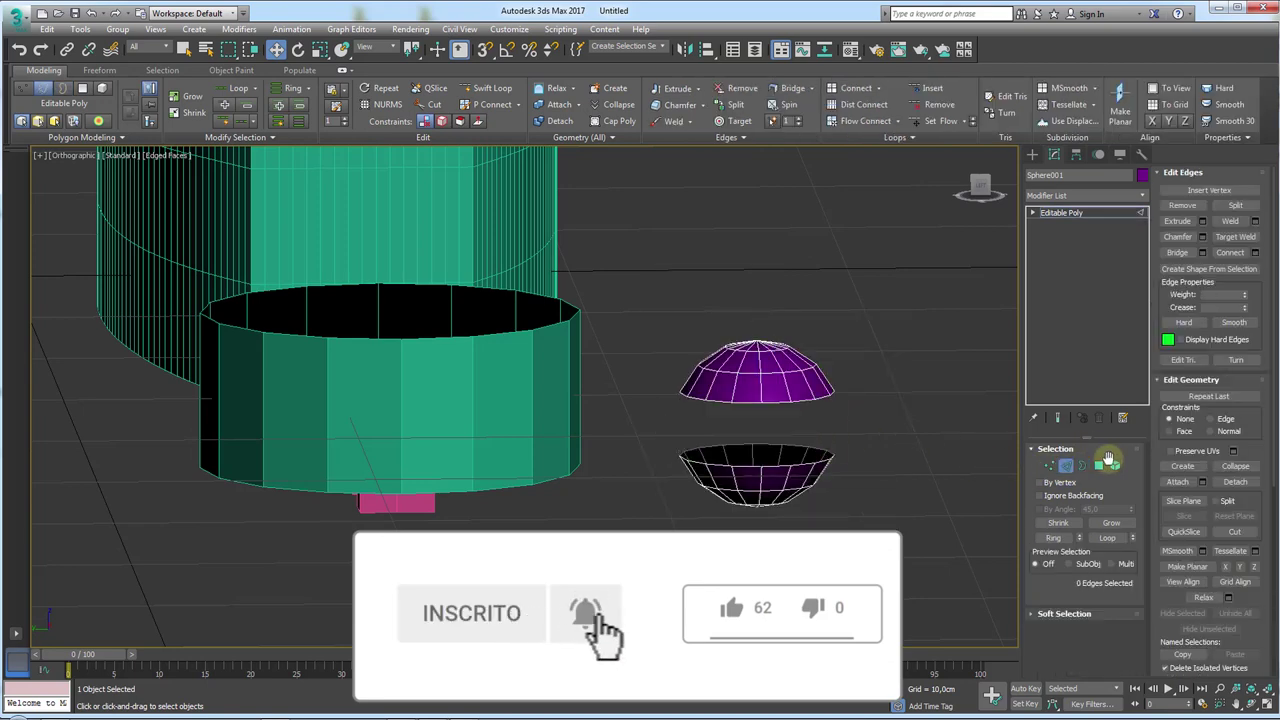
click(1115, 465)
click(734, 371)
key(Delete)
click(1073, 213)
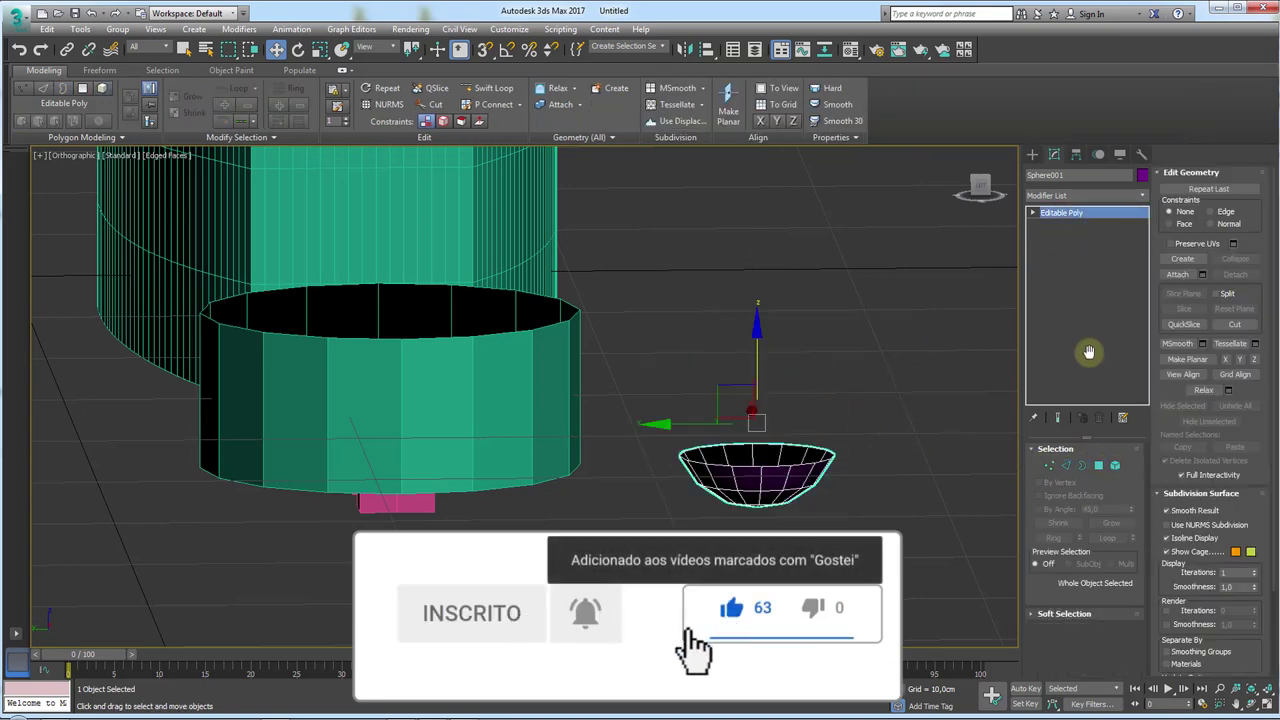
- Rotate the bowl 180° on X so it becomes an upside-down dome
mouse_move(820, 346)
alt+middle_down()
mouse_move(835, 424)
mouse_move(929, 218)
mouse_move(917, 271)
alt+middle_up()
key(e)
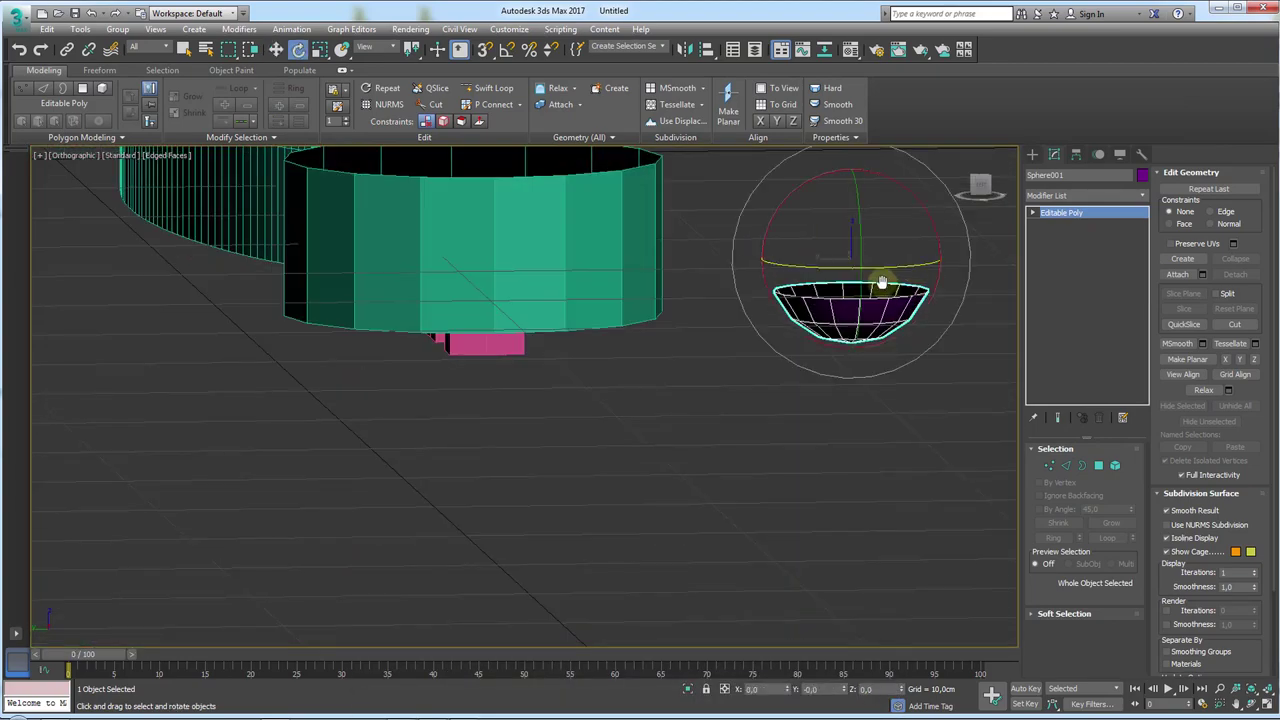
mouse_move(859, 218)
mouse_down()
mouse_move(857, 323)
mouse_move(873, 334)
mouse_up()
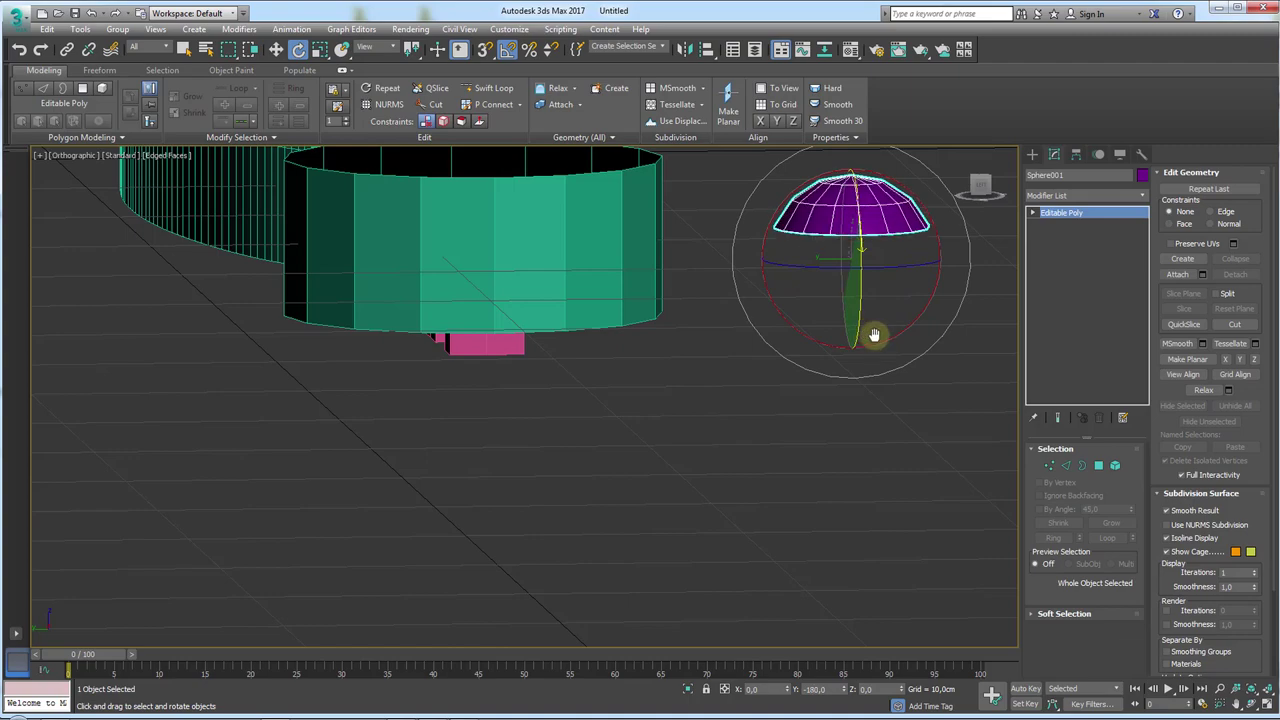
- Move the dome over the green cylinder's face, checking it in the top view
mouse_move(871, 336)
alt+middle_down()
mouse_move(906, 300)
mouse_move(851, 354)
alt+middle_up()
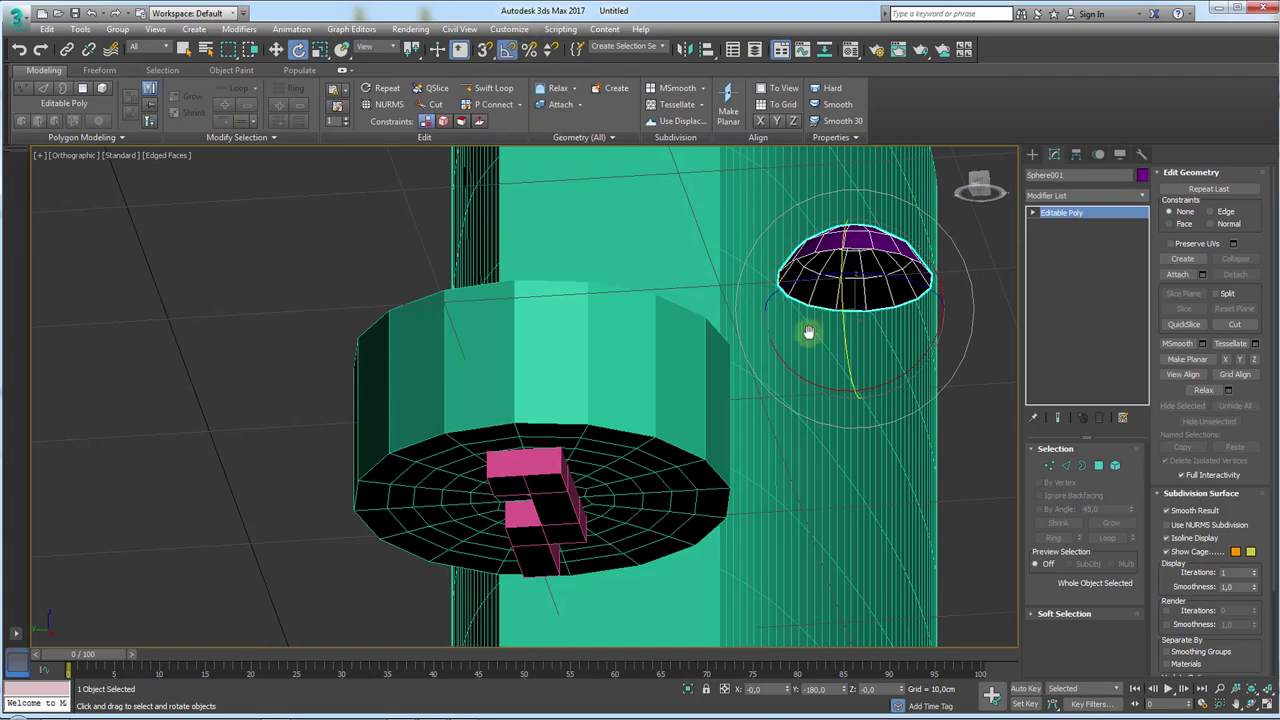
mouse_move(808, 332)
alt+middle_down()
mouse_move(815, 289)
mouse_move(864, 202)
alt+middle_up()
key(w)
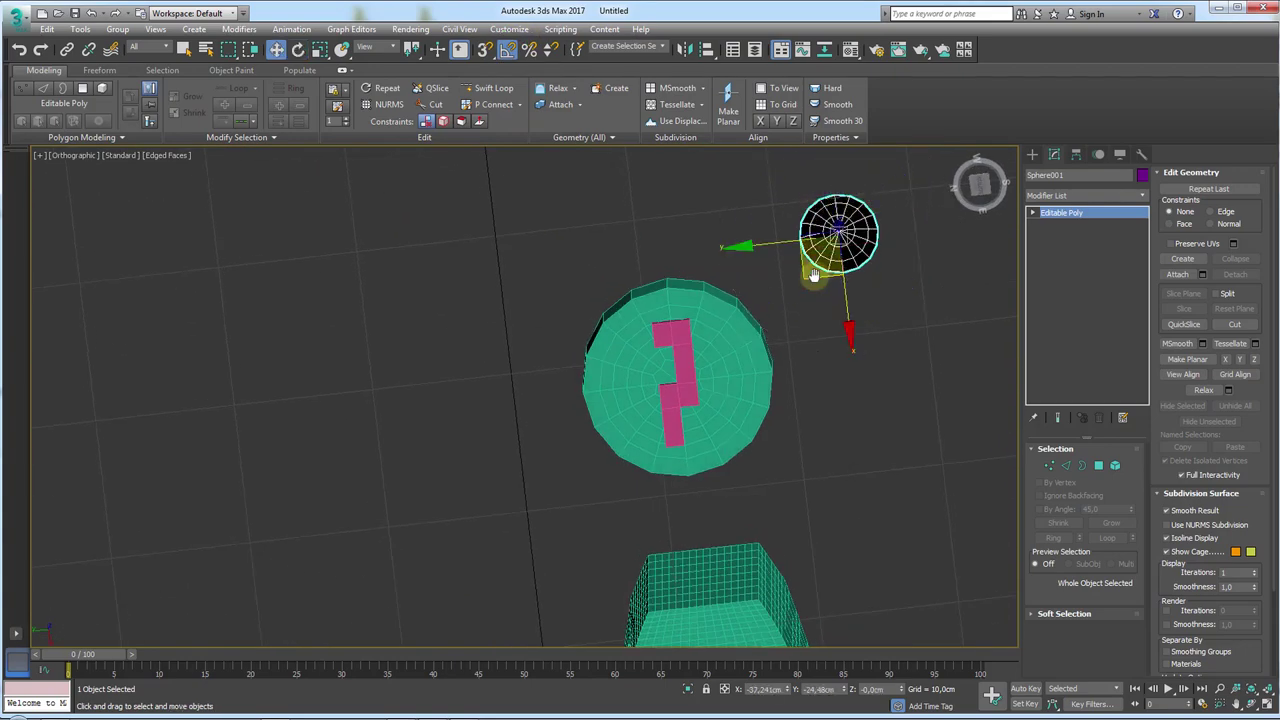
mouse_move(814, 276)
mouse_down()
mouse_move(640, 409)
mouse_move(647, 421)
mouse_up()
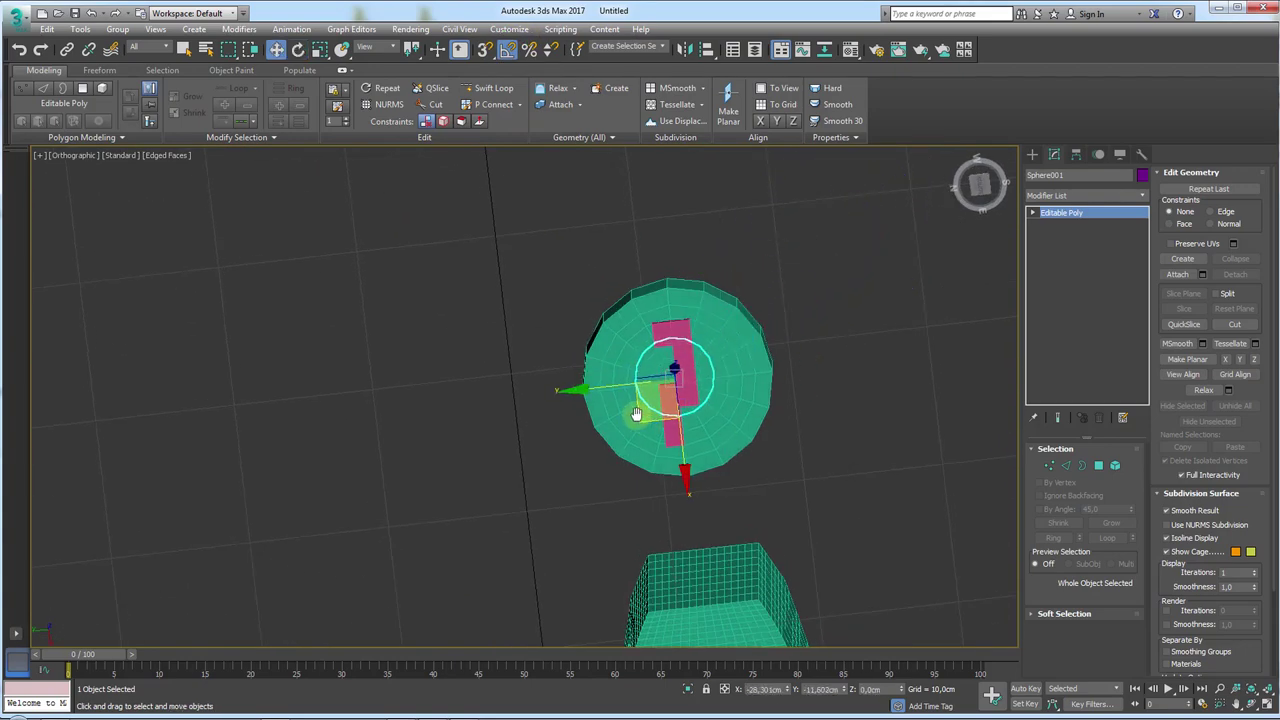
key(t)
middle_drag(657, 394, 600, 366)
scroll(554, 394, up, 2)
scroll(718, 424, up, 3)
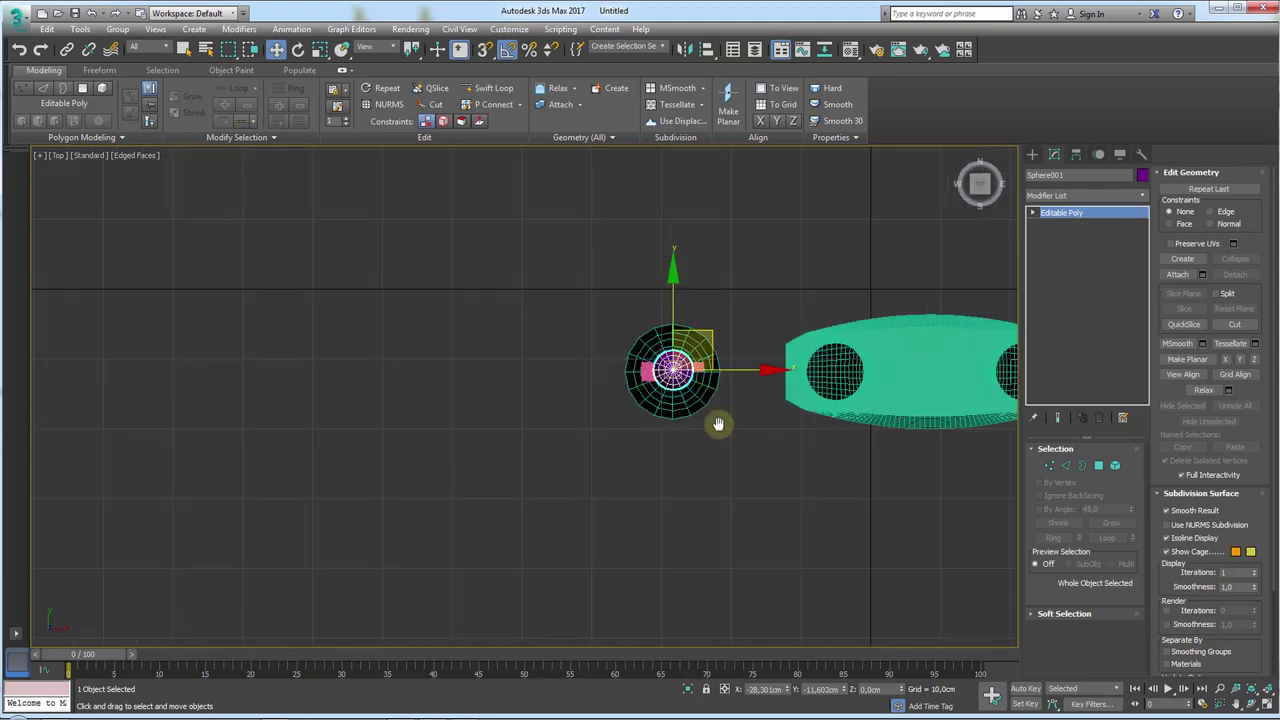
scroll(718, 424, up, 3)
- Align the dome centred on the green cylinder Object001
click(706, 56)
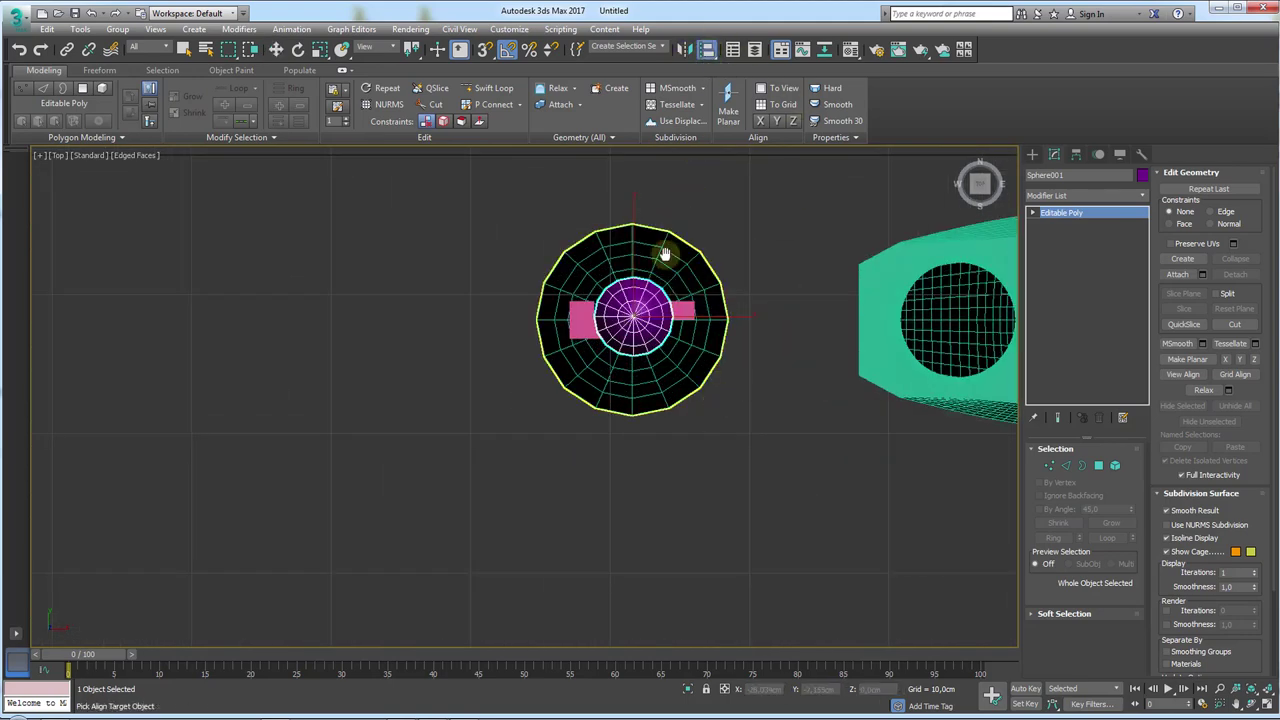
click(663, 251)
click(644, 482)
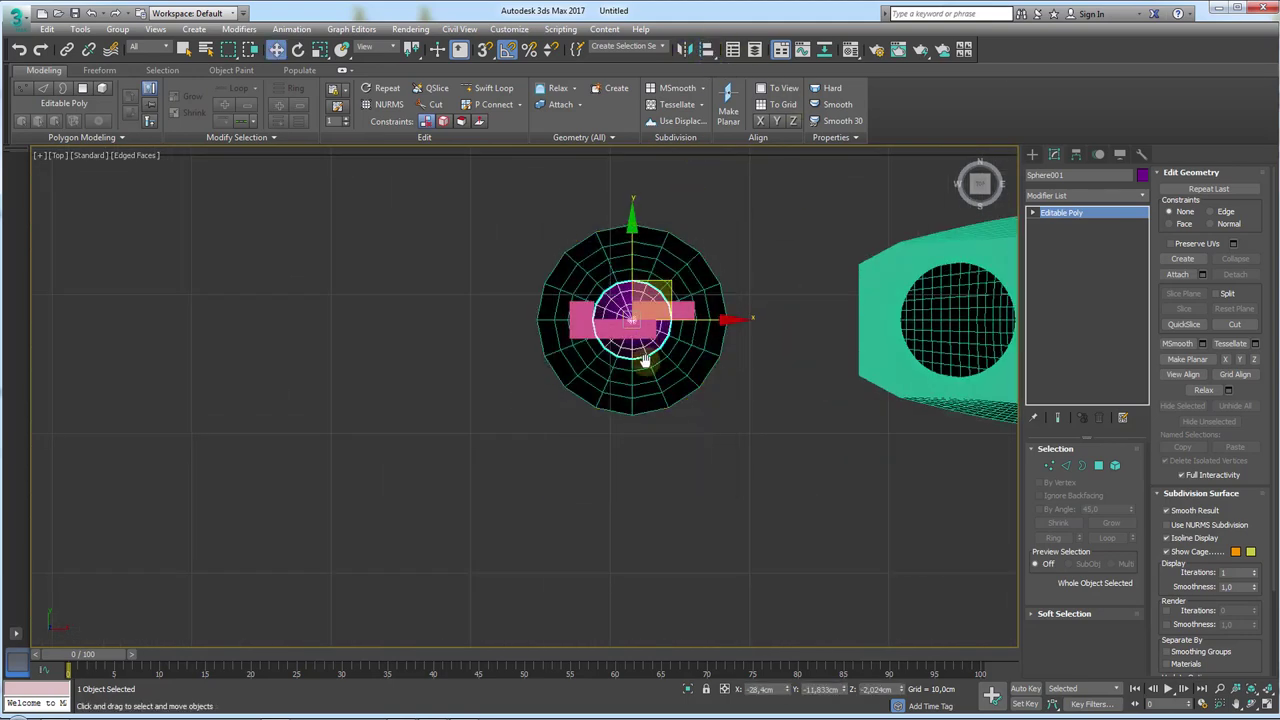
mouse_move(651, 363)
alt+middle_down()
mouse_move(638, 258)
mouse_move(628, 293)
alt+middle_up()
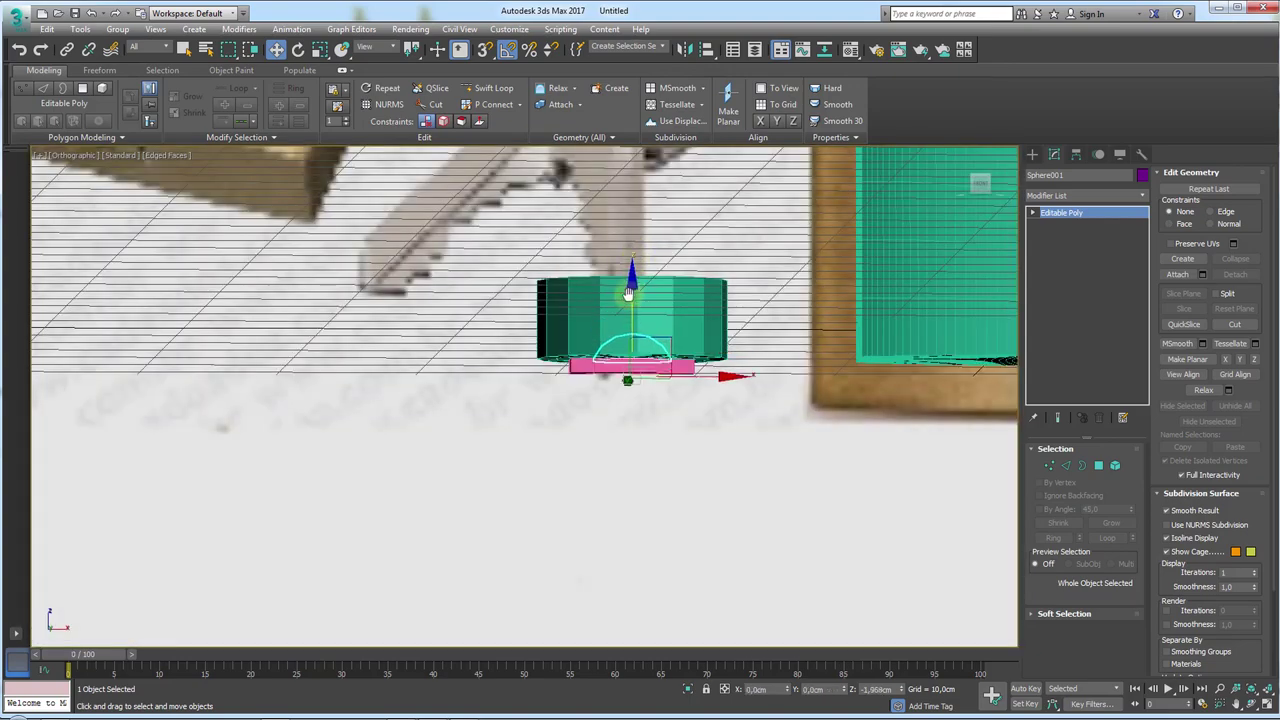
- Select the whole dome as a single element
scroll(622, 337, up, 3)
key(e)
key(r)
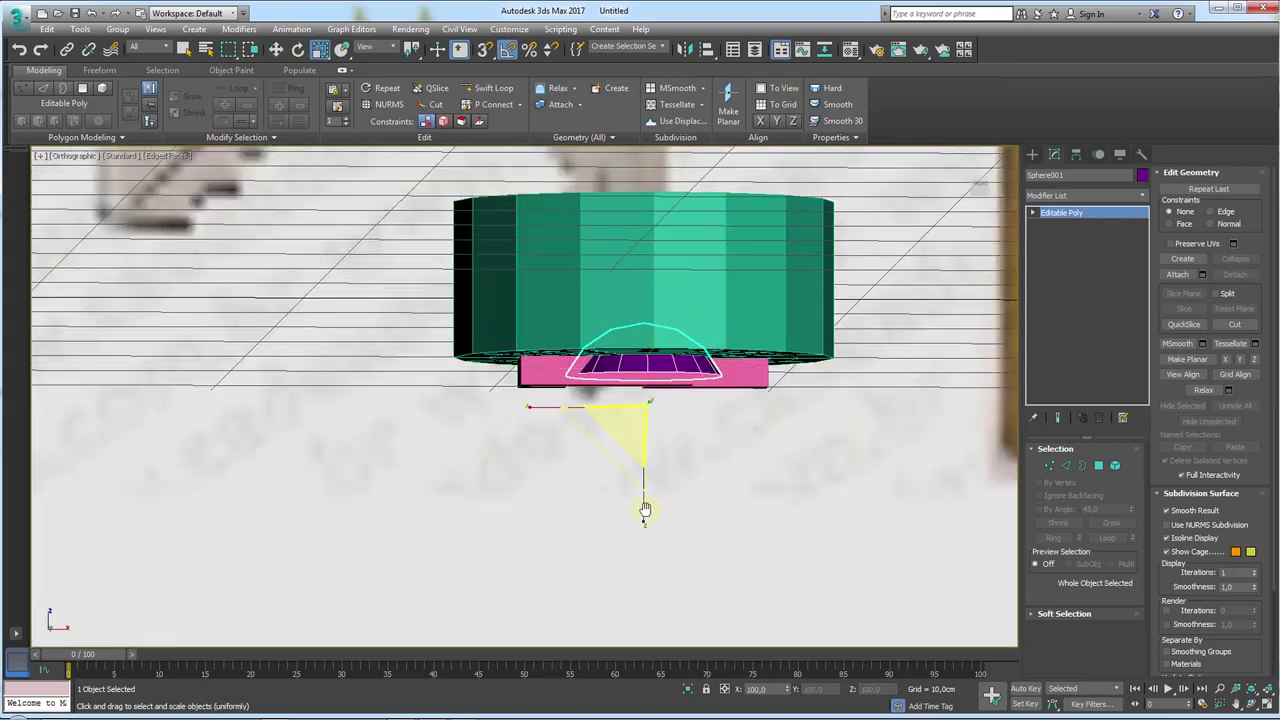
click(1115, 465)
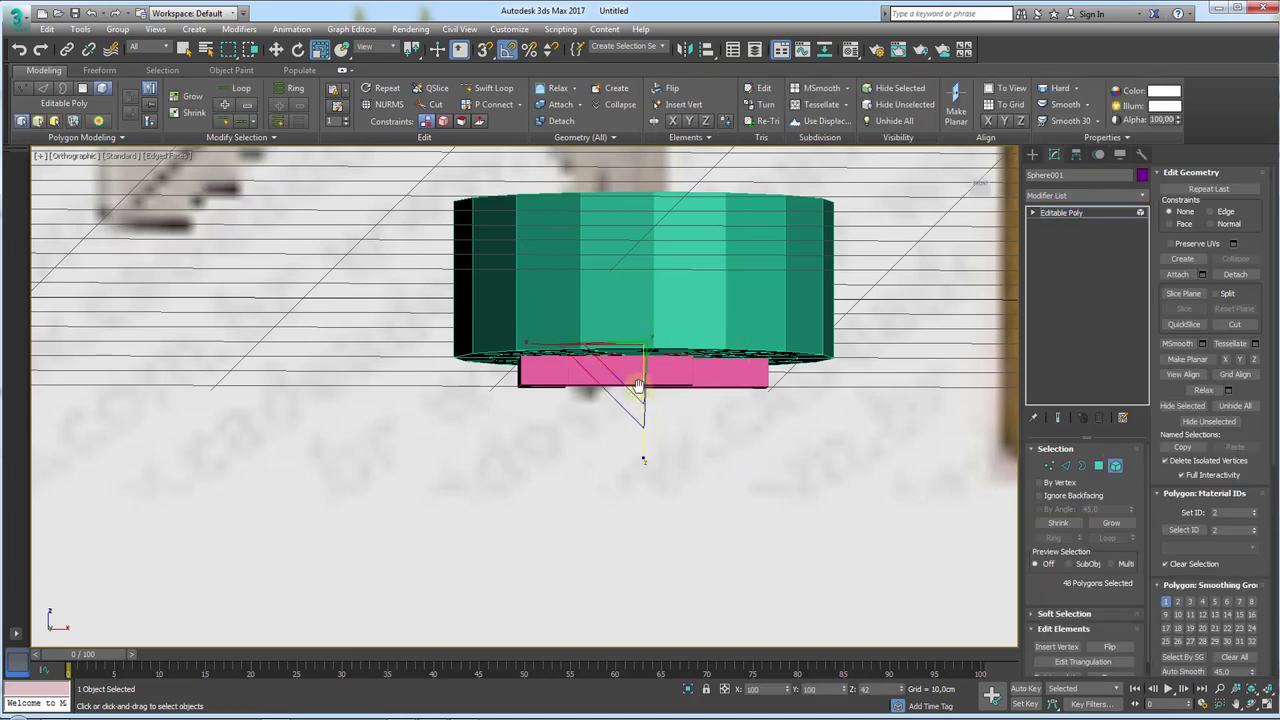
key(w)
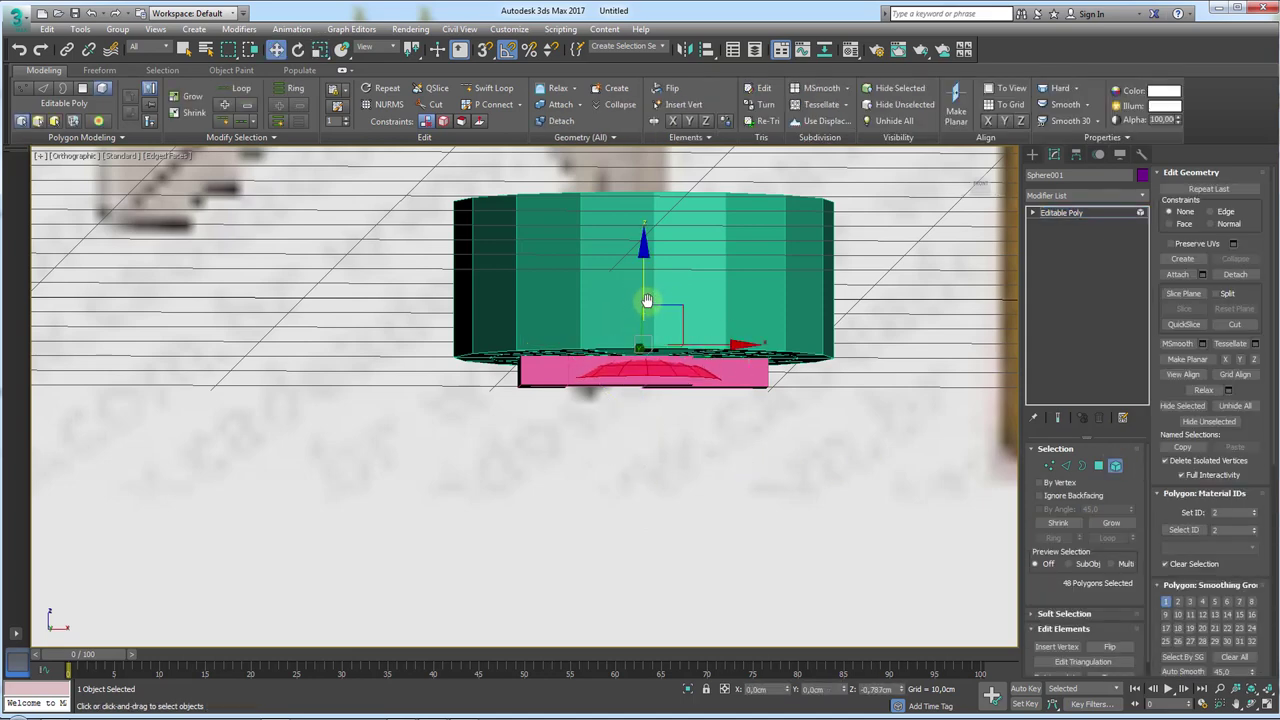
click(1058, 213)
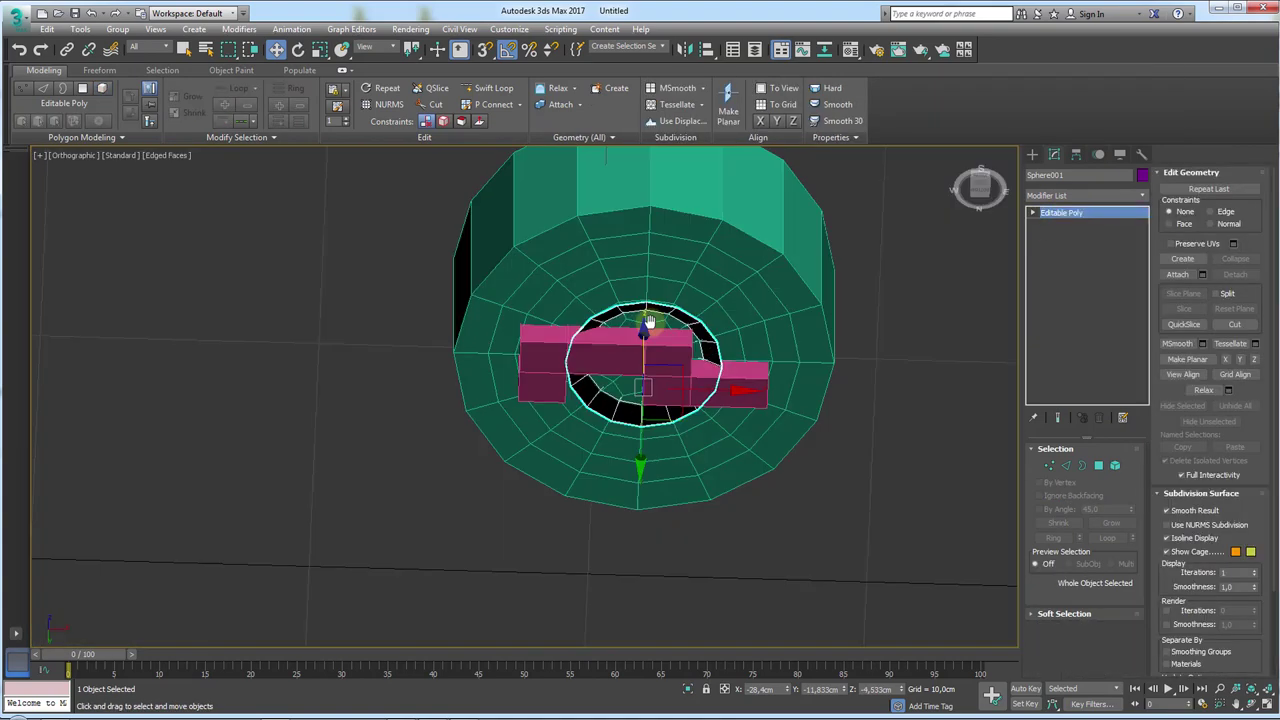
click(1110, 466)
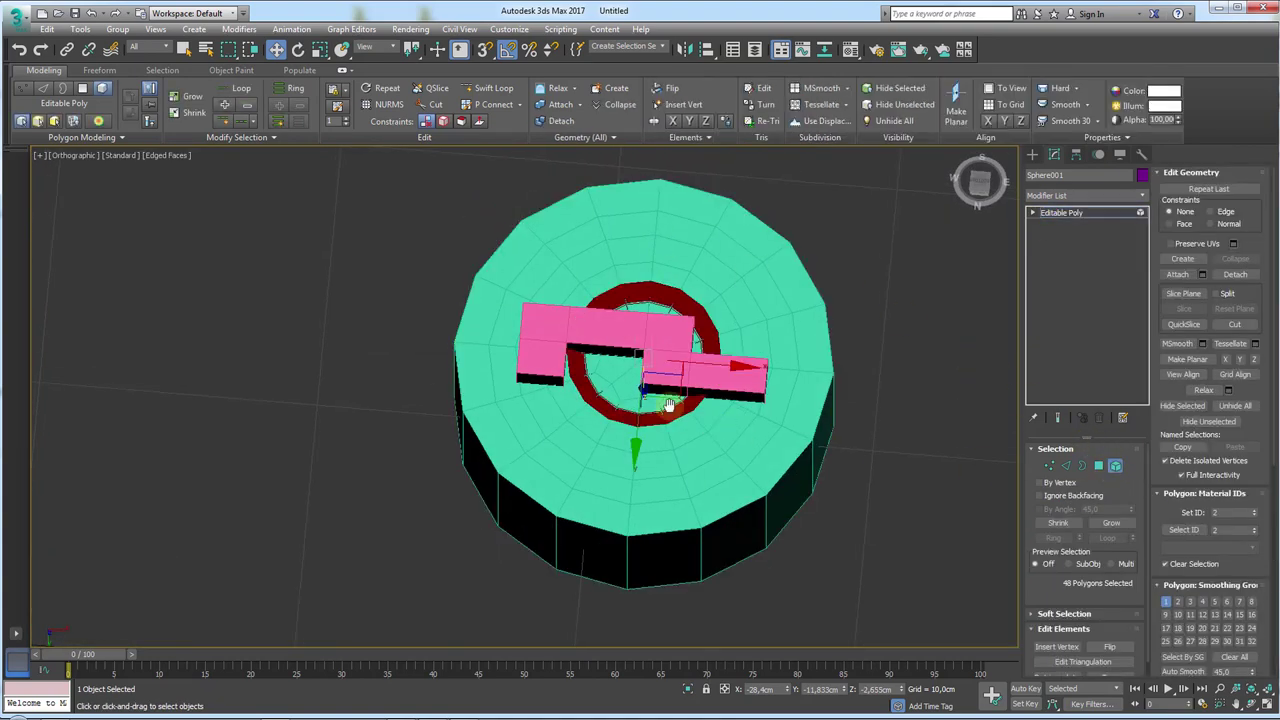
- Scale the dome up uniformly toward the cylinder's rim, nudging it slightly left
key(r)
drag(692, 388, 720, 412)
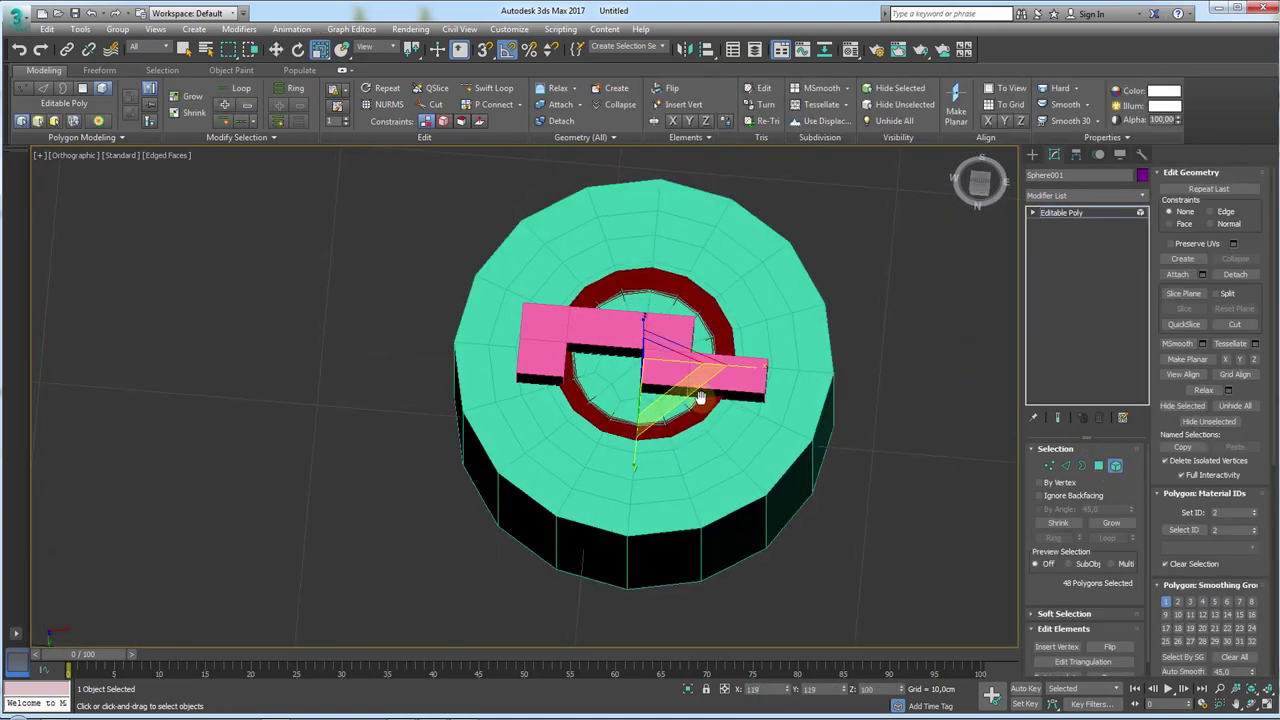
key(w)
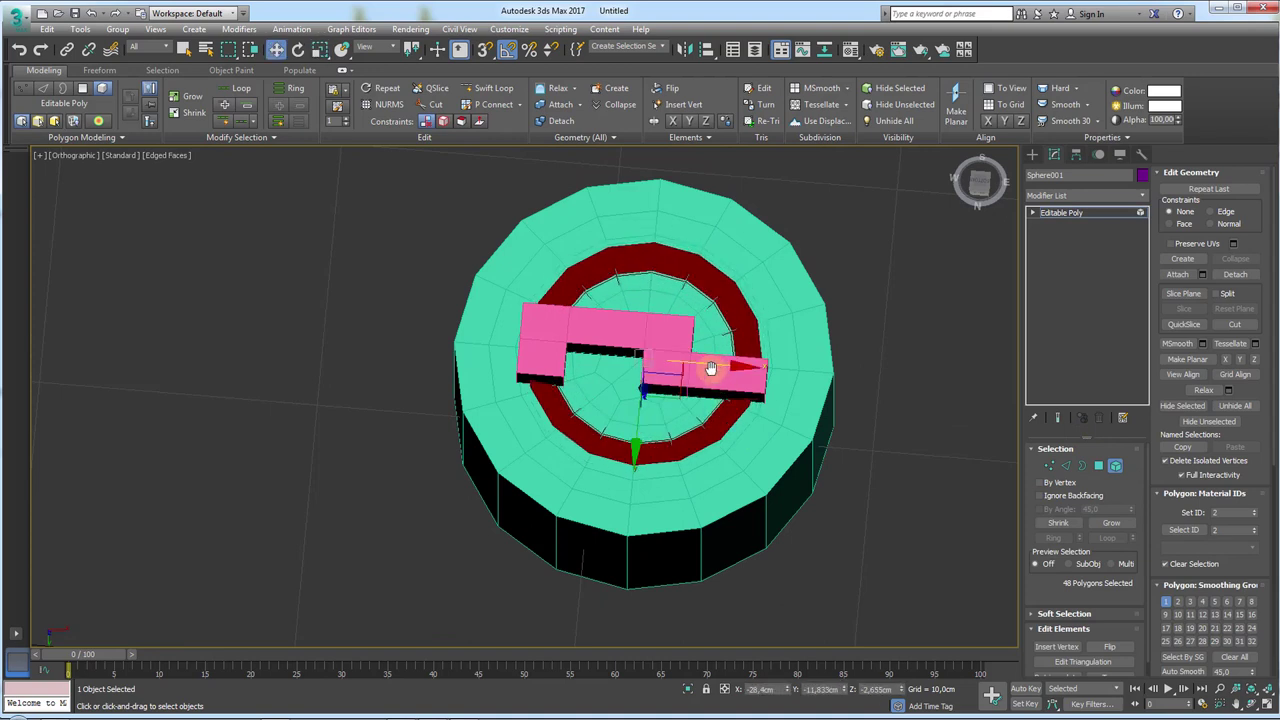
drag(700, 366, 683, 355)
key(r)
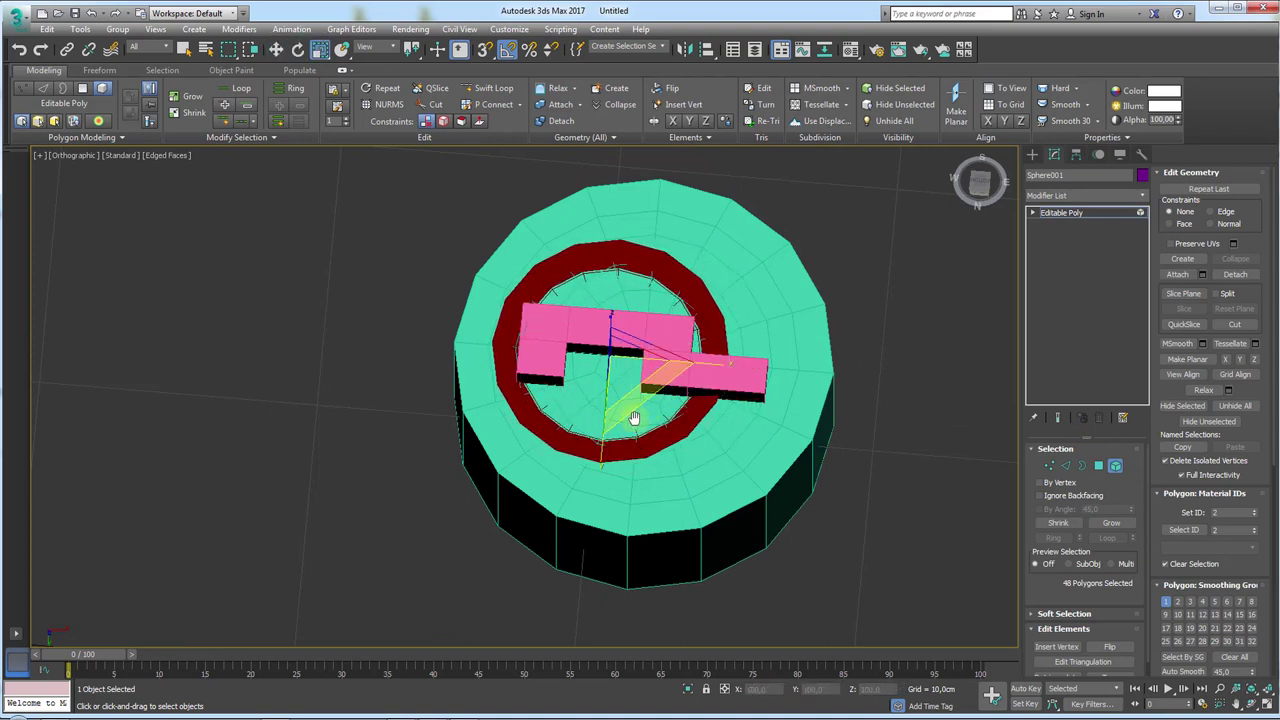
drag(633, 411, 639, 414)
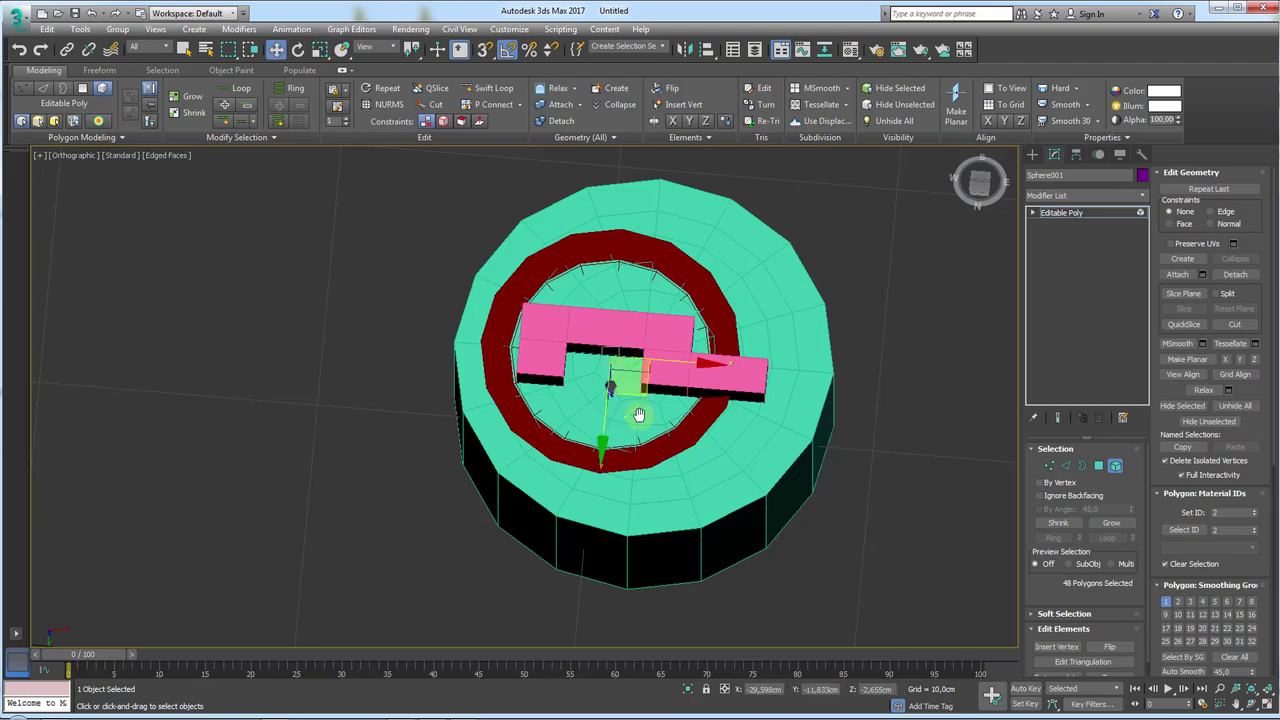
mouse_move(639, 414)
alt+middle_down()
mouse_move(646, 357)
mouse_move(649, 534)
mouse_move(786, 423)
mouse_move(915, 343)
alt+middle_up()
- In wireframe, stretch the dome taller on Z and lower it into the cylinder
key(F3)
alt+middle_drag(608, 408, 686, 389)
key(r)
drag(607, 397, 606, 437)
key(w)
drag(607, 391, 610, 416)
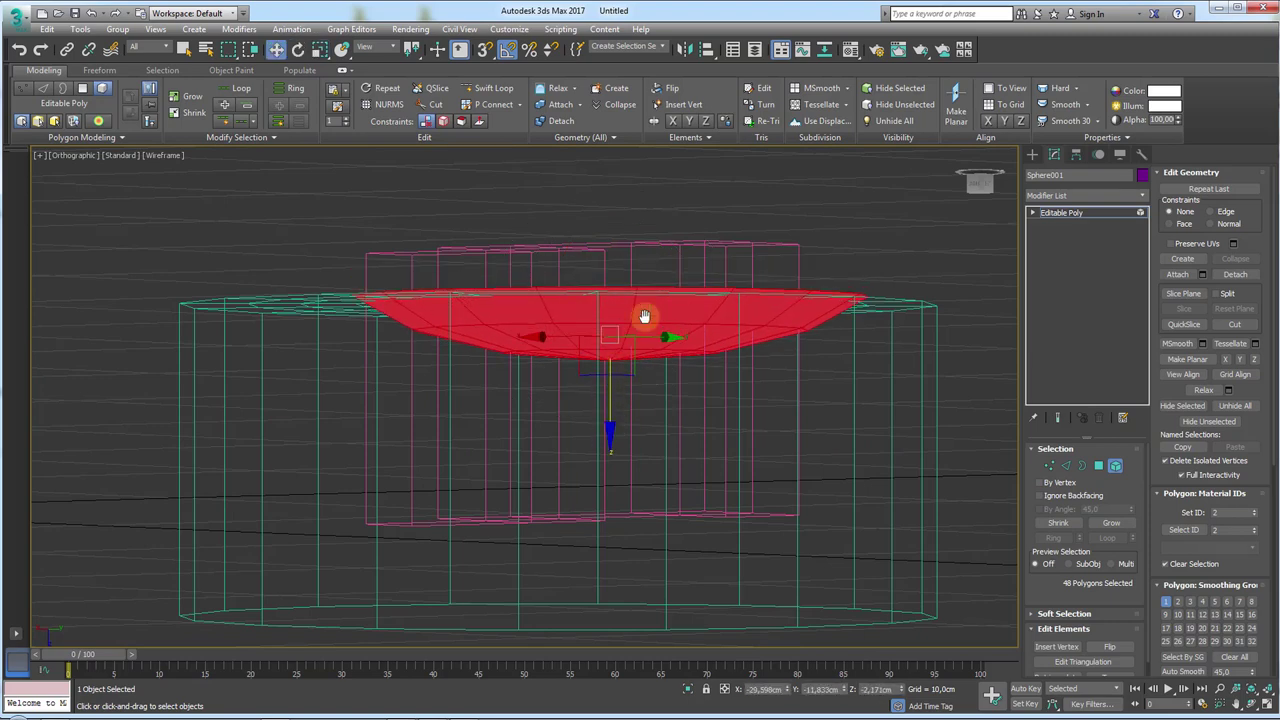
mouse_move(644, 316)
alt+middle_down()
mouse_move(663, 371)
mouse_move(583, 366)
mouse_move(729, 299)
alt+middle_up()
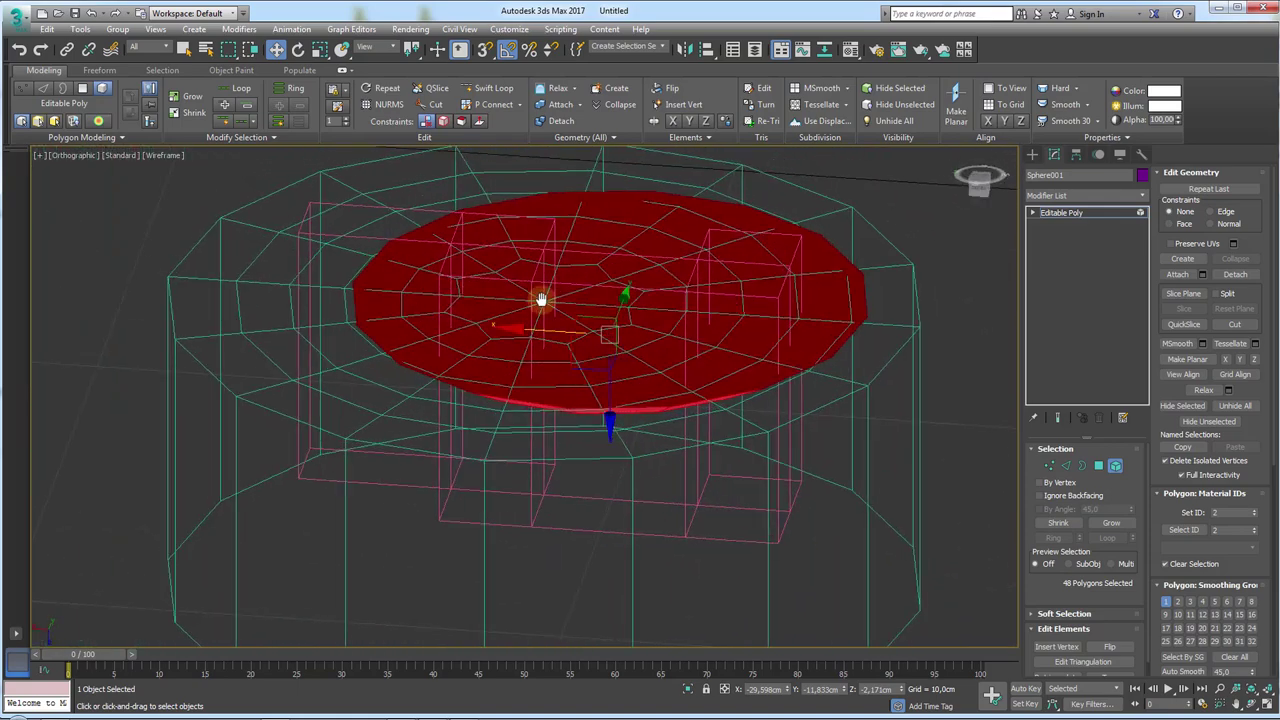
key(F3)
mouse_move(620, 320)
alt+middle_down()
mouse_move(651, 349)
mouse_move(596, 353)
alt+middle_up()
- Extrude the dome's circular open border upward into a tall wall and cap it
click(1080, 465)
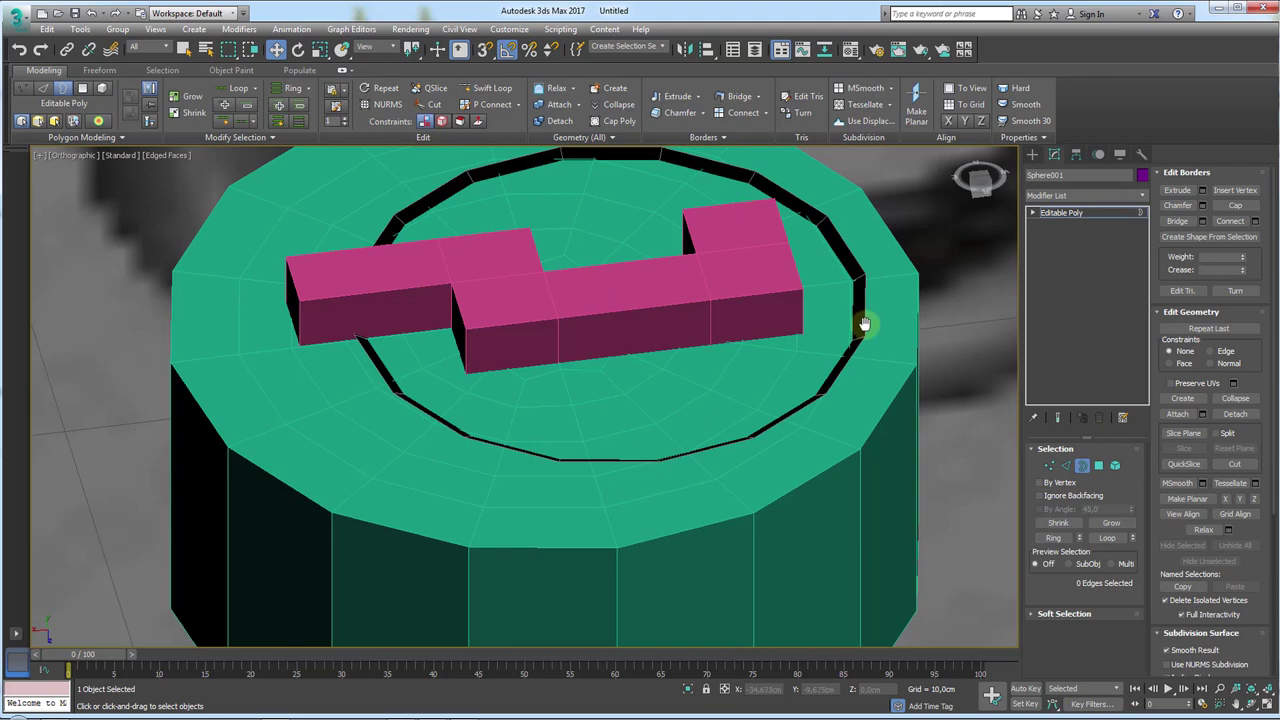
click(864, 323)
alt+middle_drag(864, 323, 662, 403)
shift+drag(609, 441, 609, 306)
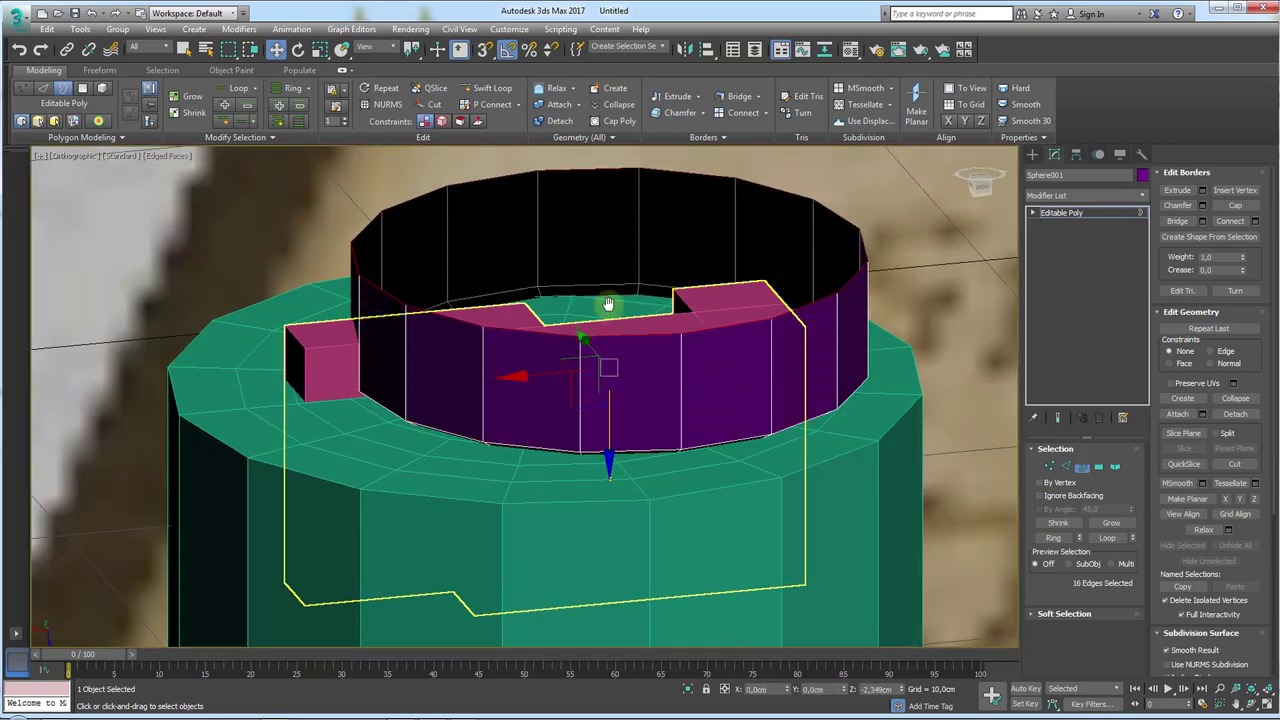
alt+middle_drag(609, 306, 661, 329)
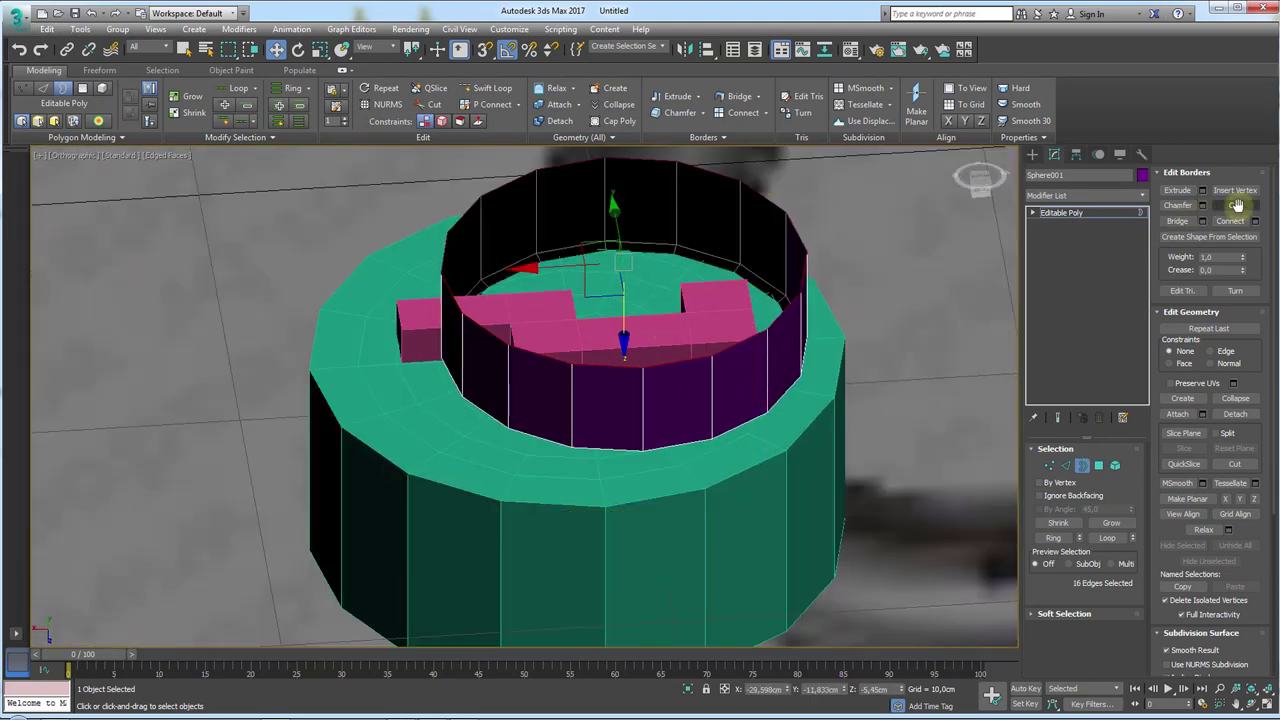
click(1204, 208)
middle_drag(834, 366, 830, 310)
- Select the green cylinder's bottom border, then return to object level
click(1094, 212)
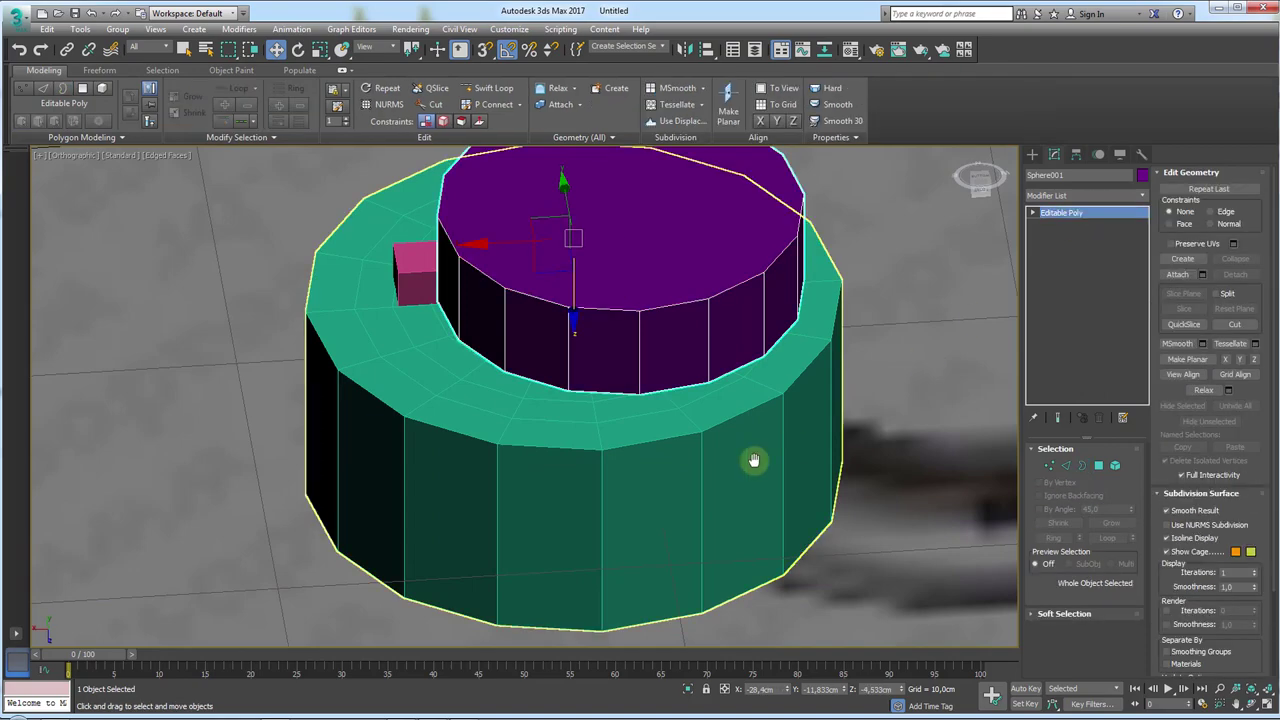
click(1082, 465)
click(825, 527)
alt+middle_drag(823, 529, 820, 440)
key(3)
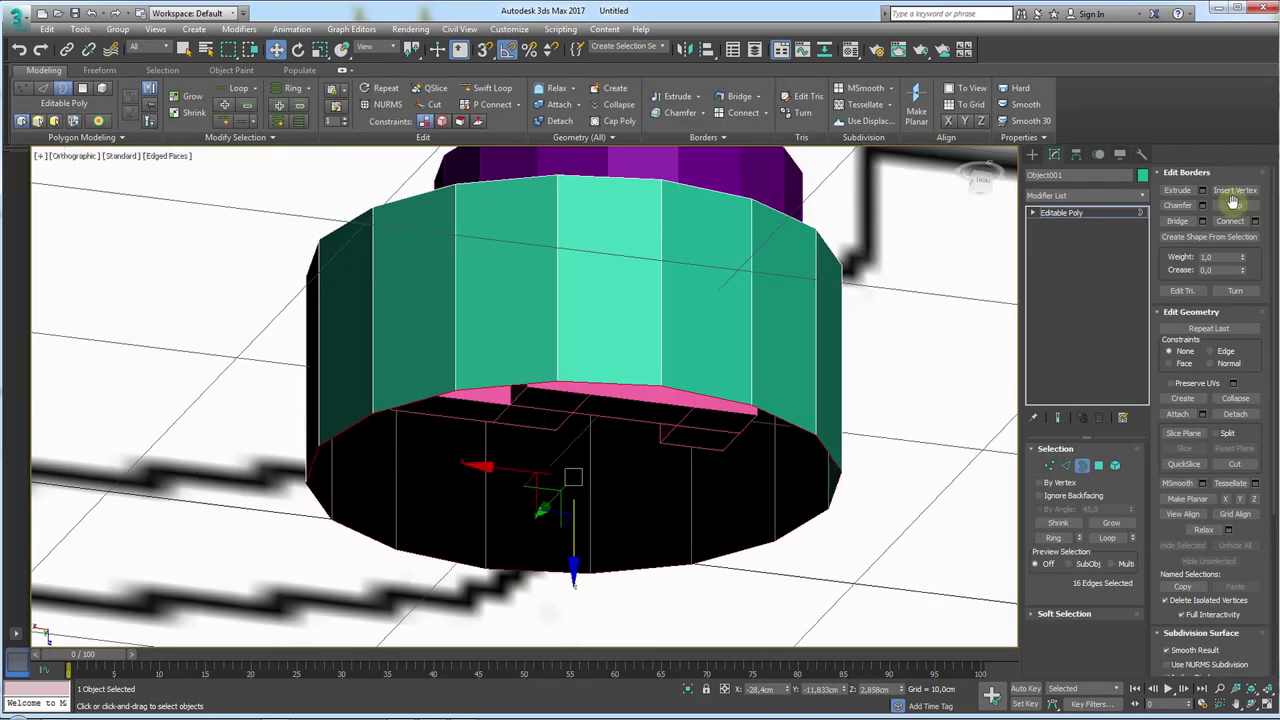
- Move the green cylinder up along Z
scroll(777, 306, down, 3)
mouse_move(797, 346)
alt+middle_down()
mouse_move(777, 306)
mouse_move(520, 366)
alt+middle_up()
key(F3)
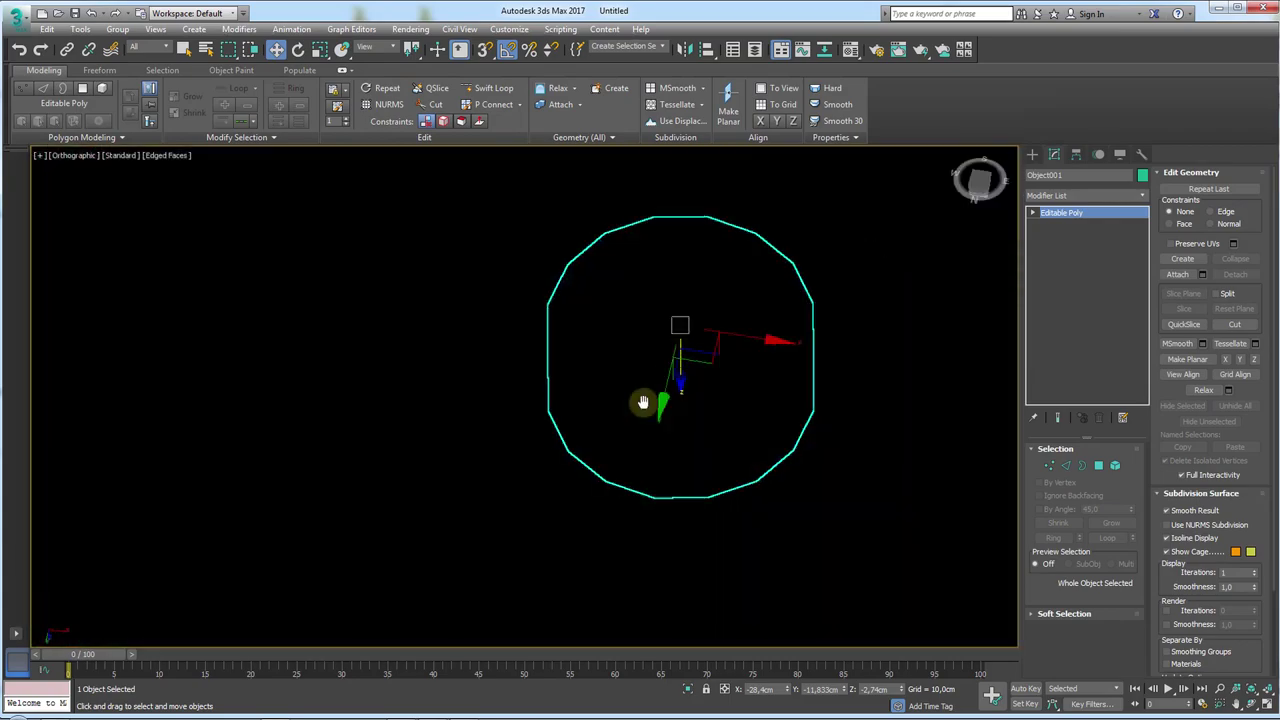
key(F3)
alt+middle_drag(674, 388, 608, 366)
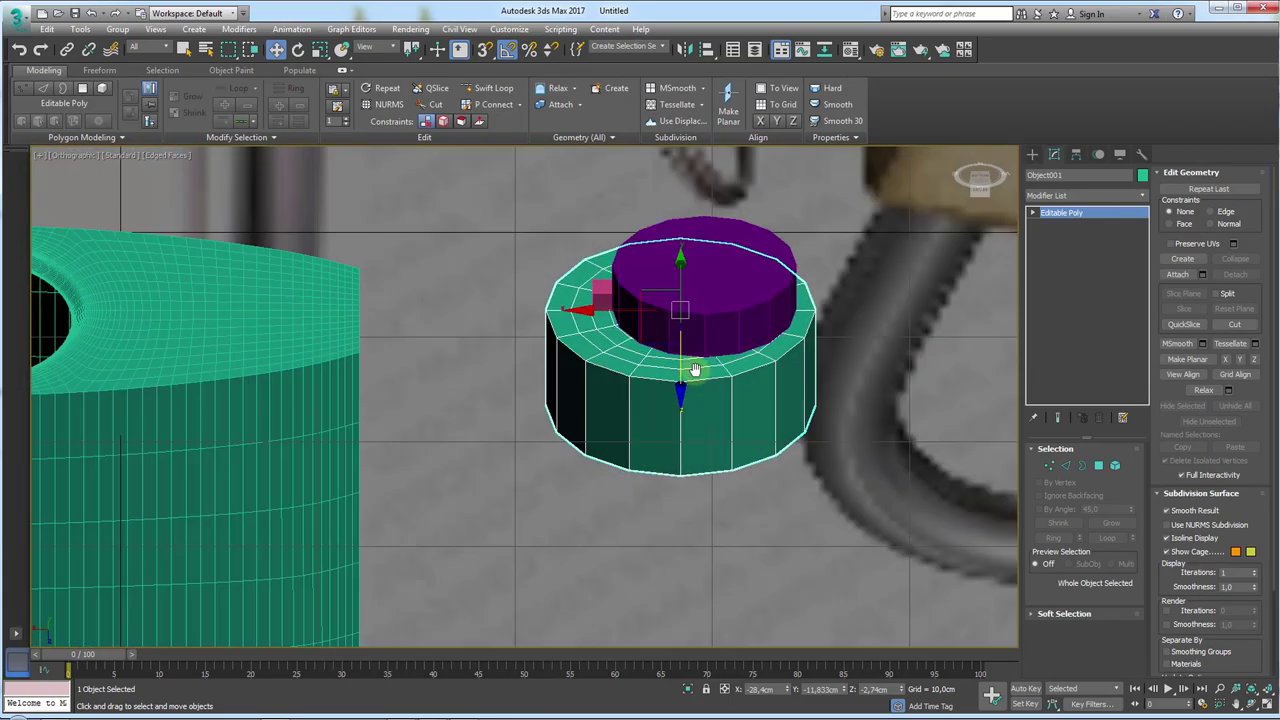
mouse_move(680, 434)
mouse_down()
mouse_move(675, 407)
mouse_move(569, 397)
mouse_up()
alt+middle_drag(677, 397, 987, 252)
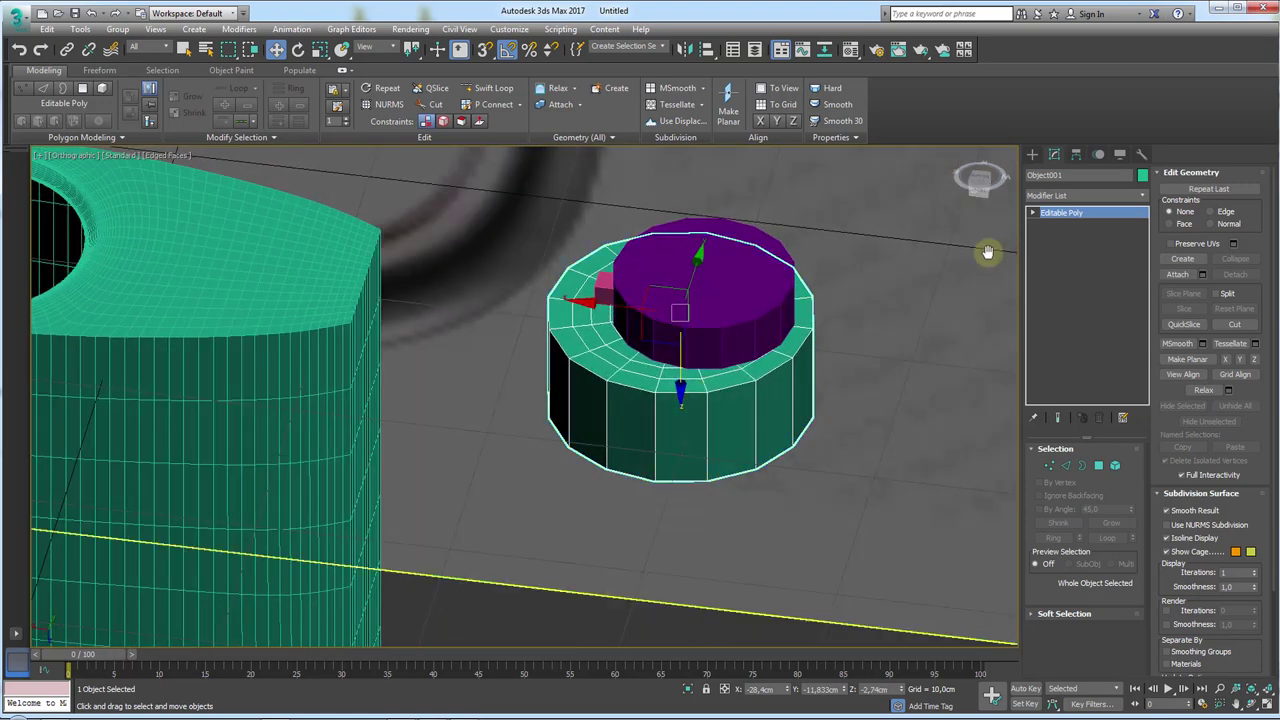
- Start a Compound Objects Boolean on the green cylinder
click(1031, 153)
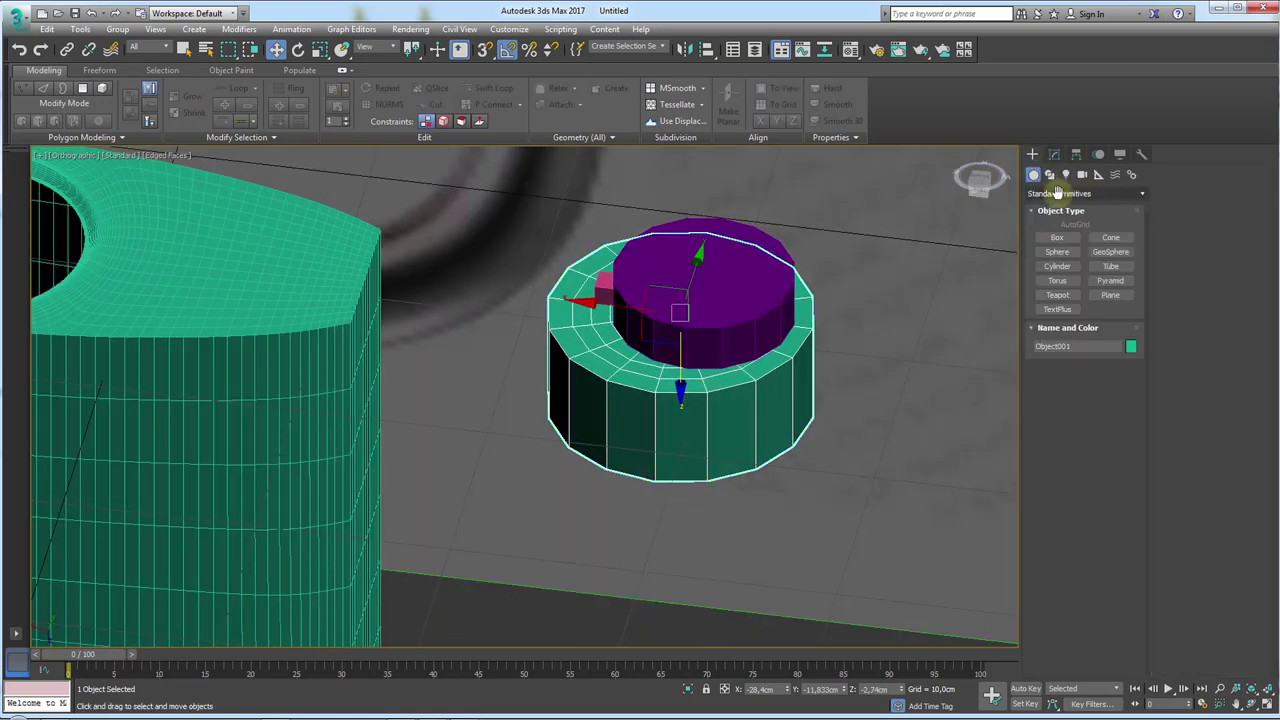
click(1057, 193)
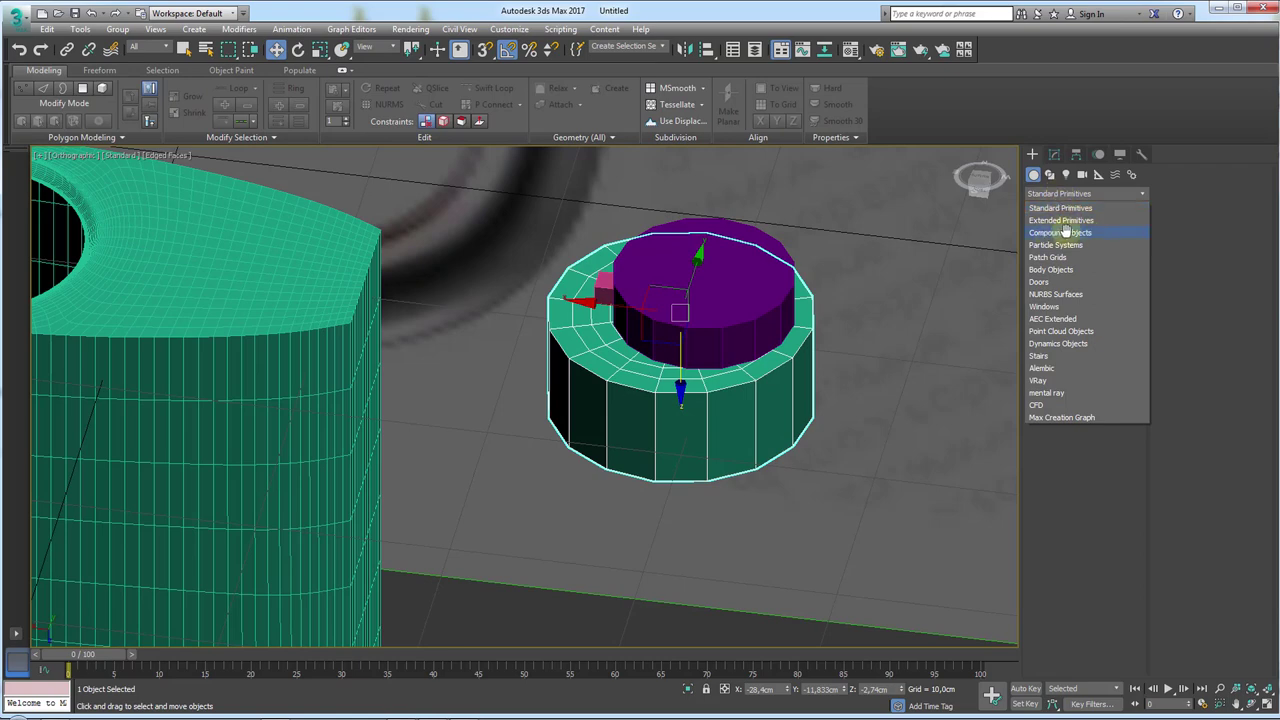
click(1064, 231)
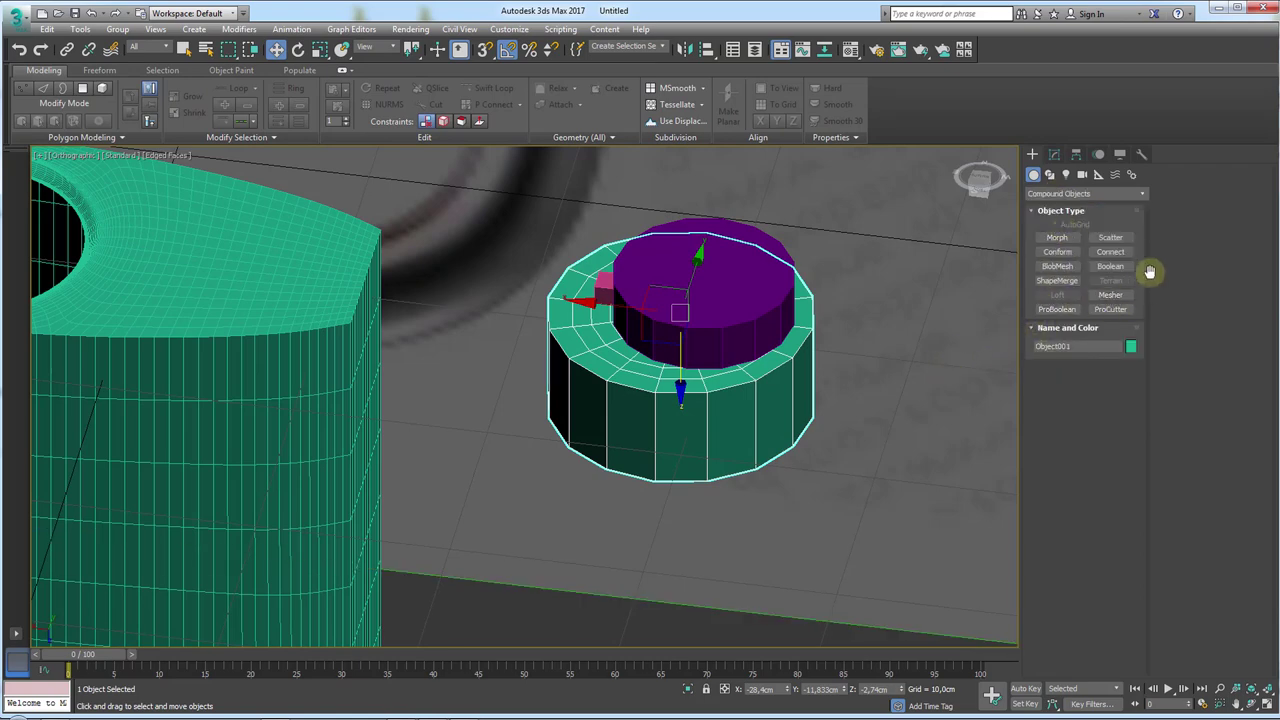
click(1107, 264)
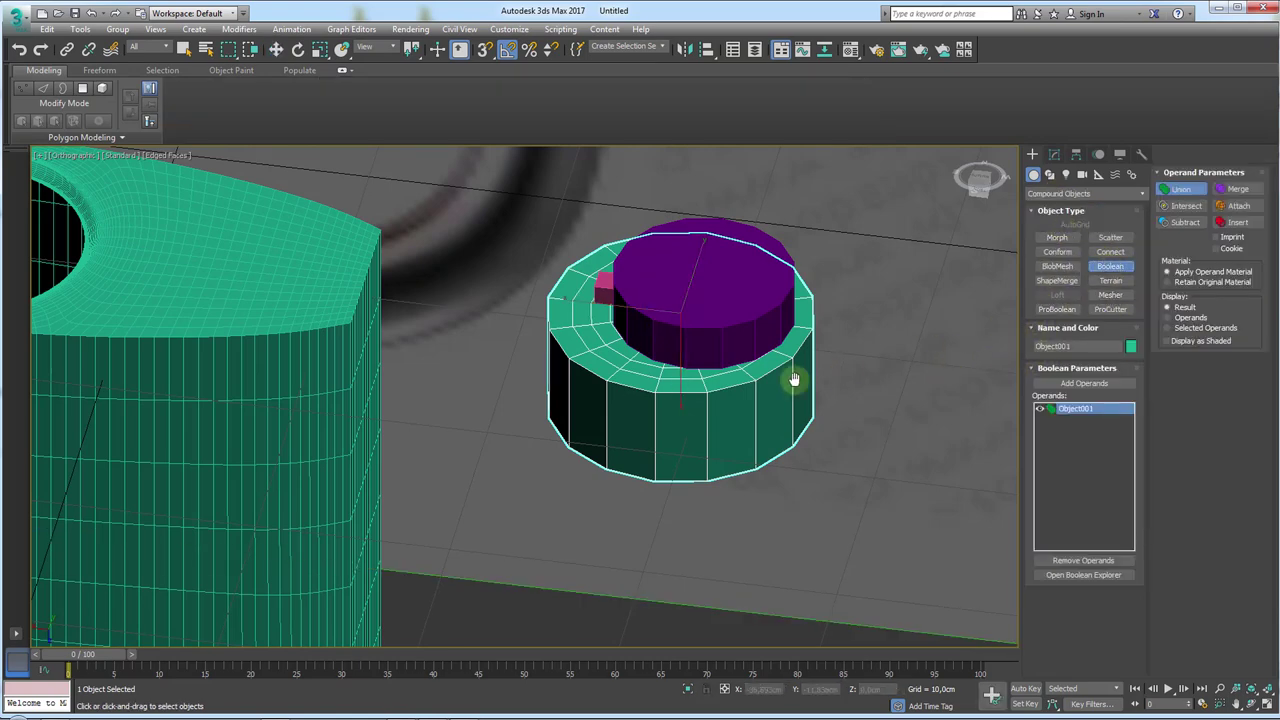
alt+middle_drag(795, 380, 699, 397)
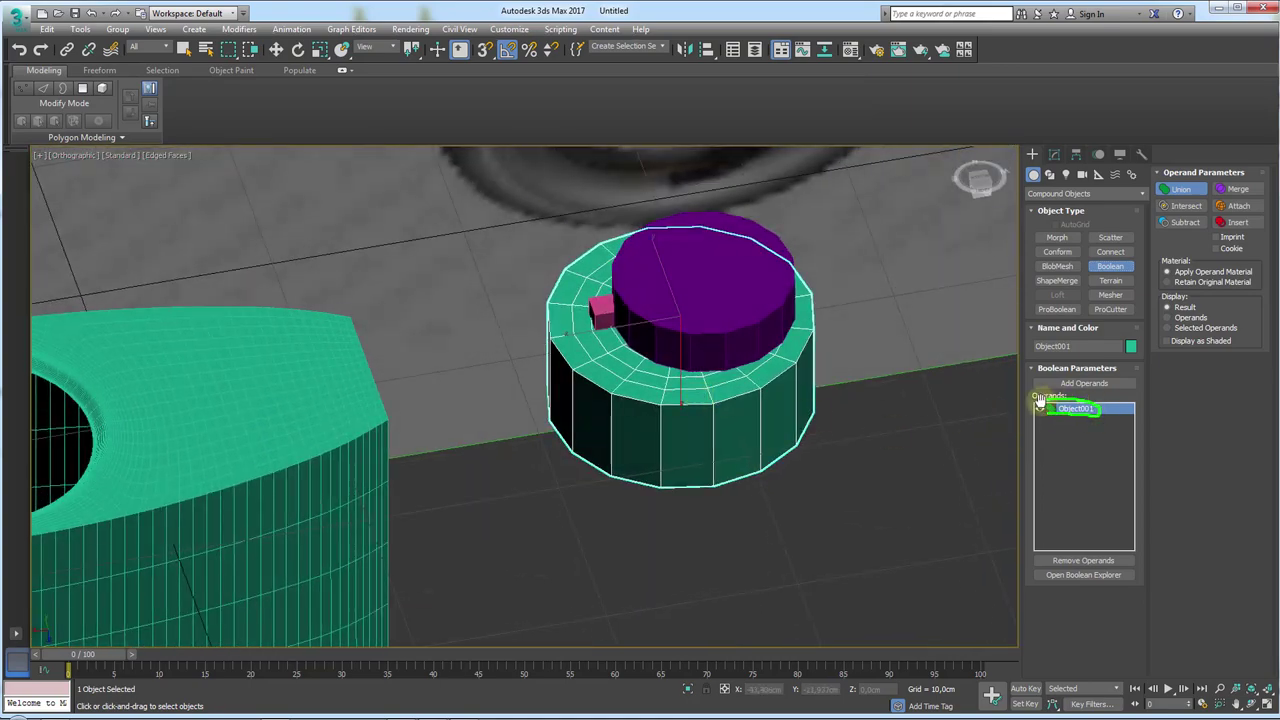
- Add the pink box Box002 and the purple cylinder Sphere001 as Boolean operands
click(1088, 383)
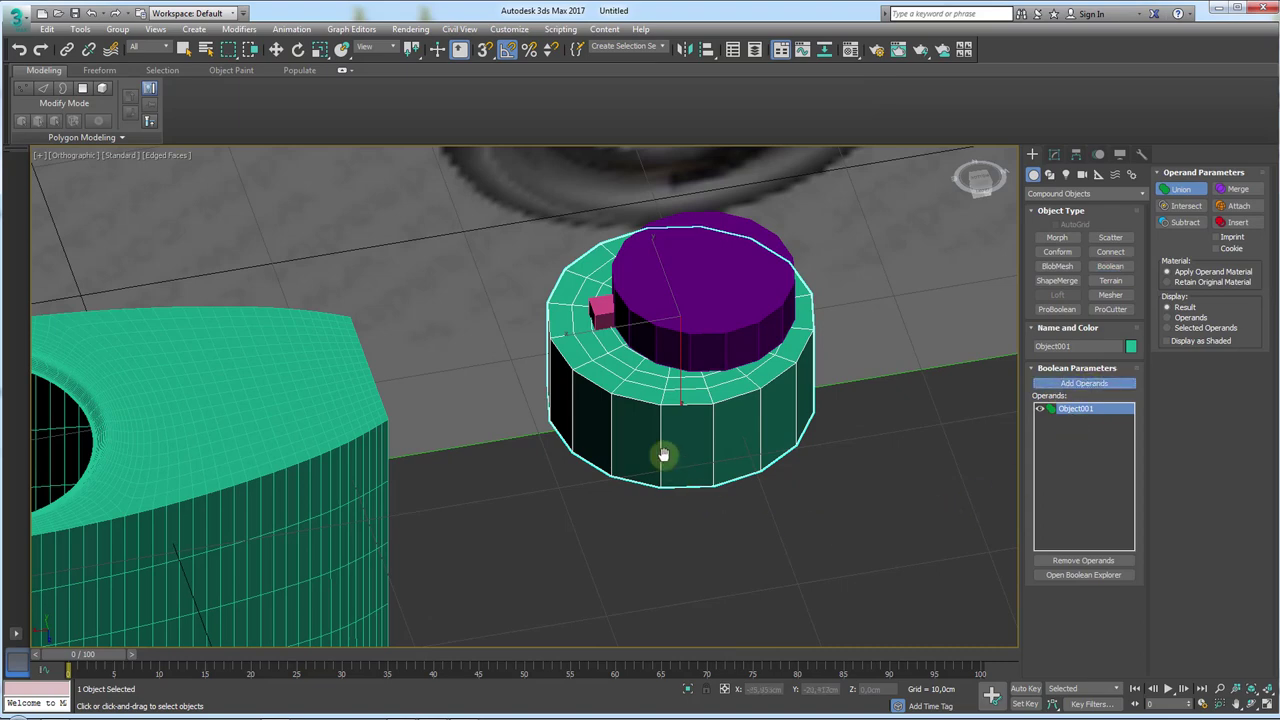
click(601, 310)
click(689, 277)
key(w)
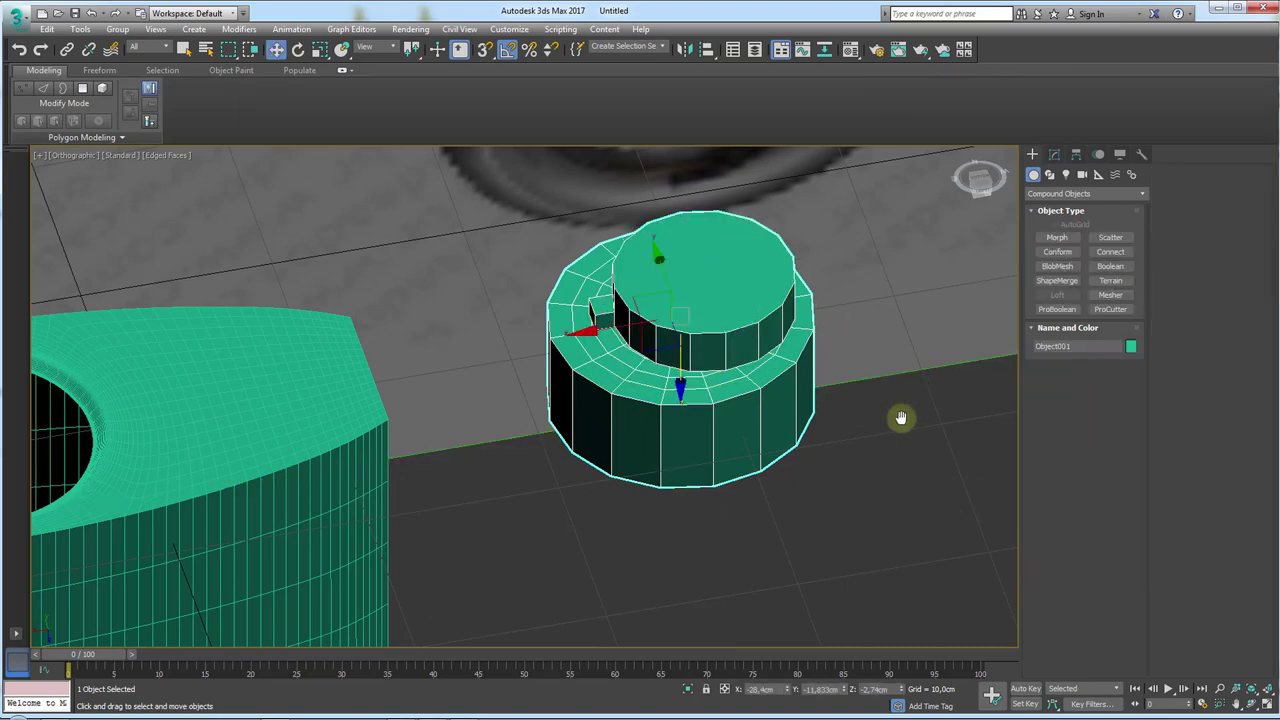
- Set both the Box002 and Sphere001 operands to Subtract
click(1054, 154)
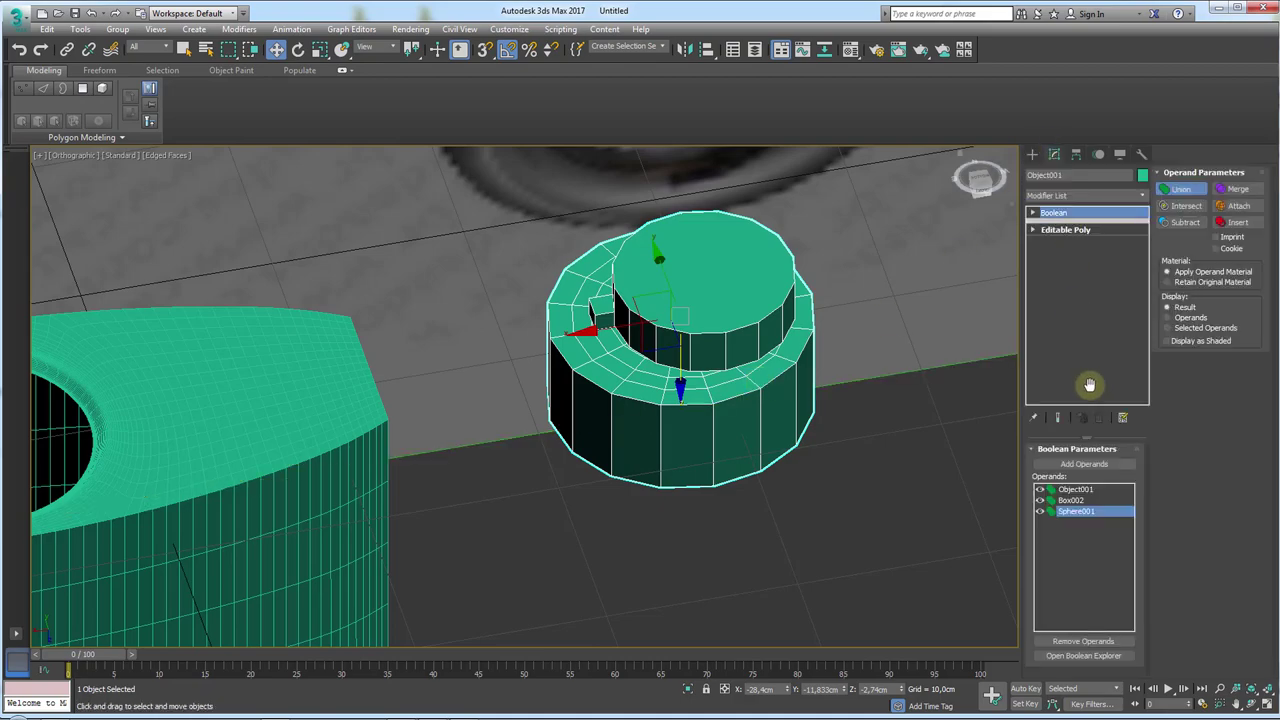
click(1062, 500)
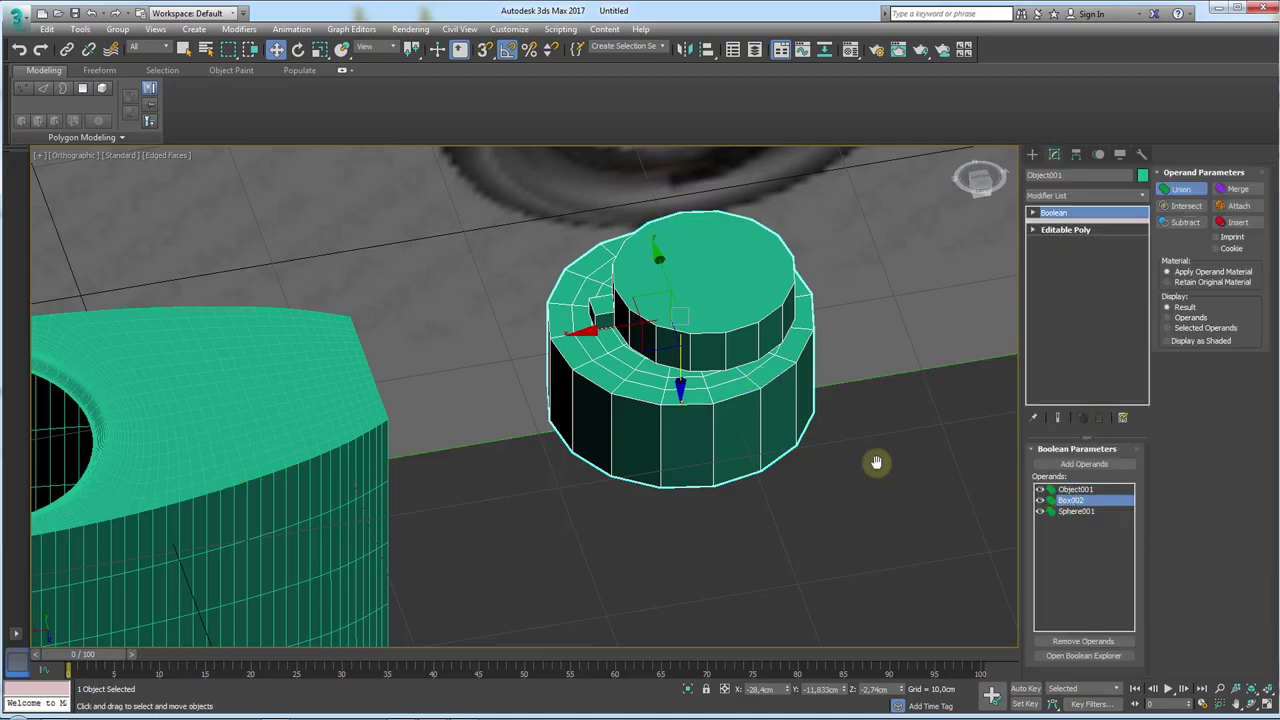
mouse_move(877, 463)
alt+middle_down()
mouse_move(846, 452)
mouse_move(949, 374)
alt+middle_up()
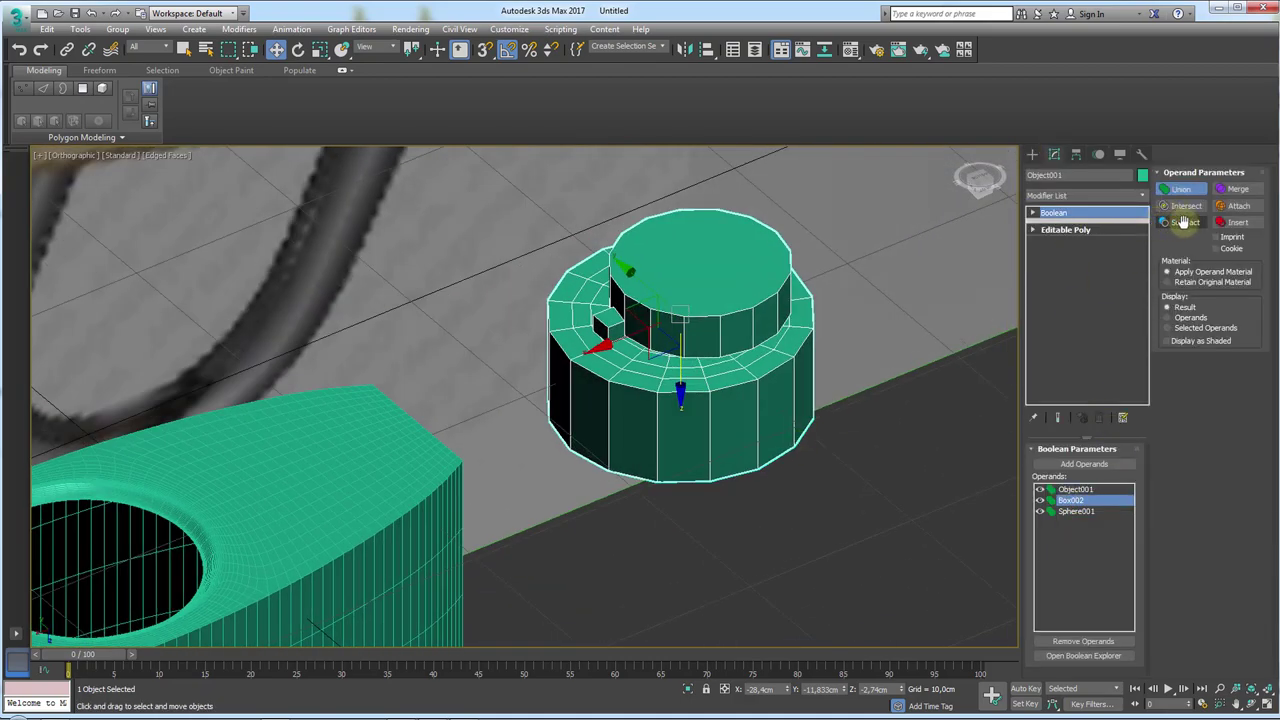
click(1182, 222)
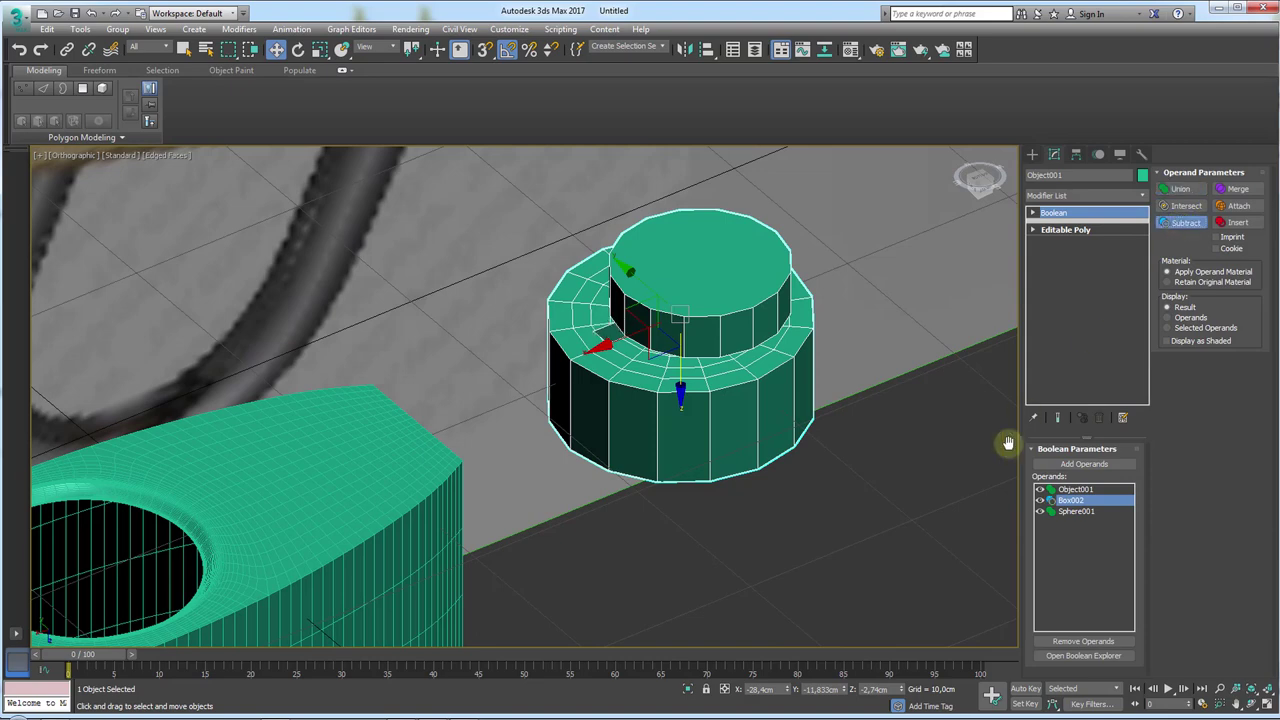
click(1073, 511)
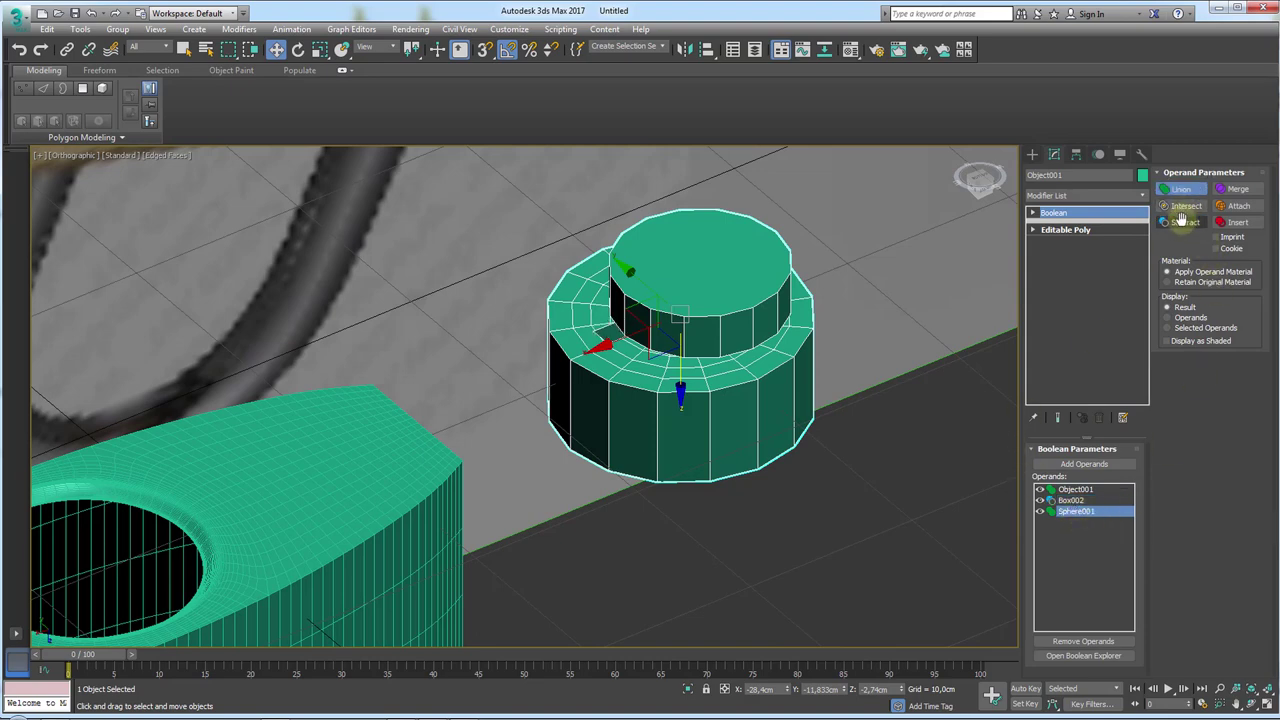
click(1182, 222)
mouse_move(714, 306)
alt+middle_down()
mouse_move(705, 428)
mouse_move(738, 282)
mouse_move(653, 303)
alt+middle_up()
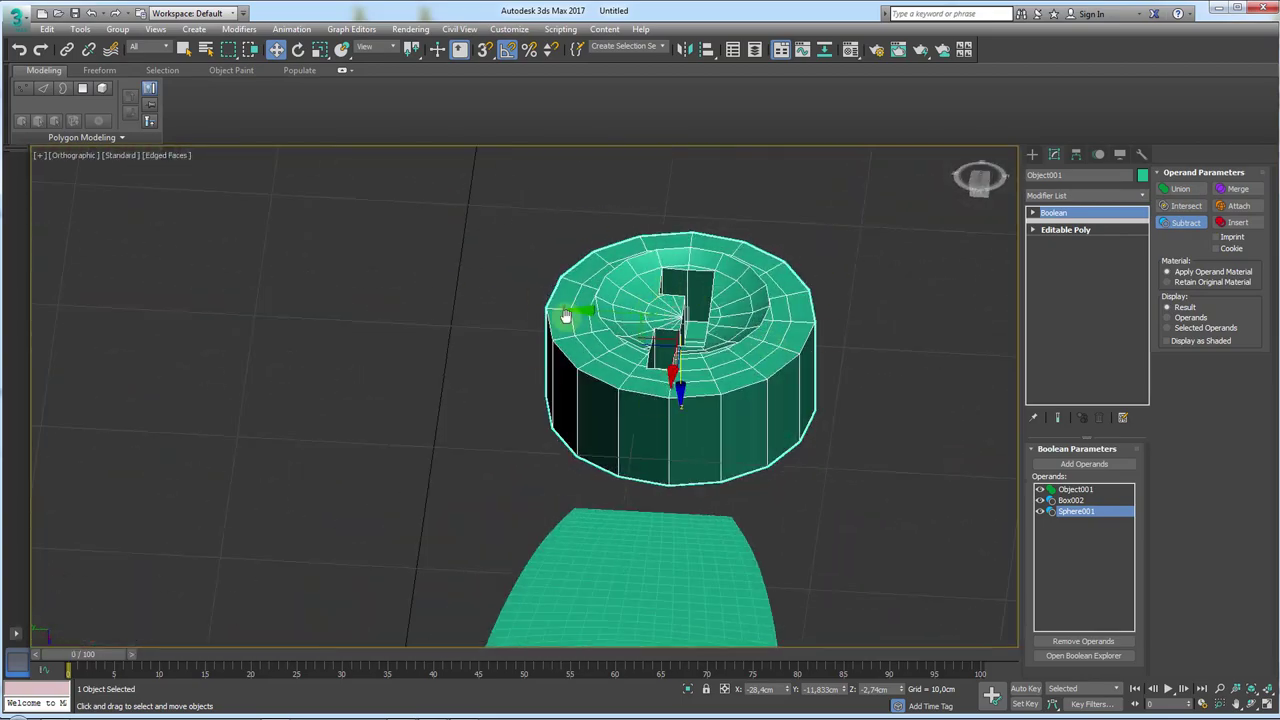
- Convert the Boolean result to an Editable Poly
right_click(637, 274)
mouse_move(690, 419)
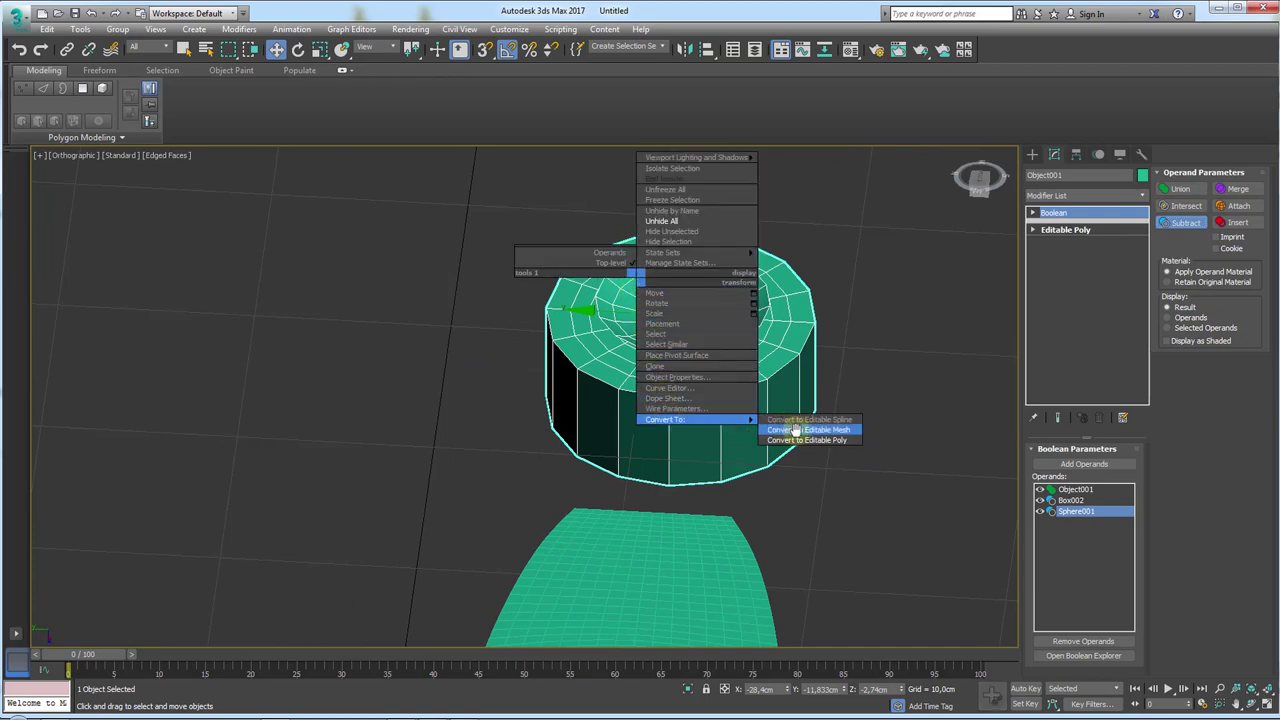
click(801, 437)
alt+middle_drag(801, 437, 729, 357)
scroll(651, 371, up, 3)
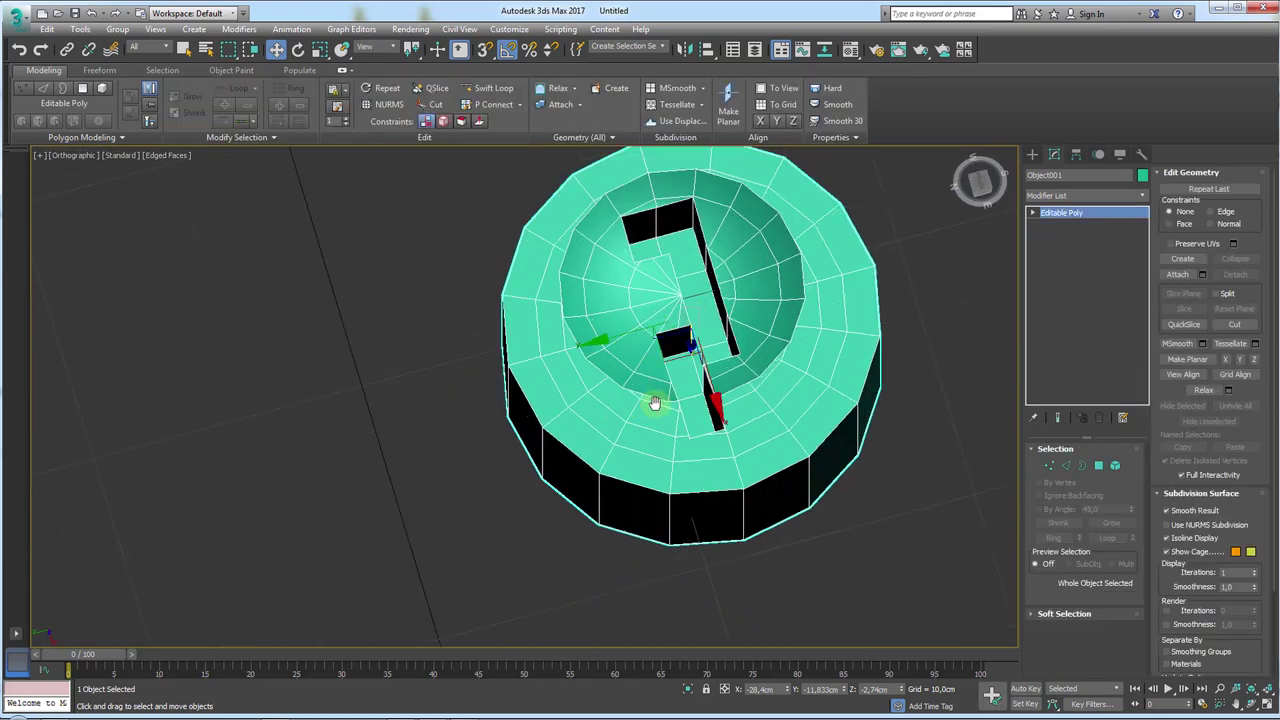
mouse_move(651, 371)
alt+middle_down()
mouse_move(676, 409)
mouse_move(766, 397)
mouse_move(837, 409)
mouse_move(817, 409)
mouse_move(861, 377)
mouse_move(880, 400)
mouse_move(843, 297)
alt+middle_up()
- Select a polygon on the cap top, then clear the selection
click(1097, 466)
click(843, 297)
mouse_move(891, 369)
alt+middle_down()
mouse_move(854, 272)
mouse_move(877, 277)
mouse_move(866, 294)
mouse_move(886, 286)
alt+middle_up()
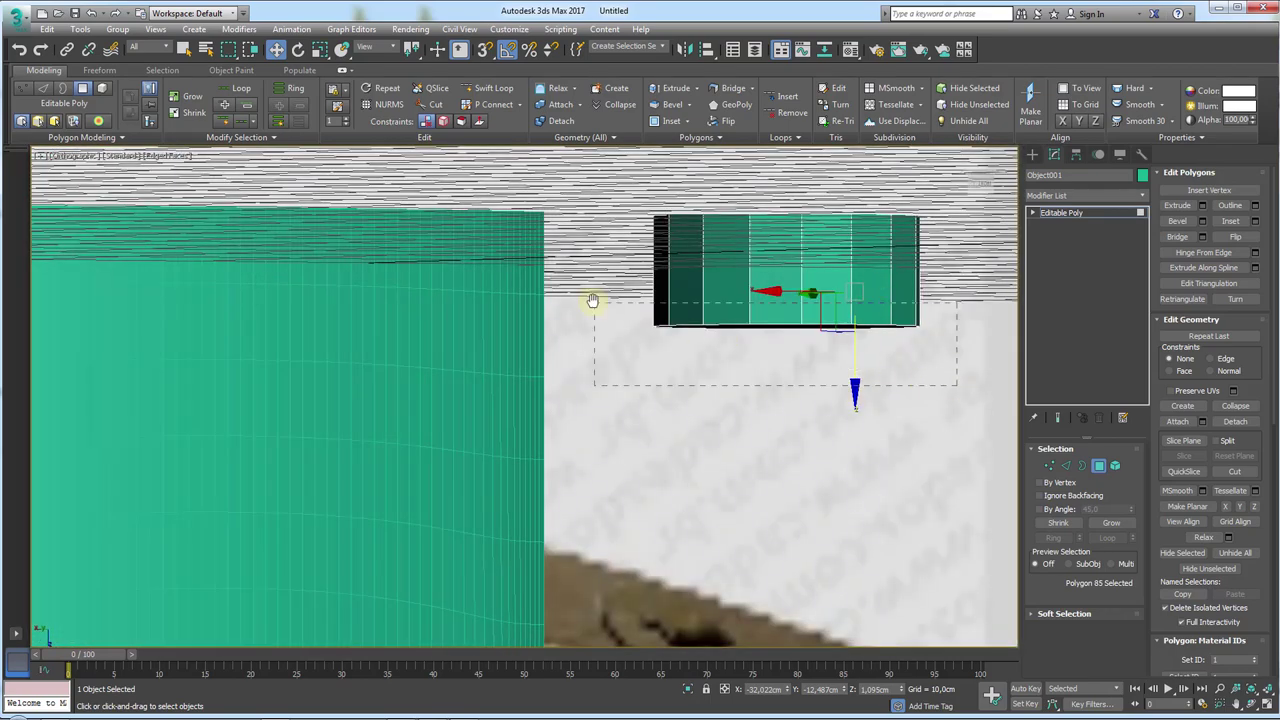
click(651, 286)
mouse_move(811, 271)
alt+middle_down()
mouse_move(837, 303)
mouse_move(823, 400)
alt+middle_up()
scroll(820, 279, up, 4)
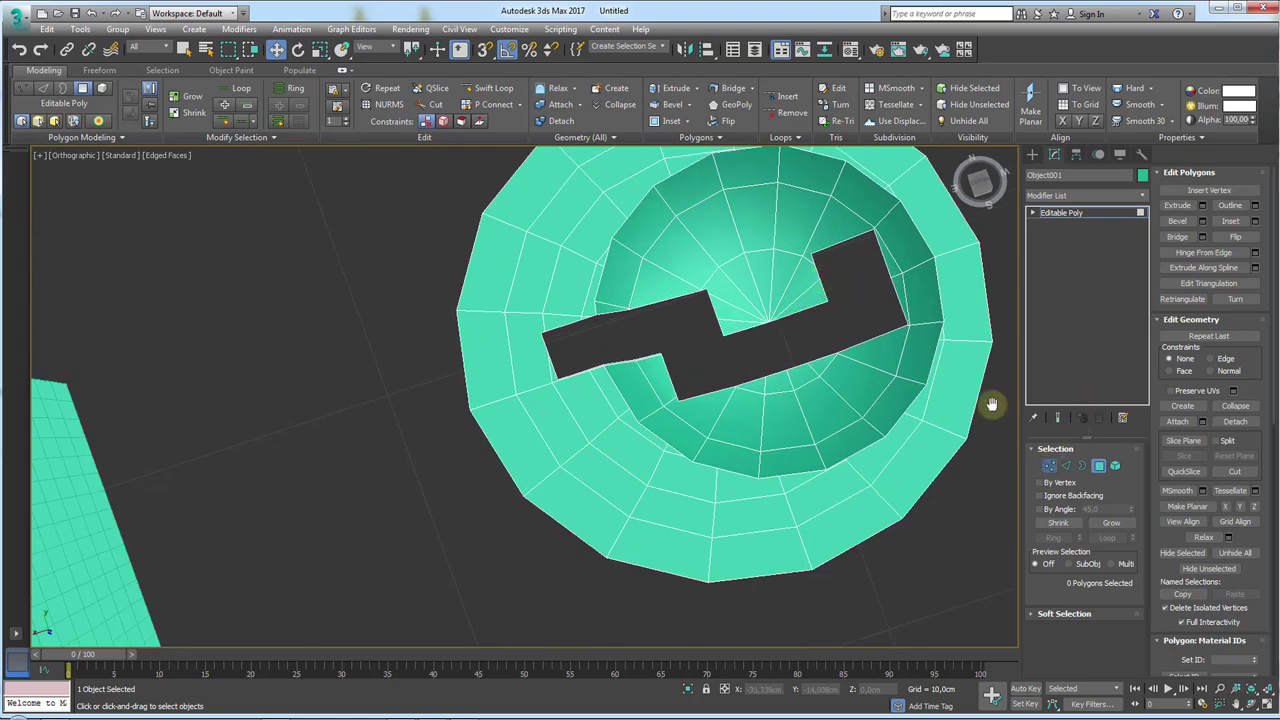
- Switch to Vertex level and zoom in on the slot's corner
key(1)
scroll(991, 404, up, 2)
scroll(773, 330, up, 3)
middle_drag(845, 398, 722, 328)
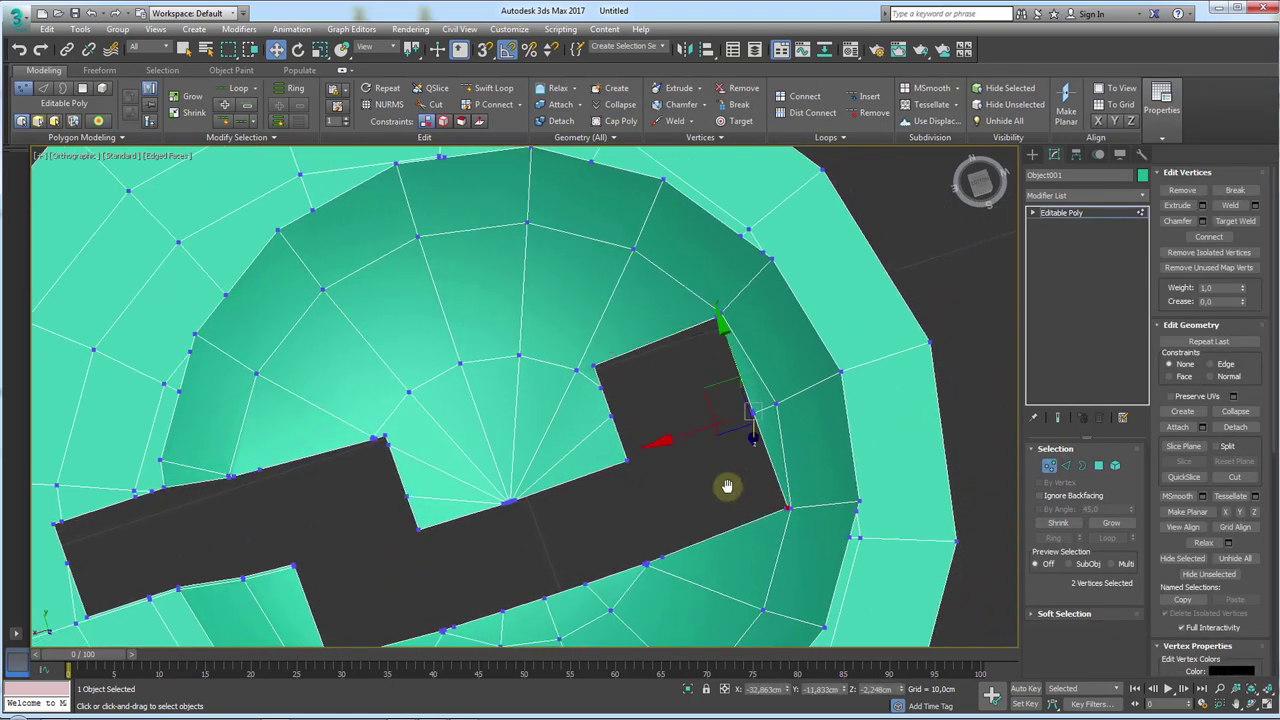
- Slide the two selected corner vertices left along X, then remove them
drag(681, 436, 620, 450)
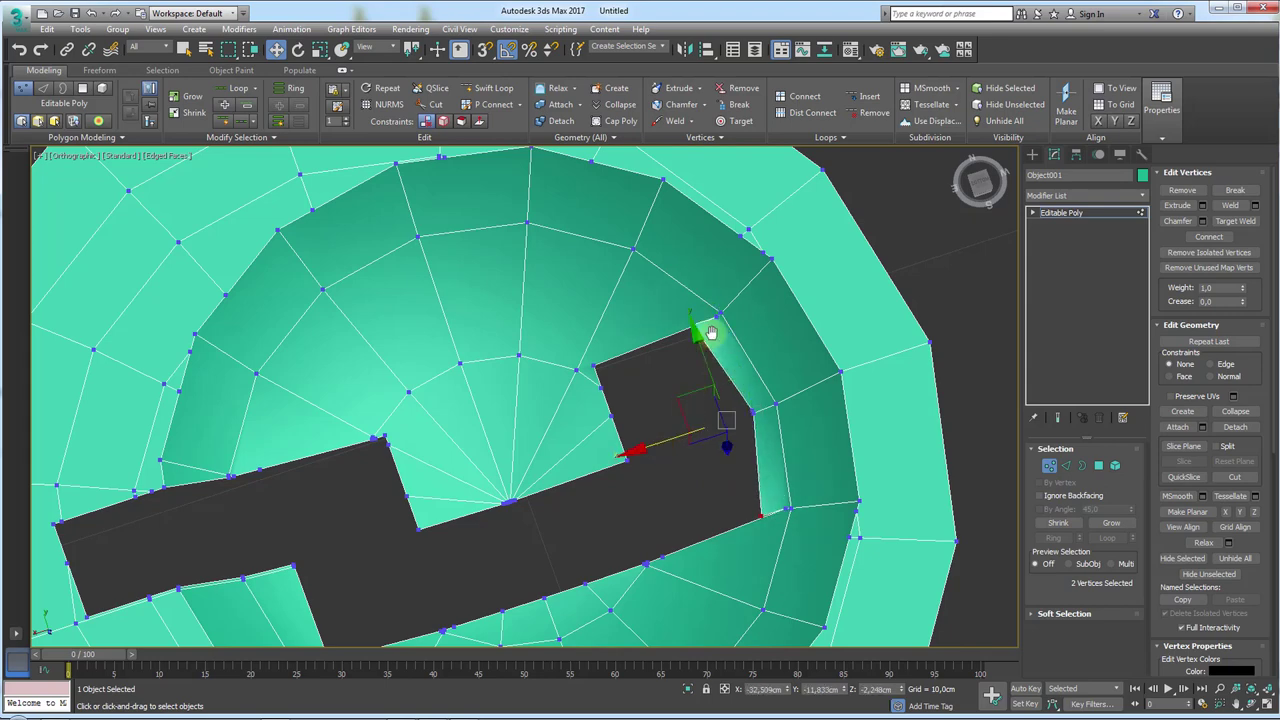
click(1190, 190)
middle_drag(808, 463, 773, 455)
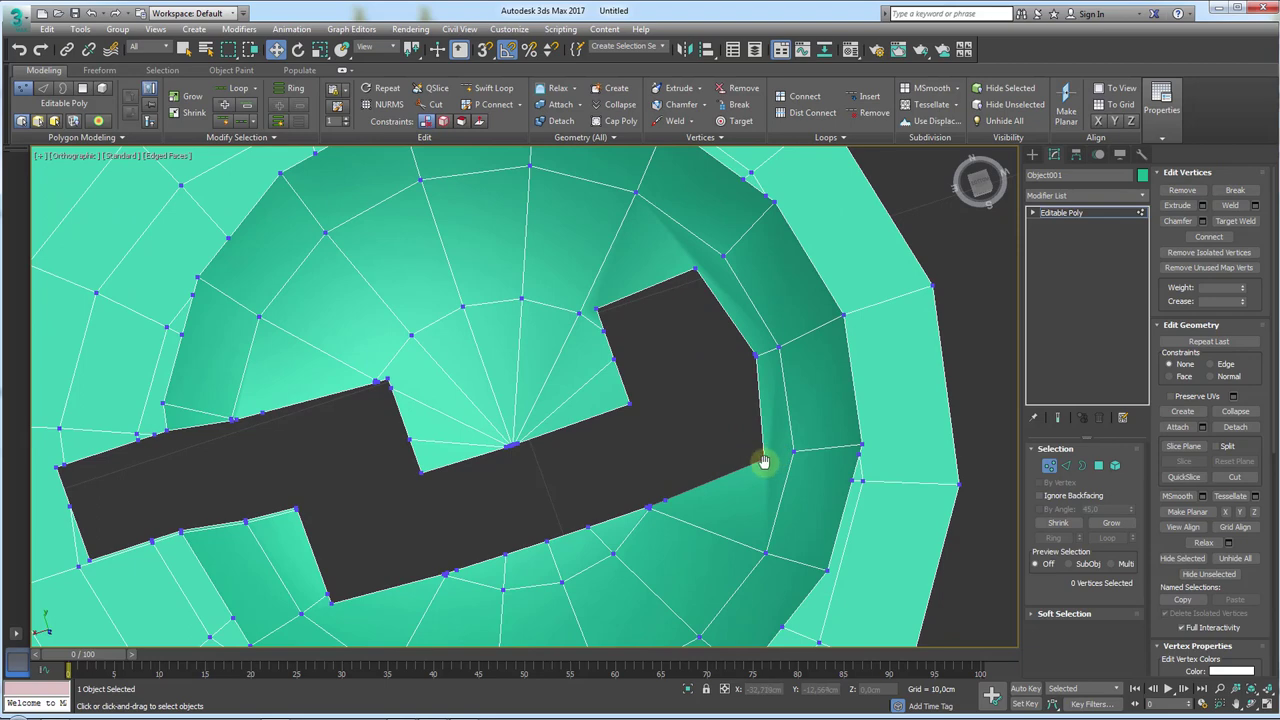
- Select the two vertices at the slot corner and view them in perspective
click(762, 460)
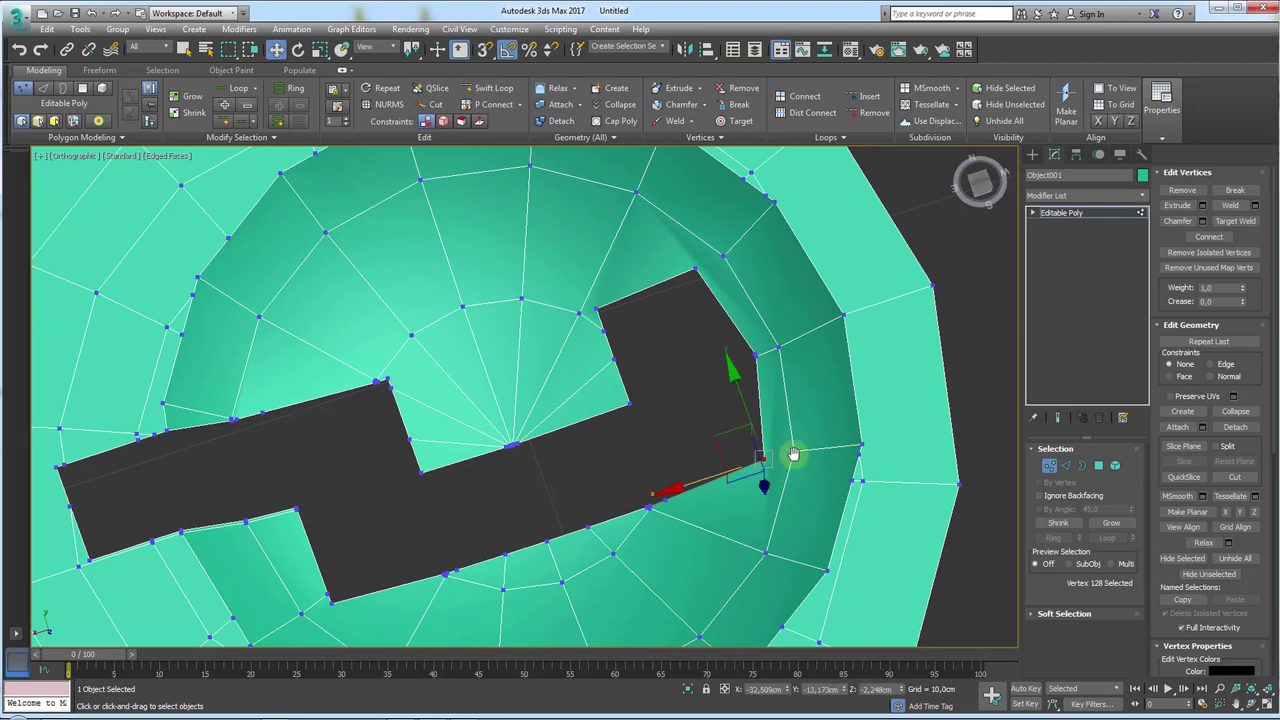
click(699, 266)
ctrl+click(721, 256)
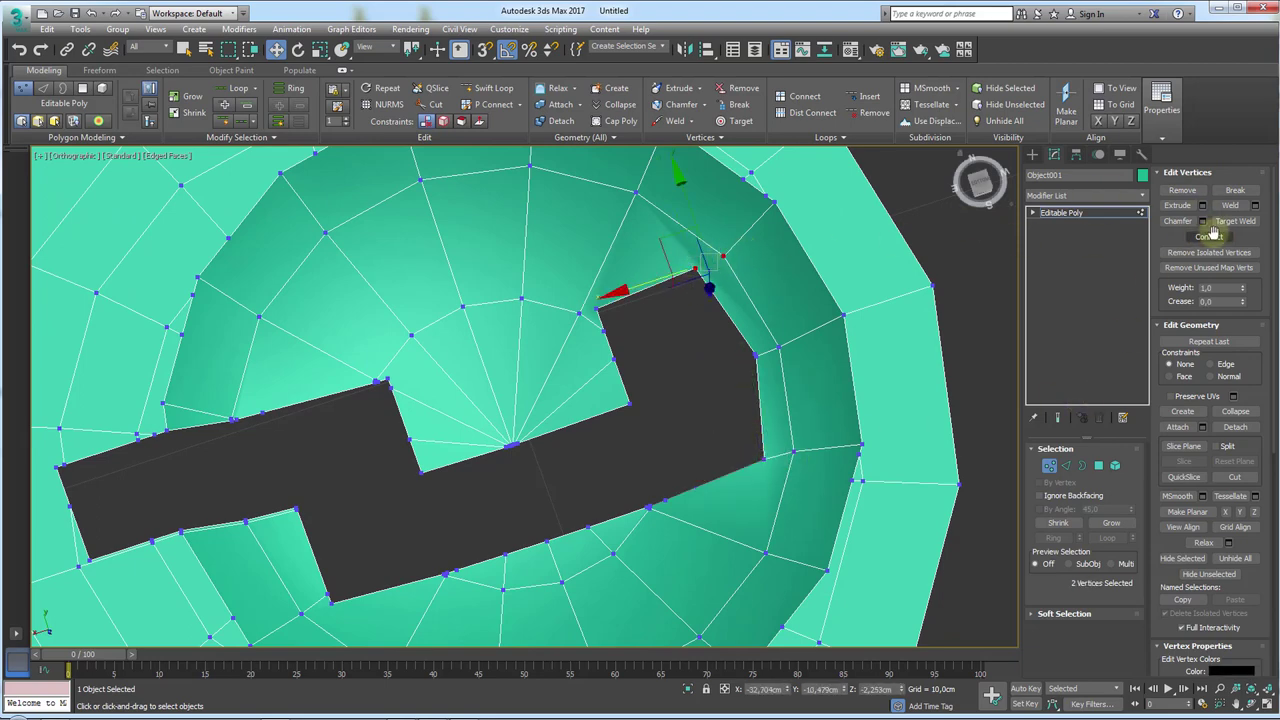
middle_drag(820, 204, 842, 262)
middle_drag(329, 416, 551, 289)
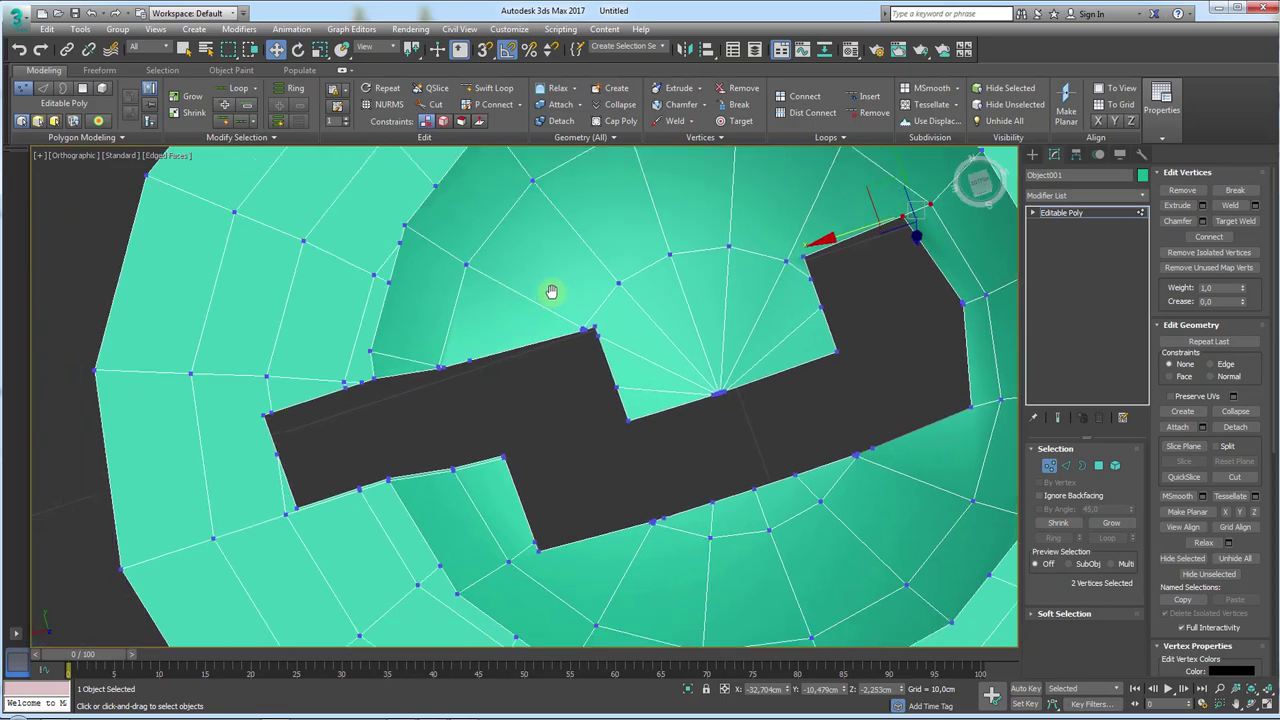
scroll(549, 325, down, 2)
mouse_move(479, 316)
alt+middle_down()
mouse_move(457, 420)
mouse_move(514, 343)
mouse_move(540, 457)
alt+middle_up()
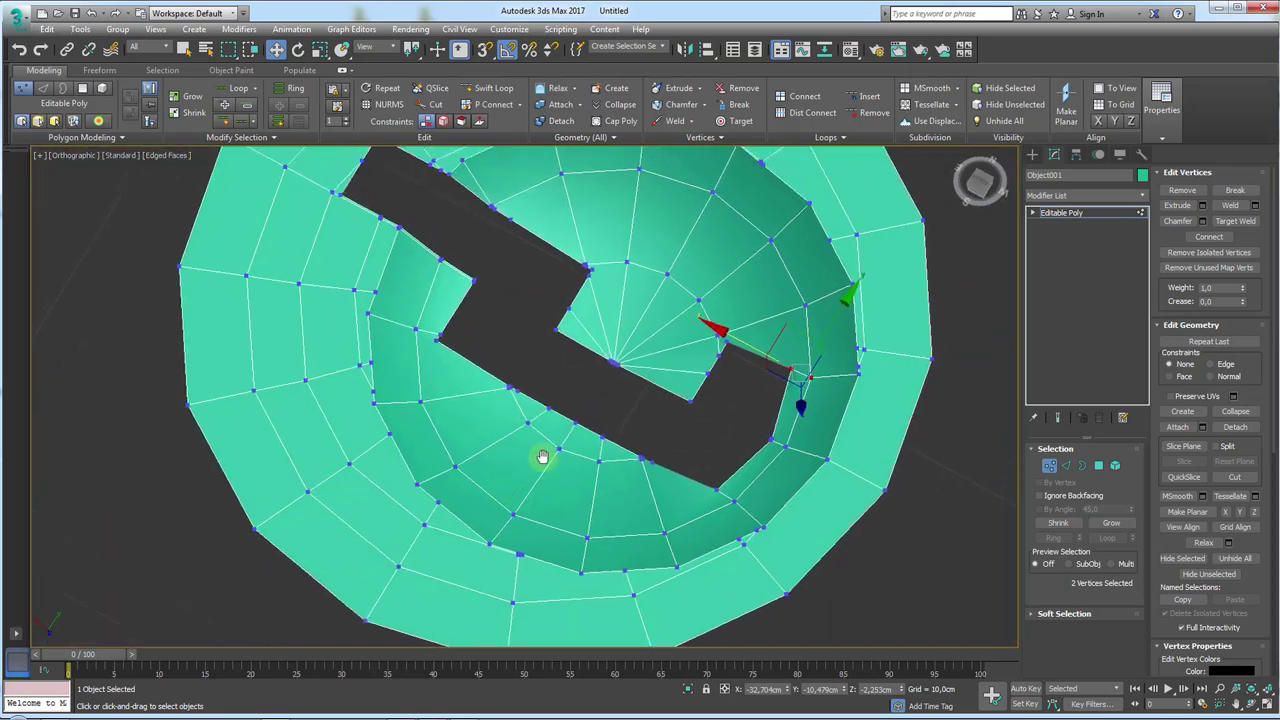
- Inspect the slot-corner vertices from a new angle and activate Target Weld
scroll(623, 363, up, 4)
scroll(617, 362, up, 3)
scroll(553, 360, down, 3)
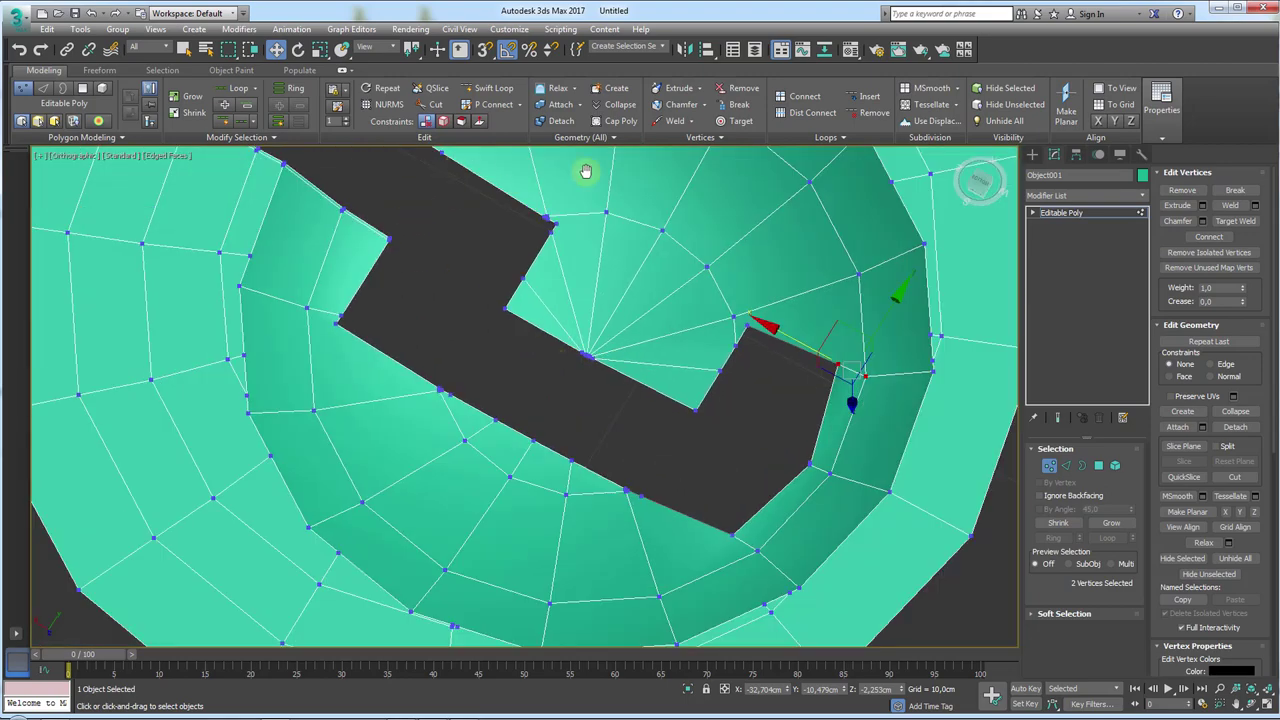
scroll(666, 354, down, 1)
scroll(673, 376, down, 3)
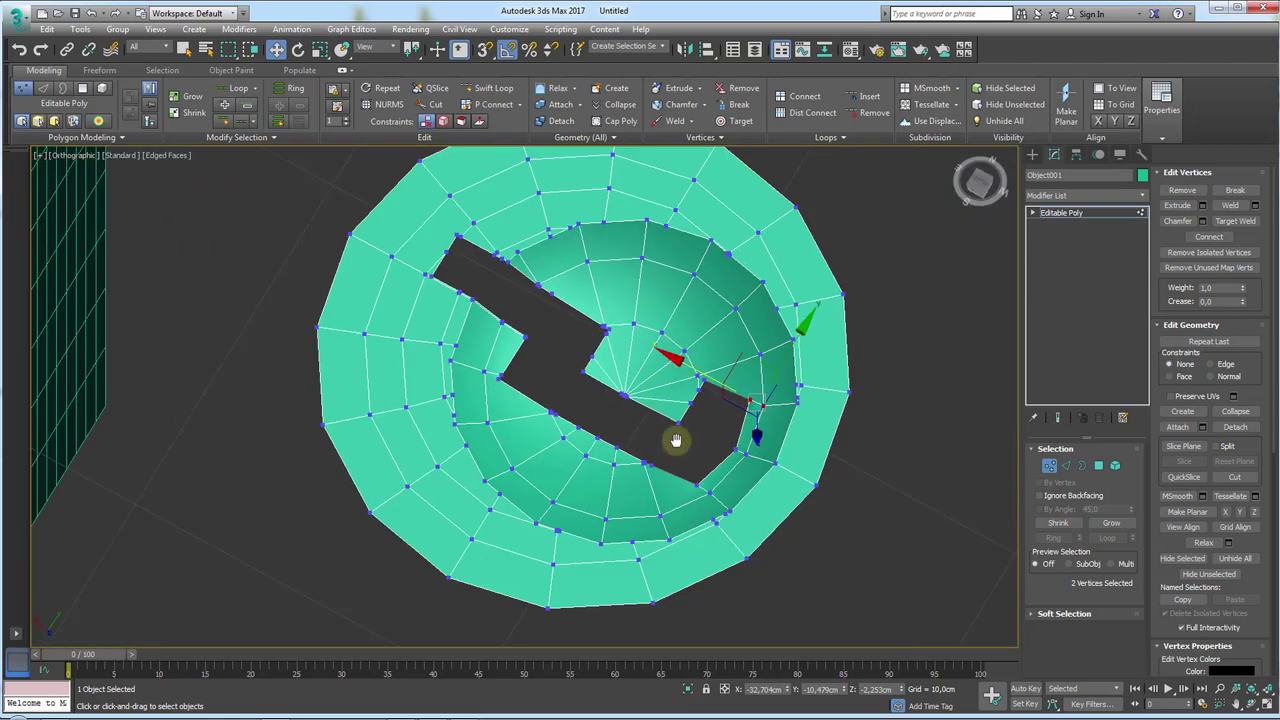
mouse_move(676, 440)
alt+middle_down()
mouse_move(634, 517)
mouse_move(540, 446)
mouse_move(506, 486)
mouse_move(473, 334)
alt+middle_up()
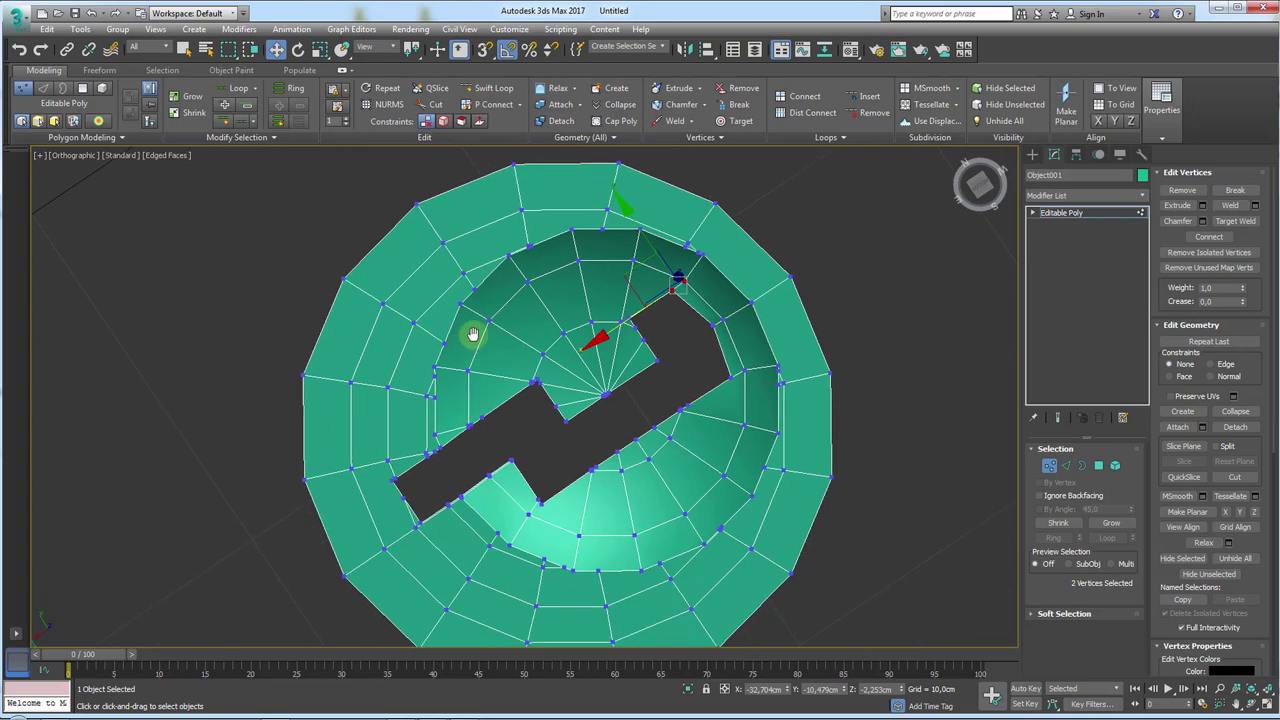
scroll(480, 286, up, 3)
scroll(600, 300, down, 2)
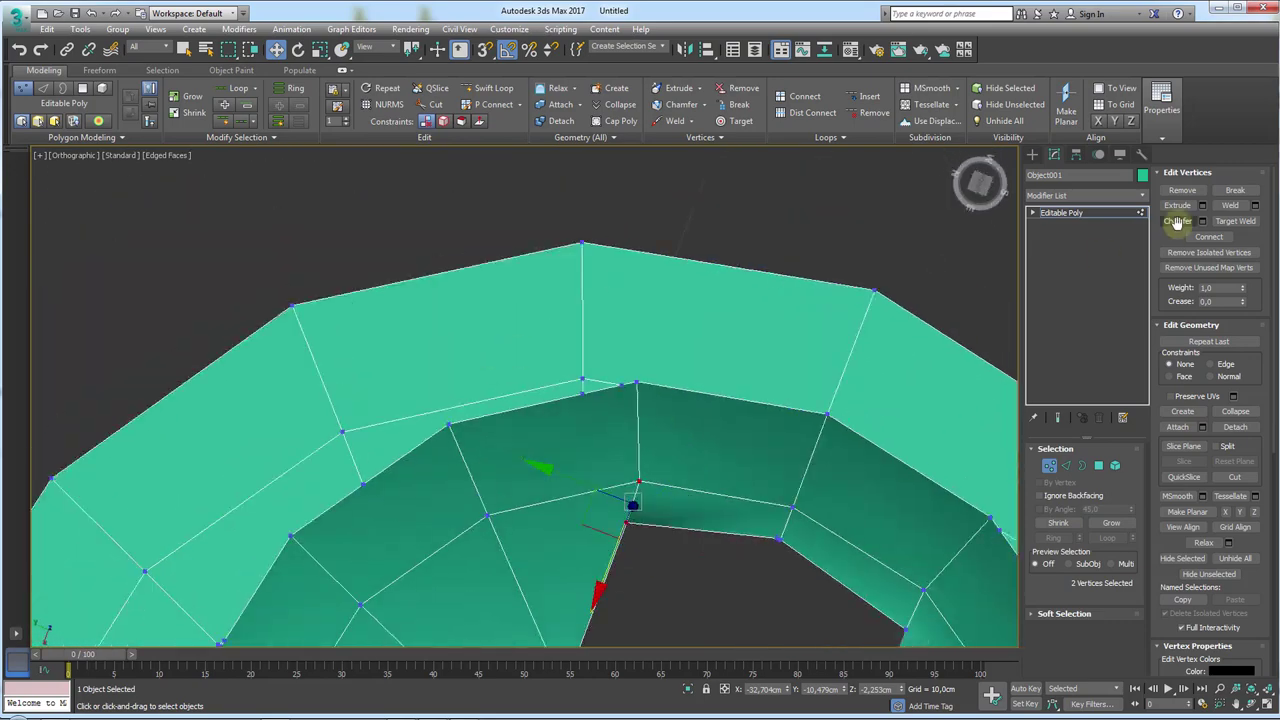
click(1235, 220)
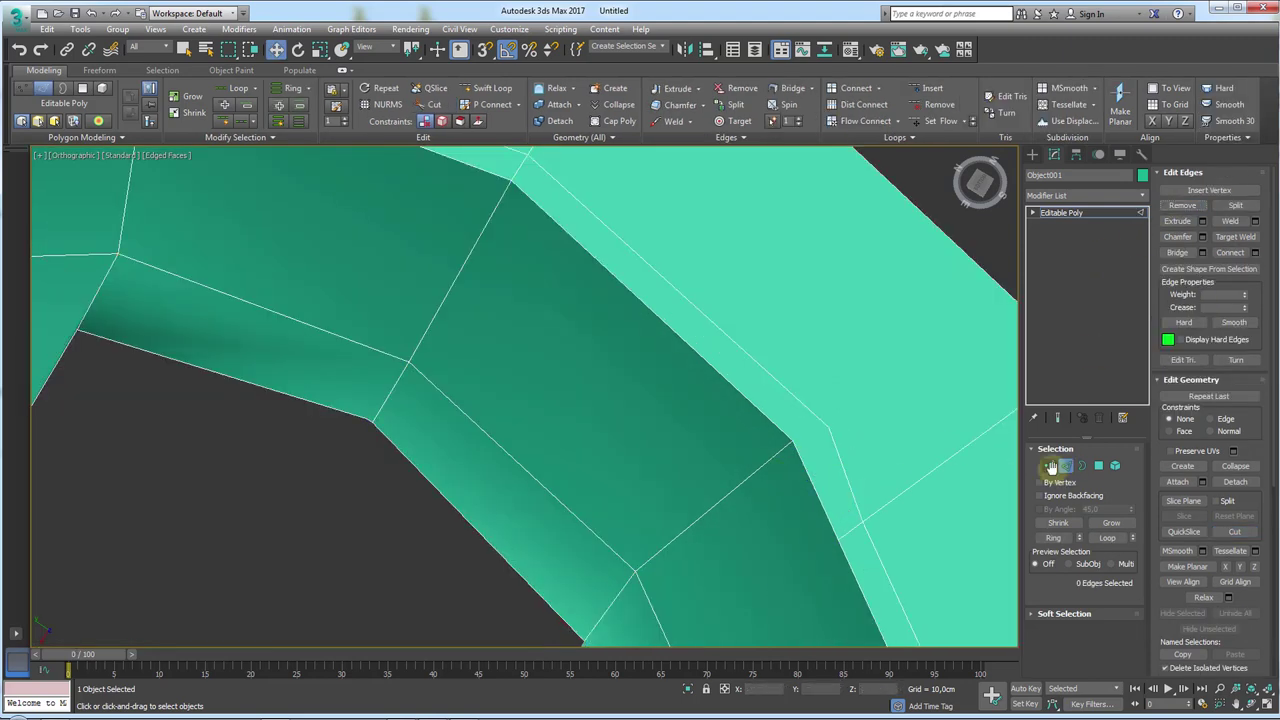
- Target-weld the stray rim vertex onto its neighbouring vertex at the slot corner
click(1227, 232)
click(714, 491)
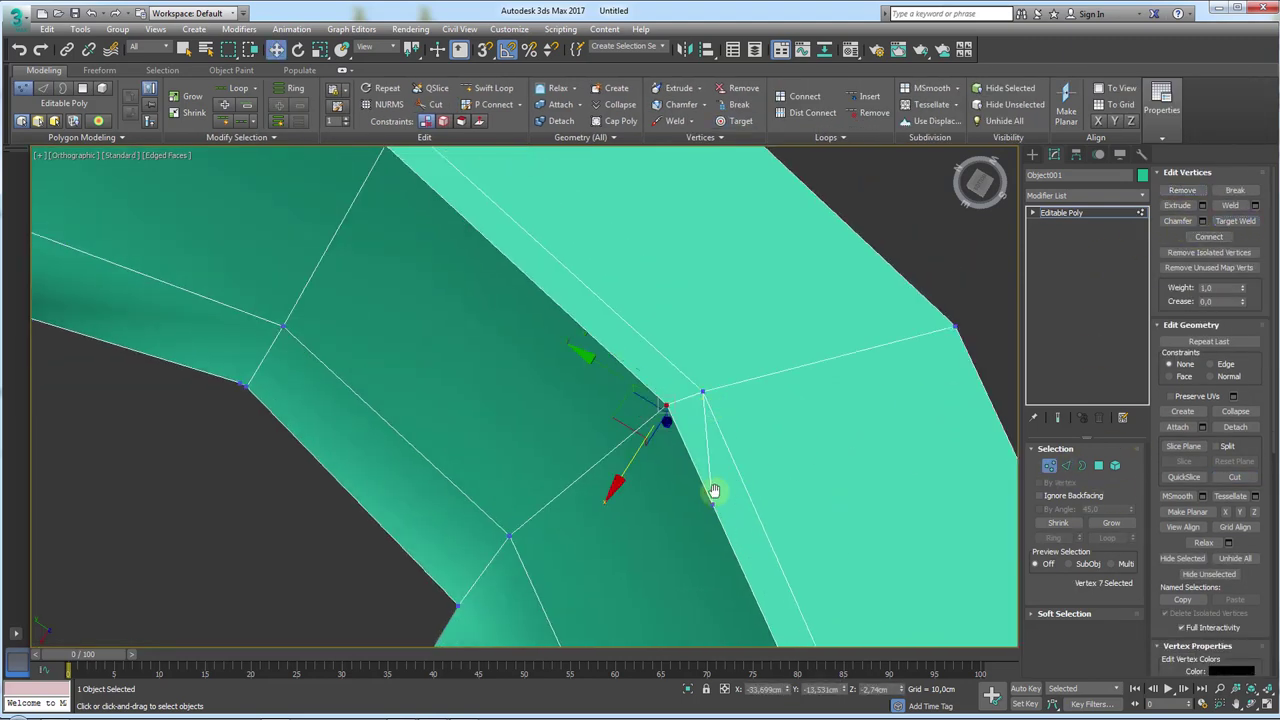
alt+middle_drag(714, 491, 640, 329)
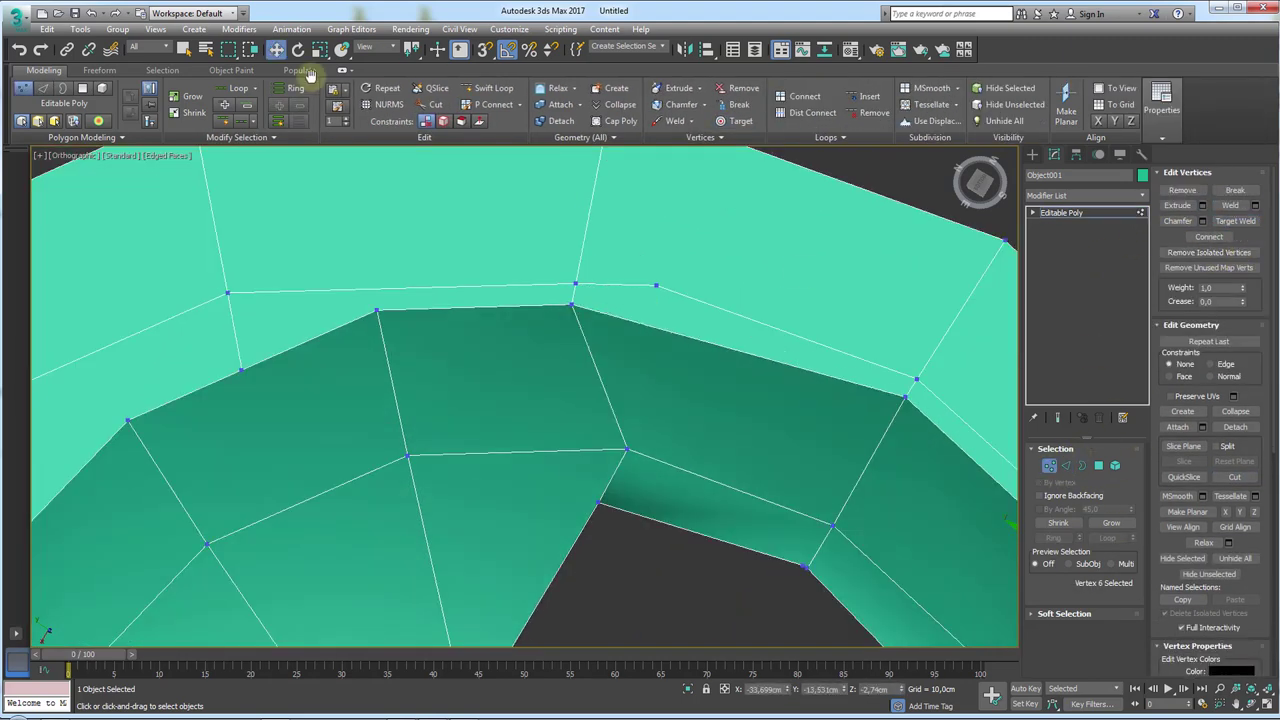
scroll(632, 370, up, 3)
scroll(632, 370, up, 2)
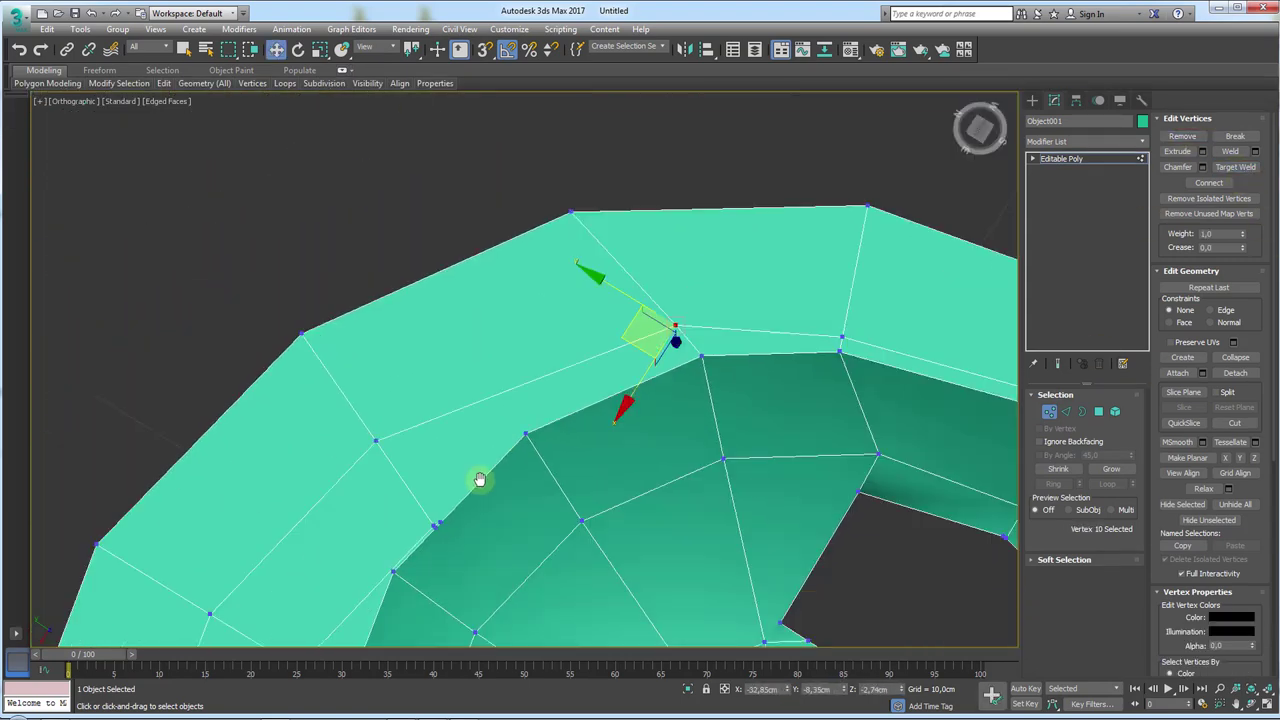
alt+middle_drag(508, 354, 369, 417)
- Check the bowl rim edges at Edge level, then return to Vertex level to inspect the whole ring
click(1065, 411)
click(588, 401)
click(600, 370)
scroll(680, 311, up, 3)
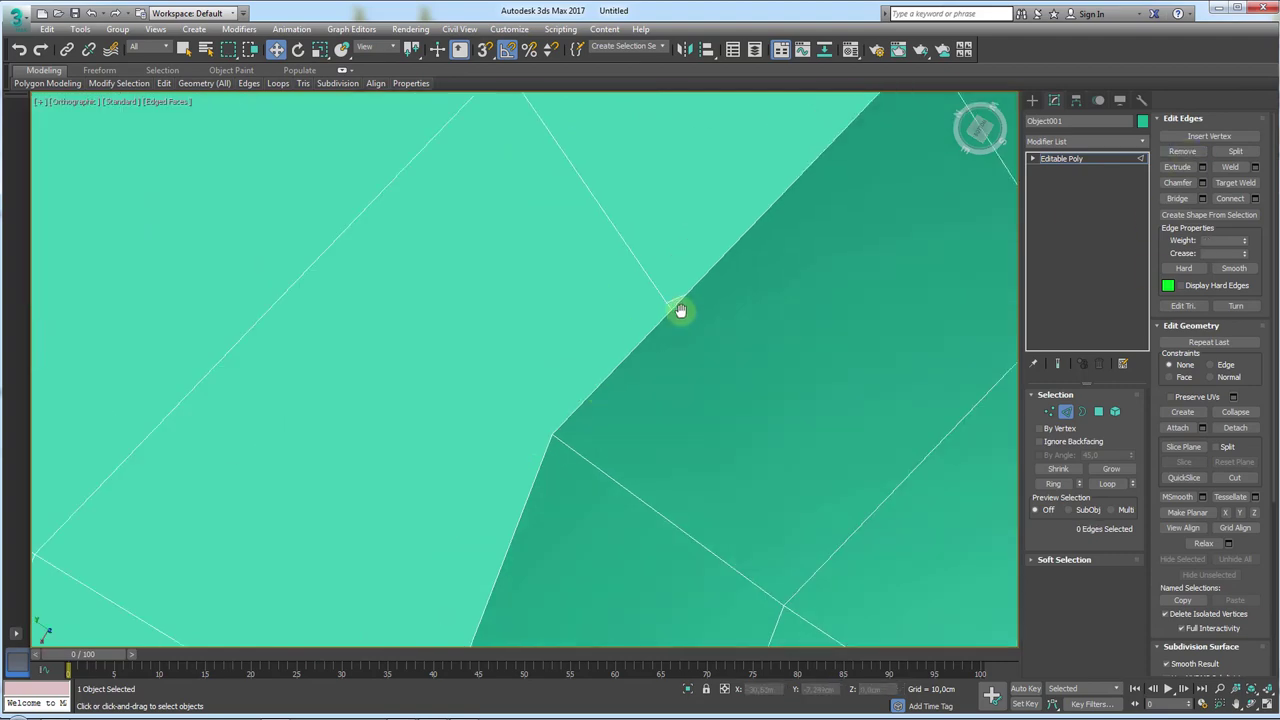
click(1049, 411)
scroll(556, 432, down, 4)
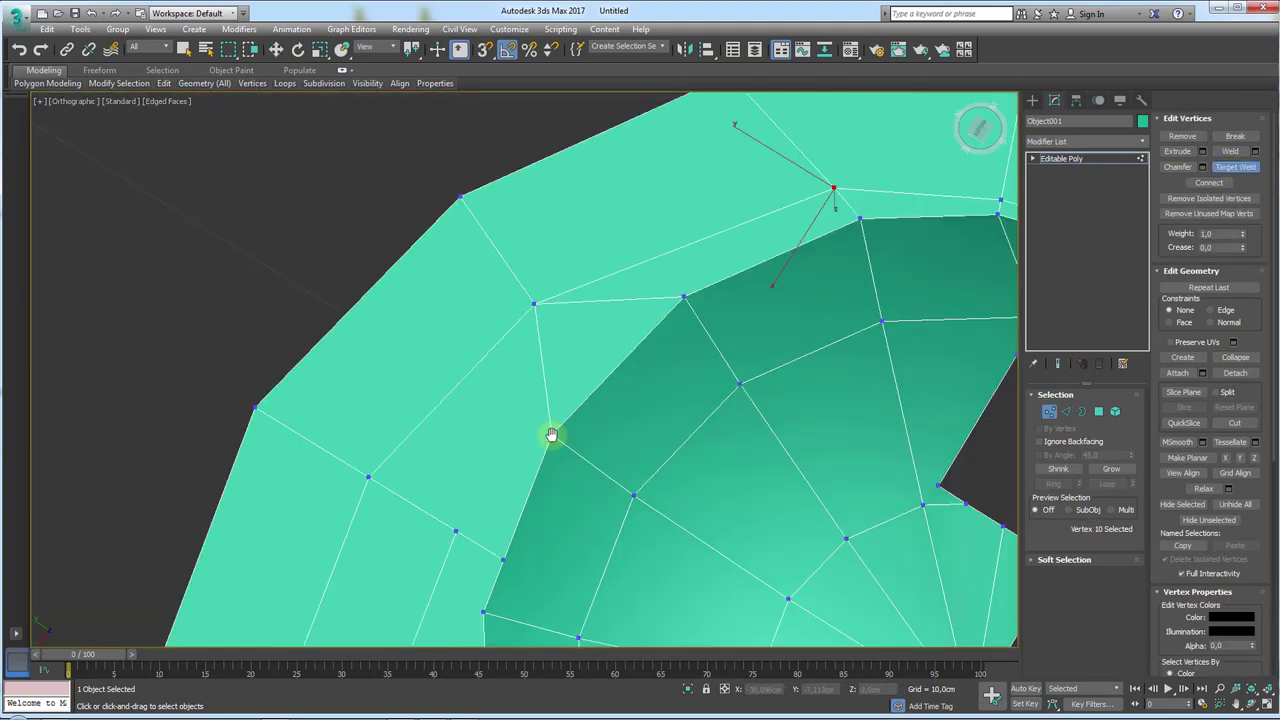
scroll(705, 385, up, 3)
scroll(705, 385, down, 2)
scroll(686, 337, up, 1)
scroll(720, 420, up, 1)
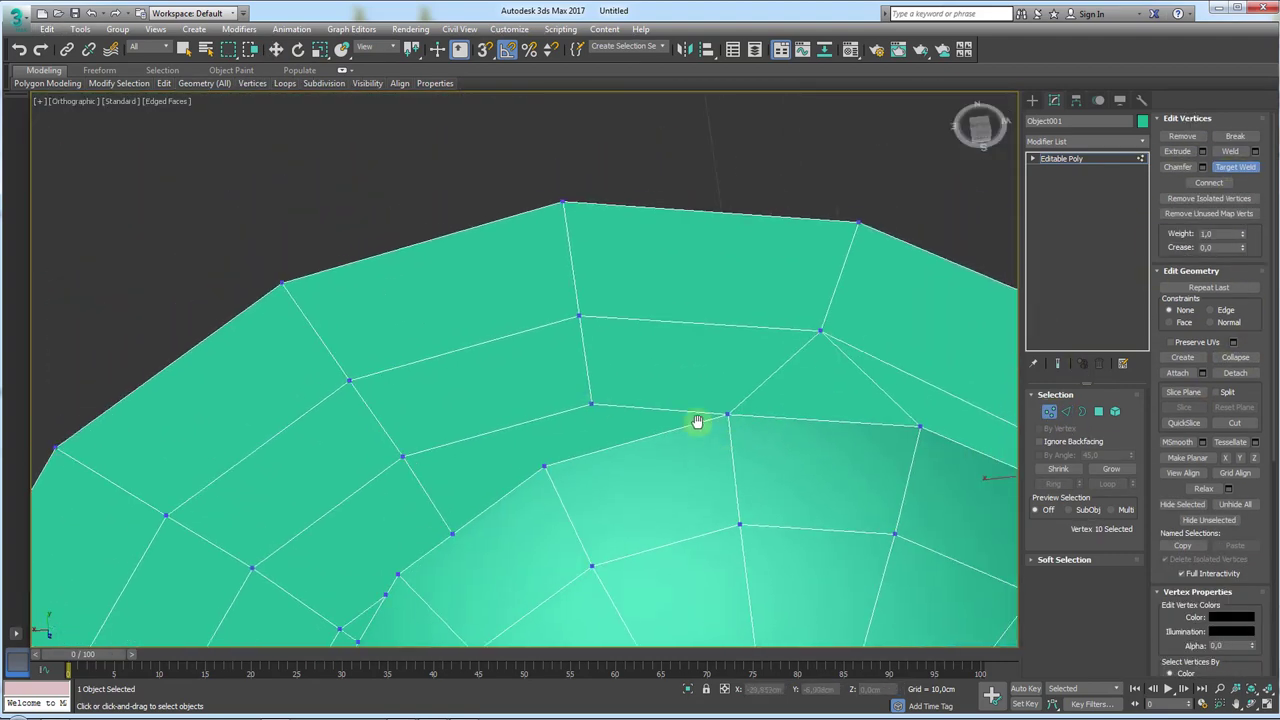
scroll(600, 370, down, 2)
scroll(566, 340, down, 2)
scroll(831, 320, down, 1)
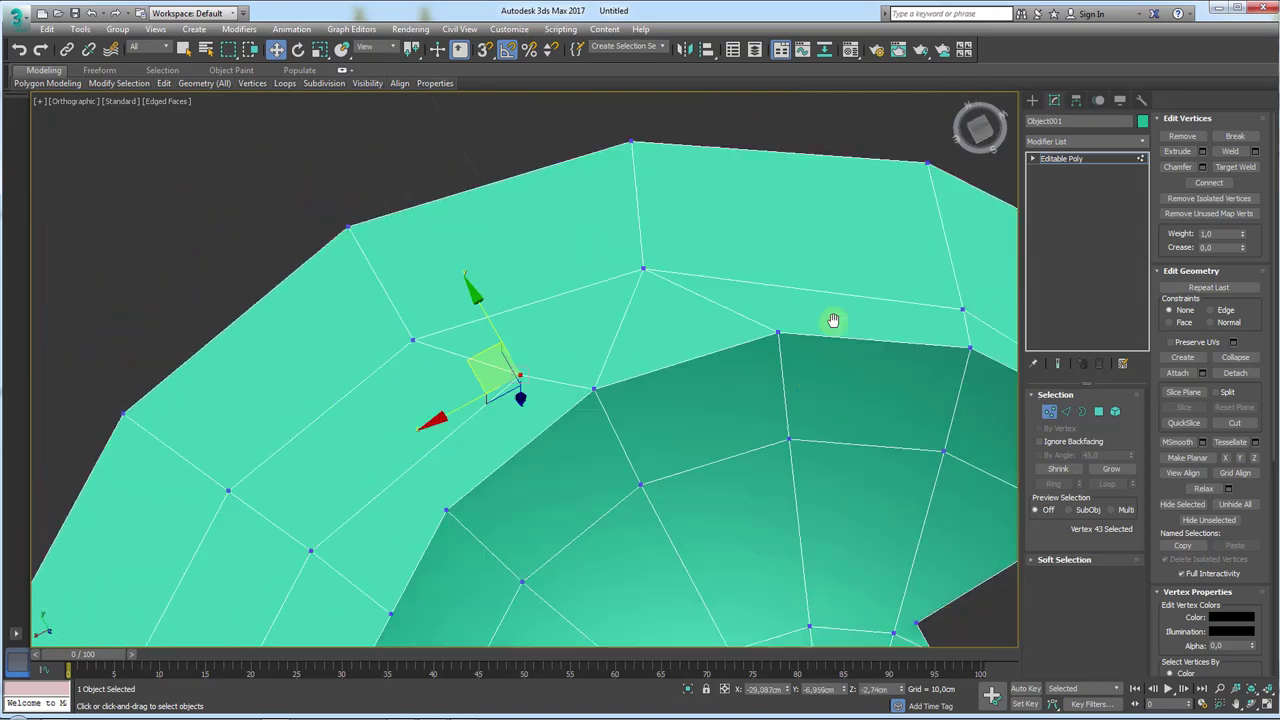
middle_drag(831, 320, 832, 354)
scroll(573, 349, up, 4)
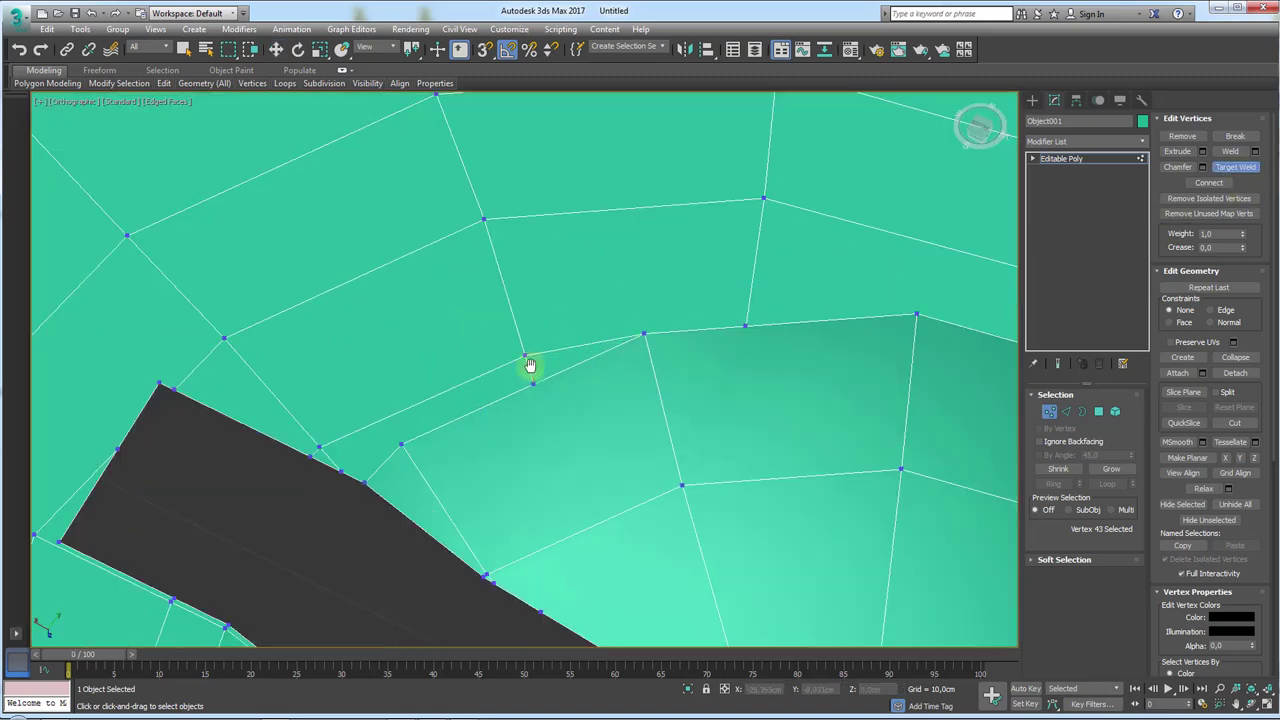
- Exit Target Weld, clear the vertex selection and select a vertex beside the slot edge
key(w)
scroll(590, 400, down, 3)
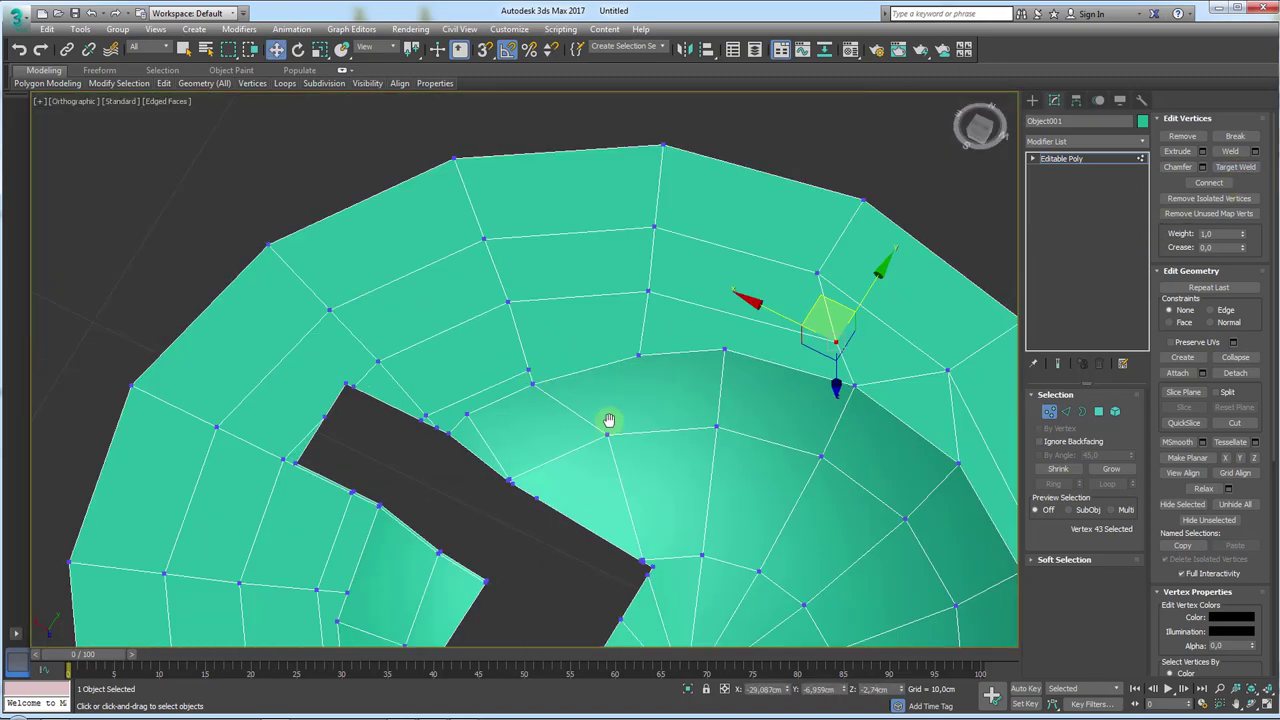
scroll(640, 350, up, 3)
scroll(655, 330, down, 3)
scroll(640, 440, up, 4)
click(738, 426)
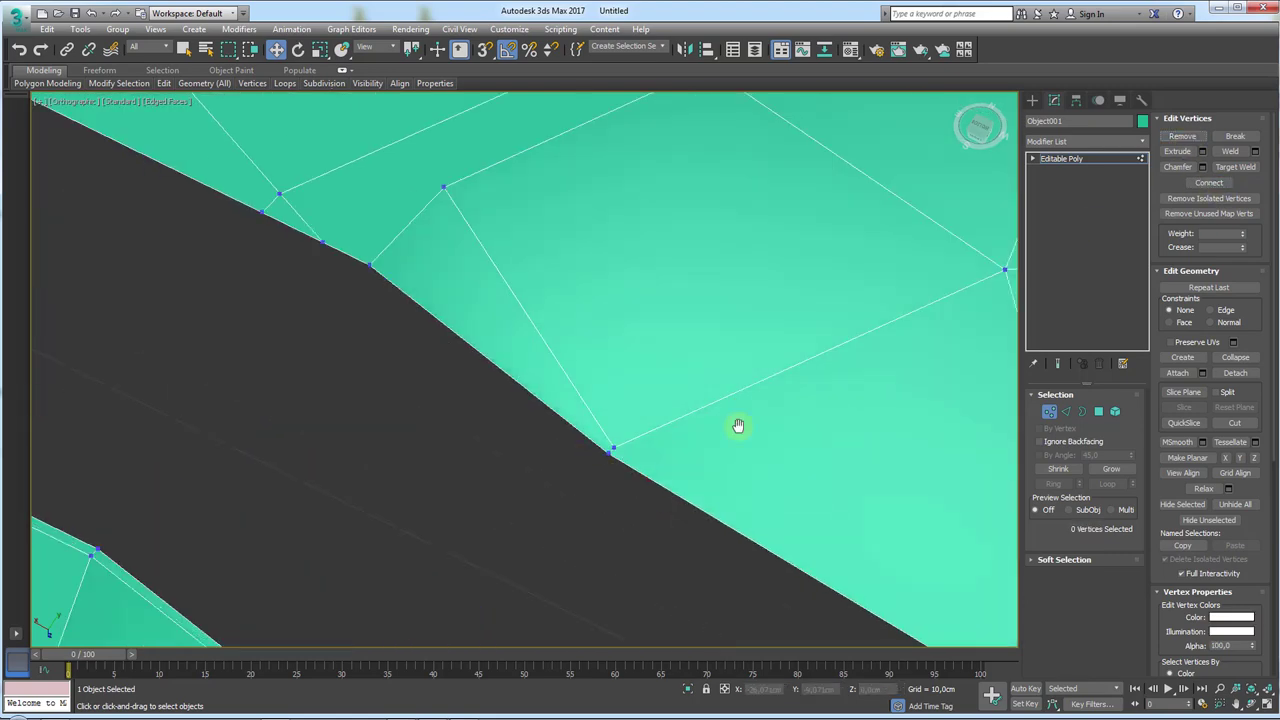
scroll(619, 439, down, 2)
middle_drag(586, 371, 479, 334)
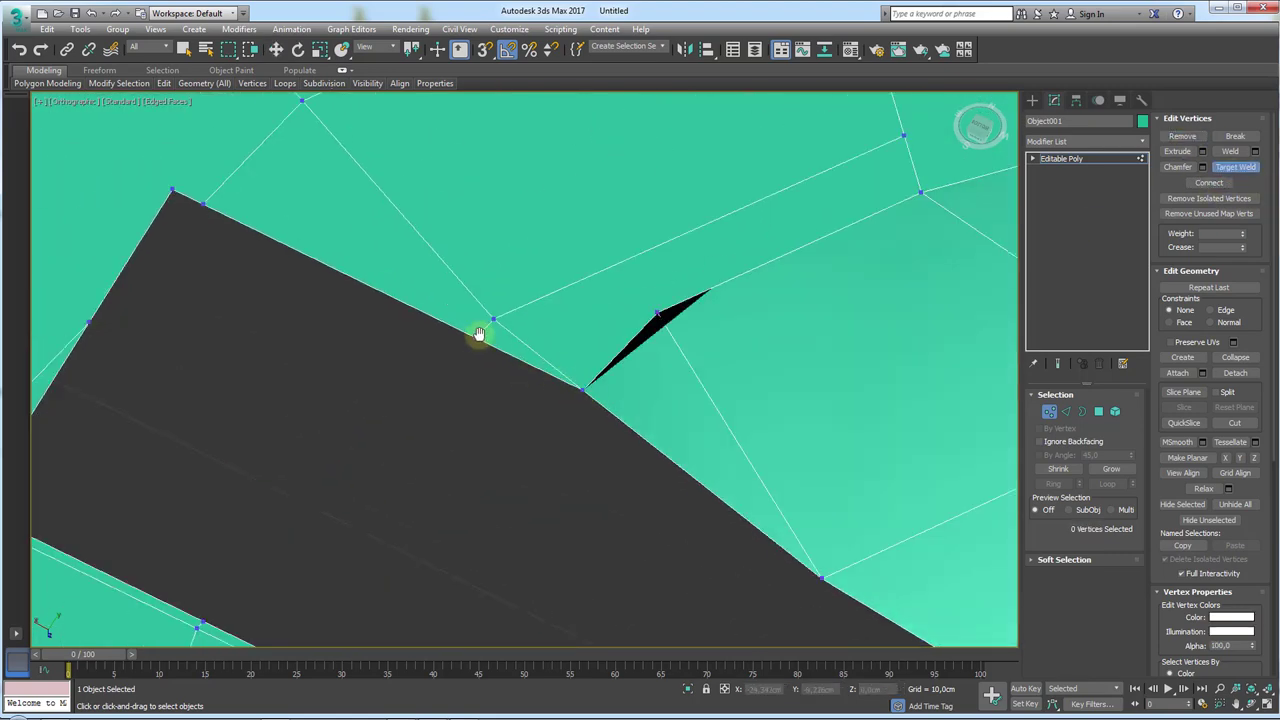
click(655, 312)
middle_drag(654, 310, 653, 370)
- Cut a new edge from a rim vertex to the next vertex beside the slot
key(2)
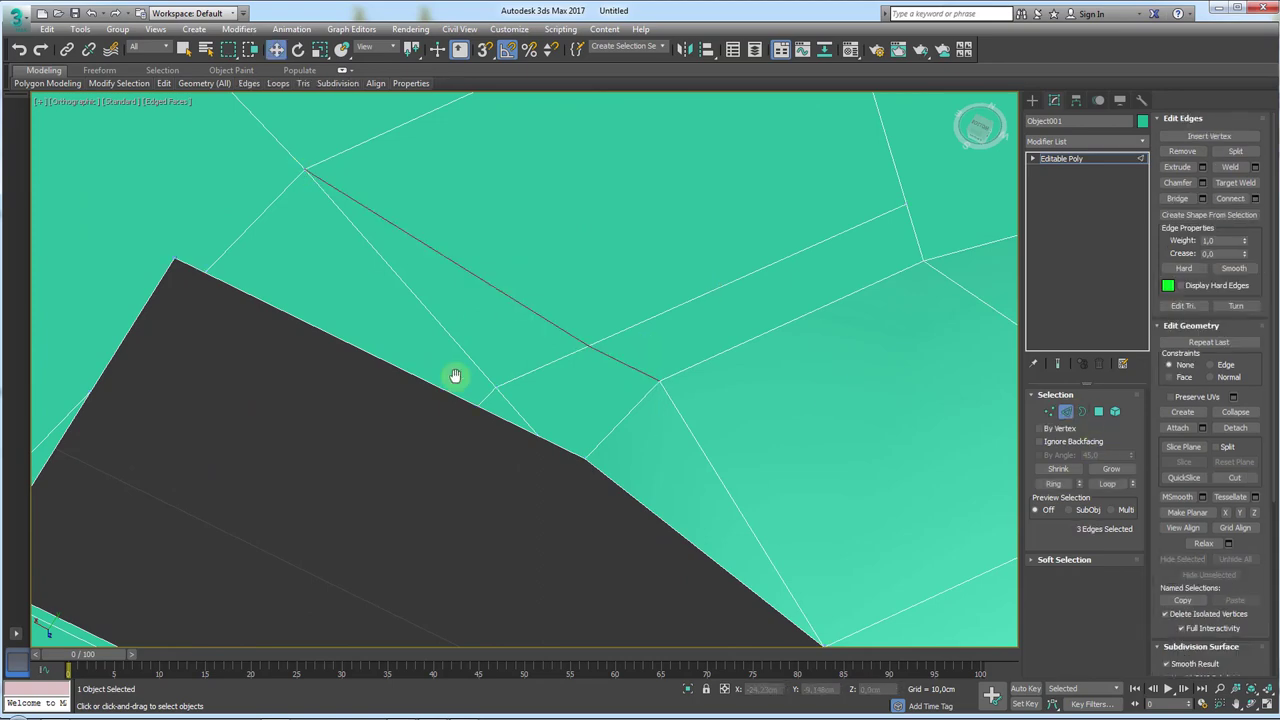
scroll(823, 343, down, 5)
scroll(718, 368, up, 4)
key(1)
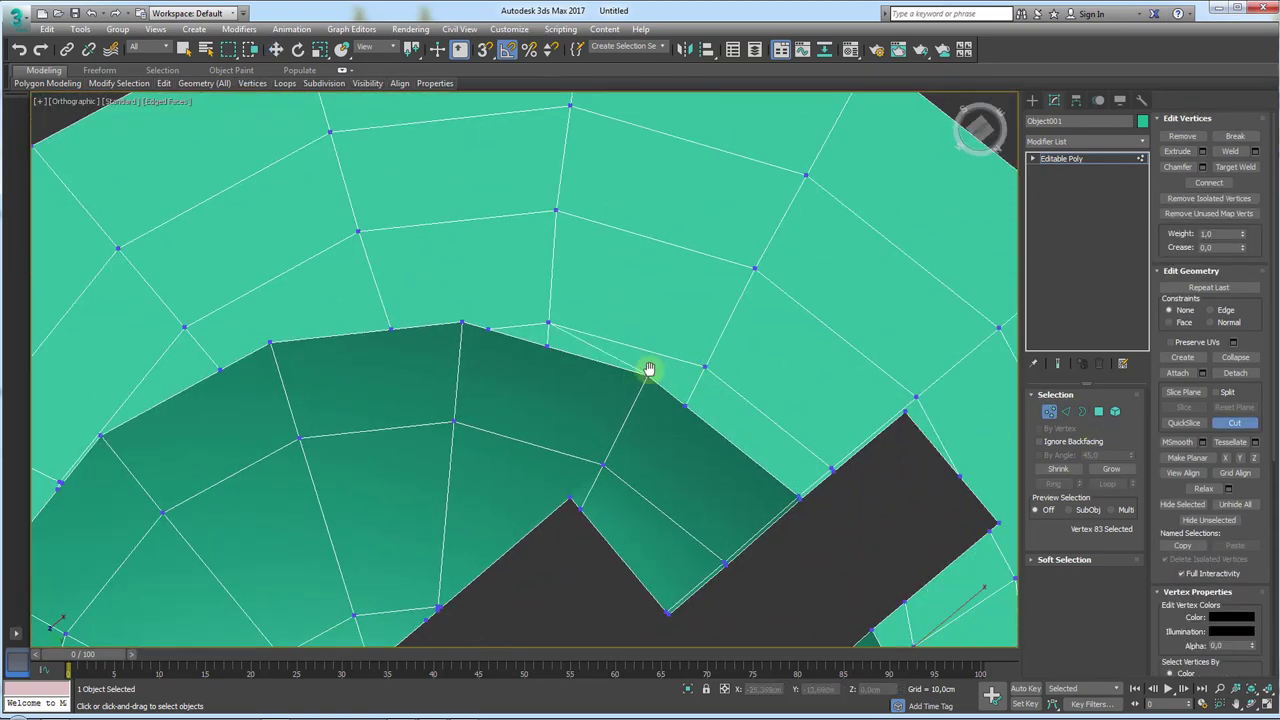
click(700, 404)
middle_drag(620, 294, 714, 314)
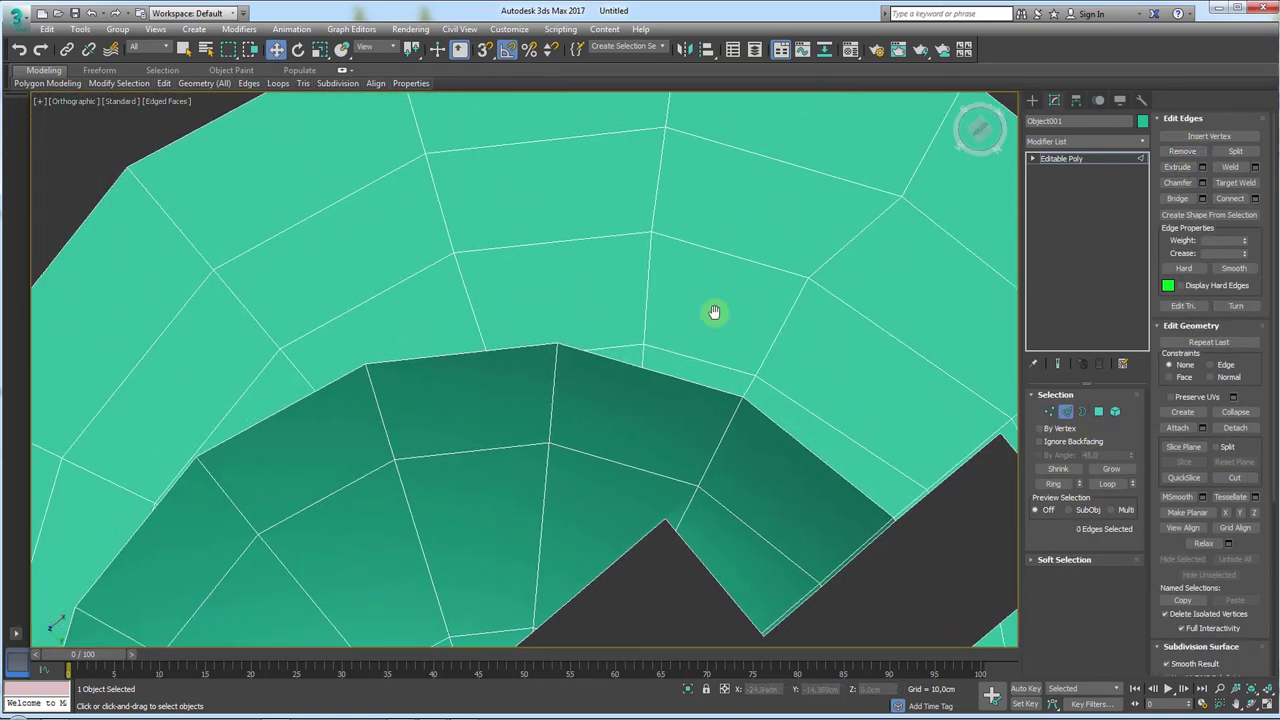
key(alt+c)
click(643, 343)
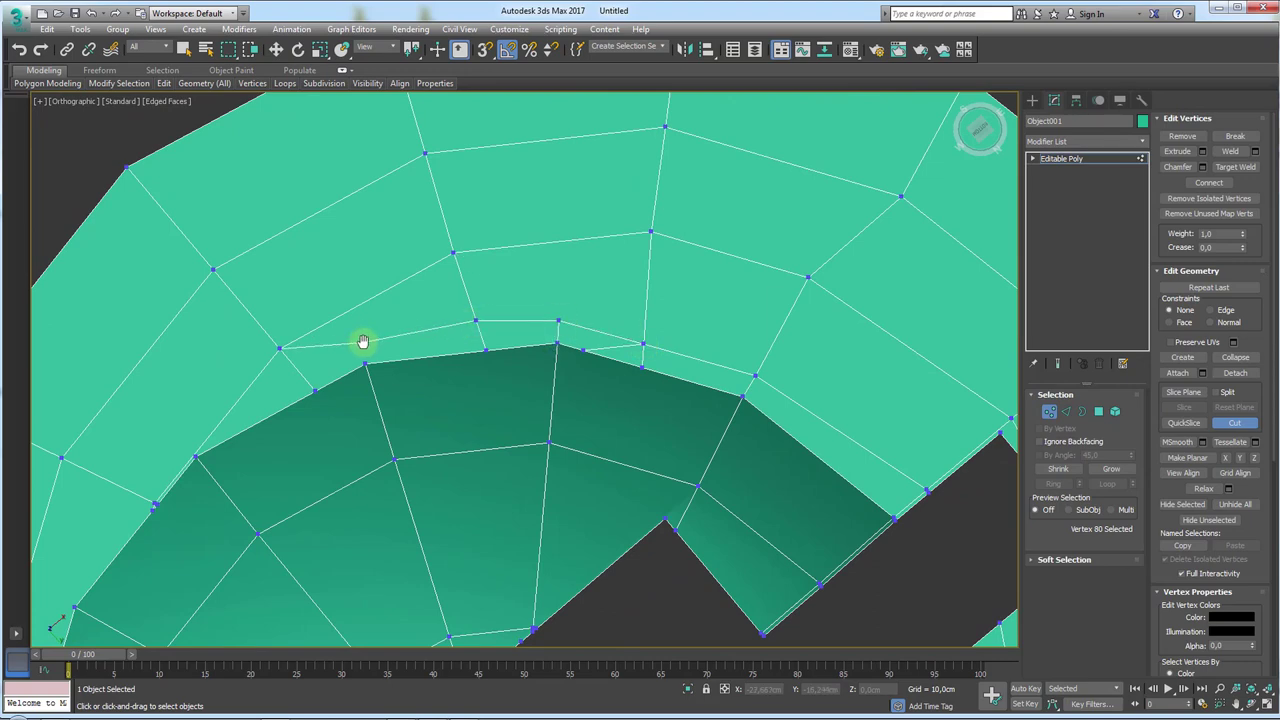
- Check the new edge at Edge level, then resume Cut to slice more edges across the rim
key(2)
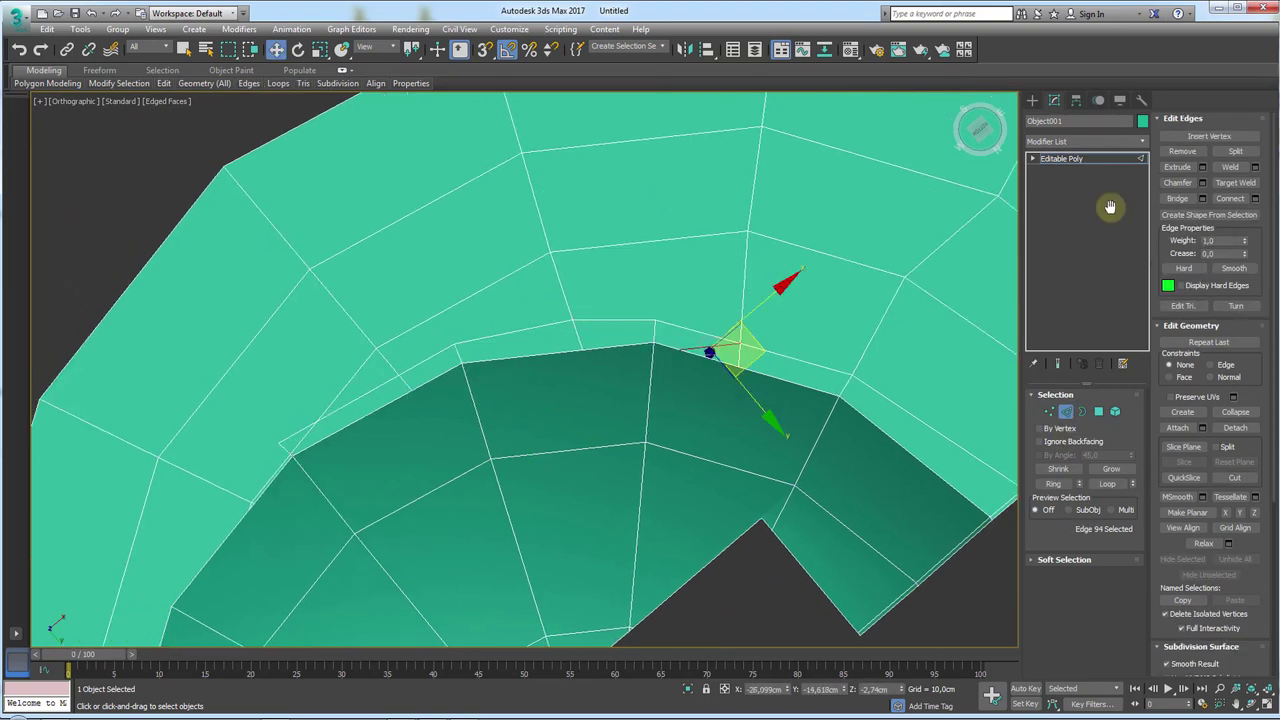
scroll(657, 363, down, 4)
scroll(757, 366, up, 3)
scroll(744, 358, up, 4)
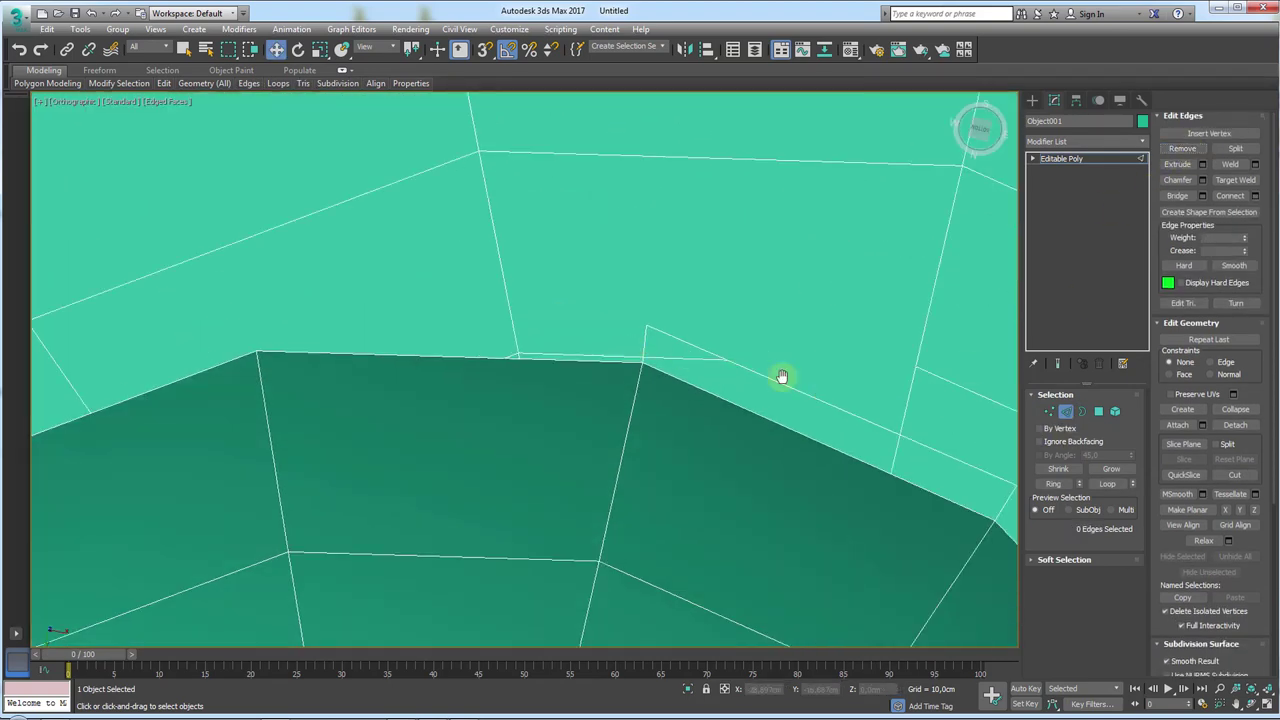
key(1)
key(alt+c)
middle_drag(240, 310, 612, 272)
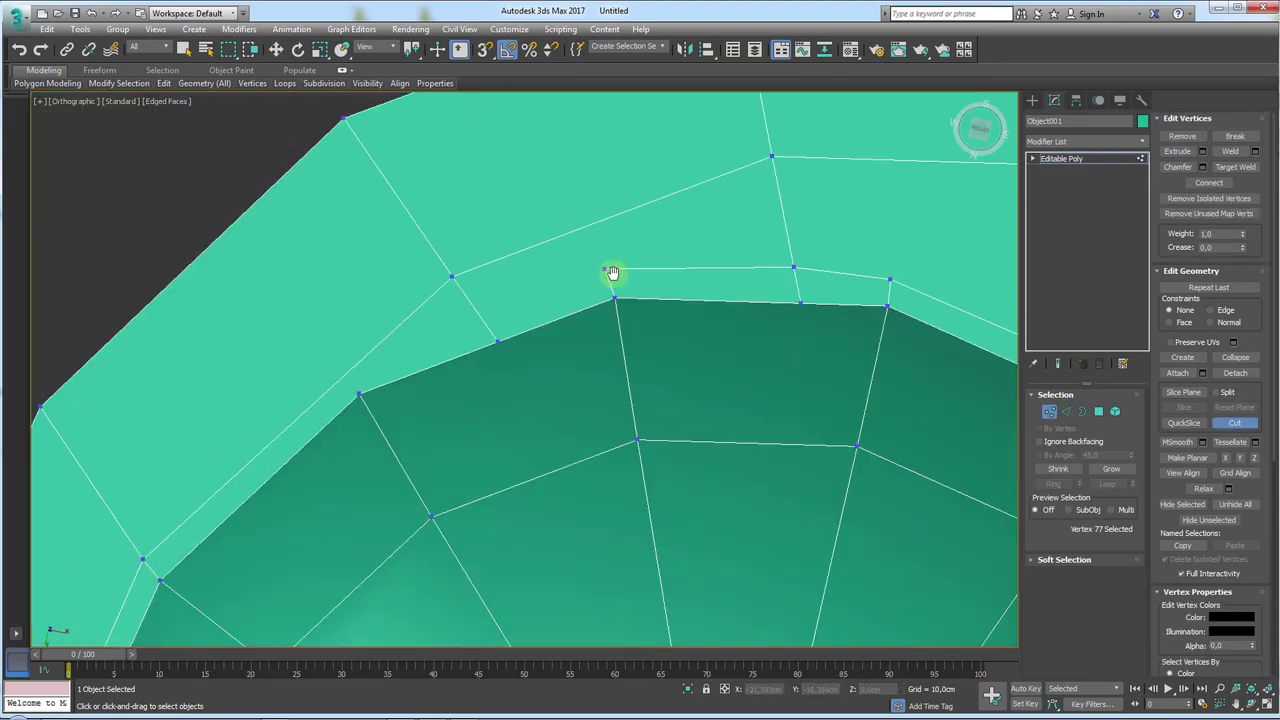
scroll(483, 320, down, 5)
middle_drag(546, 337, 499, 279)
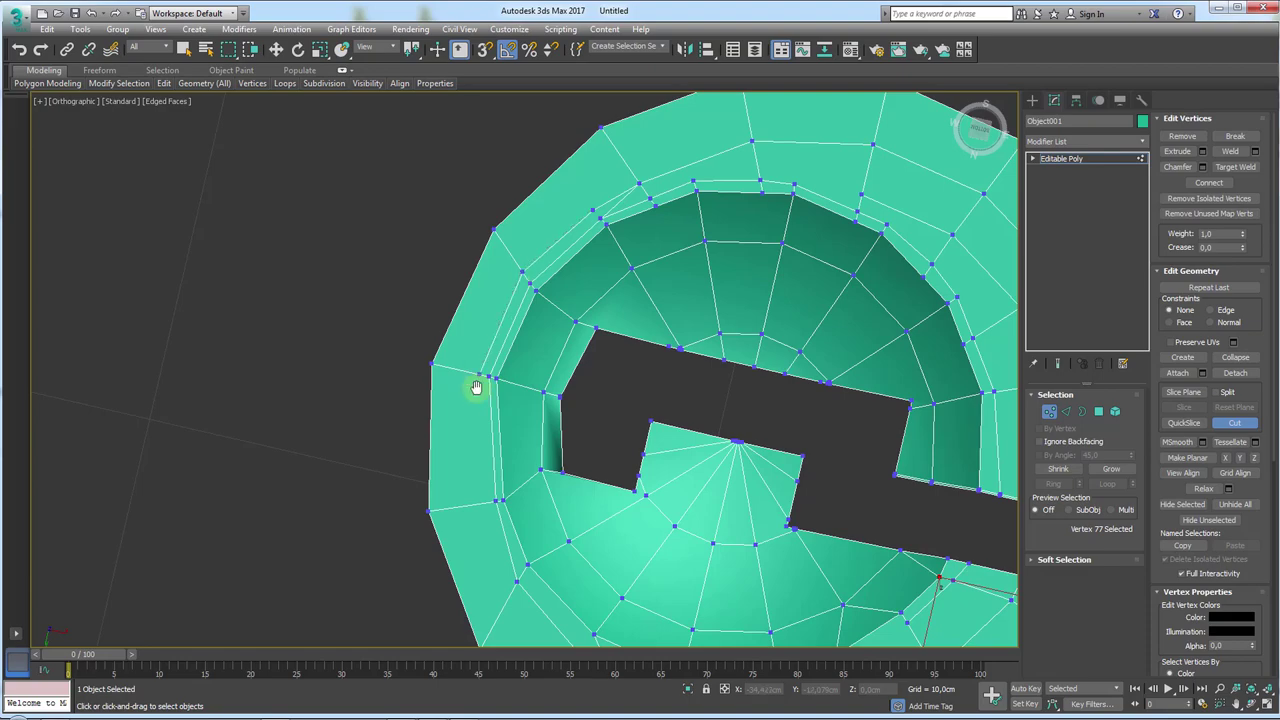
middle_drag(509, 594, 573, 452)
- Finish cutting and review the new rim edges at Edge level from the front
right_click(609, 447)
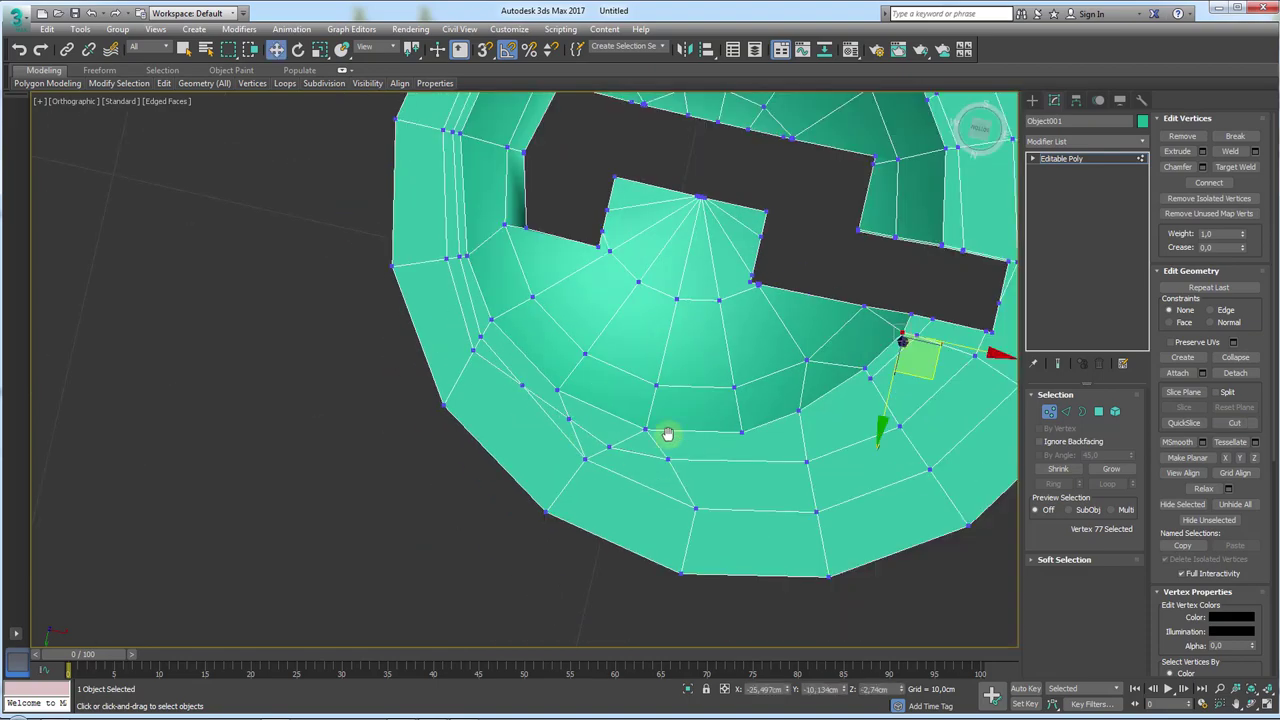
key(2)
mouse_move(666, 434)
alt+middle_down()
mouse_move(729, 237)
mouse_move(560, 245)
mouse_move(763, 387)
mouse_move(603, 503)
alt+middle_up()
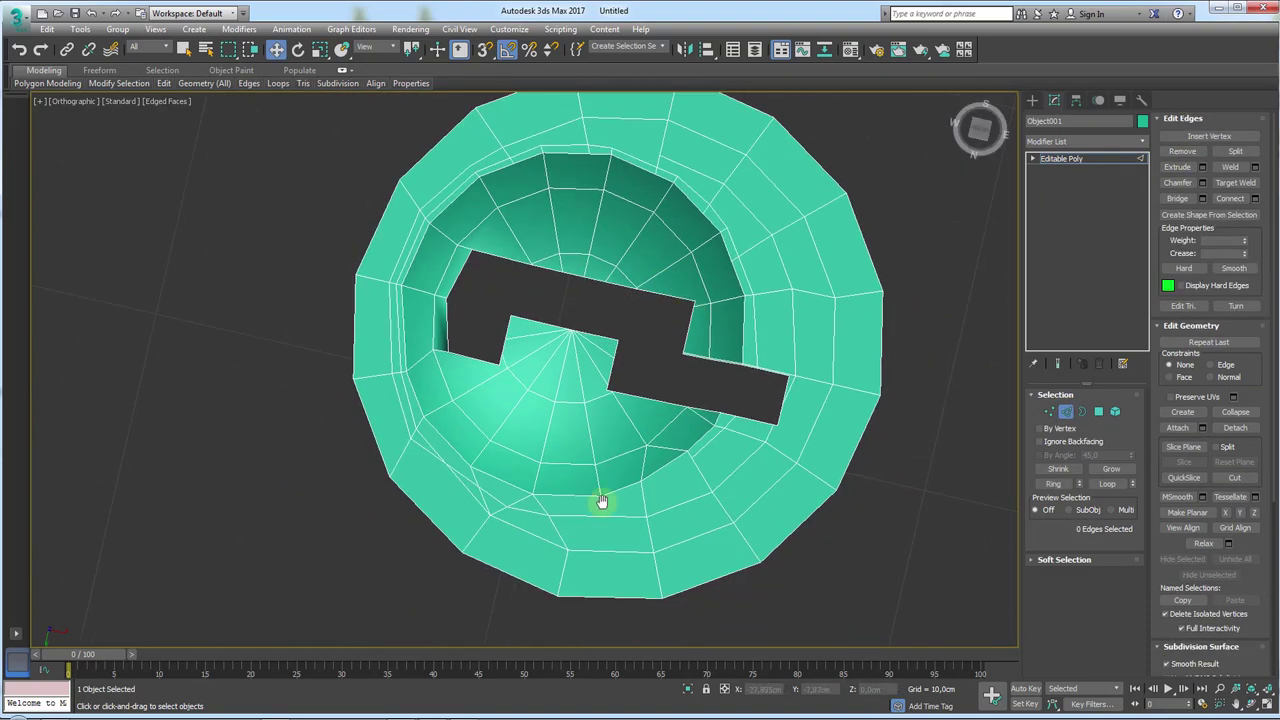
click(603, 503)
scroll(569, 520, up, 2)
scroll(660, 500, down, 2)
- Target-weld the stray vertex into the slot corner
key(3)
scroll(760, 470, up, 4)
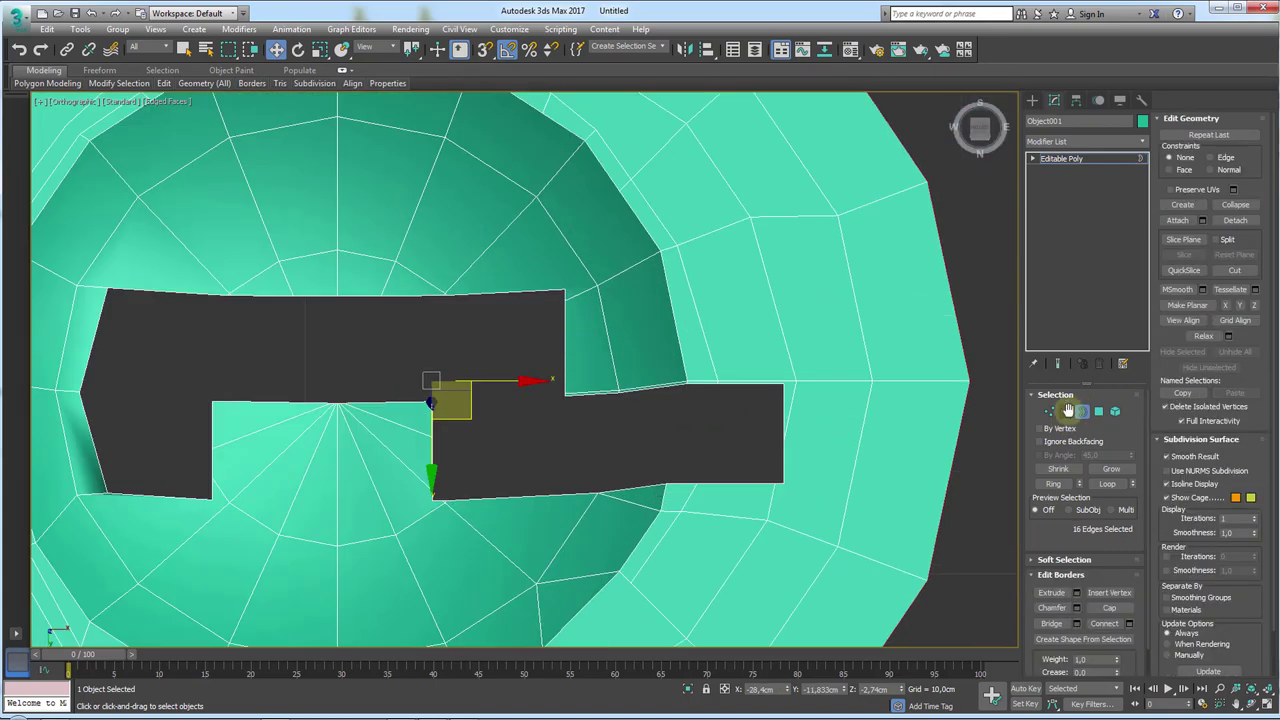
scroll(667, 476, up, 3)
key(1)
key(ctrl+w)
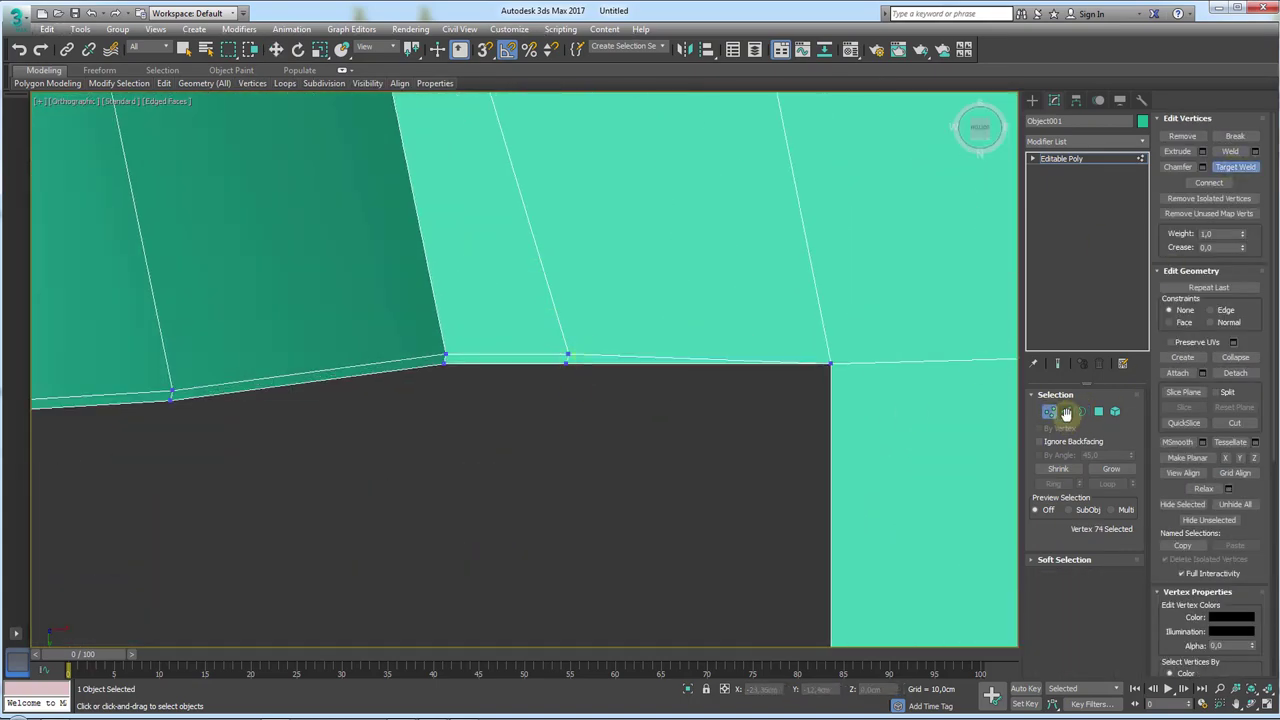
click(1066, 411)
click(600, 370)
click(203, 400)
scroll(651, 349, down, 5)
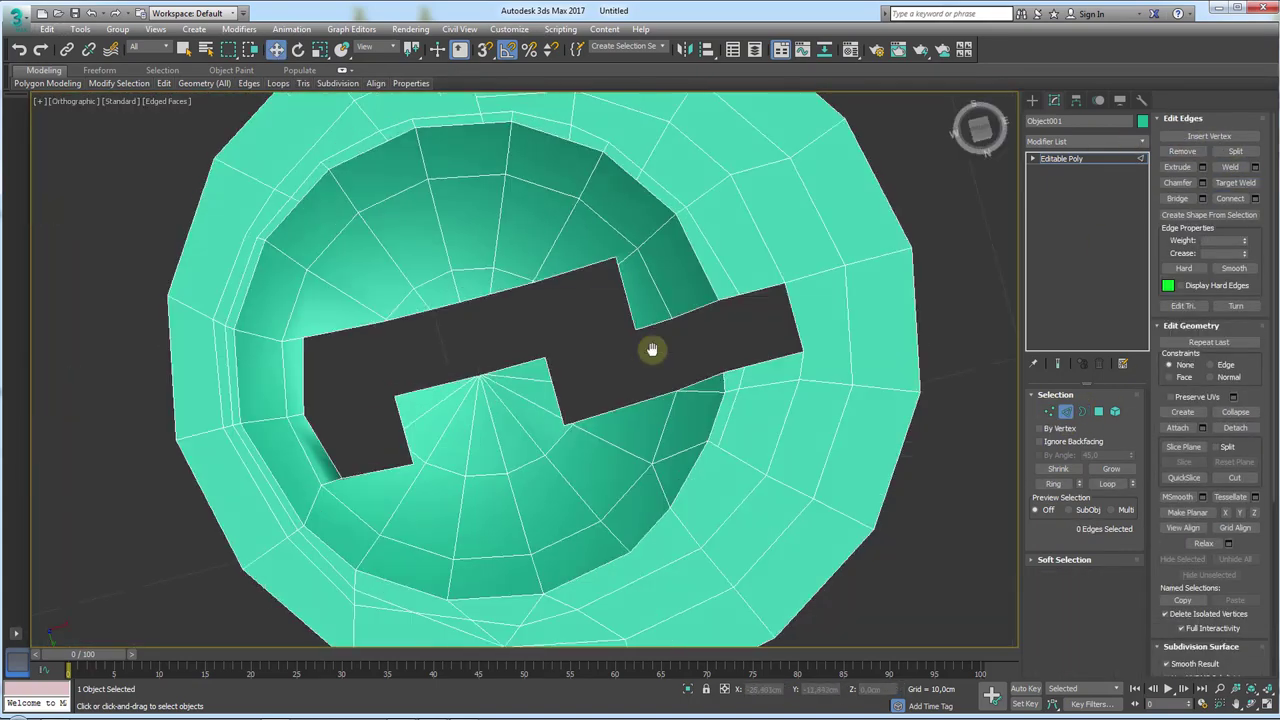
- Weld a stray vertex on the bowl's upper rim near the notch onto its neighbour
key(1)
alt+middle_drag(651, 349, 686, 300)
click(686, 300)
scroll(571, 374, up, 5)
scroll(543, 366, down, 4)
scroll(574, 318, up, 4)
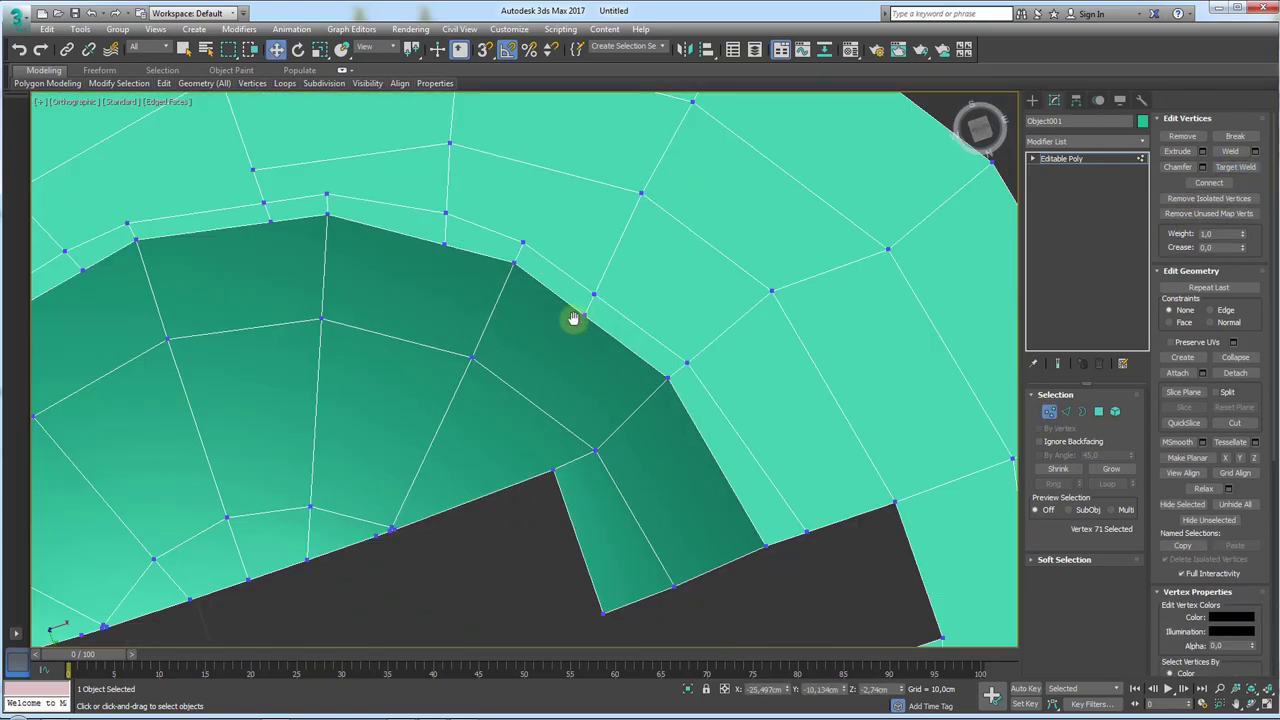
click(594, 296)
scroll(580, 320, down, 2)
click(571, 310)
scroll(571, 310, up, 2)
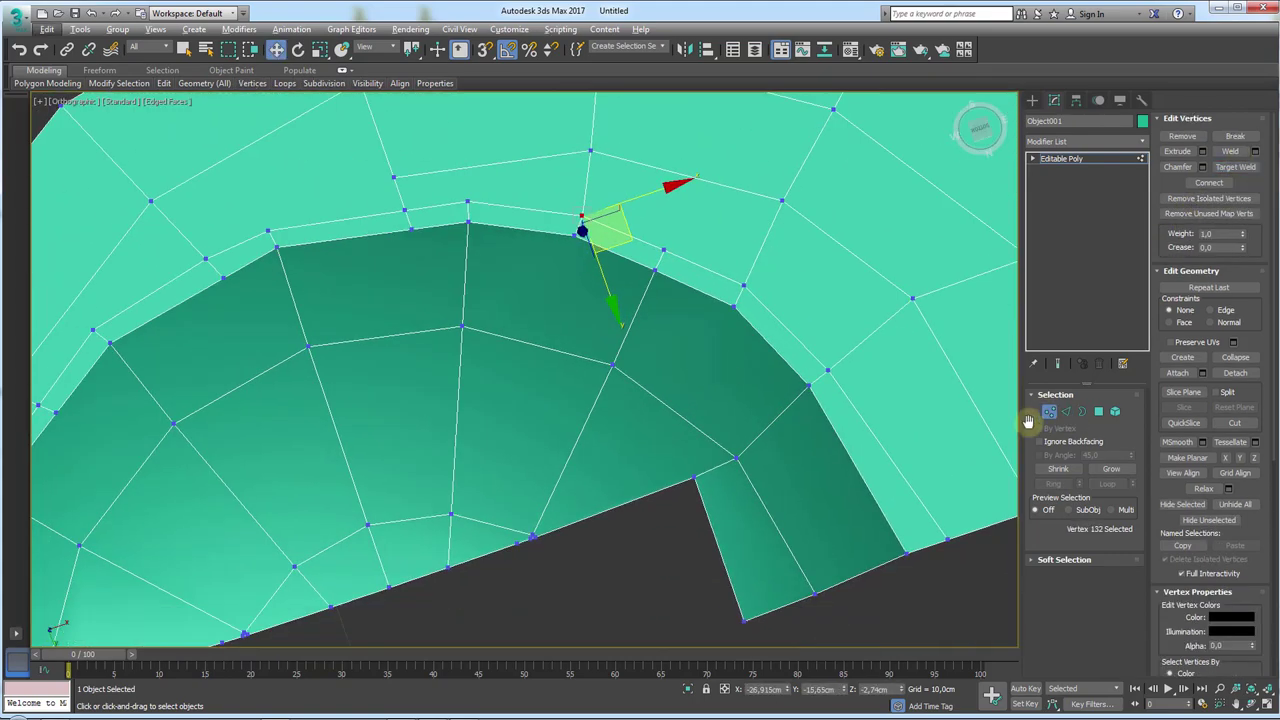
scroll(608, 423, up, 4)
click(1235, 166)
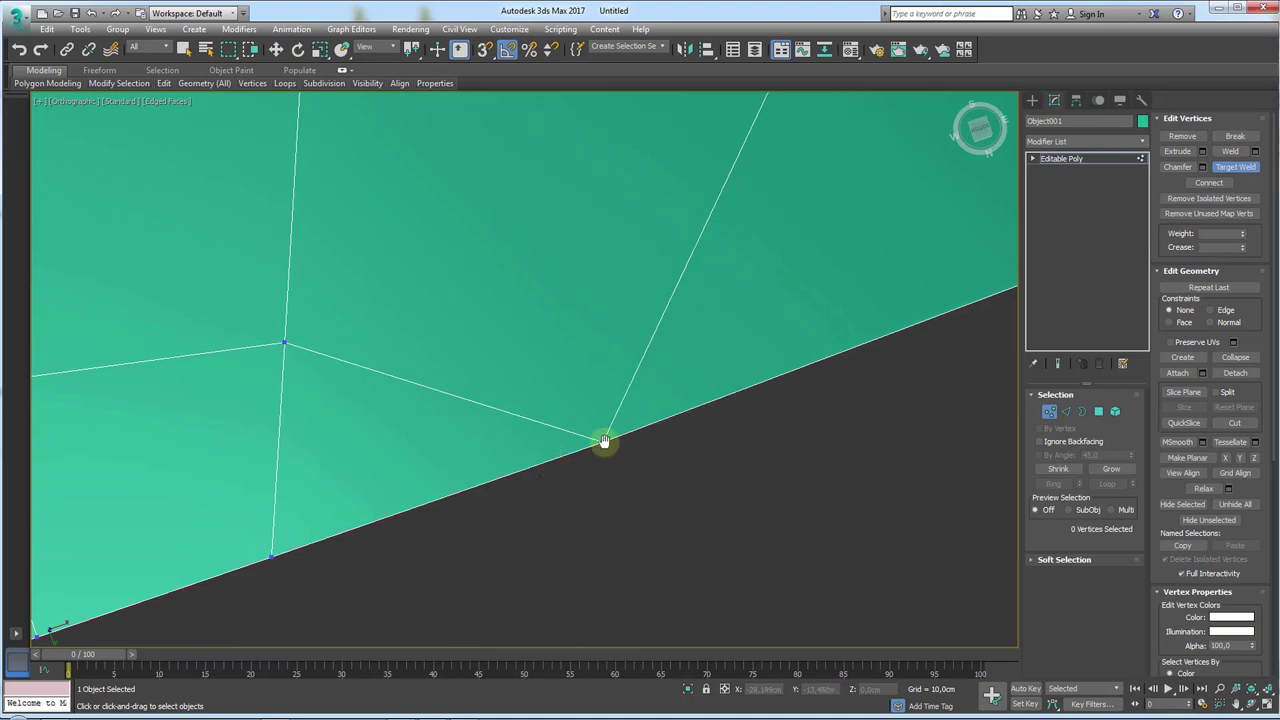
scroll(570, 440, down, 2)
key(w)
- Select the row of vertices along the slot edge and scale them
drag(884, 307, 517, 411)
key(r)
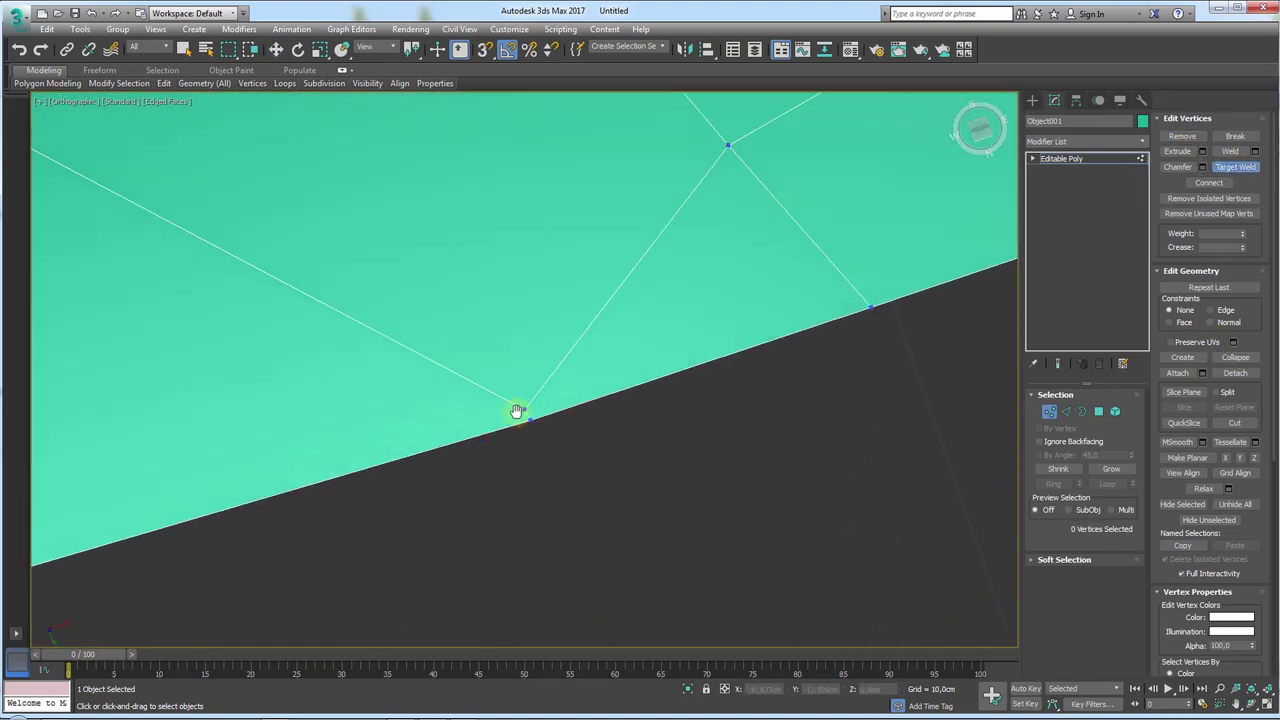
scroll(530, 407, down, 2)
scroll(620, 415, down, 2)
scroll(714, 426, up, 6)
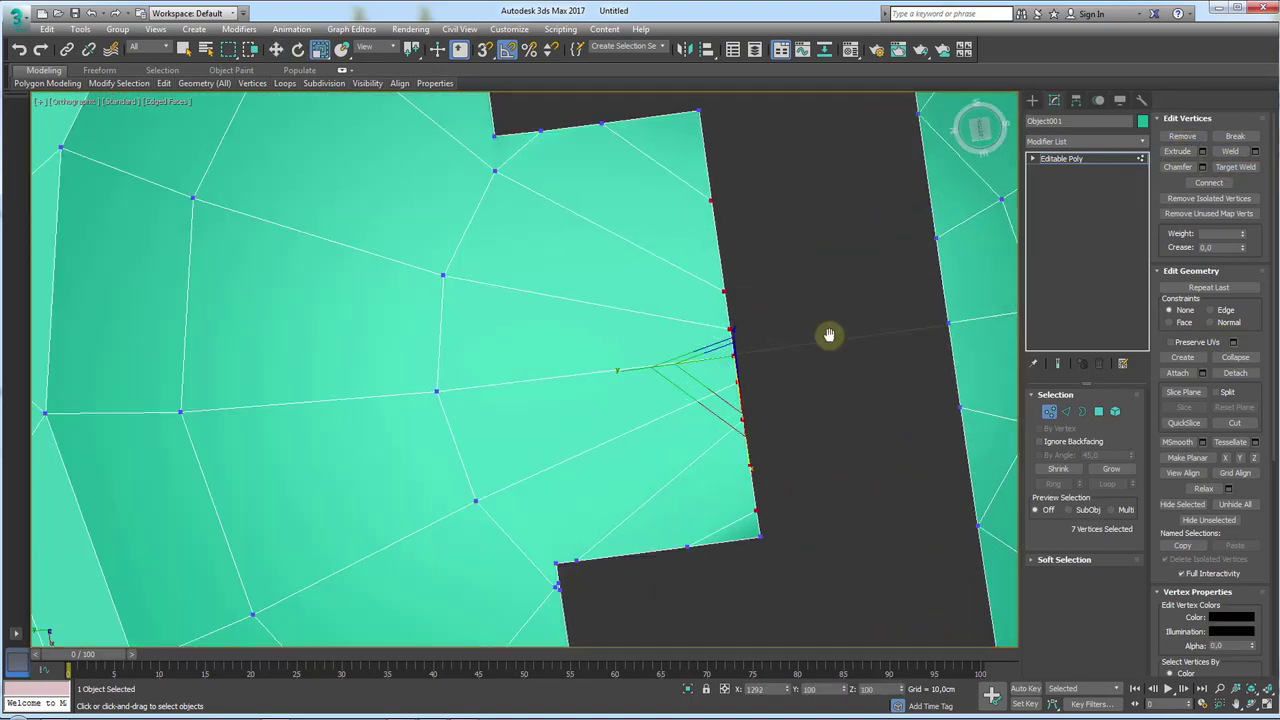
key(w)
alt+middle_drag(737, 398, 634, 309)
- Select the edges beside the slot corner and scale them
click(1063, 411)
alt+middle_drag(640, 395, 620, 383)
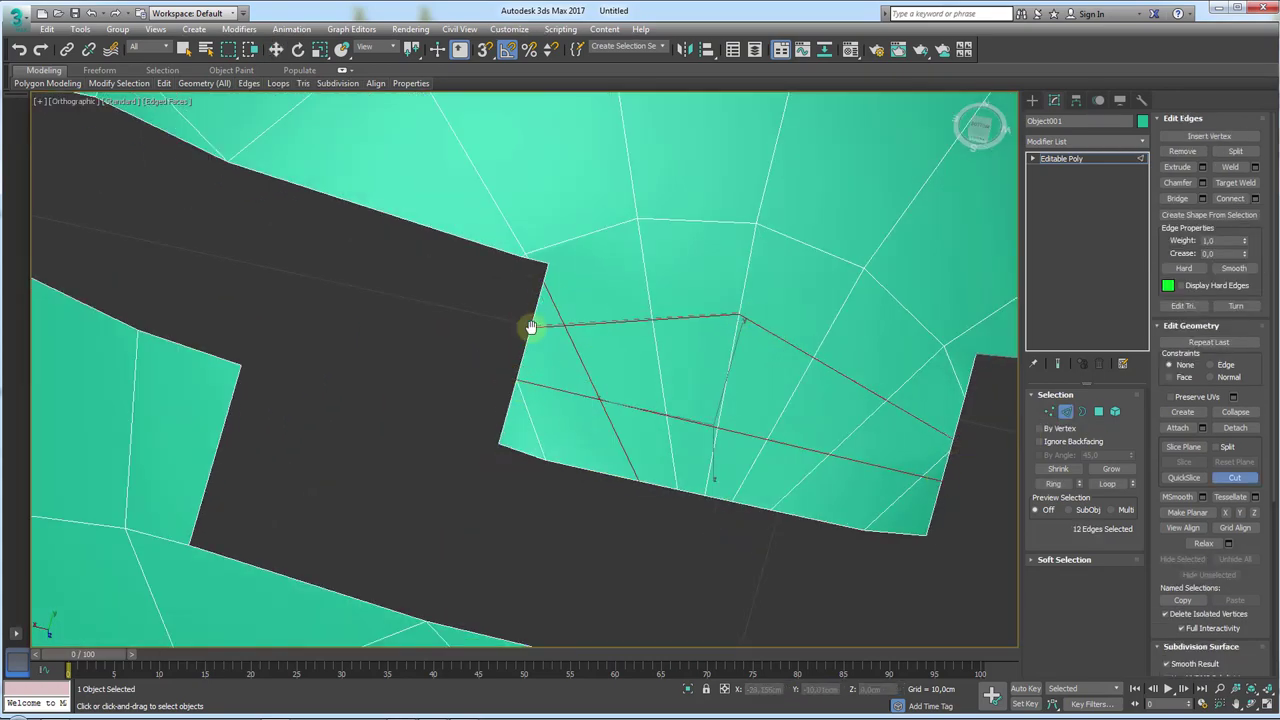
key(w)
click(729, 506)
mouse_move(820, 466)
alt+middle_down()
mouse_move(605, 498)
mouse_move(908, 451)
alt+middle_up()
key(r)
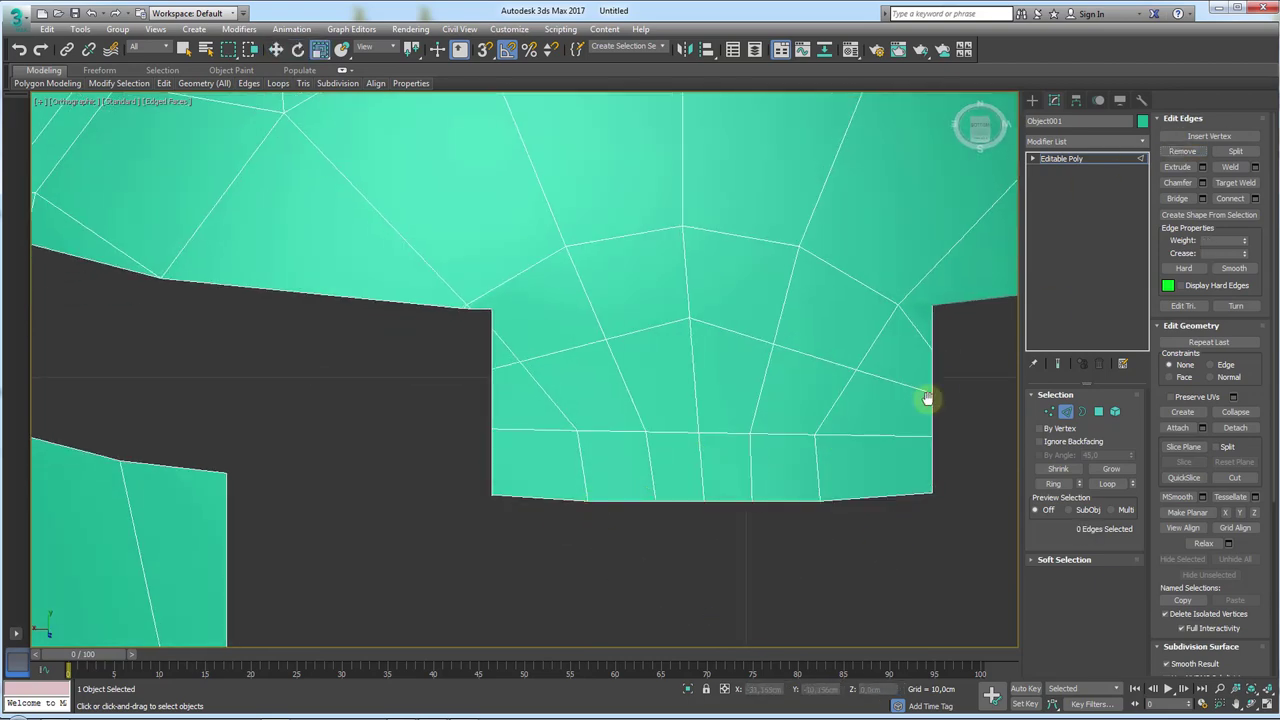
key(1)
- Turn on the Edge constraint and select the vertex at the slot corner
click(1210, 310)
key(w)
click(694, 350)
mouse_move(691, 286)
alt+middle_down()
mouse_move(786, 446)
mouse_move(679, 377)
mouse_move(571, 417)
alt+middle_up()
scroll(560, 409, up, 2)
scroll(480, 369, up, 3)
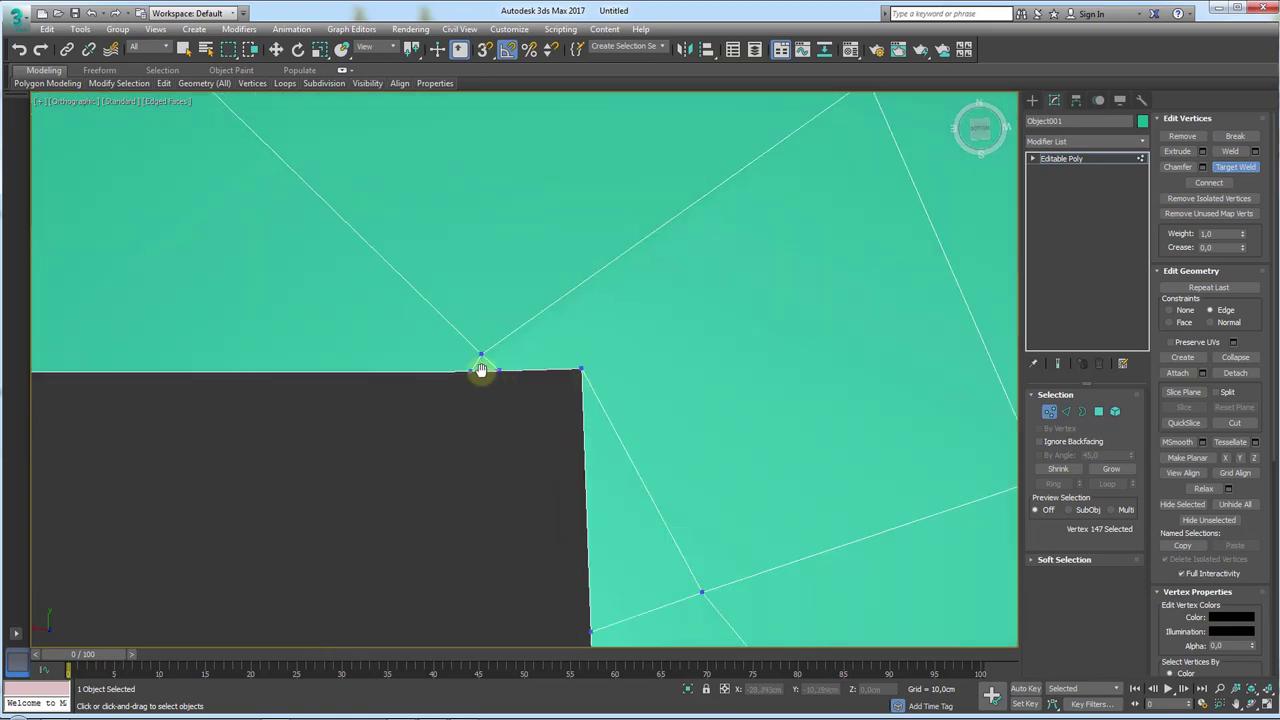
scroll(470, 383, down, 3)
scroll(470, 383, down, 2)
middle_drag(649, 306, 567, 313)
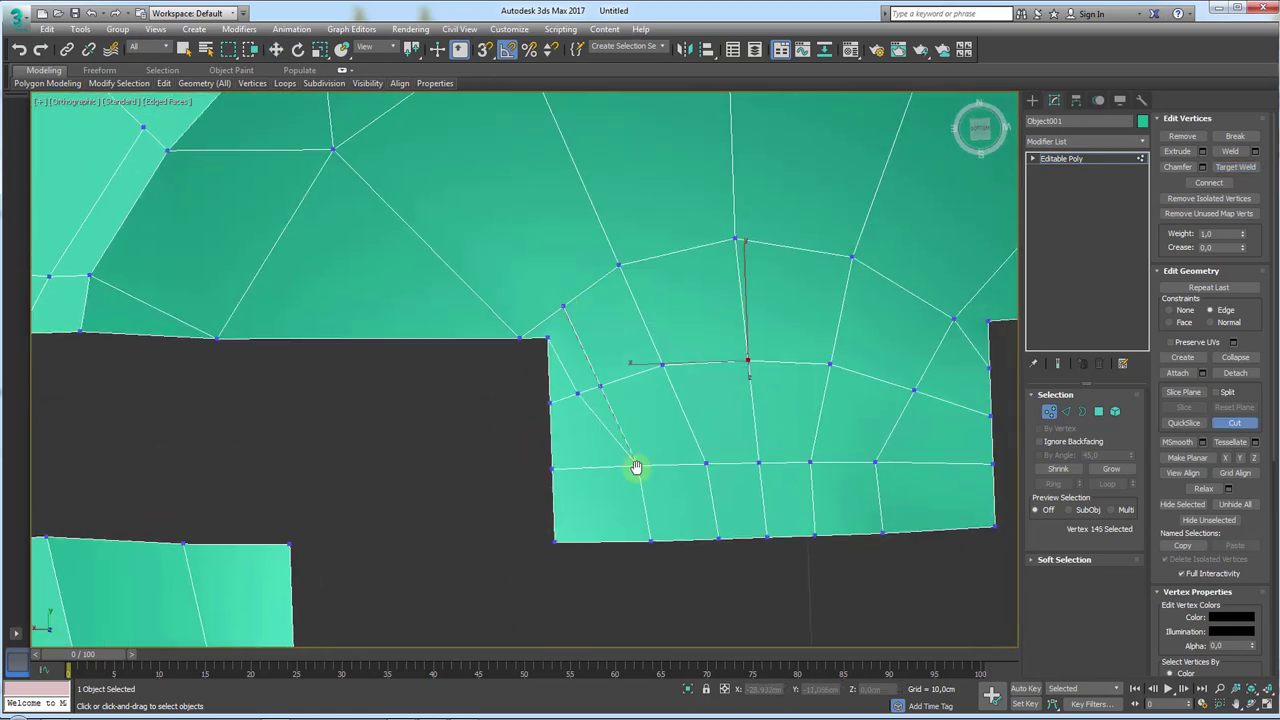
- Select the edge at the slot corner along the slot's top edge for moving
click(1065, 411)
scroll(569, 383, up, 3)
key(w)
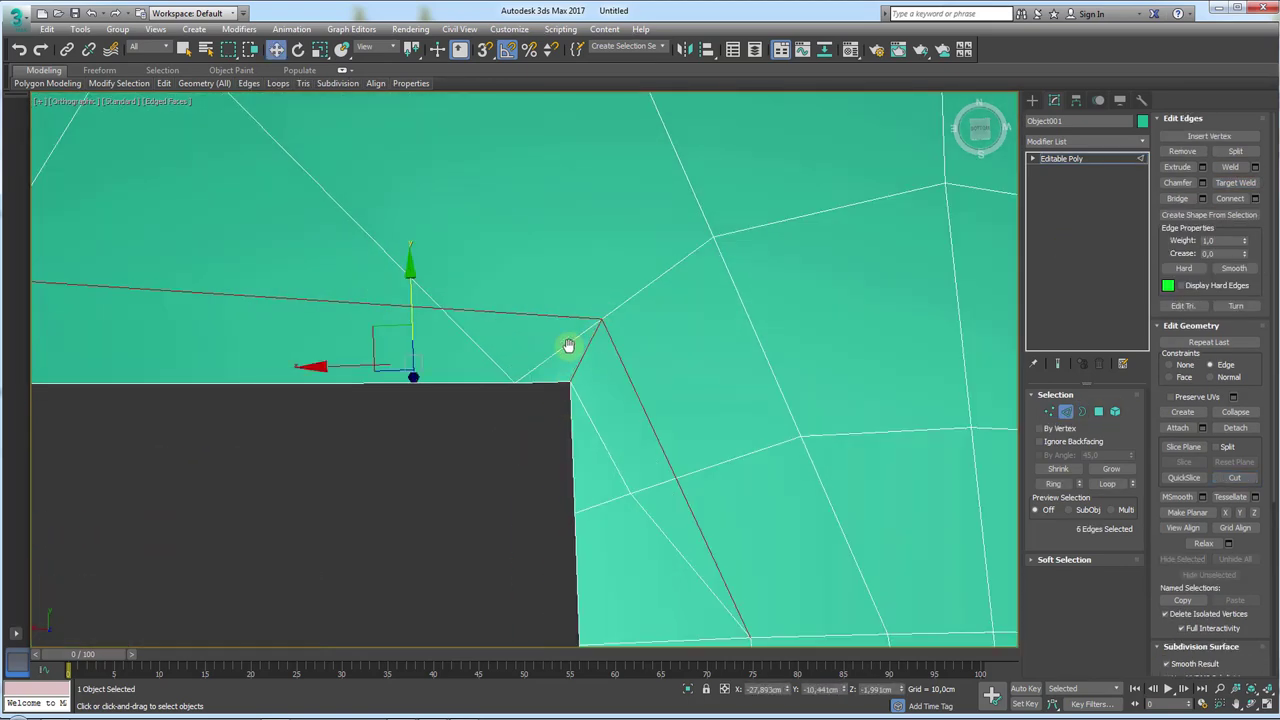
scroll(569, 349, down, 1)
middle_drag(593, 325, 889, 417)
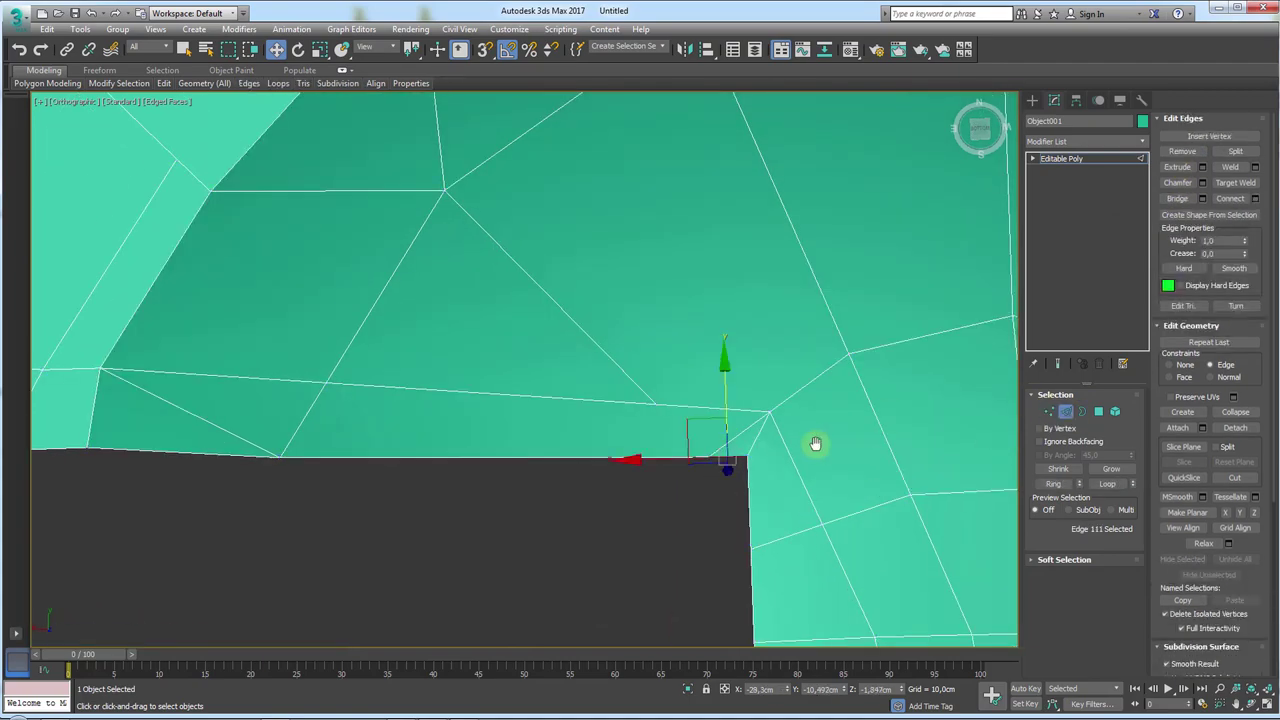
click(1049, 411)
scroll(606, 443, down, 1)
key(2)
key(w)
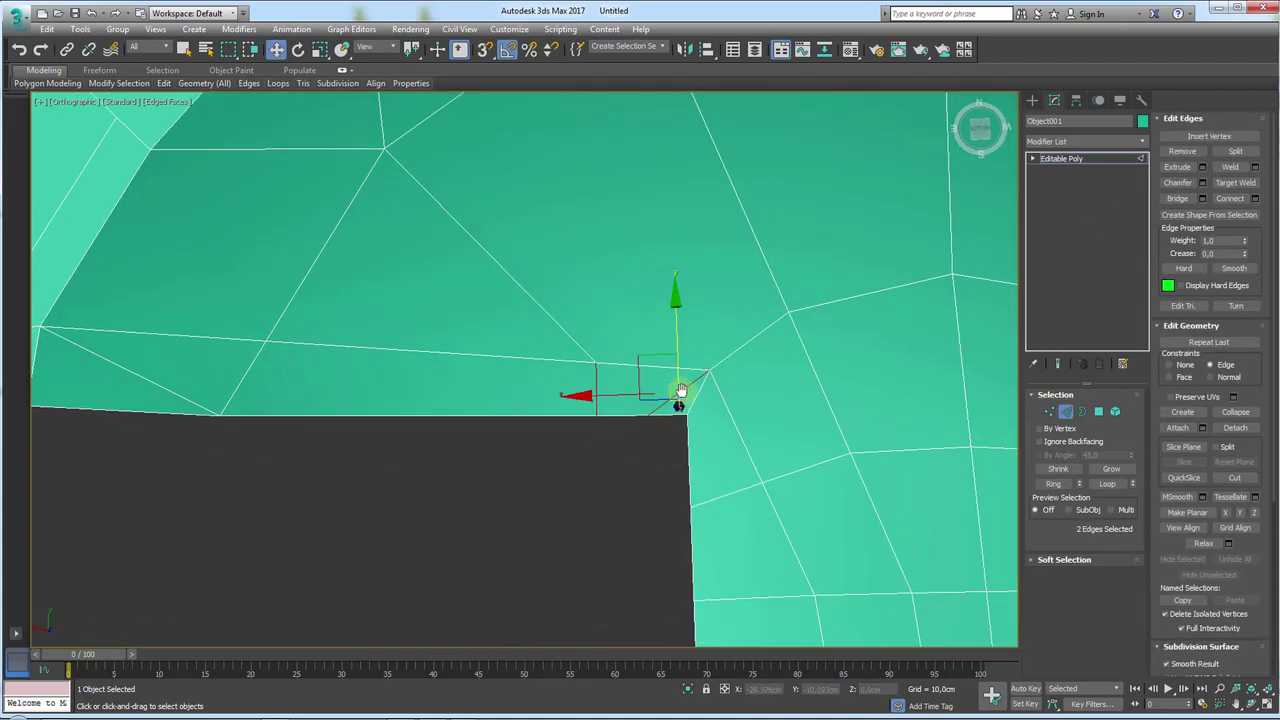
scroll(580, 420, down, 3)
alt+middle_drag(580, 420, 696, 277)
scroll(696, 277, up, 5)
- Slide the rim vertex beside the notch to even out the spacing around the ring
key(1)
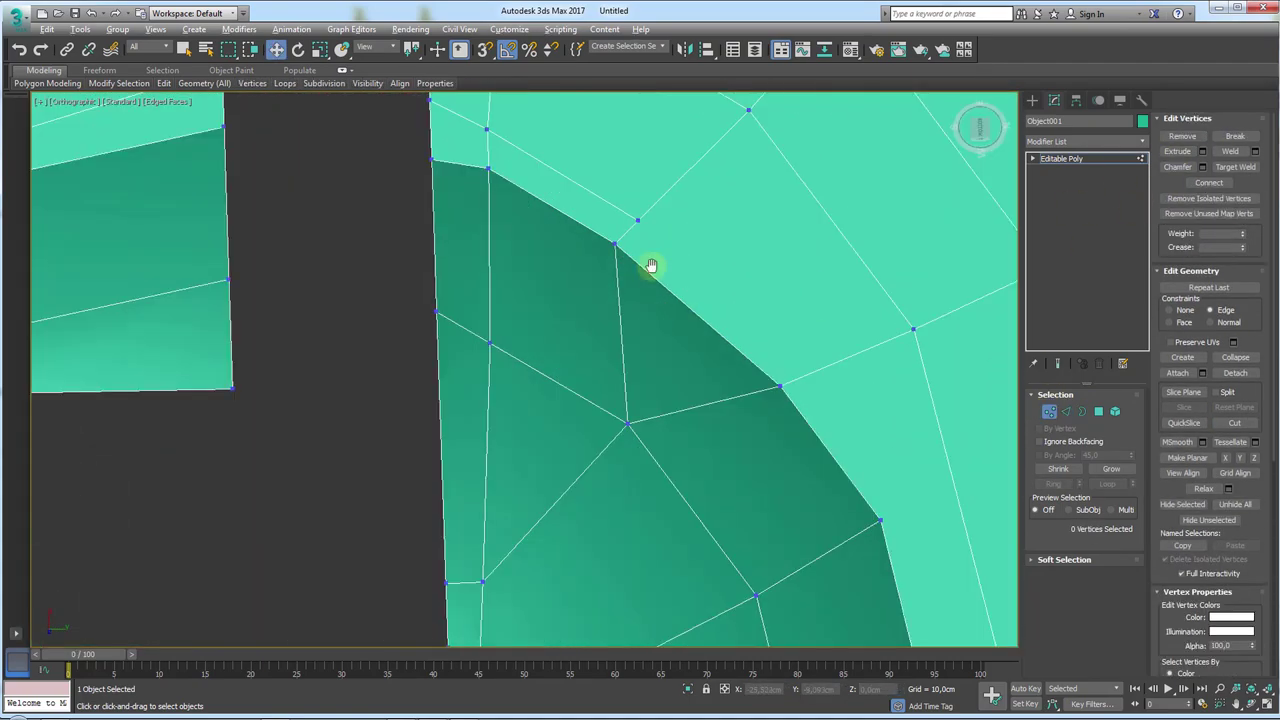
middle_drag(820, 390, 609, 297)
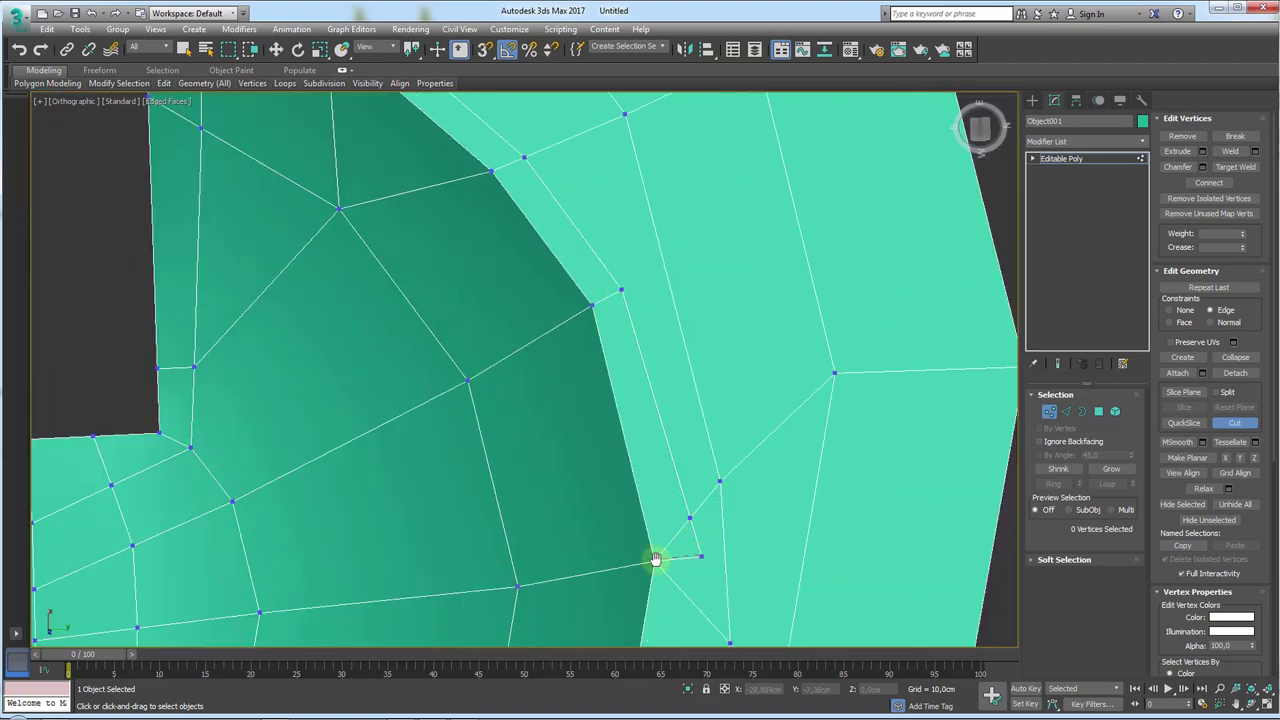
middle_drag(655, 560, 713, 310)
scroll(713, 310, down, 2)
middle_drag(675, 496, 717, 377)
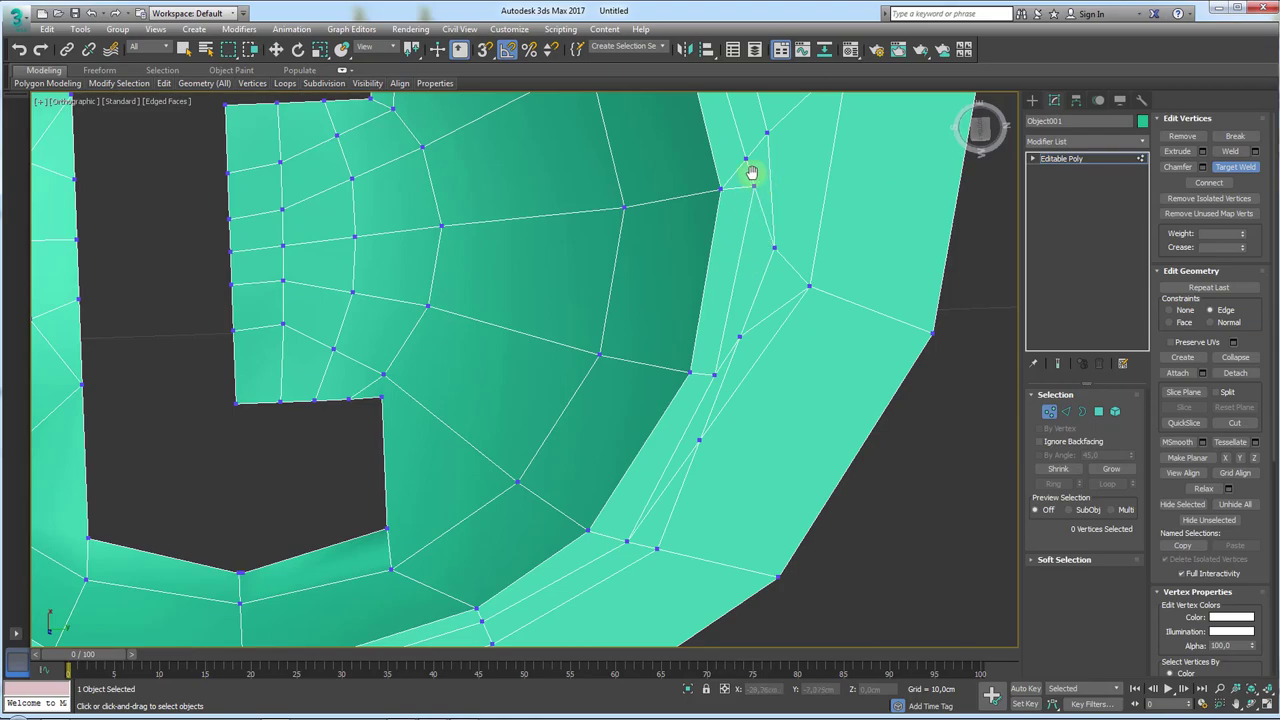
scroll(714, 423, down, 3)
scroll(694, 357, up, 3)
key(w)
click(698, 350)
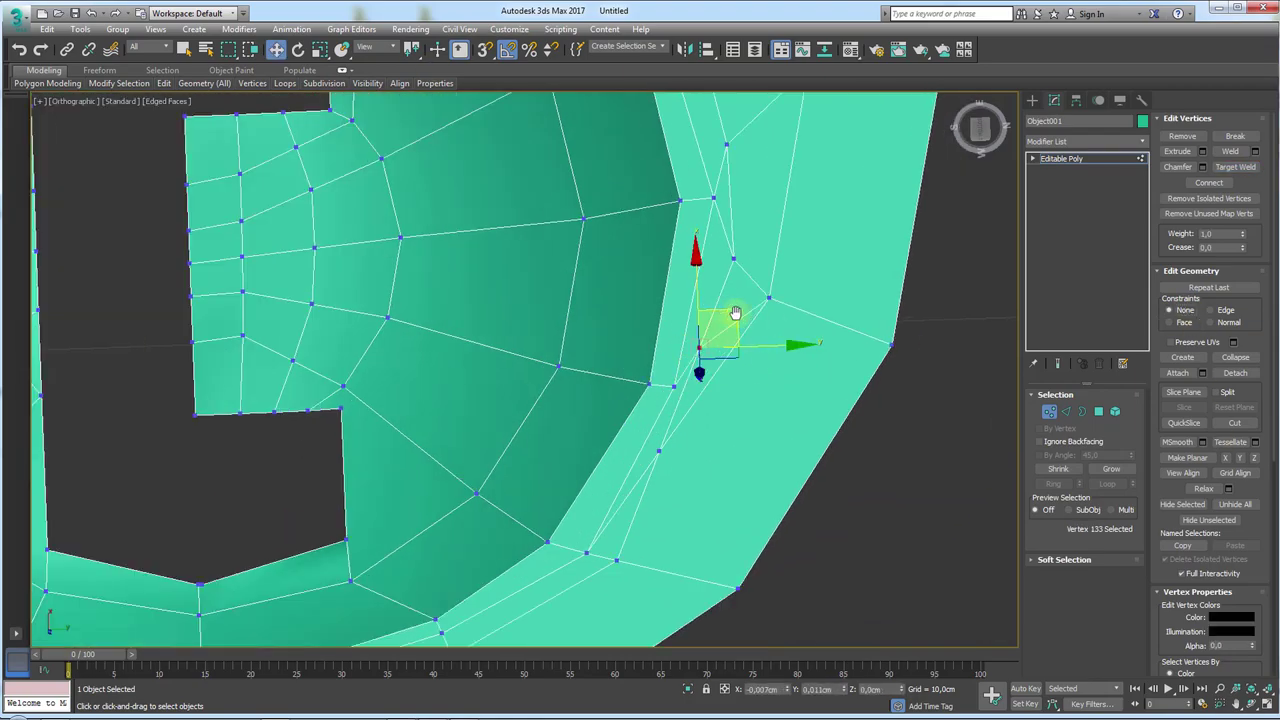
drag(735, 313, 700, 430)
scroll(771, 337, down, 3)
mouse_move(771, 337)
alt+middle_down()
mouse_move(751, 409)
mouse_move(657, 432)
alt+middle_up()
- Make a first cut on the rim, then slide two vertices along their edges
key(2)
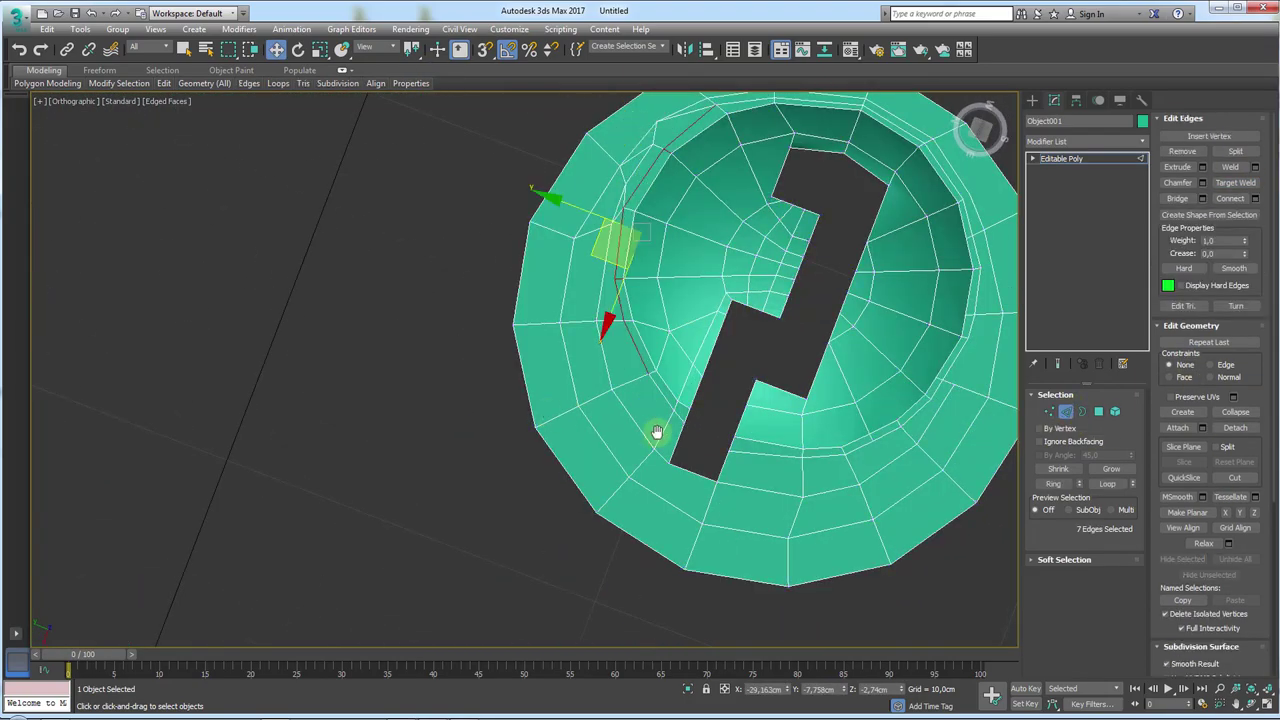
scroll(690, 390, up, 5)
key(1)
key(alt+c)
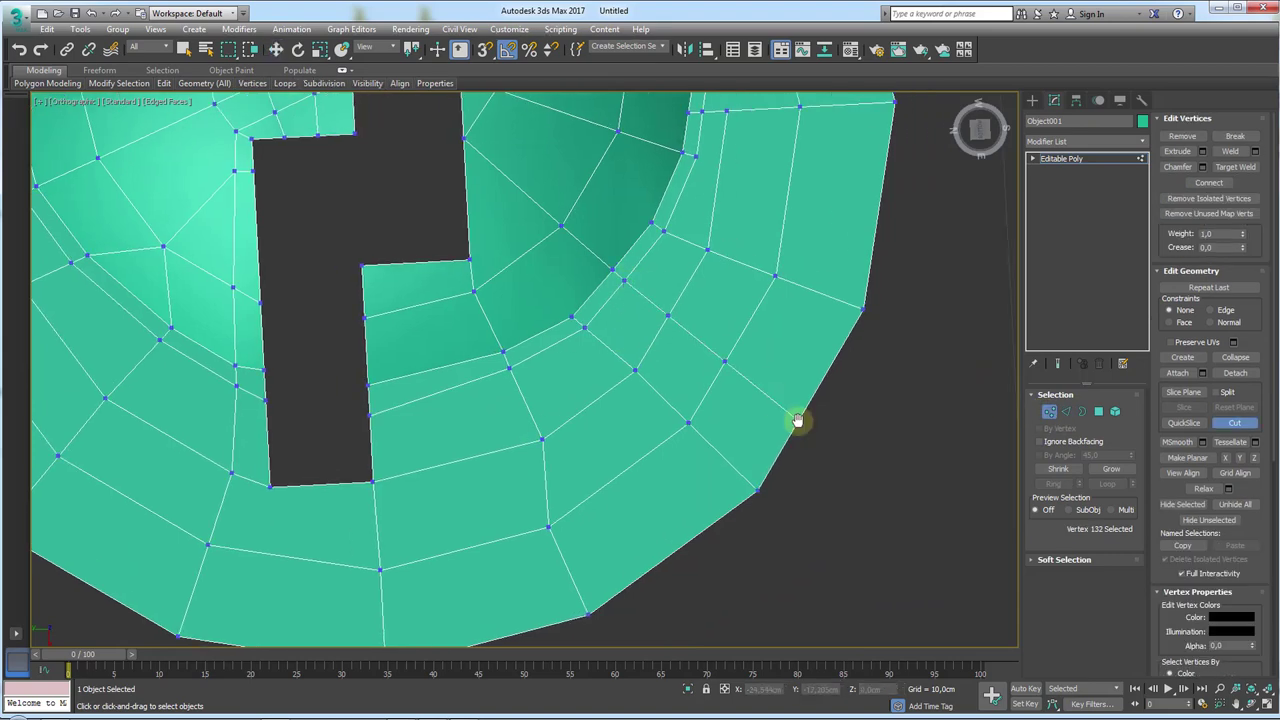
right_click(797, 420)
key(w)
mouse_move(651, 394)
mouse_down()
mouse_move(646, 486)
mouse_move(611, 480)
mouse_up()
mouse_move(880, 262)
mouse_down()
mouse_move(775, 328)
mouse_move(782, 290)
mouse_up()
- Turn off edge-constrained moving and select the vertices on the cap's outer rim
click(707, 252)
middle_drag(719, 158, 694, 303)
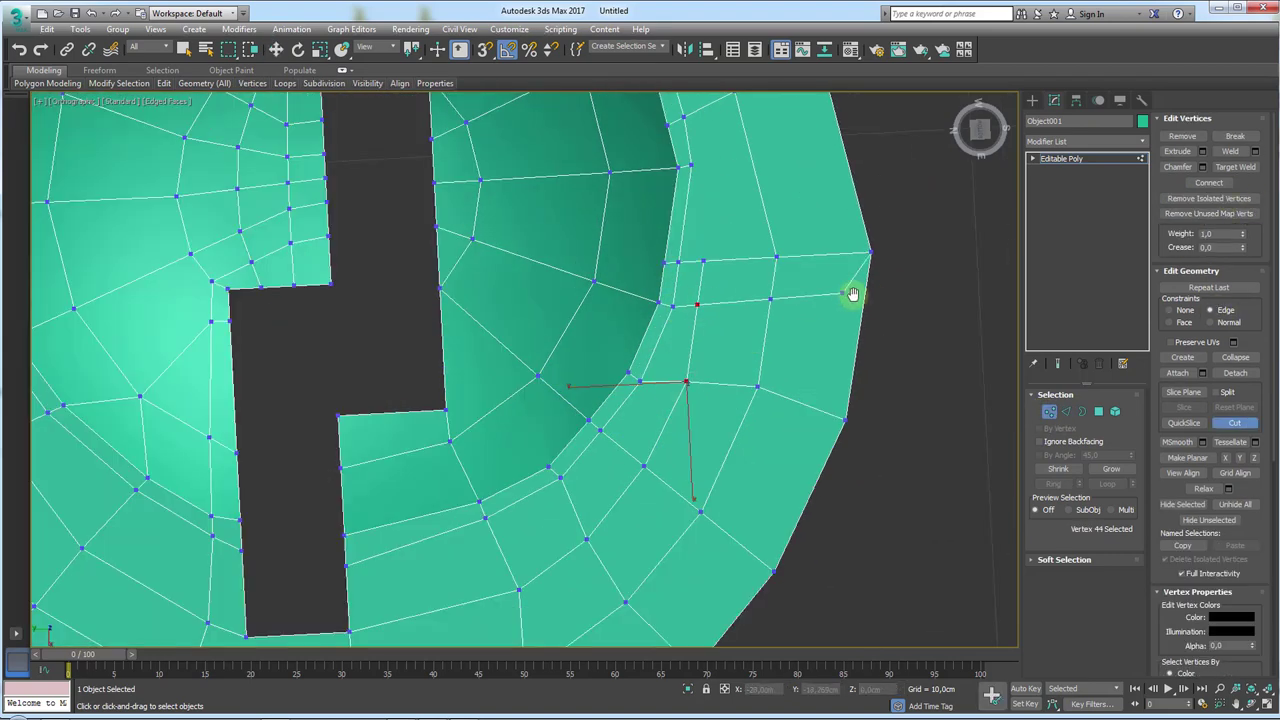
click(863, 297)
ctrl+click(770, 300)
middle_drag(794, 237, 783, 291)
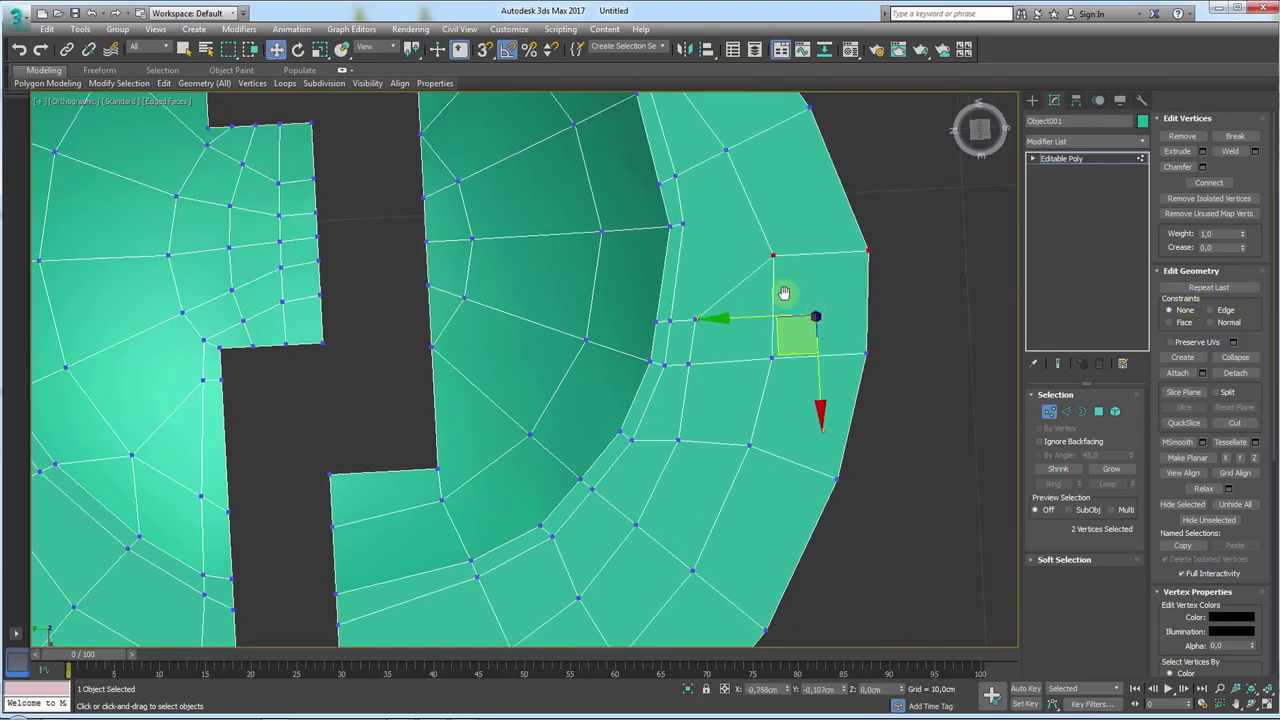
click(862, 239)
- Cut a new edge from the outer rim edge to the next vertex and move the new vertex down
key(alt+c)
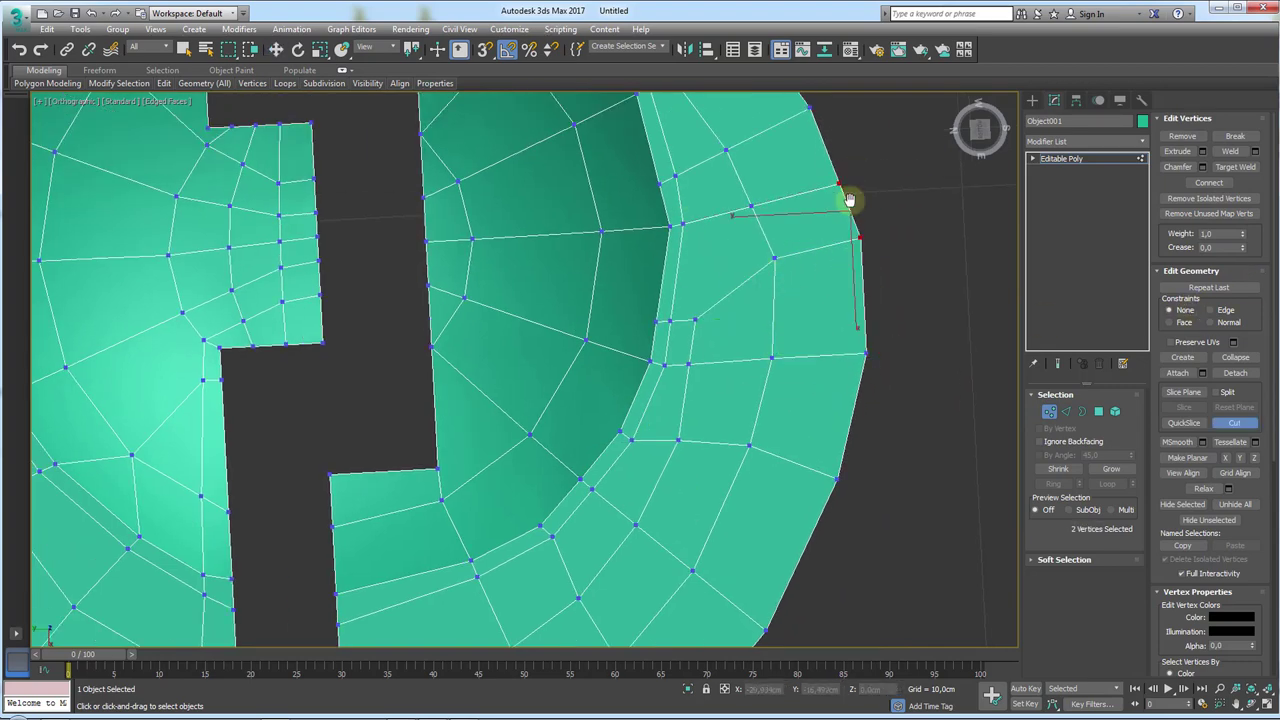
click(849, 200)
middle_drag(731, 294, 763, 414)
click(728, 440)
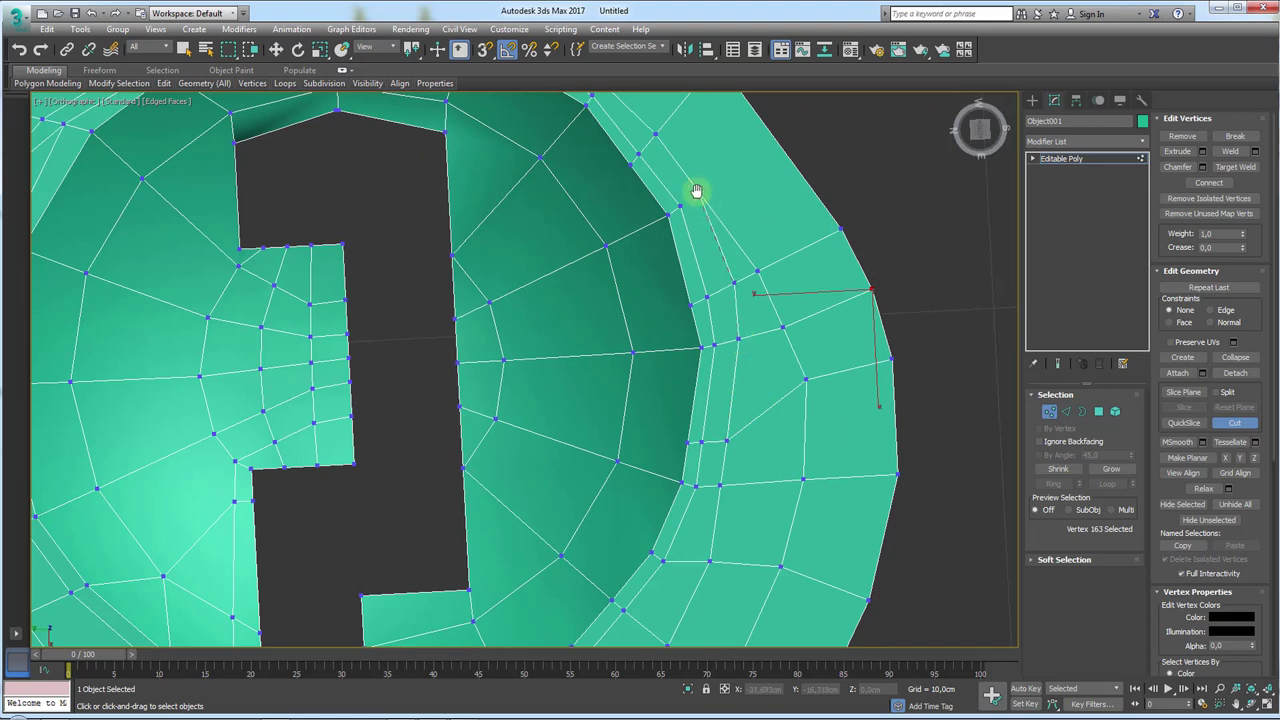
key(w)
drag(753, 158, 745, 364)
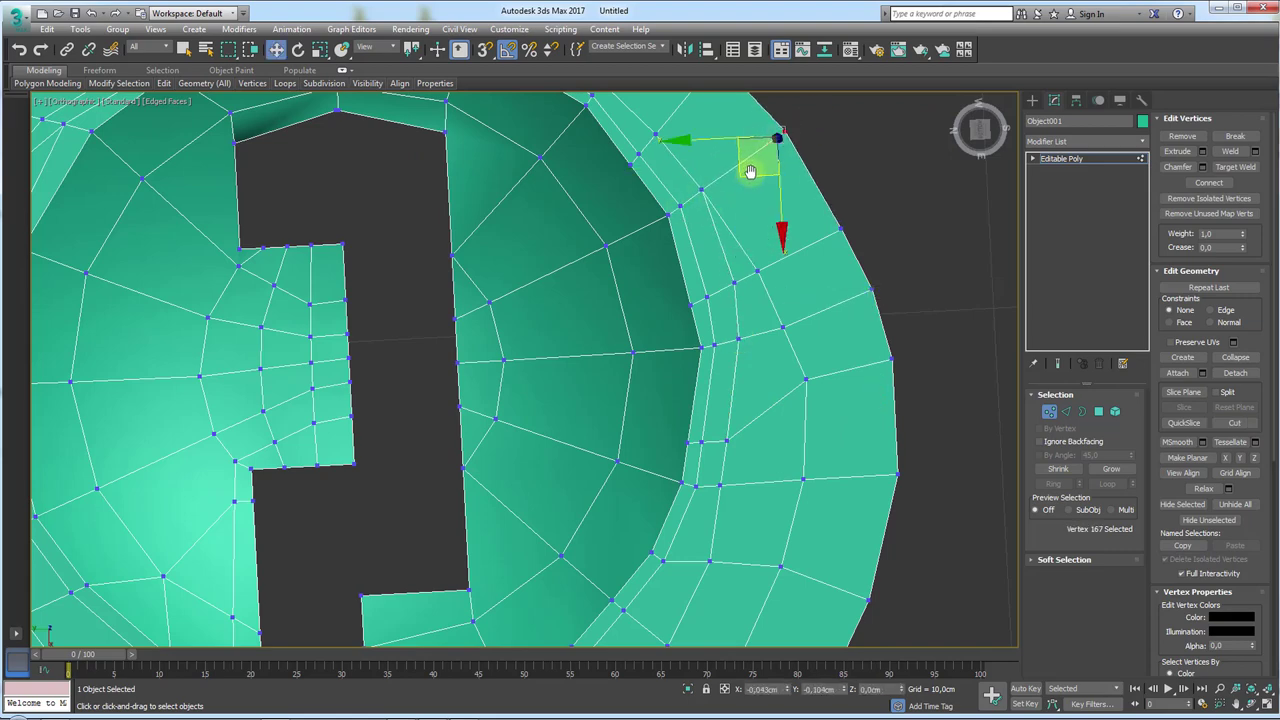
middle_drag(745, 364, 741, 462)
- Cut another edge across the rim and reposition the selected rim vertex
key(alt+c)
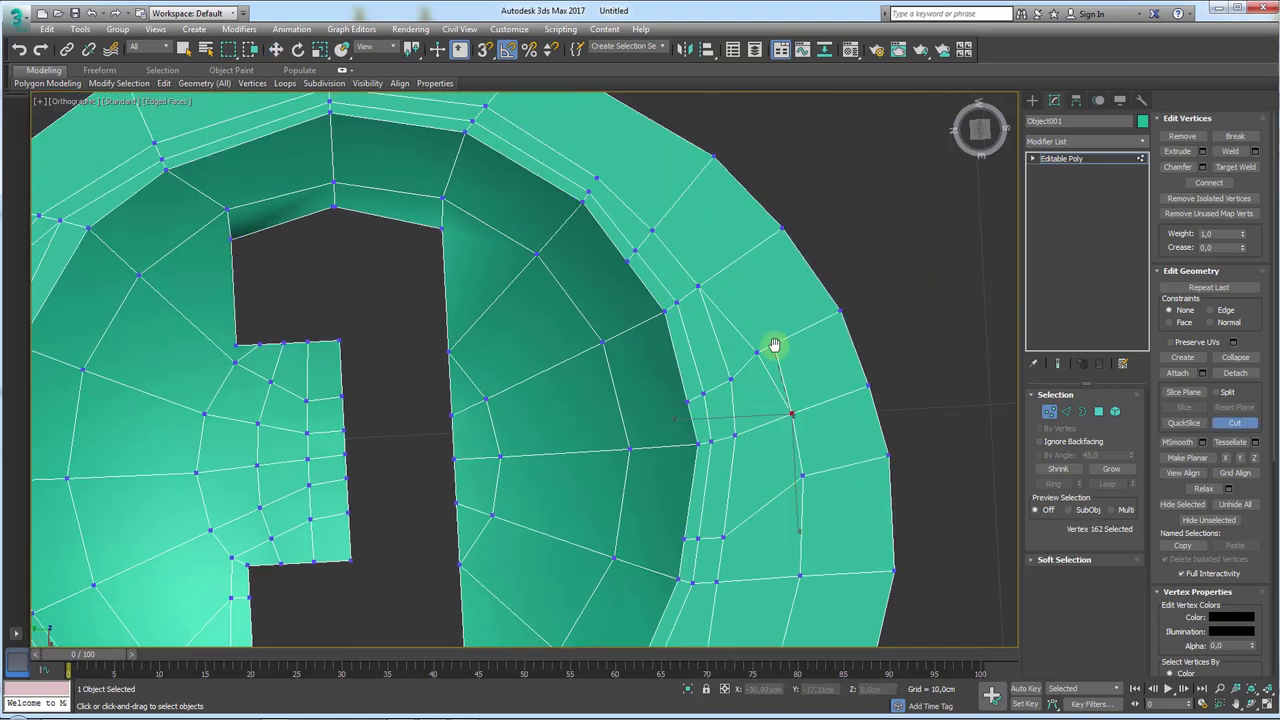
middle_drag(624, 138, 590, 278)
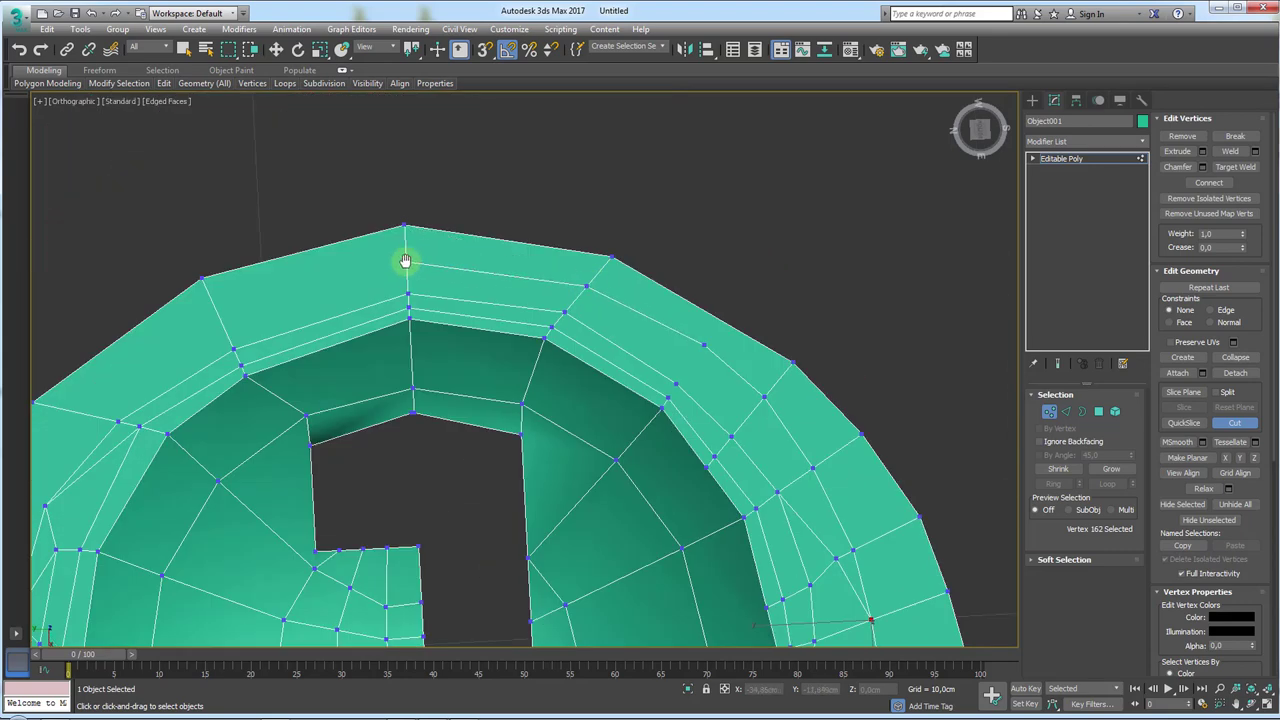
middle_drag(671, 395, 642, 346)
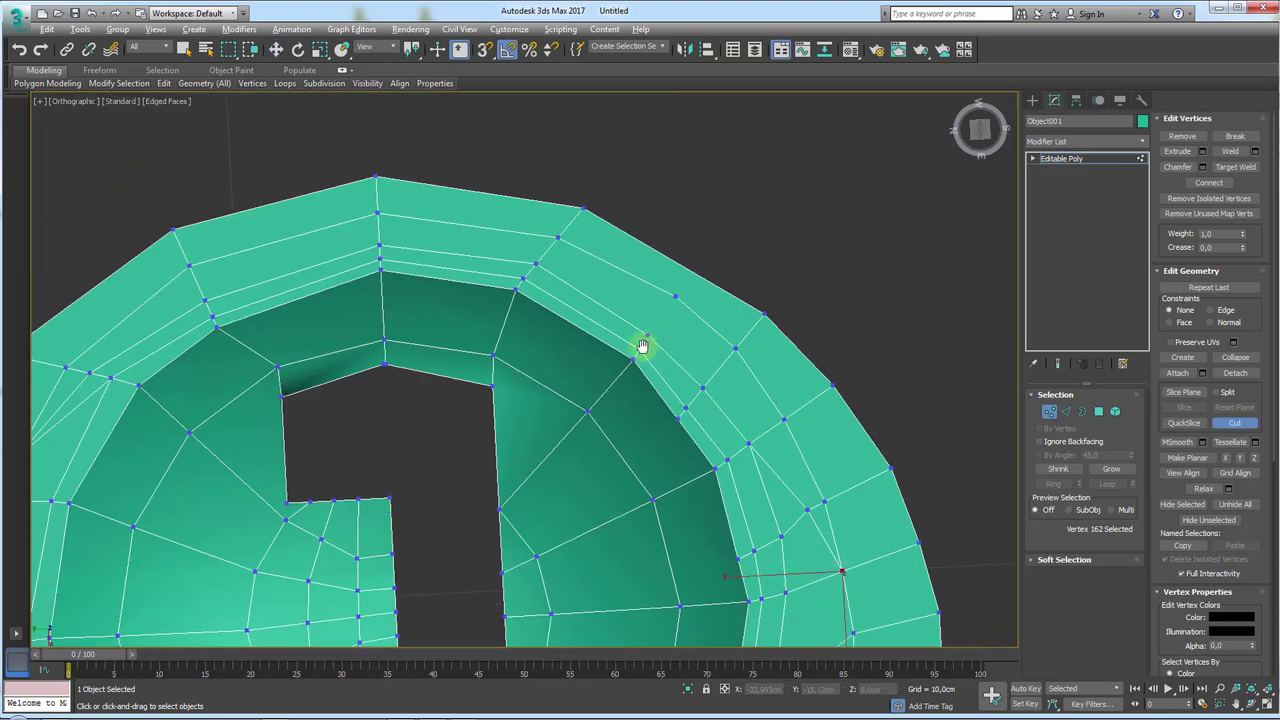
right_click(675, 297)
click(673, 297)
click(557, 238)
scroll(560, 240, down, 2)
middle_drag(560, 240, 730, 393)
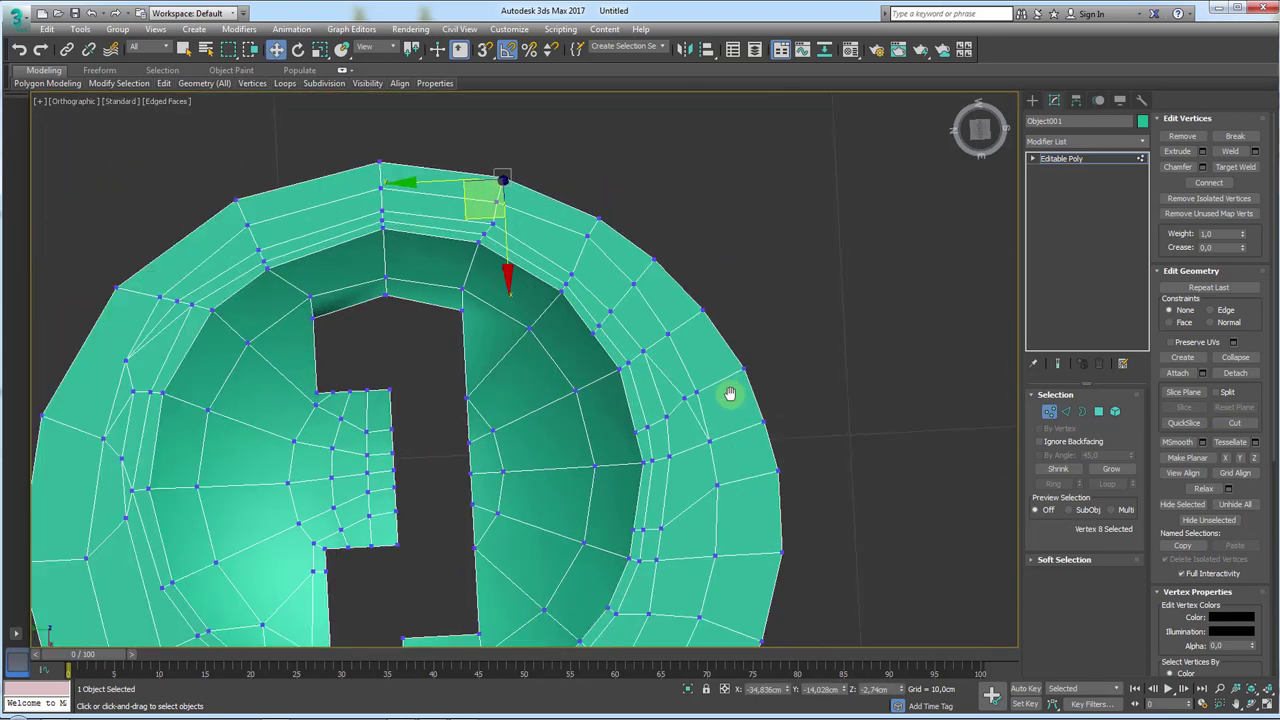
key(2)
scroll(523, 343, up, 2)
scroll(465, 325, up, 4)
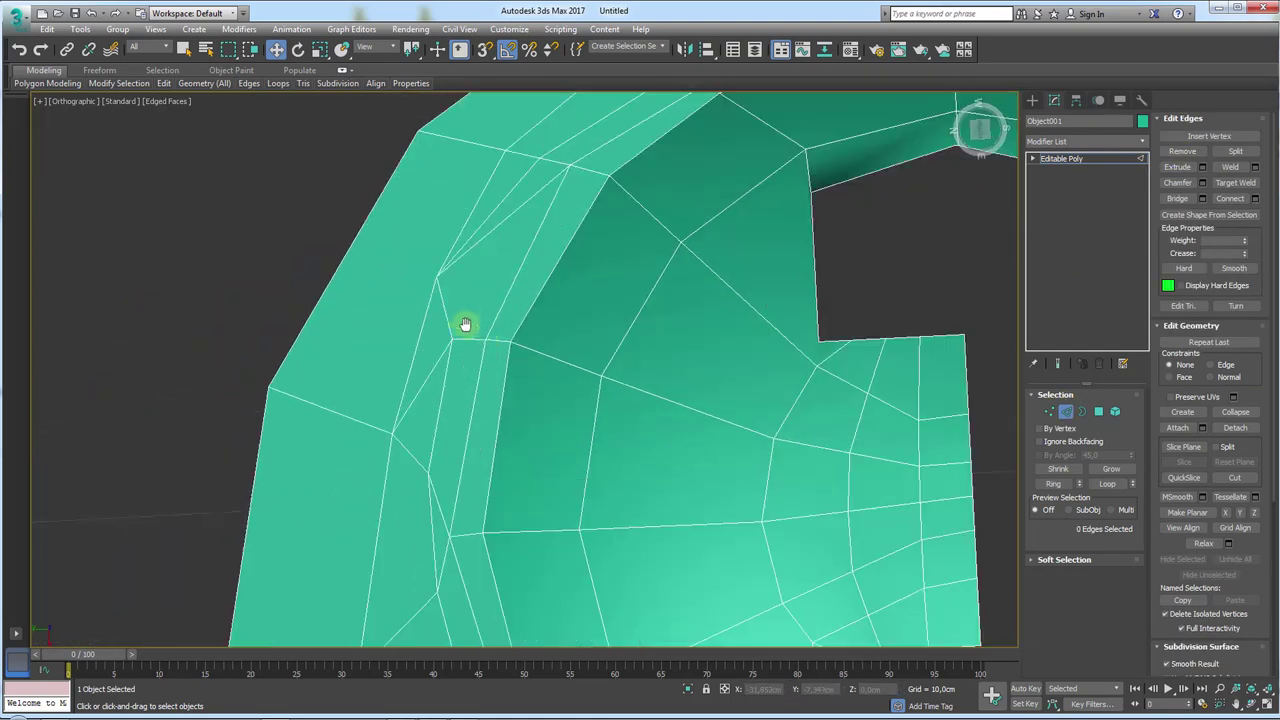
- Finish the cut across the rim and cut a new edge on the rim's left side
click(323, 304)
right_click(323, 304)
scroll(275, 325, down, 3)
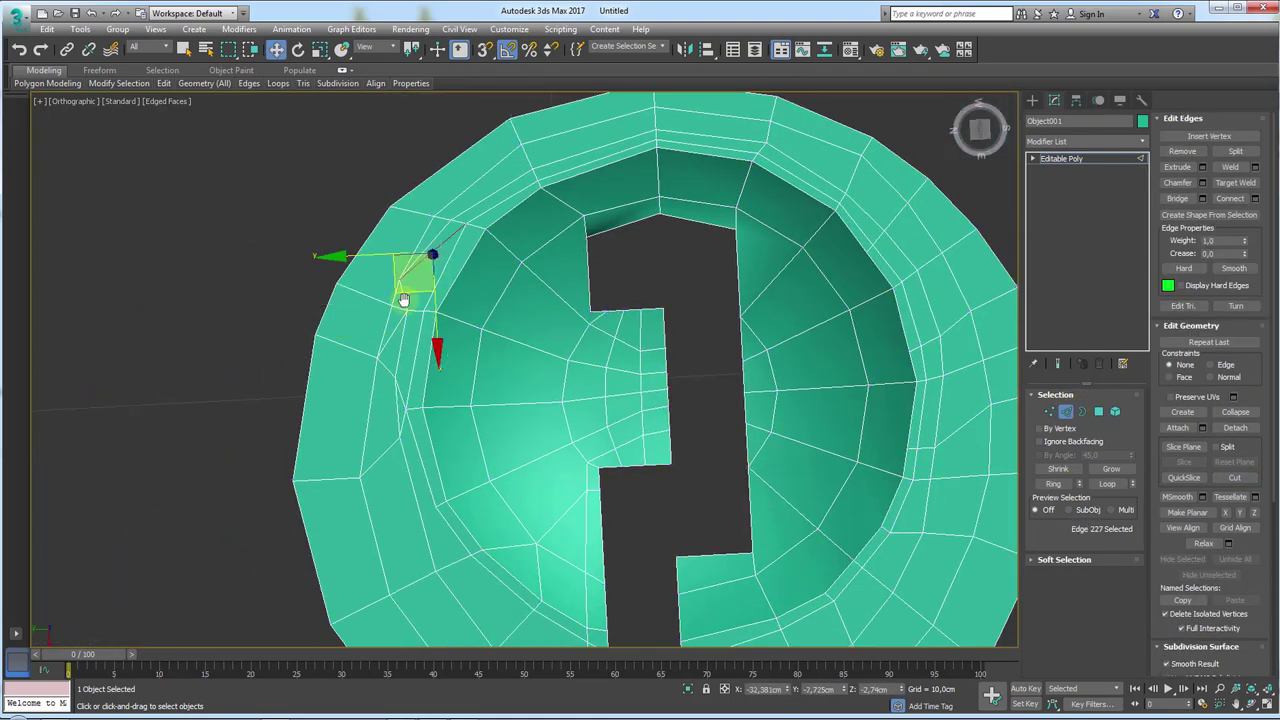
key(alt+c)
scroll(417, 297, up, 2)
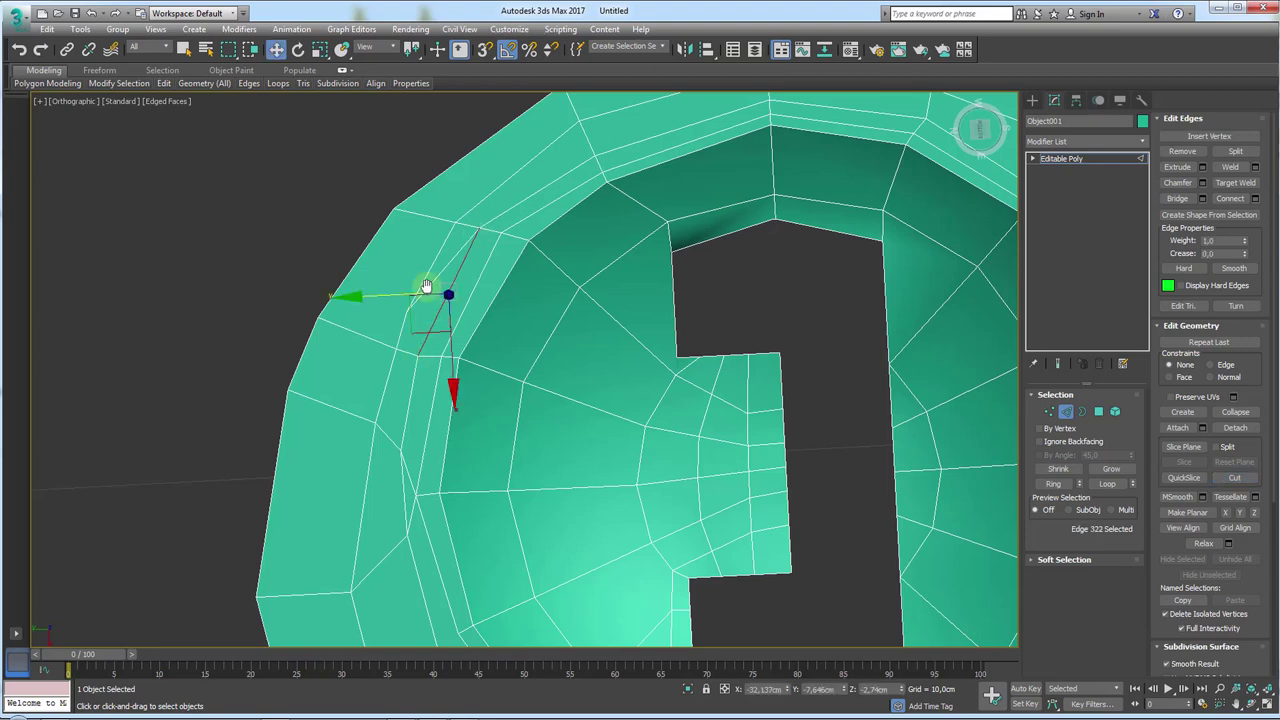
click(411, 449)
scroll(411, 449, up, 2)
middle_drag(411, 449, 564, 438)
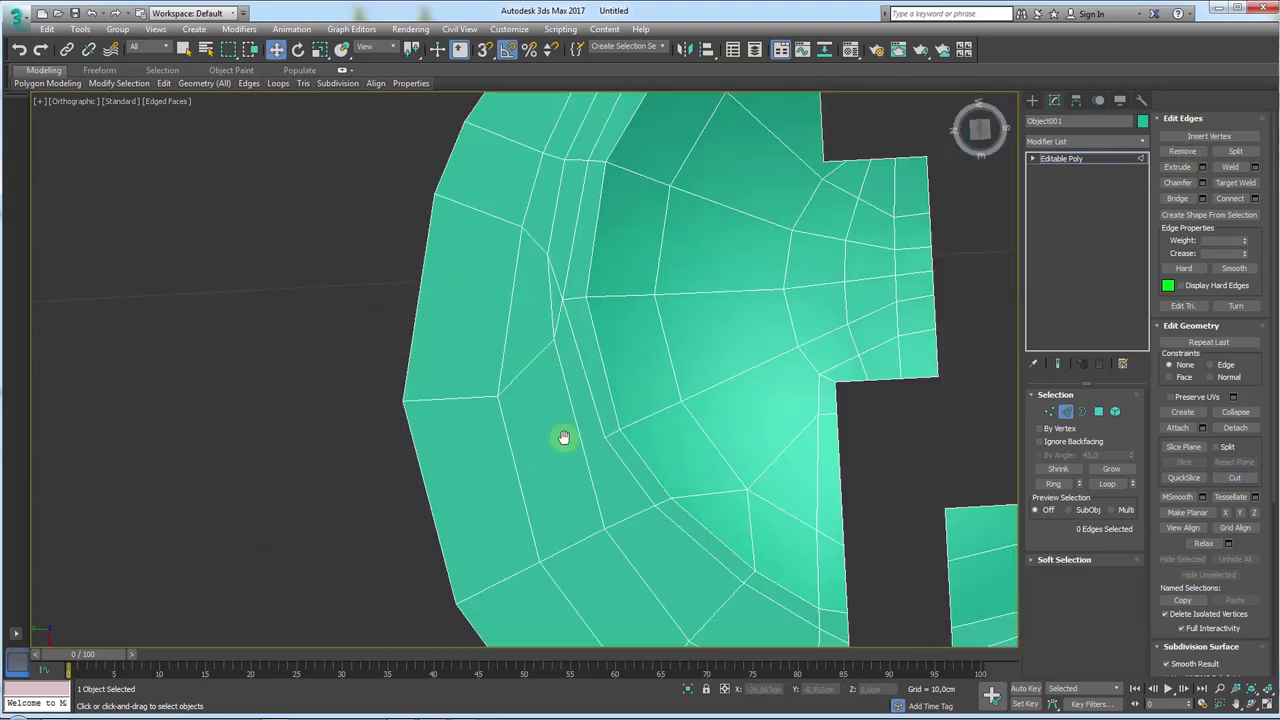
right_click(508, 320)
- Undo, collapse the extra edges into one point, and pick two edges on the left outer rim
key(ctrl+z)
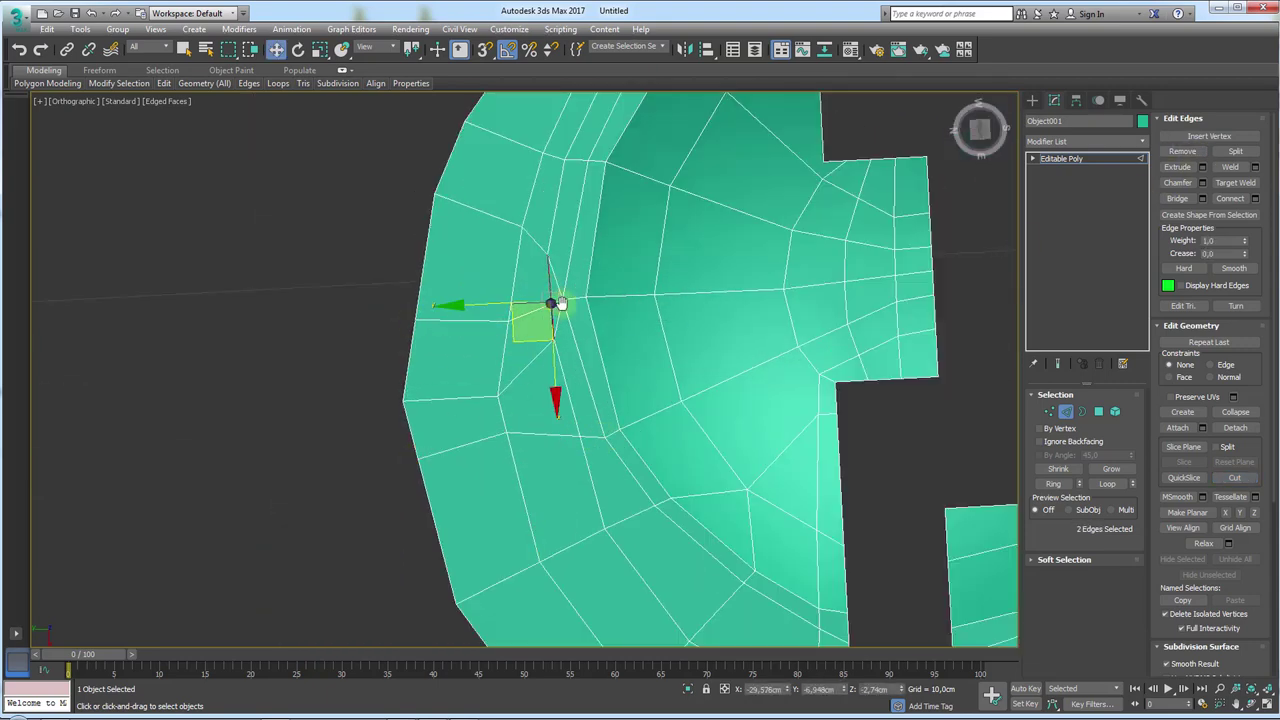
click(1236, 412)
key(1)
click(420, 383)
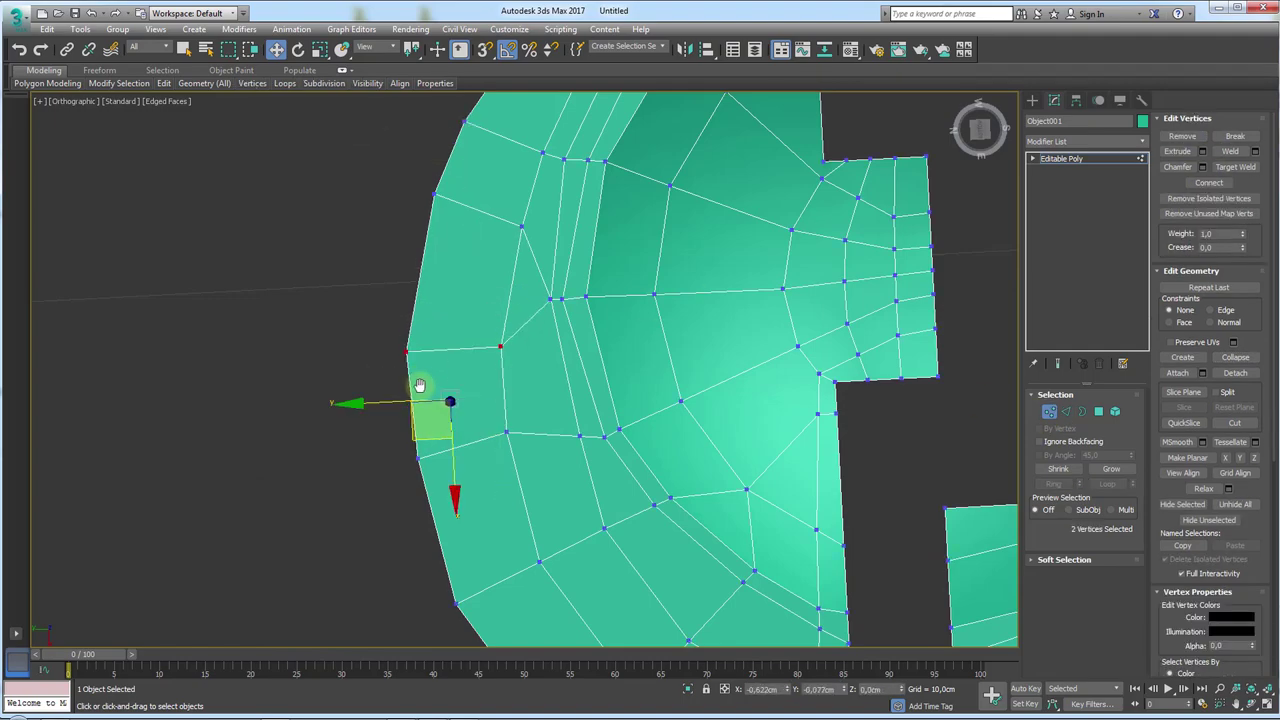
scroll(529, 293, down, 3)
scroll(529, 293, up, 3)
key(2)
click(517, 351)
click(443, 417)
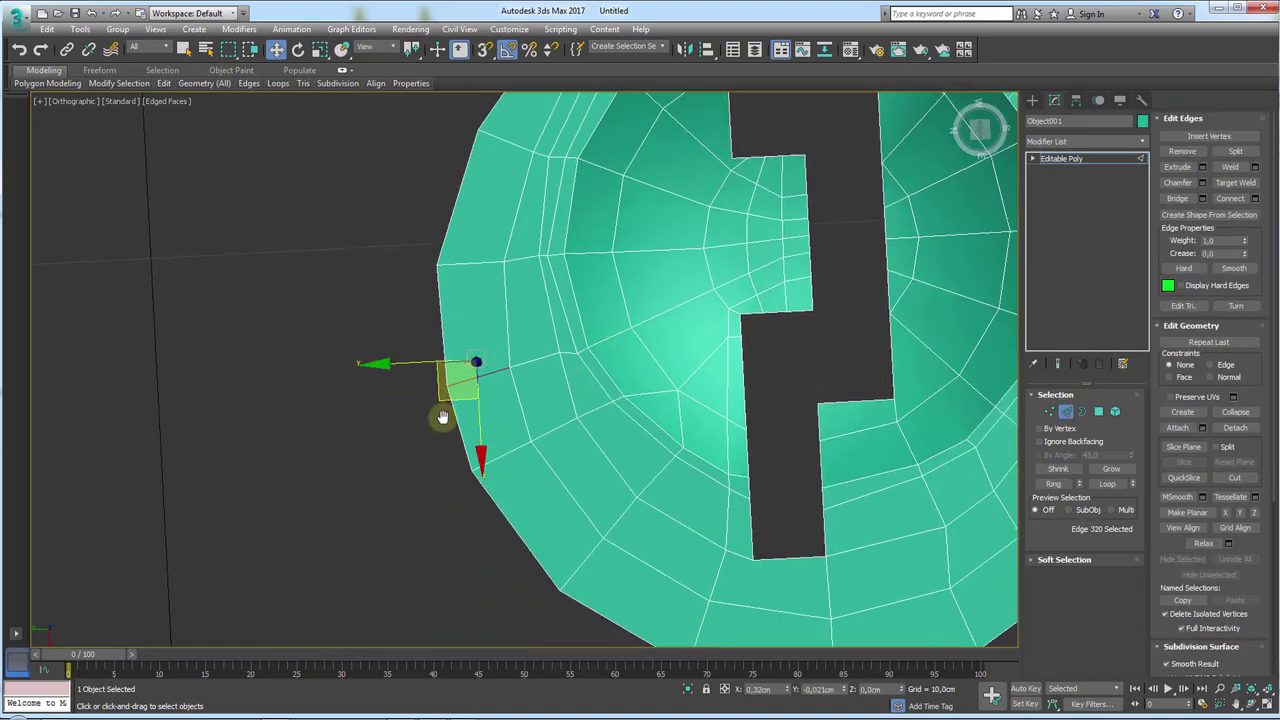
mouse_move(443, 417)
middle_down()
mouse_move(666, 416)
mouse_move(814, 323)
middle_up()
key(alt+c)
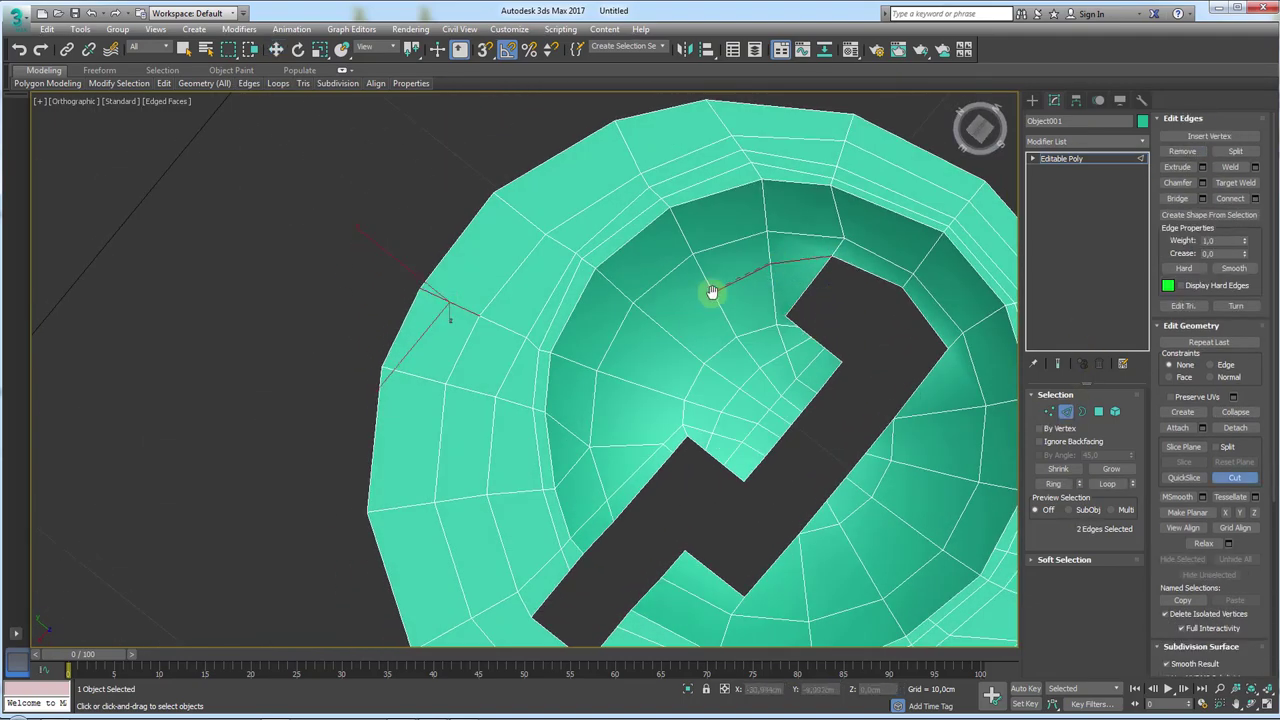
- Select a vertex inside the bowl near the slot corner for moving
key(1)
key(w)
click(631, 450)
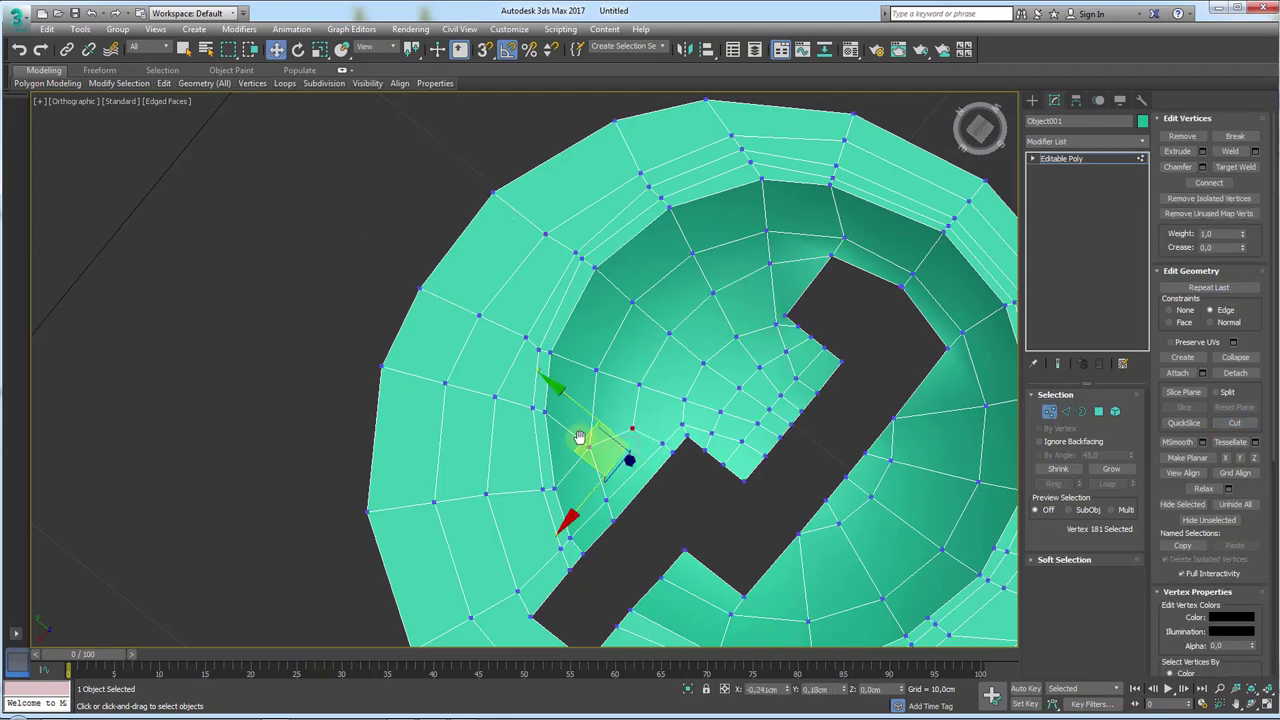
mouse_move(579, 438)
alt+middle_down()
mouse_move(634, 403)
mouse_move(600, 350)
alt+middle_up()
click(611, 340)
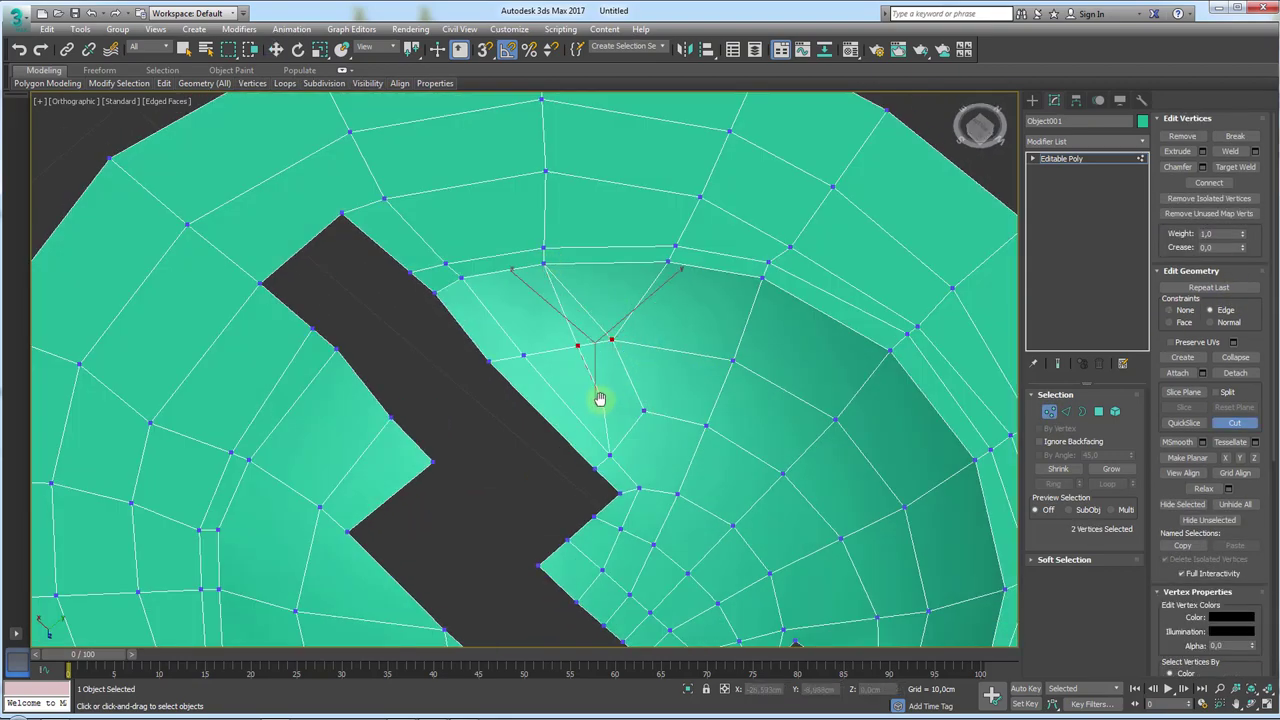
key(w)
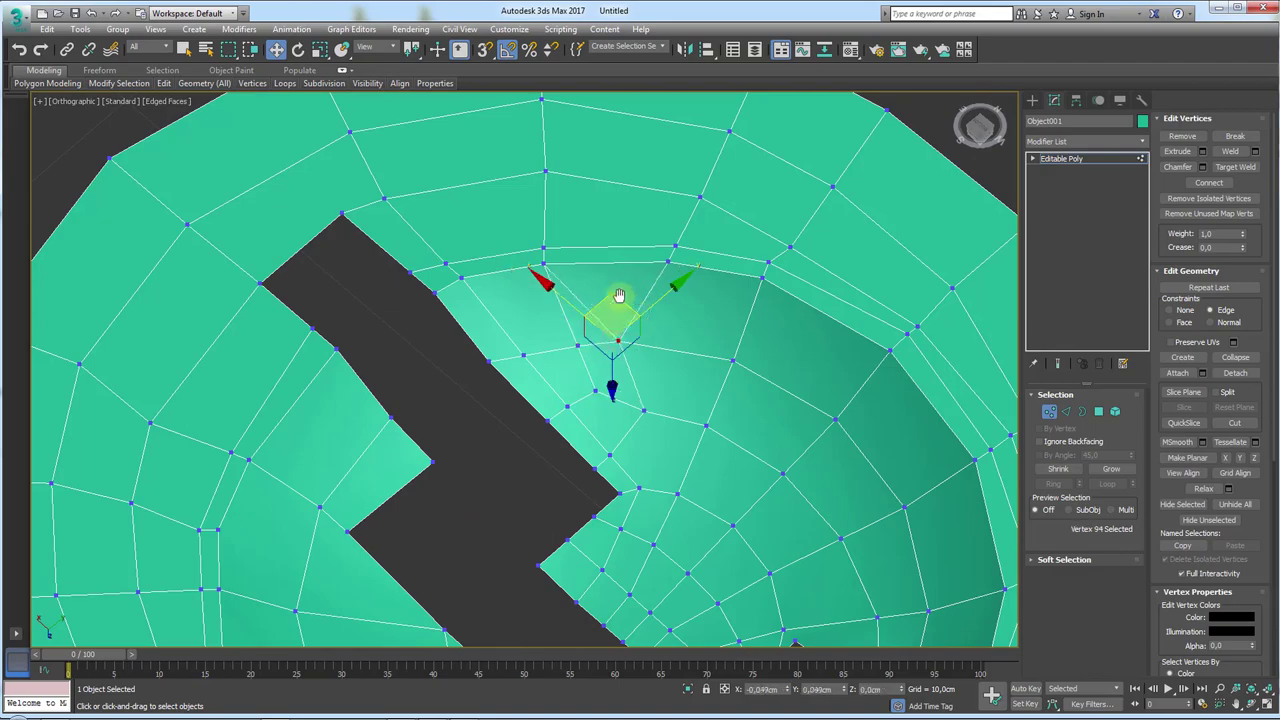
mouse_move(619, 296)
alt+middle_down()
mouse_move(614, 323)
mouse_move(771, 394)
mouse_move(980, 409)
mouse_move(469, 280)
alt+middle_up()
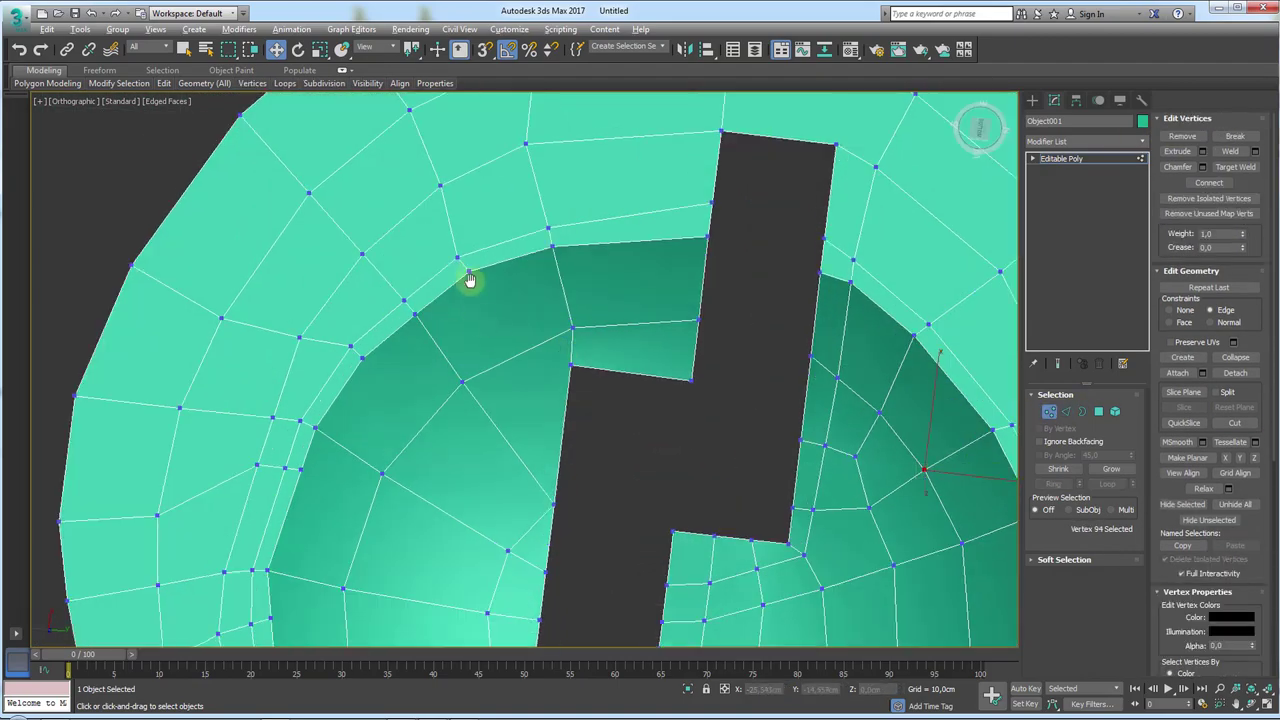
- Cut a new edge from the bowl vertex to the slot edge
key(alt+c)
click(469, 271)
click(530, 348)
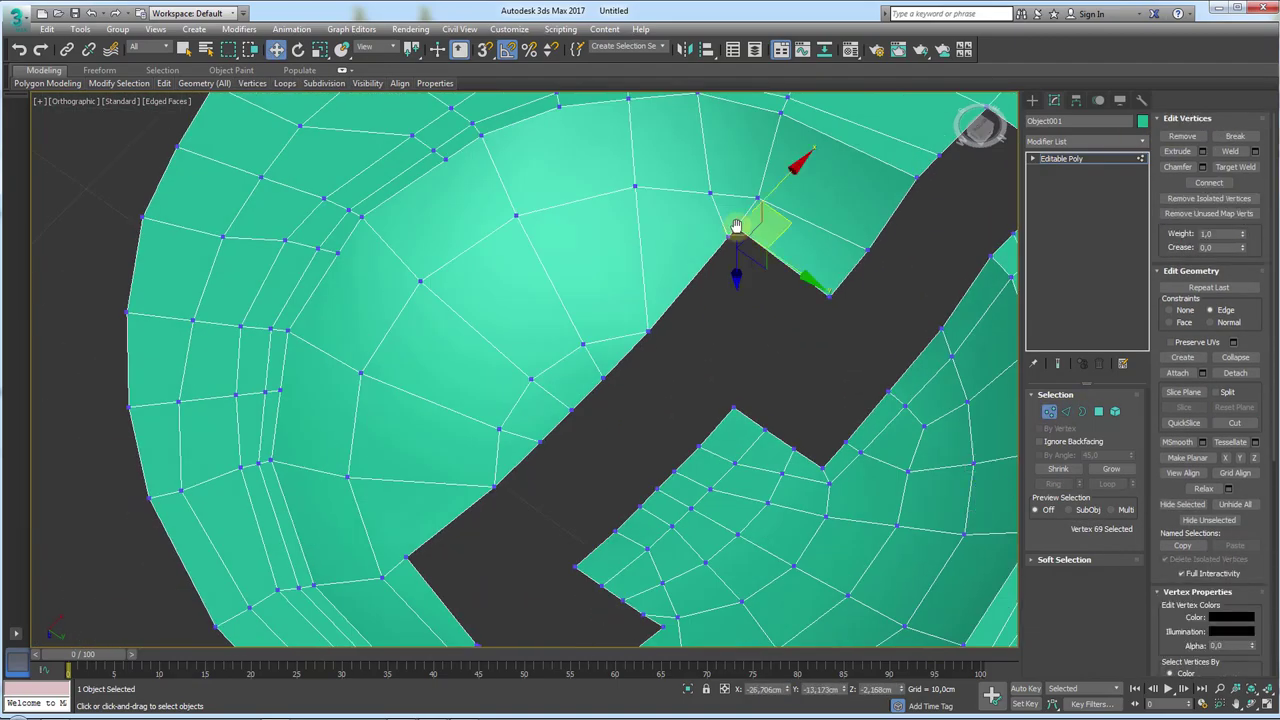
mouse_move(661, 331)
alt+middle_down()
mouse_move(531, 291)
mouse_move(416, 320)
alt+middle_up()
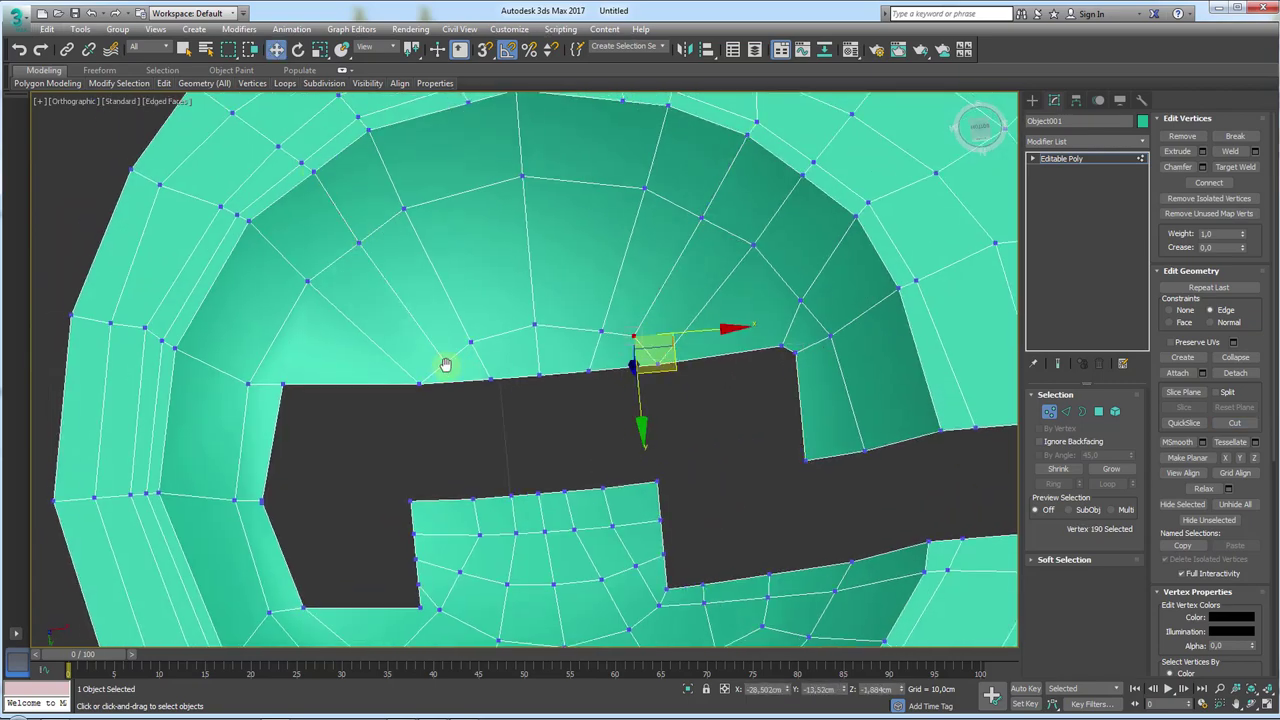
key(4)
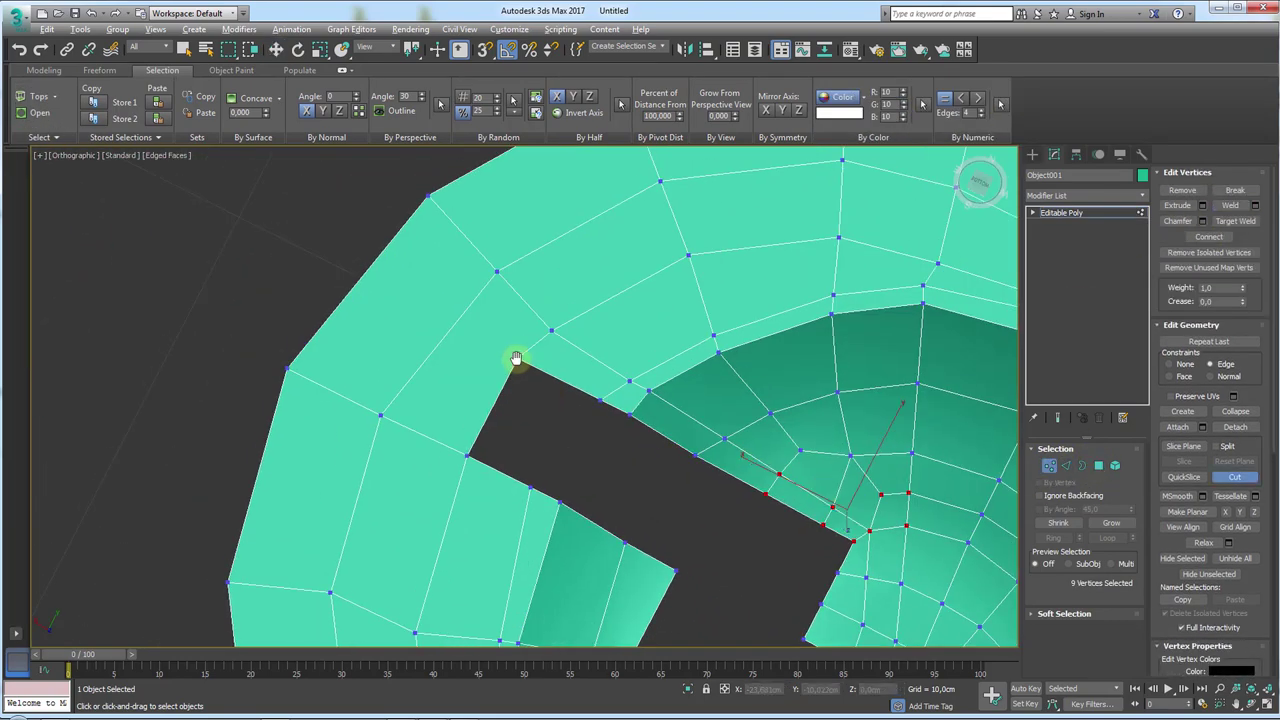
- Select the vertices at the slot's upper-left edge, then orbit around the whole cap to inspect it
key(w)
click(358, 277)
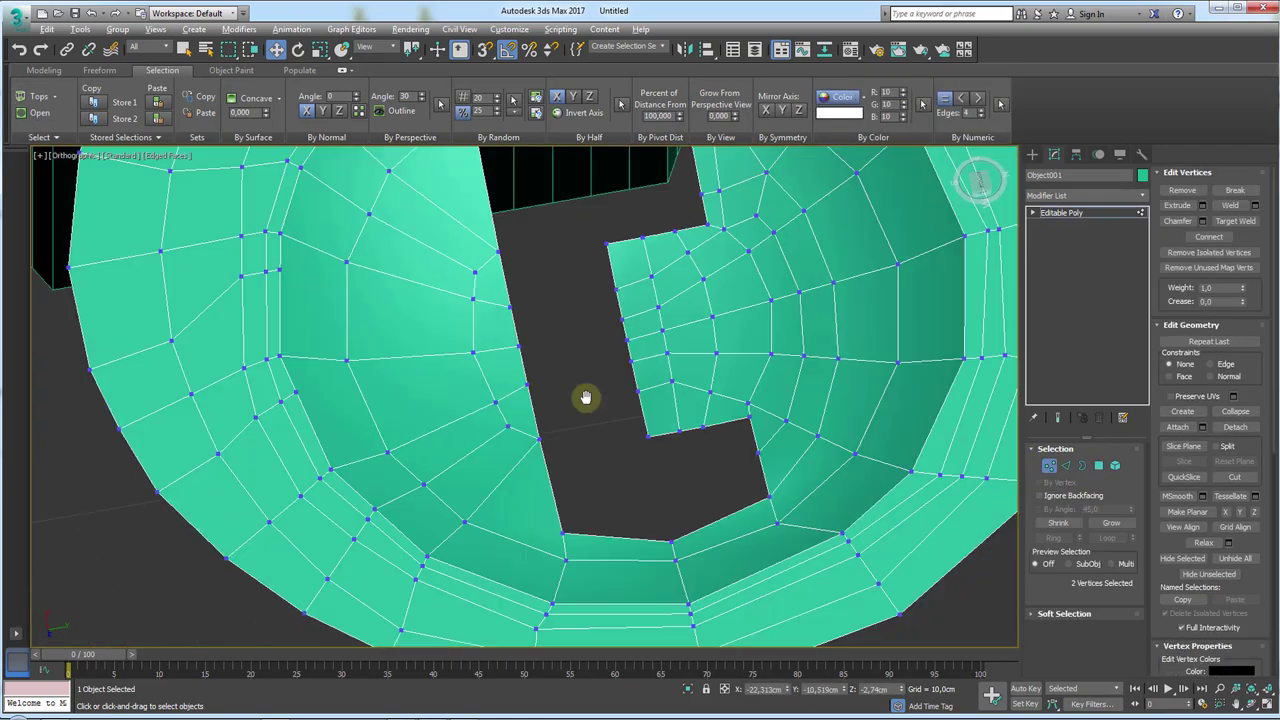
middle_drag(585, 397, 578, 358)
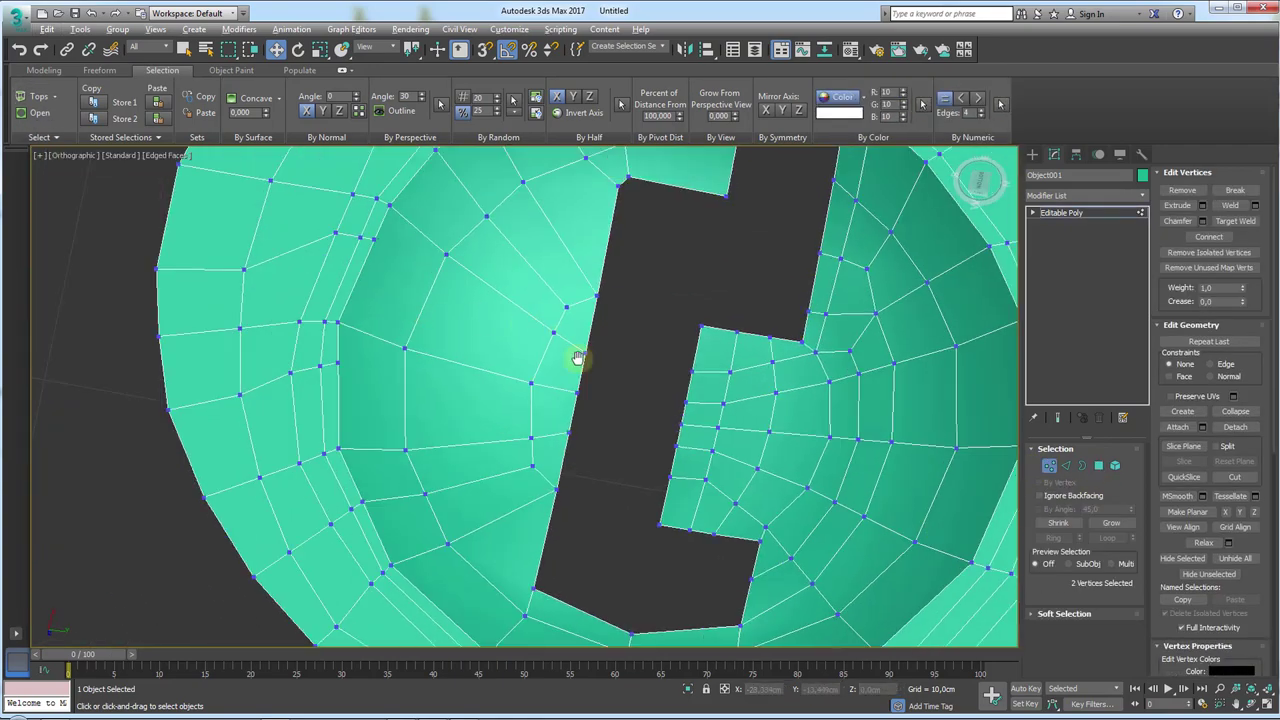
middle_drag(376, 240, 566, 398)
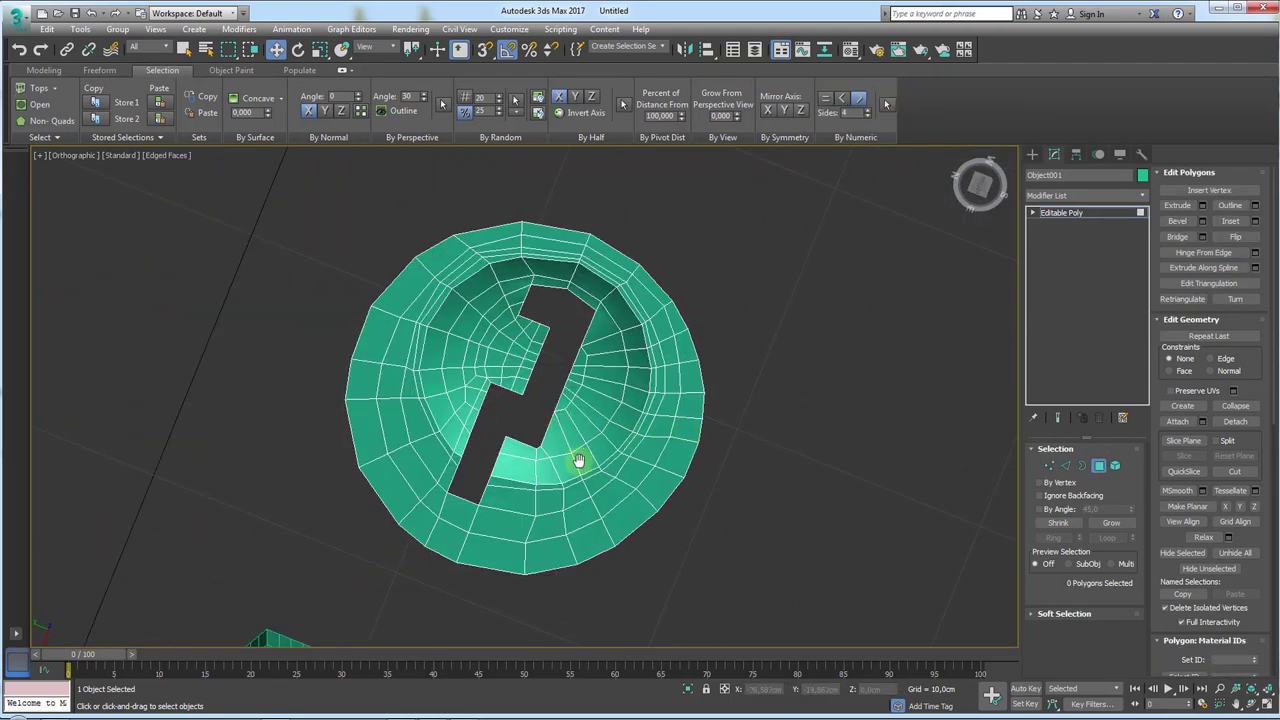
mouse_move(578, 460)
alt+middle_down()
mouse_move(594, 420)
mouse_move(414, 313)
alt+middle_up()
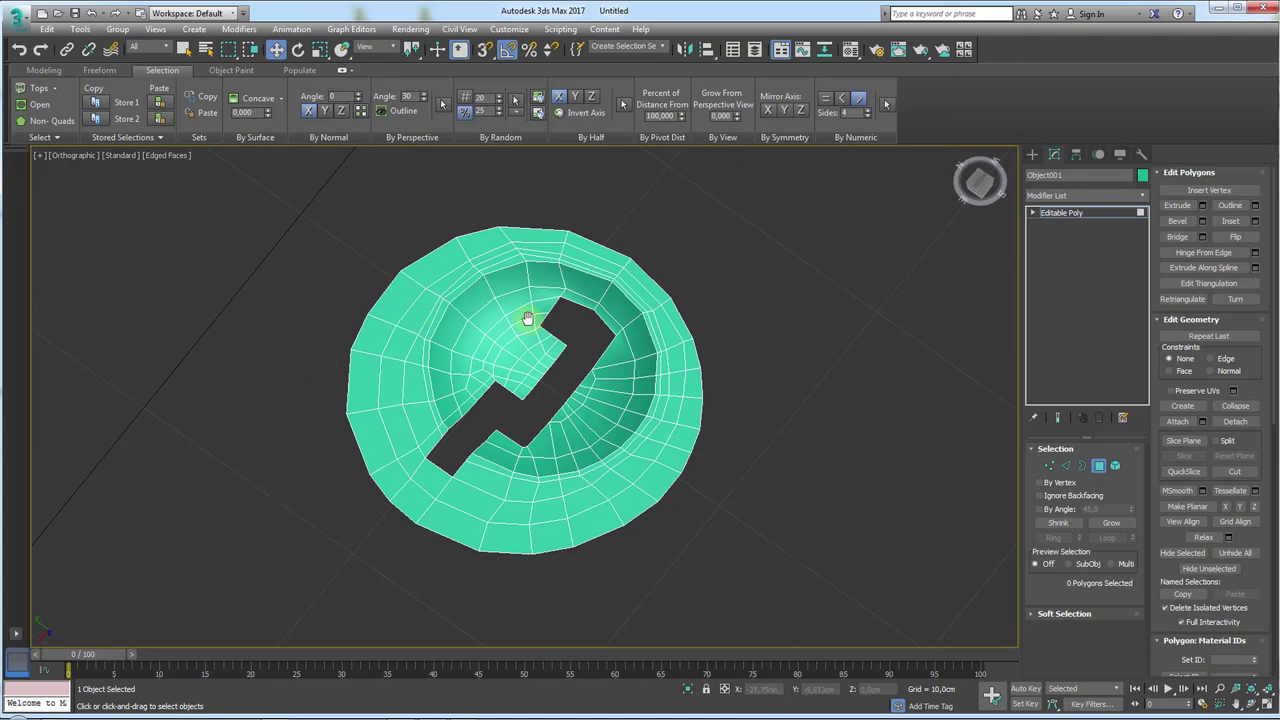
mouse_move(528, 318)
alt+middle_down()
mouse_move(543, 449)
mouse_move(523, 397)
mouse_move(583, 303)
mouse_move(586, 366)
mouse_move(543, 291)
mouse_move(570, 384)
alt+middle_up()
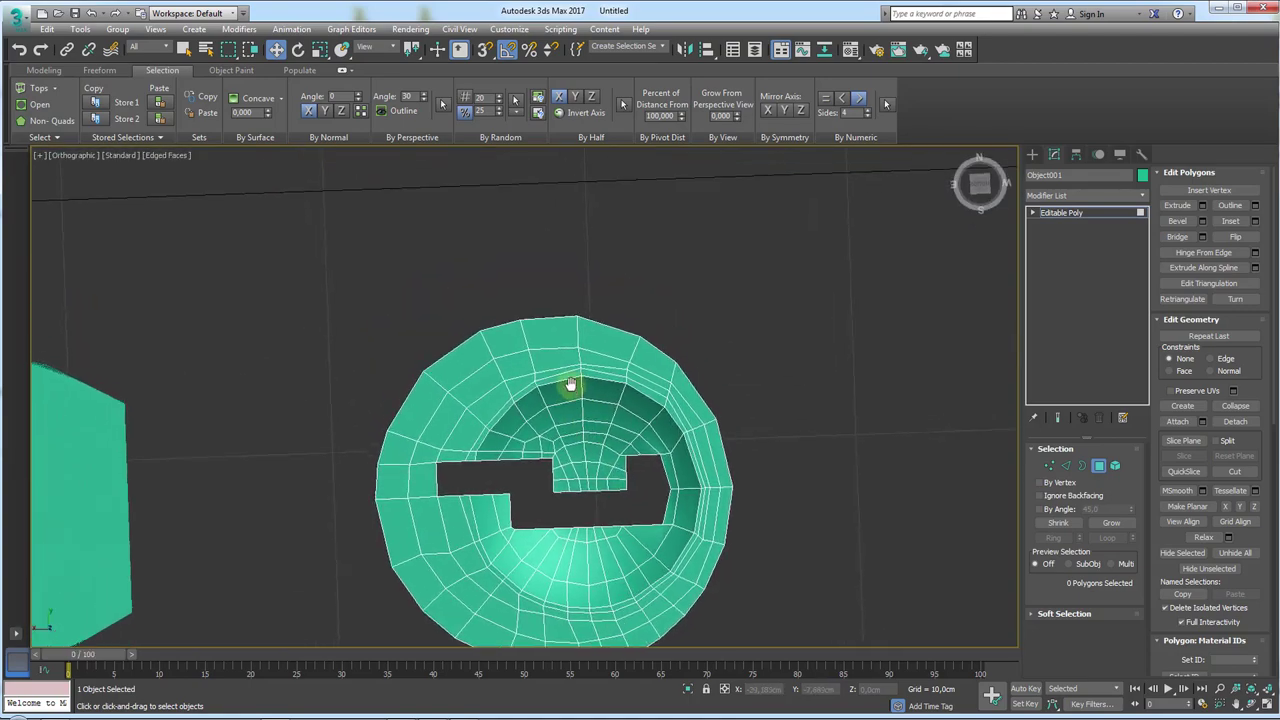
scroll(570, 384, up, 5)
- In Vertex mode, select rim vertices, including one on the upper right
click(1050, 465)
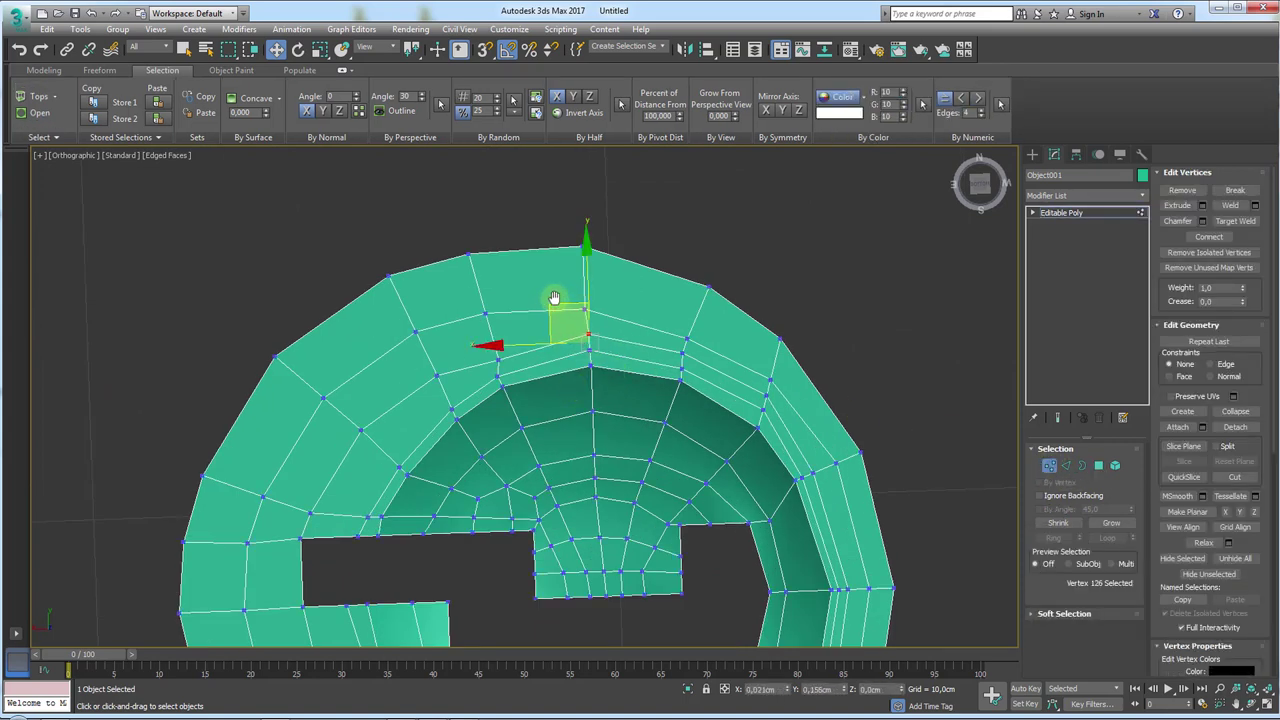
click(496, 361)
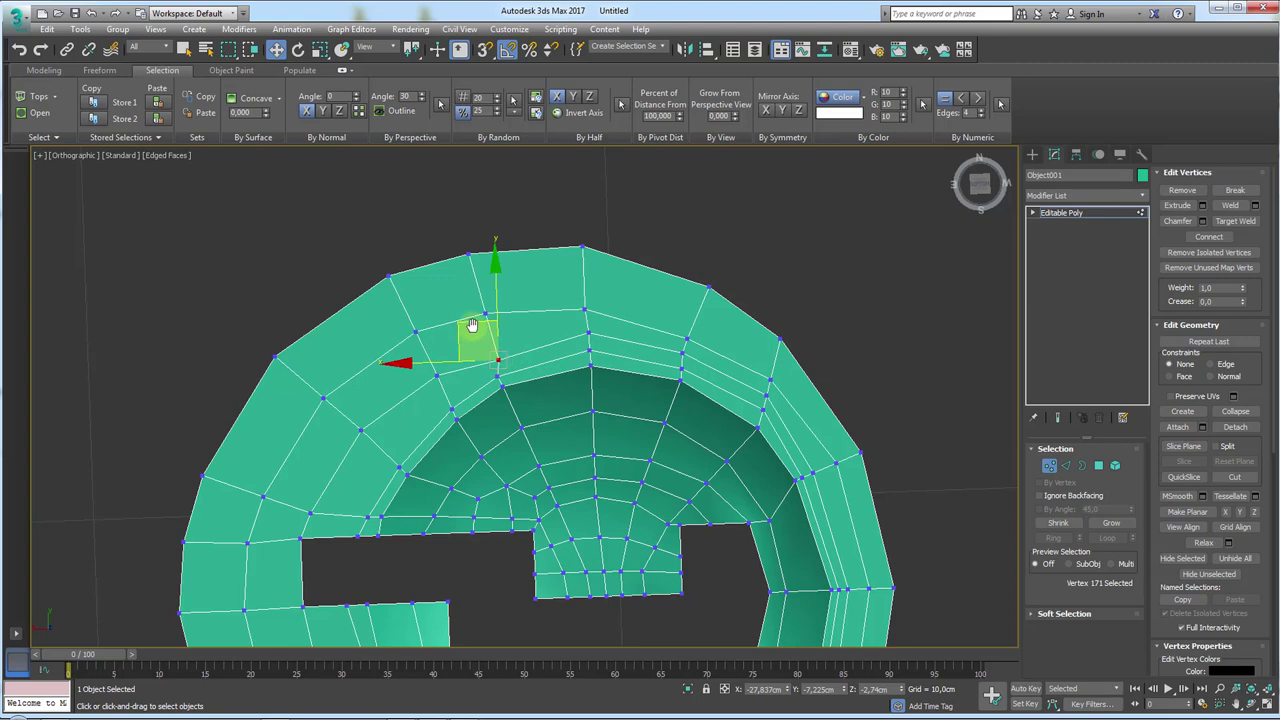
scroll(720, 460, up, 2)
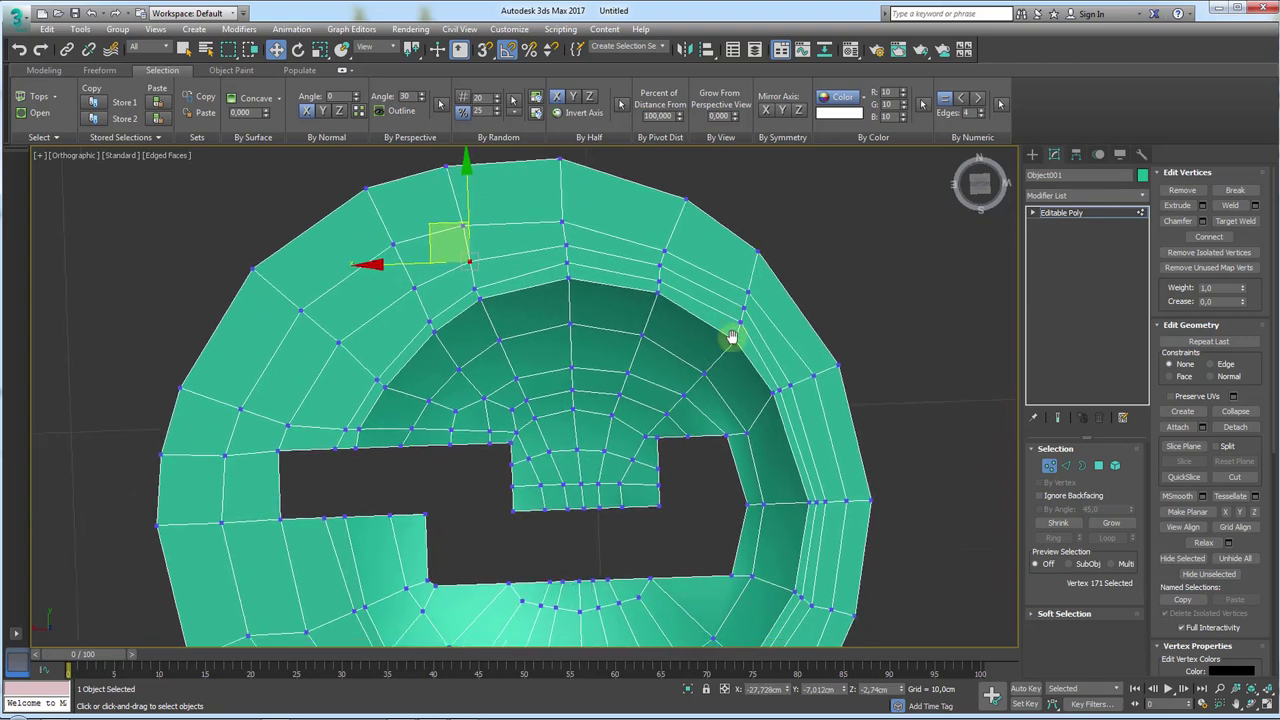
scroll(757, 300, up, 2)
click(757, 215)
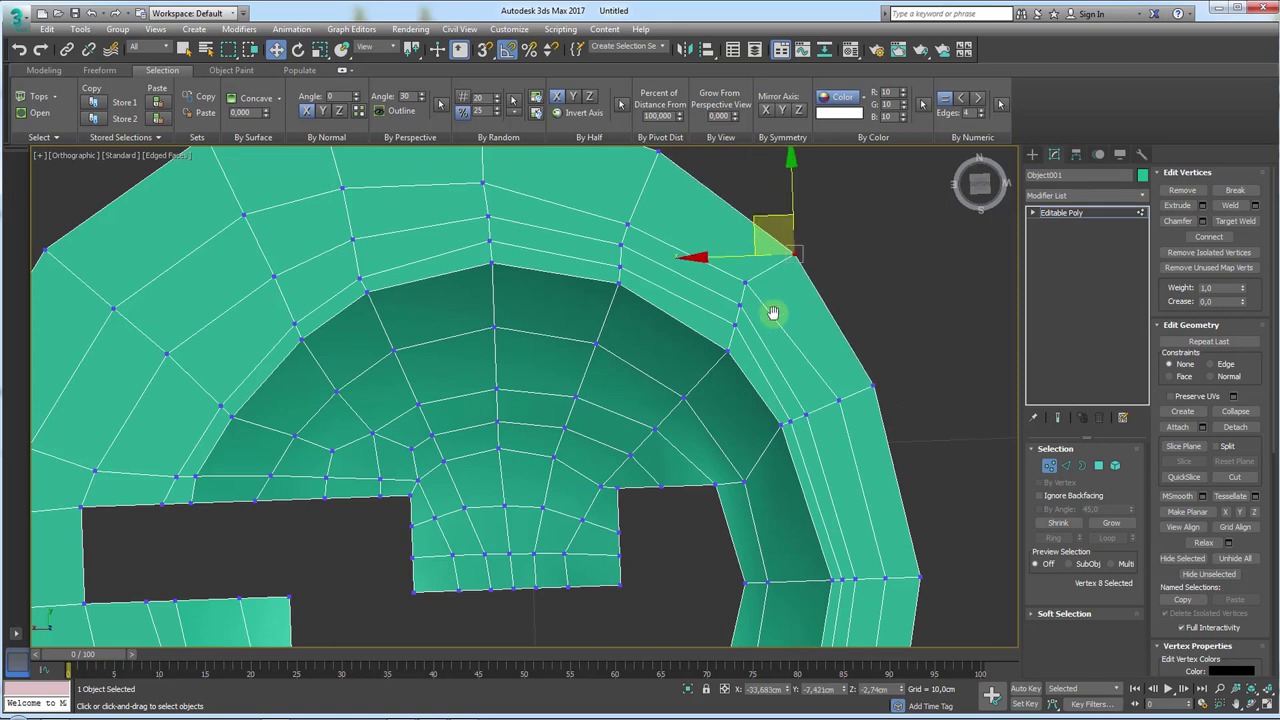
click(744, 278)
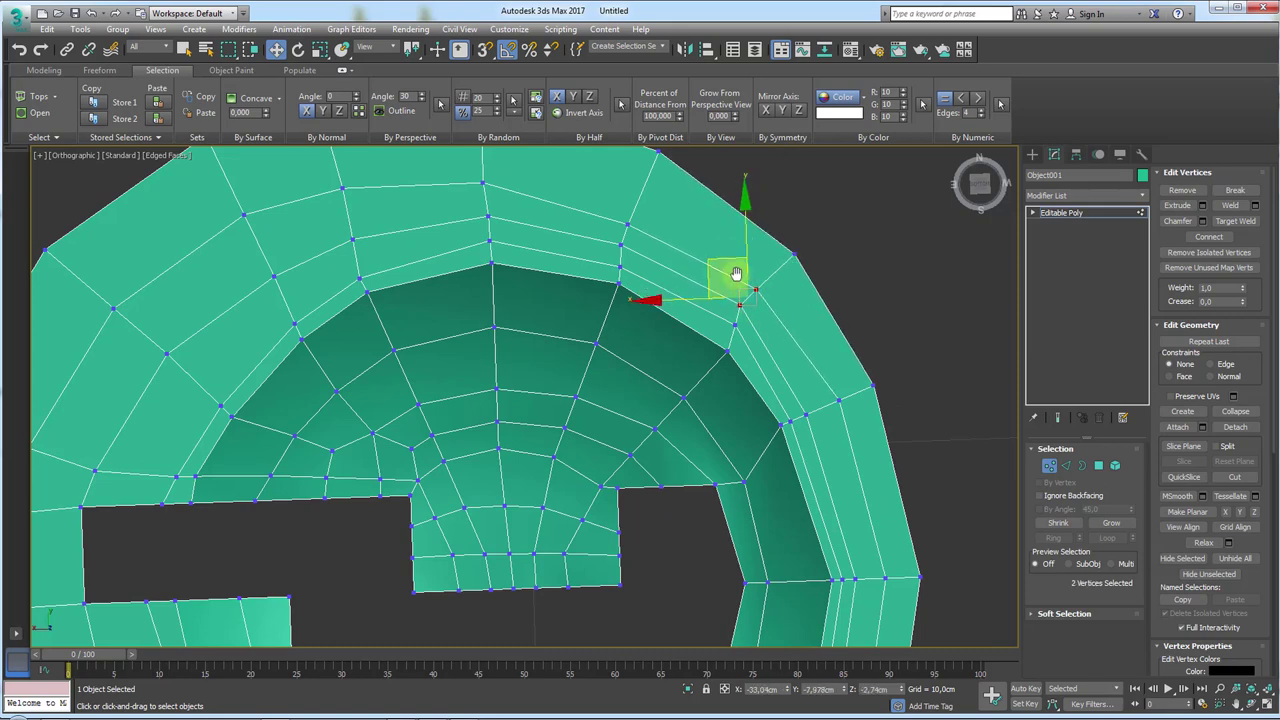
scroll(832, 406, down, 5)
- Orbit and pan so the slot sits at the top and the whole mesh is centred
alt+middle_drag(832, 406, 797, 457)
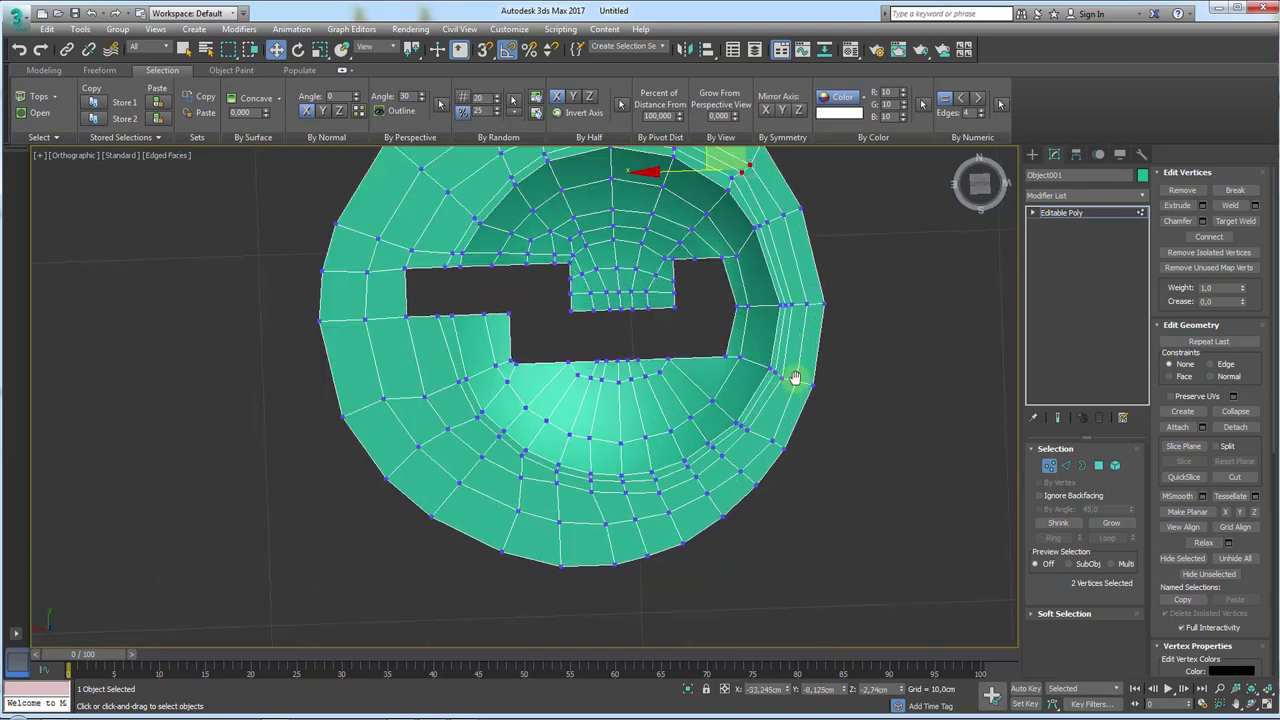
scroll(770, 433, up, 3)
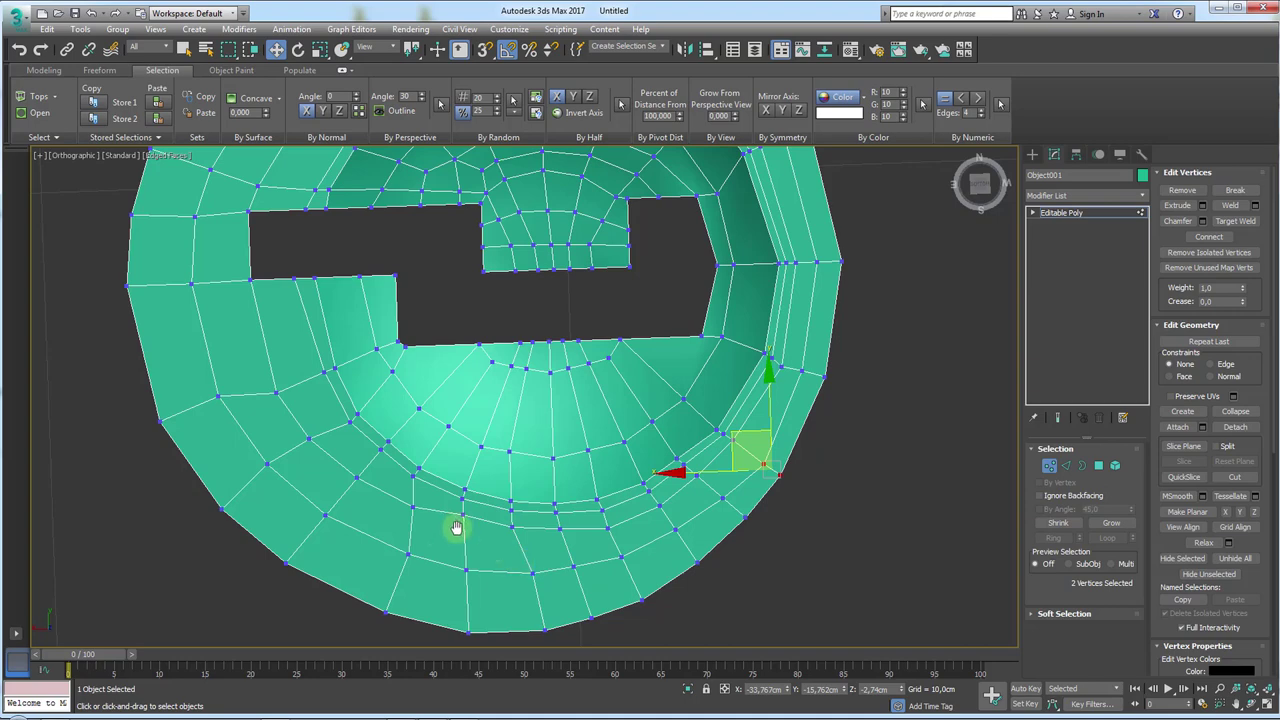
middle_drag(457, 530, 479, 539)
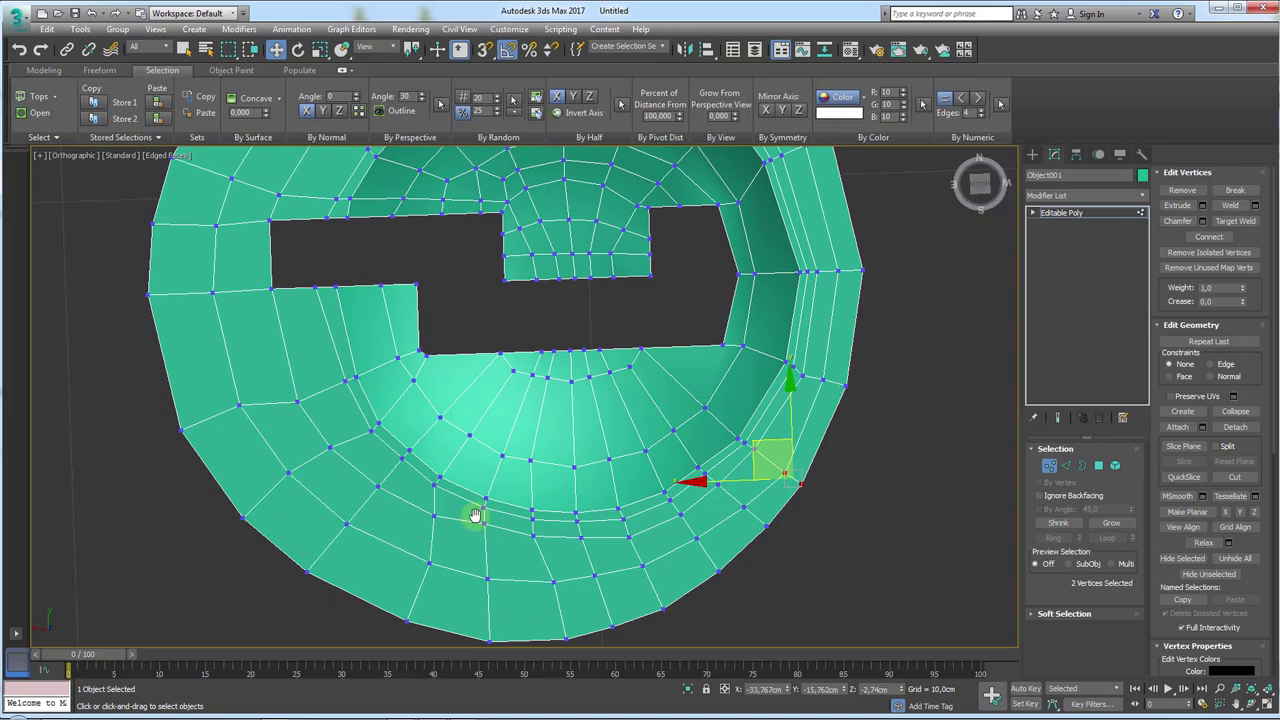
mouse_move(503, 370)
middle_down()
mouse_move(460, 369)
mouse_move(529, 409)
mouse_move(566, 483)
mouse_move(579, 375)
mouse_move(526, 346)
middle_up()
scroll(579, 374, down, 3)
scroll(526, 346, down, 2)
alt+middle_drag(586, 386, 535, 393)
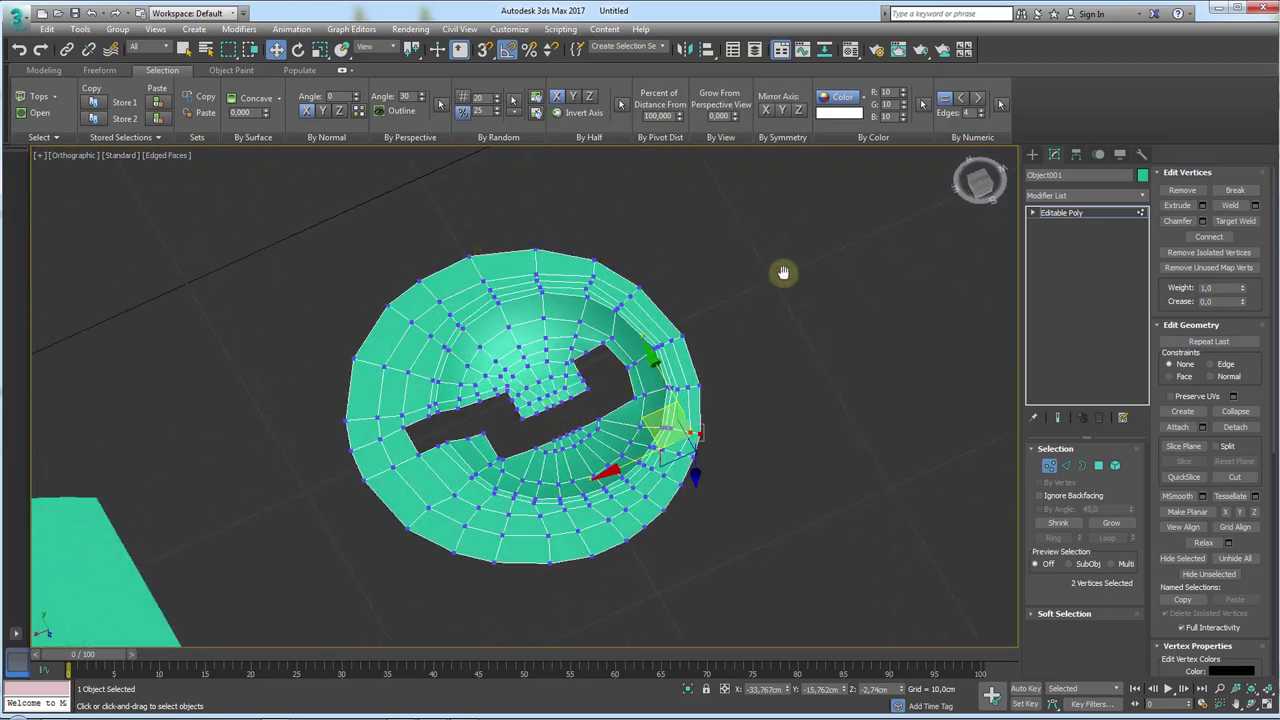
middle_drag(783, 272, 1100, 462)
- Marquee-select the disc's outer rim border in Border mode and test pulling it downward
click(1090, 466)
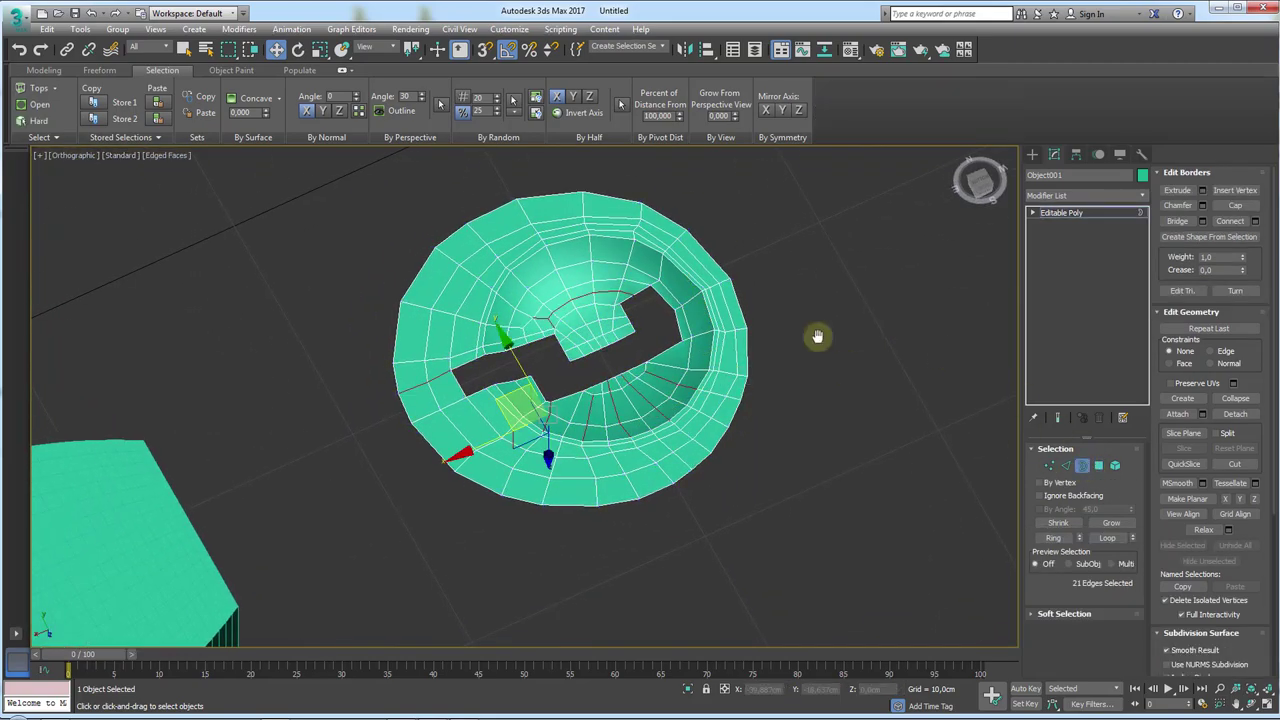
drag(850, 243, 449, 591)
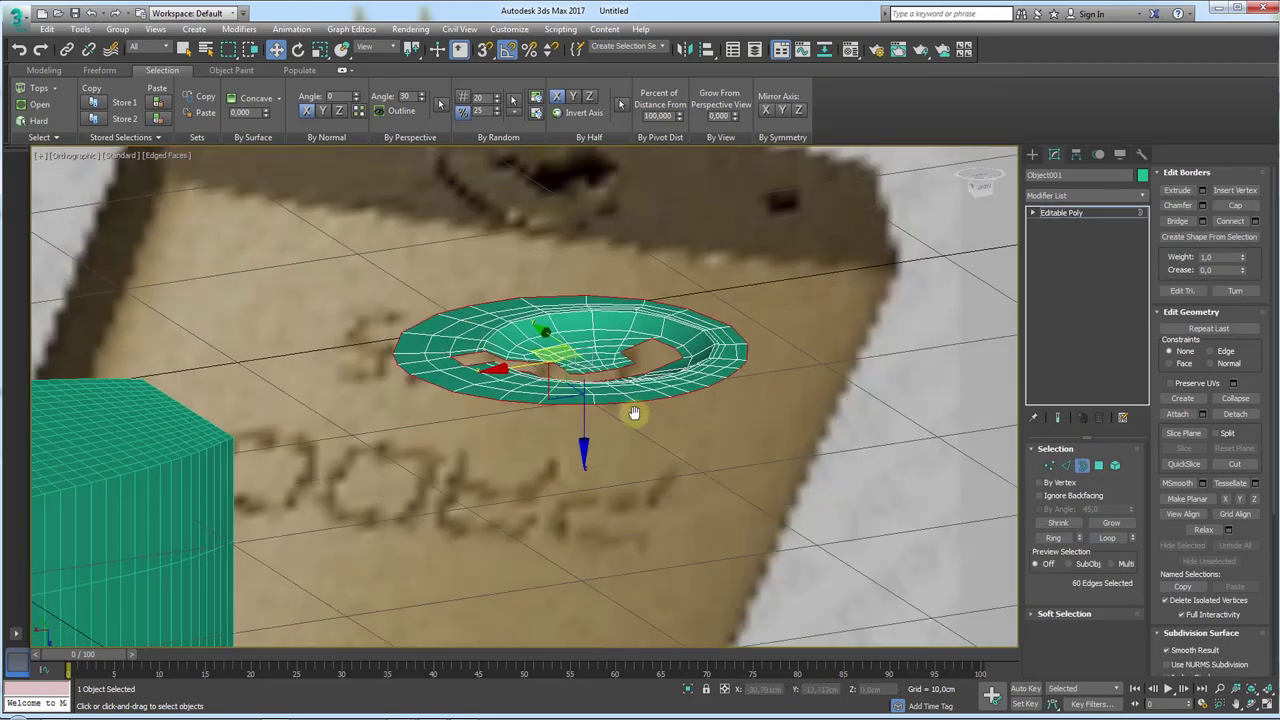
alt+middle_drag(634, 413, 611, 423)
drag(581, 445, 598, 363)
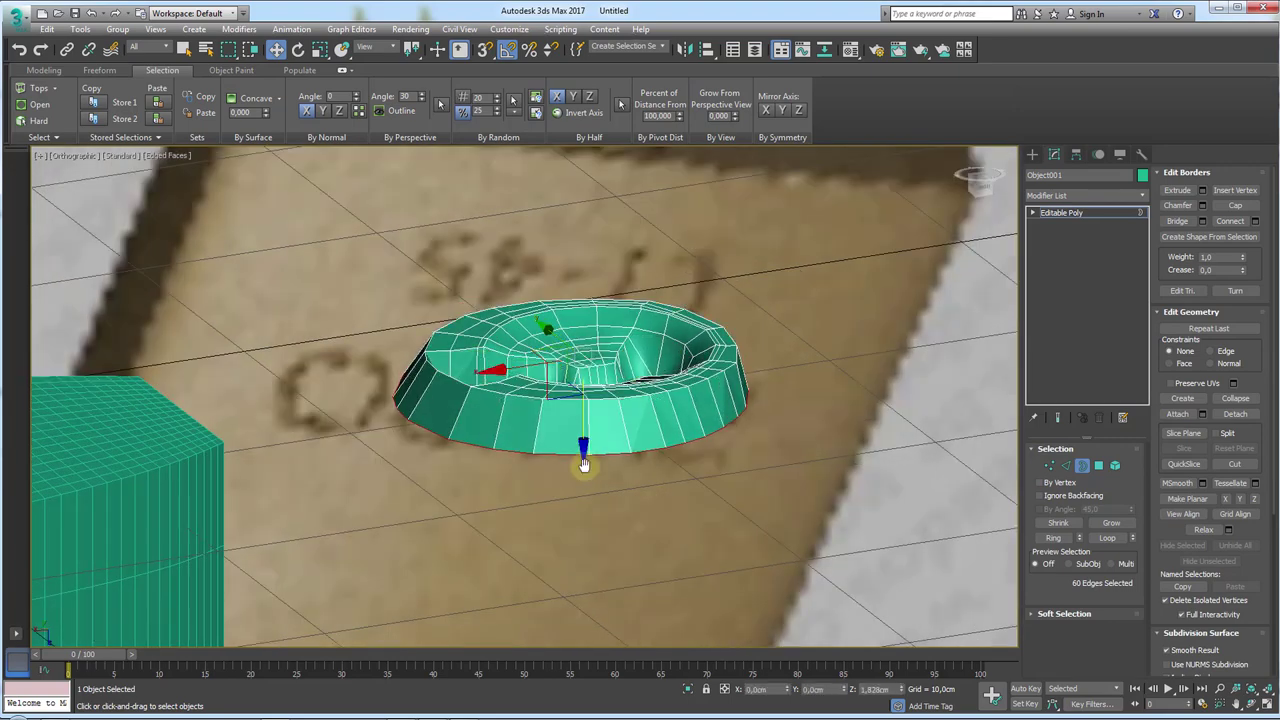
mouse_move(578, 425)
mouse_down()
mouse_move(580, 503)
mouse_move(686, 420)
mouse_up()
alt+middle_drag(686, 420, 666, 446)
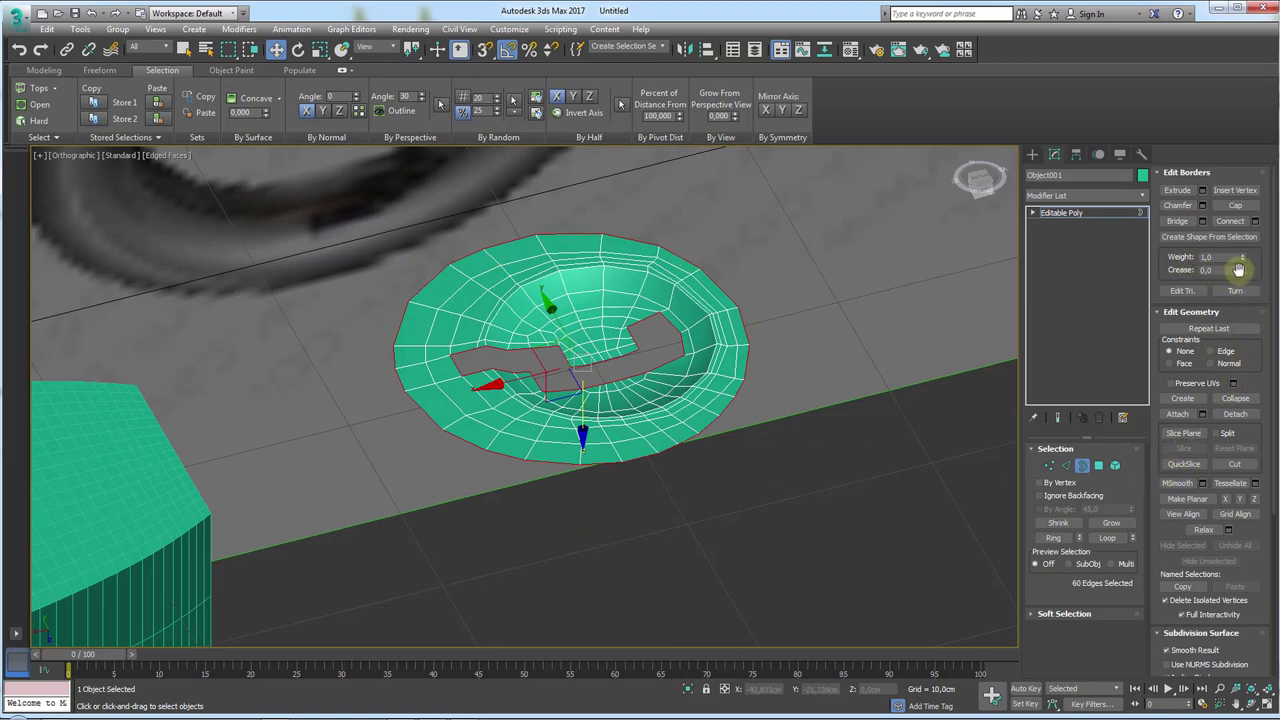
- Set the border's crease to 1.0 and extrude it down into the side wall
drag(1243, 270, 1249, 220)
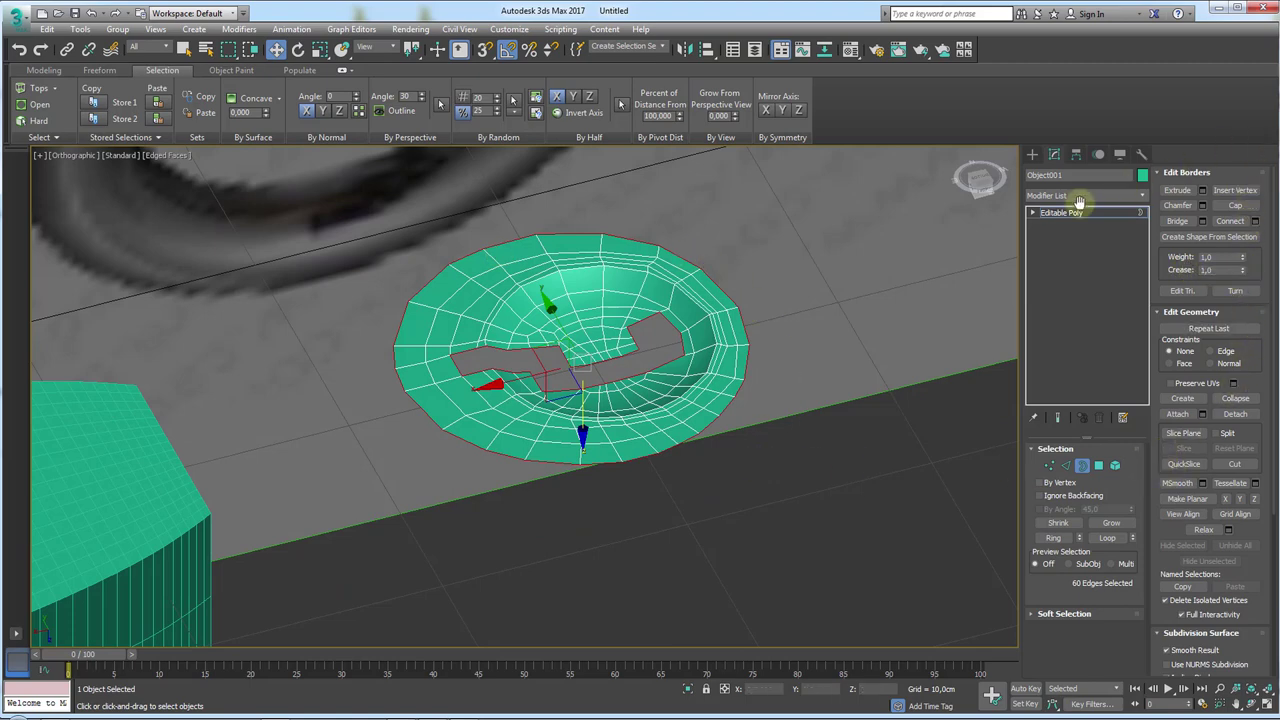
alt+middle_drag(747, 378, 570, 432)
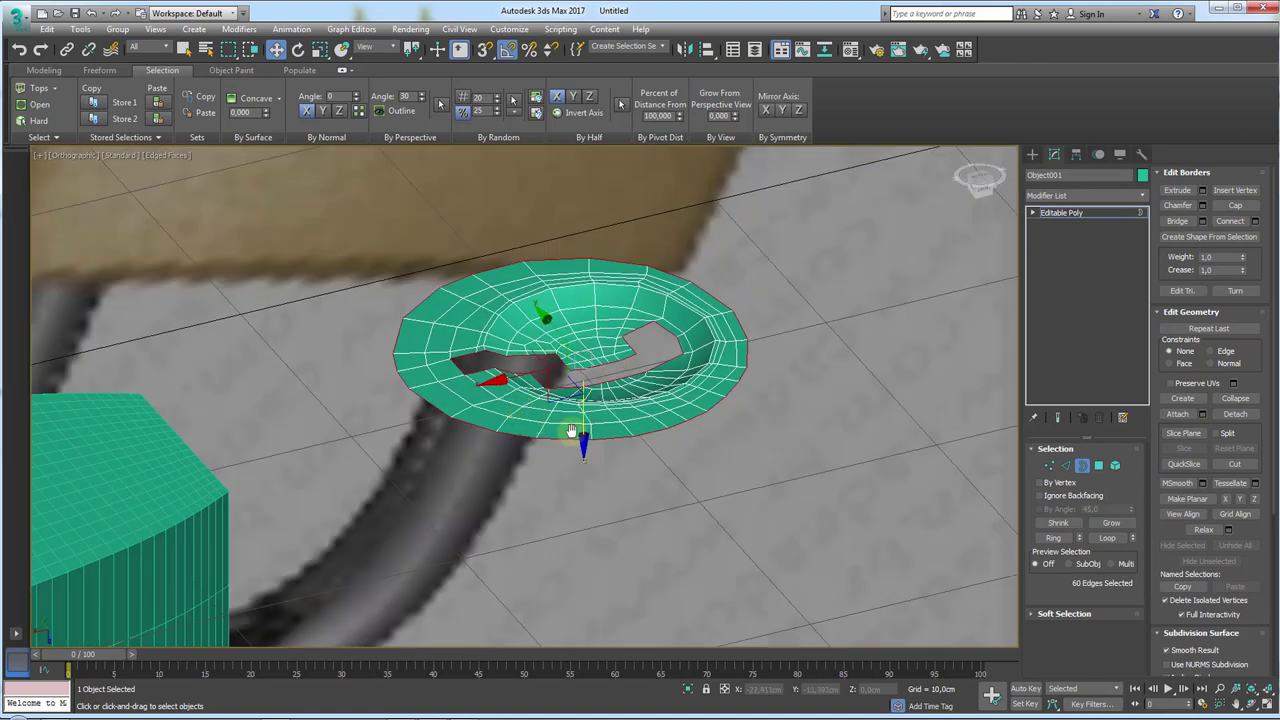
shift+drag(581, 428, 583, 553)
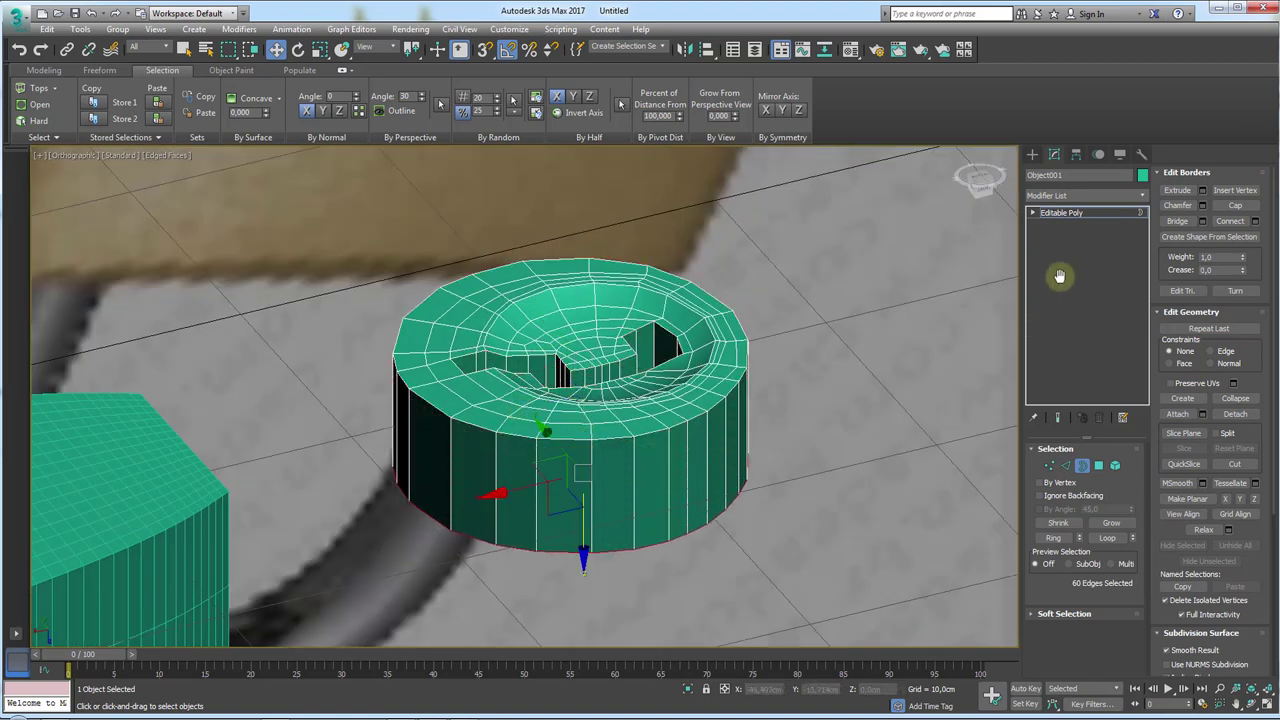
click(1058, 212)
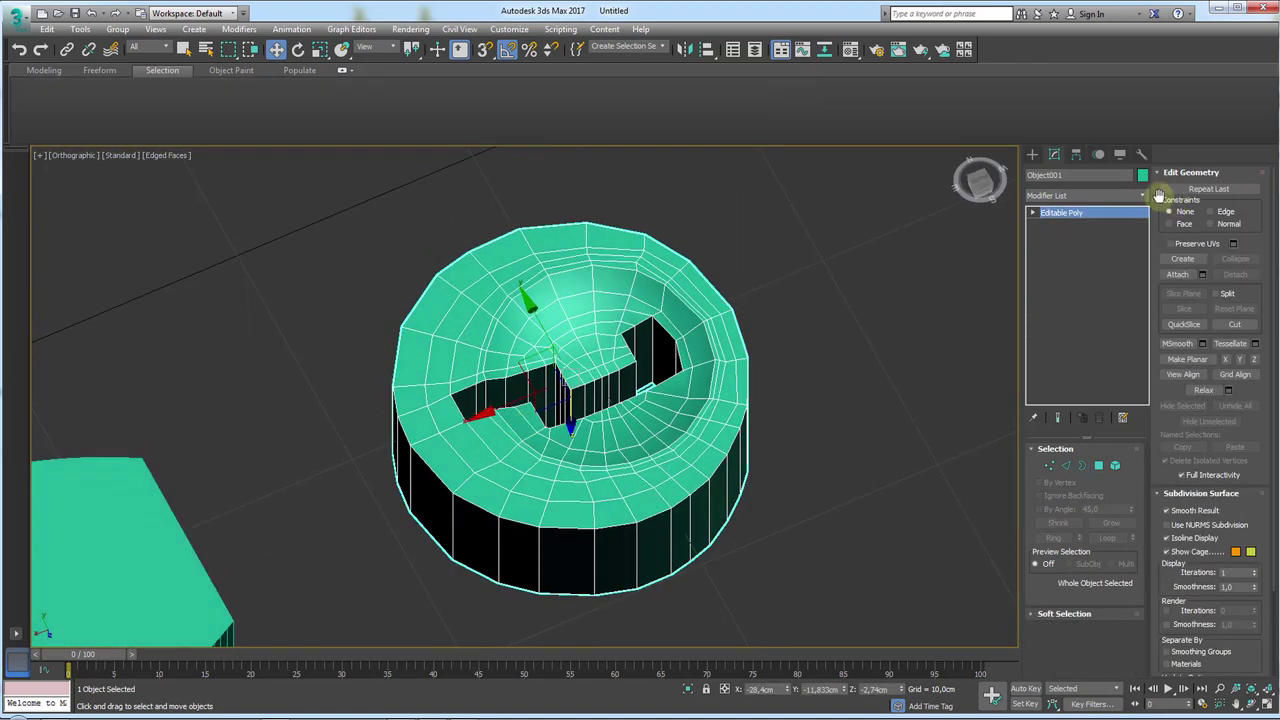
- Add a TurboSmooth modifier with 2 iterations and look down into the smoothed slot
click(1141, 192)
scroll(1115, 520, down, 8)
scroll(1100, 500, down, 5)
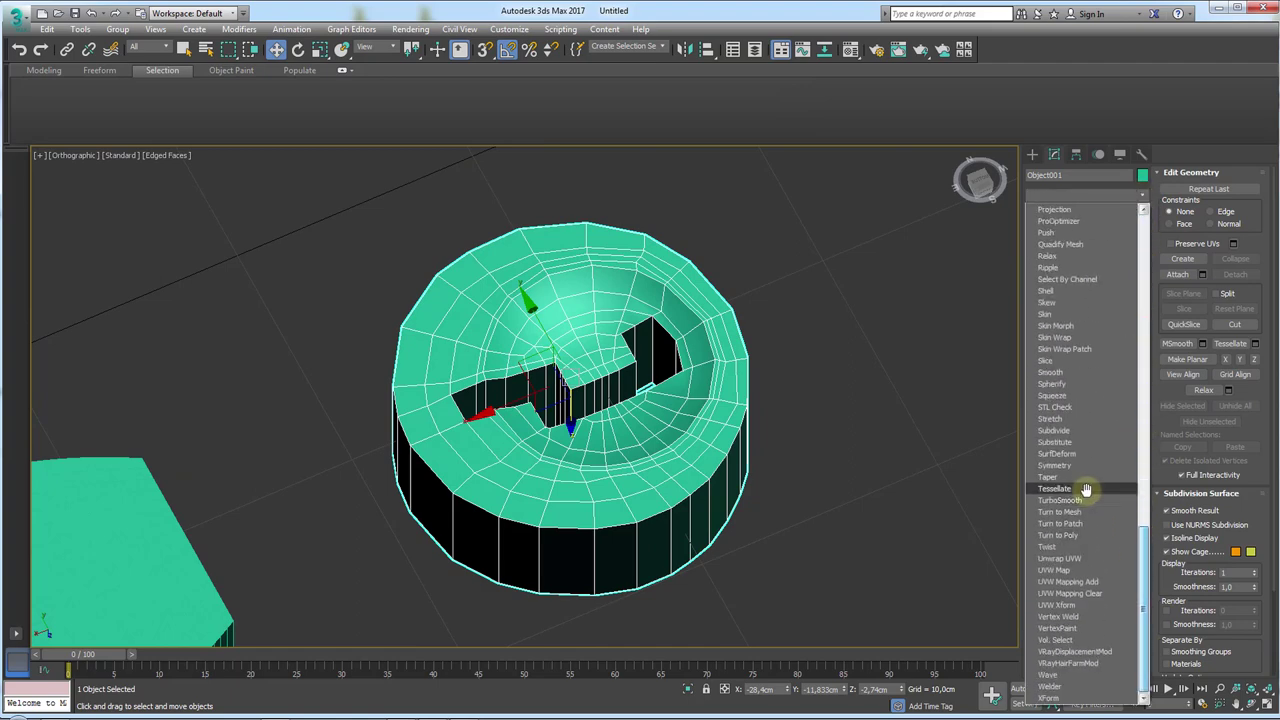
click(1068, 500)
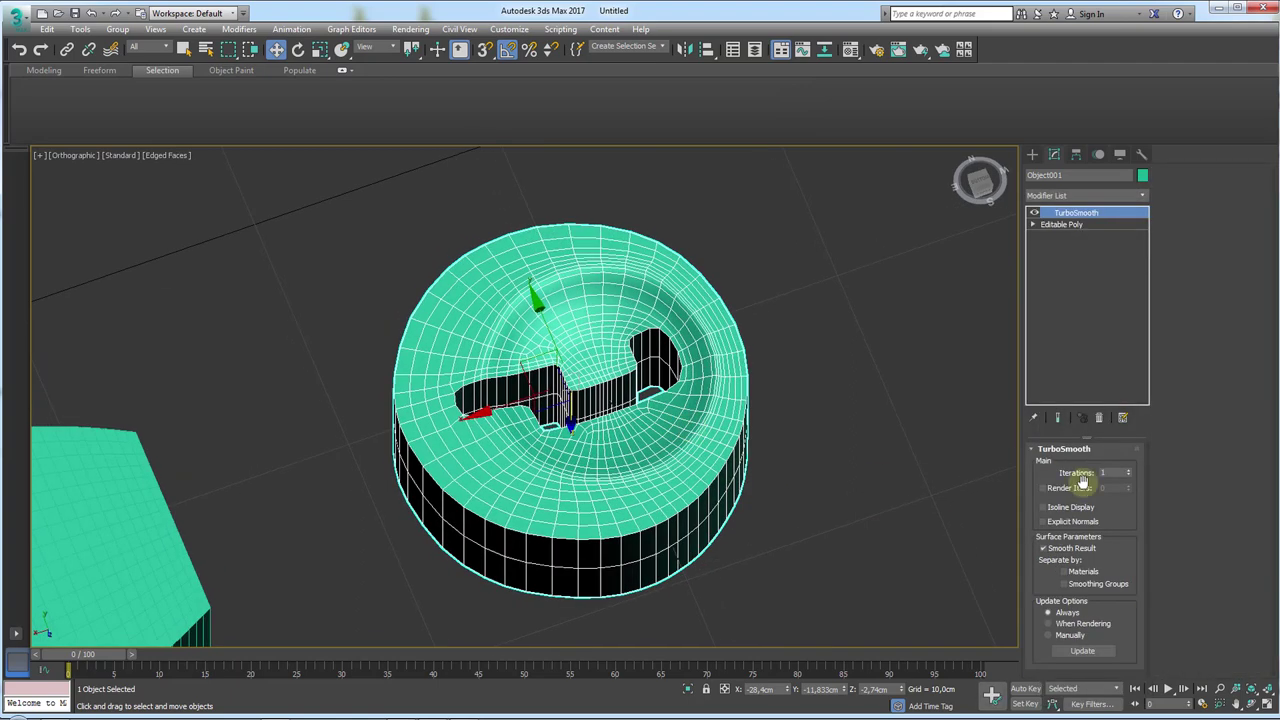
click(1127, 468)
mouse_move(699, 450)
alt+middle_down()
mouse_move(726, 491)
mouse_move(593, 441)
mouse_move(592, 375)
alt+middle_up()
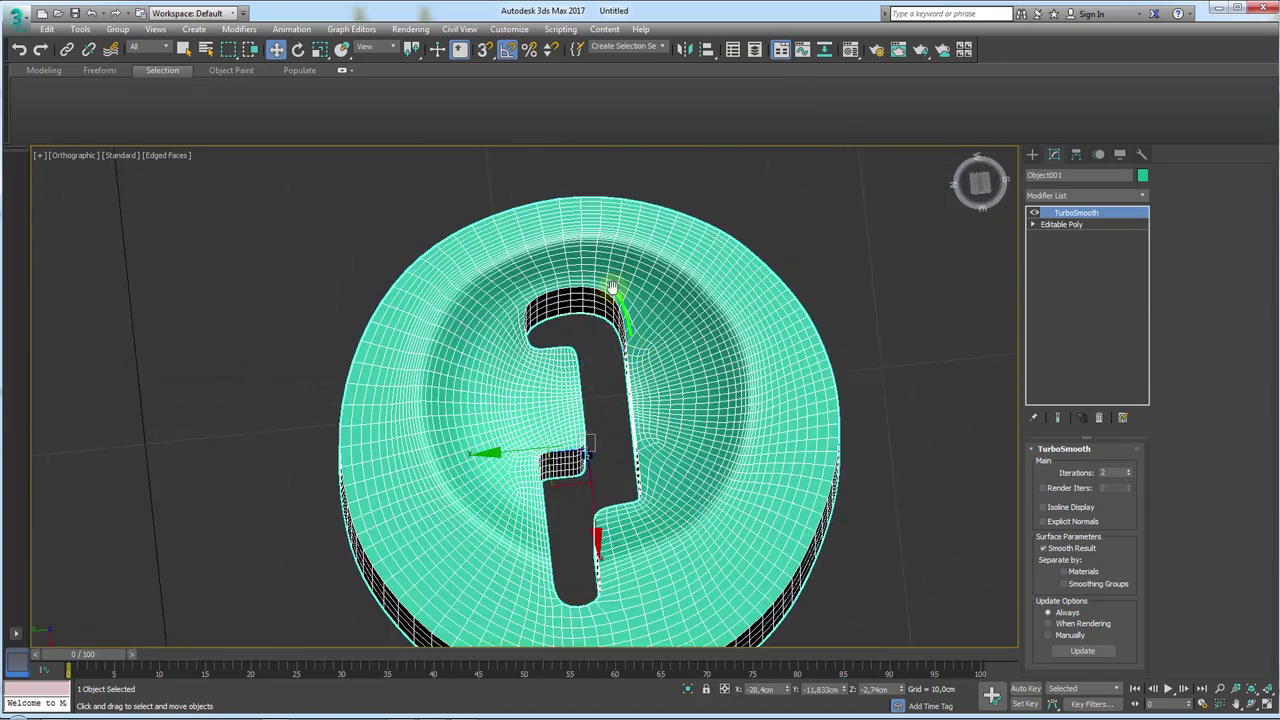
drag(533, 293, 576, 336)
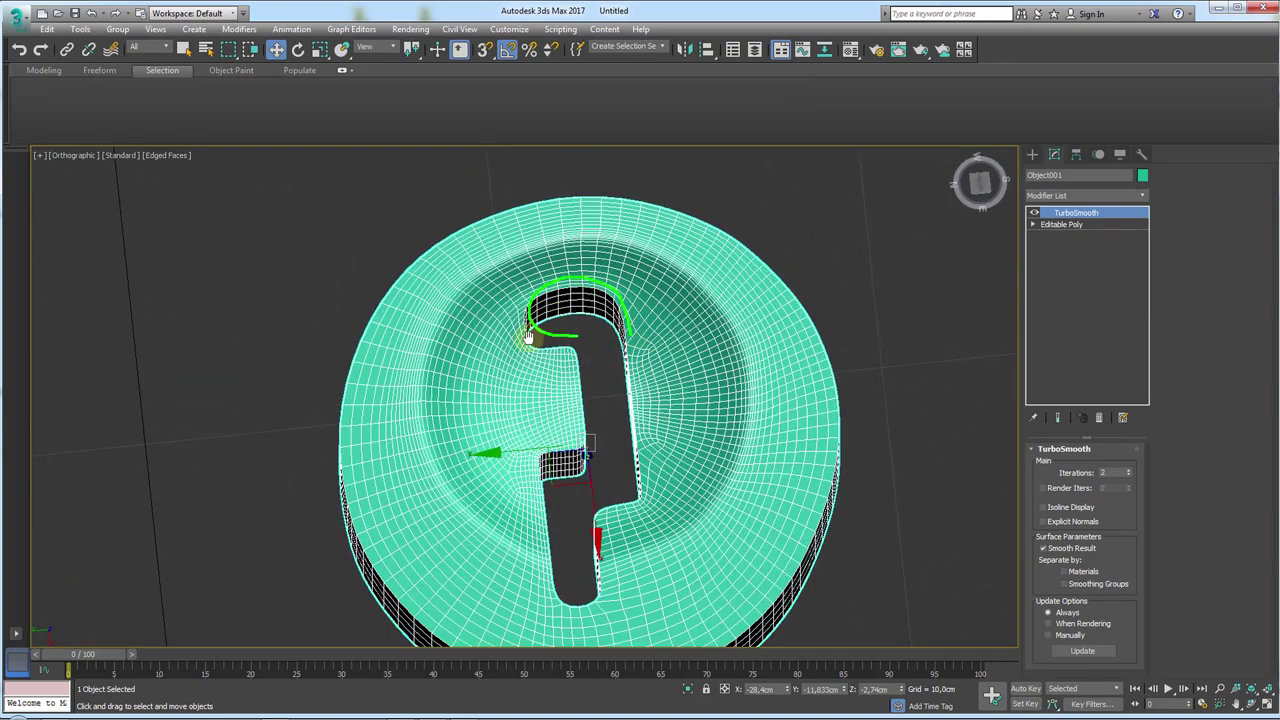
drag(612, 298, 614, 297)
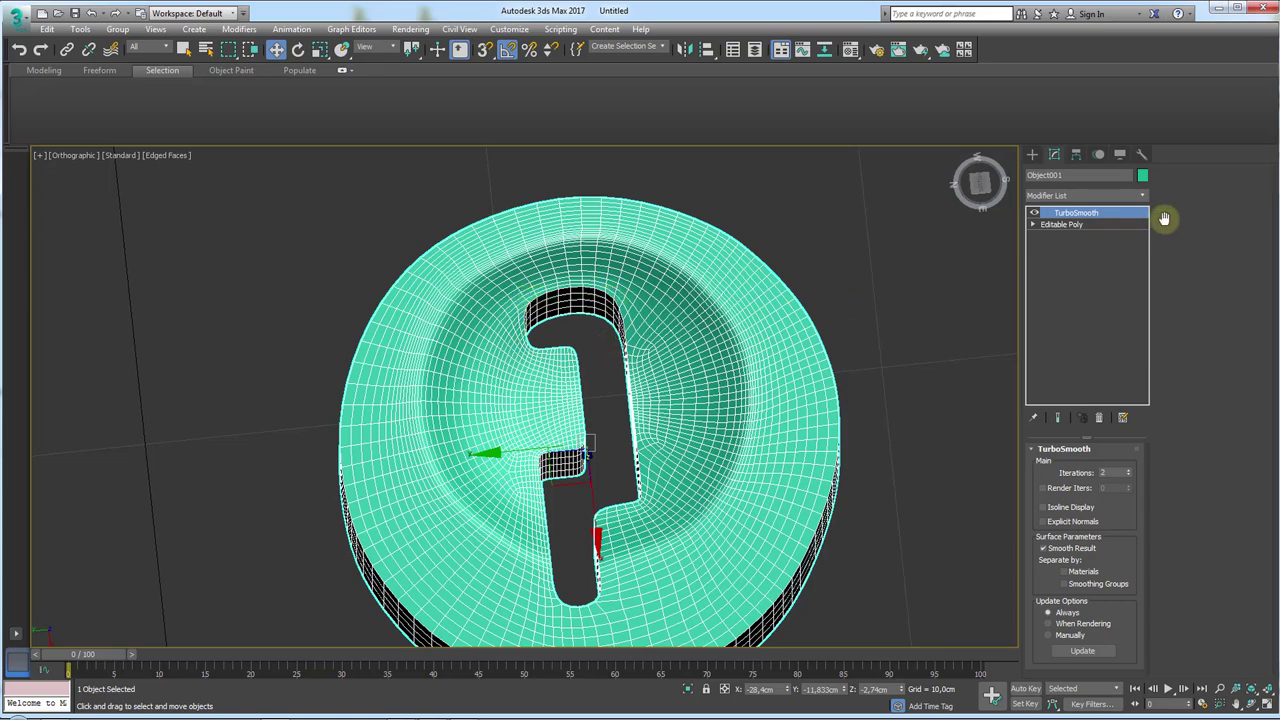
click(1060, 224)
- In Edge mode, select six vertical corner edges of the slot
click(1065, 465)
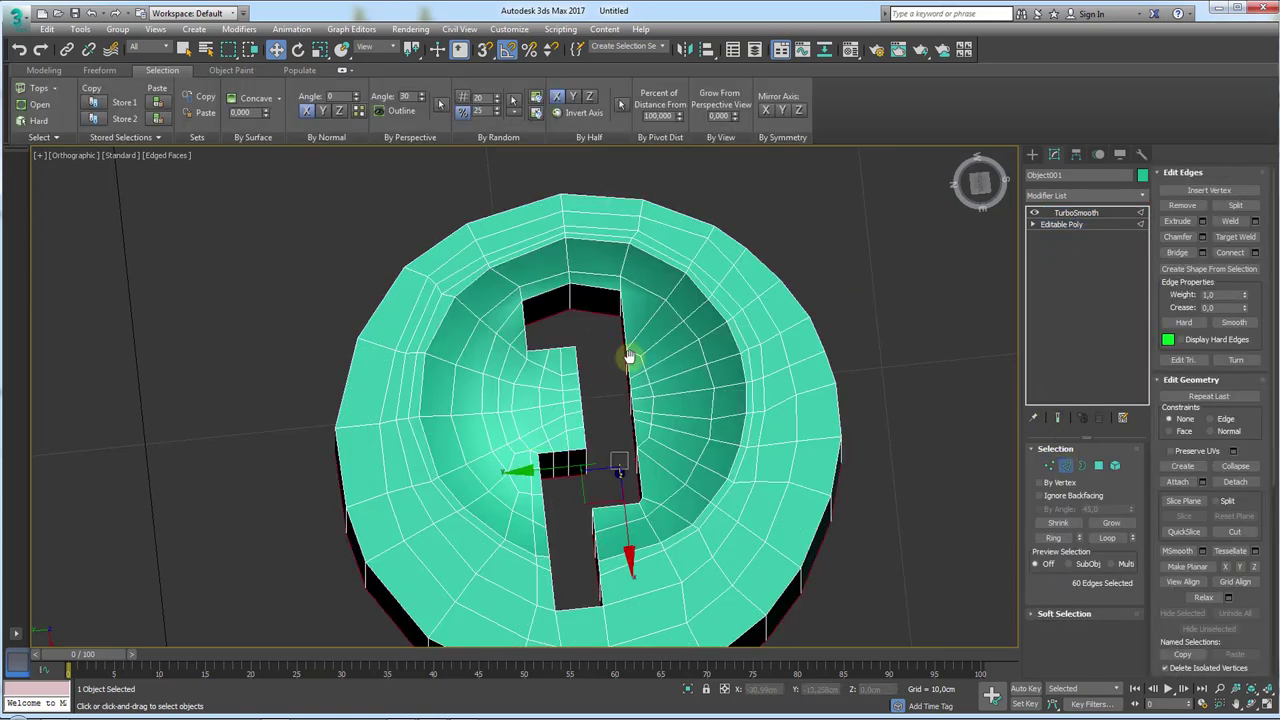
mouse_move(600, 330)
alt+middle_down()
mouse_move(600, 291)
mouse_move(700, 317)
alt+middle_up()
scroll(620, 310, up, 2)
click(637, 325)
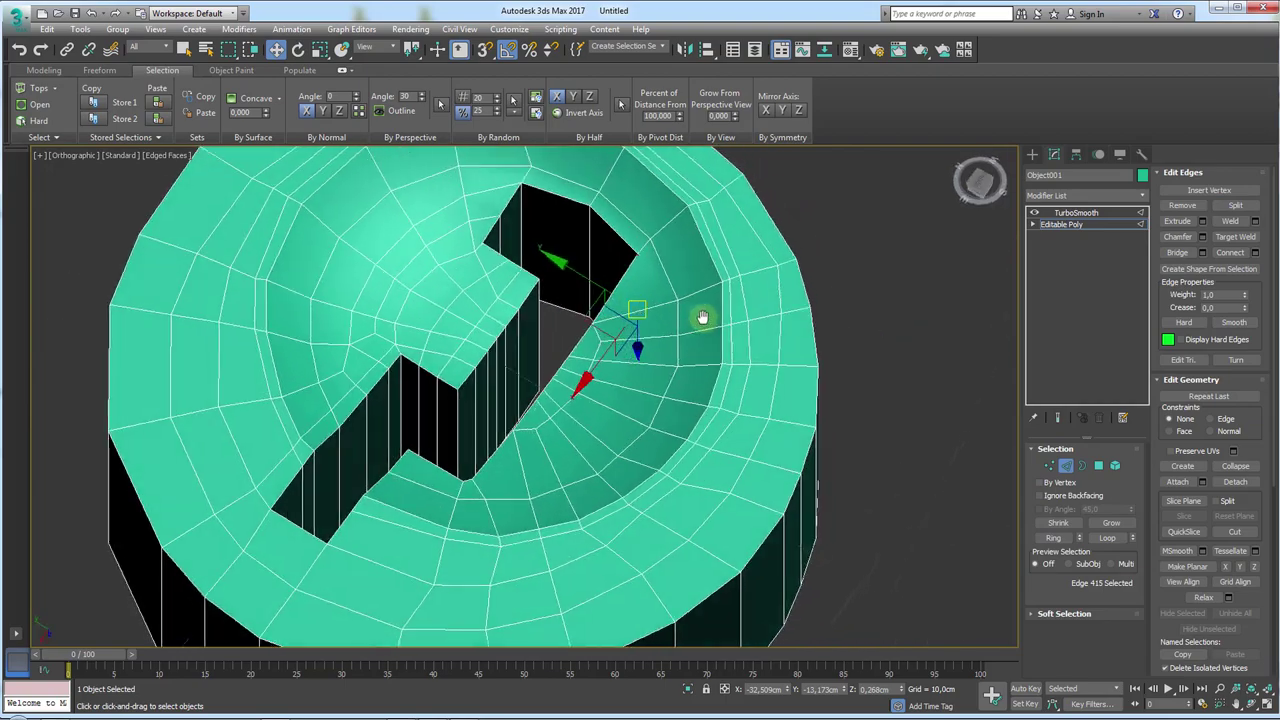
ctrl+click(537, 318)
ctrl+click(452, 422)
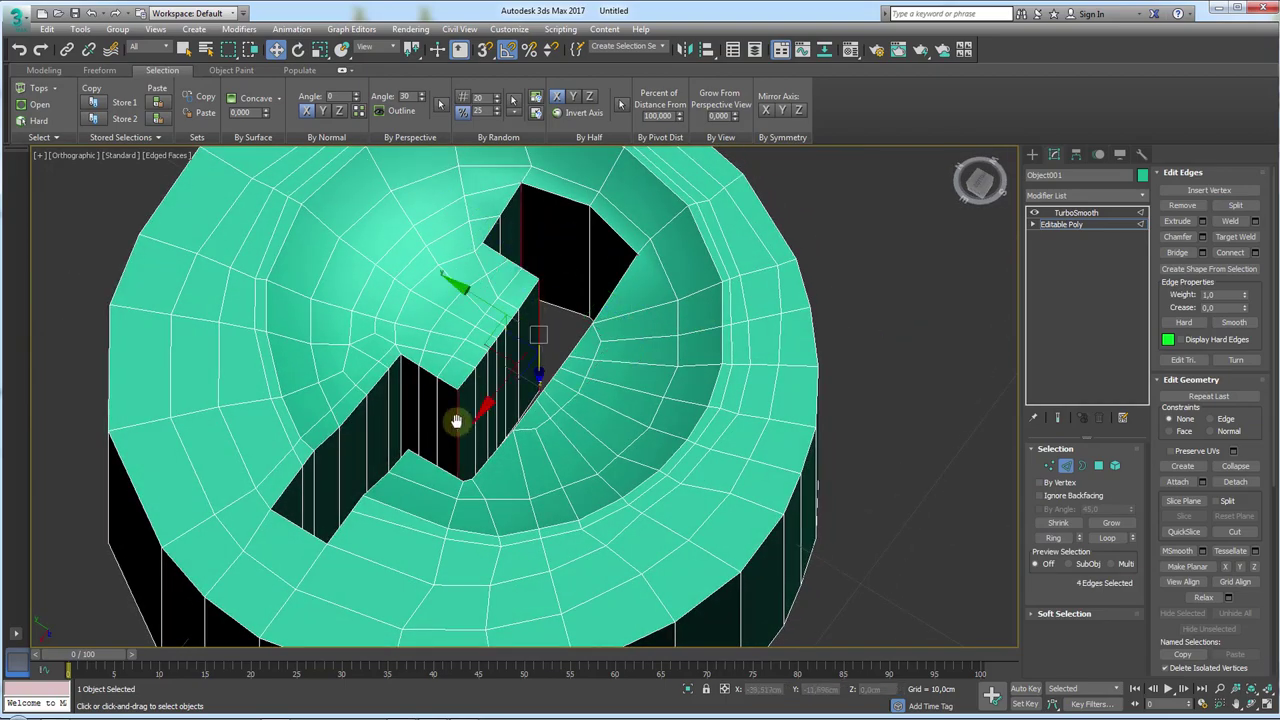
ctrl+click(401, 418)
mouse_move(401, 415)
alt+middle_down()
mouse_move(498, 389)
mouse_move(646, 423)
mouse_move(643, 383)
mouse_move(557, 318)
alt+middle_up()
ctrl+click(573, 306)
- Add the remaining slot corner edges to the selection from closer angles
scroll(514, 243, up, 3)
mouse_move(514, 243)
alt+middle_down()
mouse_move(591, 409)
mouse_move(680, 391)
alt+middle_up()
ctrl+click(683, 261)
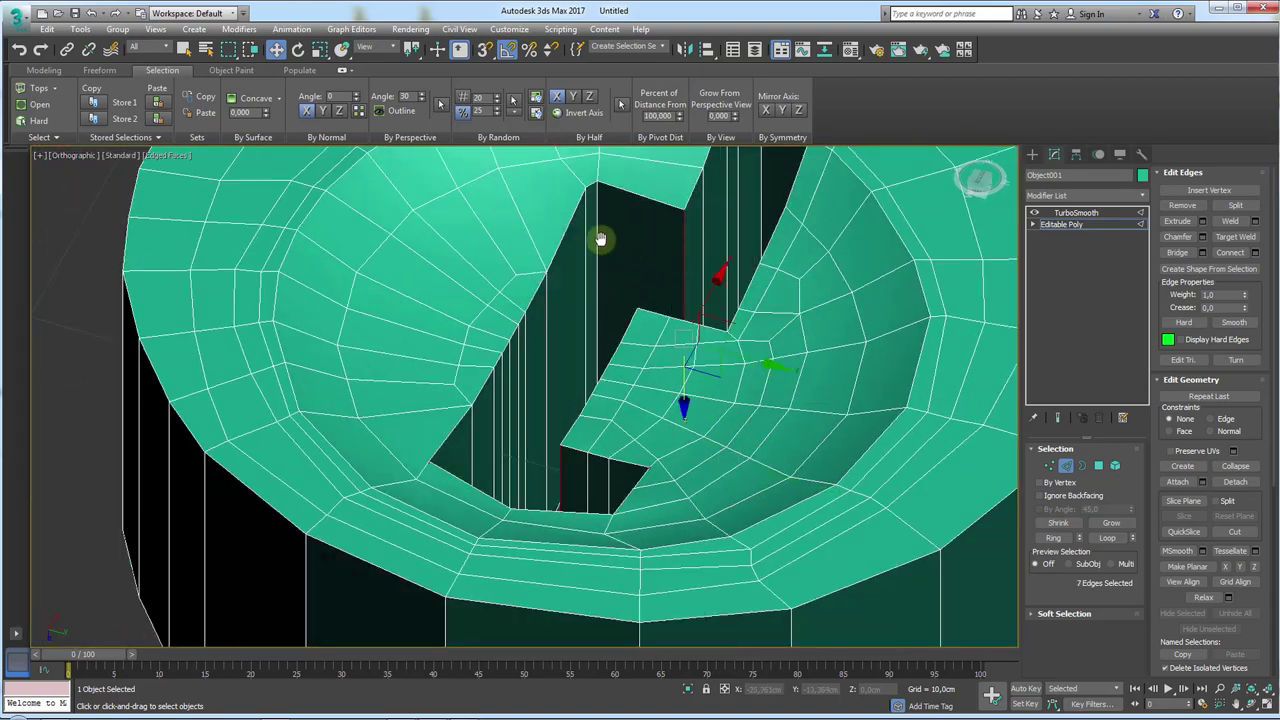
ctrl+click(597, 240)
mouse_move(597, 240)
alt+middle_down()
mouse_move(763, 249)
mouse_move(817, 294)
mouse_move(883, 271)
mouse_move(754, 306)
mouse_move(620, 297)
mouse_move(627, 243)
mouse_move(609, 529)
mouse_move(712, 436)
alt+middle_up()
ctrl+click(719, 428)
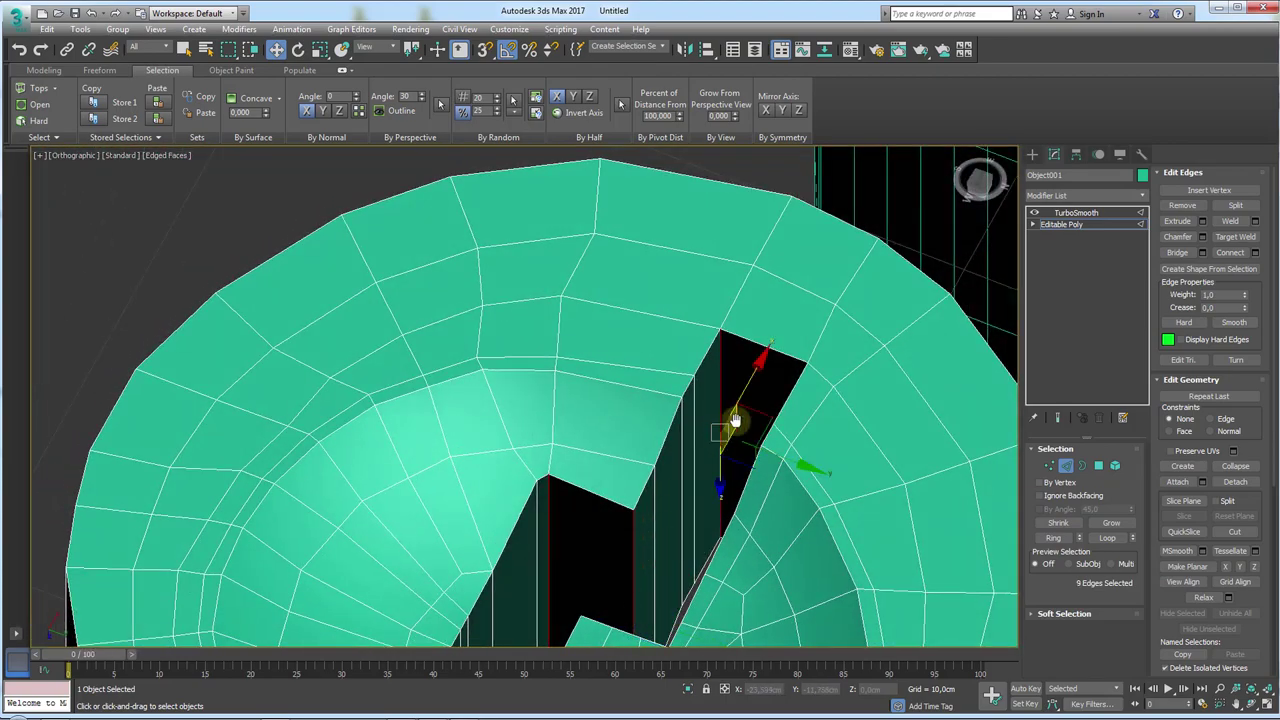
ctrl+click(680, 448)
mouse_move(680, 448)
alt+middle_down()
mouse_move(640, 463)
mouse_move(527, 463)
alt+middle_up()
middle_drag(390, 497, 806, 349)
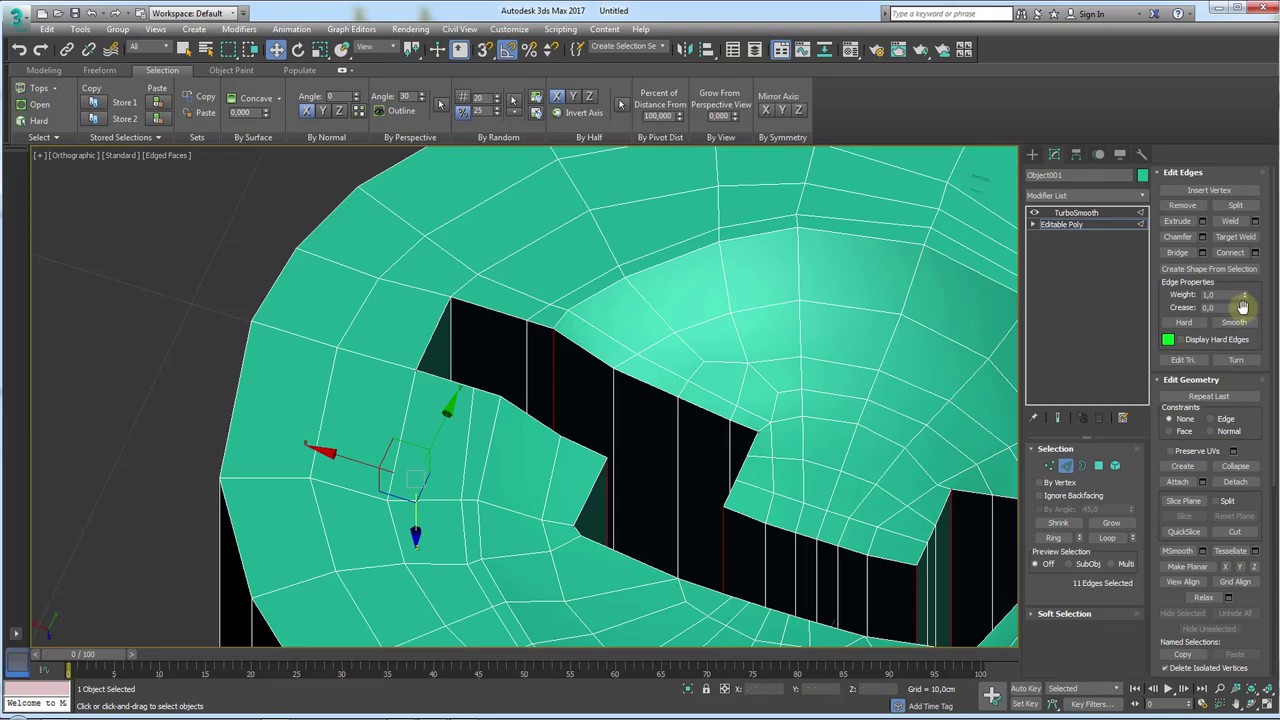
click(1072, 224)
- Orbit around the TurboSmooth result, then select the slot's vertical corner edge on the base mesh
click(1080, 212)
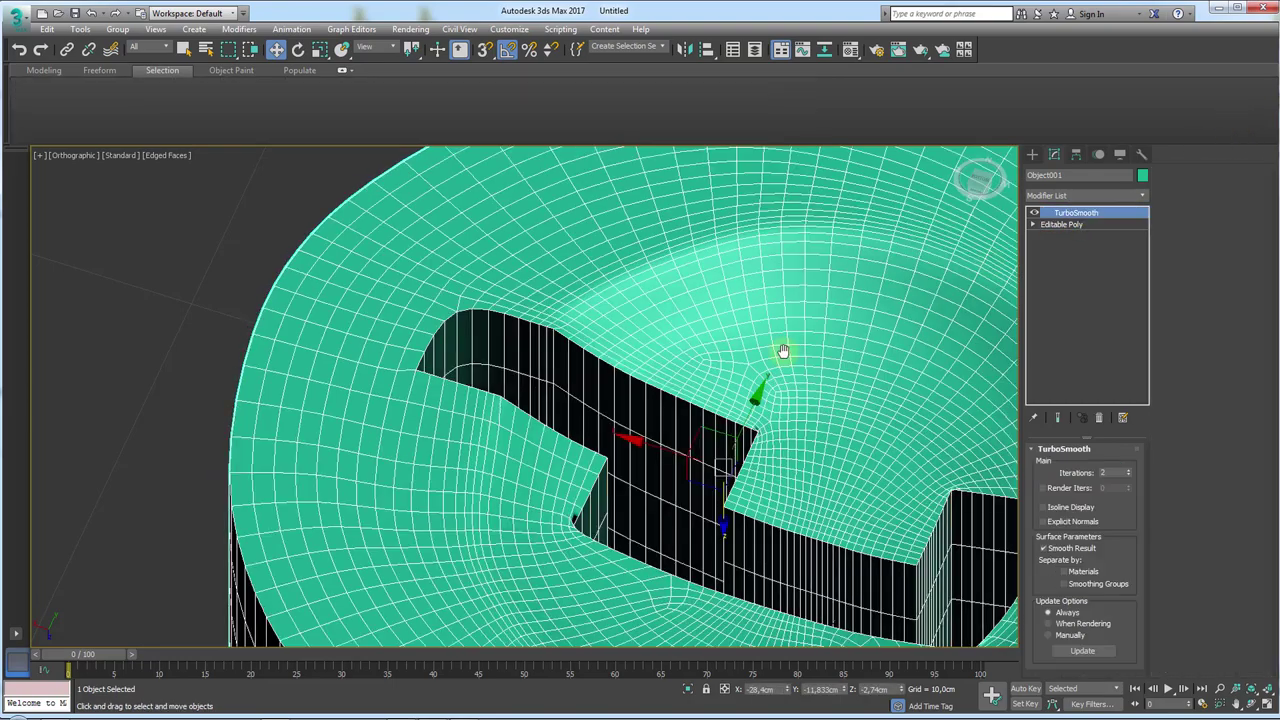
scroll(780, 351, down, 5)
mouse_move(780, 351)
alt+middle_down()
mouse_move(651, 371)
mouse_move(585, 438)
mouse_move(606, 457)
mouse_move(663, 429)
mouse_move(551, 366)
mouse_move(921, 246)
alt+middle_up()
scroll(551, 366, up, 5)
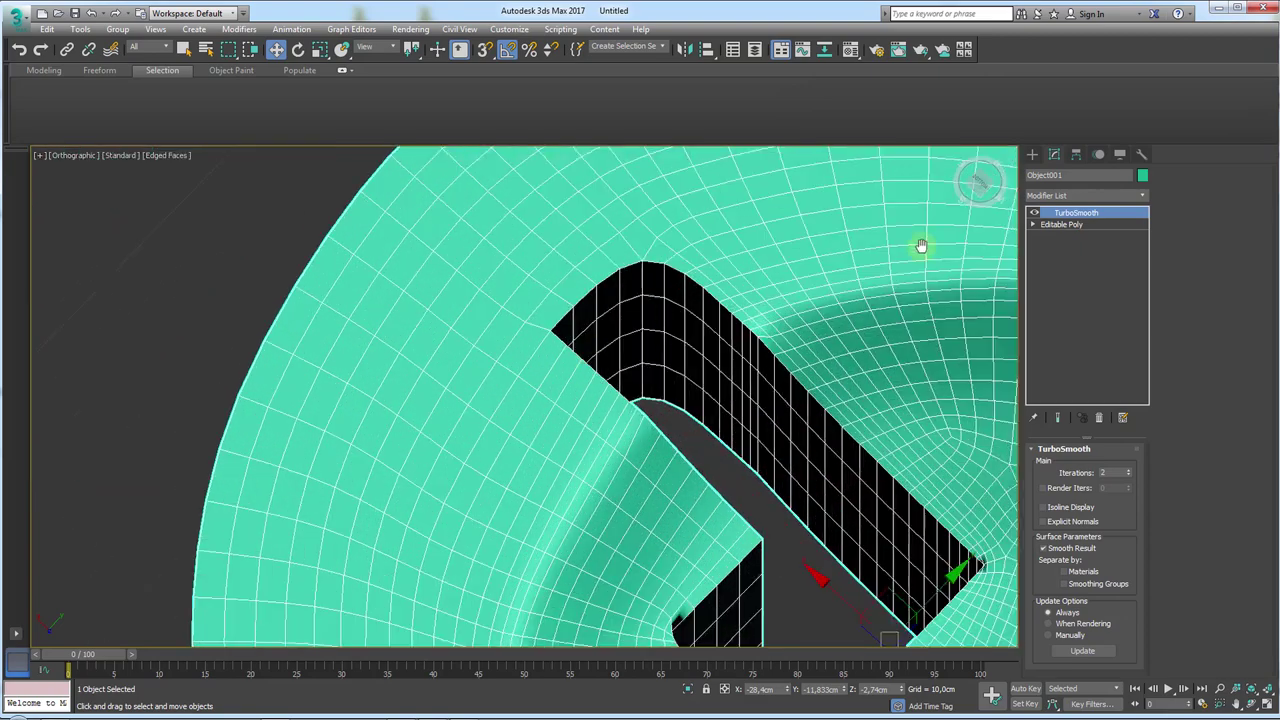
click(1060, 224)
key(2)
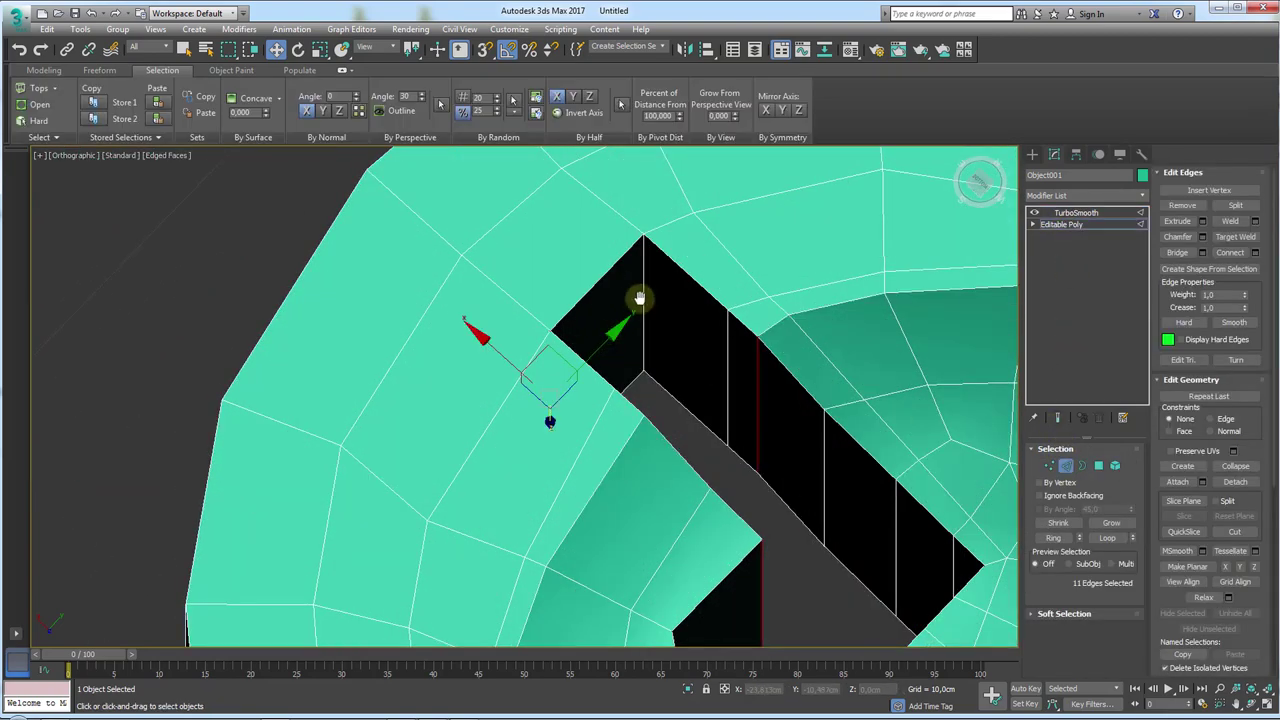
click(644, 292)
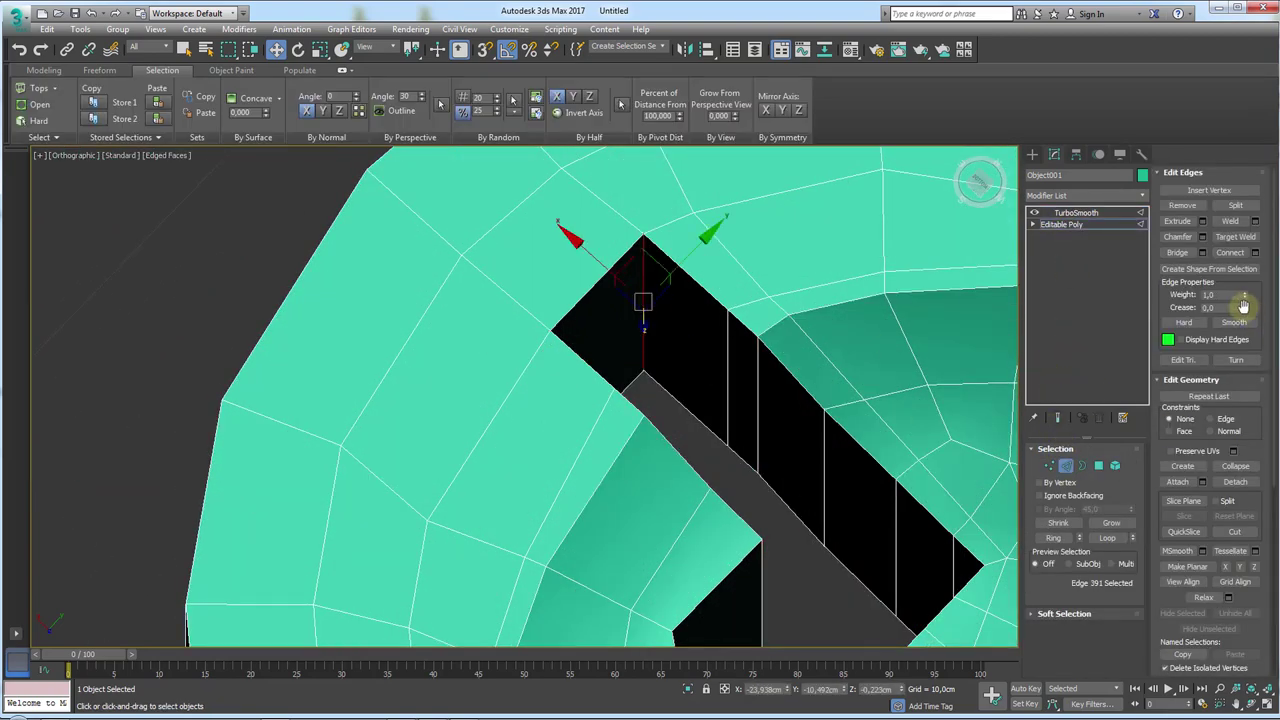
- Inspect the smoothed cap from above with wire edges hidden (F4), then return to the edged base mesh
click(1075, 213)
scroll(538, 405, down, 10)
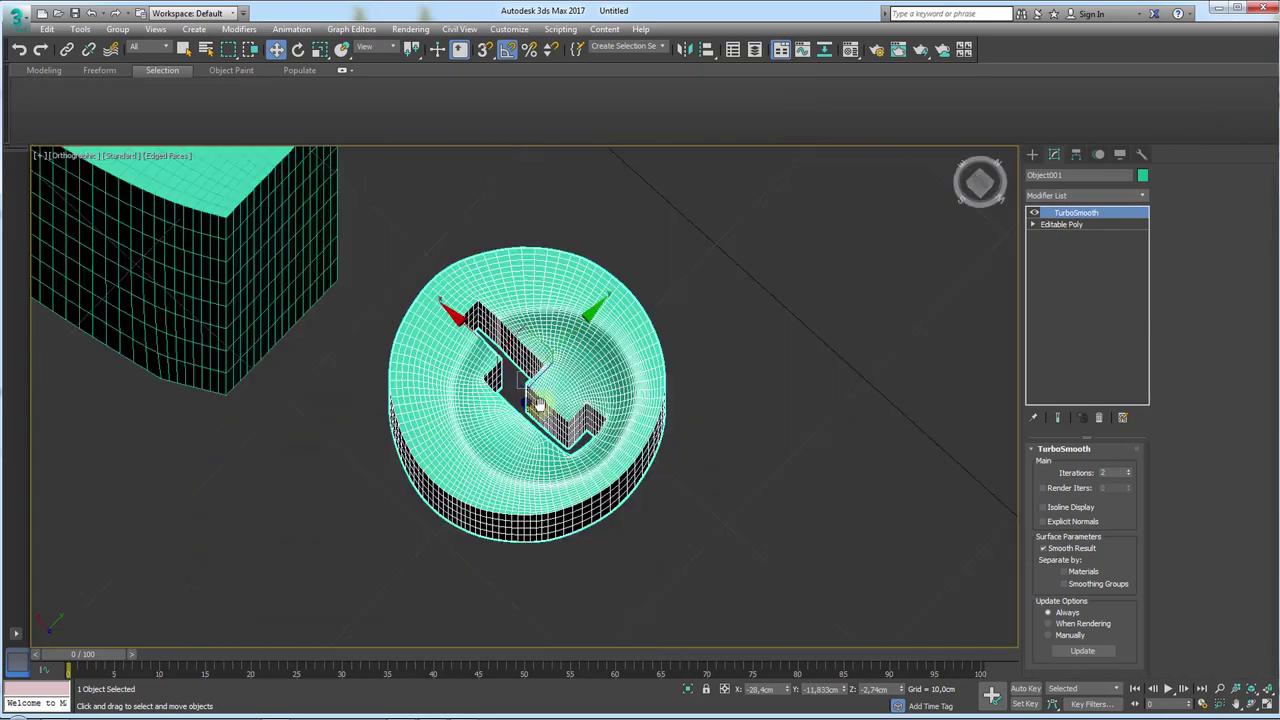
mouse_move(538, 405)
alt+middle_down()
mouse_move(683, 454)
mouse_move(607, 353)
alt+middle_up()
key(F4)
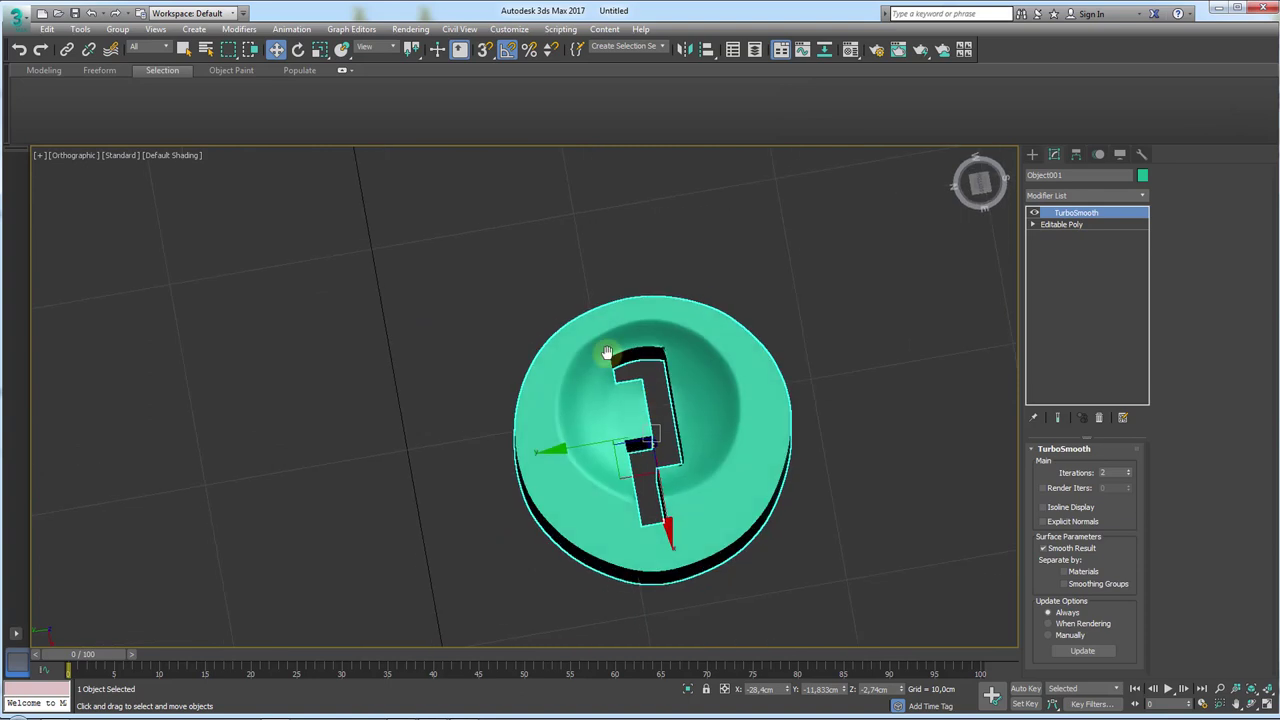
scroll(607, 353, up, 5)
scroll(691, 366, up, 5)
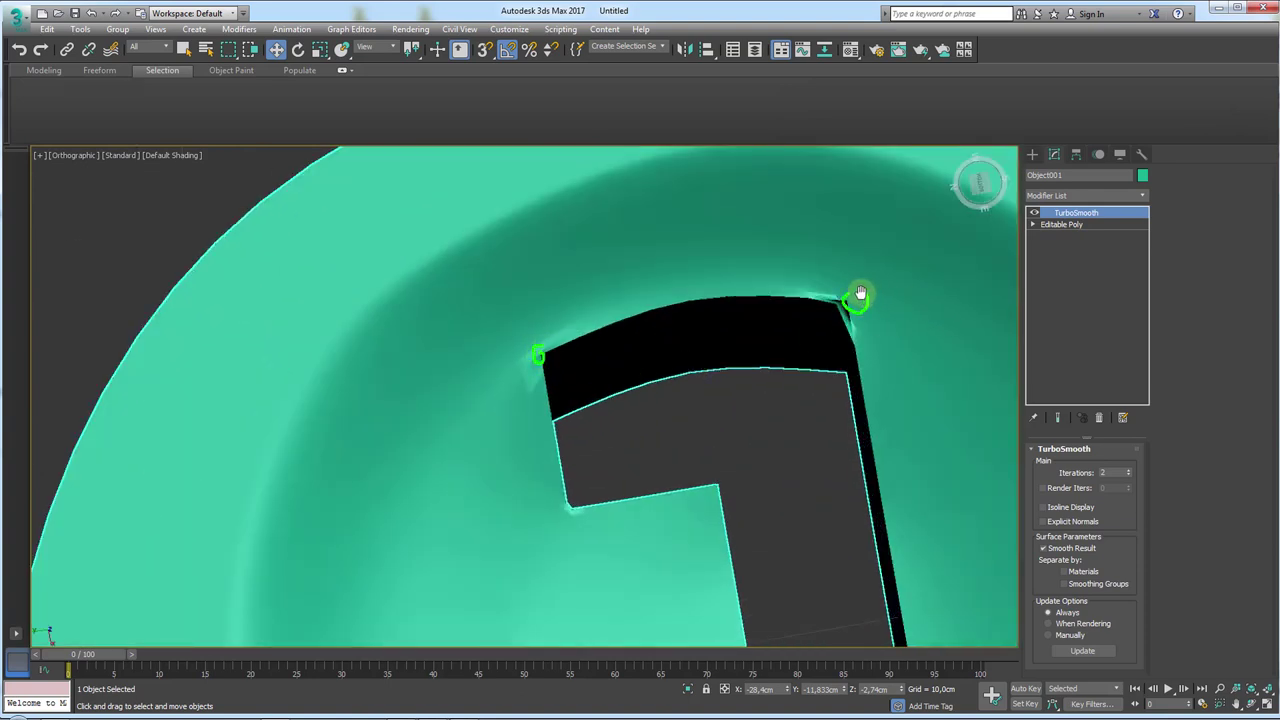
click(1062, 224)
mouse_move(826, 385)
middle_down()
mouse_move(828, 422)
mouse_move(743, 443)
mouse_move(763, 457)
middle_up()
key(F4)
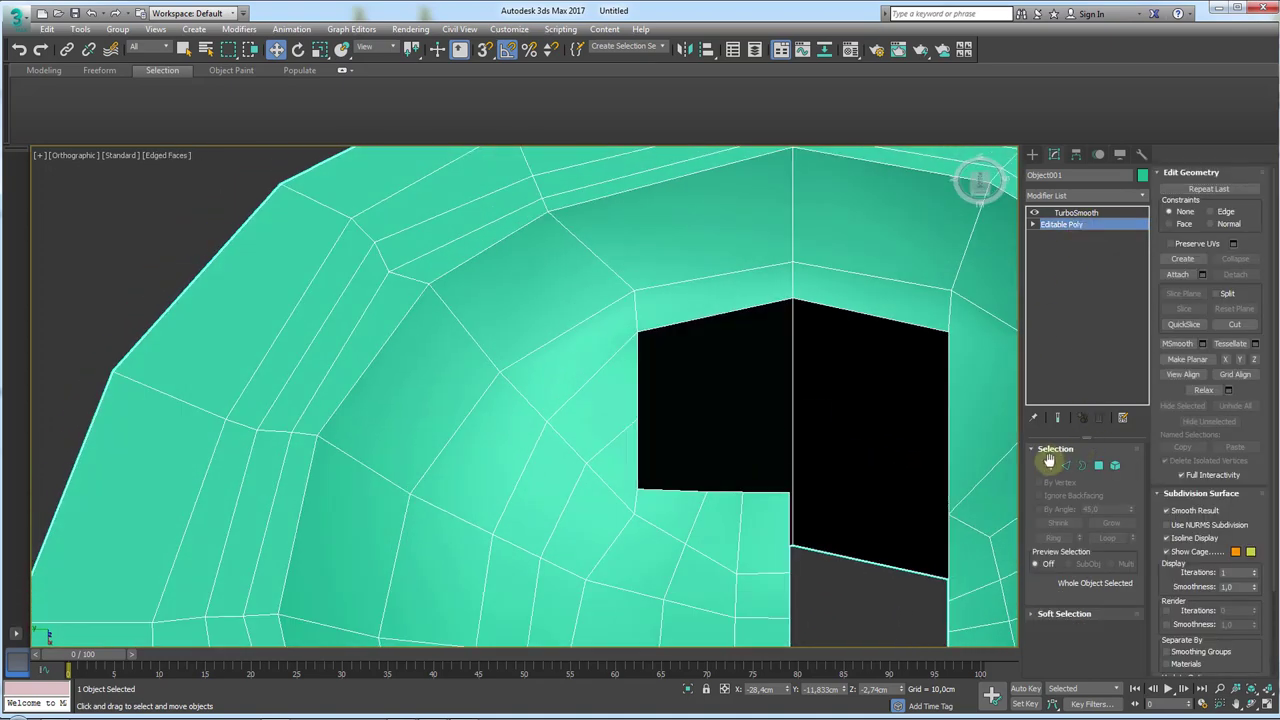
- Edge-slide the slot's top-left corner vertex upward and the next corner vertex right and down
click(1049, 464)
click(633, 290)
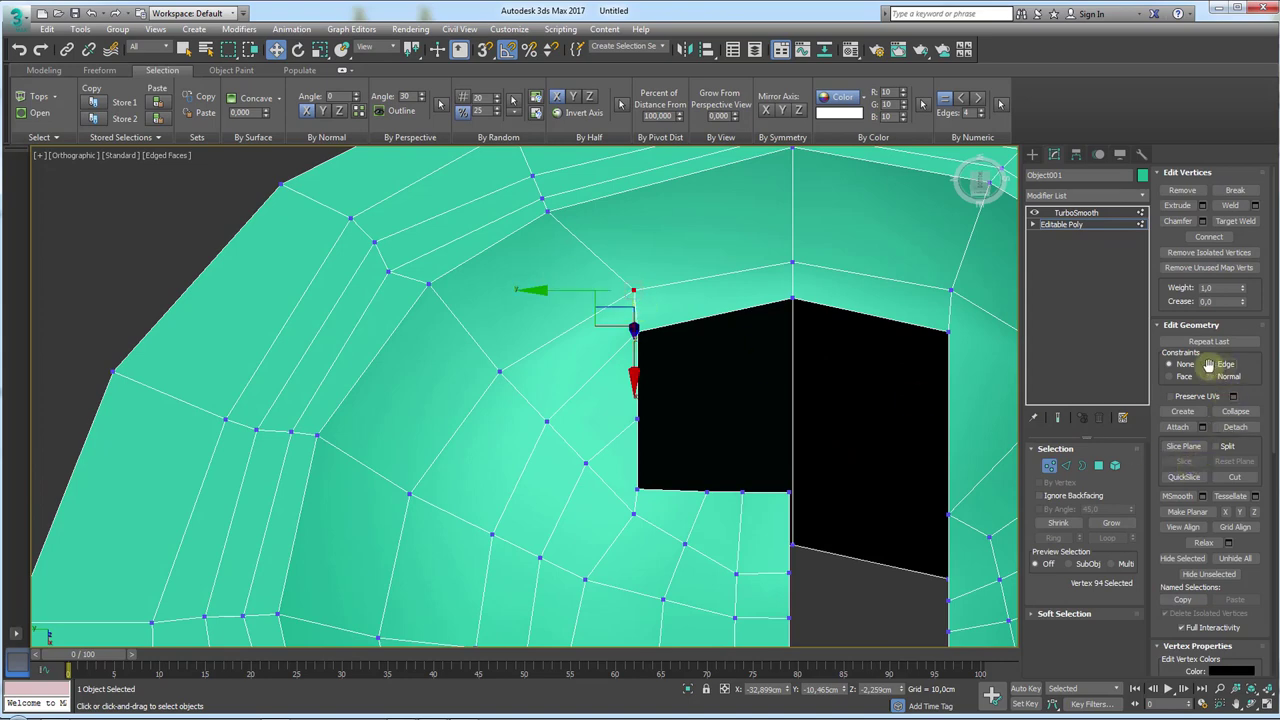
mouse_move(582, 331)
mouse_down()
mouse_move(569, 329)
mouse_move(563, 297)
mouse_move(584, 333)
mouse_up()
alt+middle_drag(597, 325, 584, 344)
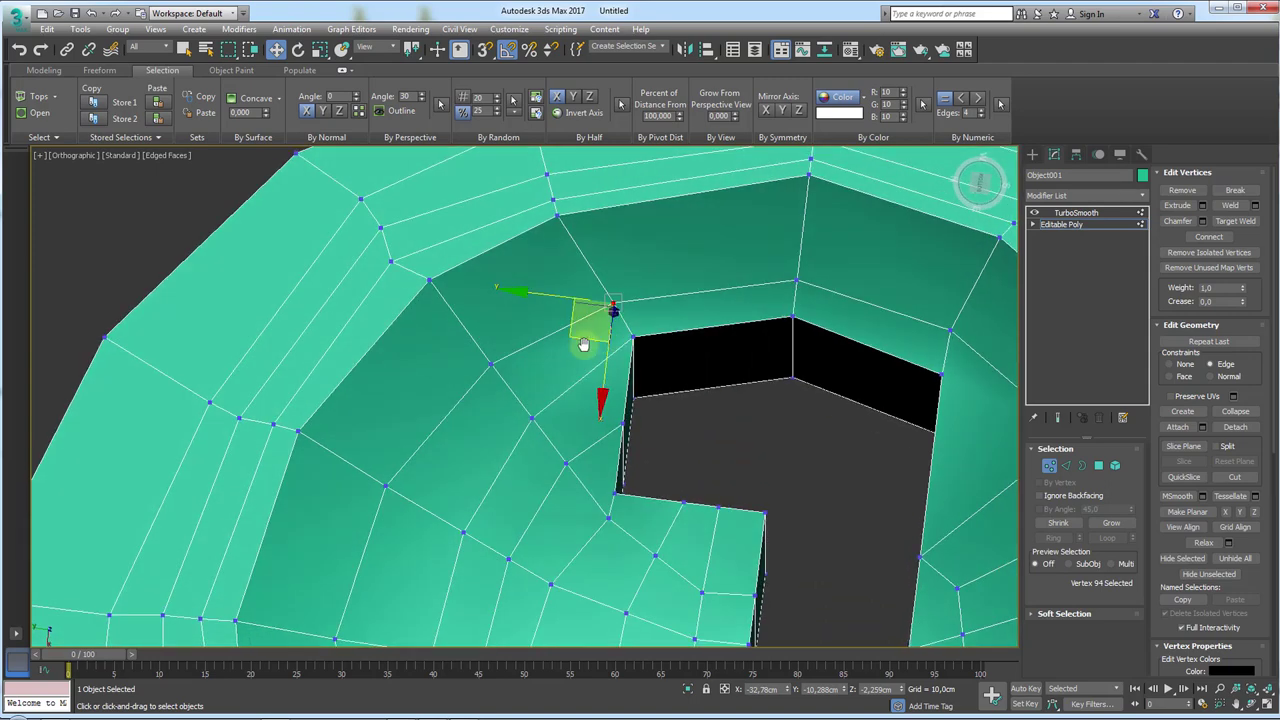
drag(577, 336, 565, 318)
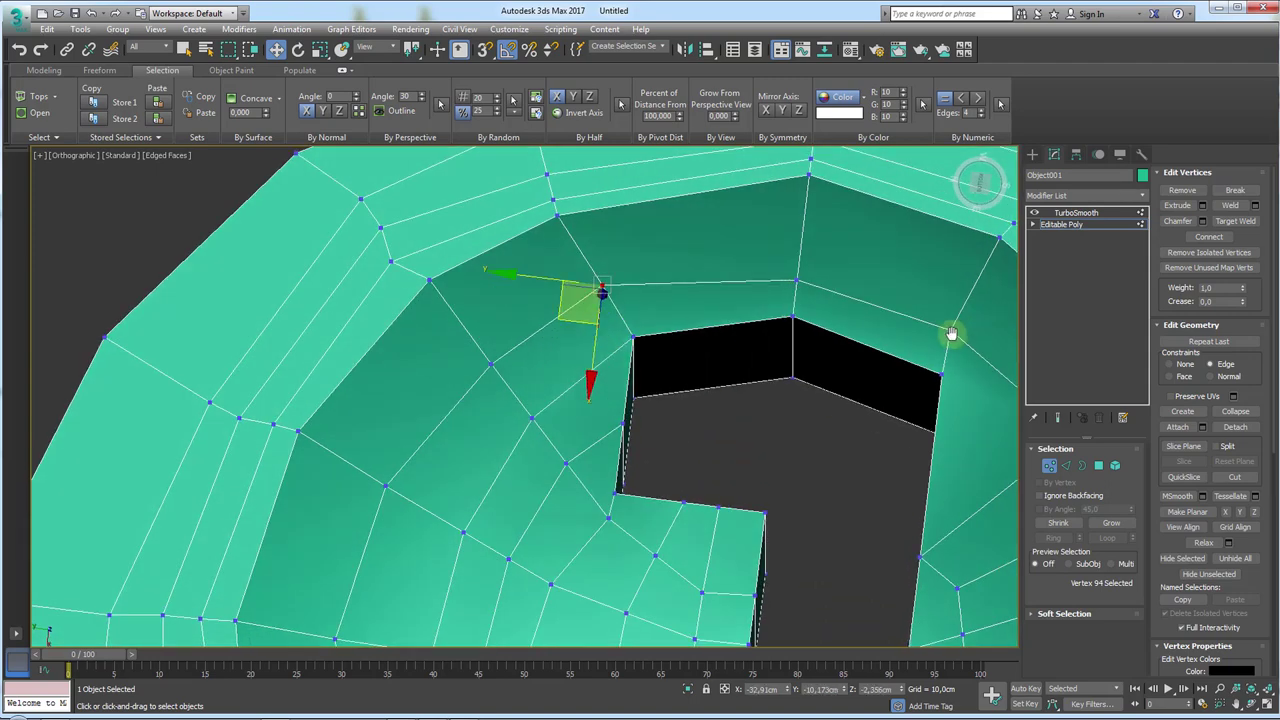
click(951, 333)
middle_drag(951, 333, 811, 333)
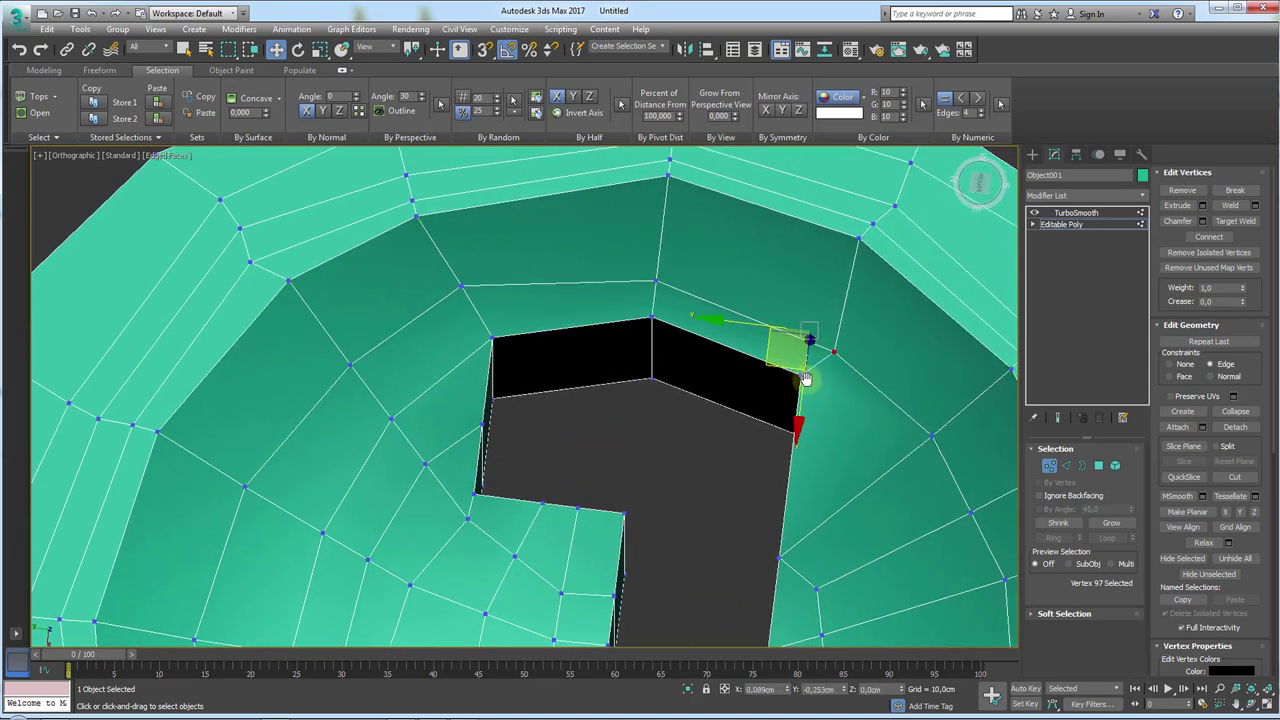
mouse_move(810, 375)
mouse_down()
mouse_move(826, 374)
mouse_move(798, 388)
mouse_move(814, 369)
mouse_move(845, 382)
mouse_move(831, 370)
mouse_up()
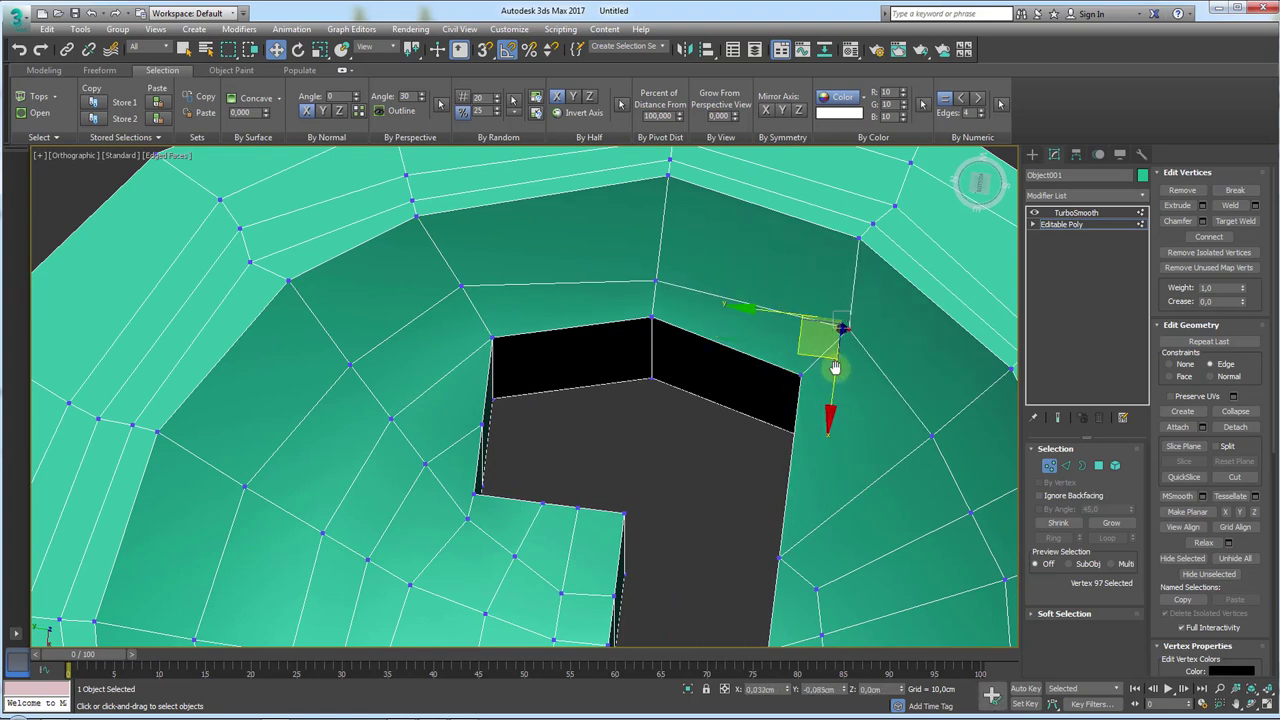
- Slide the vertex above the slot's inner corner along its edge, then preview the TurboSmooth result
click(656, 275)
drag(648, 335, 662, 318)
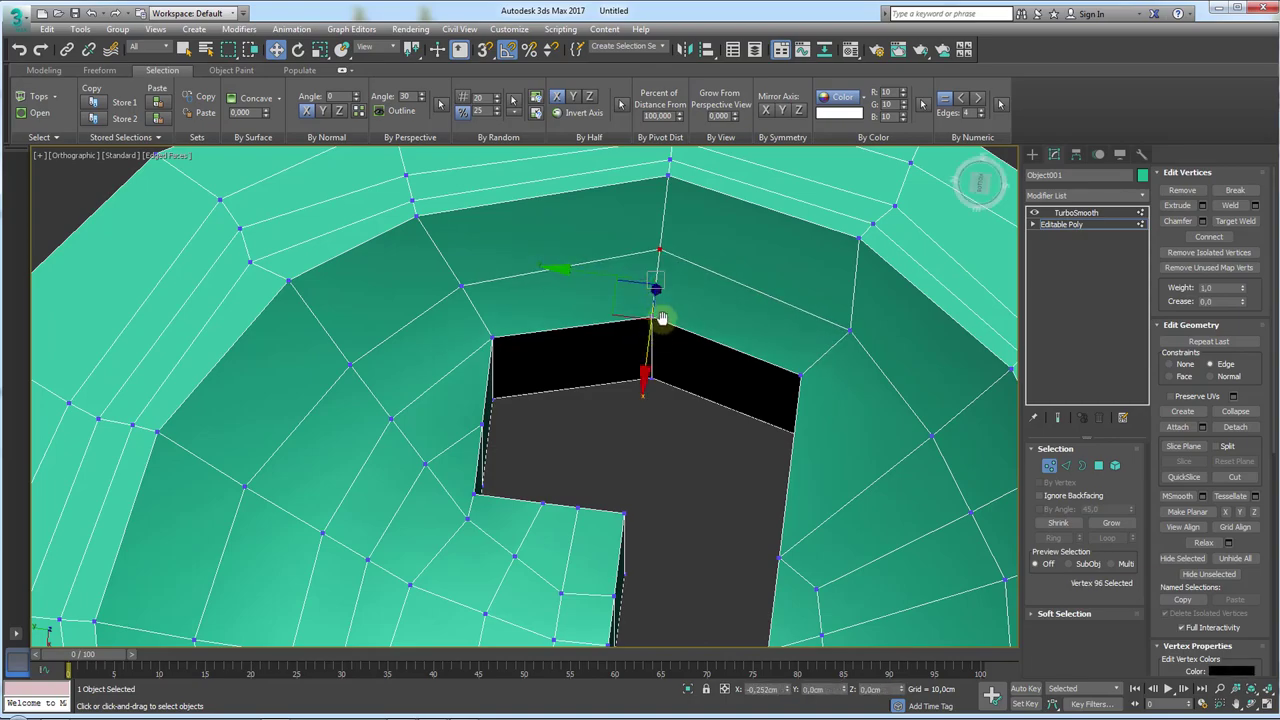
click(1063, 212)
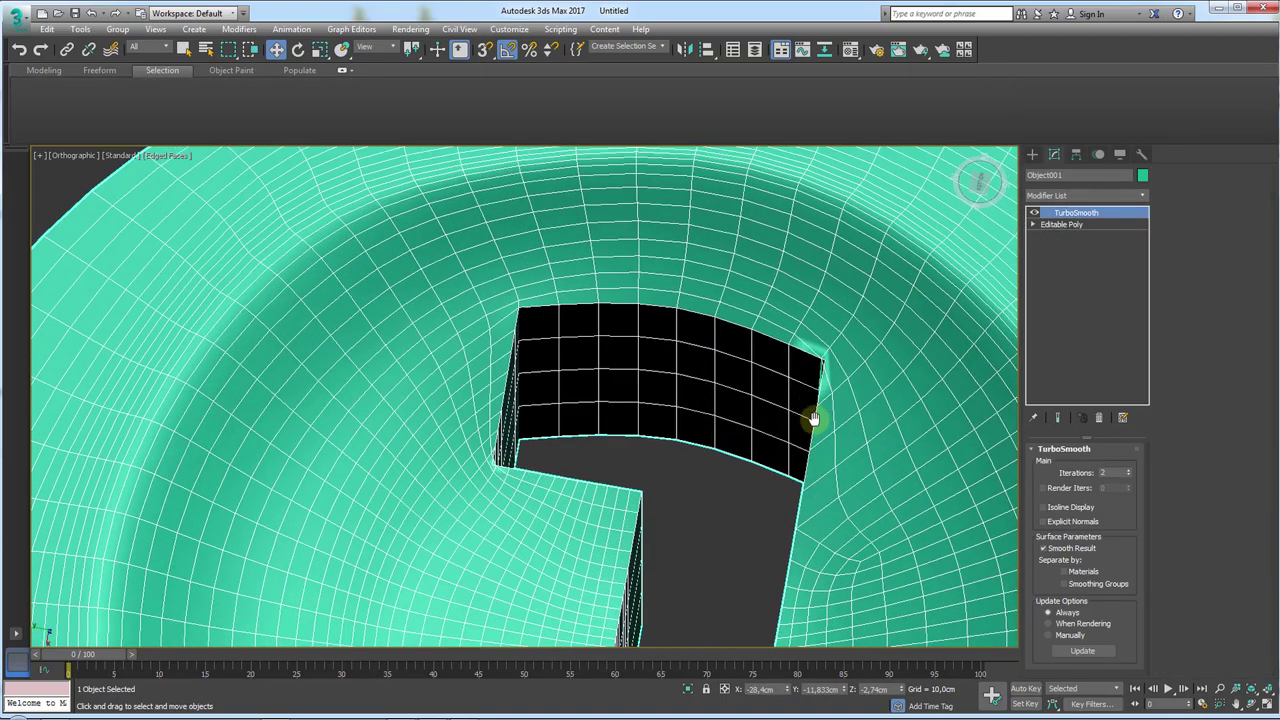
middle_drag(813, 418, 789, 345)
middle_drag(441, 308, 475, 327)
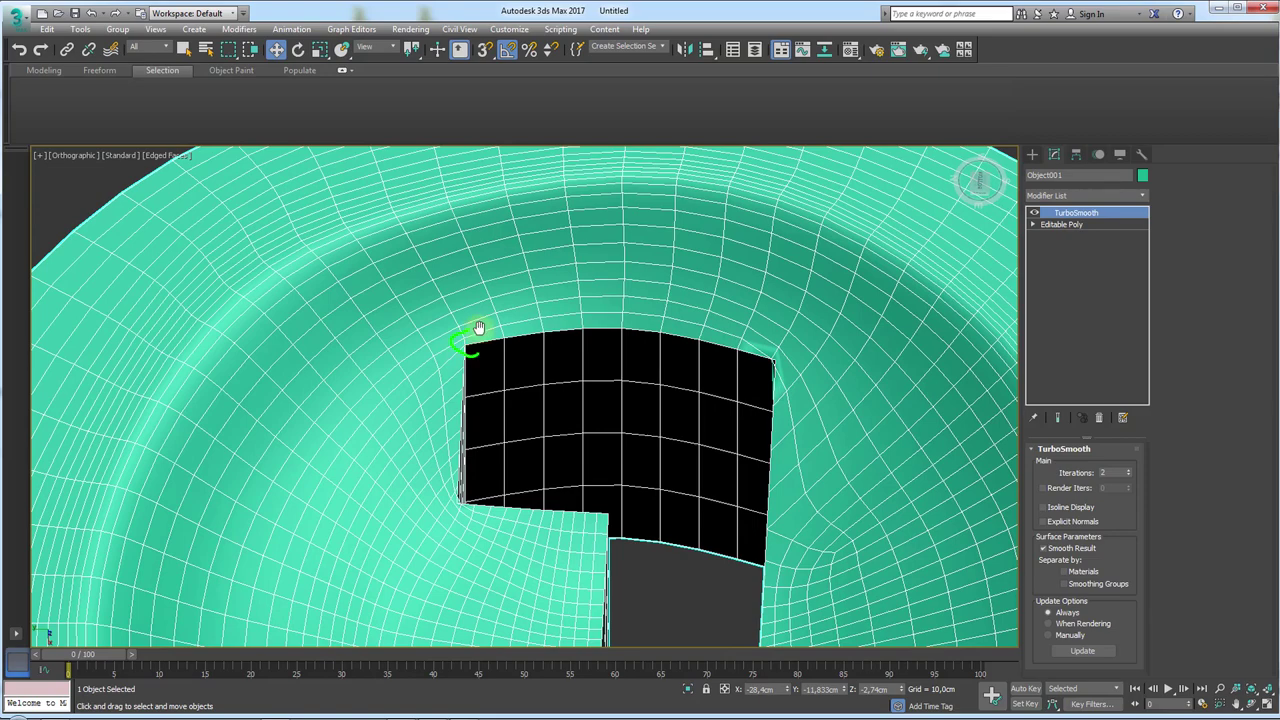
- On the base cage, edge-slide the slot's upper corner vertex, the vertex above it, and a rim vertex
click(1075, 224)
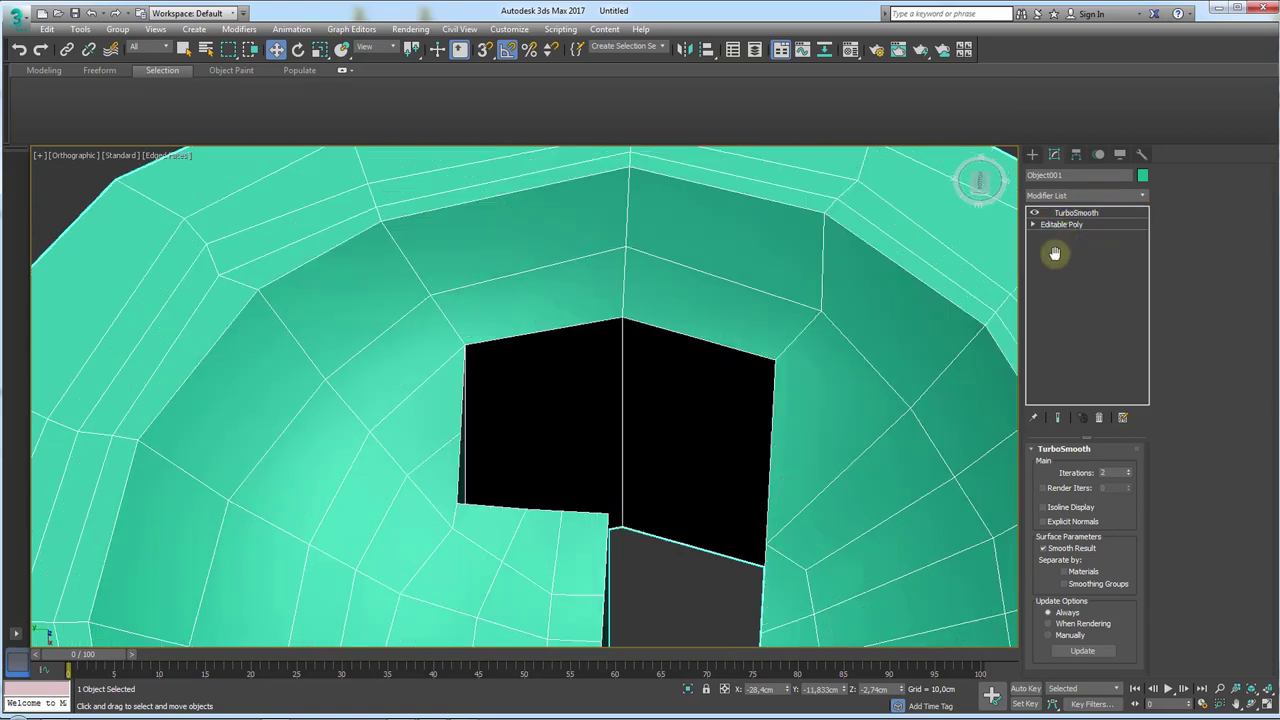
click(1049, 464)
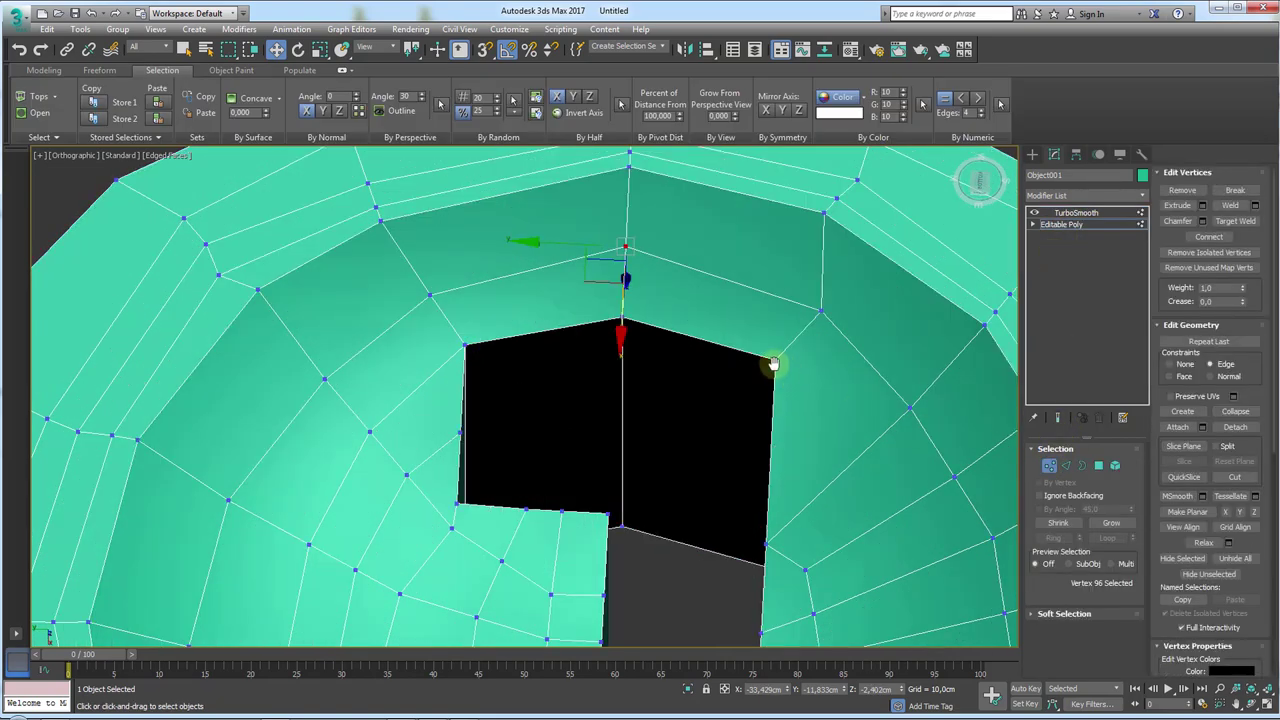
click(773, 363)
scroll(773, 363, up, 5)
drag(752, 390, 777, 420)
mouse_move(777, 420)
middle_down()
mouse_move(709, 423)
mouse_move(771, 325)
mouse_move(781, 363)
middle_up()
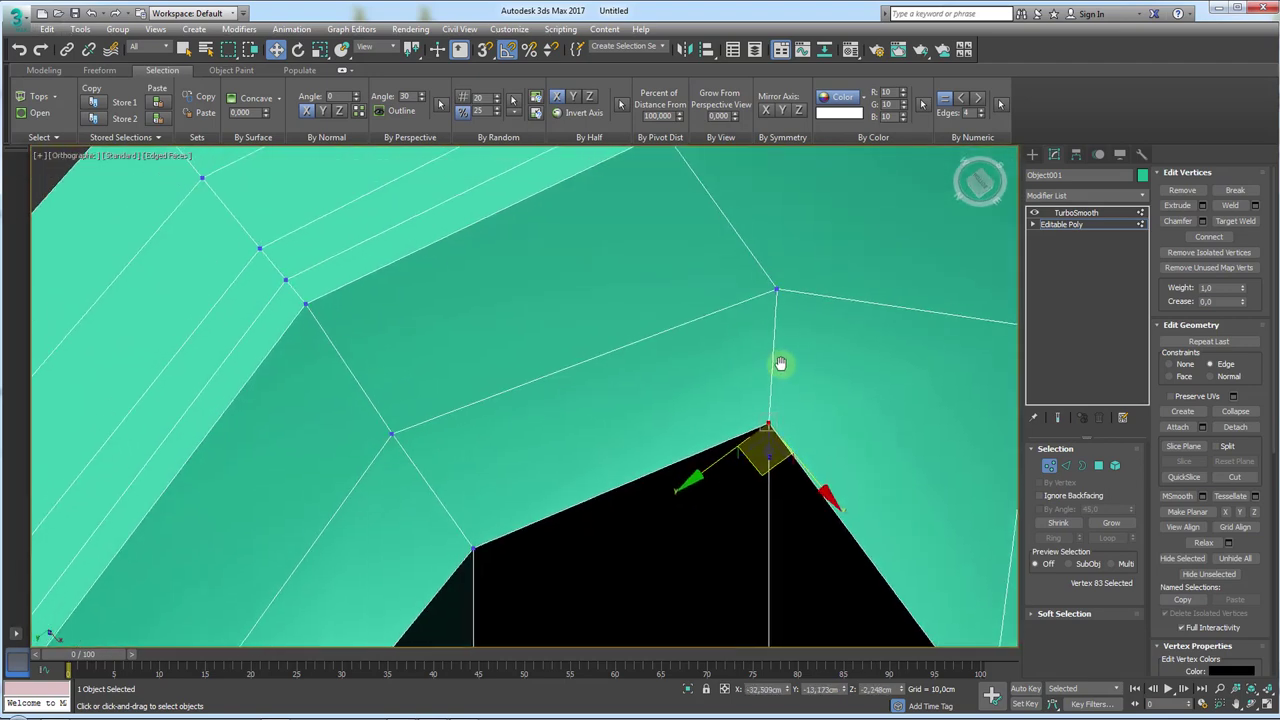
click(774, 295)
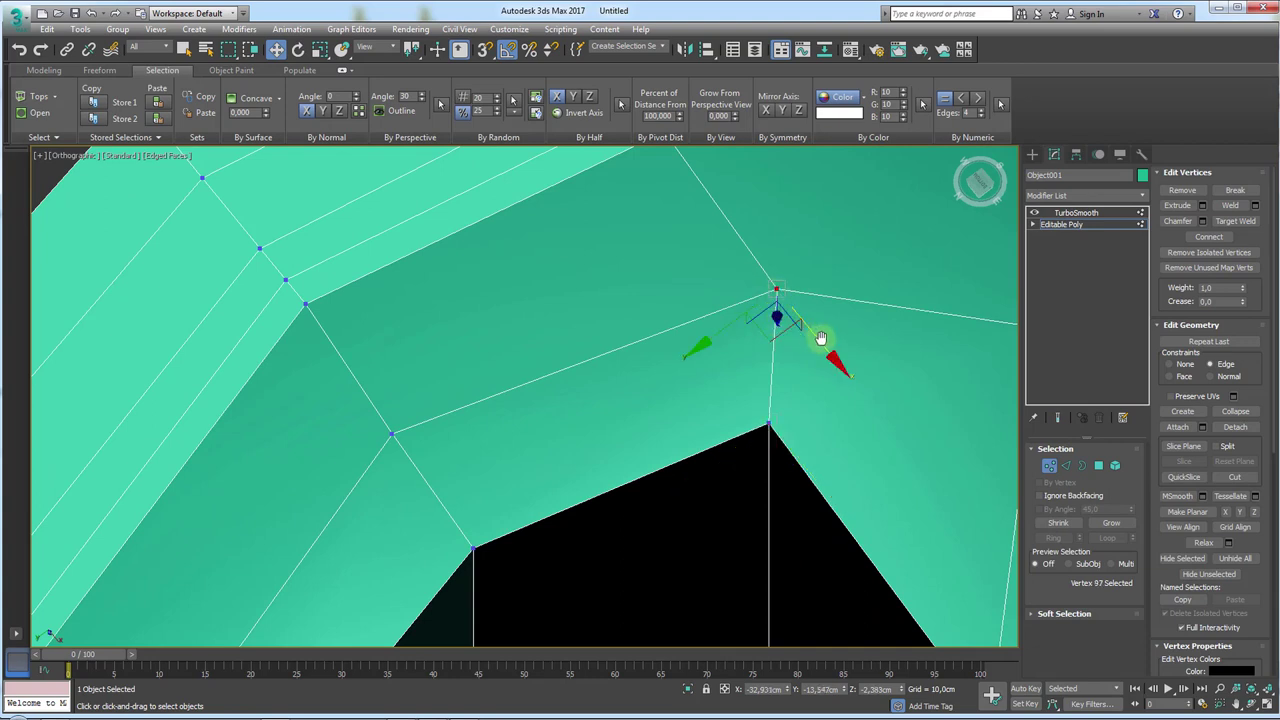
drag(812, 336, 710, 330)
click(390, 438)
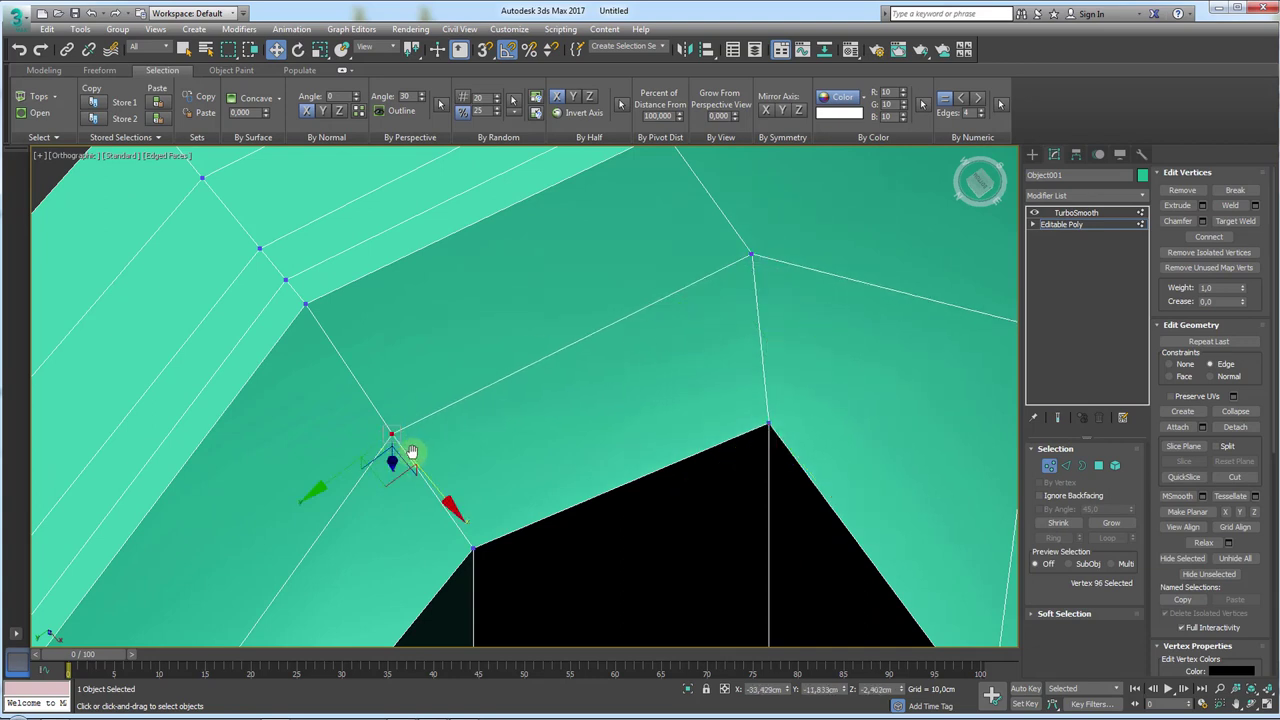
drag(437, 489, 660, 380)
- Preview the TurboSmoothed mesh, pulling back to show the bowl ring
click(1068, 212)
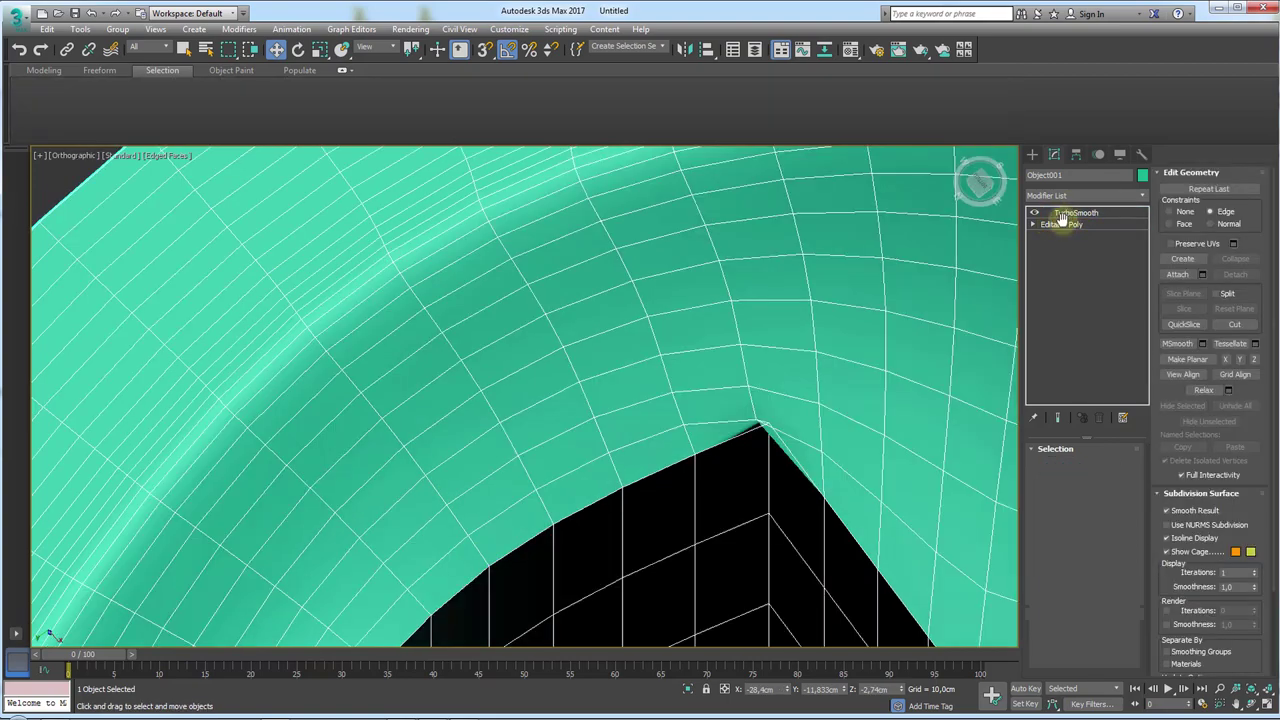
scroll(889, 283, down, 4)
mouse_move(837, 337)
middle_down()
mouse_move(876, 337)
mouse_move(596, 318)
middle_up()
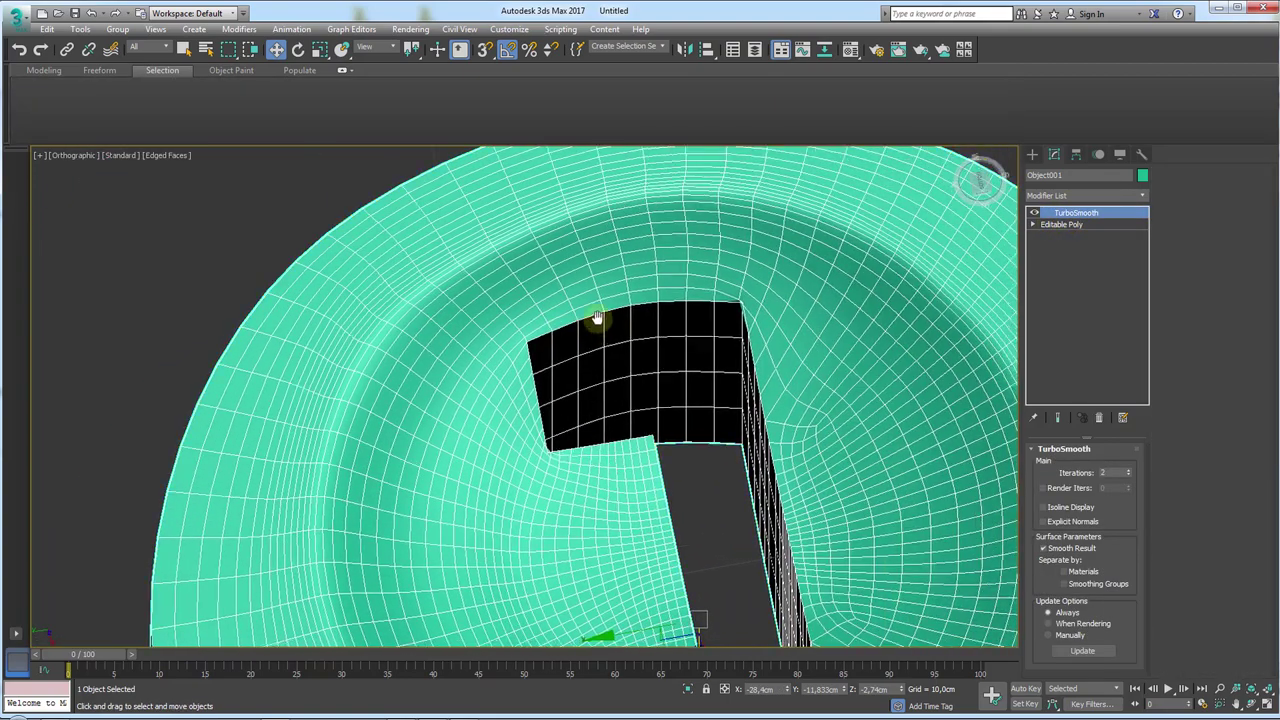
scroll(723, 294, up, 2)
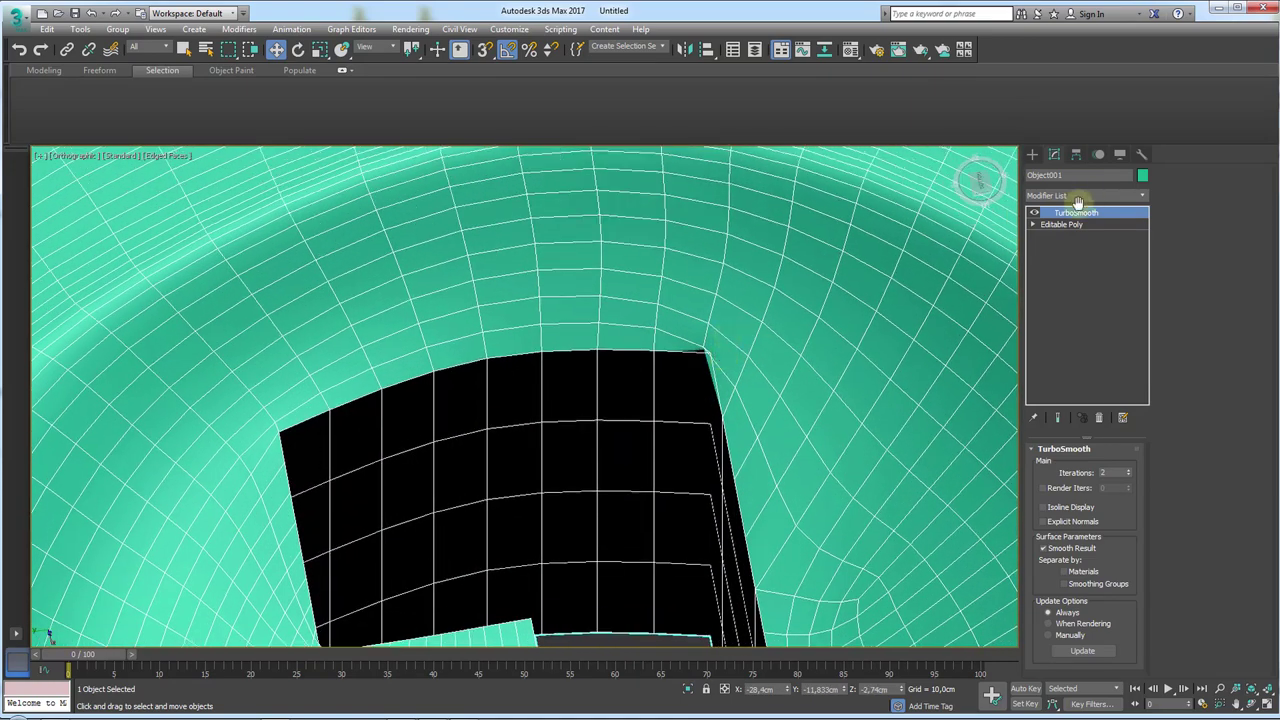
- In Edge mode, select the edge loops along the slot wall and around the bowl
click(1060, 224)
mouse_move(723, 334)
alt+middle_down()
mouse_move(763, 366)
mouse_move(608, 323)
mouse_move(563, 351)
alt+middle_up()
key(2)
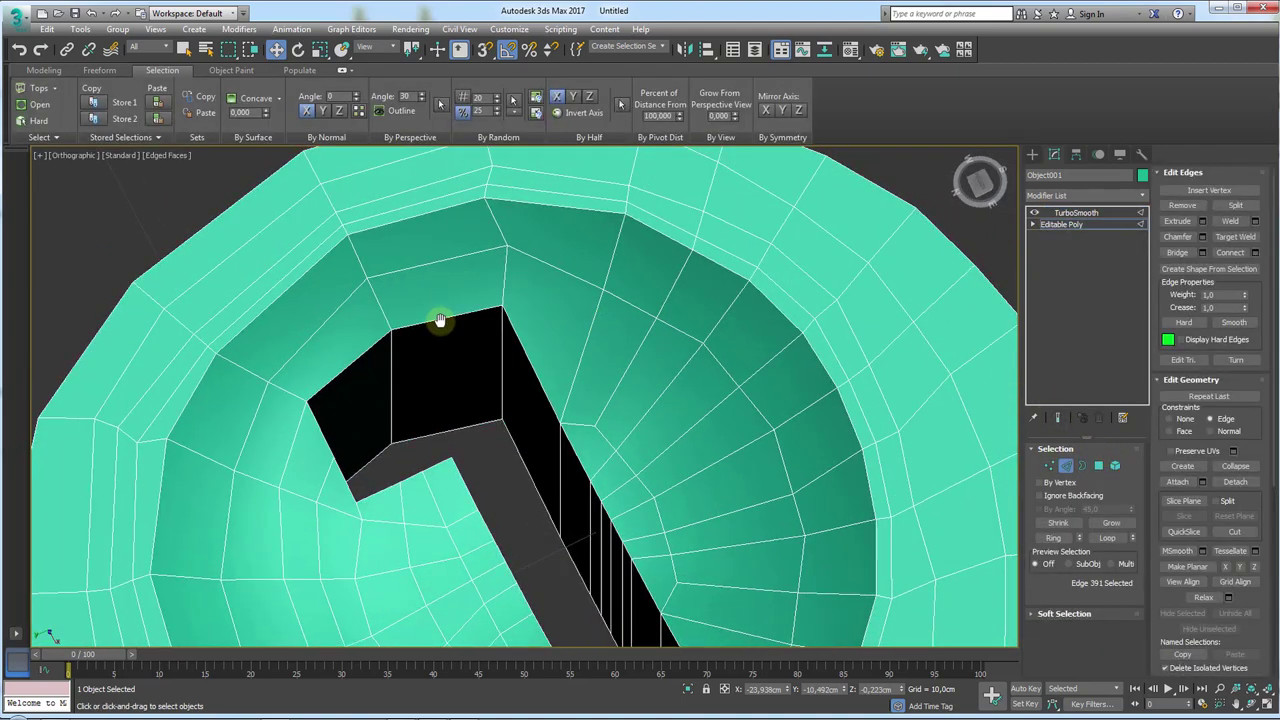
double_click(440, 320)
mouse_move(443, 320)
alt+middle_down()
mouse_move(660, 330)
mouse_move(694, 277)
mouse_move(619, 259)
mouse_move(657, 271)
alt+middle_up()
mouse_move(694, 194)
middle_down()
mouse_move(680, 266)
mouse_move(783, 349)
middle_up()
double_click(677, 262)
scroll(783, 349, down, 3)
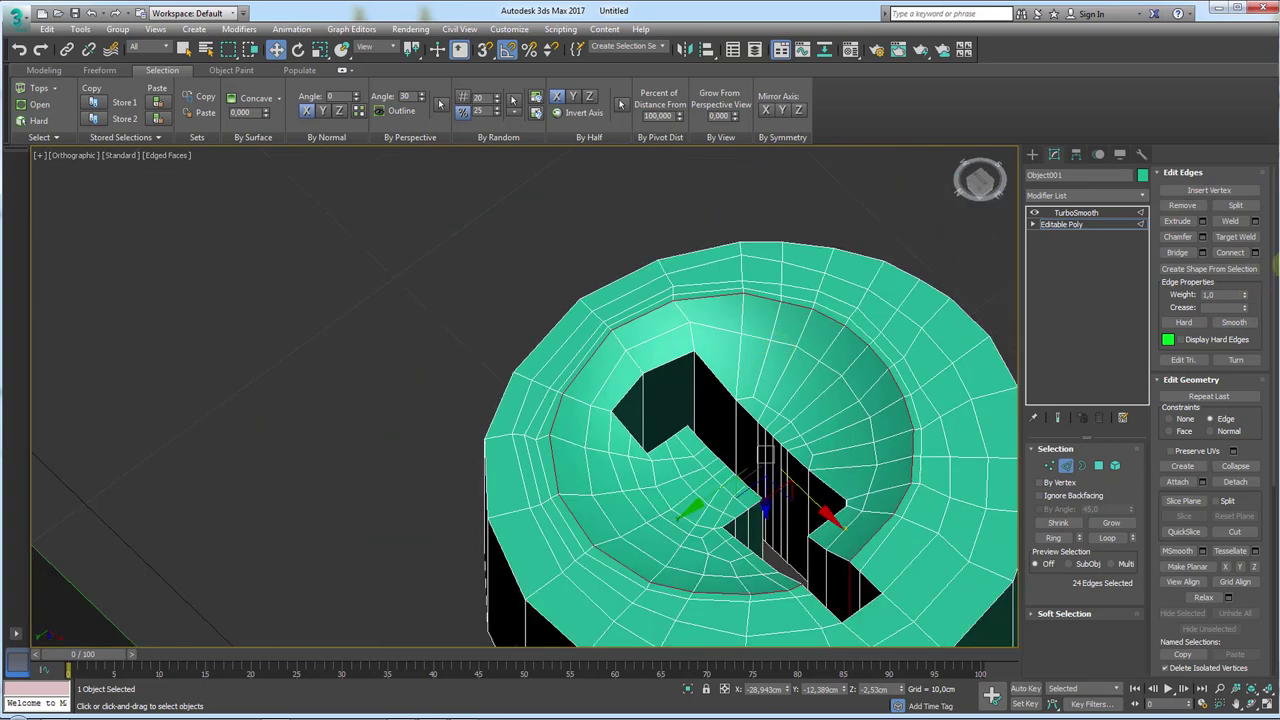
- Inspect the smoothed slot corner from above with wireframe hidden, then shown again
click(1076, 212)
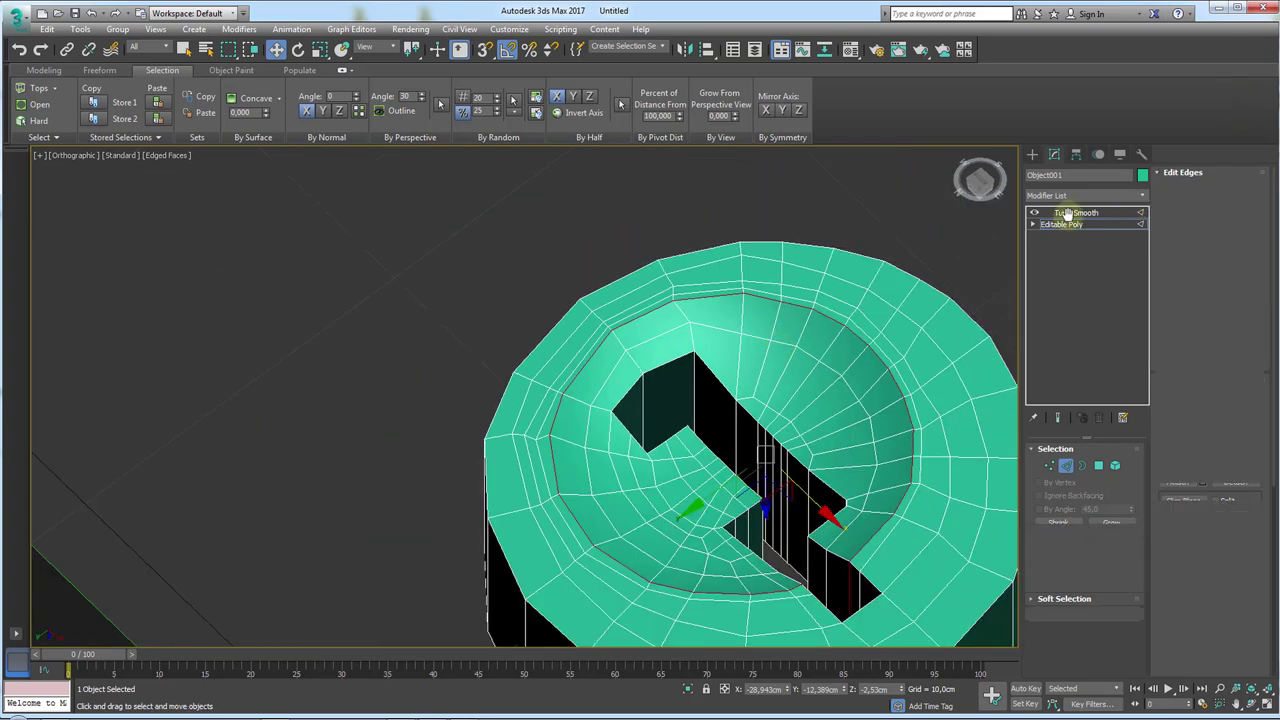
key(F4)
mouse_move(843, 354)
alt+middle_down()
mouse_move(895, 427)
mouse_move(934, 374)
mouse_move(820, 463)
mouse_move(717, 446)
mouse_move(771, 300)
alt+middle_up()
scroll(771, 300, up, 3)
scroll(723, 367, up, 3)
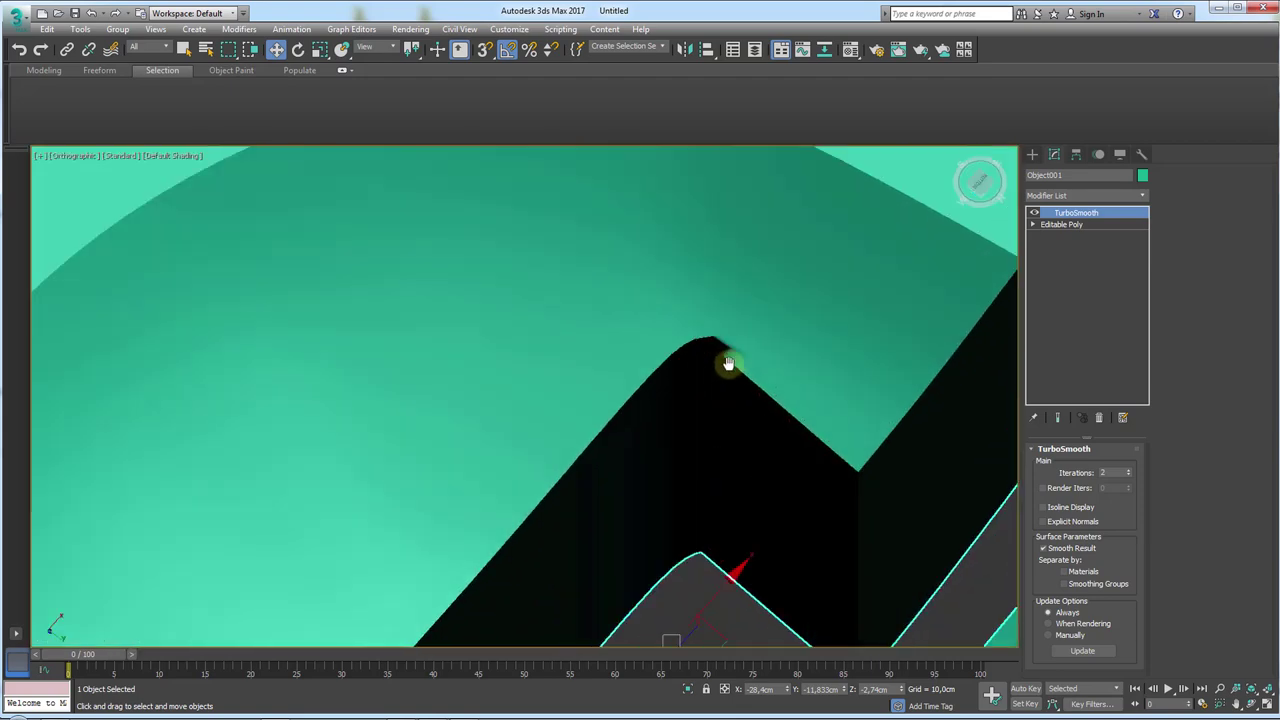
scroll(725, 355, up, 2)
alt+middle_drag(727, 344, 535, 287)
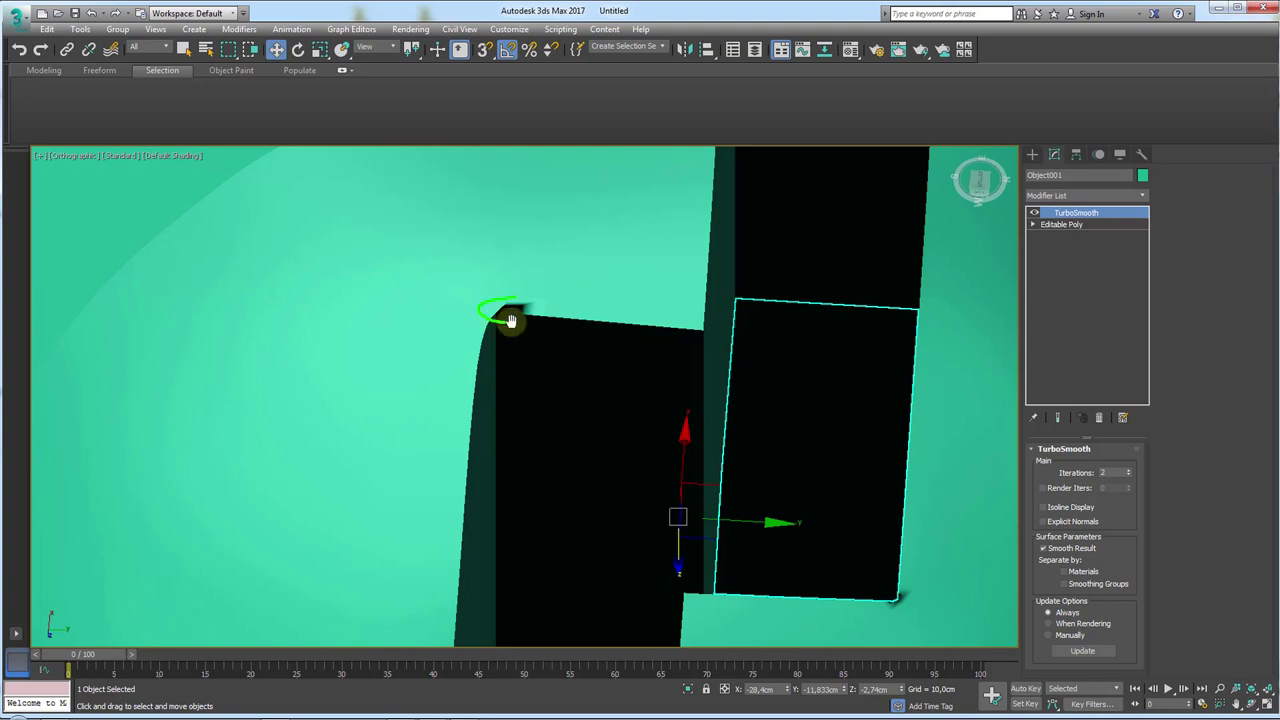
key(F4)
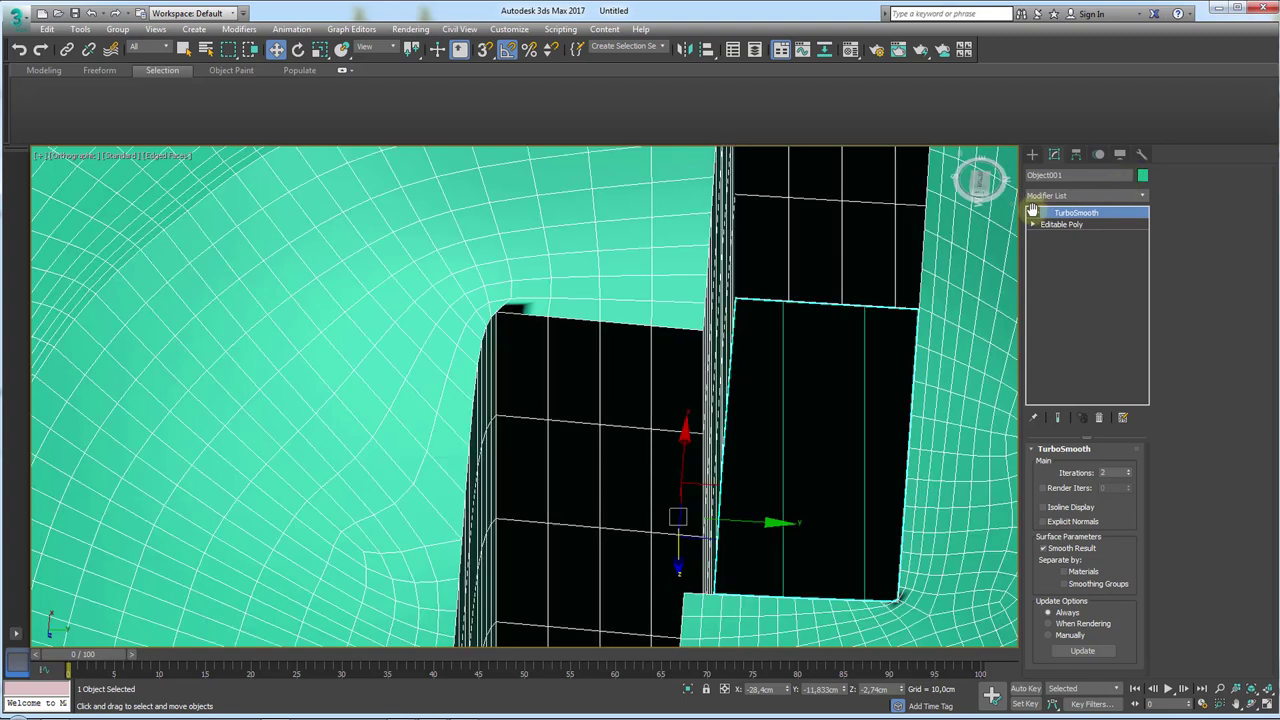
- Enable TurboSmooth Isoline Display, compare sharp corners, select the slot-wall vertical edge, and return to Editable Poly
click(1064, 508)
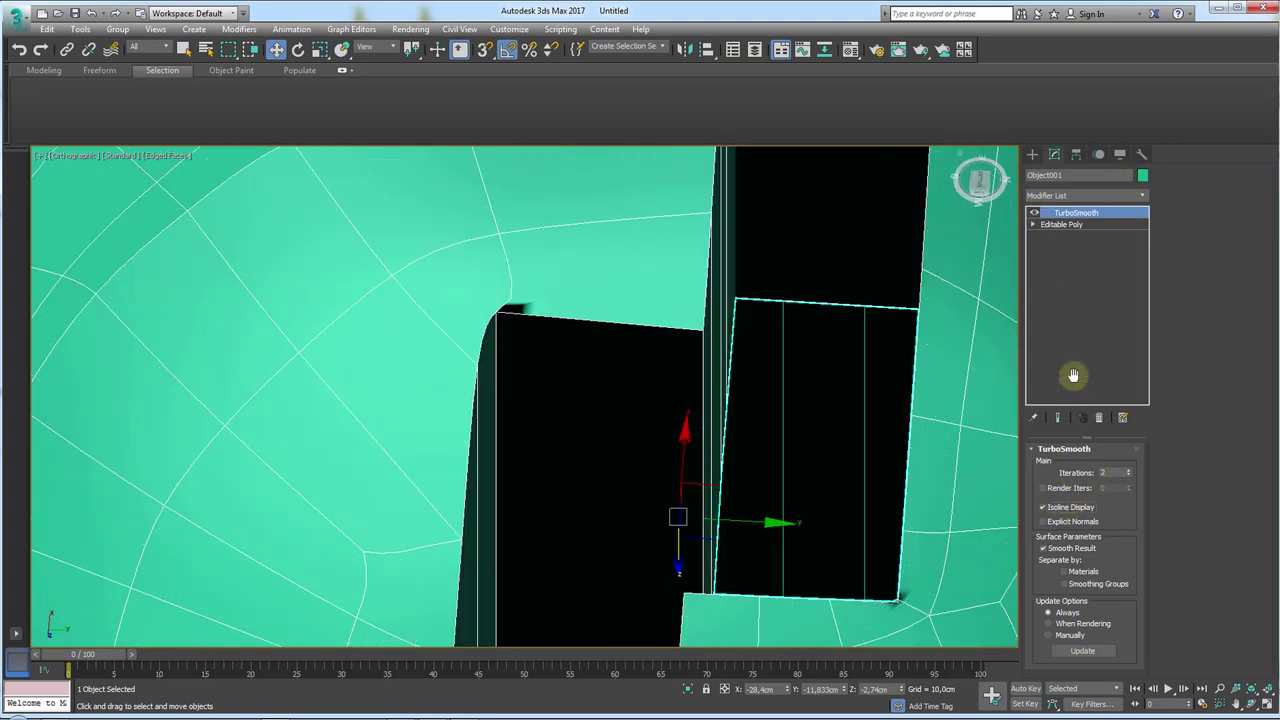
click(1033, 211)
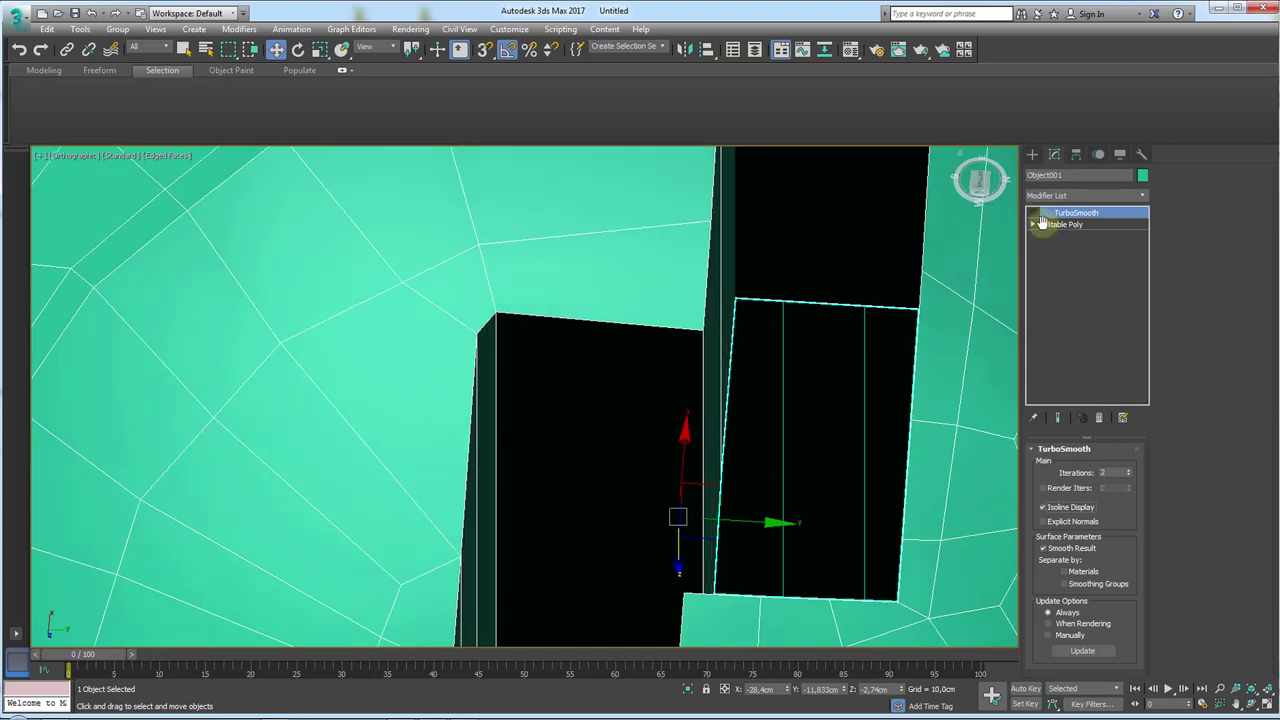
mouse_move(586, 334)
alt+middle_down()
mouse_move(661, 291)
mouse_move(722, 425)
mouse_move(760, 234)
alt+middle_up()
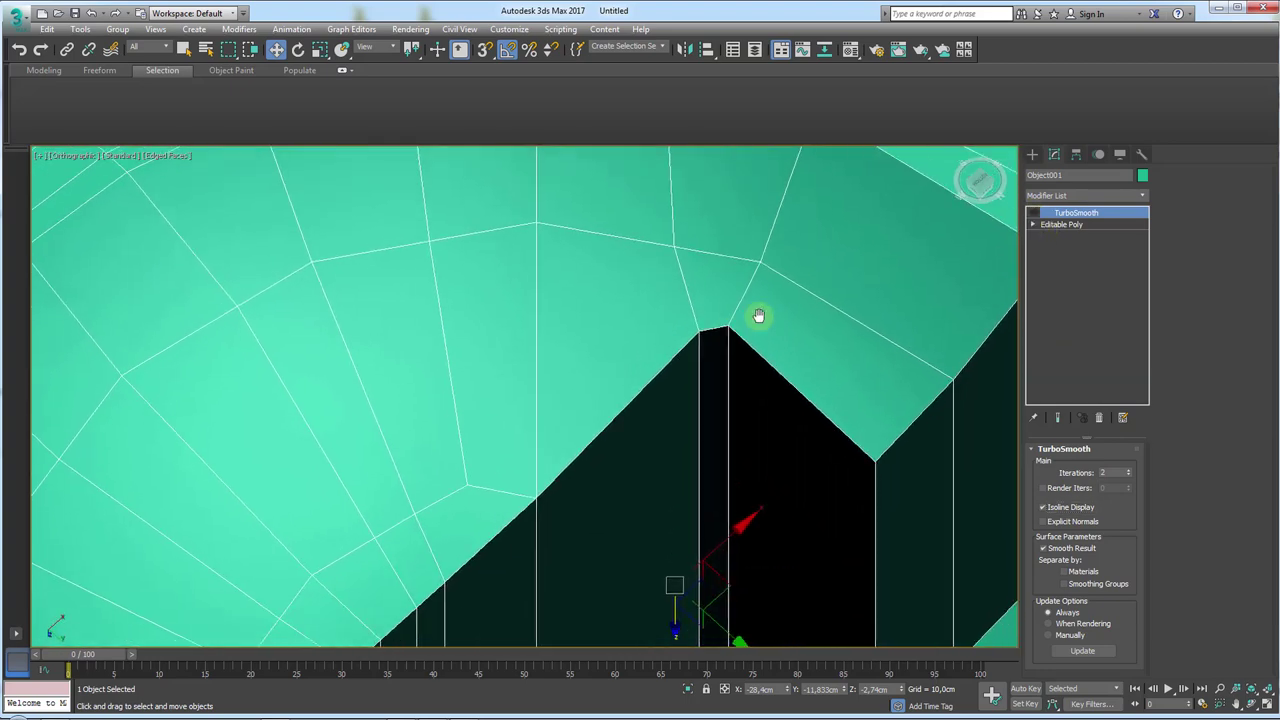
click(1060, 224)
click(1062, 464)
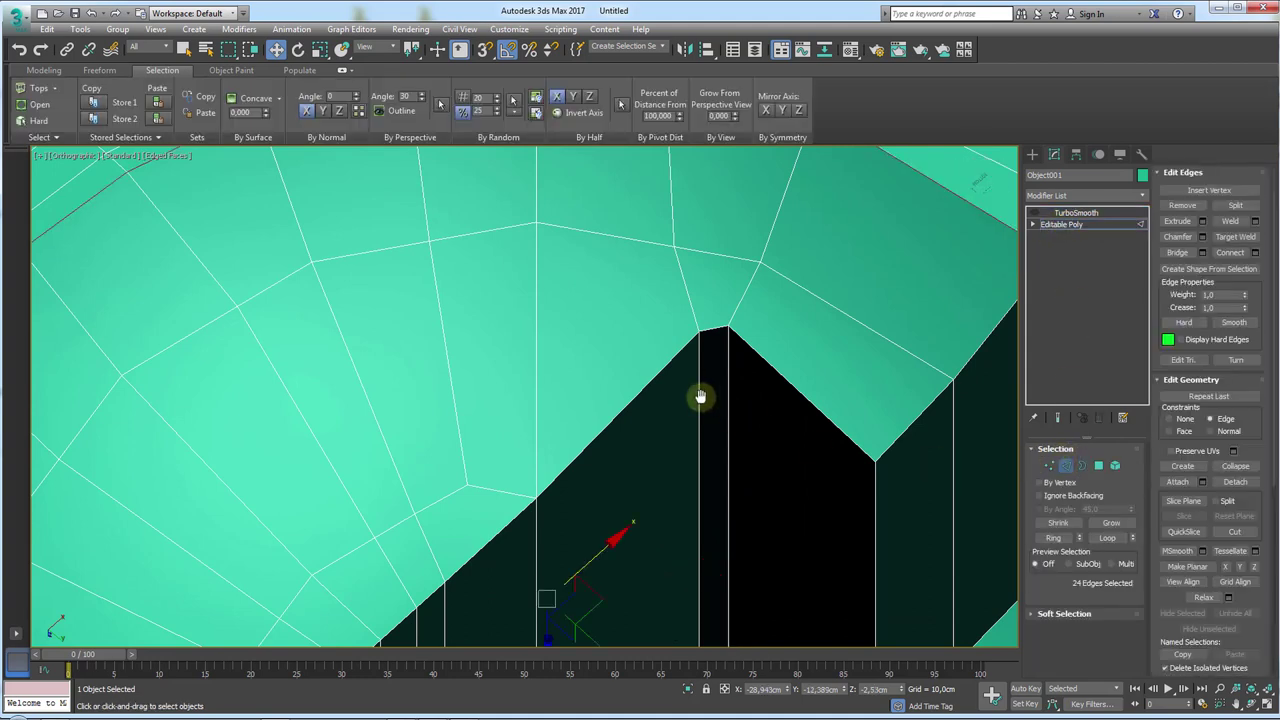
click(697, 397)
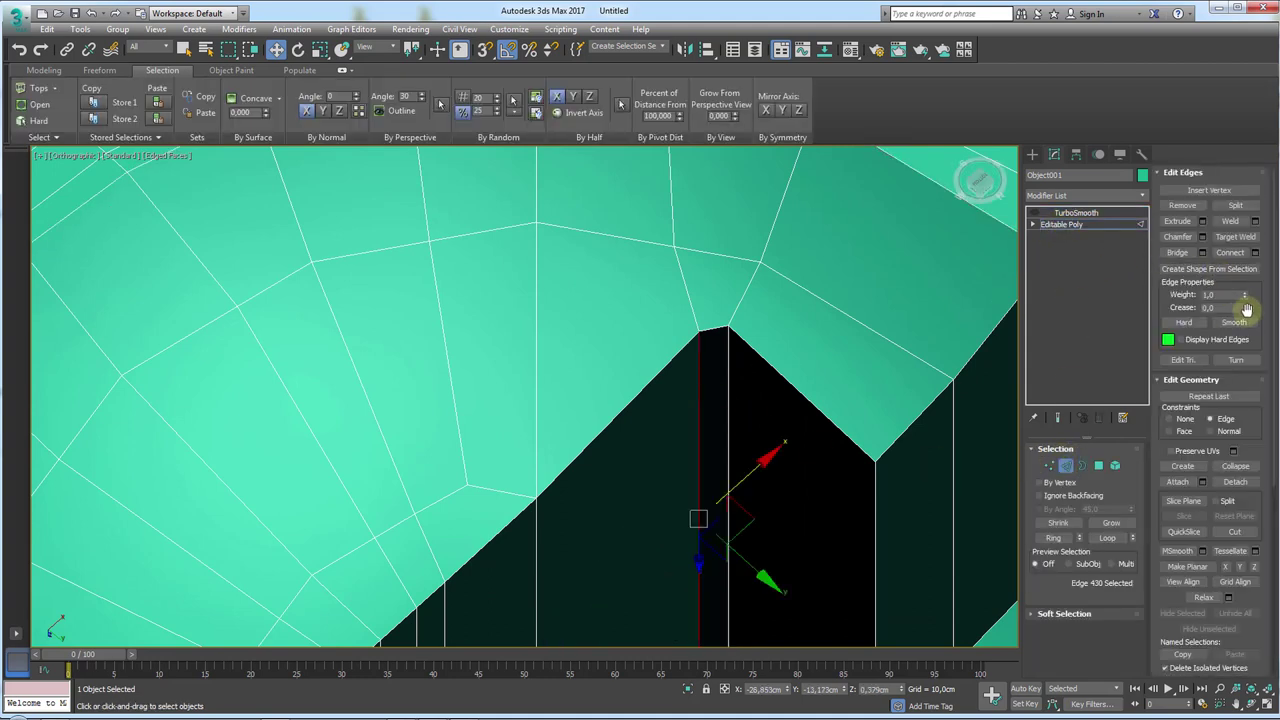
click(1040, 213)
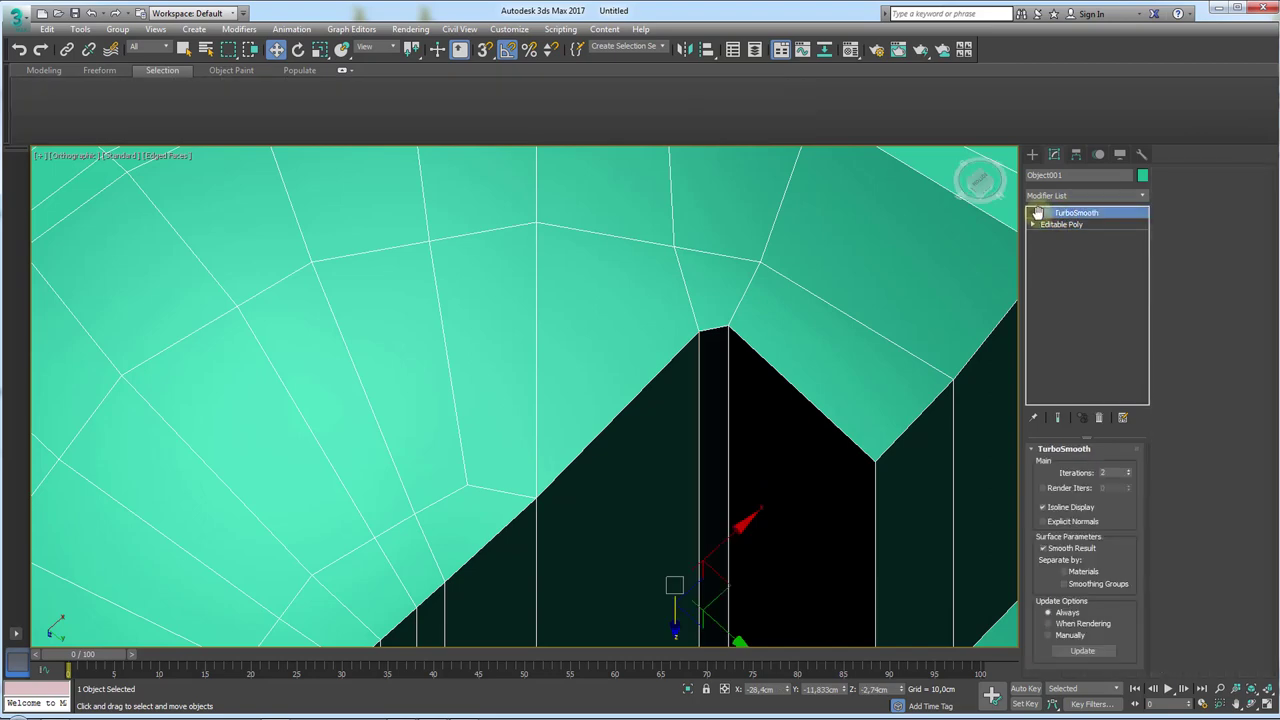
click(1036, 213)
mouse_move(1000, 240)
alt+middle_down()
mouse_move(677, 371)
mouse_move(583, 351)
mouse_move(603, 345)
alt+middle_up()
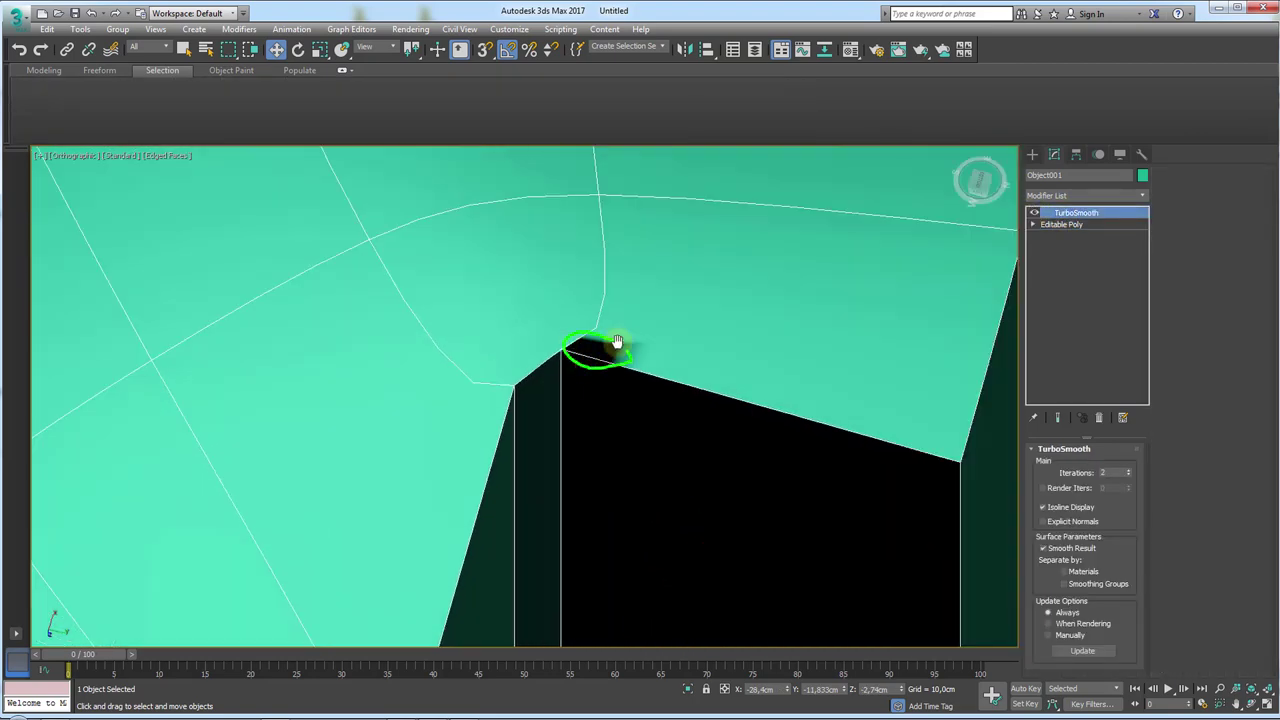
click(1053, 224)
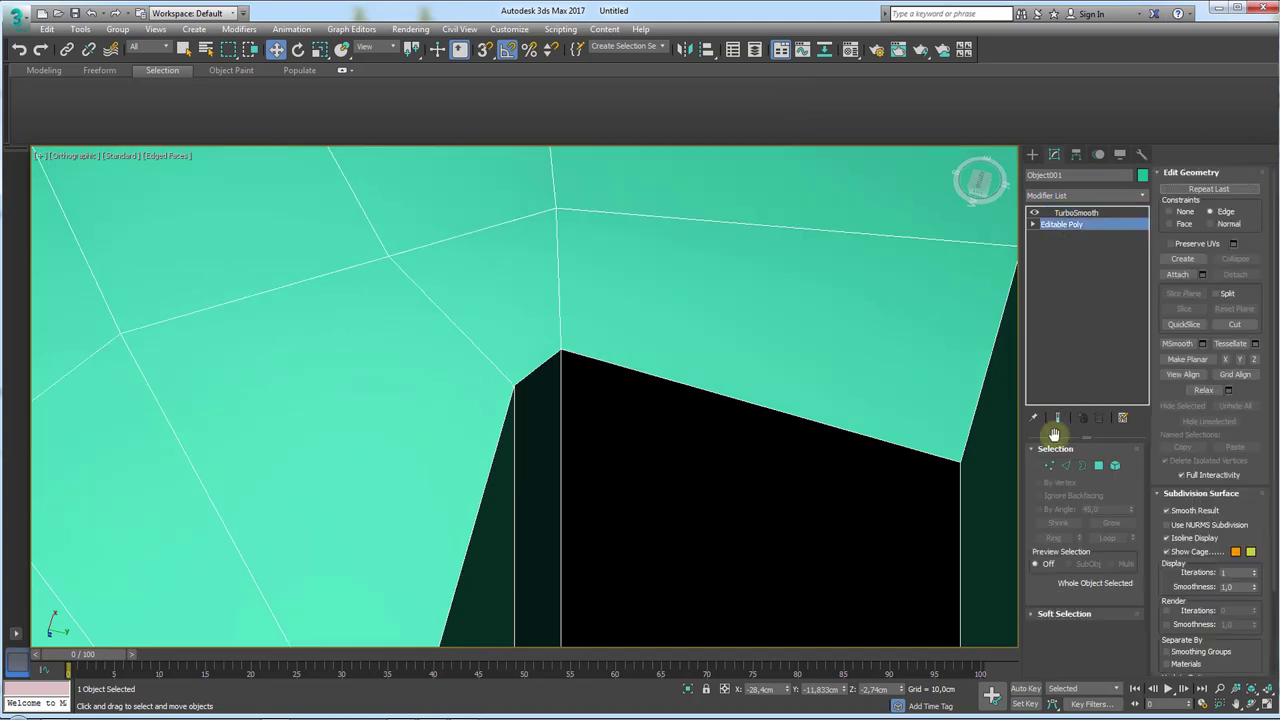
- Move the slot corner vertex and a nearby vertex to tidy the slot, undoing one misplaced move
click(1049, 465)
drag(598, 366, 718, 310)
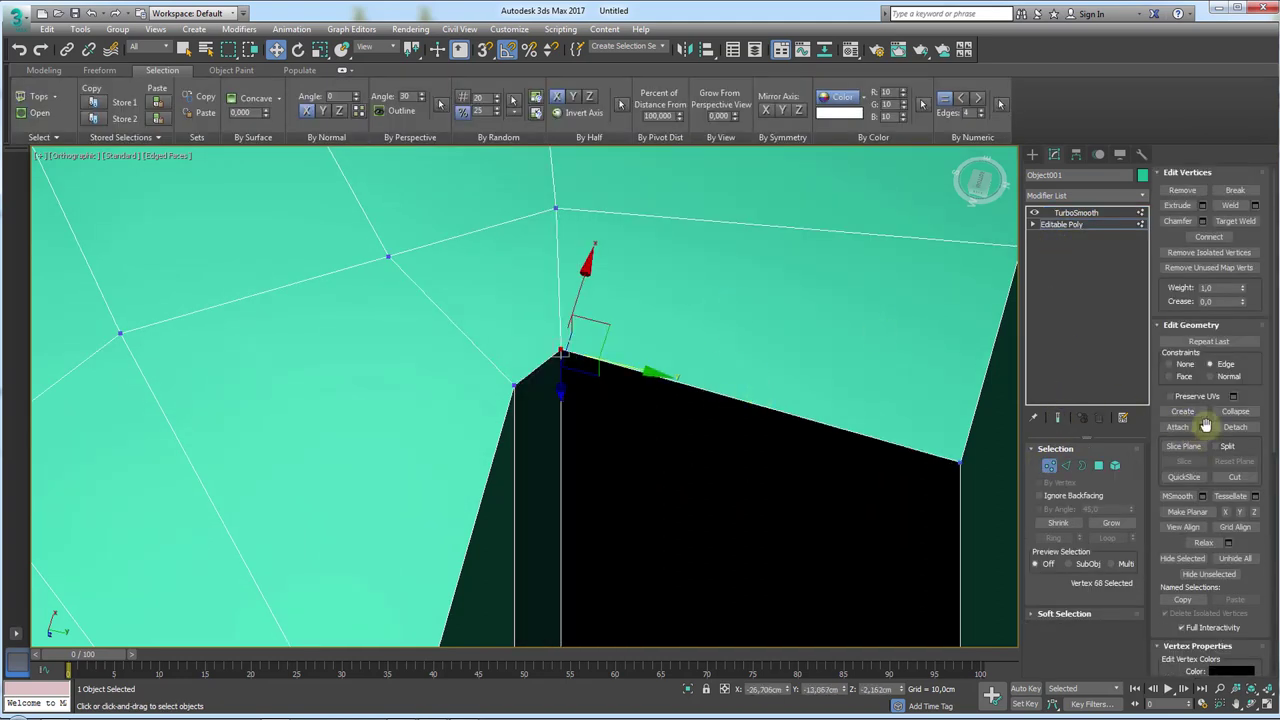
drag(616, 323, 657, 366)
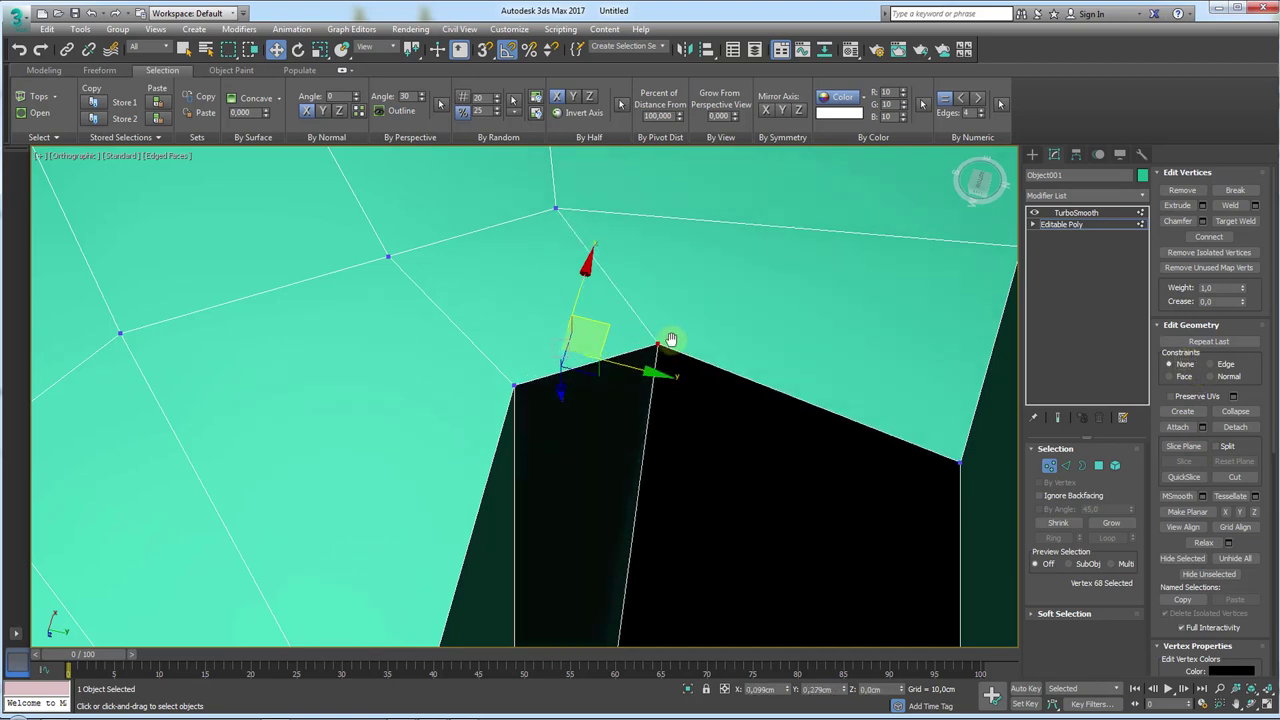
mouse_move(657, 366)
alt+middle_down()
mouse_move(705, 323)
mouse_move(643, 237)
alt+middle_up()
click(637, 238)
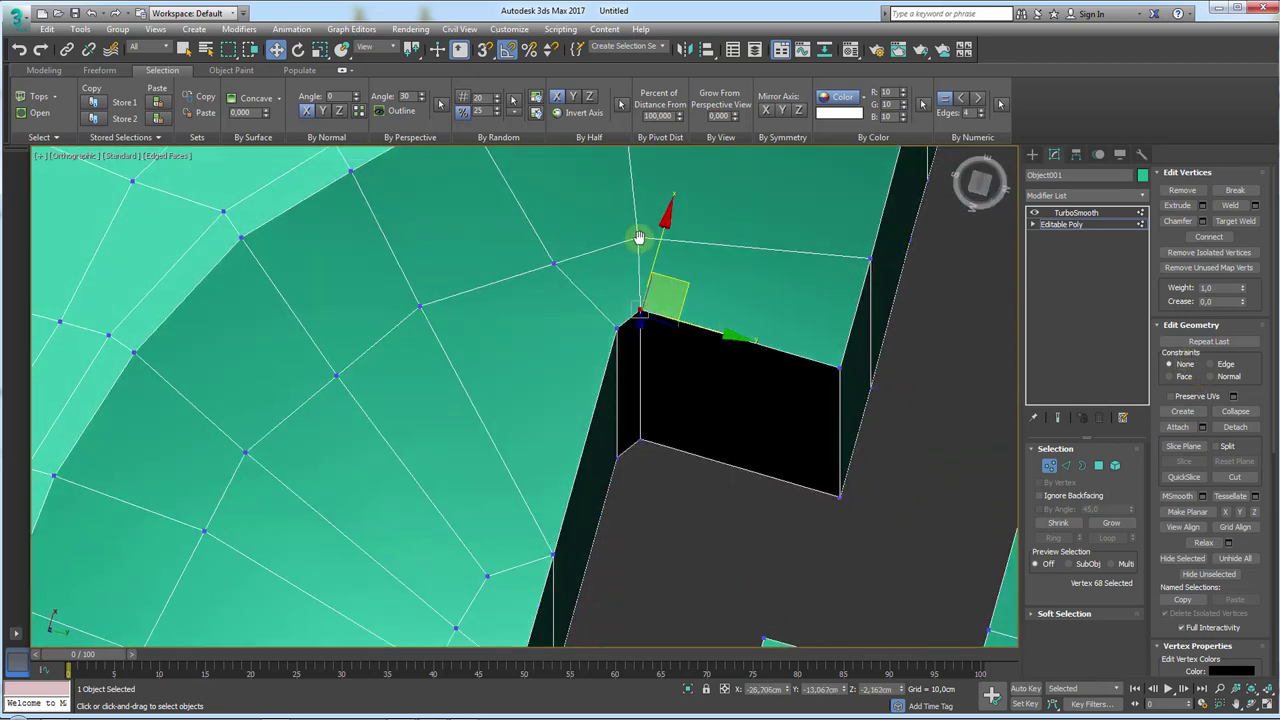
drag(677, 246, 702, 191)
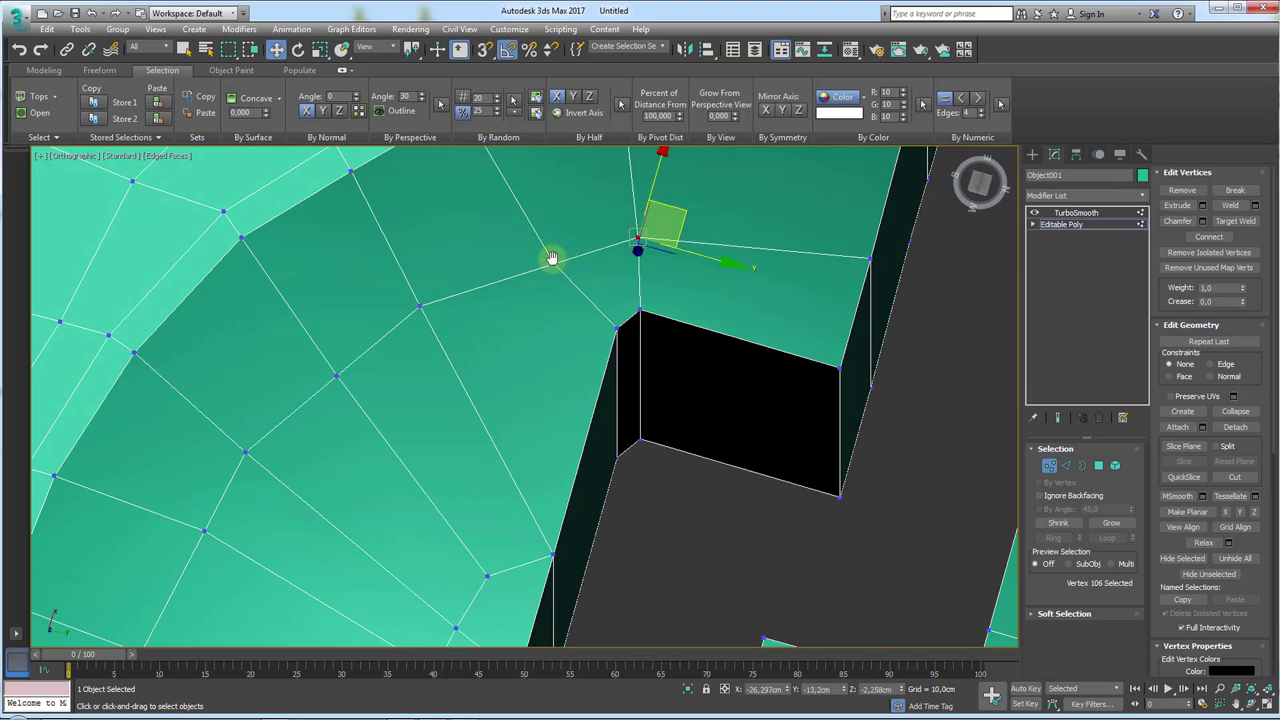
key(ctrl+z)
mouse_move(554, 266)
mouse_down()
mouse_move(420, 303)
mouse_move(554, 268)
mouse_up()
- Select all cap vertices and inspect the disc with TurboSmooth applied
scroll(554, 268, down, 5)
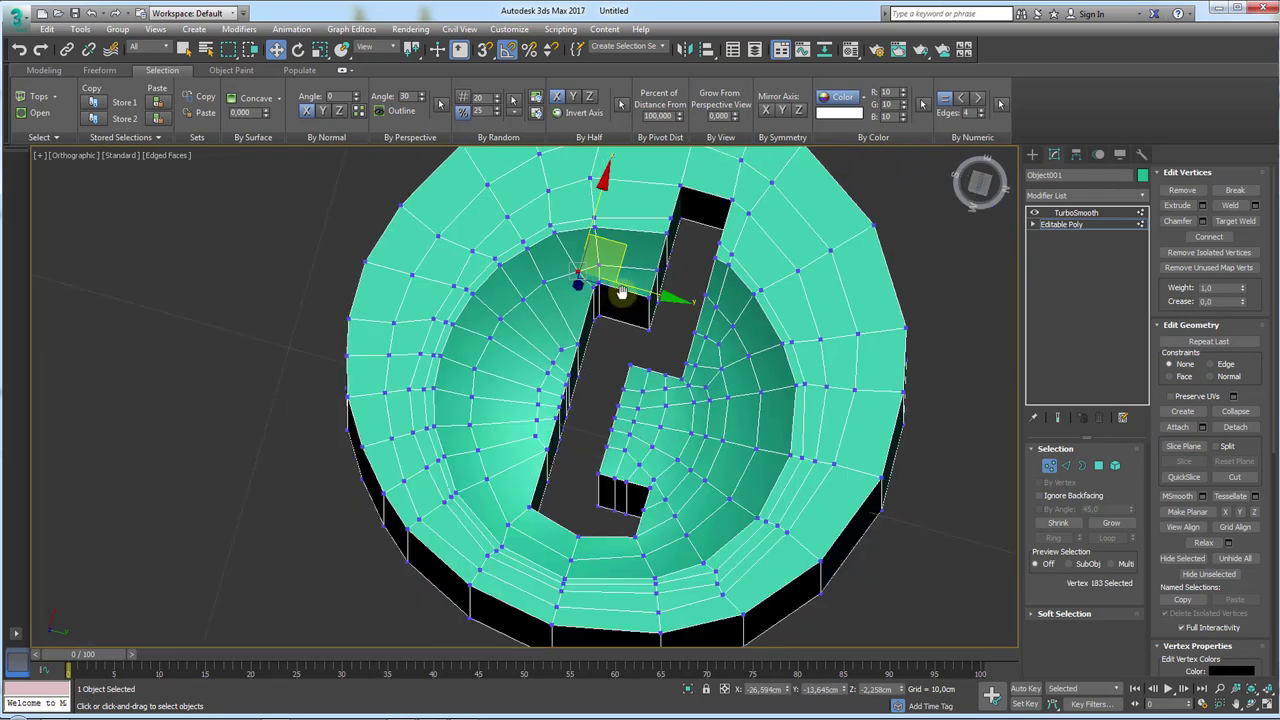
scroll(500, 230, down, 3)
key(ctrl+a)
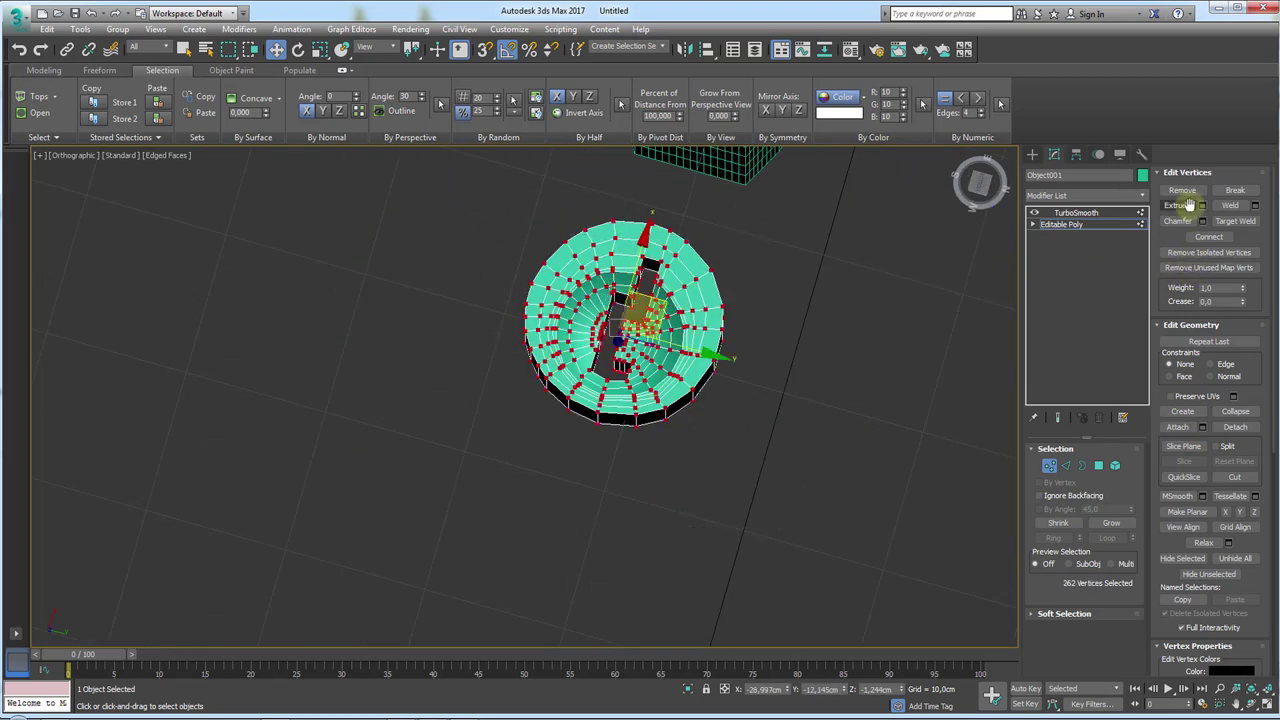
scroll(667, 330, up, 2)
scroll(667, 330, up, 2)
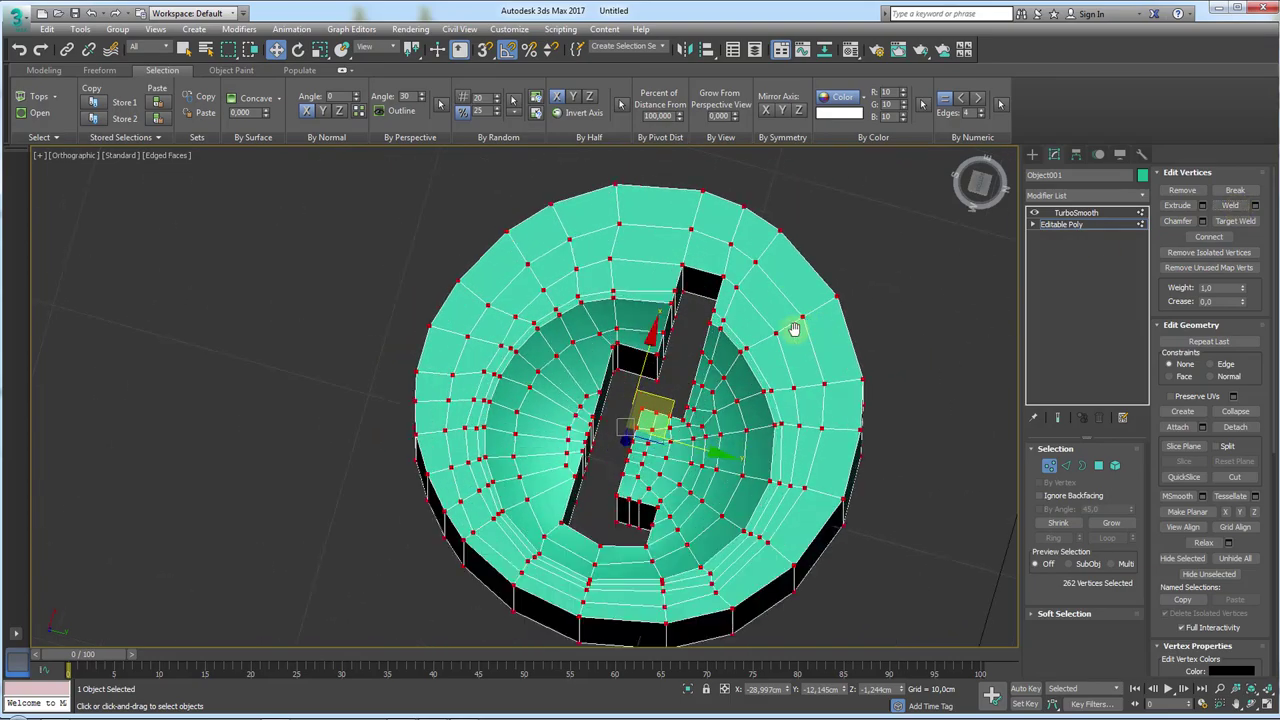
scroll(667, 330, up, 2)
scroll(667, 330, up, 3)
scroll(736, 334, down, 5)
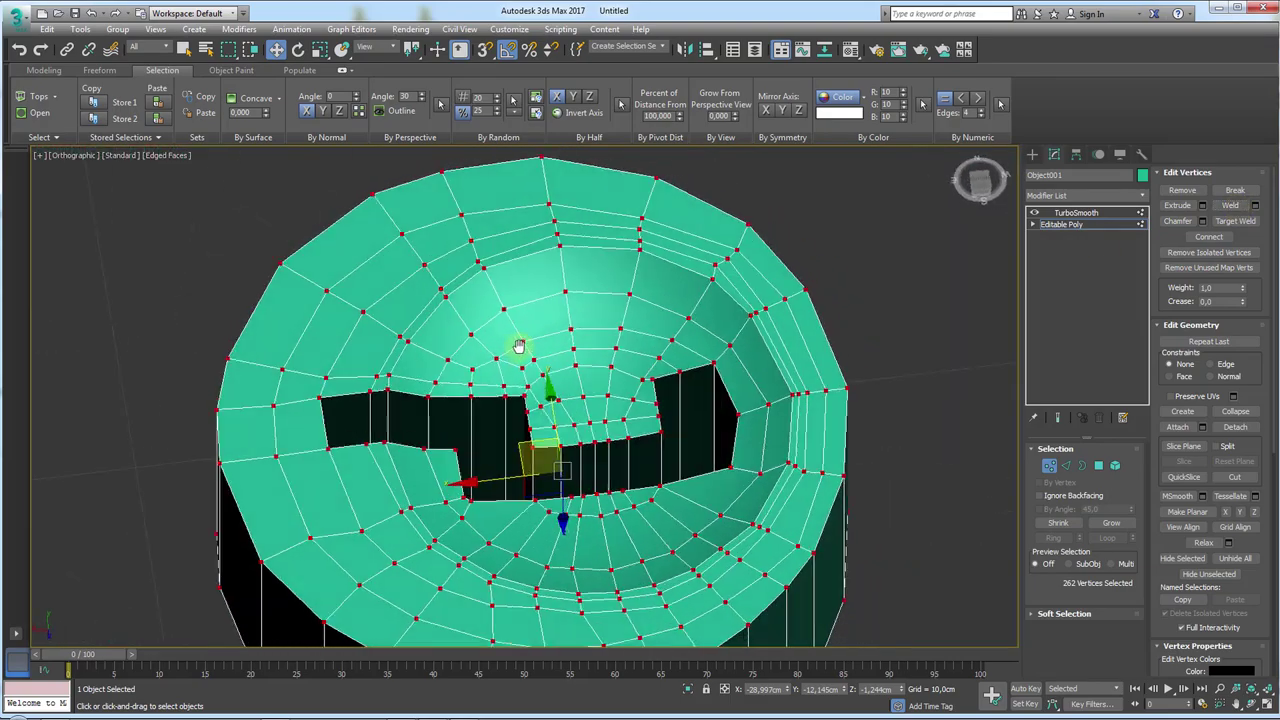
mouse_move(510, 352)
alt+middle_down()
mouse_move(518, 457)
mouse_move(1015, 248)
alt+middle_up()
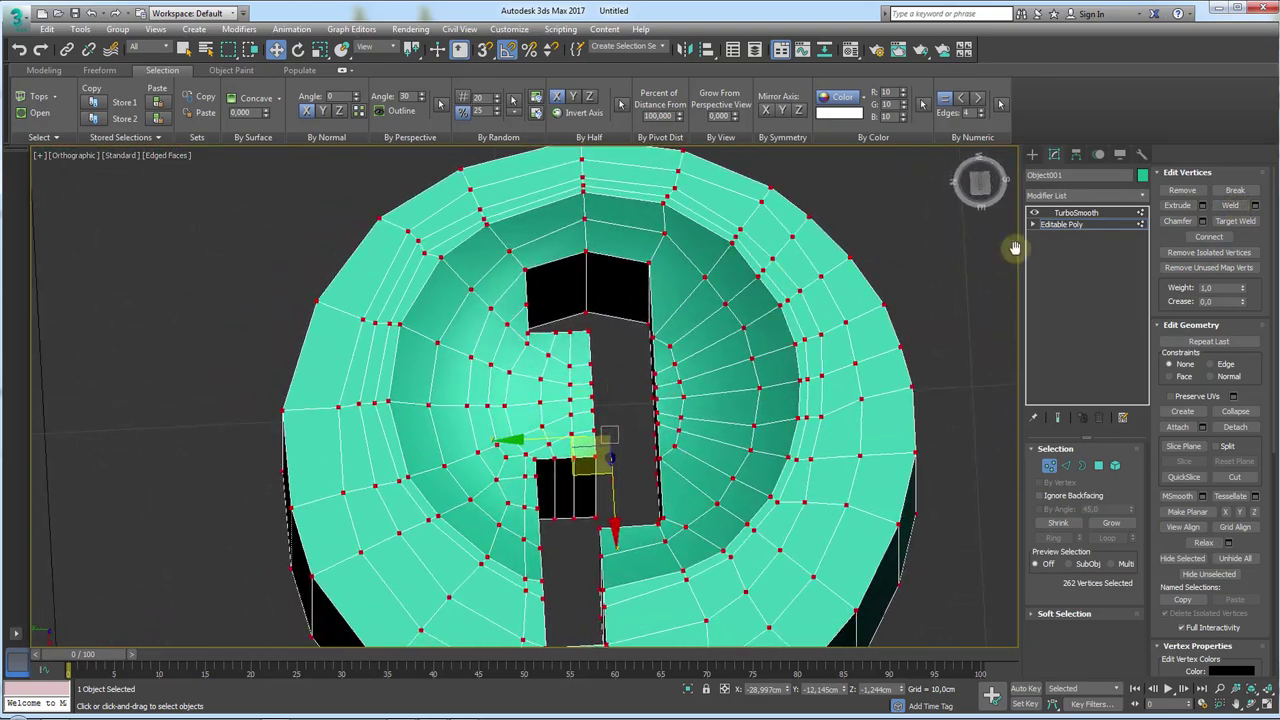
click(1073, 223)
scroll(643, 357, down, 2)
mouse_move(643, 357)
alt+middle_down()
mouse_move(663, 497)
mouse_move(671, 451)
alt+middle_up()
scroll(671, 451, up, 2)
scroll(566, 429, up, 5)
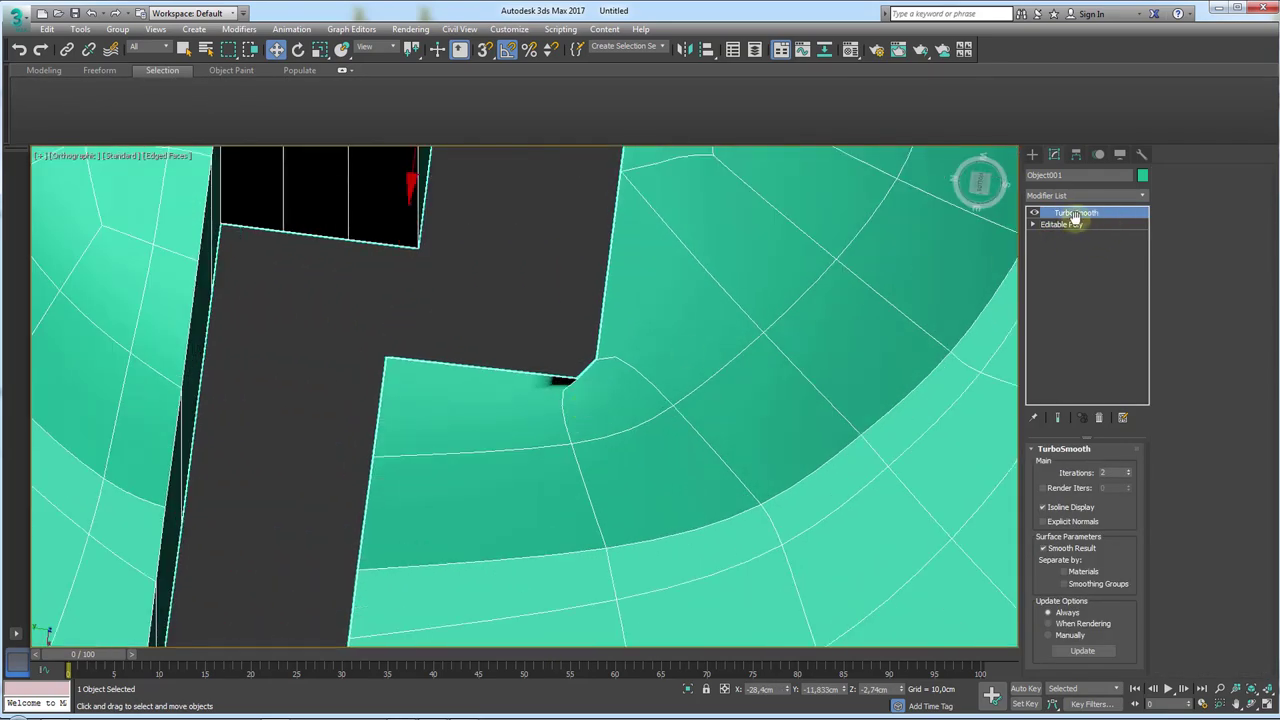
- On the base mesh, select both vertices of the slot's vertical corner edge and shift them right
click(1058, 224)
click(1049, 465)
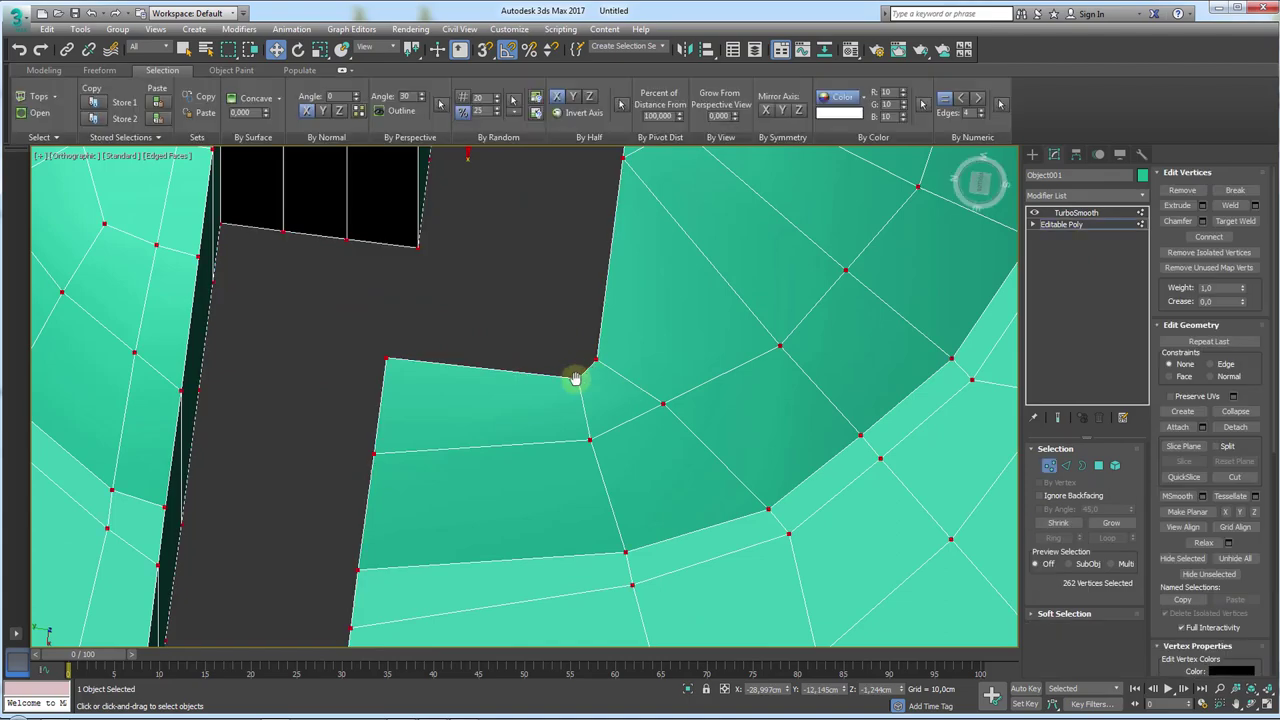
click(578, 377)
mouse_move(578, 377)
alt+middle_down()
mouse_move(389, 398)
mouse_move(690, 380)
alt+middle_up()
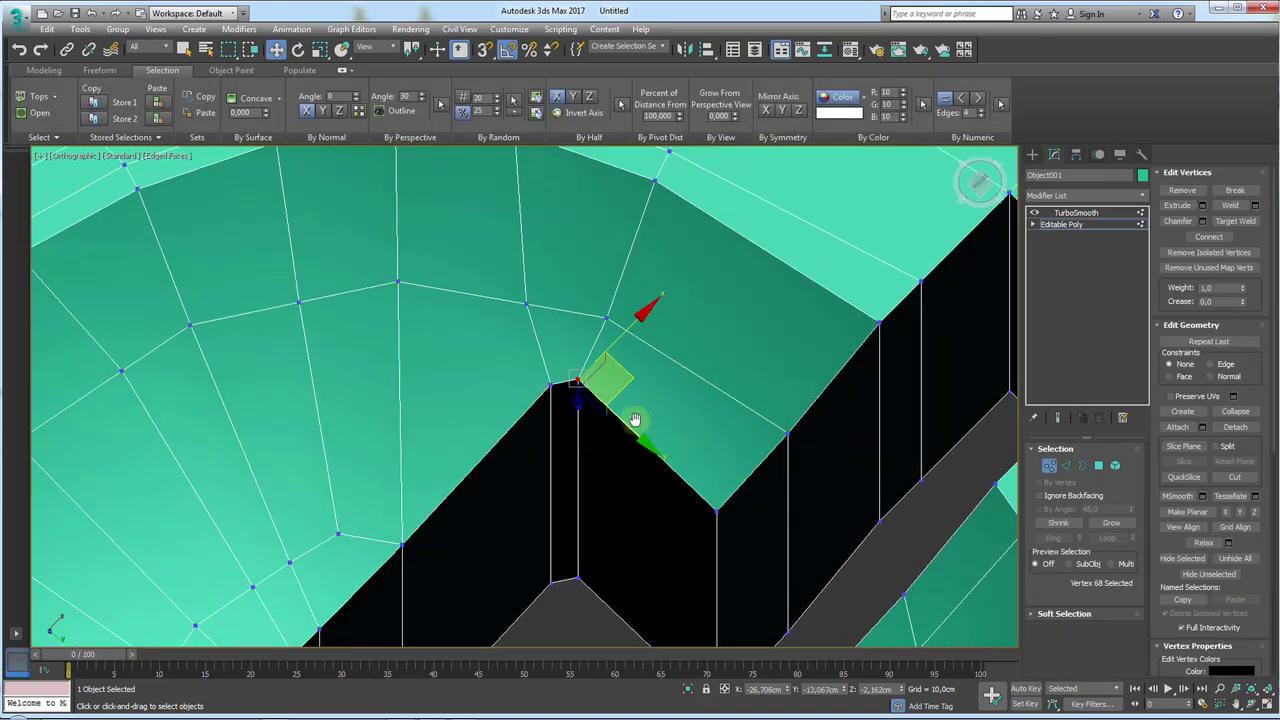
ctrl+click(577, 585)
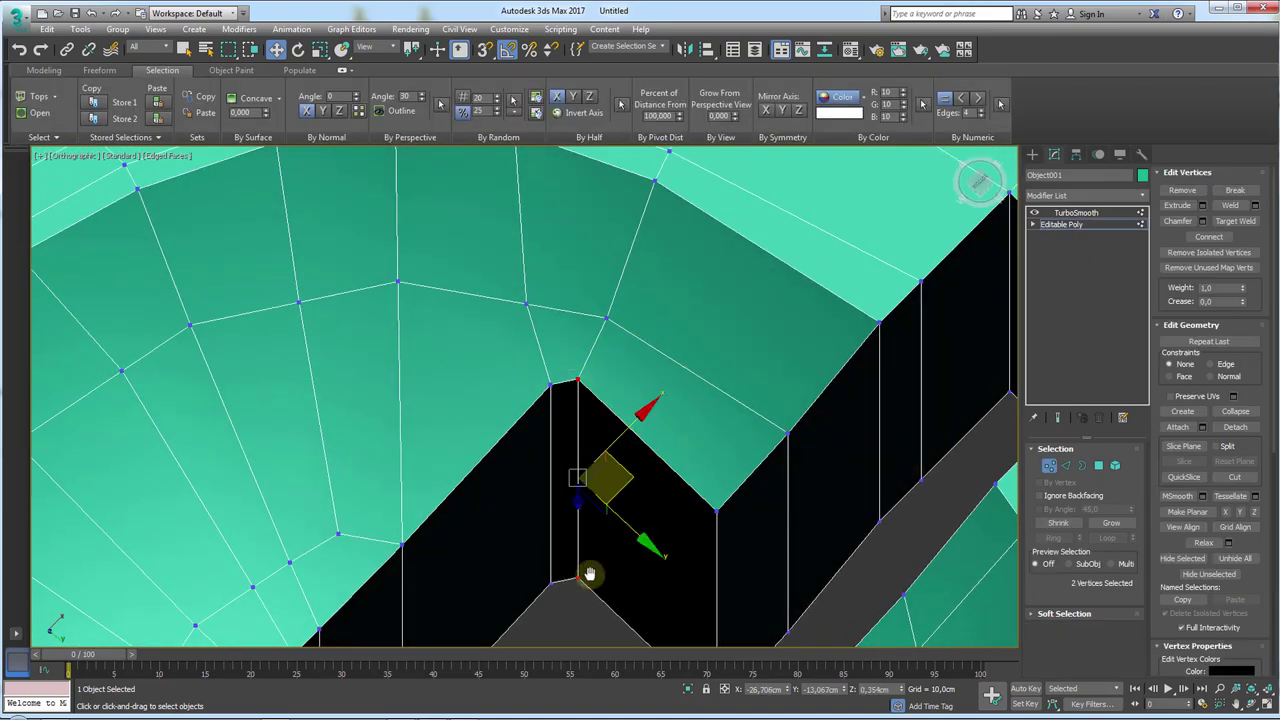
mouse_move(637, 528)
mouse_down()
mouse_move(648, 537)
mouse_move(624, 358)
mouse_up()
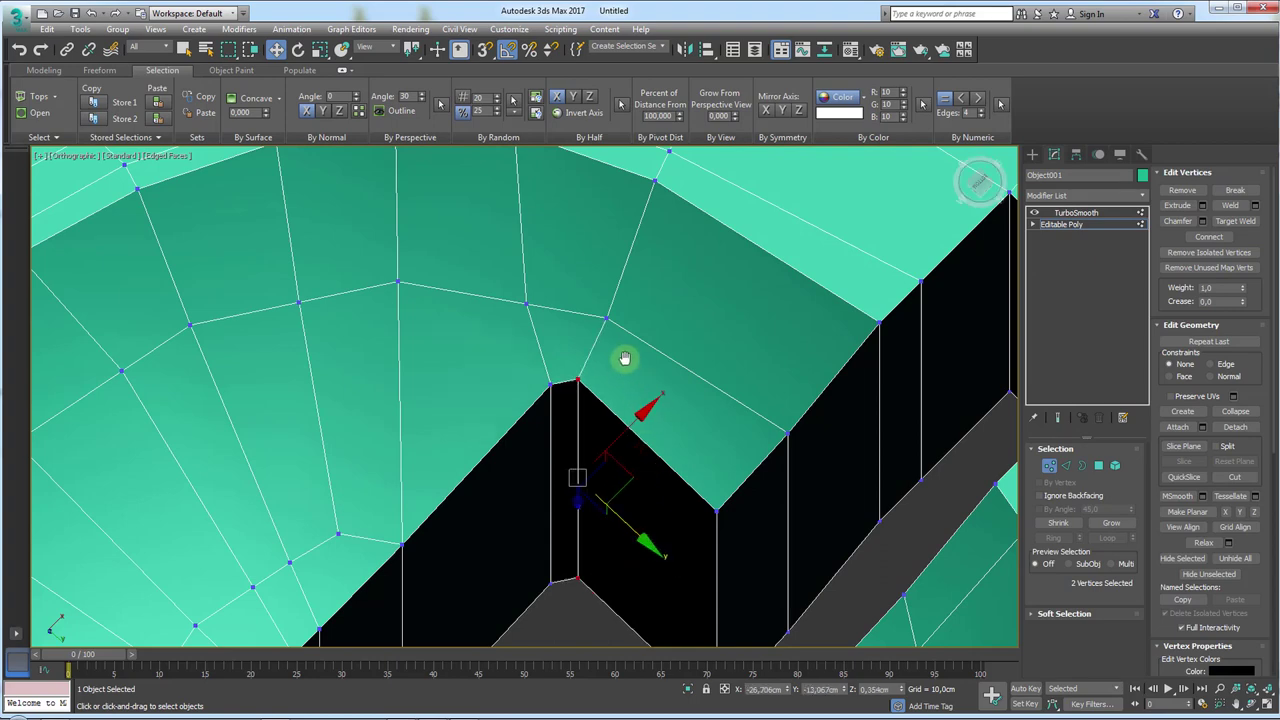
- Slide two vertices above the slot corner outward along their edges, then select a vertex further left
click(607, 317)
ctrl+click(526, 303)
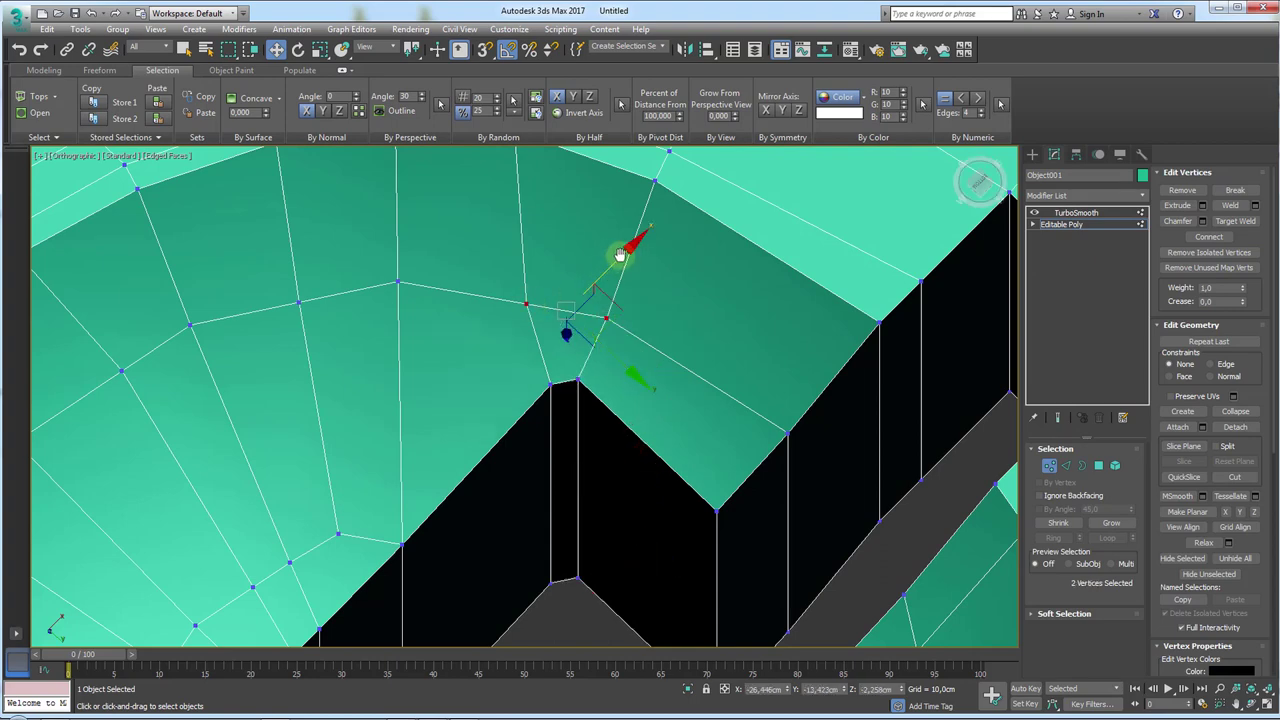
drag(620, 255, 643, 220)
key(ctrl+z)
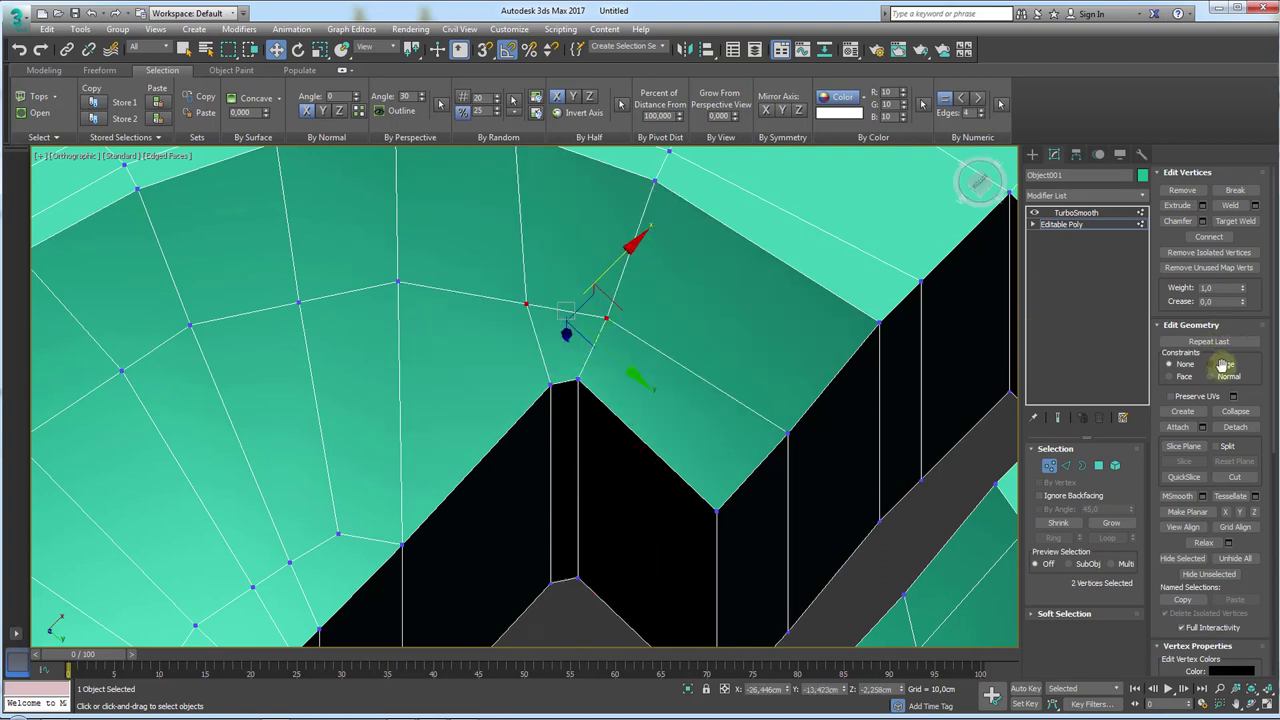
mouse_move(619, 256)
mouse_down()
mouse_move(651, 234)
mouse_move(645, 196)
mouse_up()
click(397, 260)
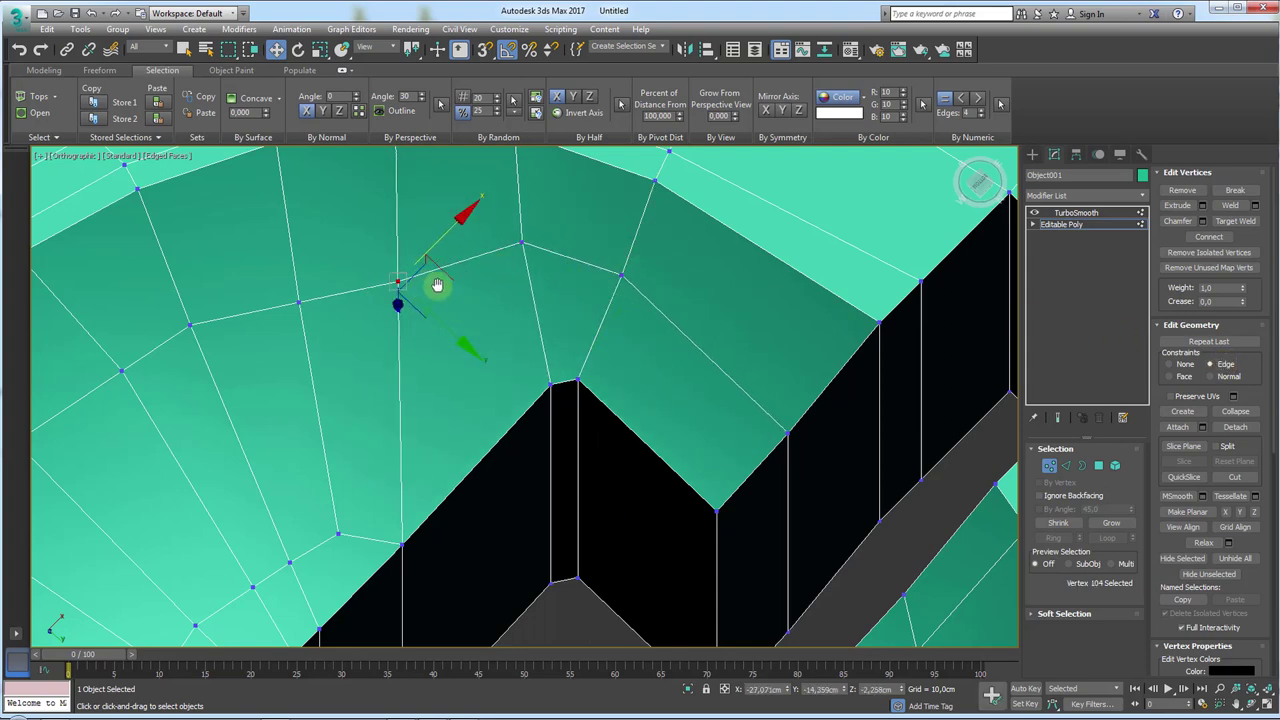
click(1075, 212)
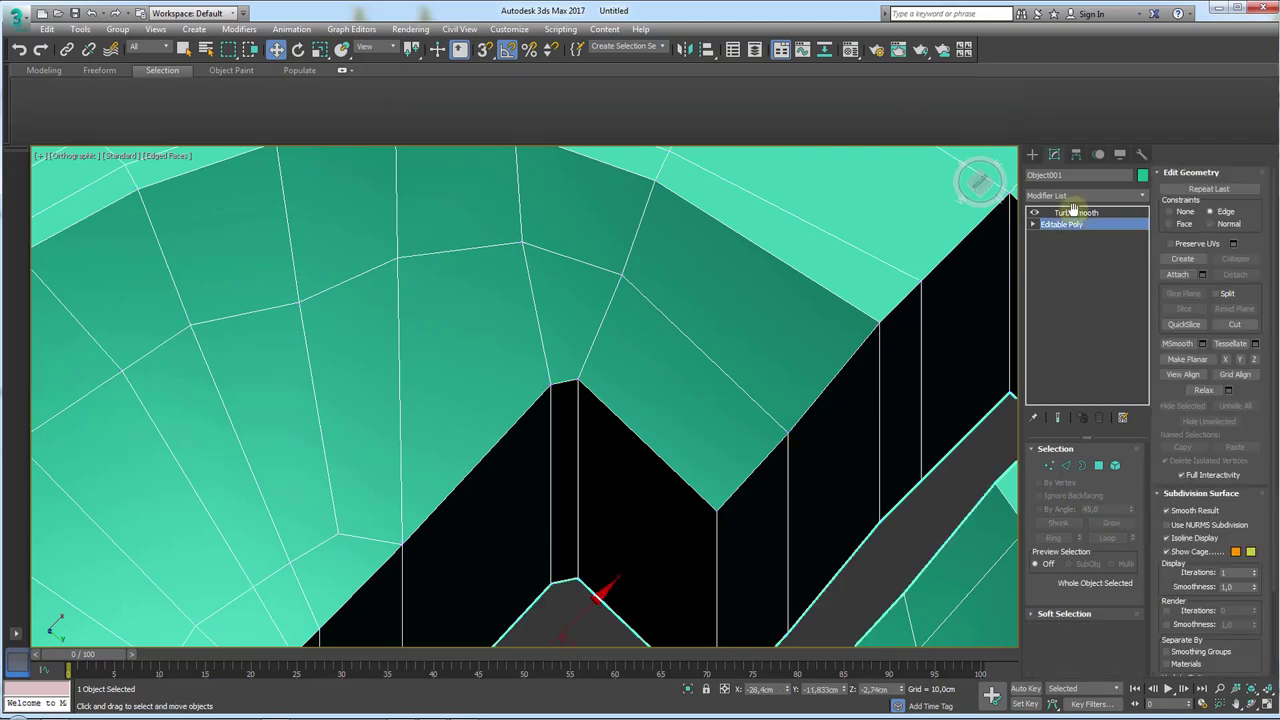
scroll(623, 343, down, 3)
mouse_move(694, 306)
middle_down()
mouse_move(712, 381)
mouse_move(665, 349)
middle_up()
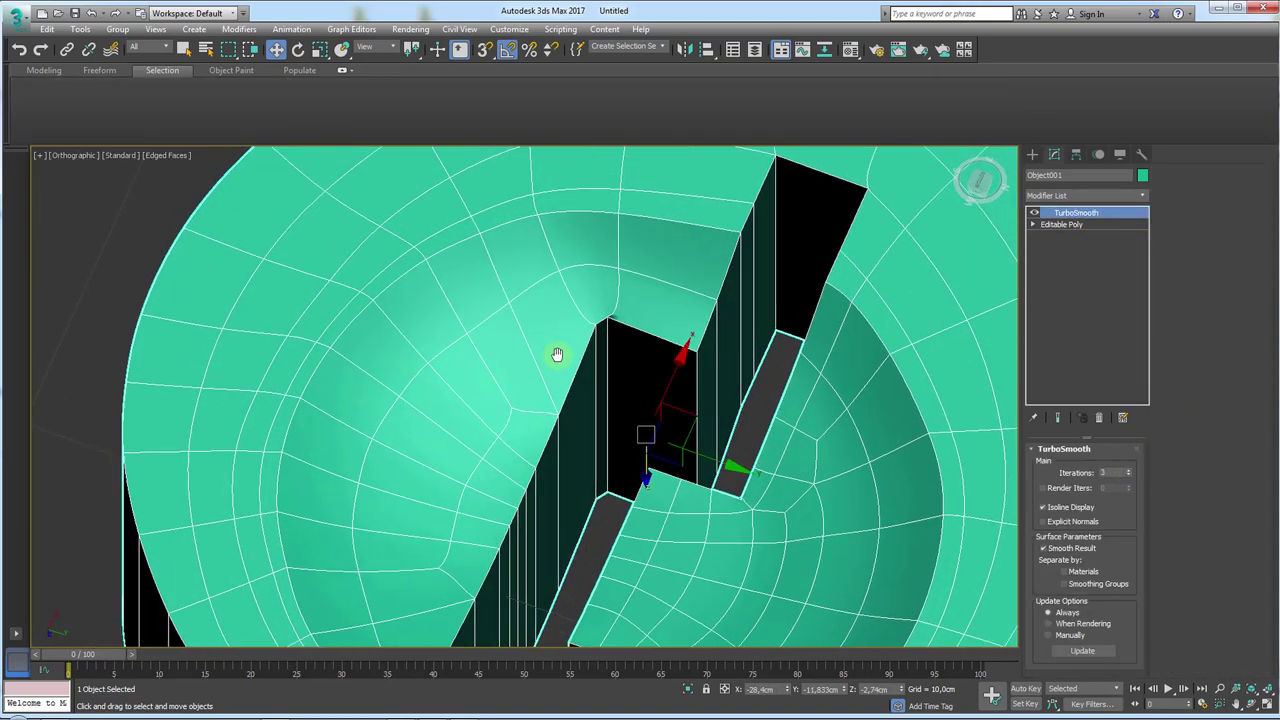
scroll(620, 365, up, 4)
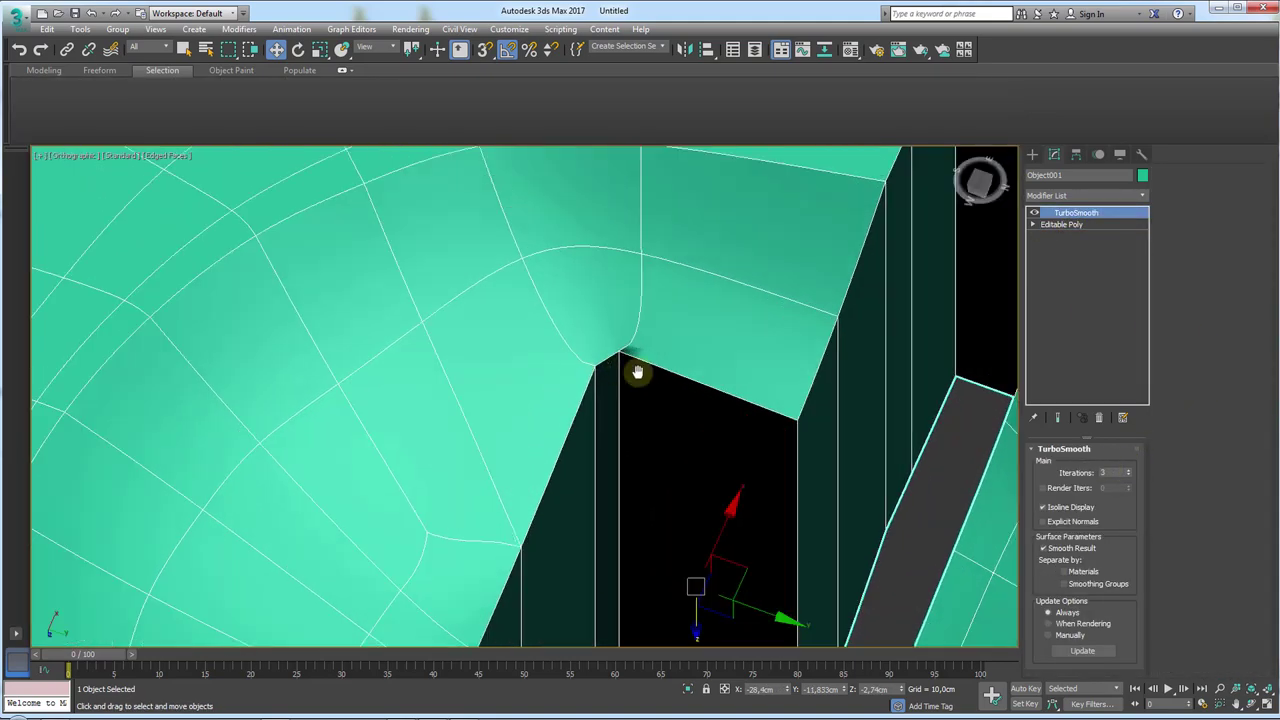
click(1128, 474)
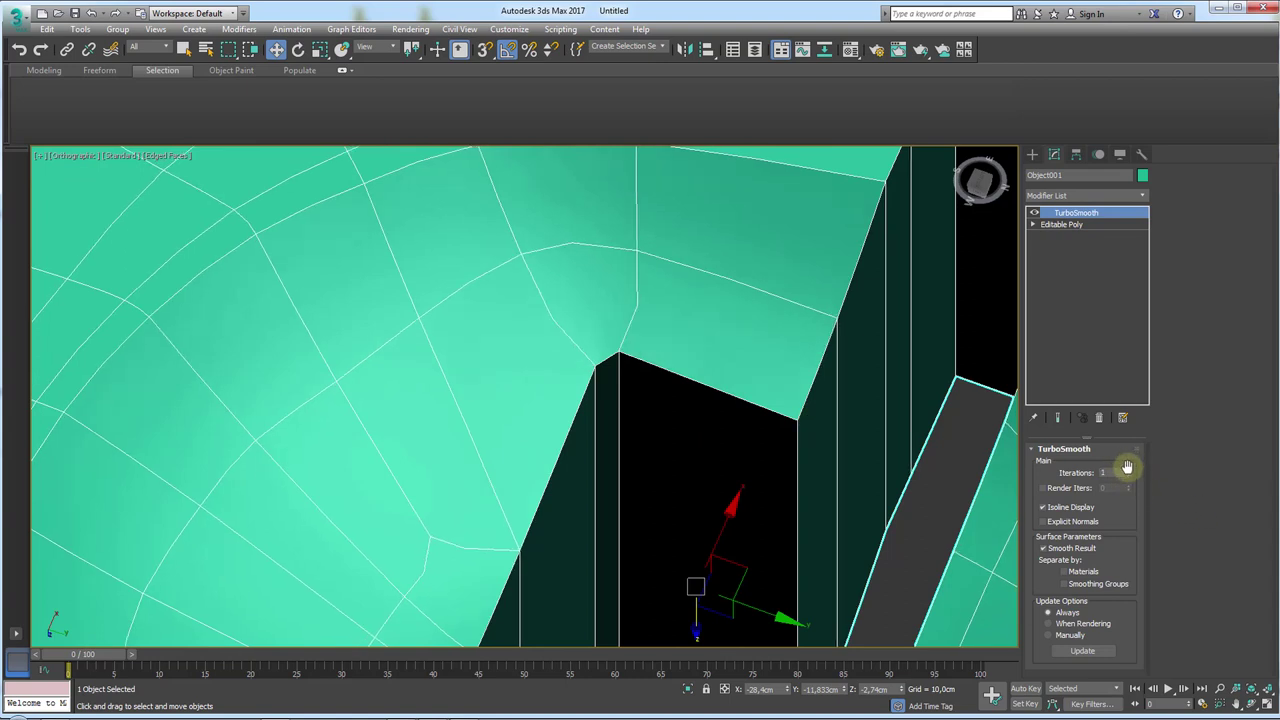
click(1127, 468)
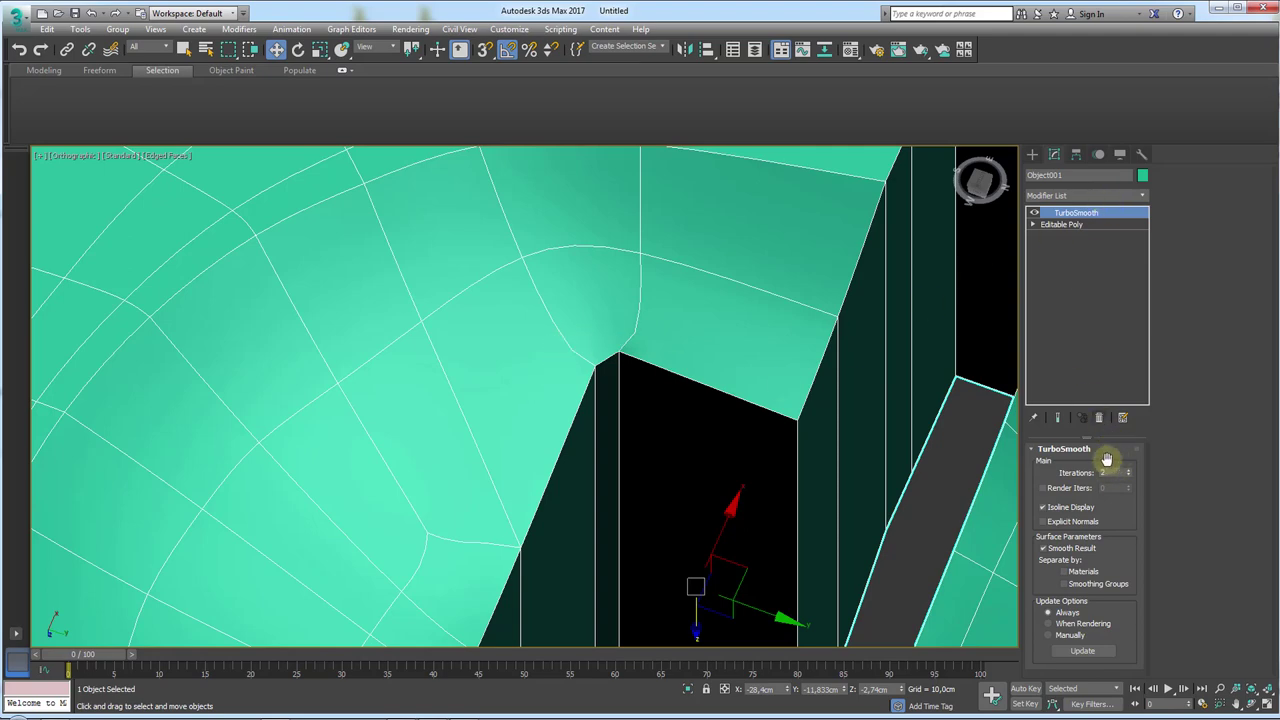
scroll(686, 451, down, 4)
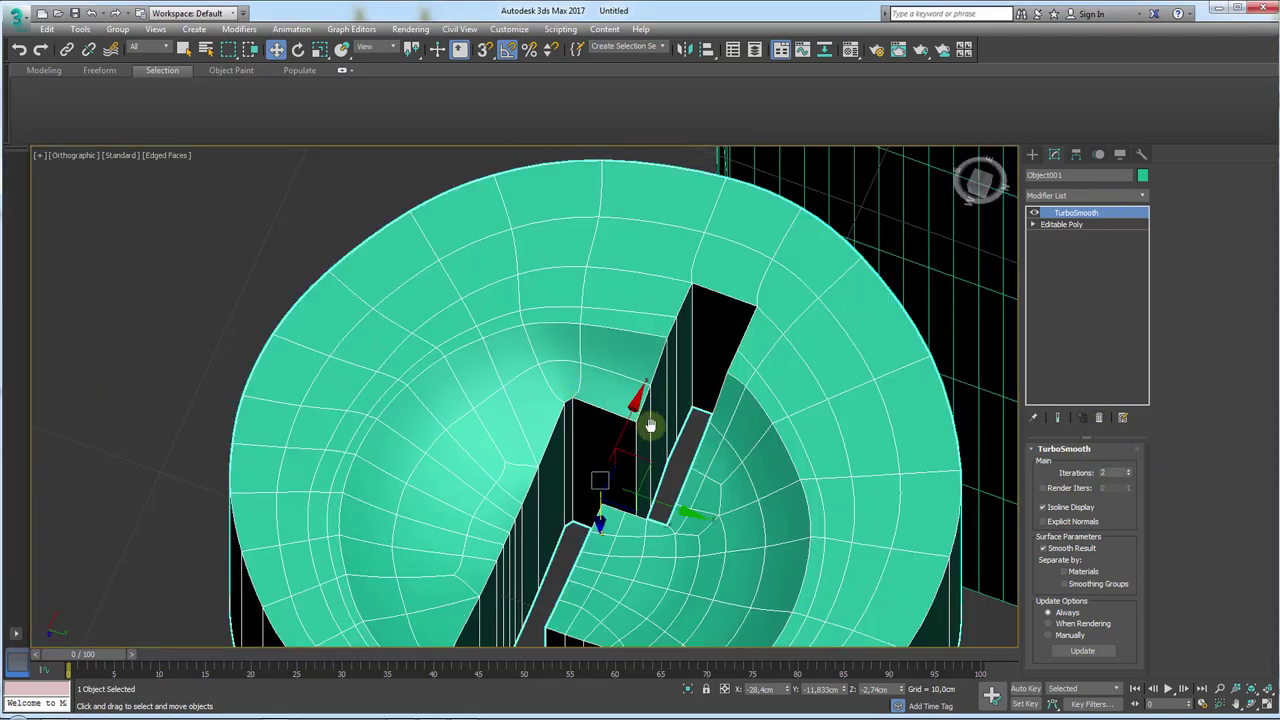
scroll(637, 423, down, 3)
mouse_move(737, 287)
alt+middle_down()
mouse_move(740, 323)
mouse_move(711, 323)
alt+middle_up()
- In Top view, rotate the cap about 175° on X so its underside faces up
key(t)
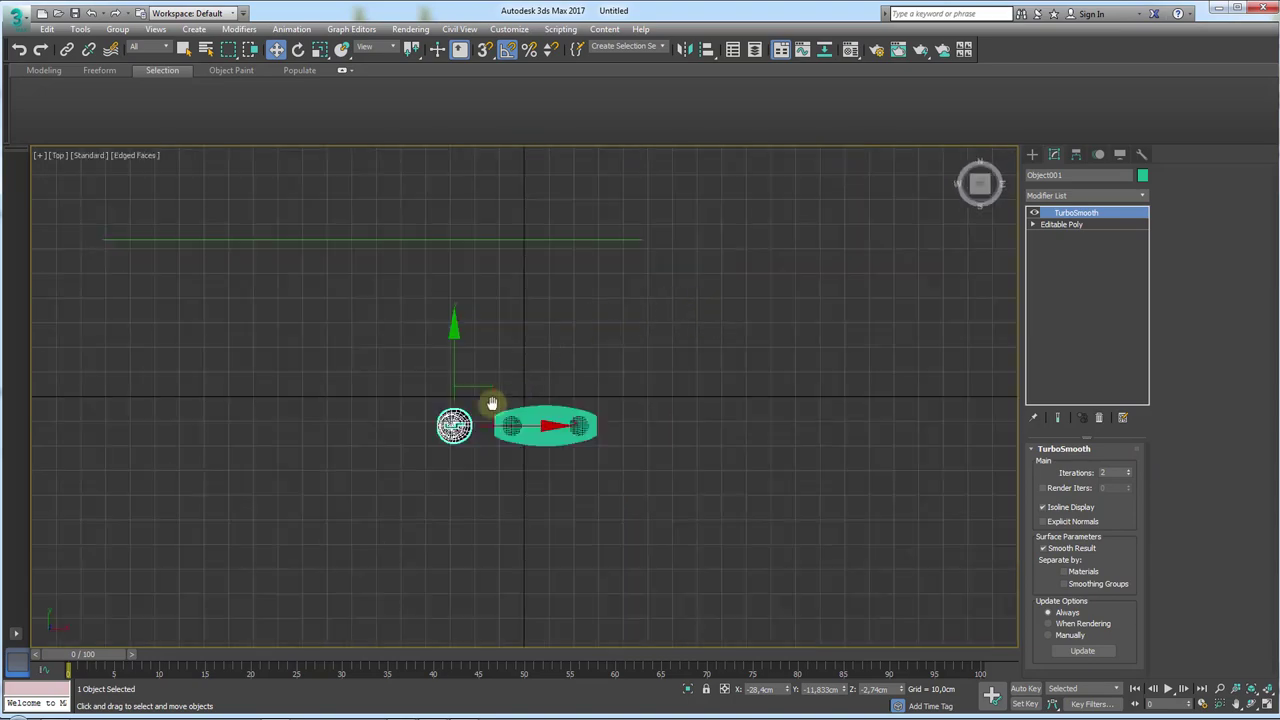
middle_drag(492, 403, 663, 320)
scroll(566, 331, up, 5)
scroll(563, 349, up, 1)
scroll(566, 350, down, 3)
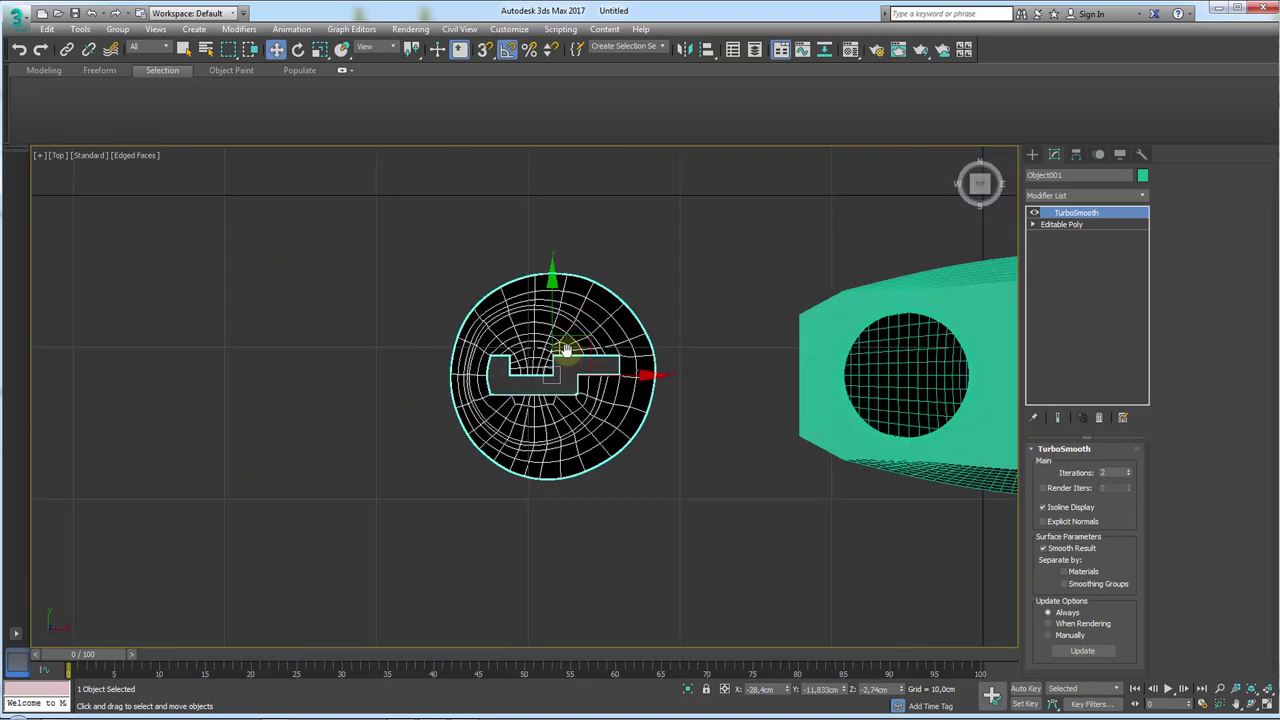
key(e)
mouse_move(534, 366)
mouse_down()
mouse_move(549, 371)
mouse_move(557, 443)
mouse_move(545, 451)
mouse_move(561, 452)
mouse_up()
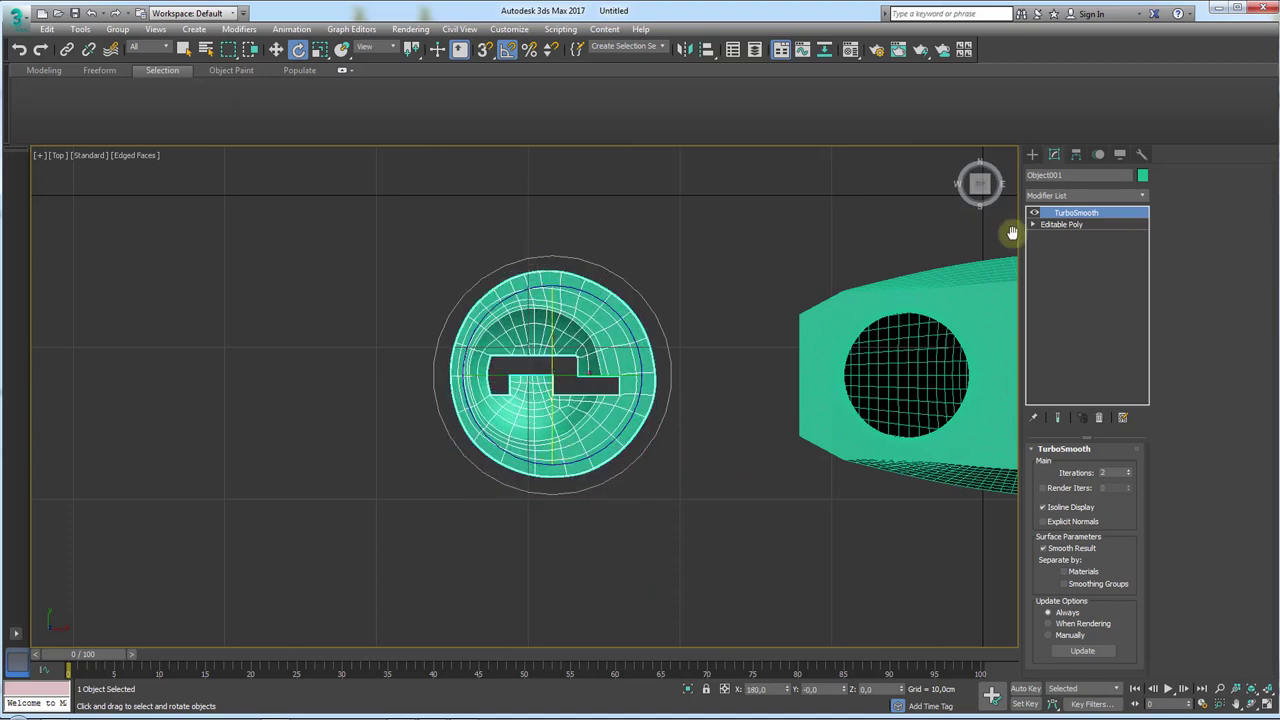
- Enter Editable Poly vertex level, select the vertices left of the slot, and switch to Move
click(1056, 235)
scroll(560, 362, up, 5)
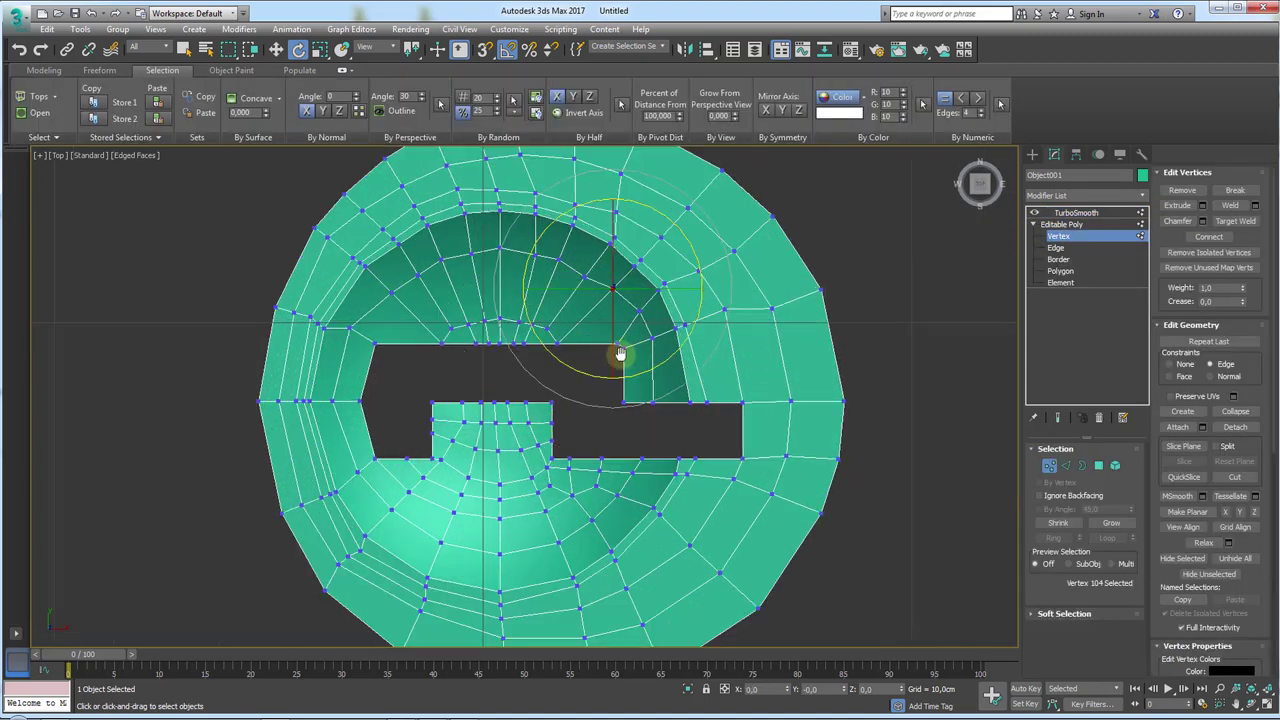
click(727, 389)
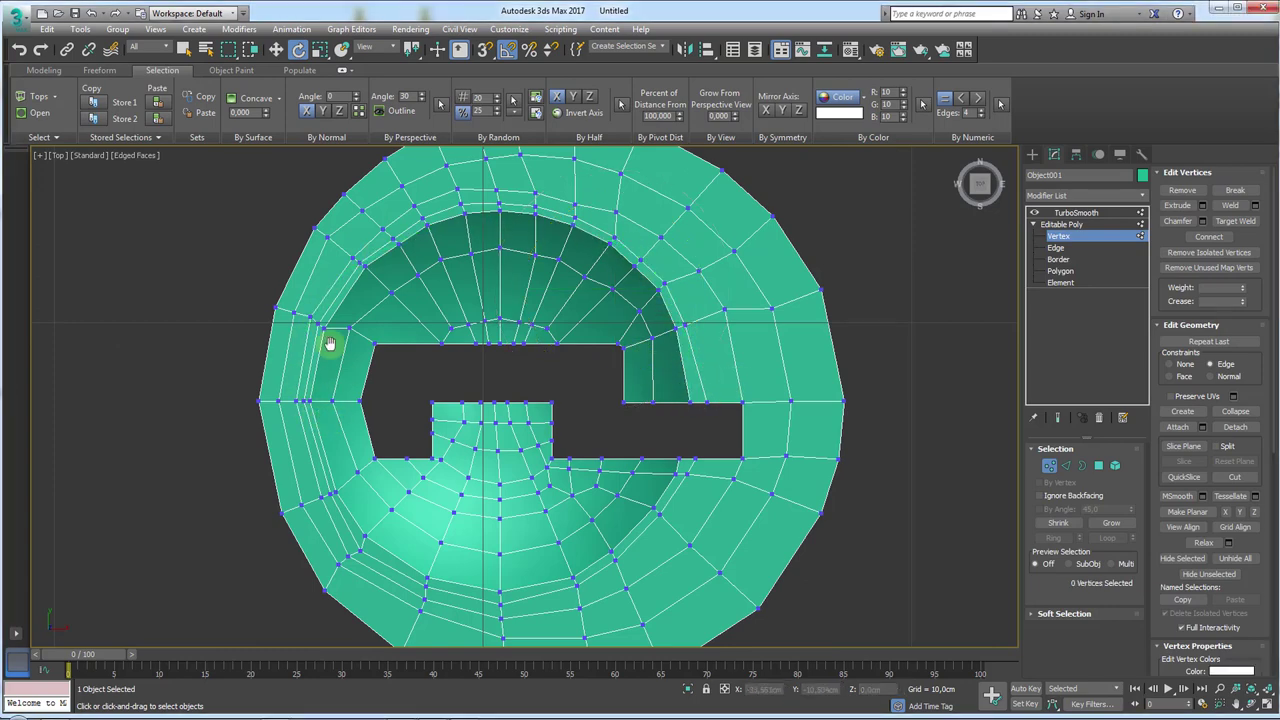
scroll(329, 346, up, 3)
scroll(329, 380, up, 3)
click(388, 347)
key(w)
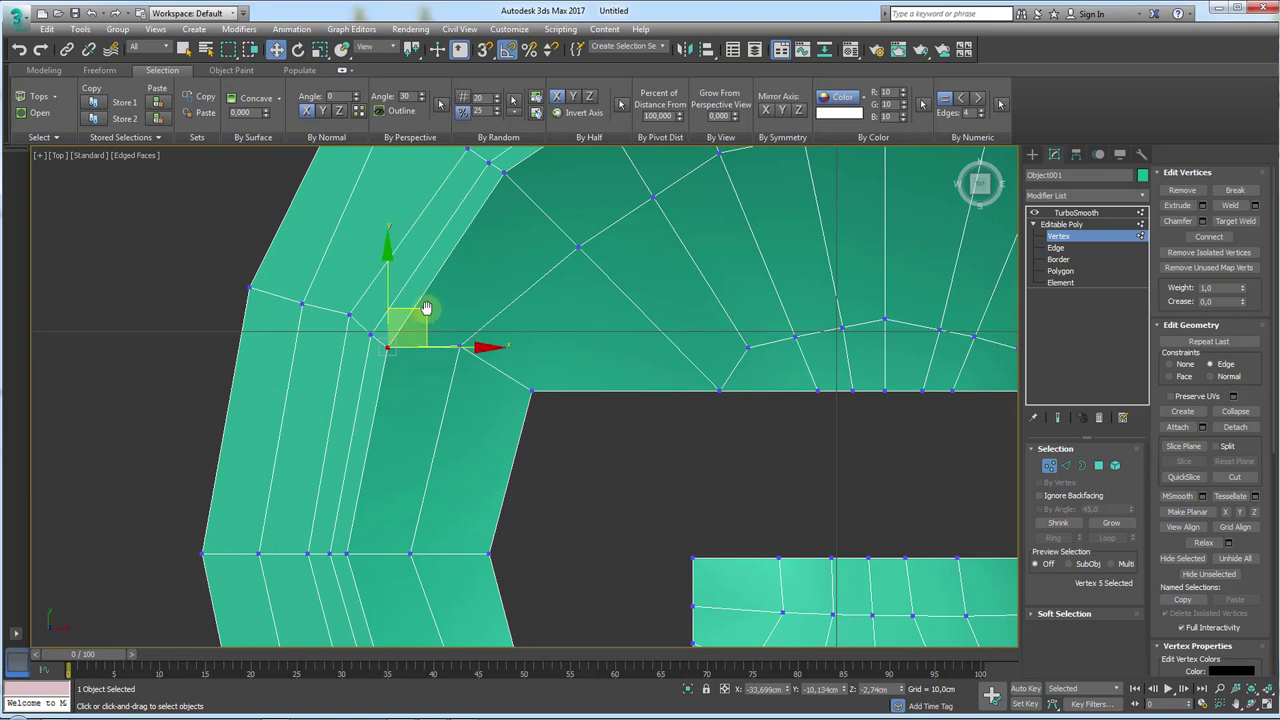
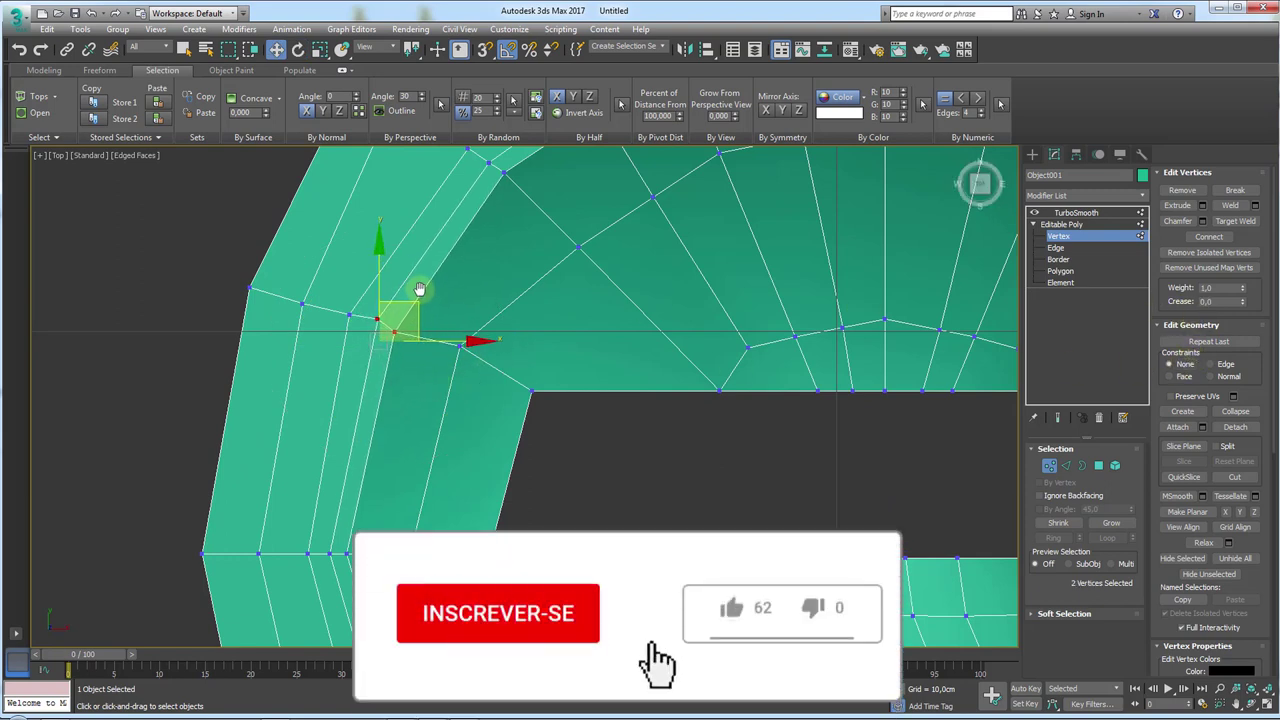
- Nudge a vertex at the disk's notch corner, then leave Vertex mode for the Create panel
click(379, 321)
click(386, 332)
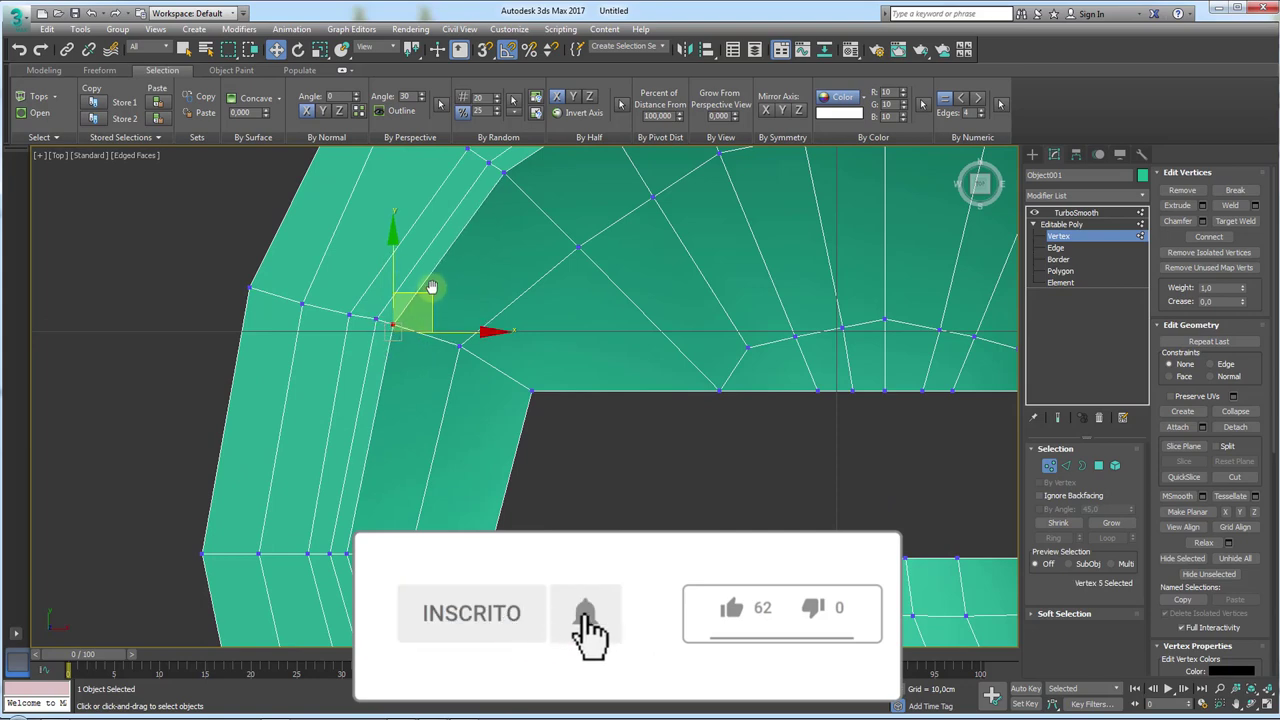
scroll(571, 403, down, 5)
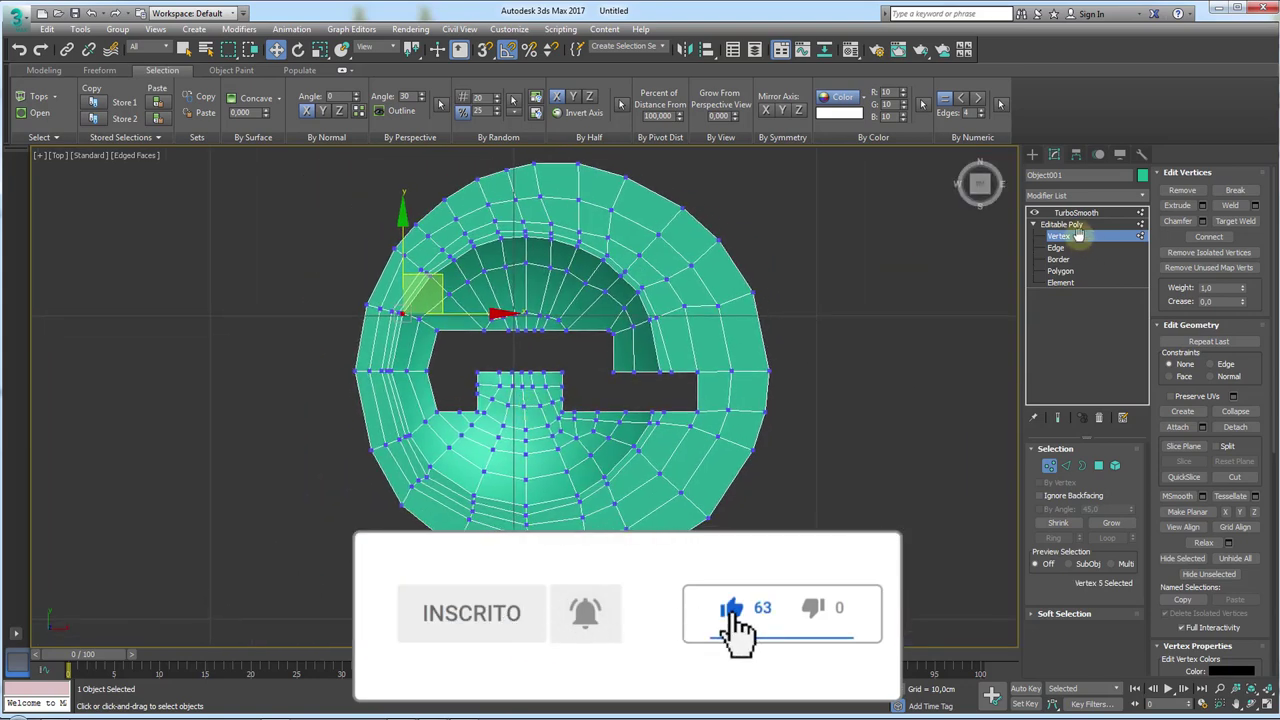
click(1062, 224)
click(1032, 154)
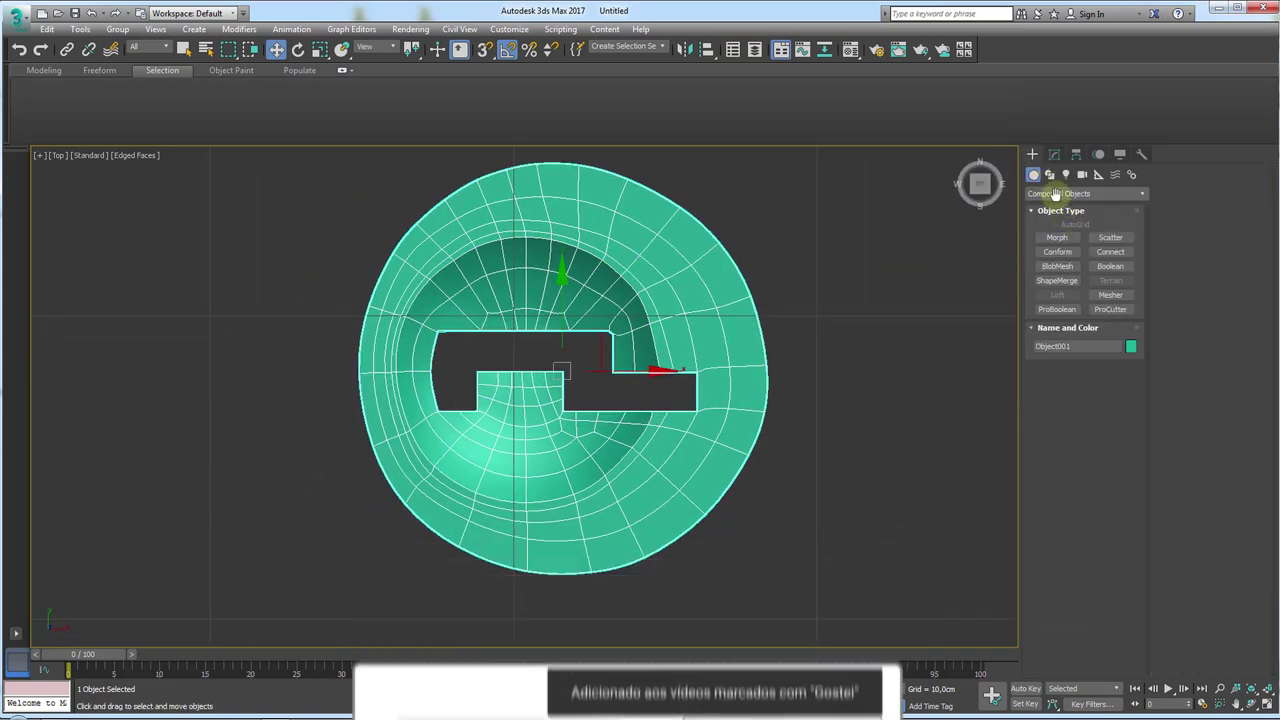
- Draw a circle spline and move it onto the disk's hollow
click(1049, 174)
click(1058, 262)
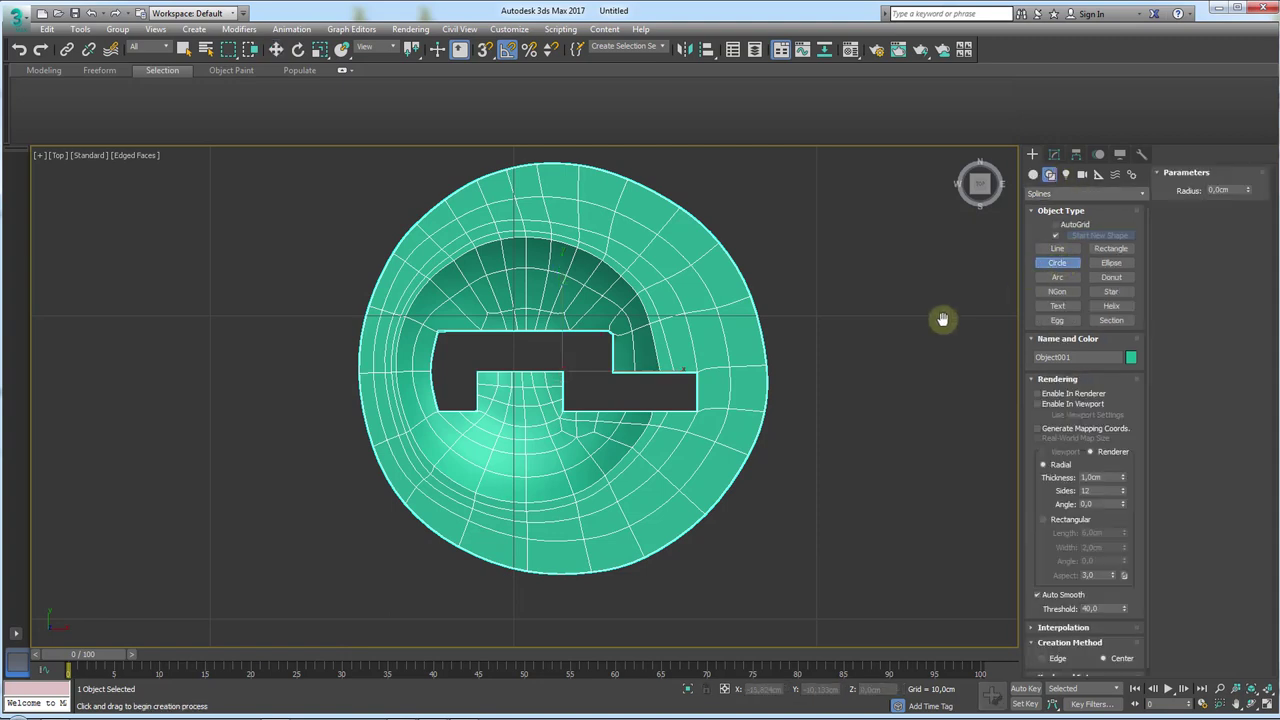
mouse_move(863, 317)
middle_down()
mouse_move(637, 317)
mouse_move(566, 357)
middle_up()
drag(553, 357, 615, 420)
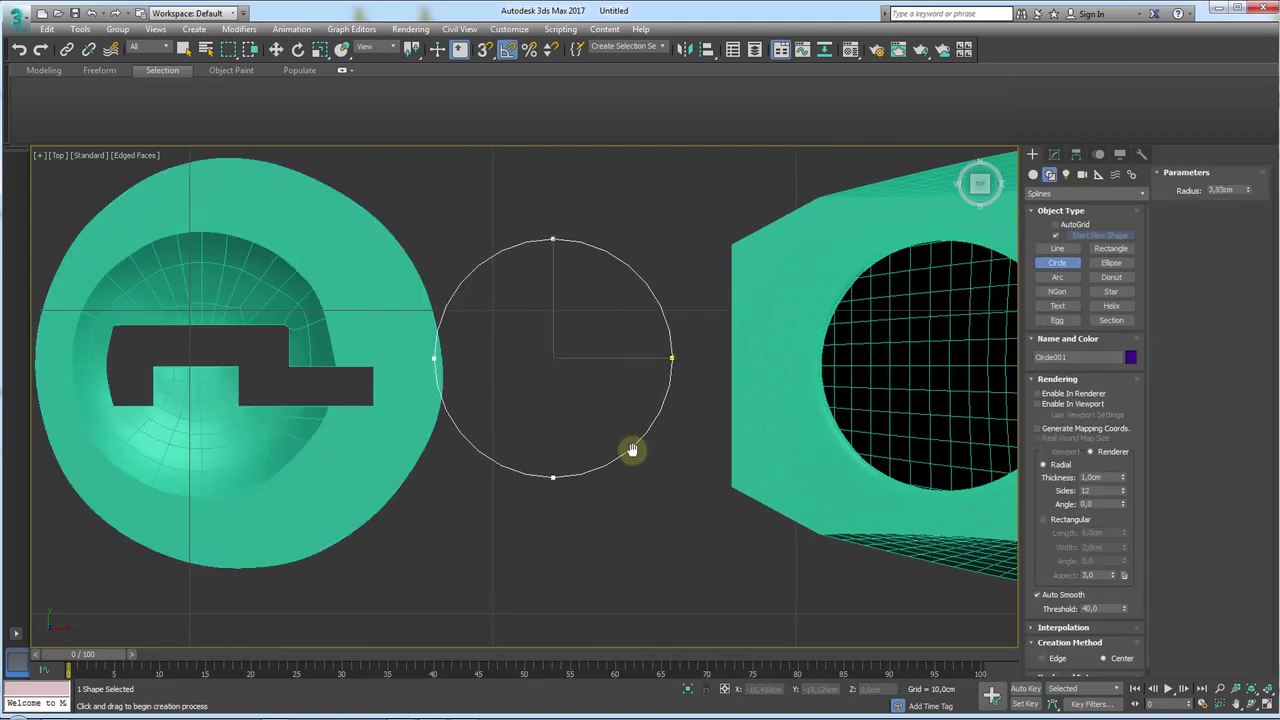
key(w)
drag(623, 360, 274, 360)
middle_drag(274, 360, 376, 370)
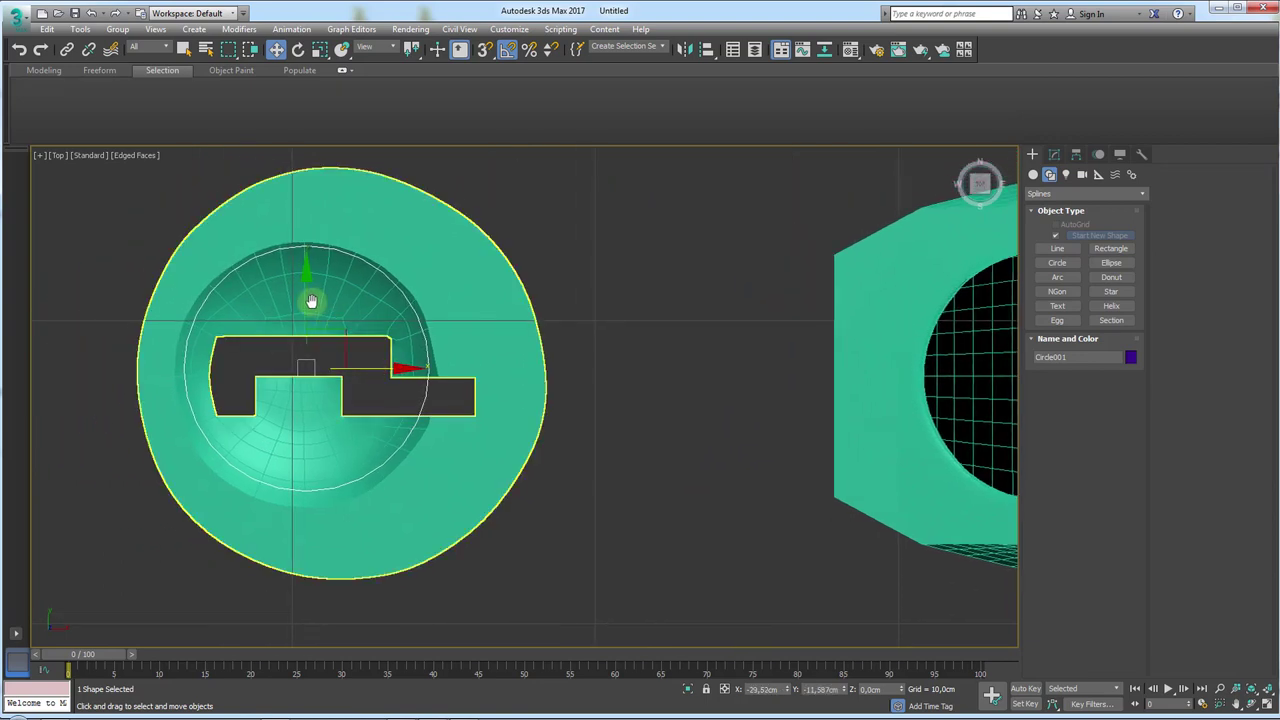
drag(302, 310, 306, 307)
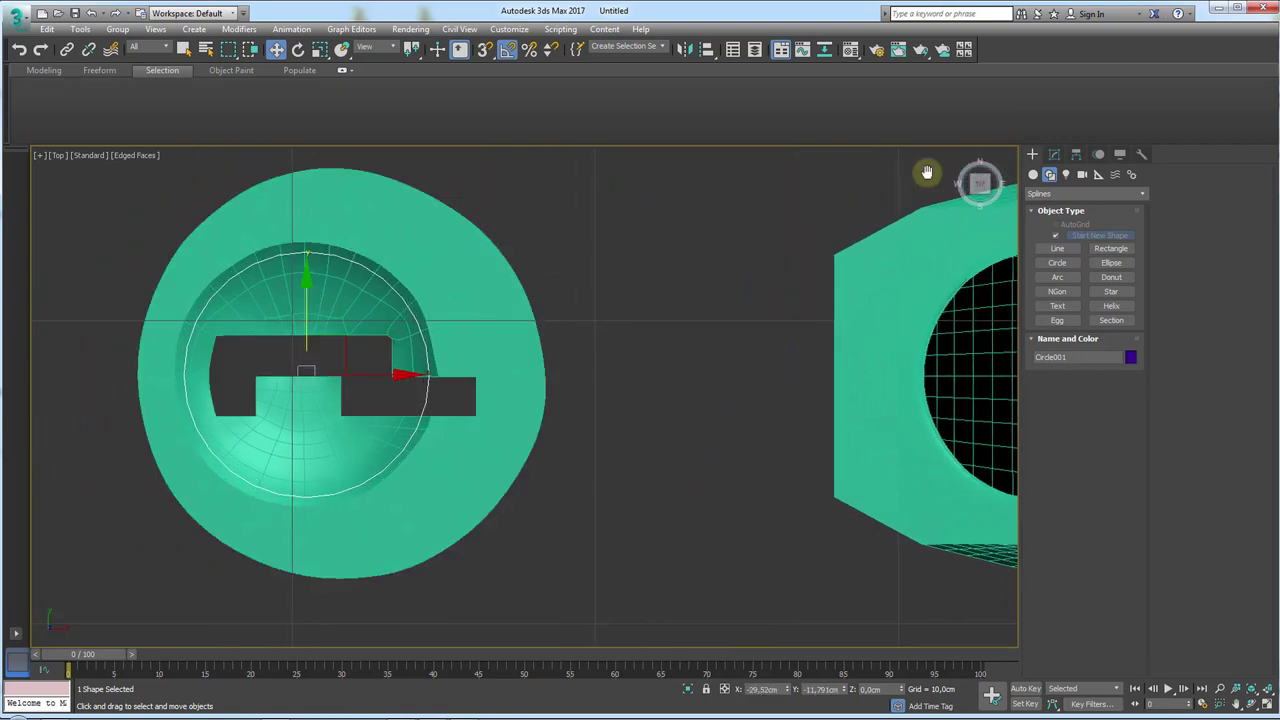
- Raise the circle's radius to 4.093 cm so it traces the curve, then select the disk
click(1054, 155)
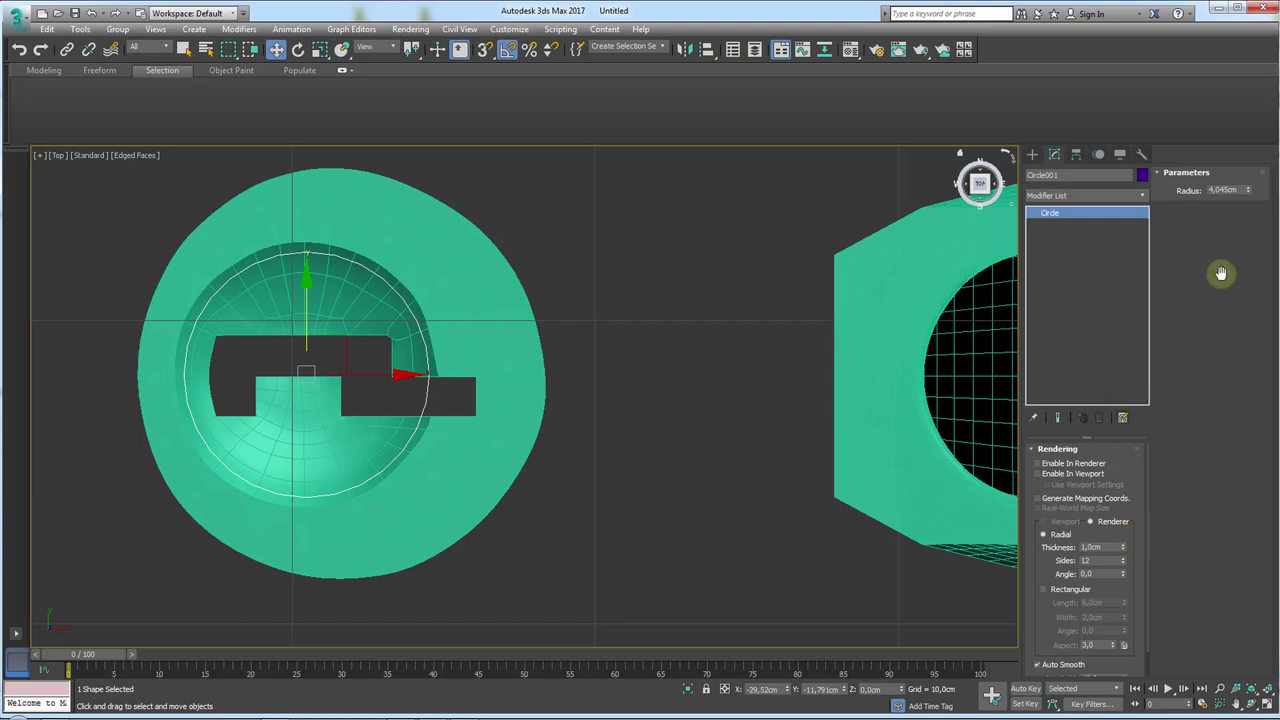
drag(1244, 188, 1244, 176)
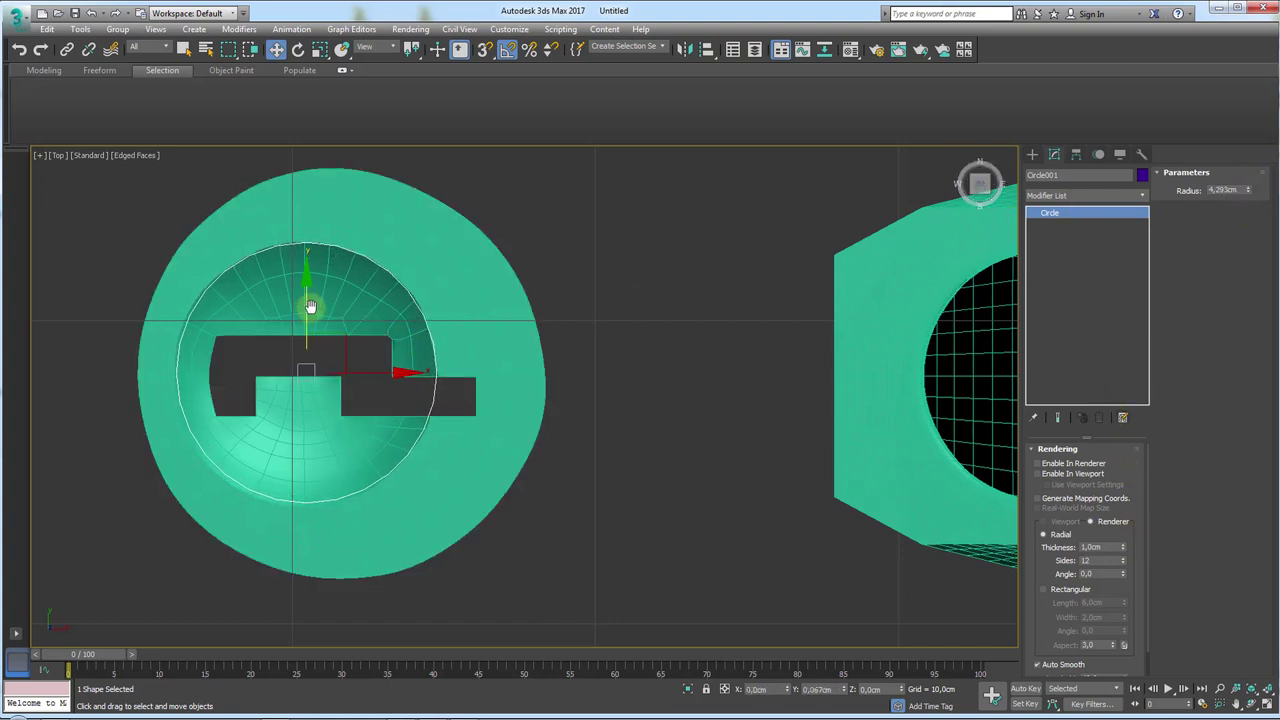
click(451, 294)
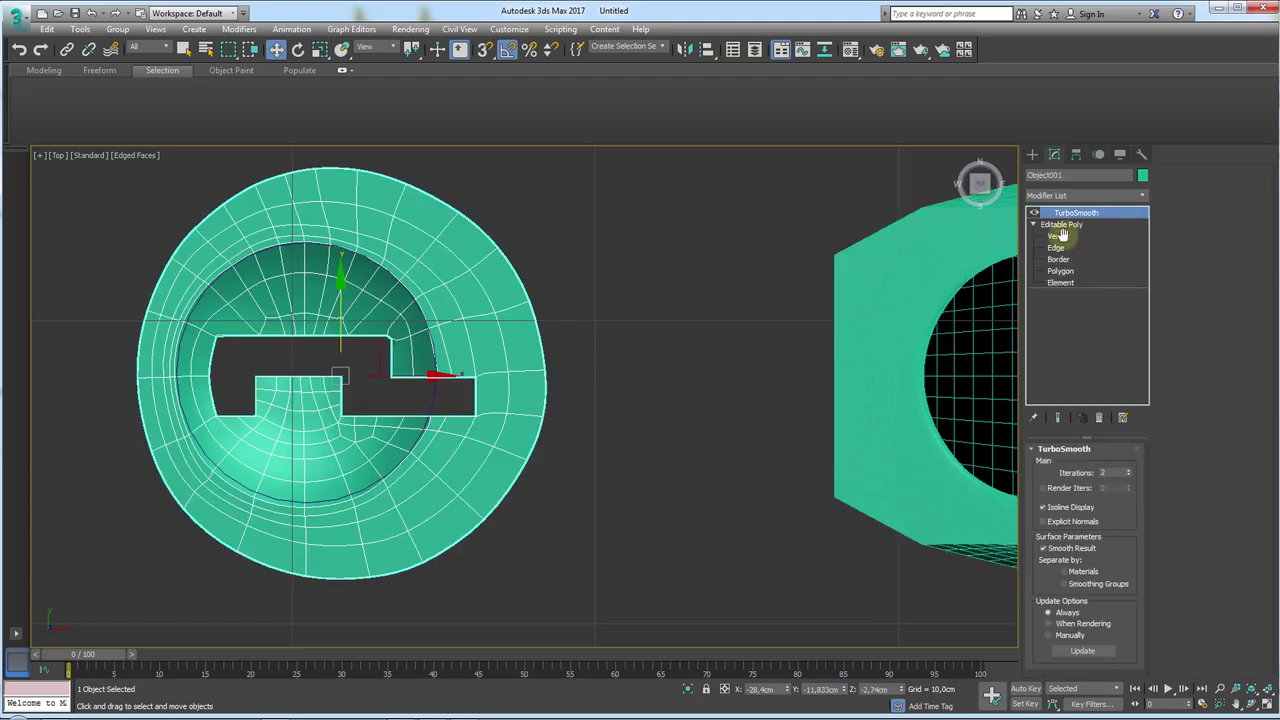
- Select vertices at the hollow's inner corner and along its curved edge
click(1062, 234)
scroll(492, 294, up, 2)
scroll(551, 420, up, 4)
middle_drag(551, 420, 570, 531)
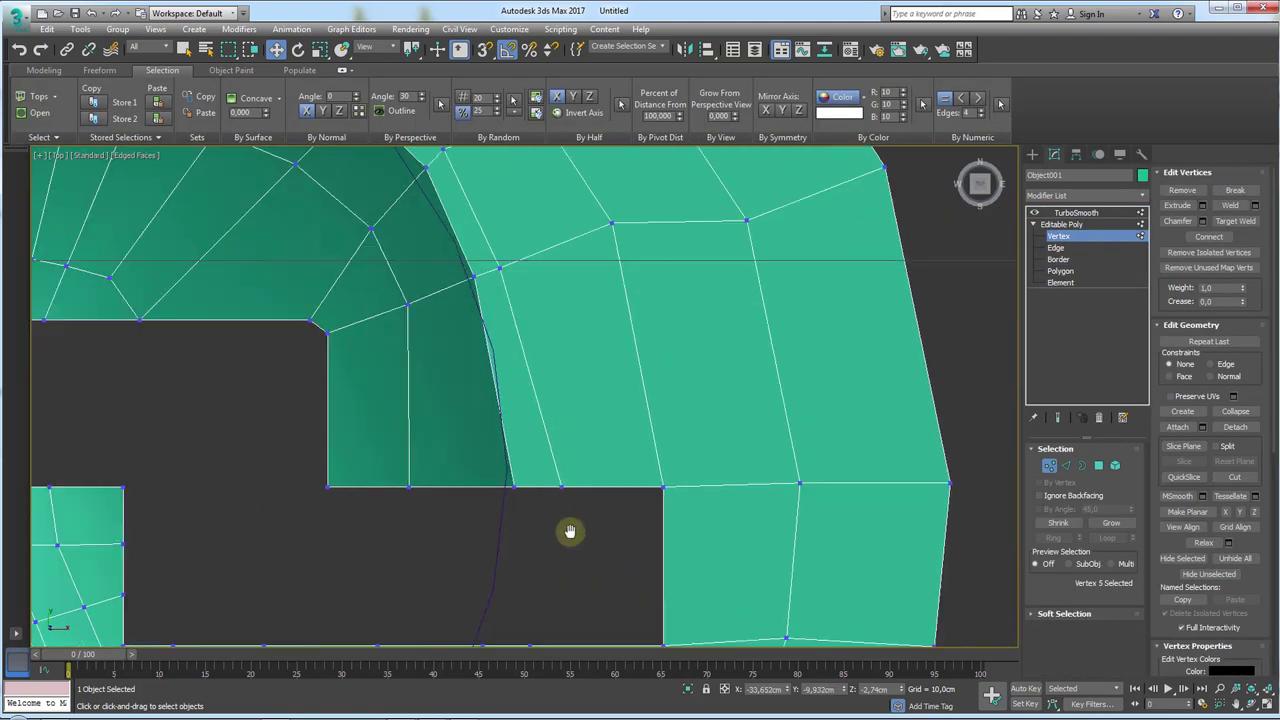
click(507, 489)
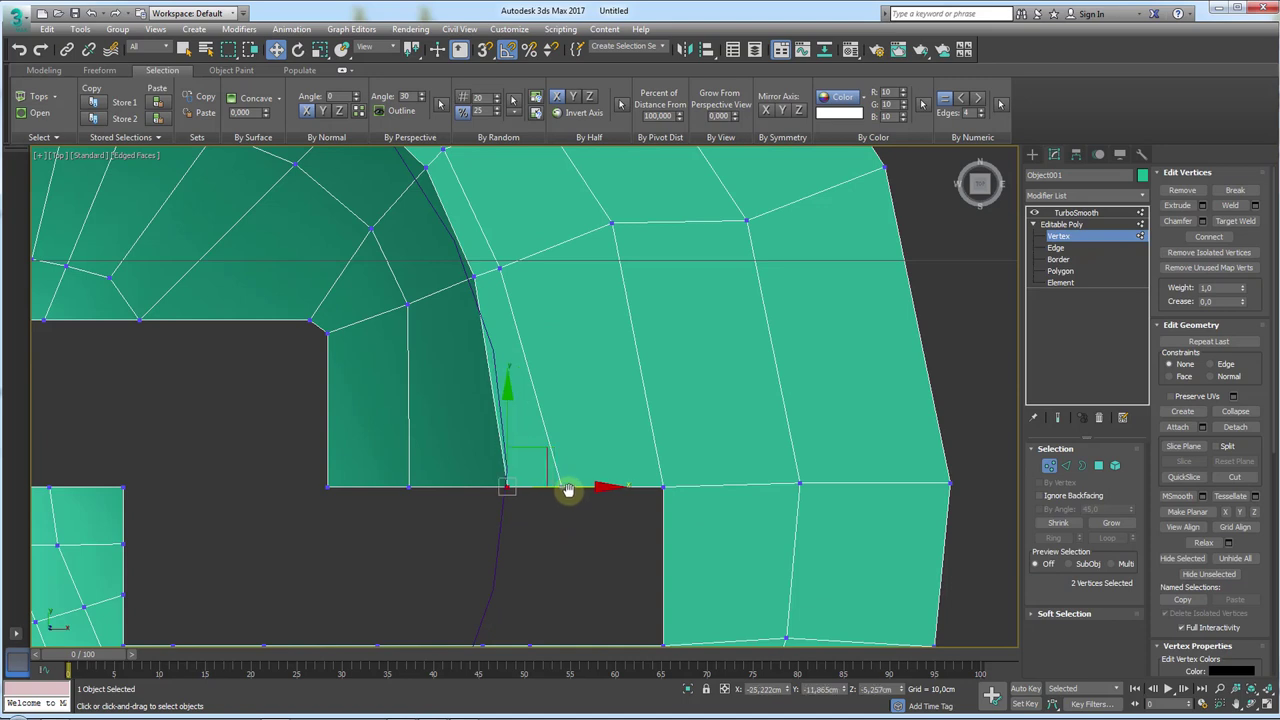
middle_drag(498, 339, 474, 291)
click(474, 291)
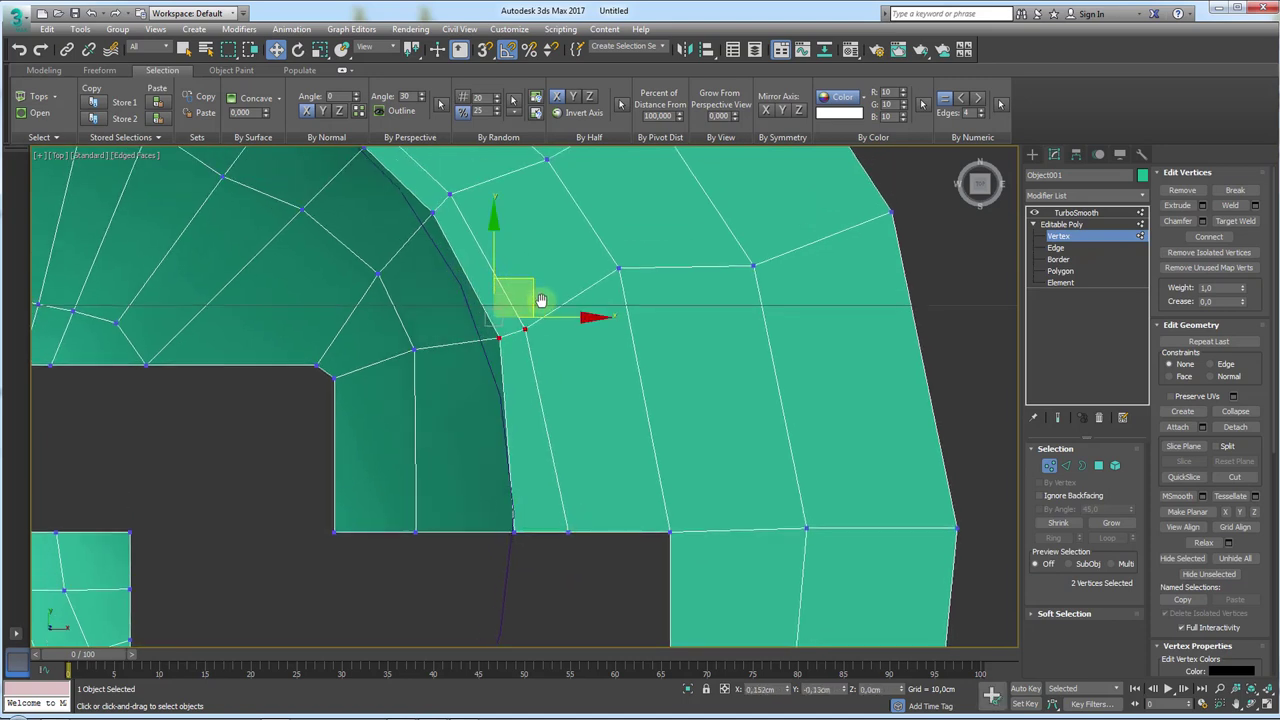
click(416, 347)
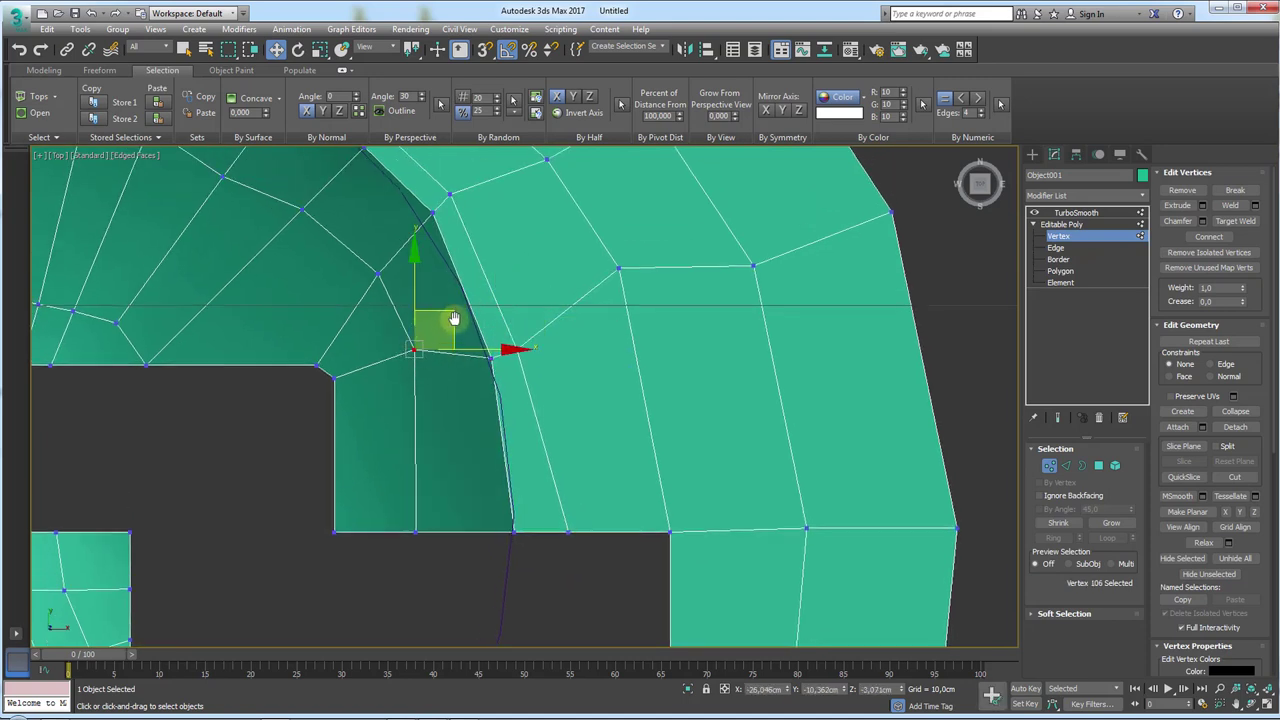
middle_drag(457, 331, 490, 480)
key(ctrl+z)
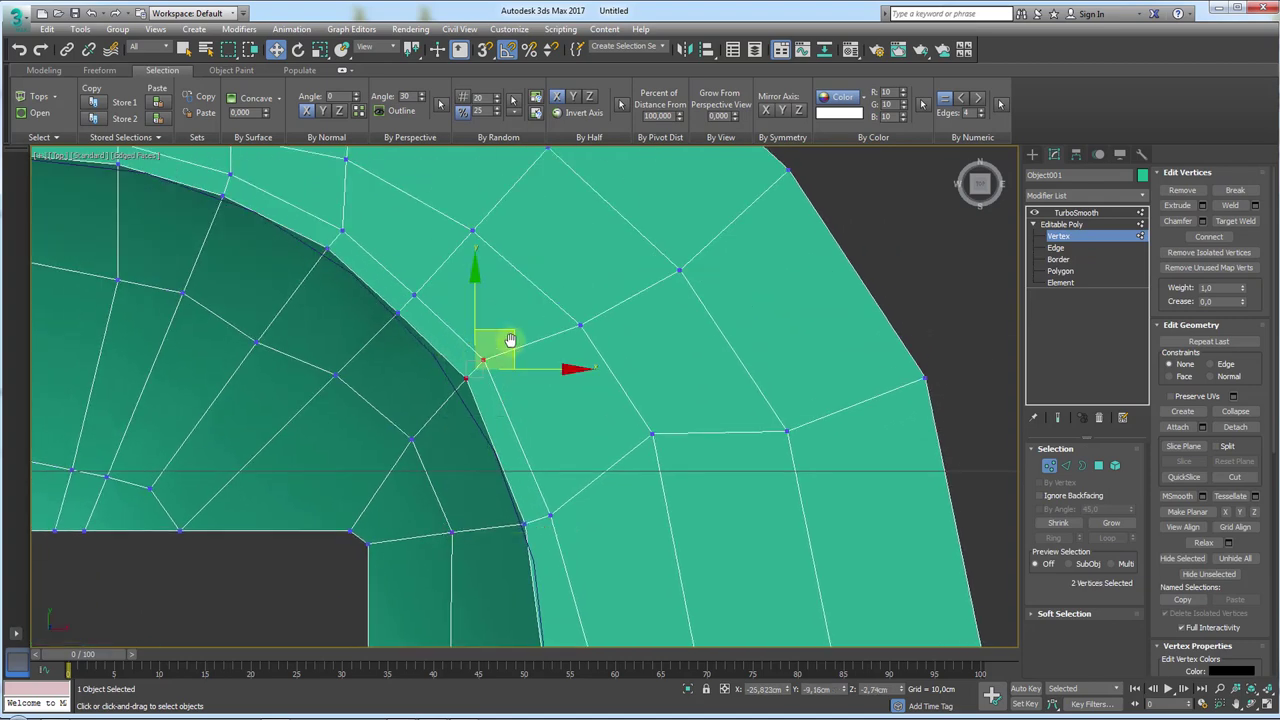
scroll(508, 363, down, 5)
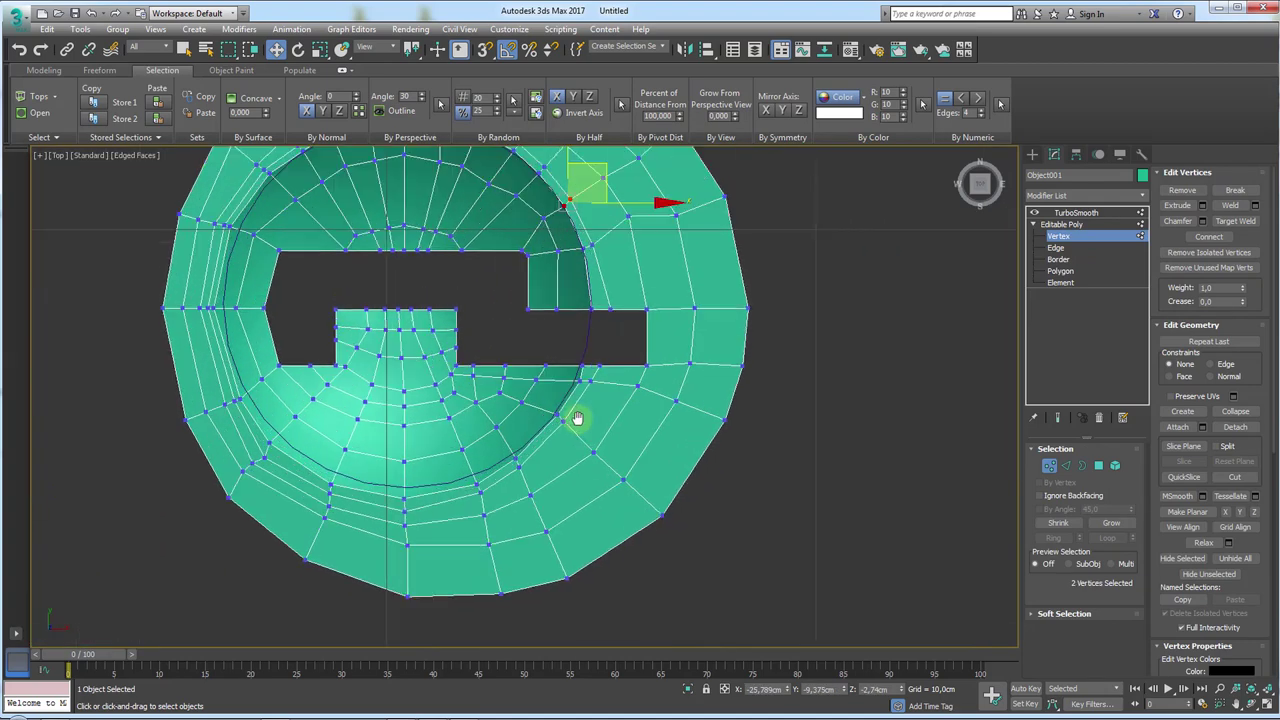
scroll(577, 418, up, 4)
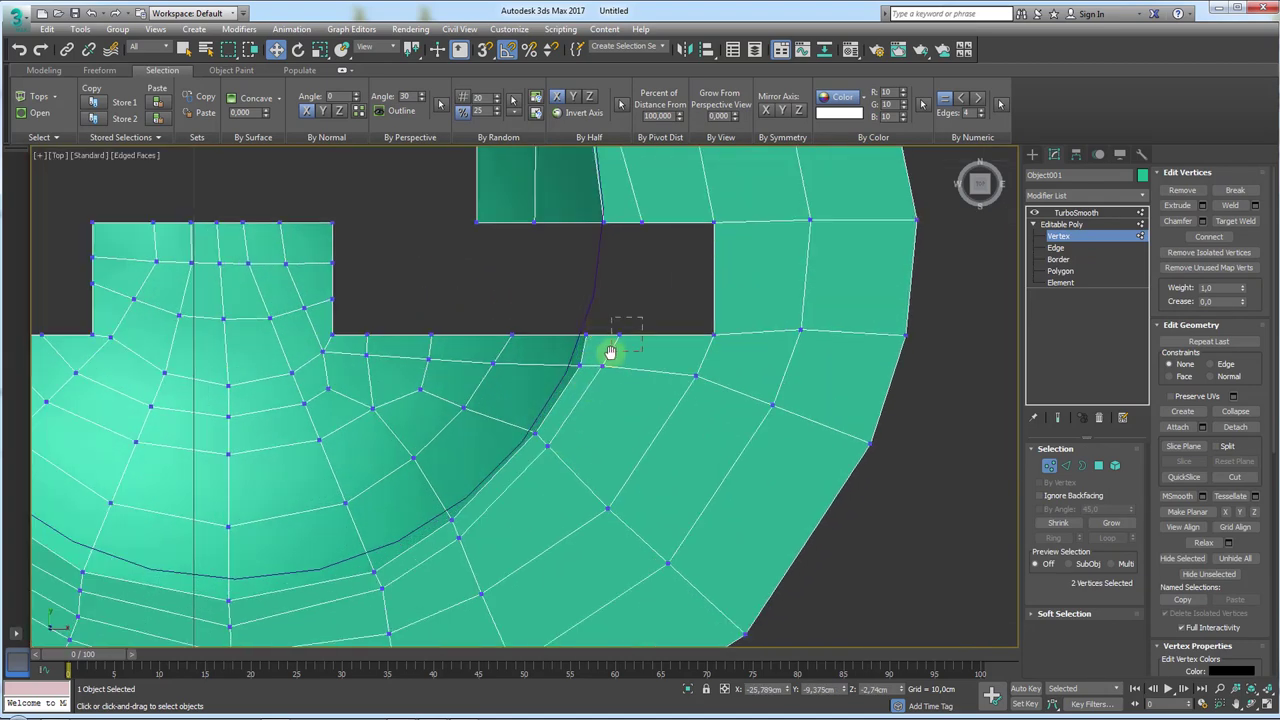
- Move the upper and lower vertex pairs near the notch left onto the circle guide
mouse_move(642, 318)
mouse_down()
mouse_move(610, 352)
mouse_move(580, 326)
mouse_move(638, 347)
mouse_up()
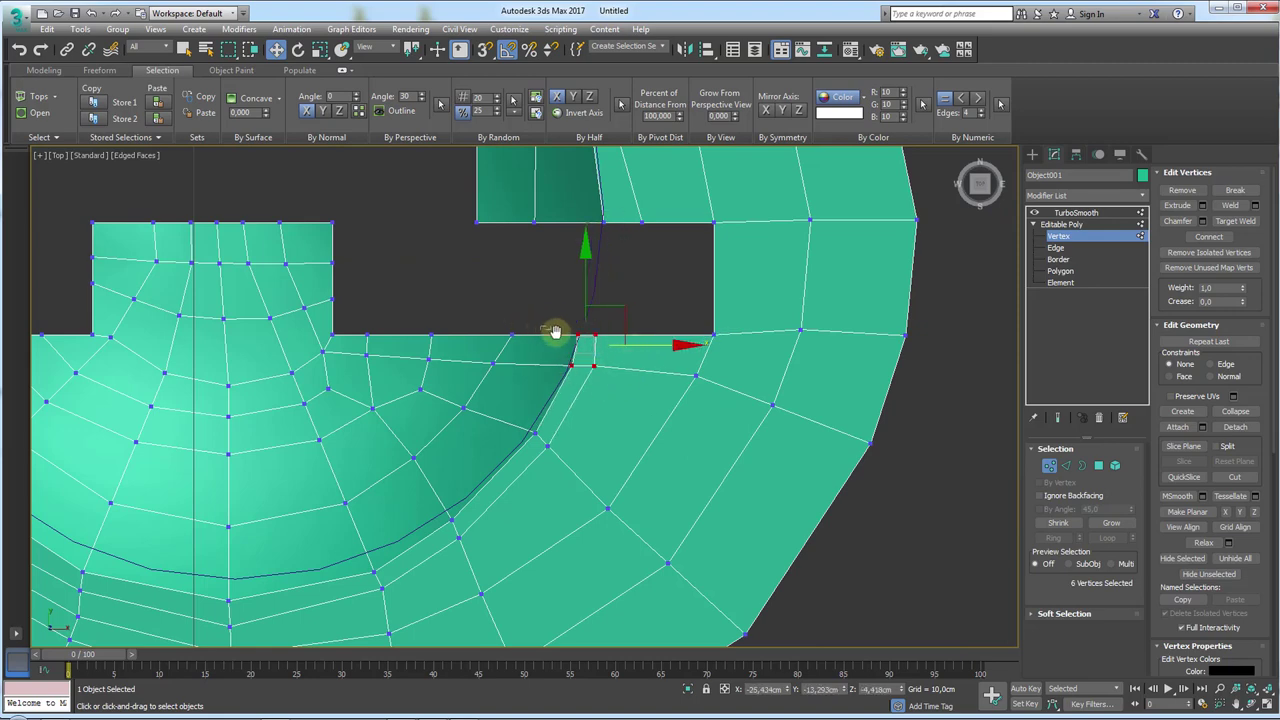
drag(555, 331, 642, 346)
drag(671, 263, 600, 205)
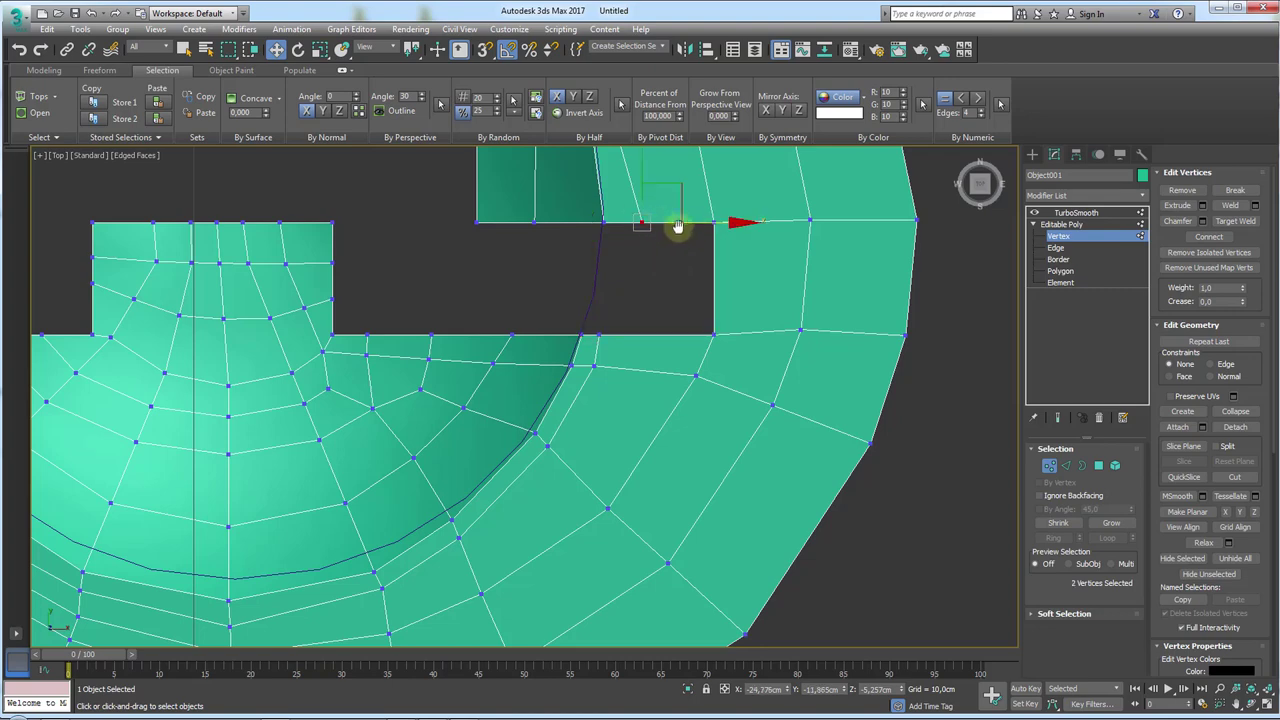
drag(673, 226, 577, 198)
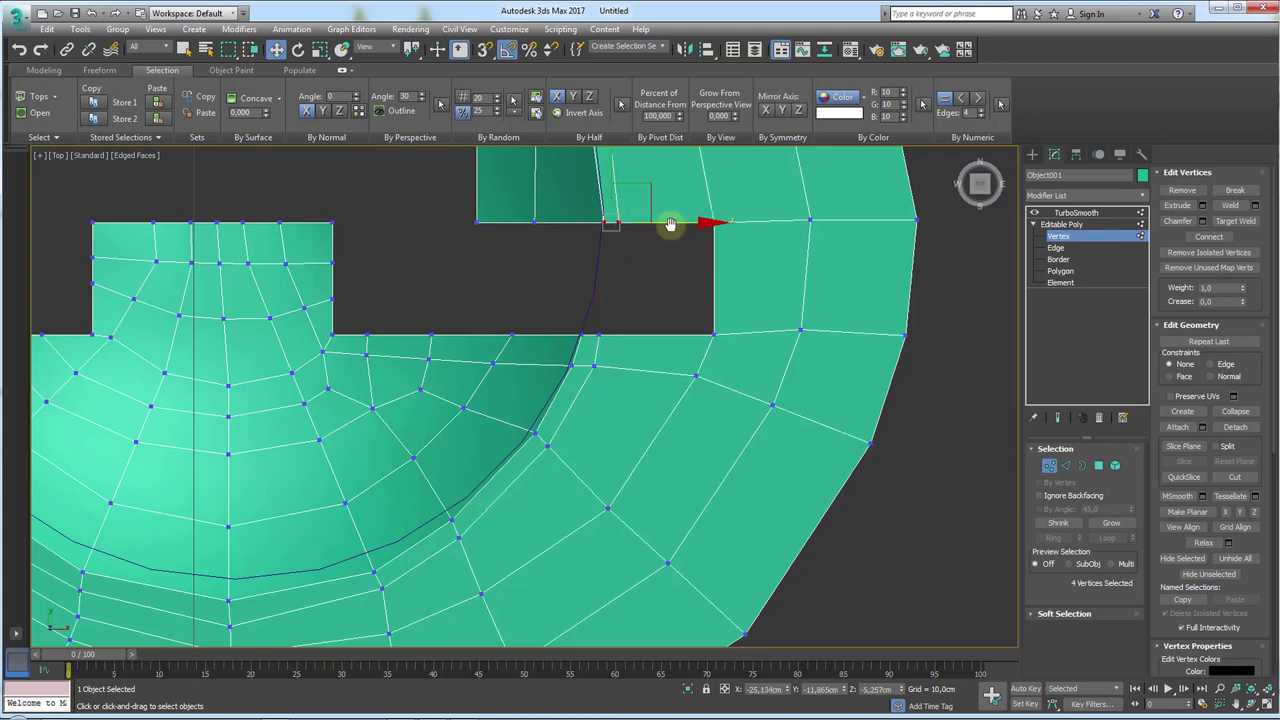
middle_drag(557, 449, 643, 433)
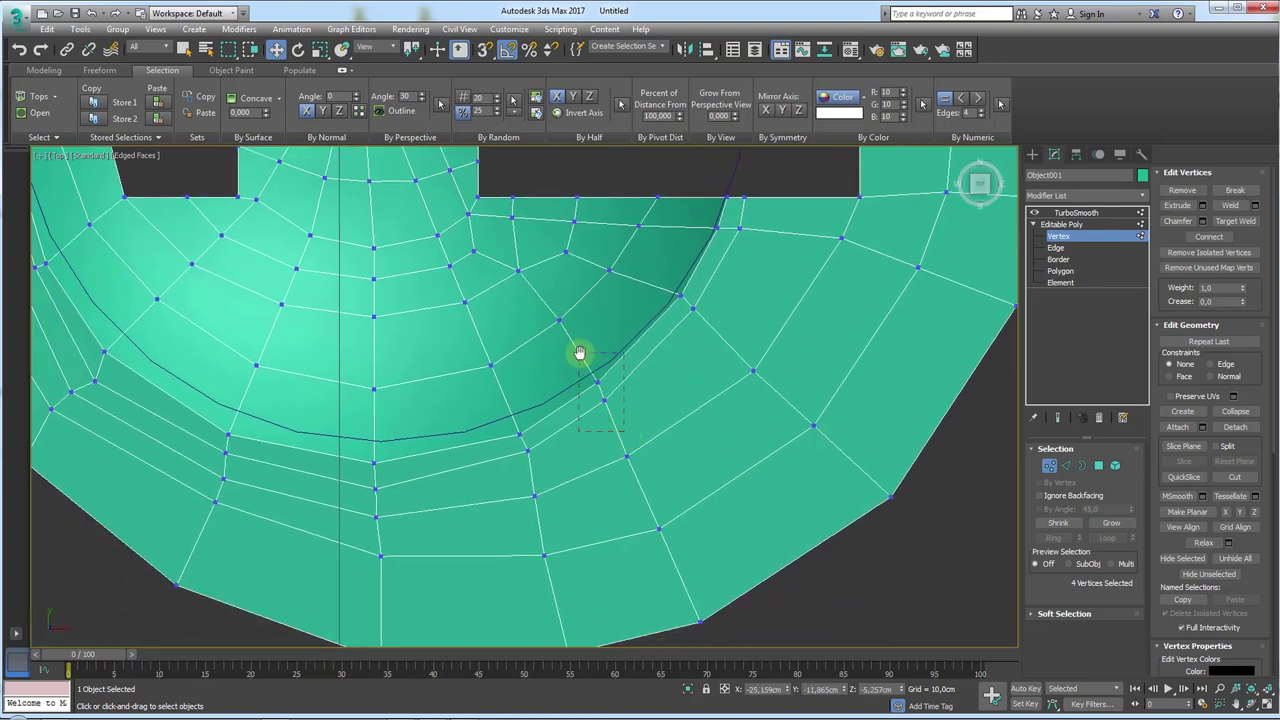
drag(579, 353, 609, 361)
mouse_move(555, 463)
mouse_down()
mouse_move(517, 418)
mouse_move(357, 444)
mouse_move(406, 418)
mouse_up()
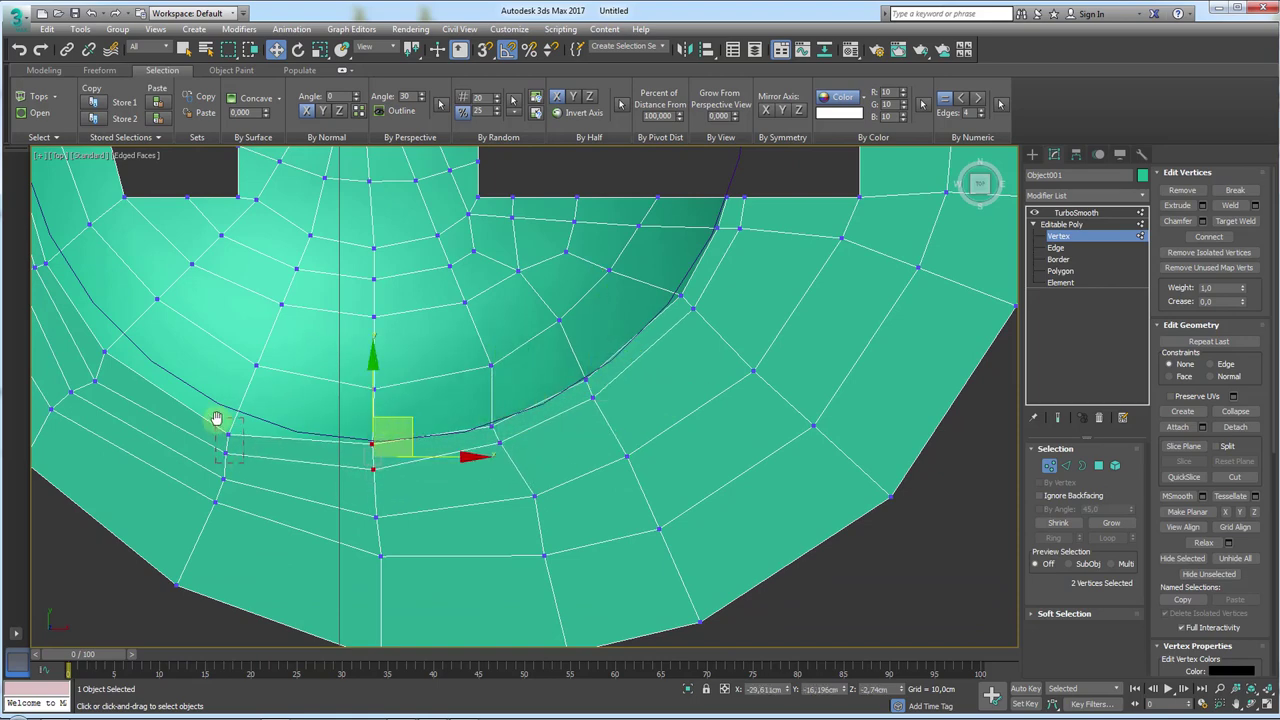
drag(216, 418, 251, 418)
- Fit the left and upper-left vertex pairs to the circle, then view the TurboSmoothed disk
middle_drag(266, 386, 261, 464)
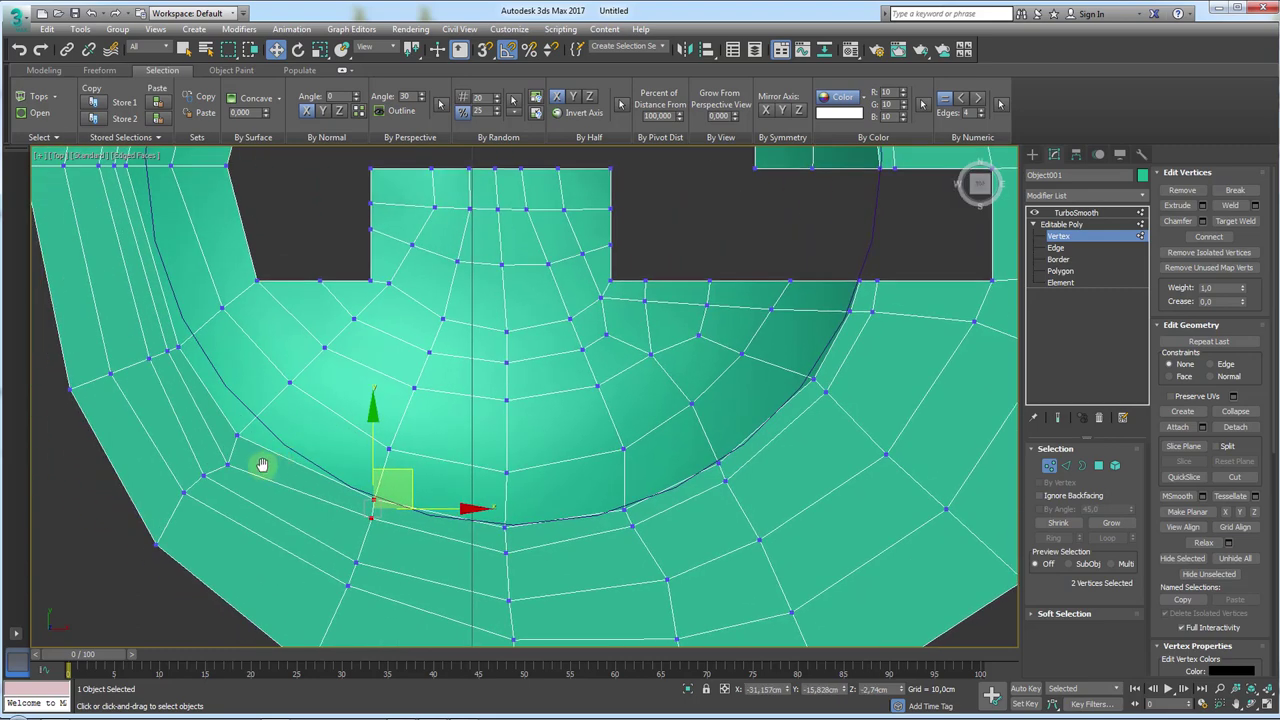
drag(216, 418, 276, 387)
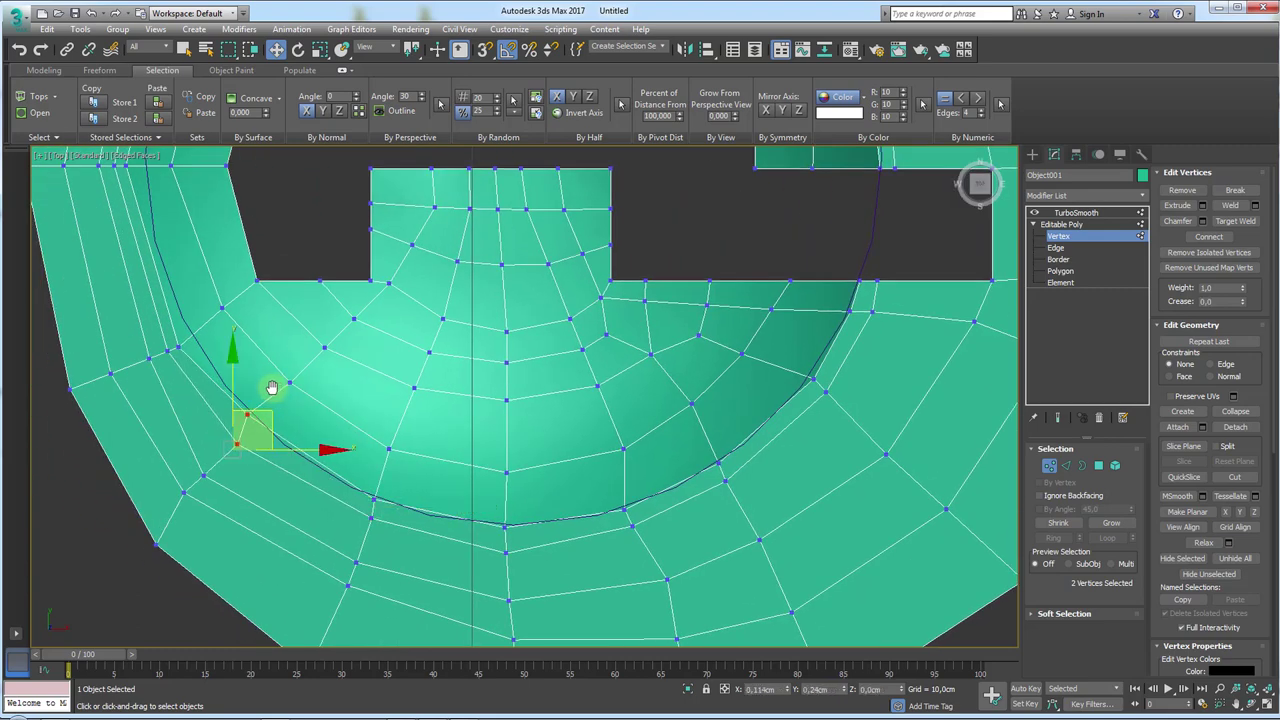
middle_drag(272, 388, 312, 463)
mouse_move(295, 470)
mouse_down()
mouse_move(240, 400)
mouse_move(257, 374)
mouse_up()
middle_drag(259, 374, 326, 517)
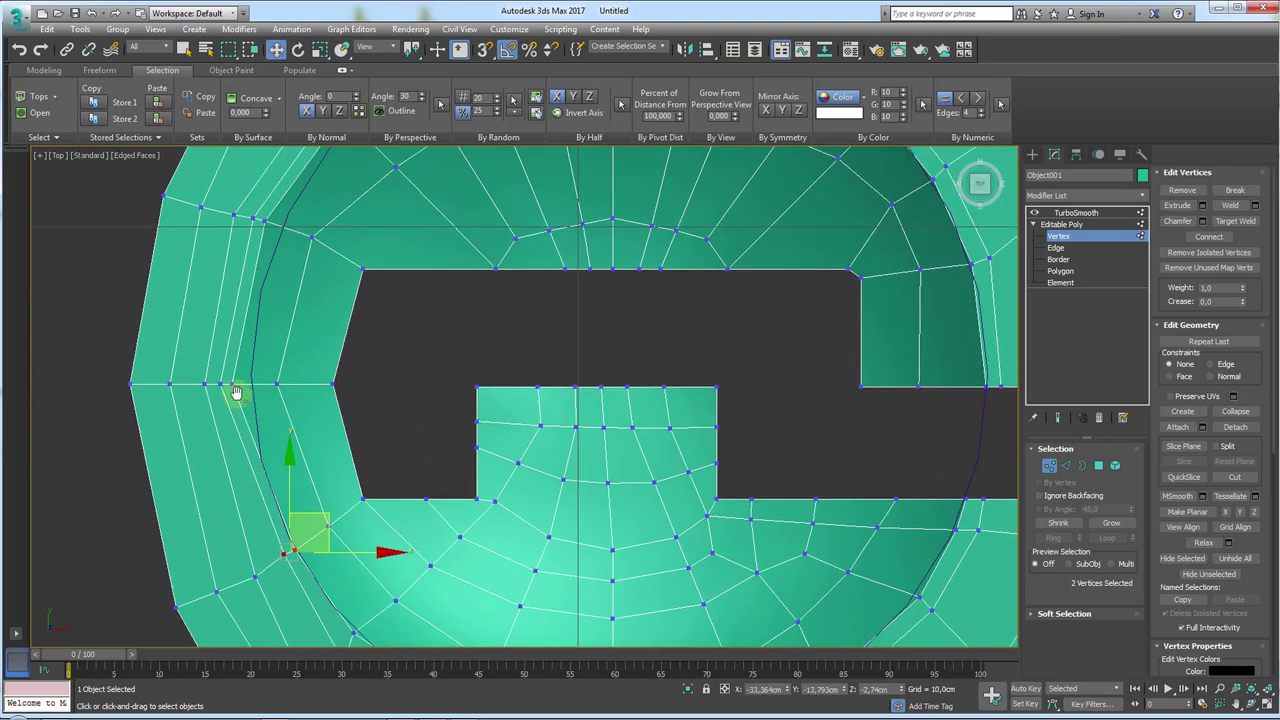
drag(237, 391, 214, 366)
drag(308, 388, 323, 388)
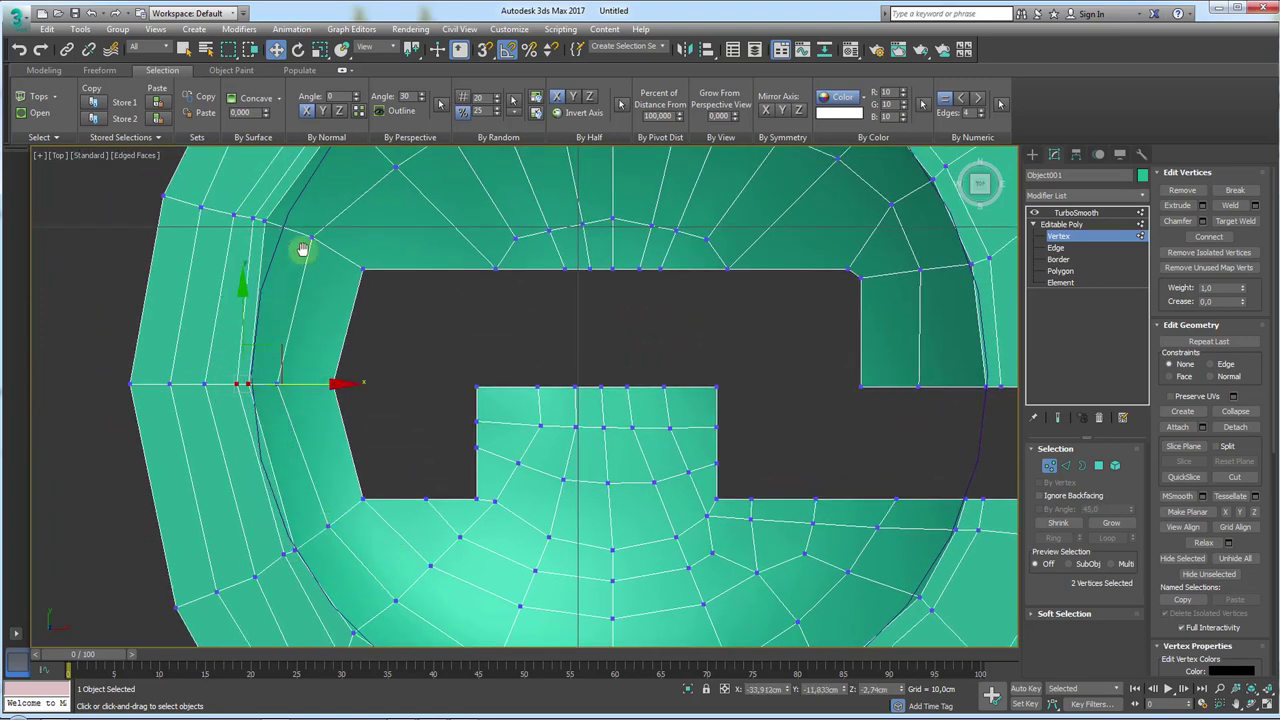
middle_drag(300, 251, 303, 345)
mouse_move(266, 308)
mouse_down()
mouse_move(288, 332)
mouse_move(356, 325)
mouse_up()
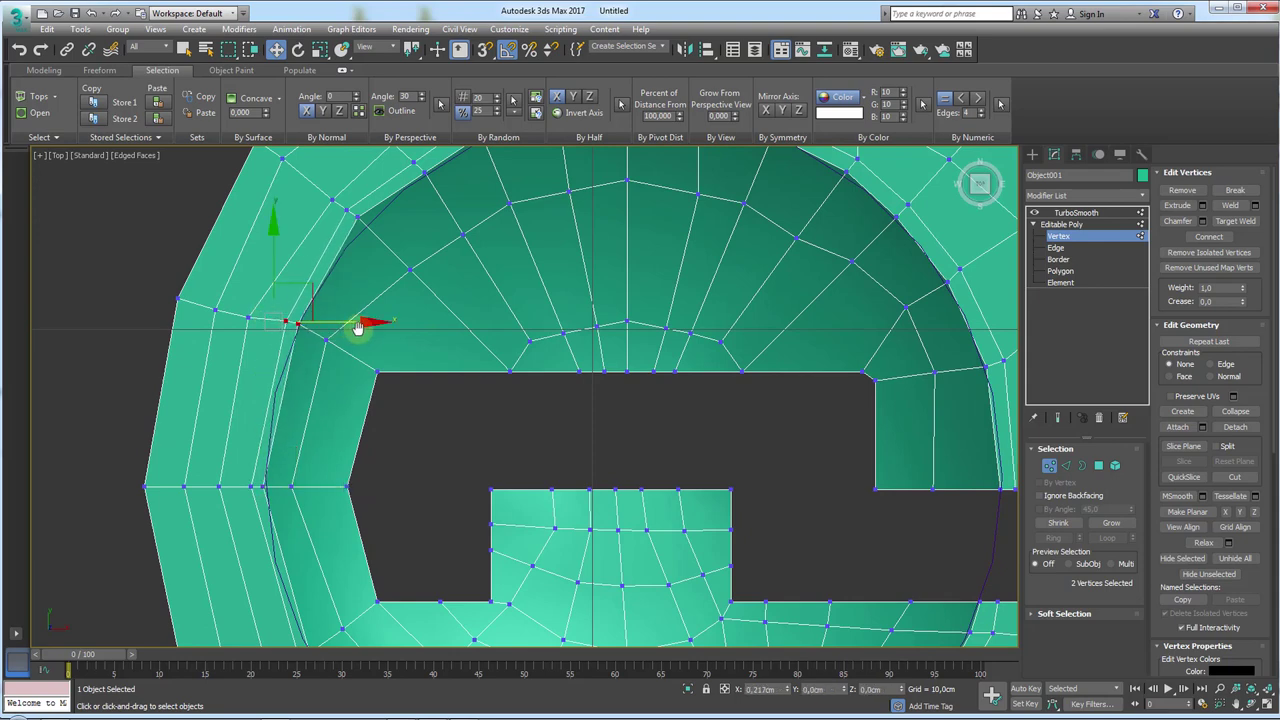
mouse_move(375, 250)
mouse_down()
mouse_move(333, 190)
mouse_move(396, 178)
mouse_up()
middle_drag(401, 181, 395, 327)
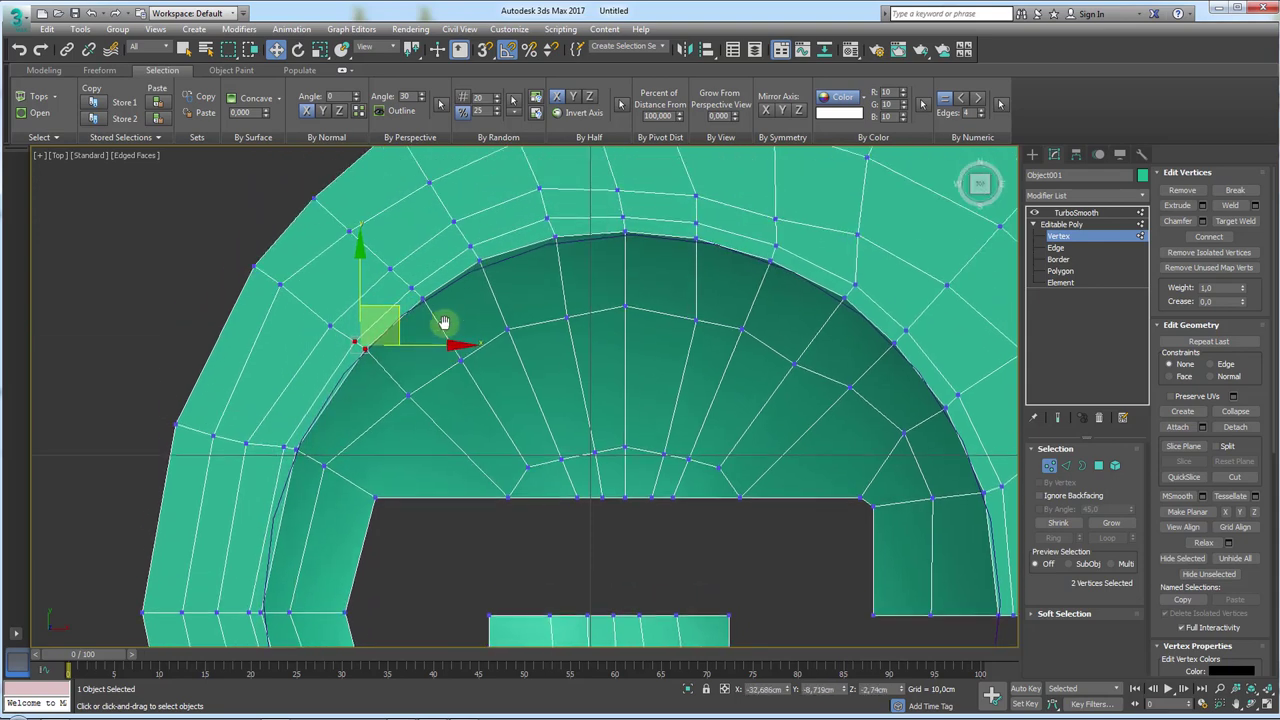
click(1060, 213)
scroll(610, 320, down, 5)
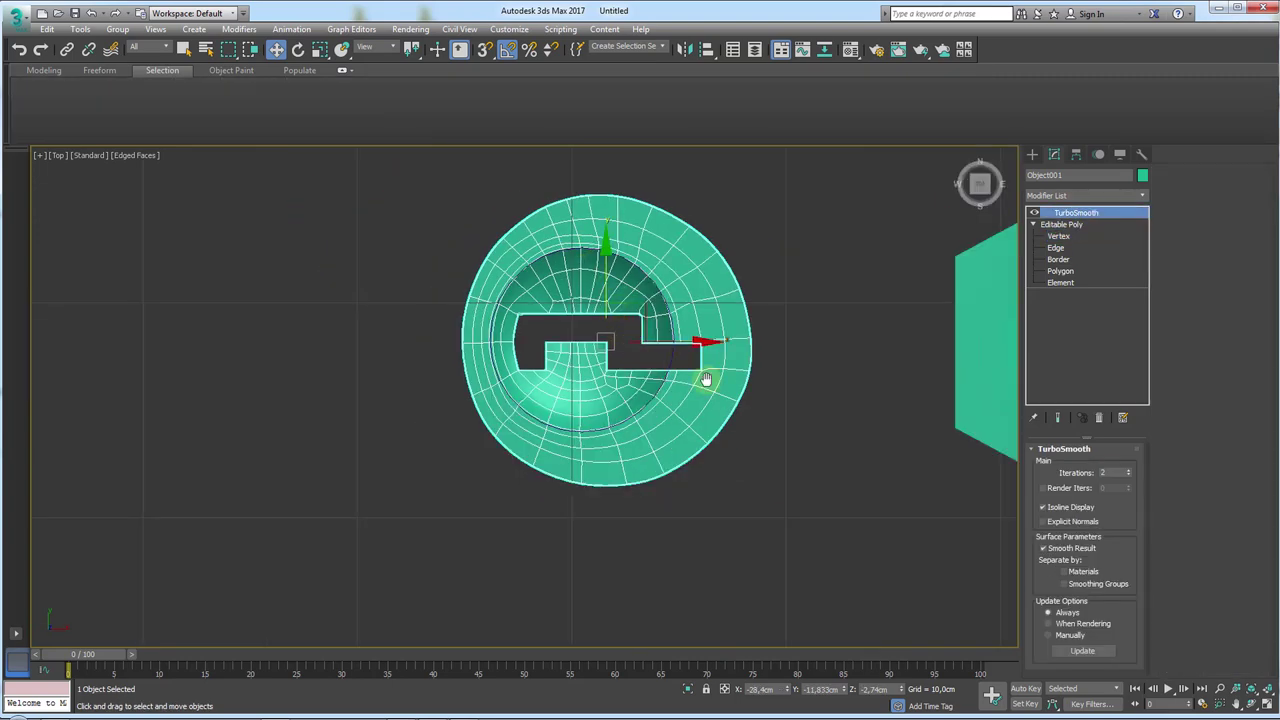
- Deselect the disk and select the small keyhole cylinder
click(666, 362)
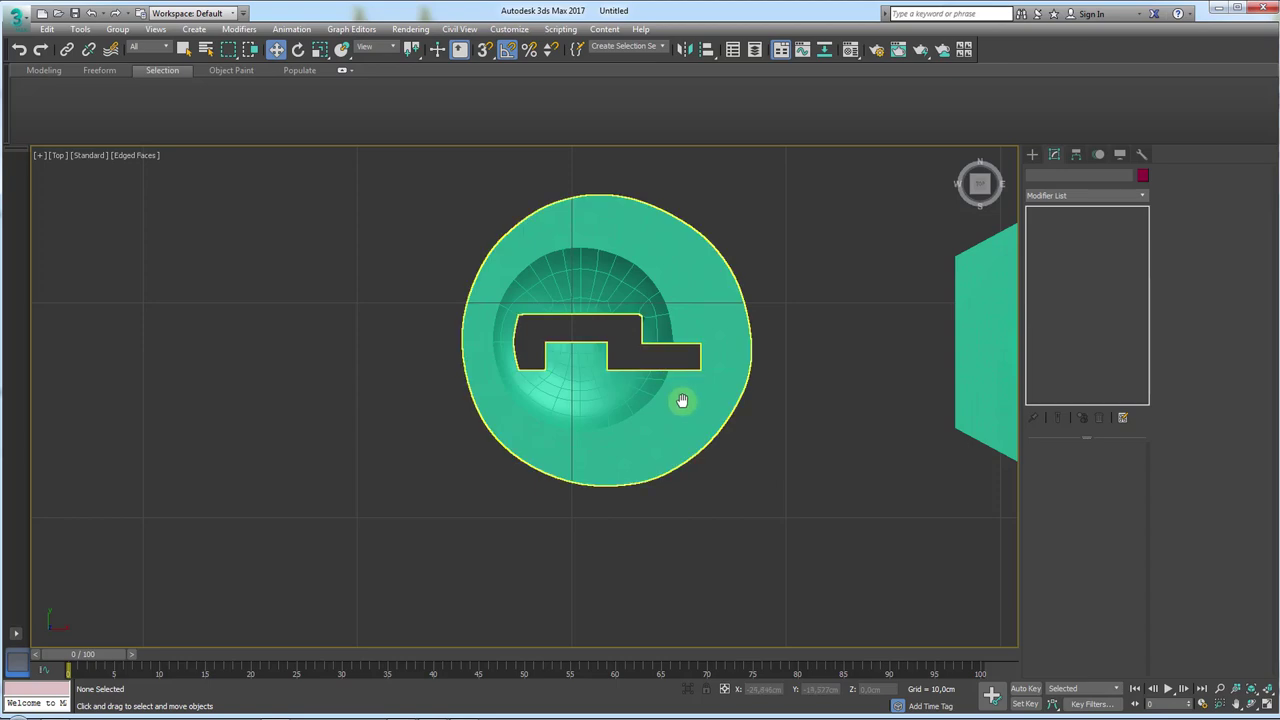
scroll(700, 420, down, 5)
alt+middle_drag(710, 430, 691, 380)
scroll(660, 450, up, 5)
scroll(640, 520, up, 2)
click(629, 534)
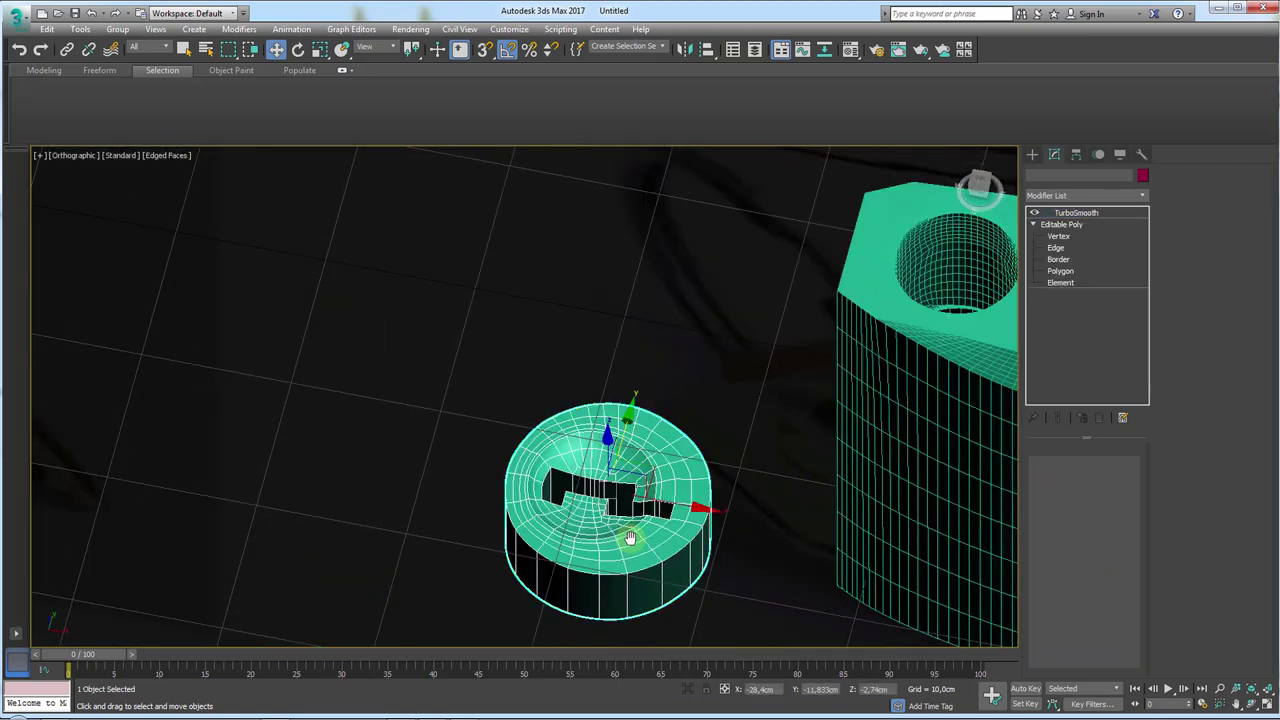
scroll(622, 562, up, 3)
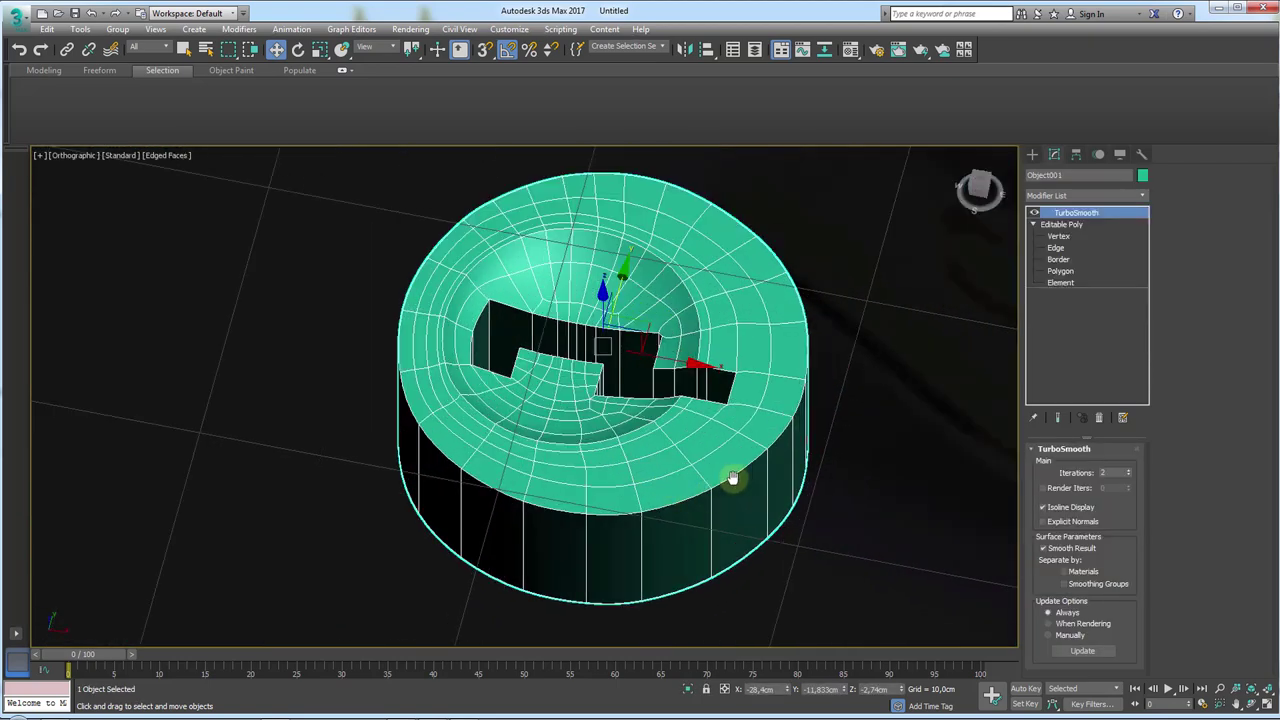
- Chamfer the cylinder's rim edges by 0.223 cm
click(1056, 247)
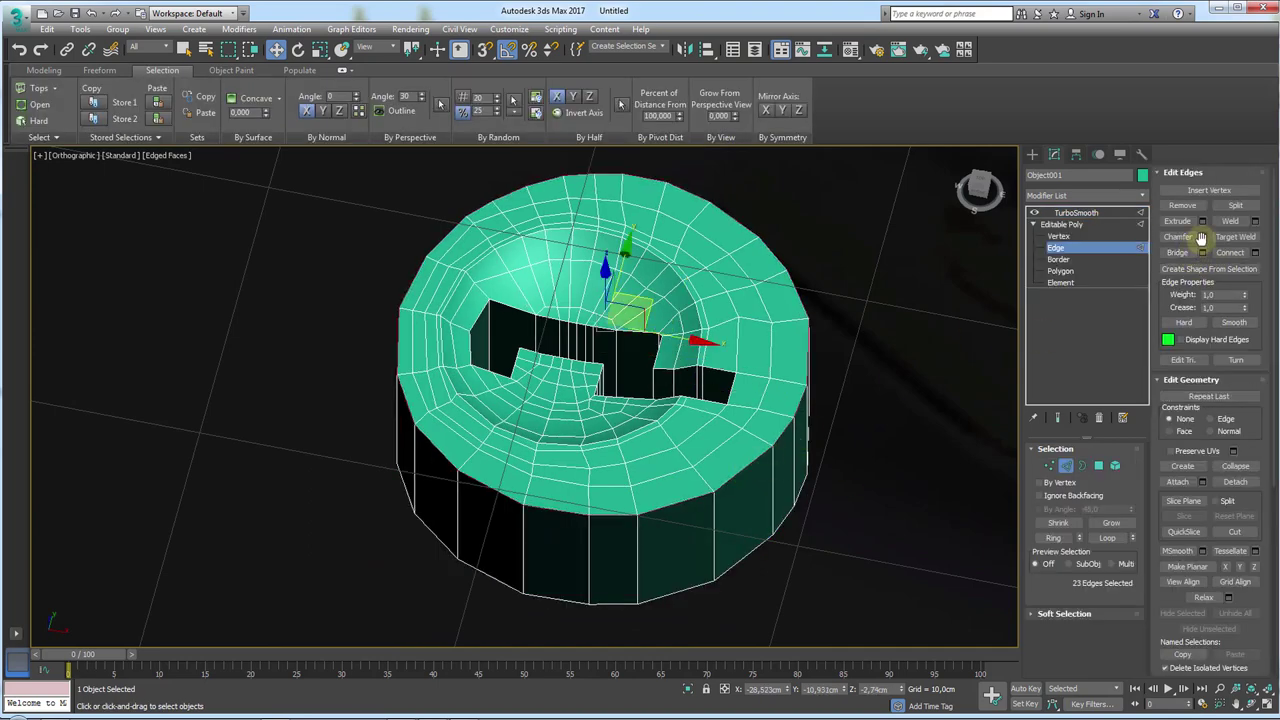
click(1201, 237)
drag(540, 428, 551, 415)
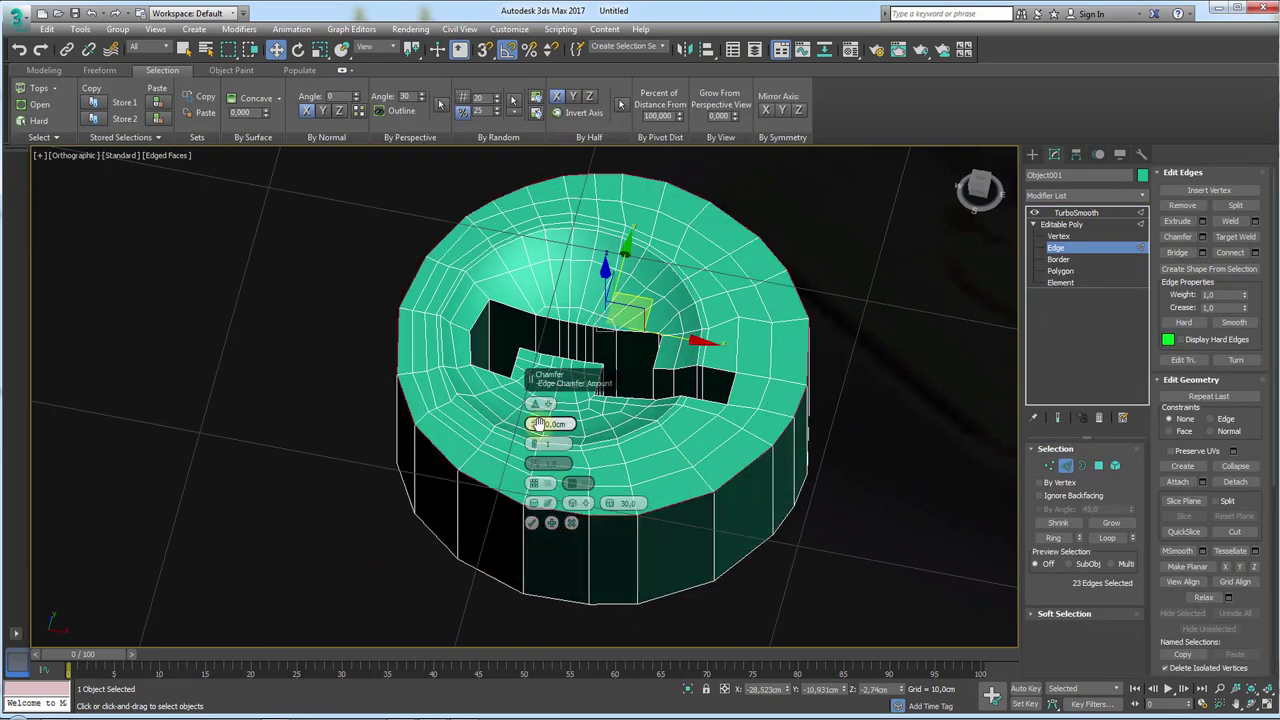
click(531, 520)
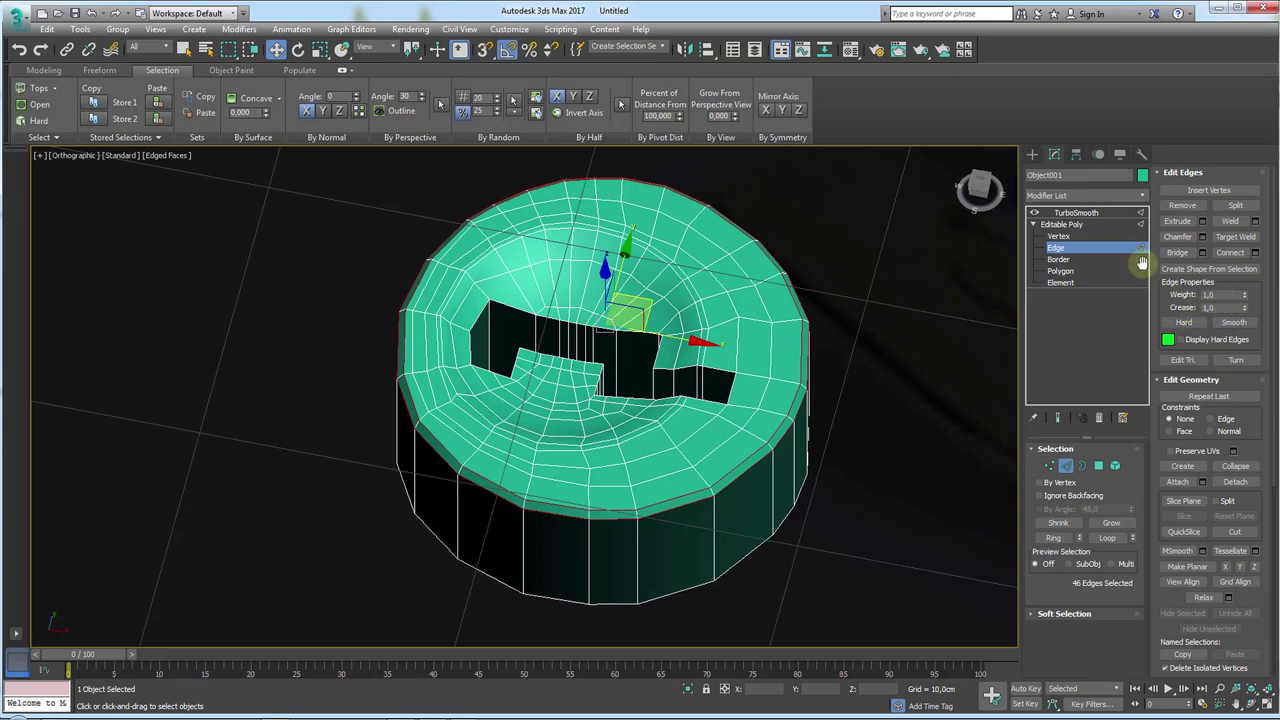
- Return to the smoothed cylinder and select it beside the padlock body
click(1071, 214)
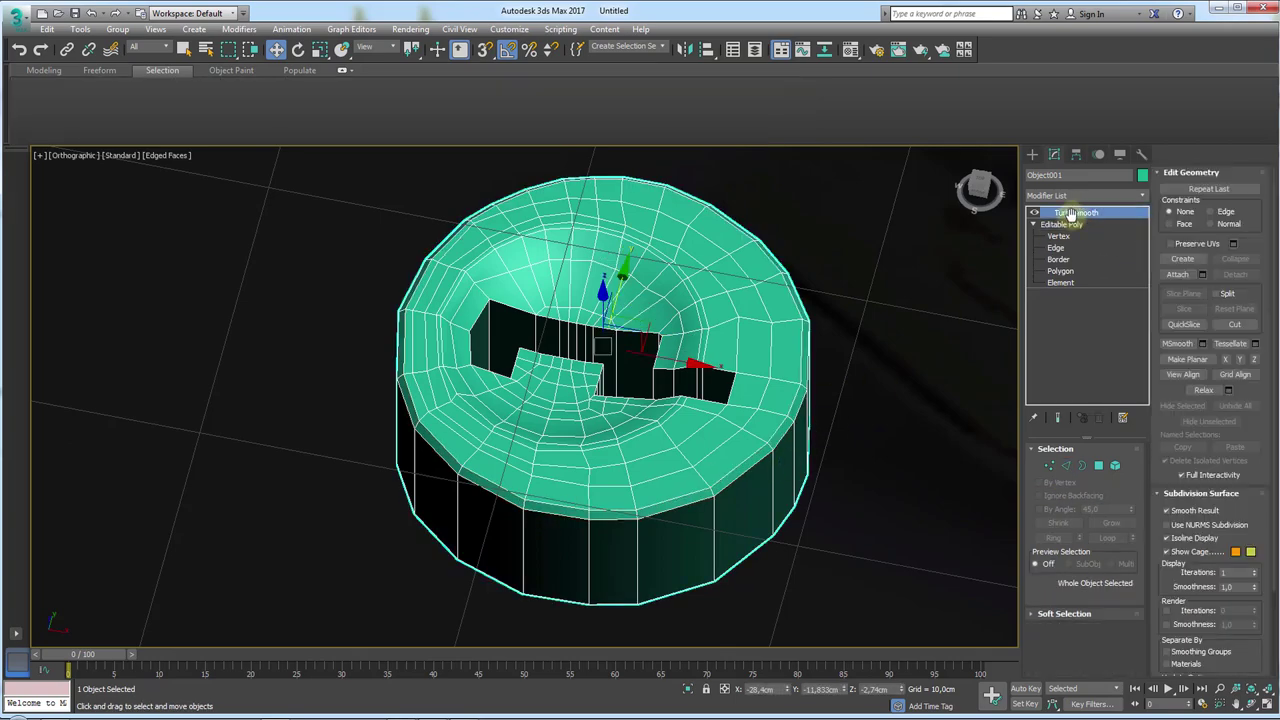
mouse_move(766, 423)
alt+middle_down()
mouse_move(639, 477)
mouse_move(646, 406)
alt+middle_up()
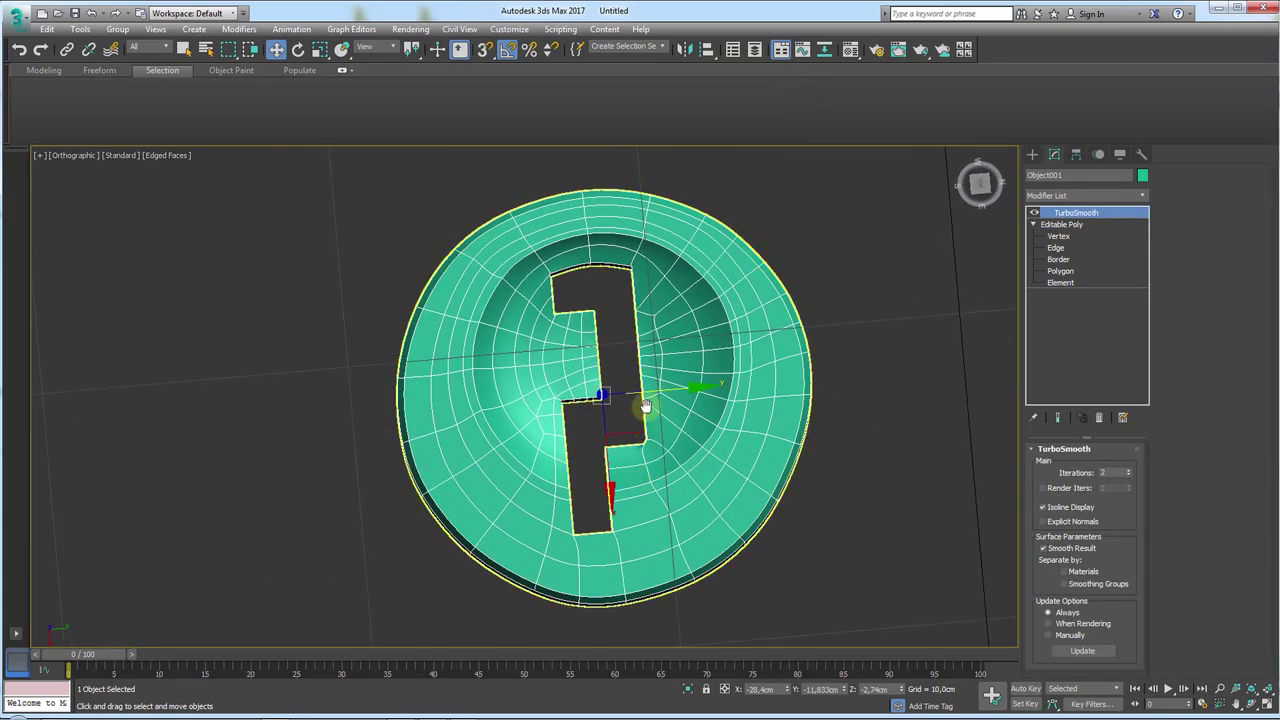
mouse_move(658, 288)
alt+middle_down()
mouse_move(677, 420)
mouse_move(677, 351)
alt+middle_up()
scroll(677, 351, down, 5)
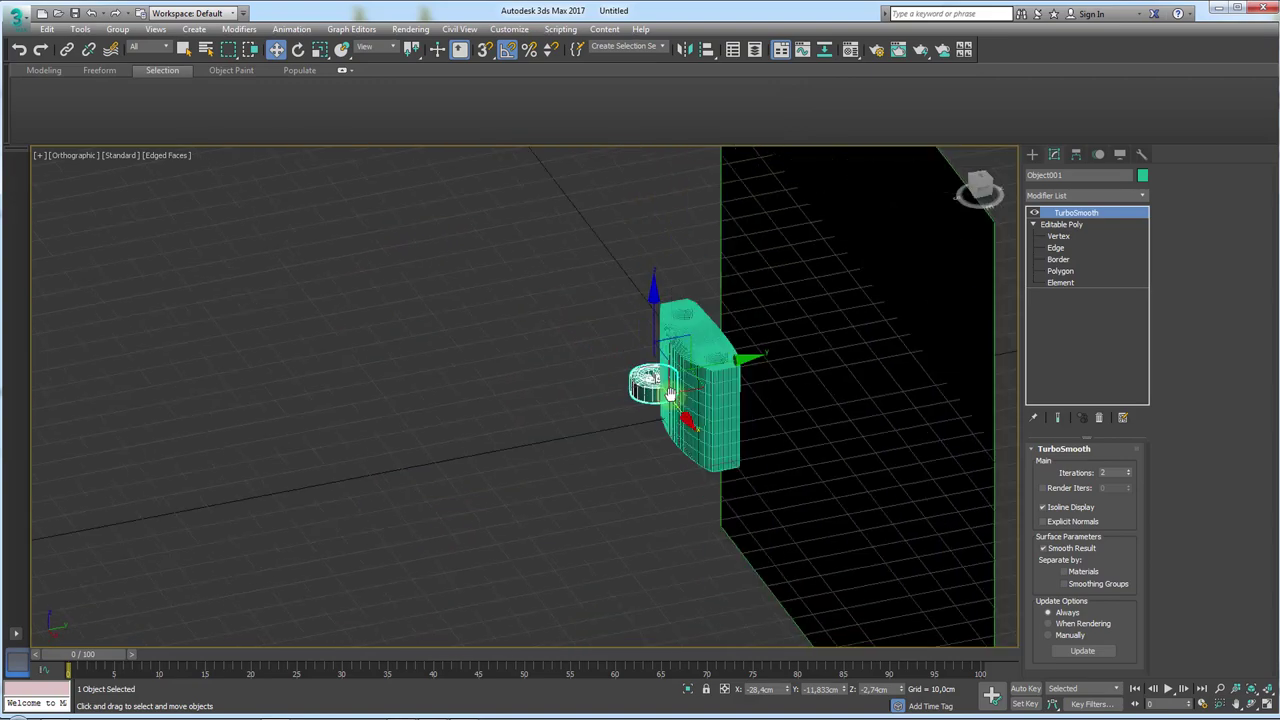
mouse_move(677, 400)
alt+middle_down()
mouse_move(708, 457)
mouse_move(745, 337)
mouse_move(718, 468)
mouse_move(629, 223)
mouse_move(543, 365)
alt+middle_up()
click(745, 337)
scroll(745, 337, up, 5)
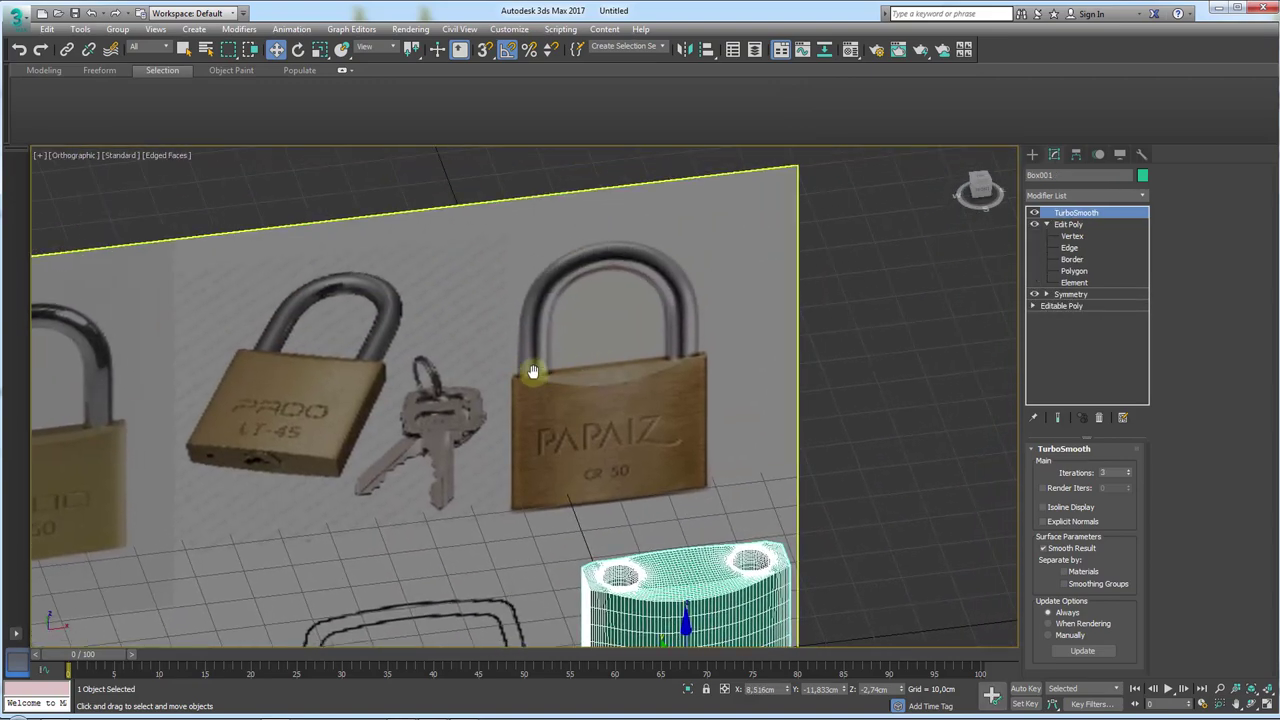
alt+middle_drag(681, 348, 535, 472)
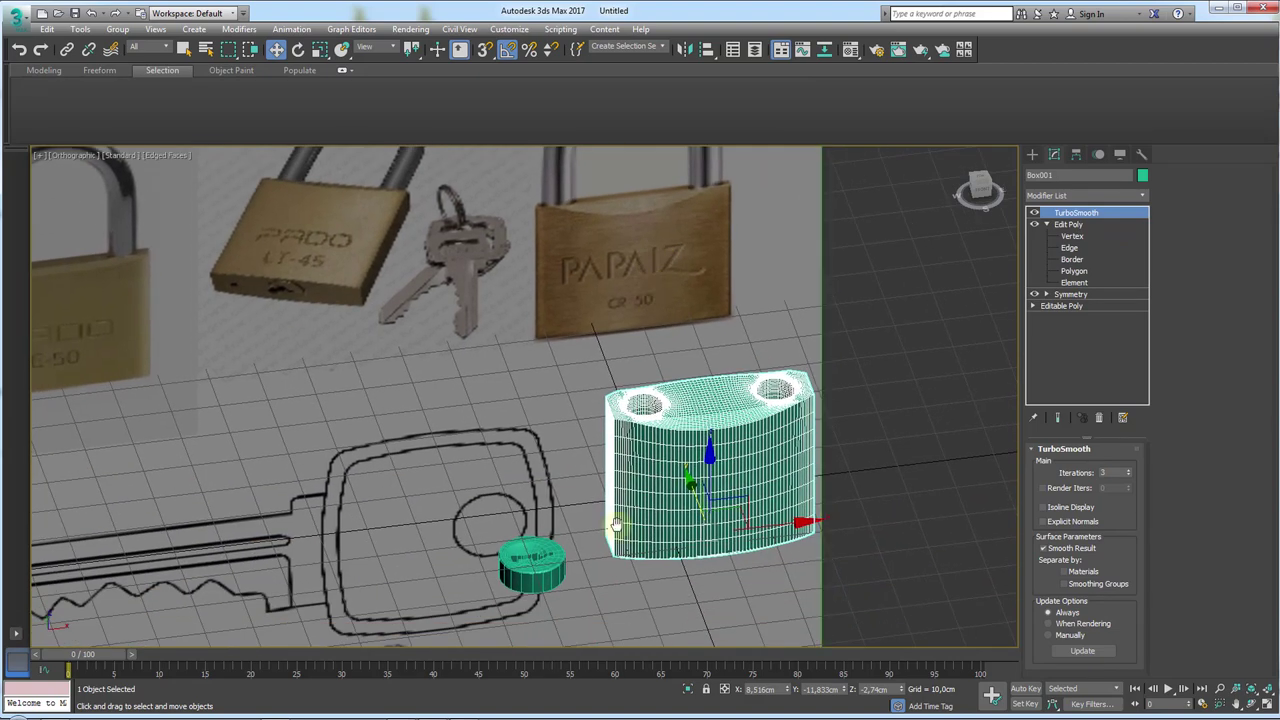
click(534, 473)
- Rotate the keyhole cylinder and align it centred on Box001
key(e)
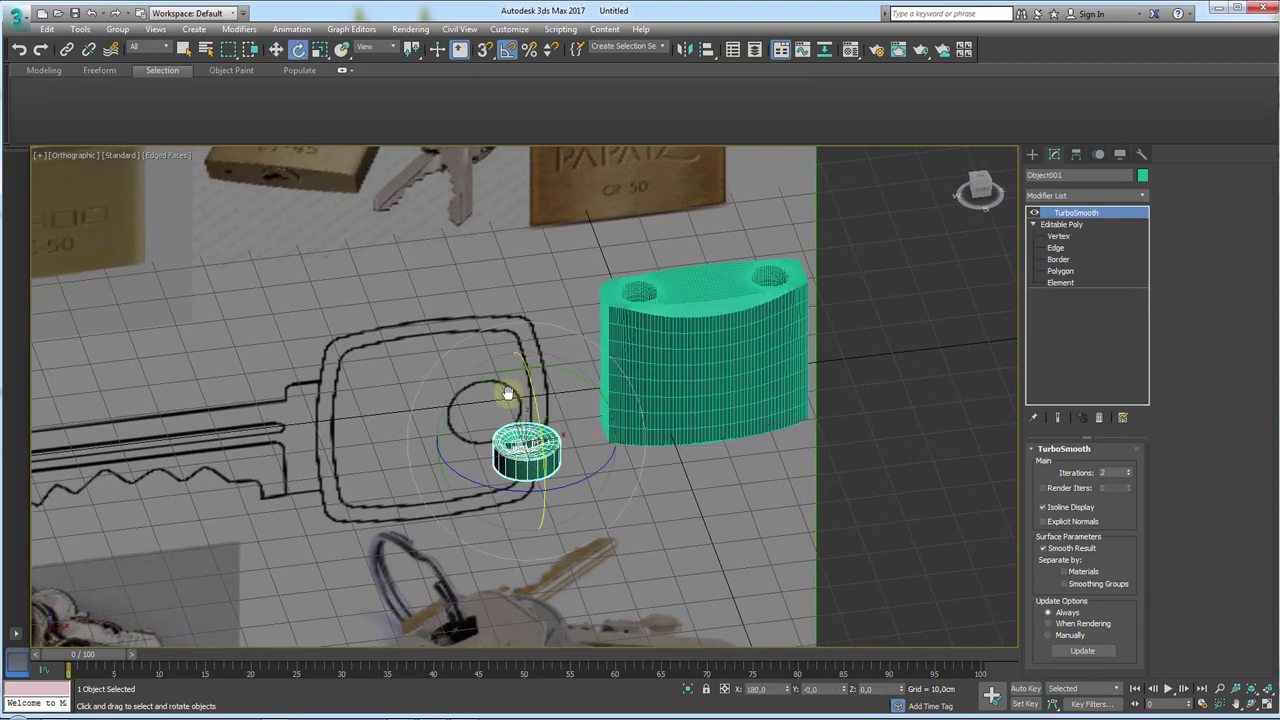
mouse_move(503, 376)
mouse_down()
mouse_move(456, 387)
mouse_move(391, 434)
mouse_up()
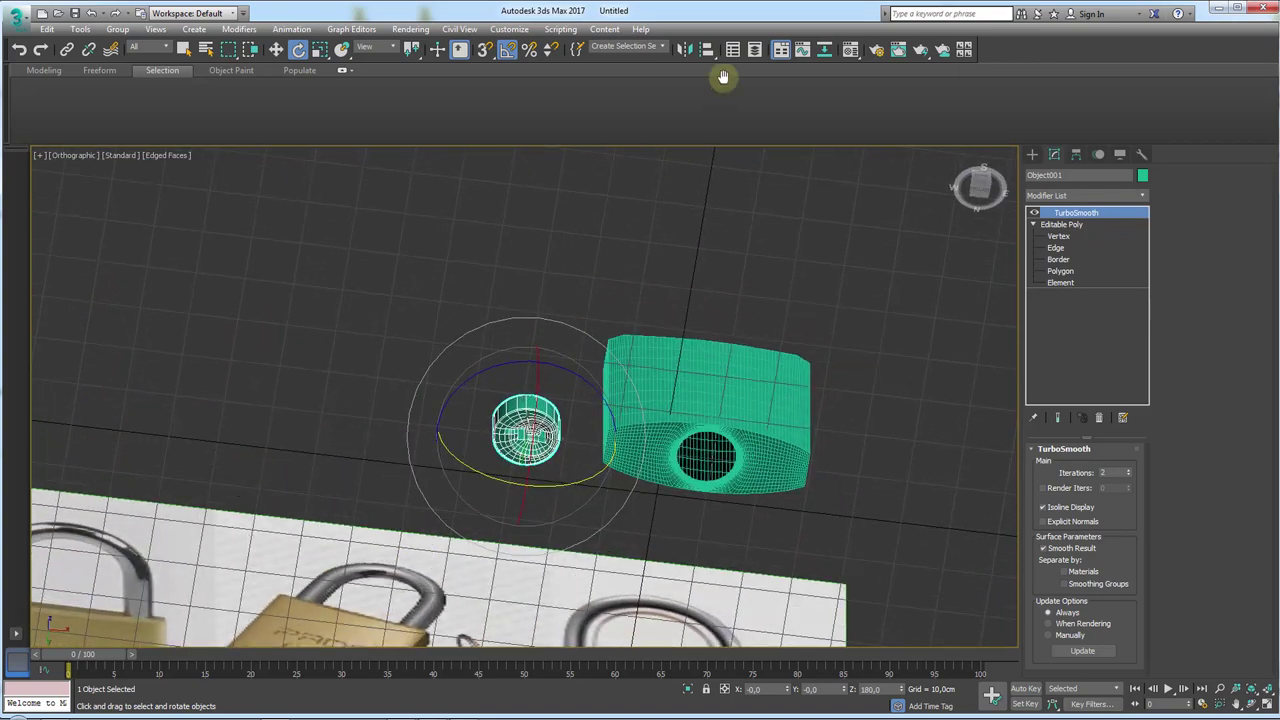
click(708, 49)
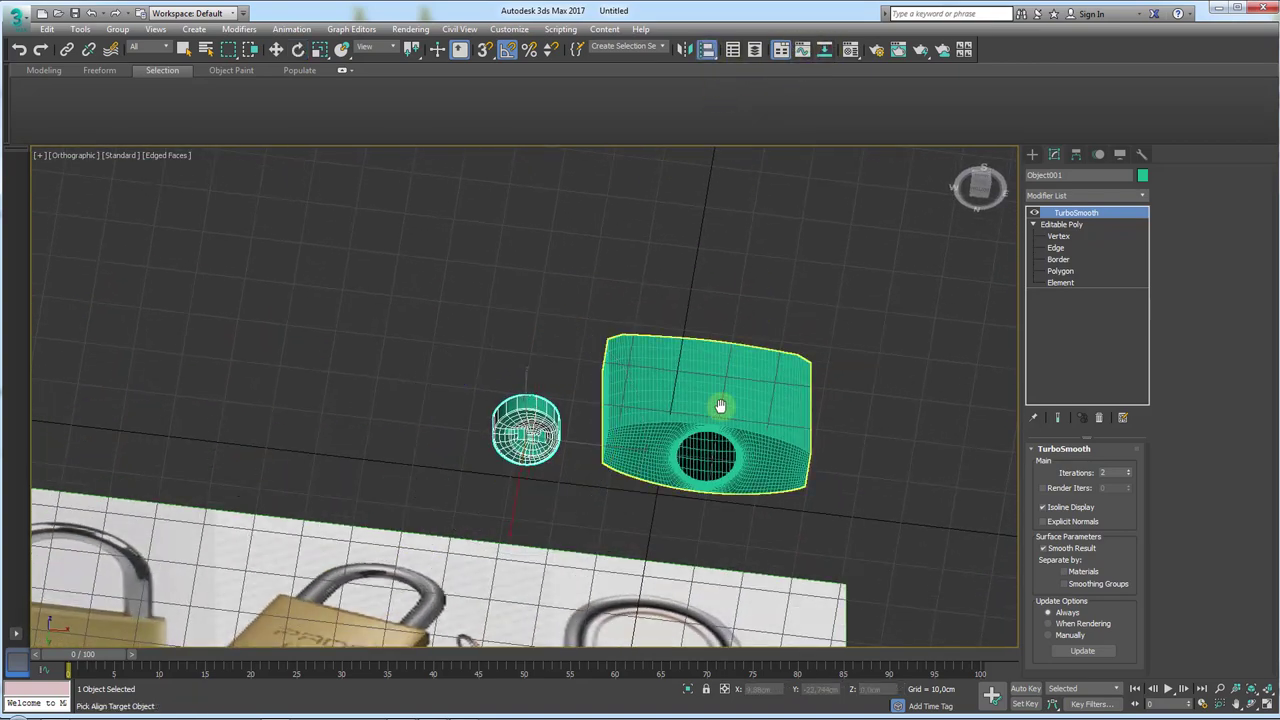
click(720, 330)
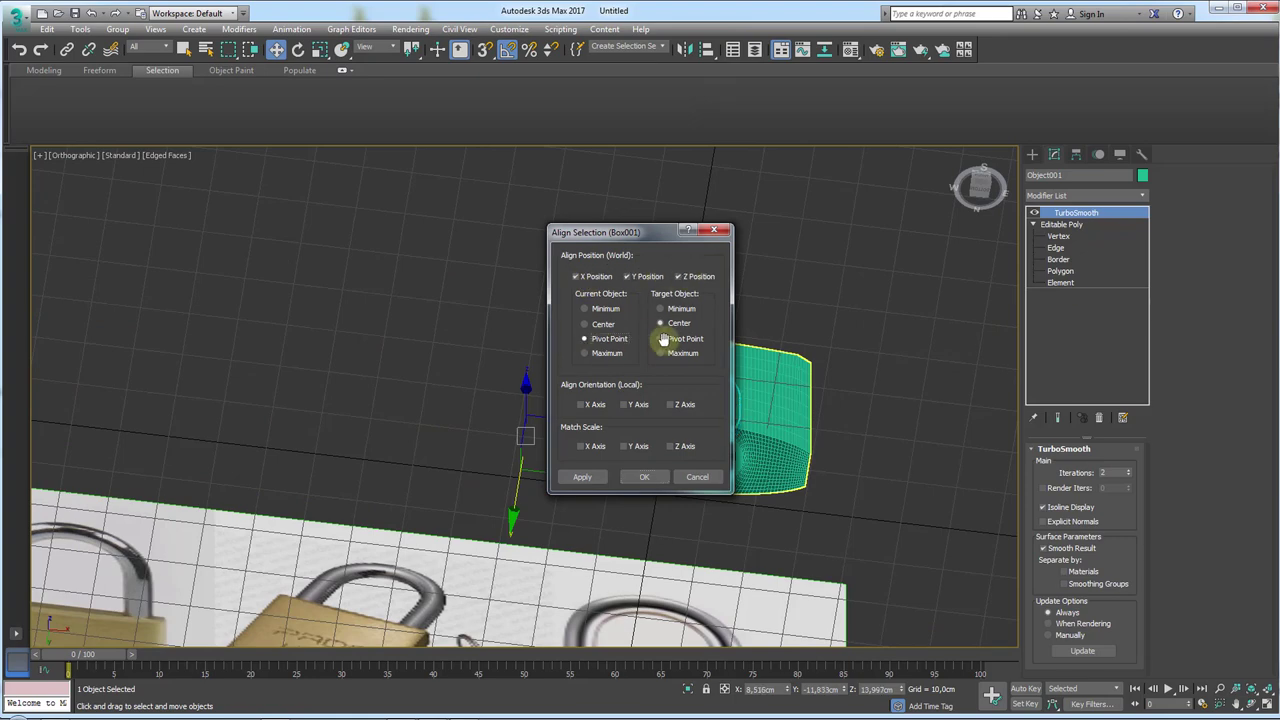
click(646, 473)
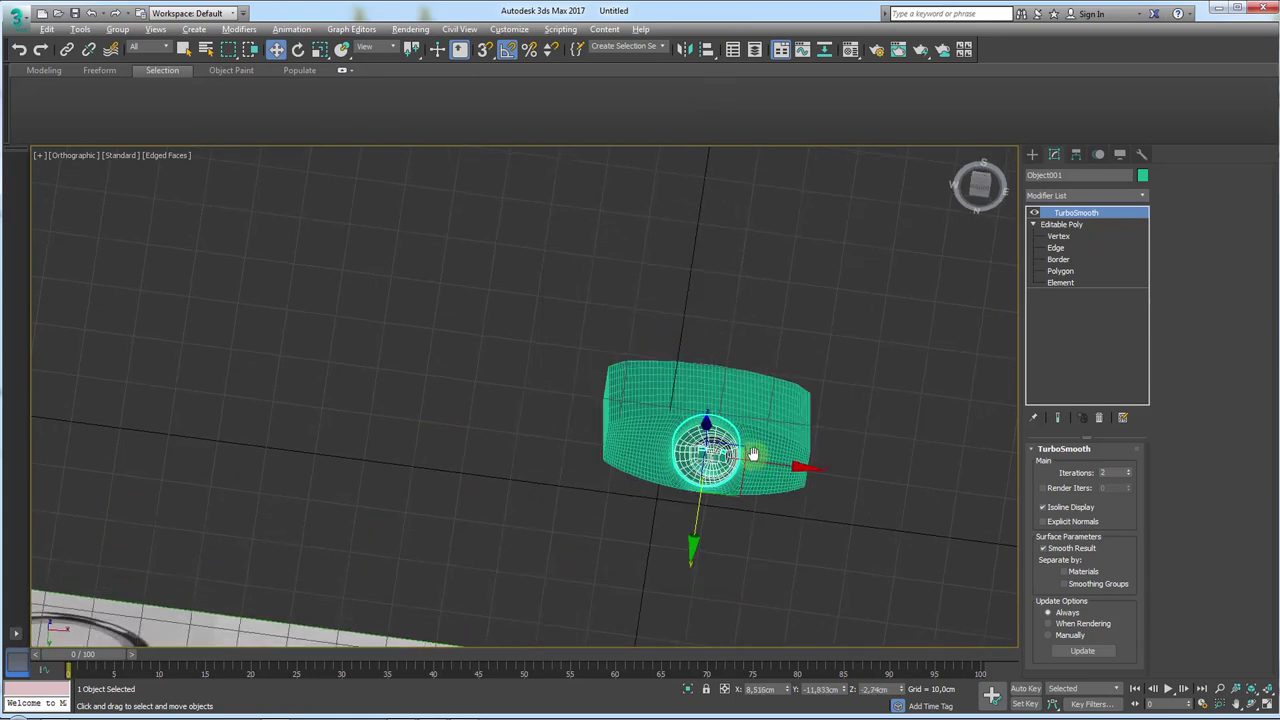
- Scale the cylinder's inner element down to 90%
scroll(919, 393, up, 5)
click(1060, 282)
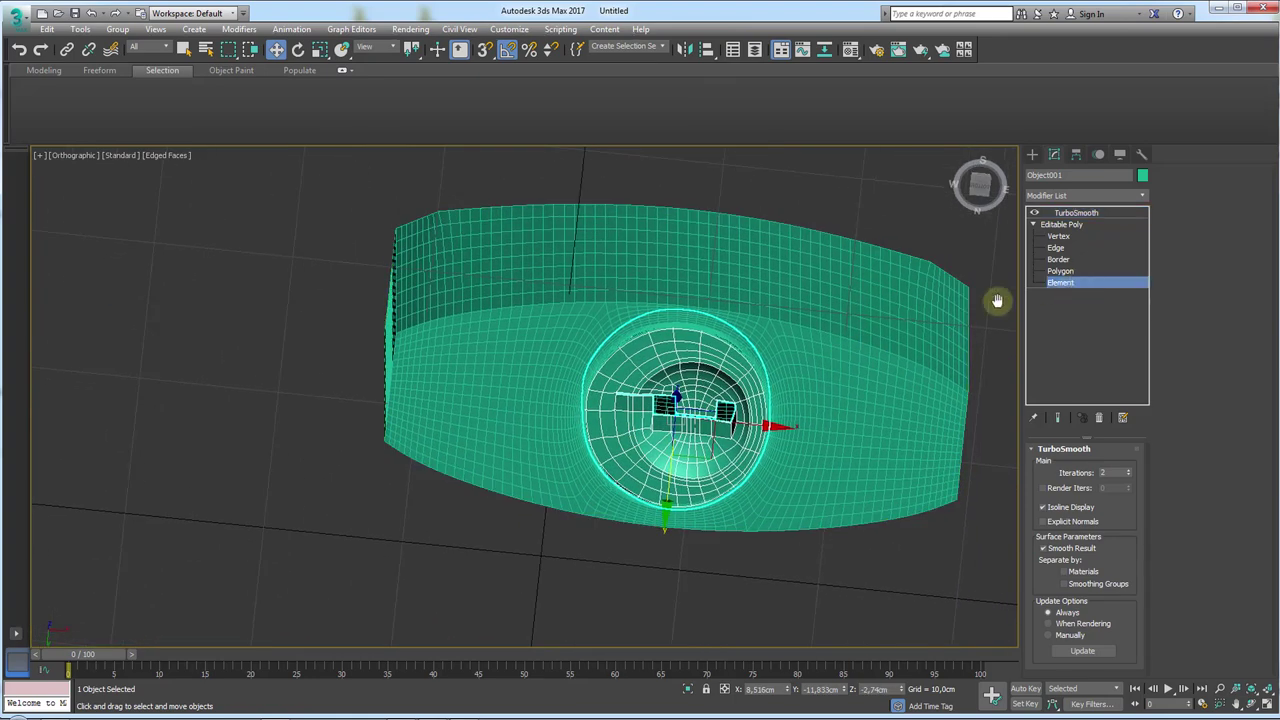
click(704, 462)
key(r)
alt+middle_drag(700, 430, 670, 405)
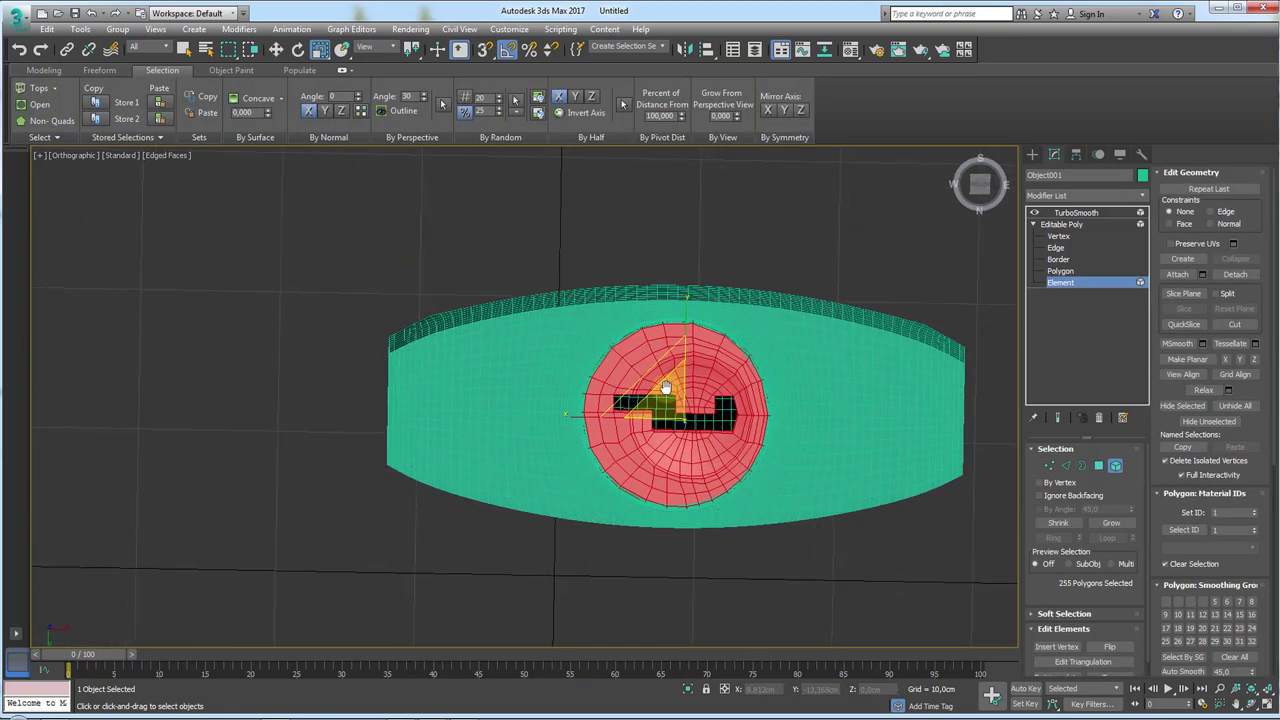
drag(666, 402, 662, 408)
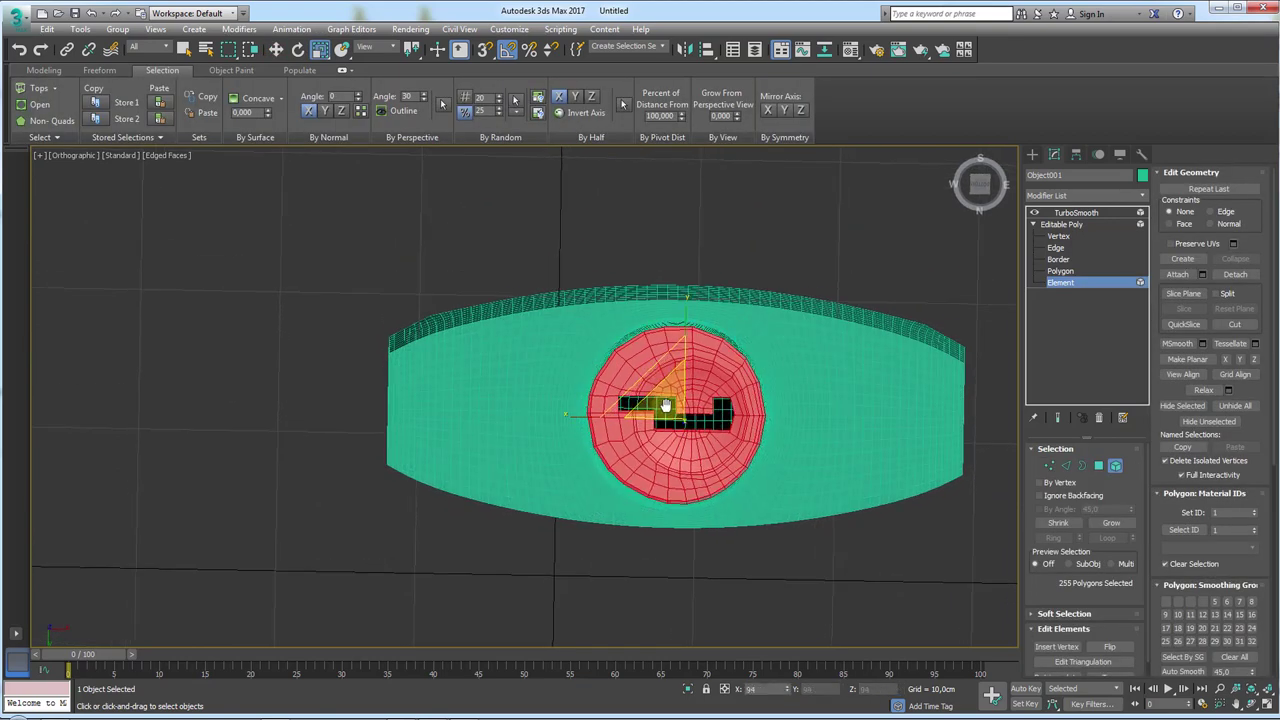
- Turn TurboSmooth back on to show the body's two smoothed holes, then deselect all
scroll(667, 408, up, 3)
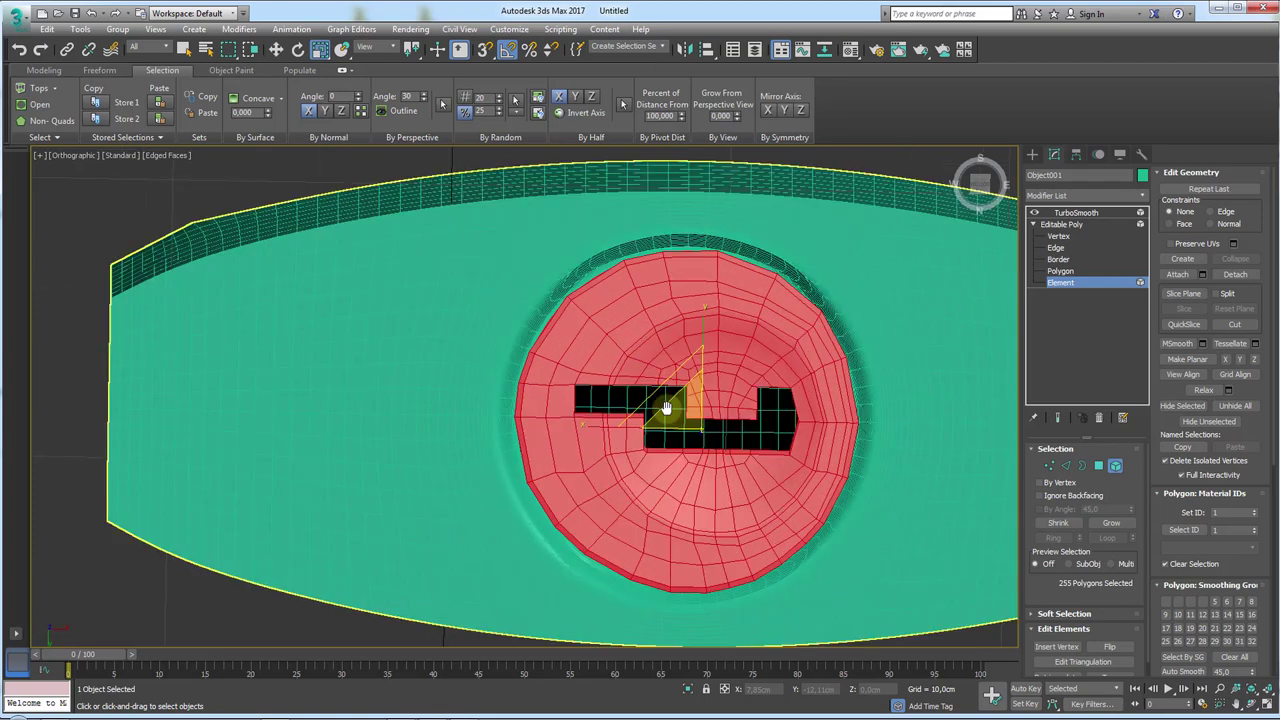
alt+middle_drag(666, 409, 666, 380)
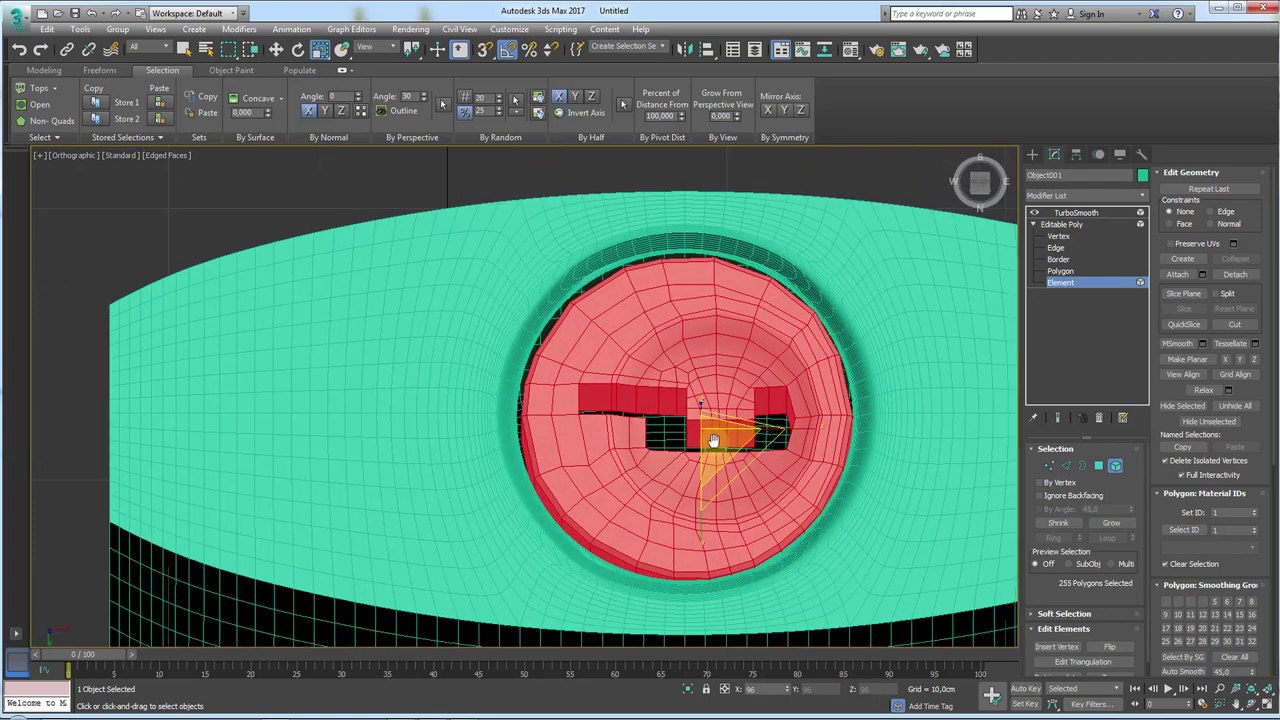
click(1067, 214)
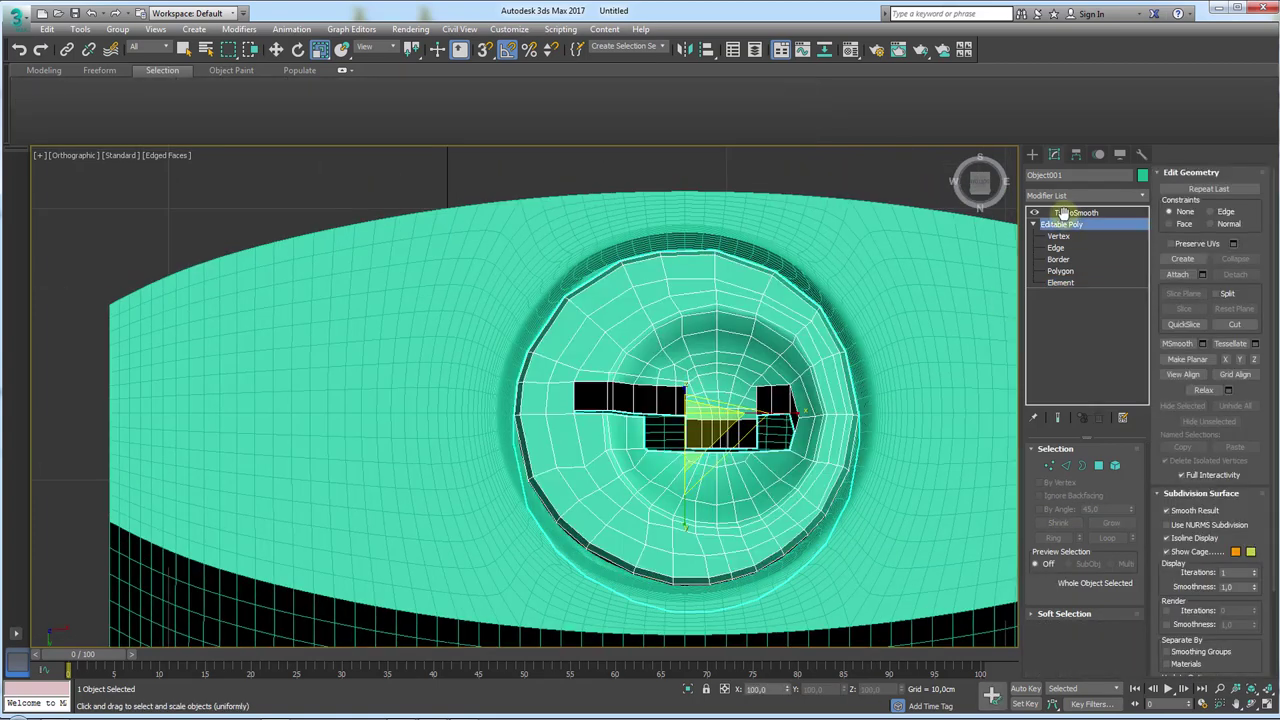
mouse_move(708, 352)
alt+middle_down()
mouse_move(666, 300)
mouse_move(673, 340)
alt+middle_up()
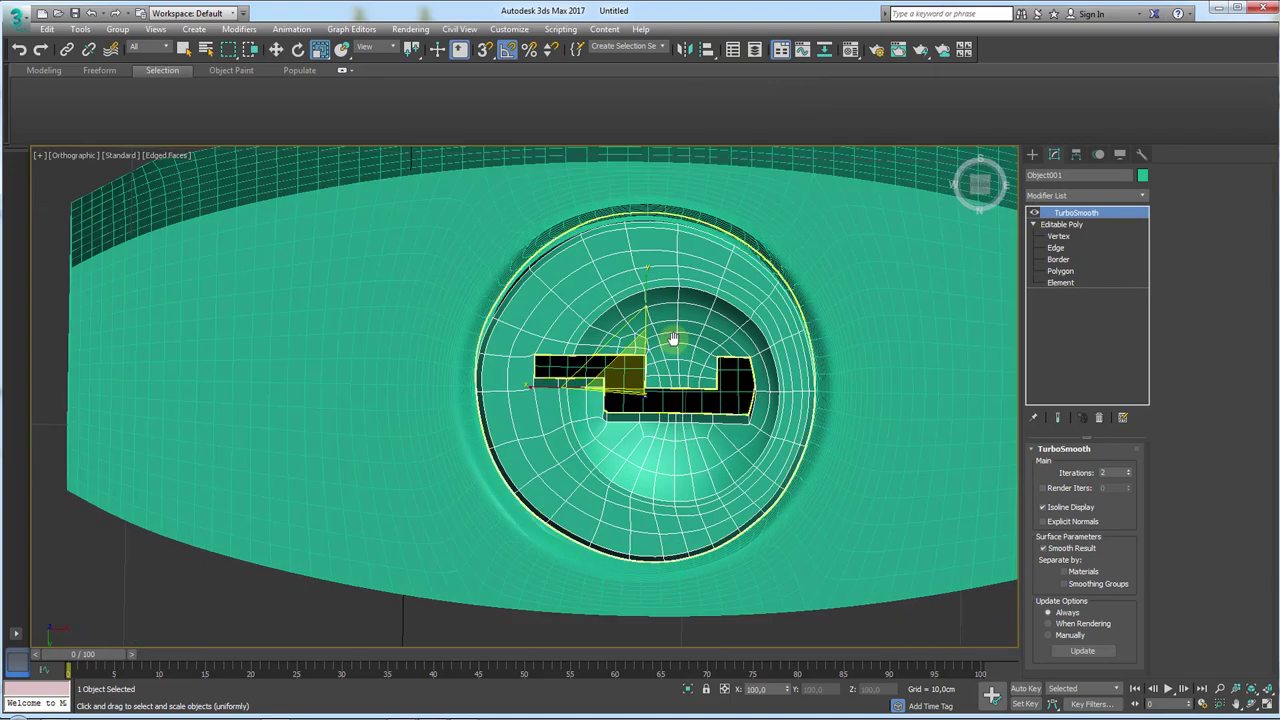
scroll(673, 340, down, 4)
scroll(700, 380, up, 3)
click(763, 165)
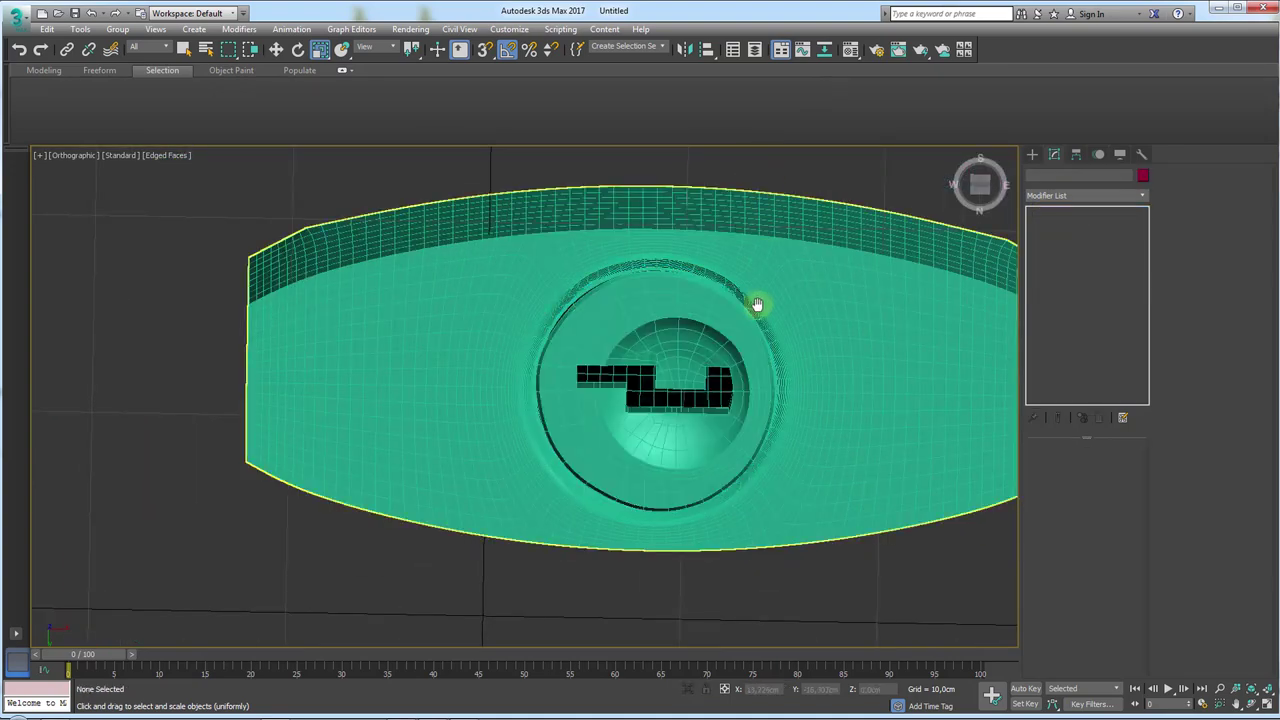
scroll(757, 304, down, 3)
- Switch to a front wireframe view centred on the padlock body
alt+middle_drag(786, 283, 800, 563)
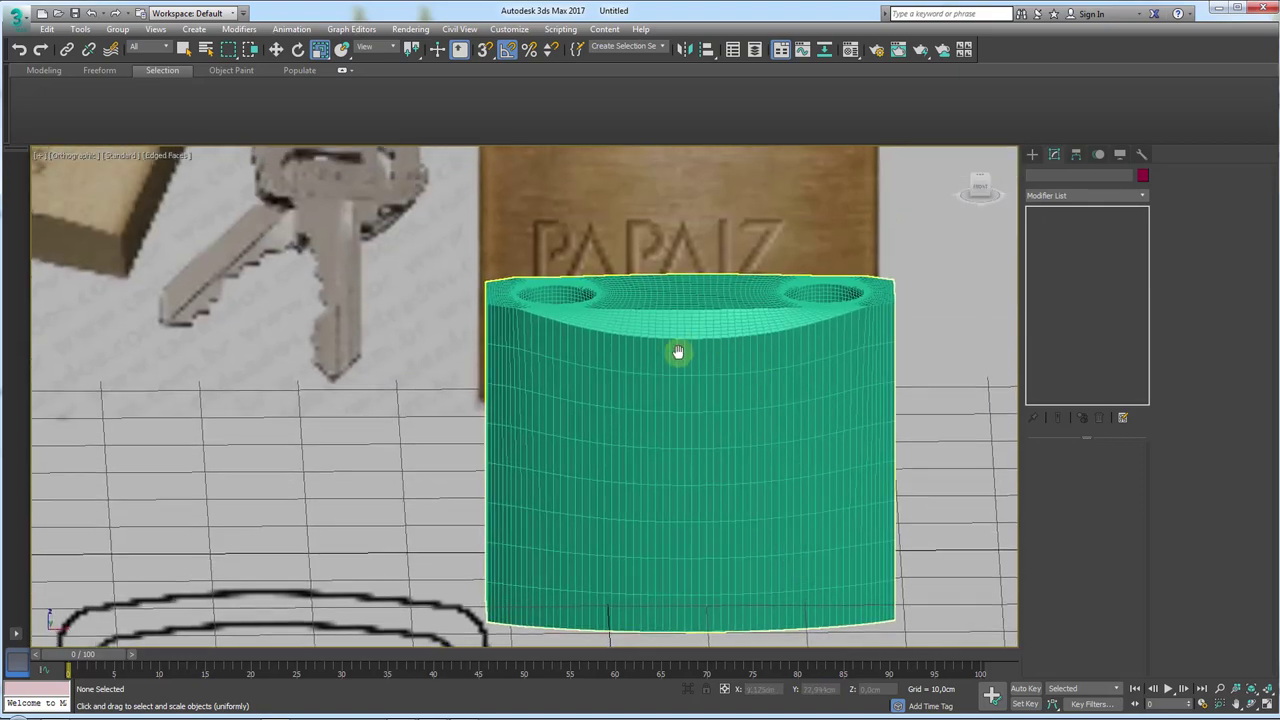
middle_drag(678, 352, 491, 463)
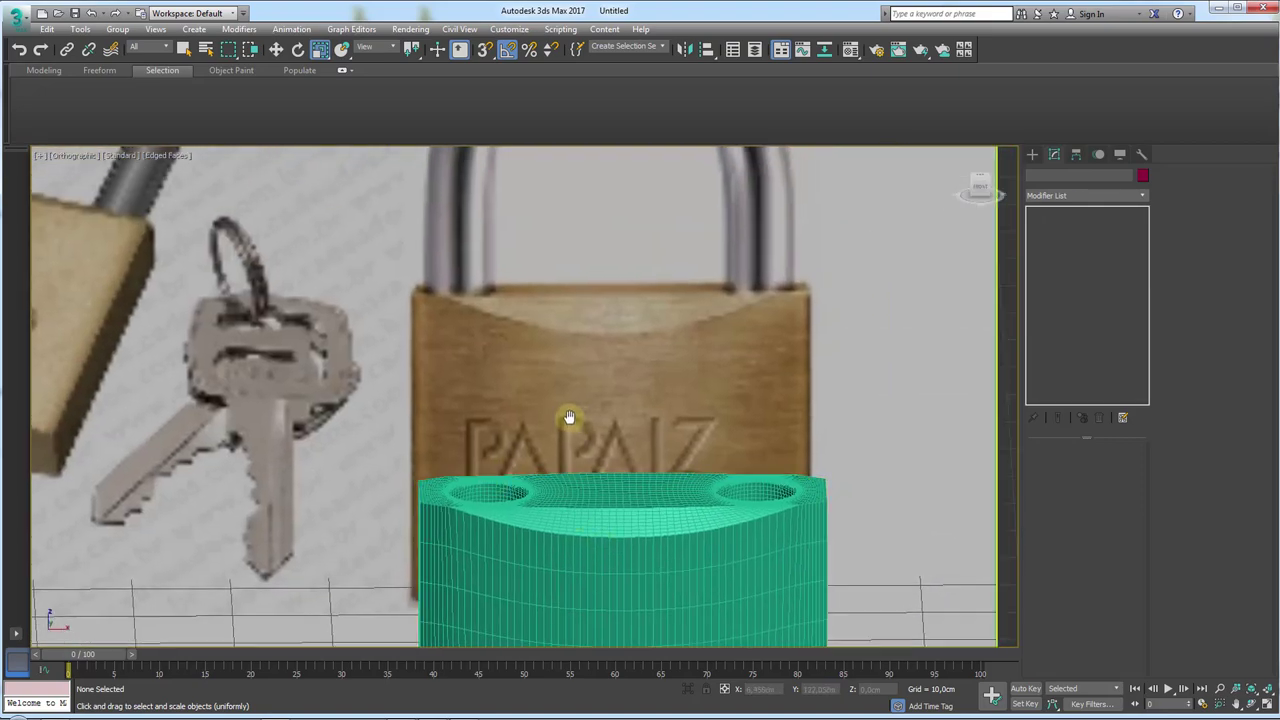
key(f)
key(F3)
middle_drag(494, 426, 620, 316)
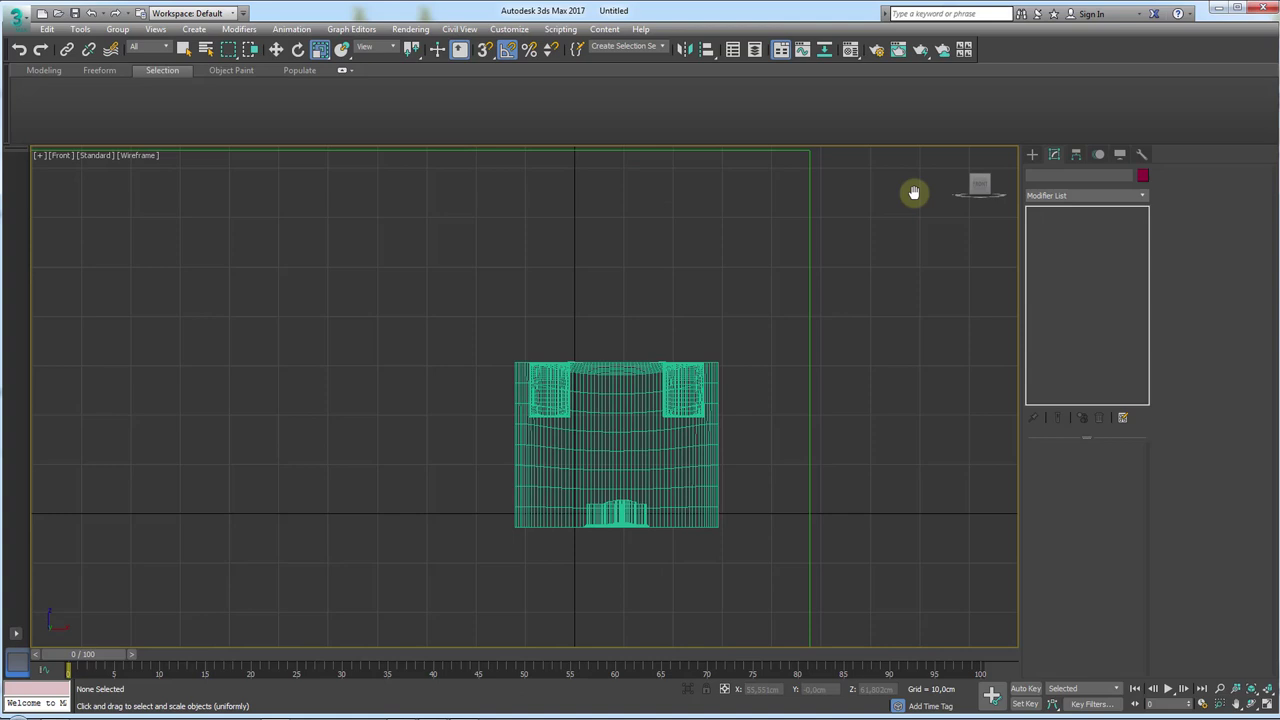
- Draw Rectangle001 above the padlock body
click(1030, 153)
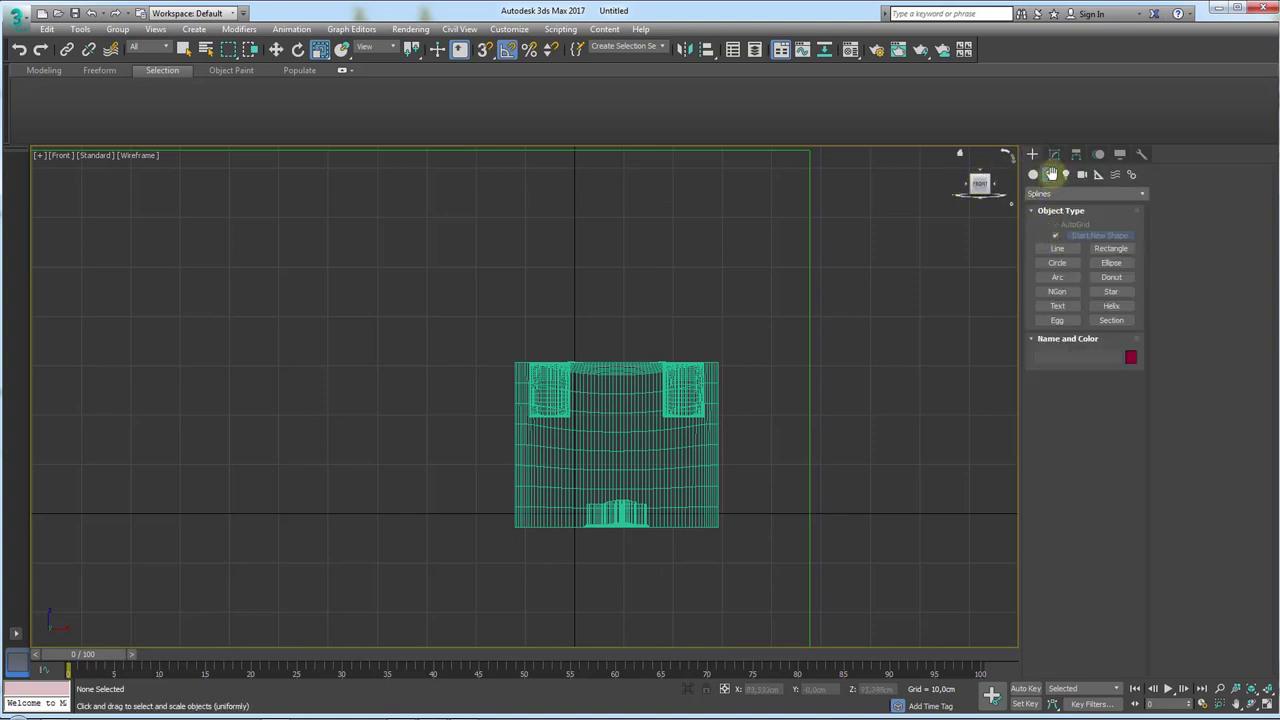
click(1100, 250)
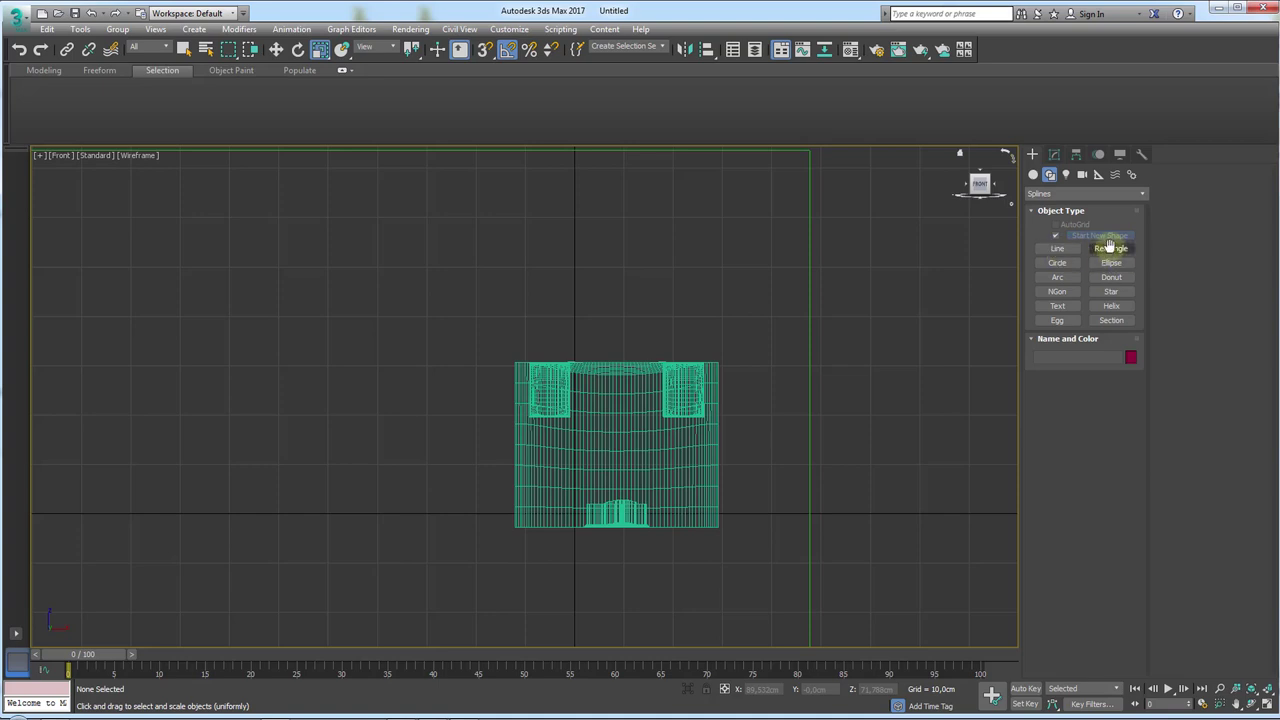
mouse_move(553, 266)
mouse_down()
mouse_move(619, 414)
mouse_move(680, 449)
mouse_up()
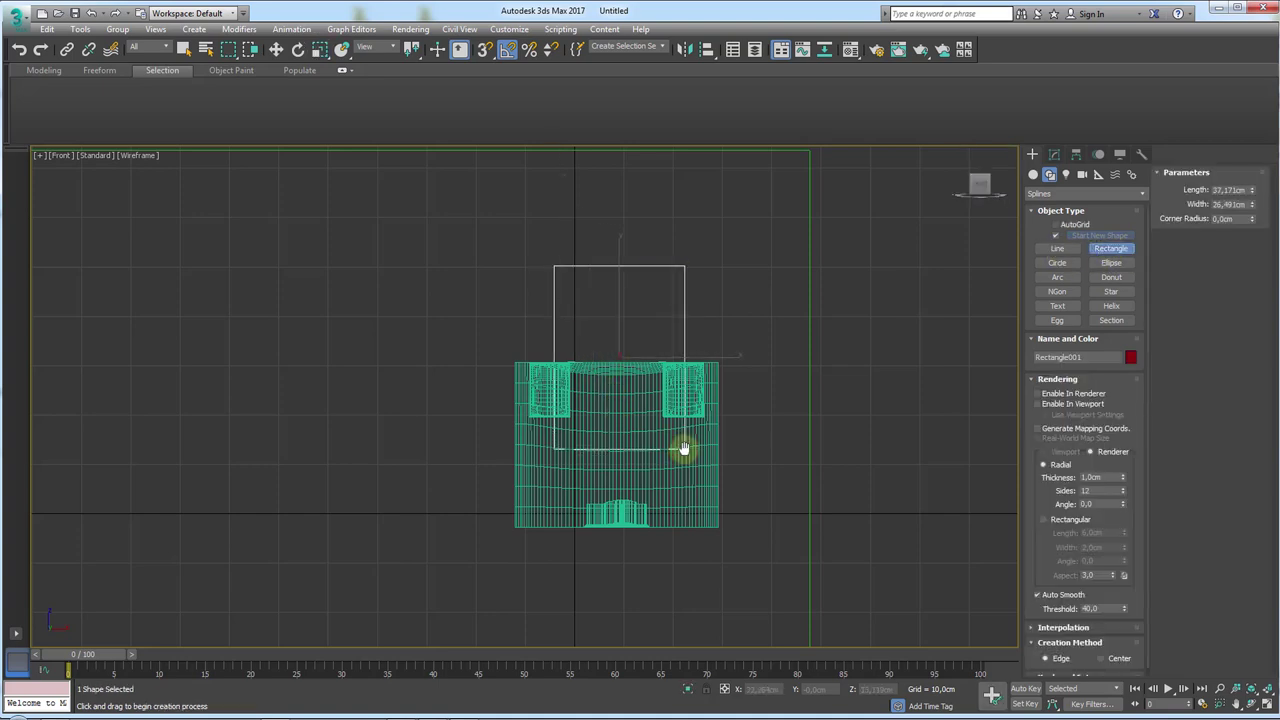
key(r)
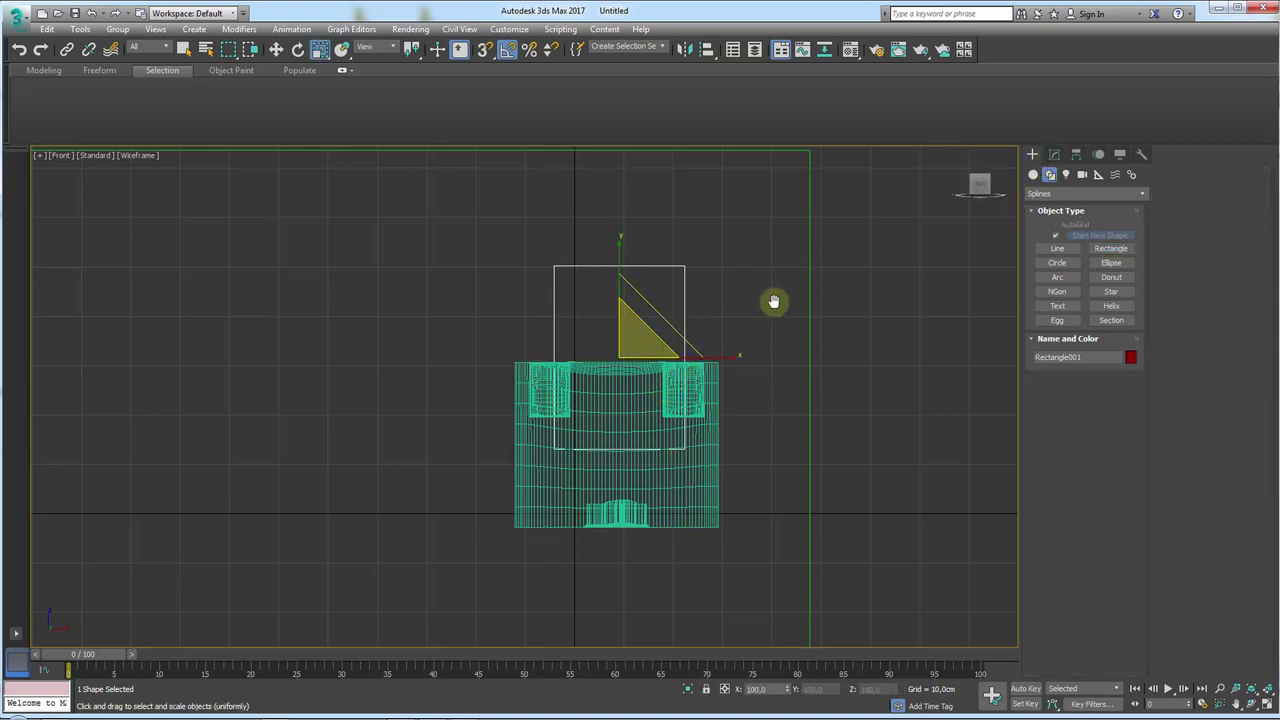
mouse_move(774, 301)
alt+middle_down()
mouse_move(757, 448)
mouse_move(786, 391)
alt+middle_up()
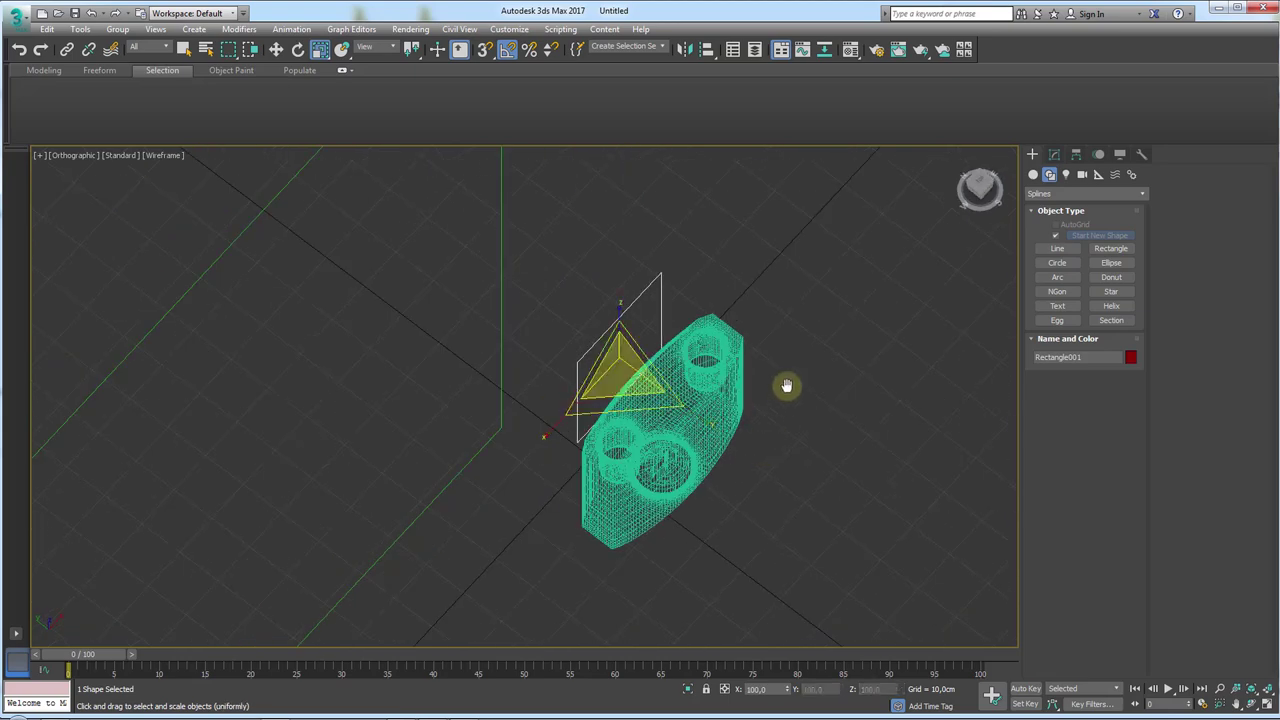
- Align the rectangle to the padlock body and return to shaded display
click(707, 47)
click(700, 366)
drag(648, 238, 951, 178)
click(900, 429)
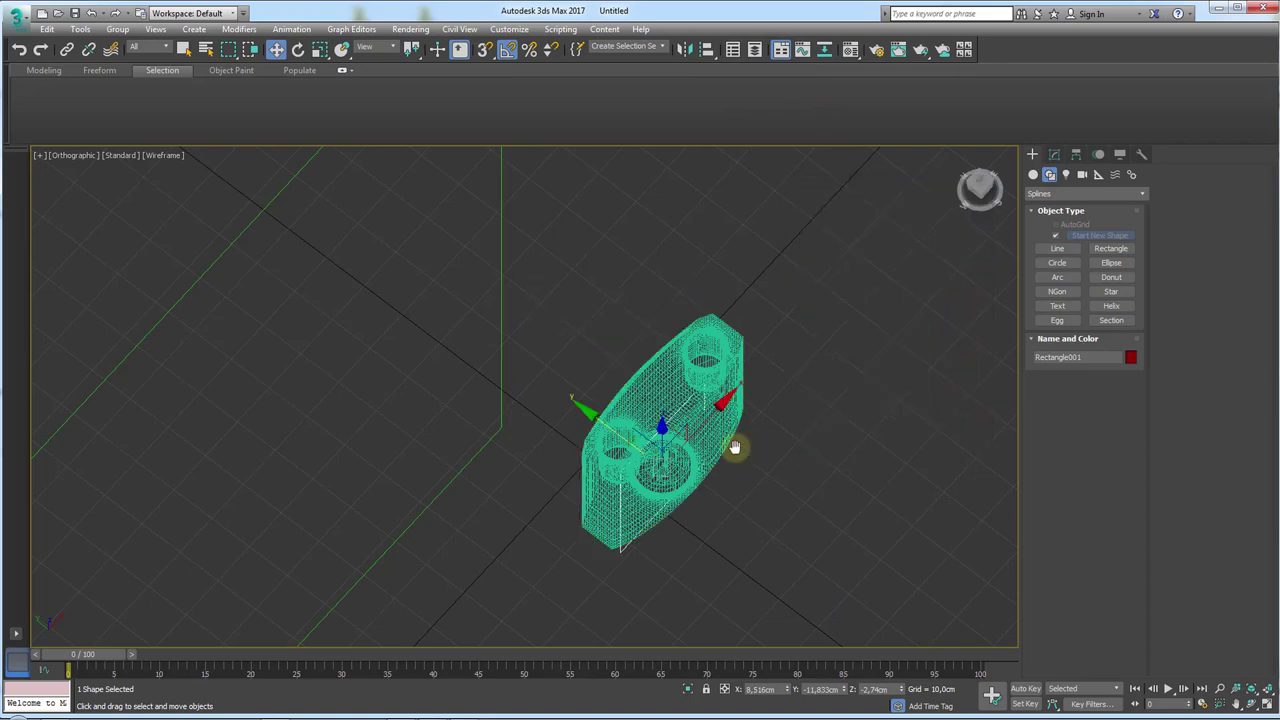
mouse_move(731, 443)
alt+middle_down()
mouse_move(658, 410)
mouse_move(674, 251)
alt+middle_up()
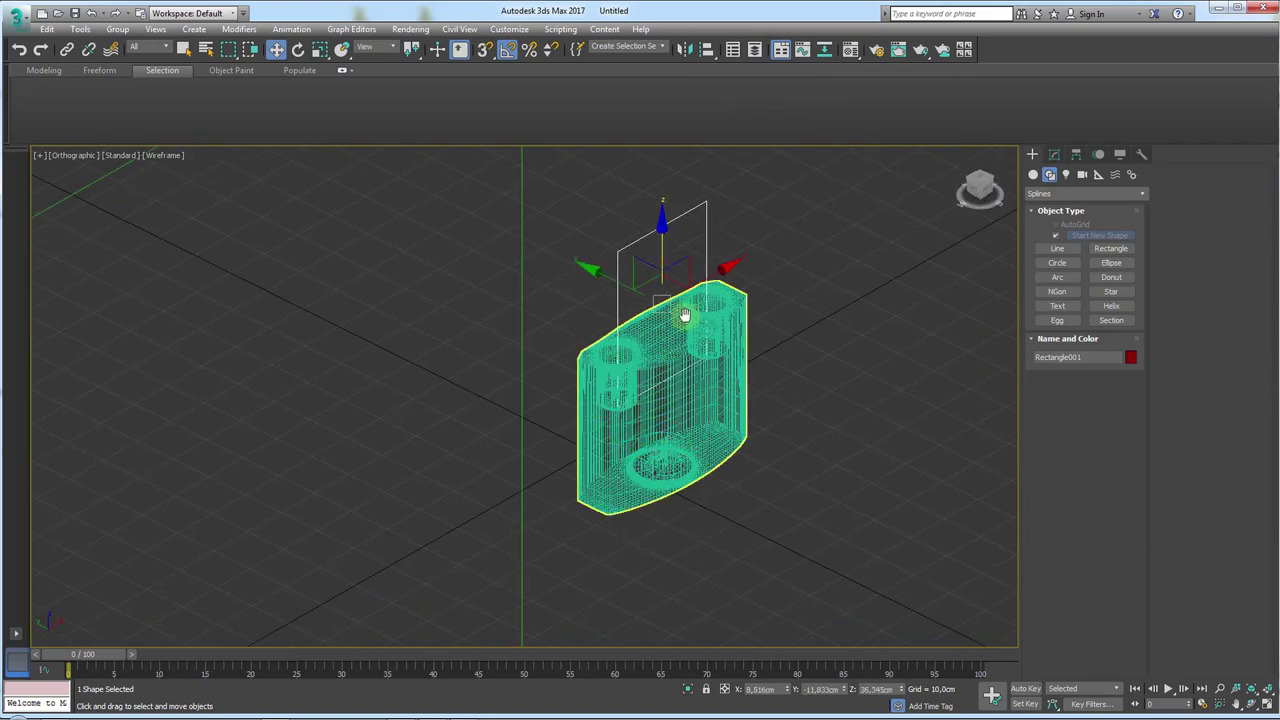
scroll(686, 323, up, 3)
scroll(672, 325, up, 2)
key(F3)
alt+middle_drag(737, 351, 843, 351)
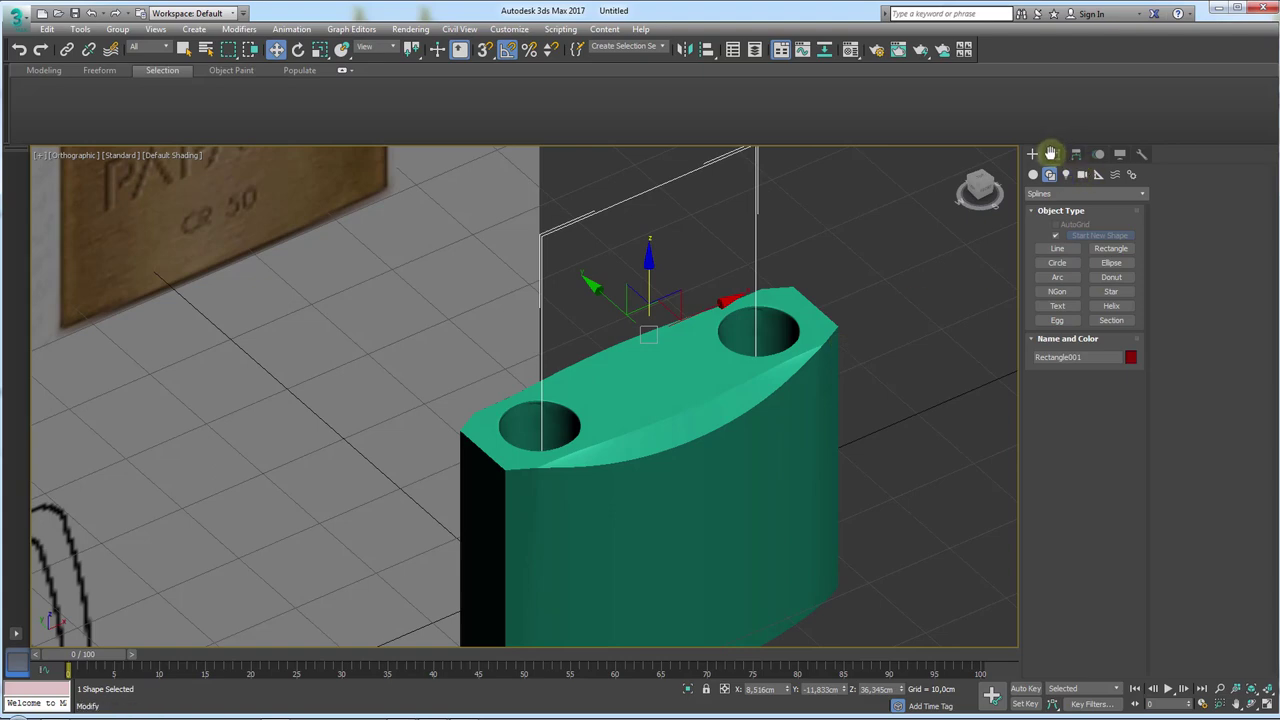
- Render the rectangle in viewport as an 8.02 cm tube with 26.809 cm width
click(1050, 153)
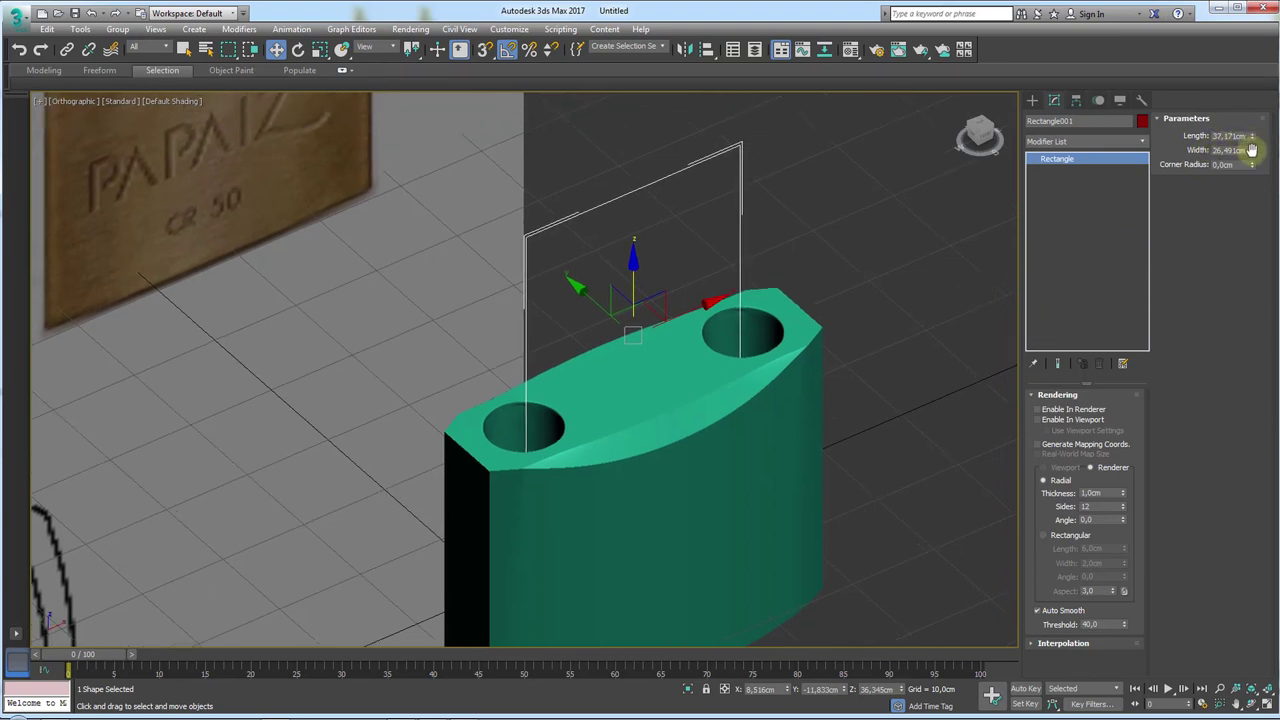
drag(1251, 149, 1251, 142)
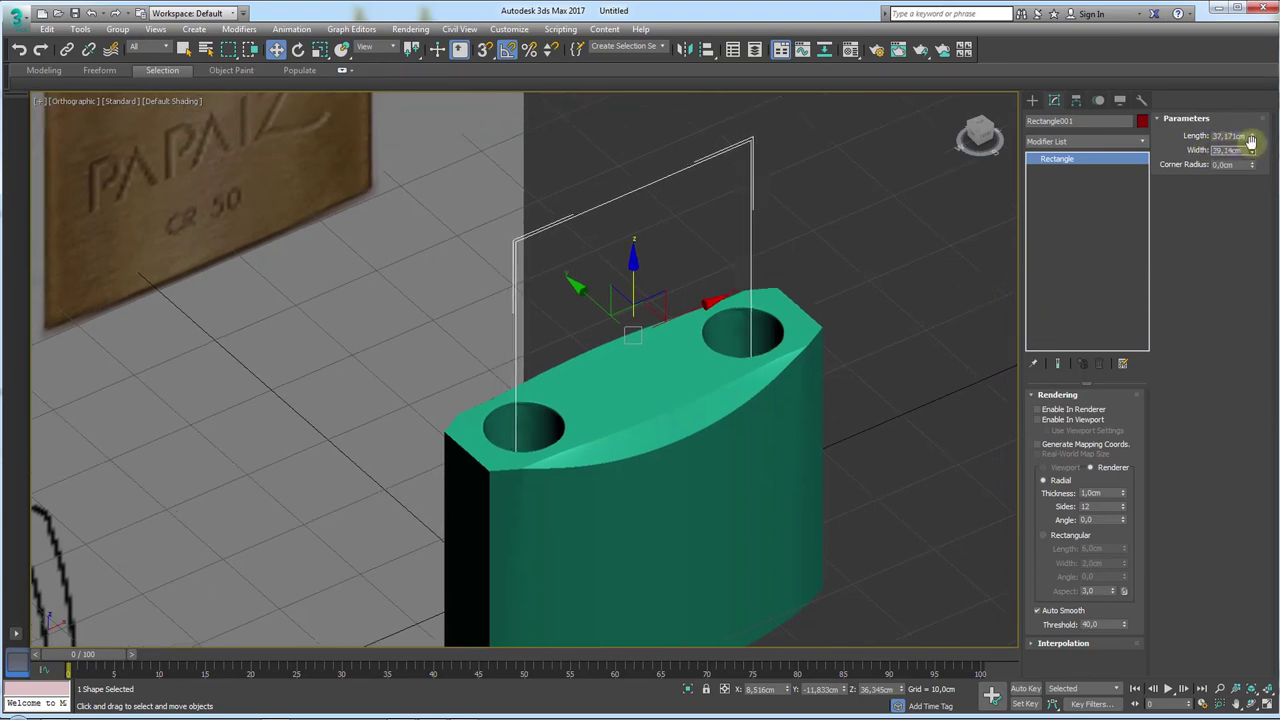
click(1039, 419)
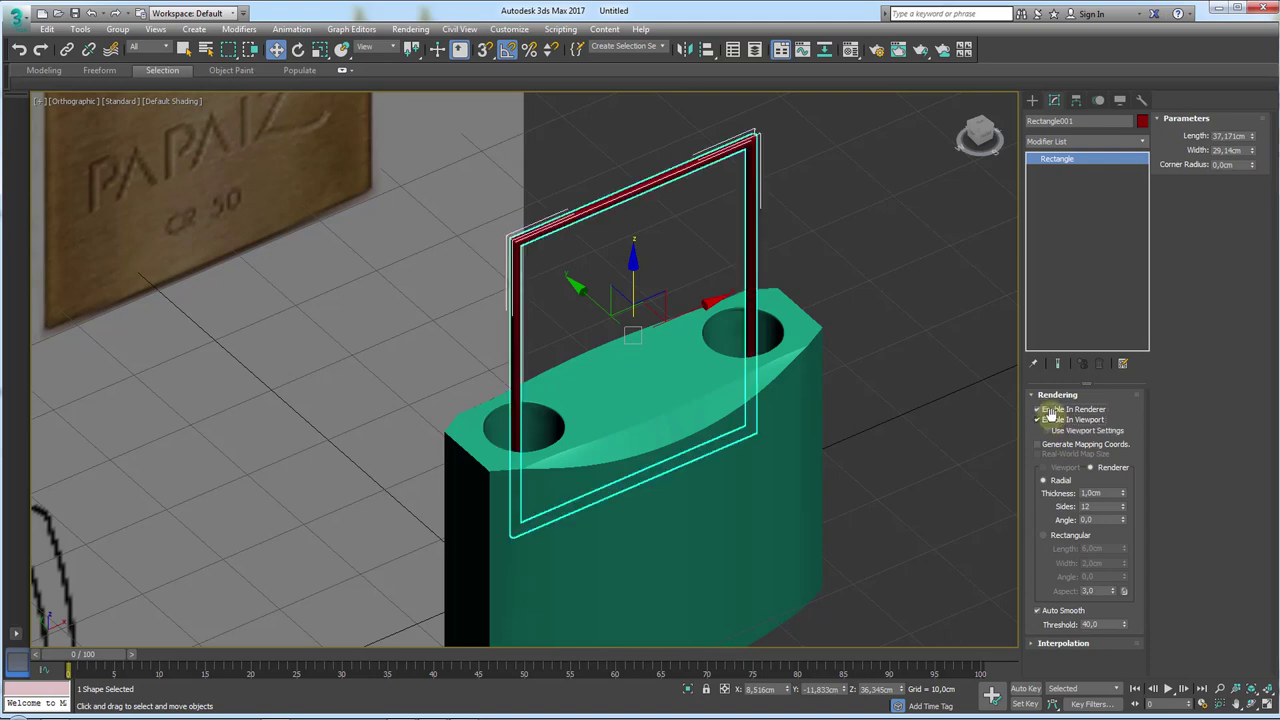
mouse_move(1122, 490)
mouse_down()
mouse_move(1129, 106)
mouse_move(1112, 13)
mouse_up()
key(F4)
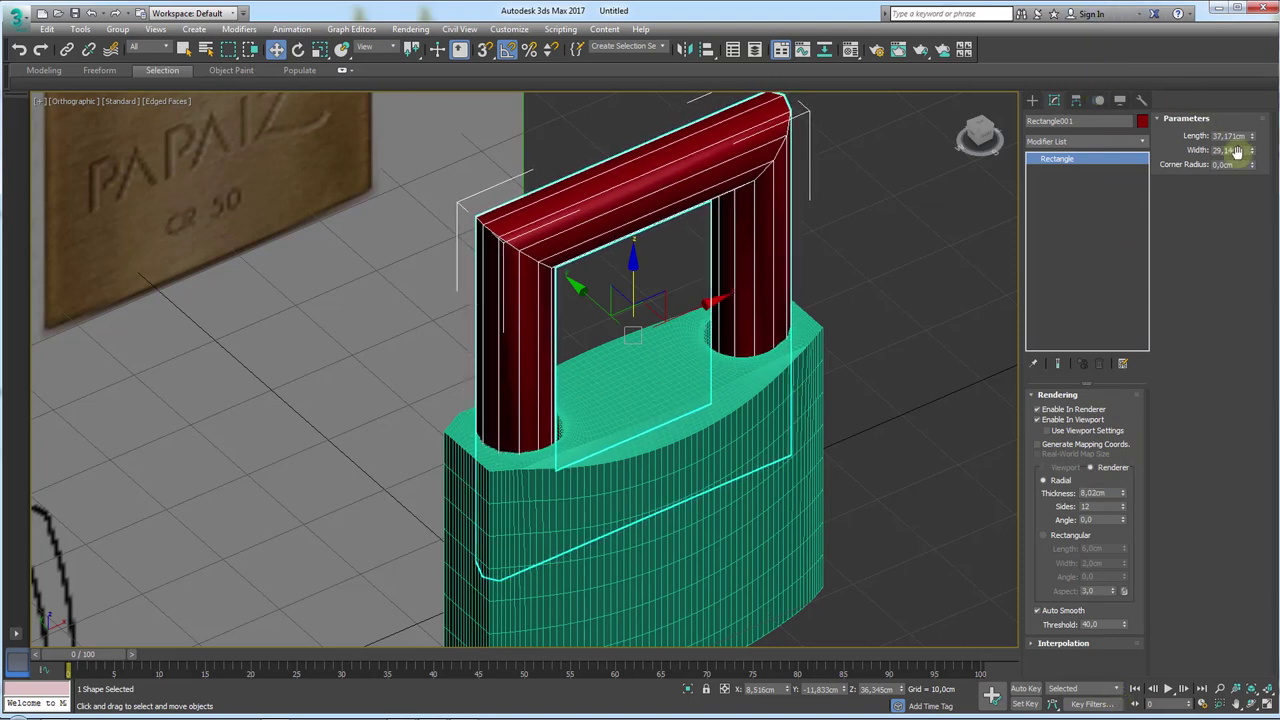
drag(1252, 150, 1250, 154)
mouse_move(843, 342)
alt+middle_down()
mouse_move(760, 383)
mouse_move(780, 403)
mouse_move(706, 280)
mouse_move(666, 409)
alt+middle_up()
mouse_move(651, 351)
alt+middle_down()
mouse_move(638, 311)
mouse_move(665, 262)
alt+middle_up()
scroll(638, 311, down, 2)
- Convert the rectangle to an Editable Spline, hide its tube, and remove the bottom segment
right_click(668, 259)
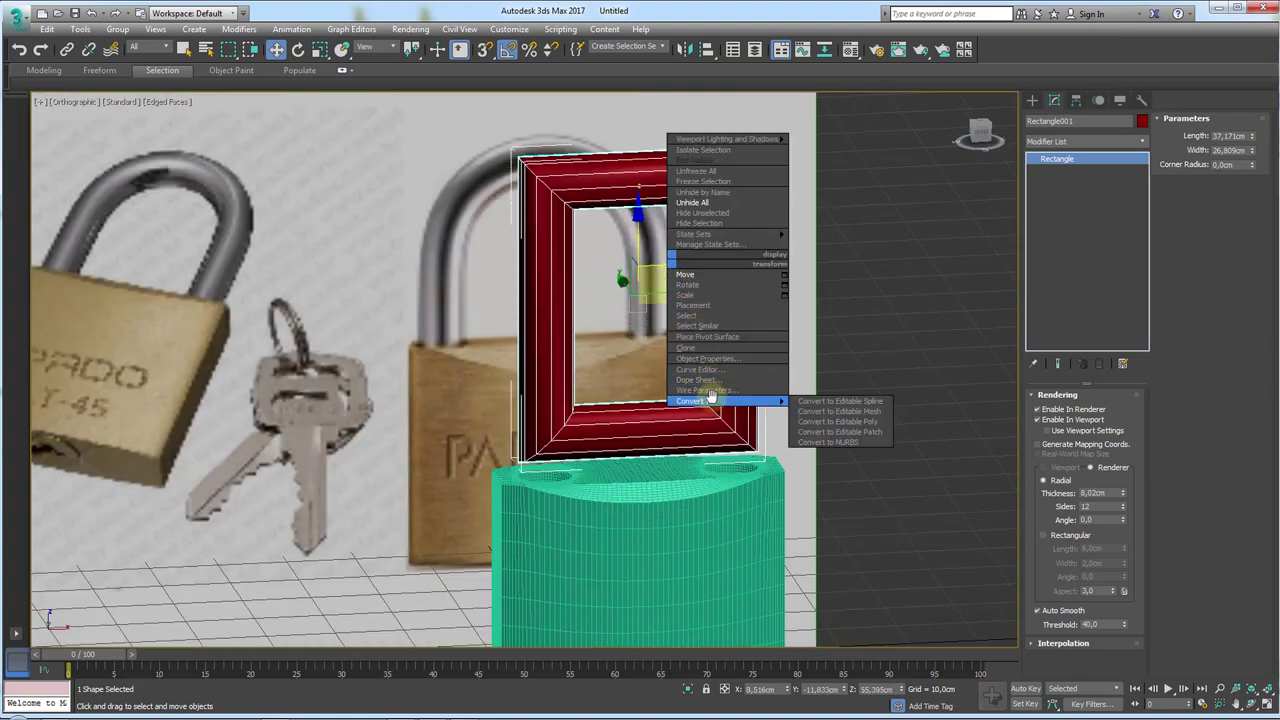
click(859, 401)
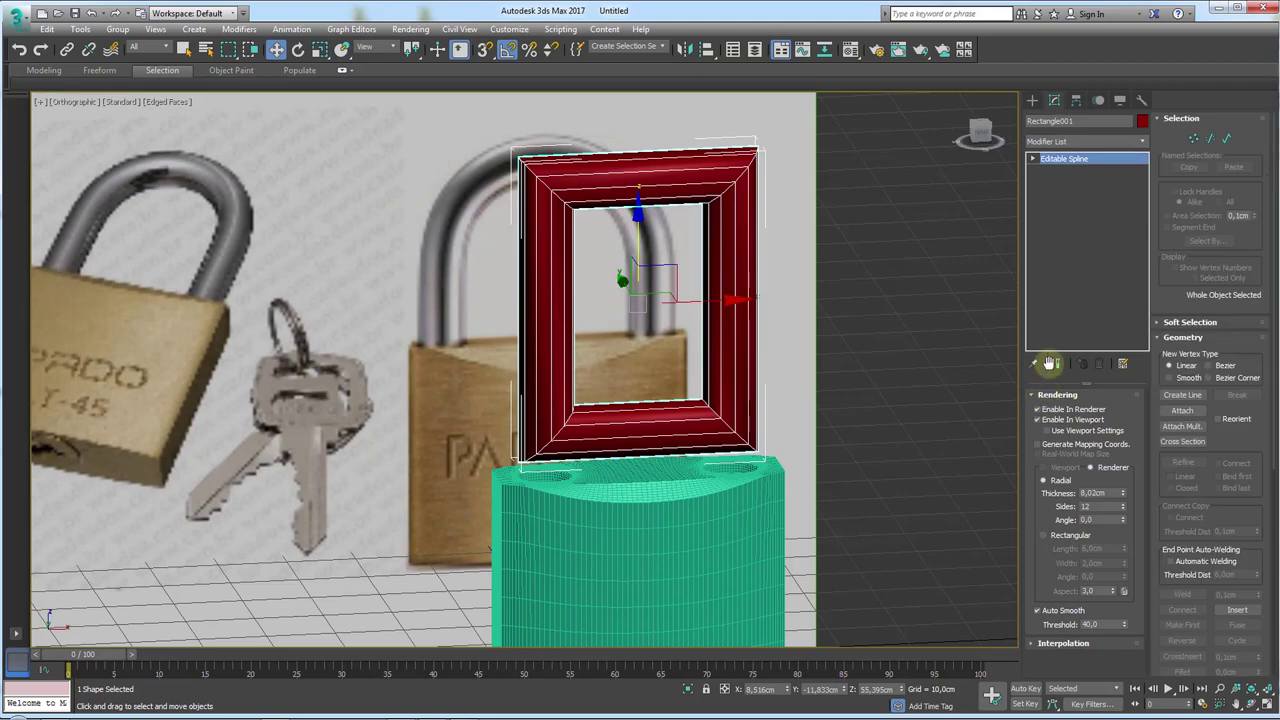
click(1037, 419)
click(1210, 137)
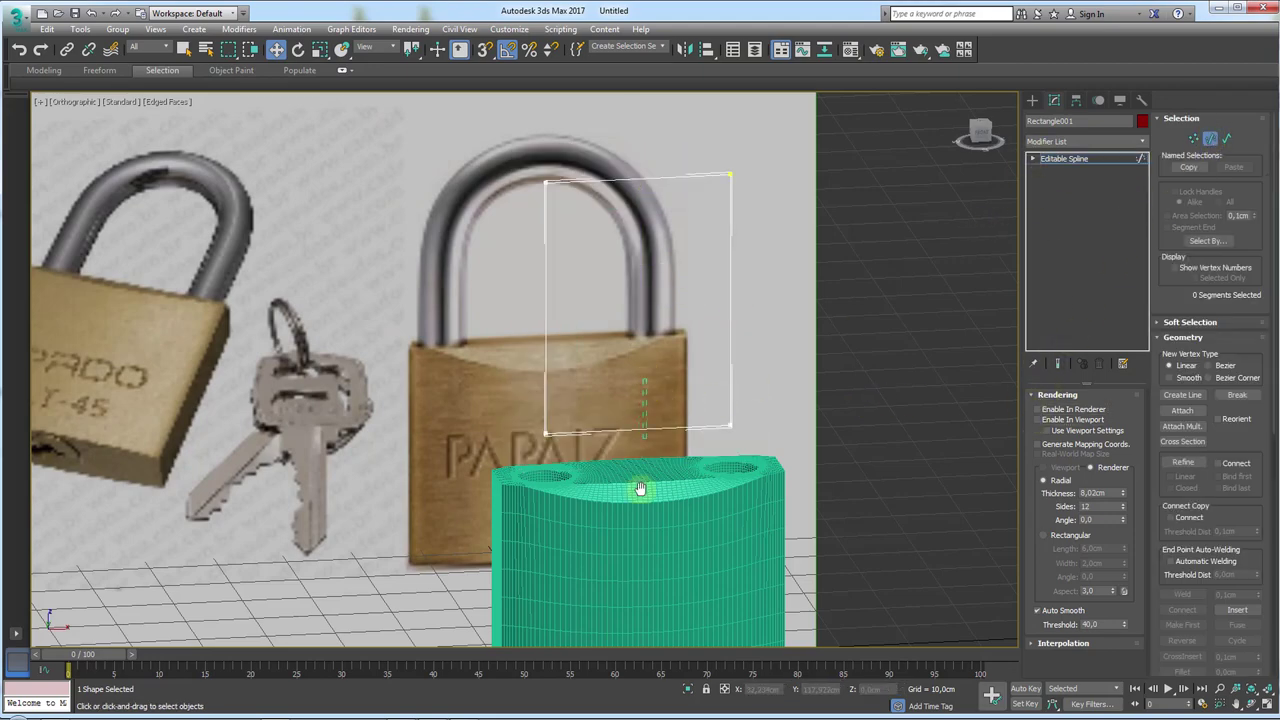
click(640, 432)
mouse_move(640, 506)
alt+middle_down()
mouse_move(665, 523)
mouse_move(697, 506)
alt+middle_up()
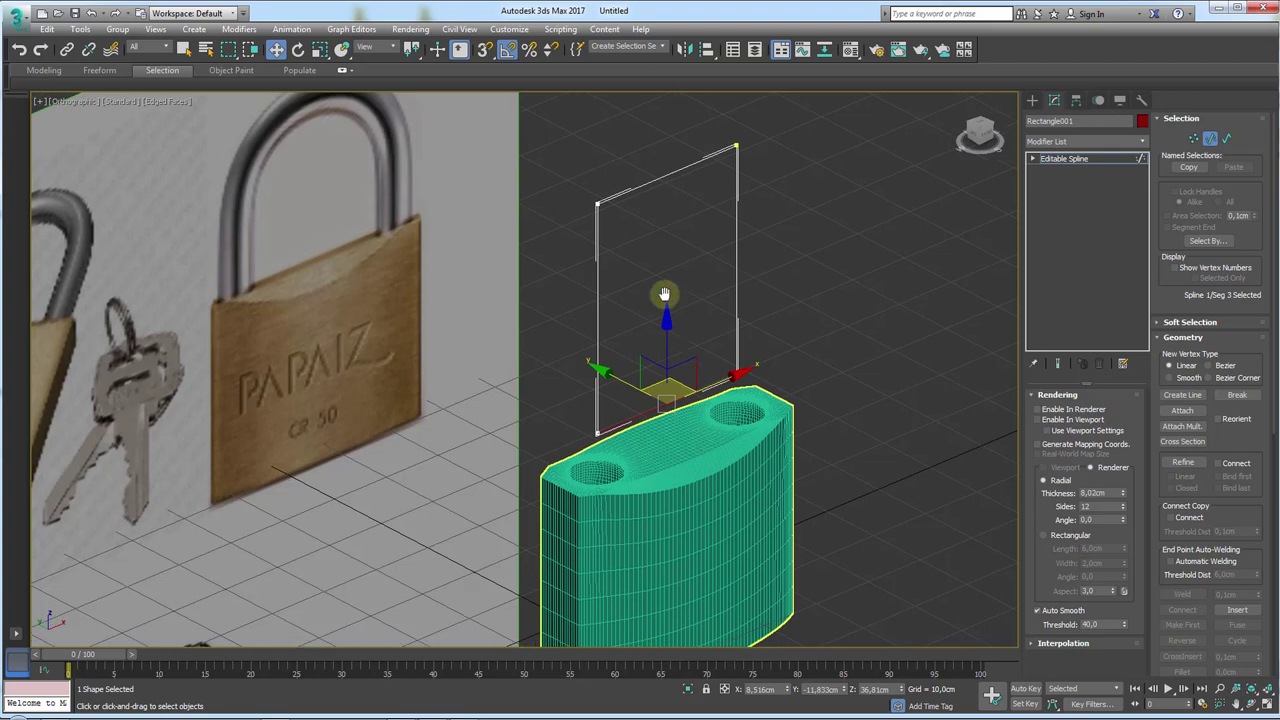
click(667, 511)
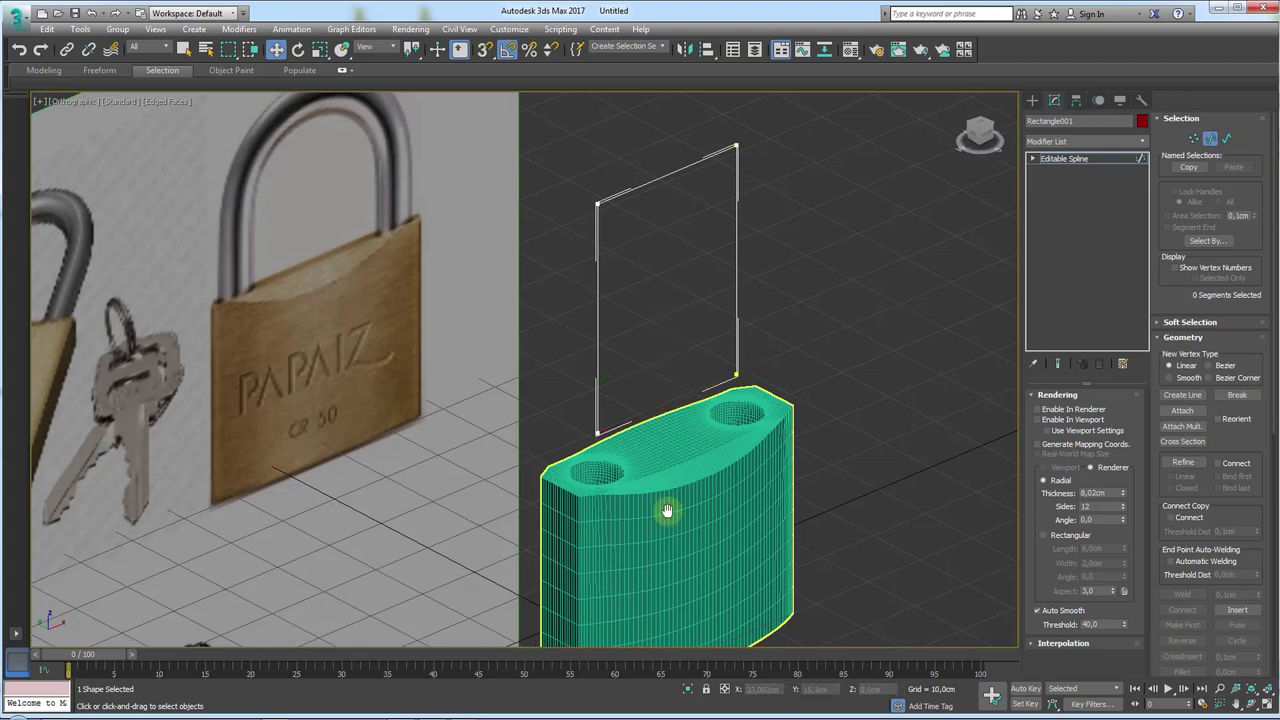
- Fillet the top corners into an arch, weld the top vertices, and re-enable tube rendering
click(1193, 137)
drag(811, 123, 550, 229)
middle_drag(675, 256, 695, 307)
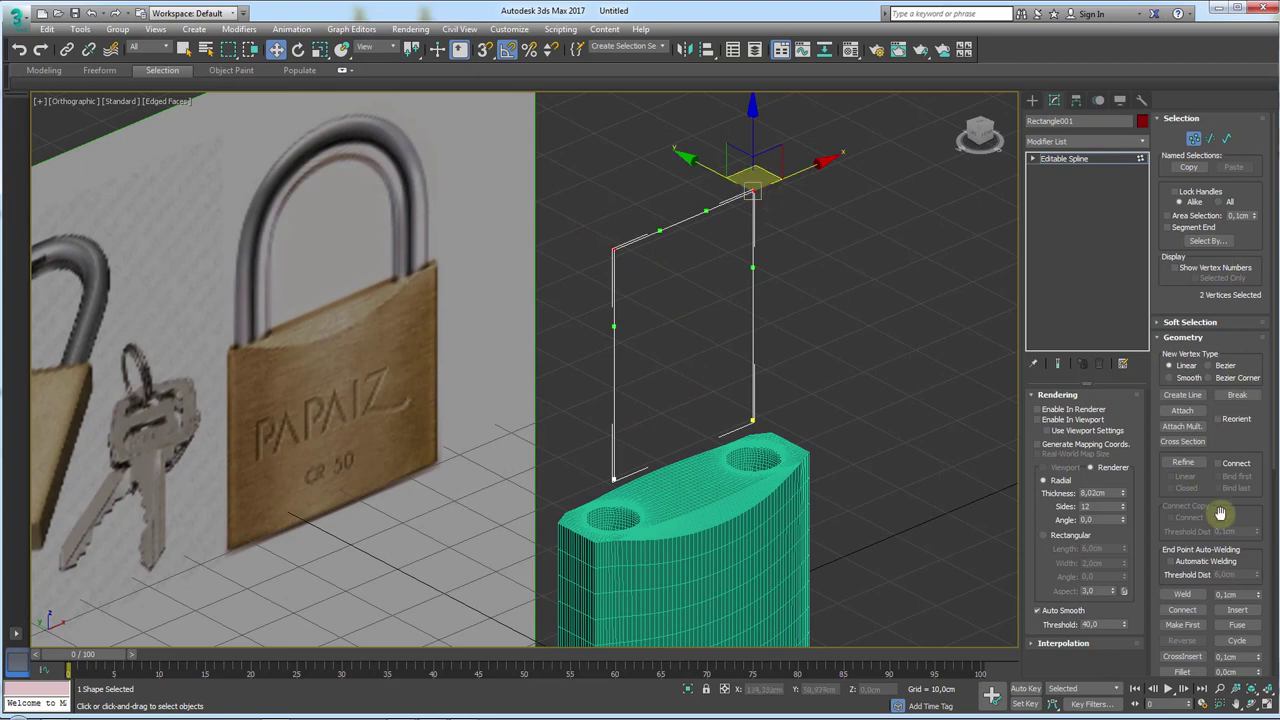
drag(1220, 513, 1218, 226)
click(1182, 383)
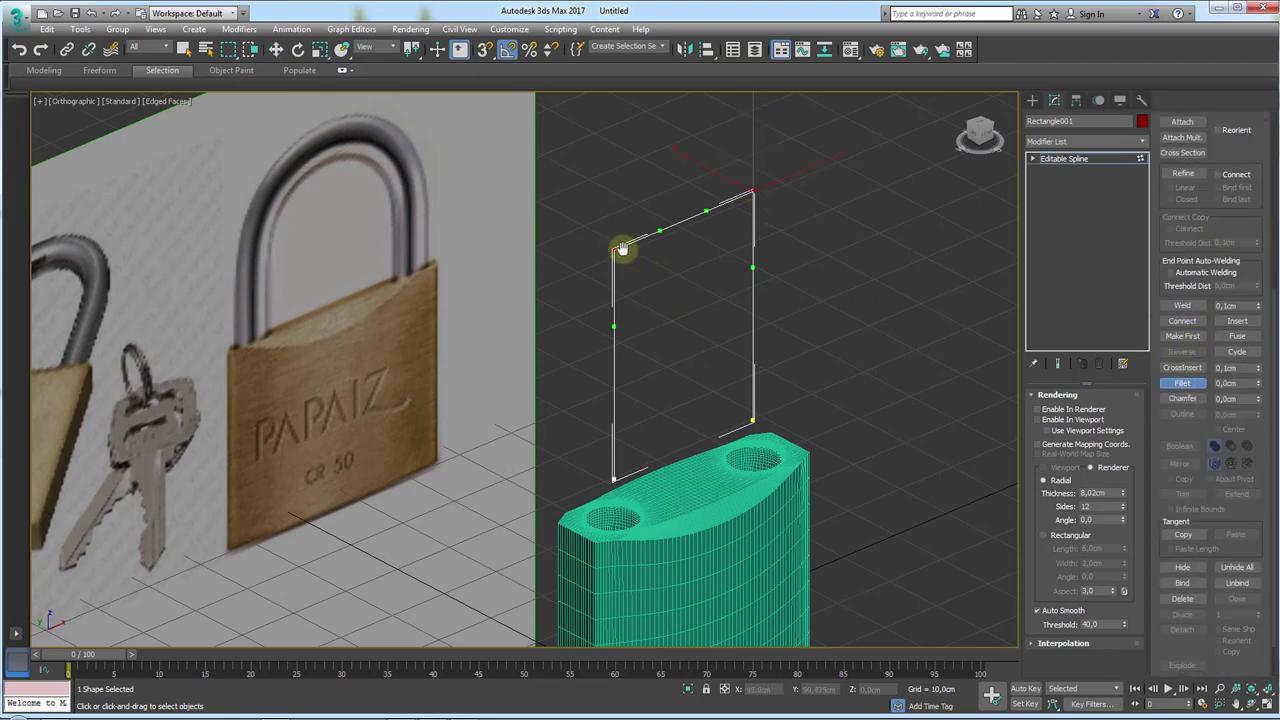
drag(617, 246, 646, 77)
right_click(775, 255)
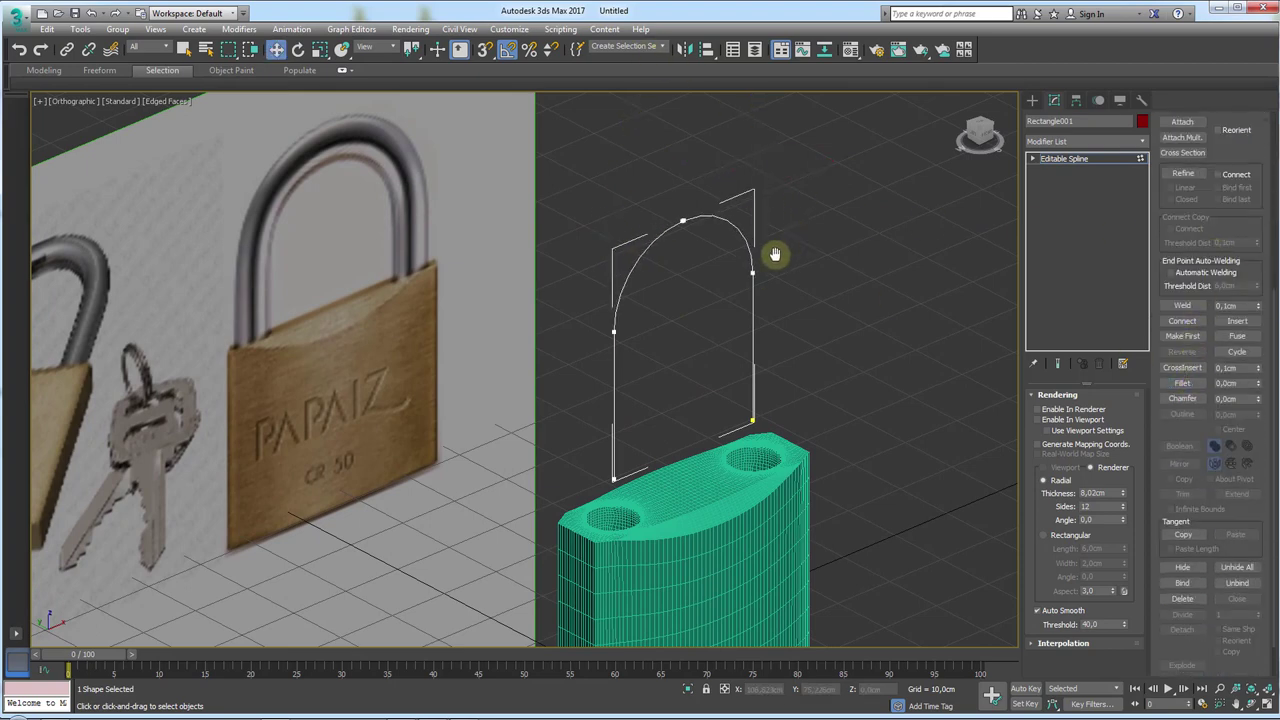
click(680, 222)
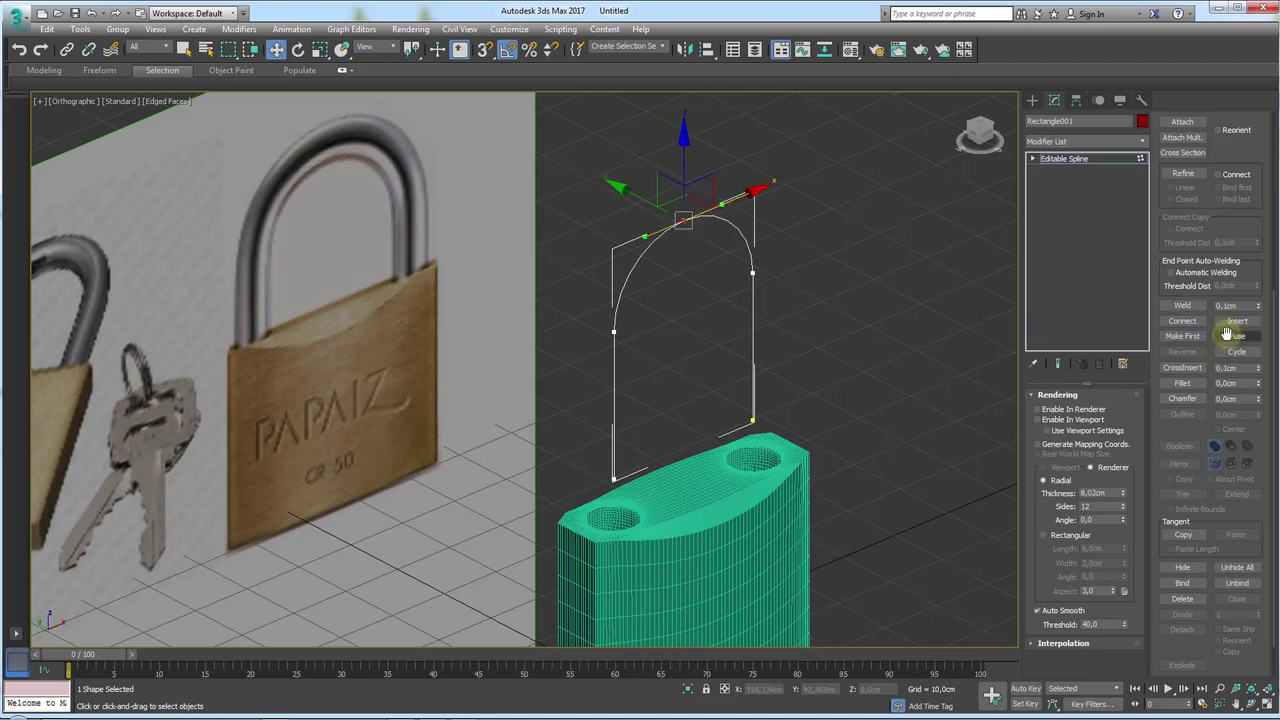
click(1182, 304)
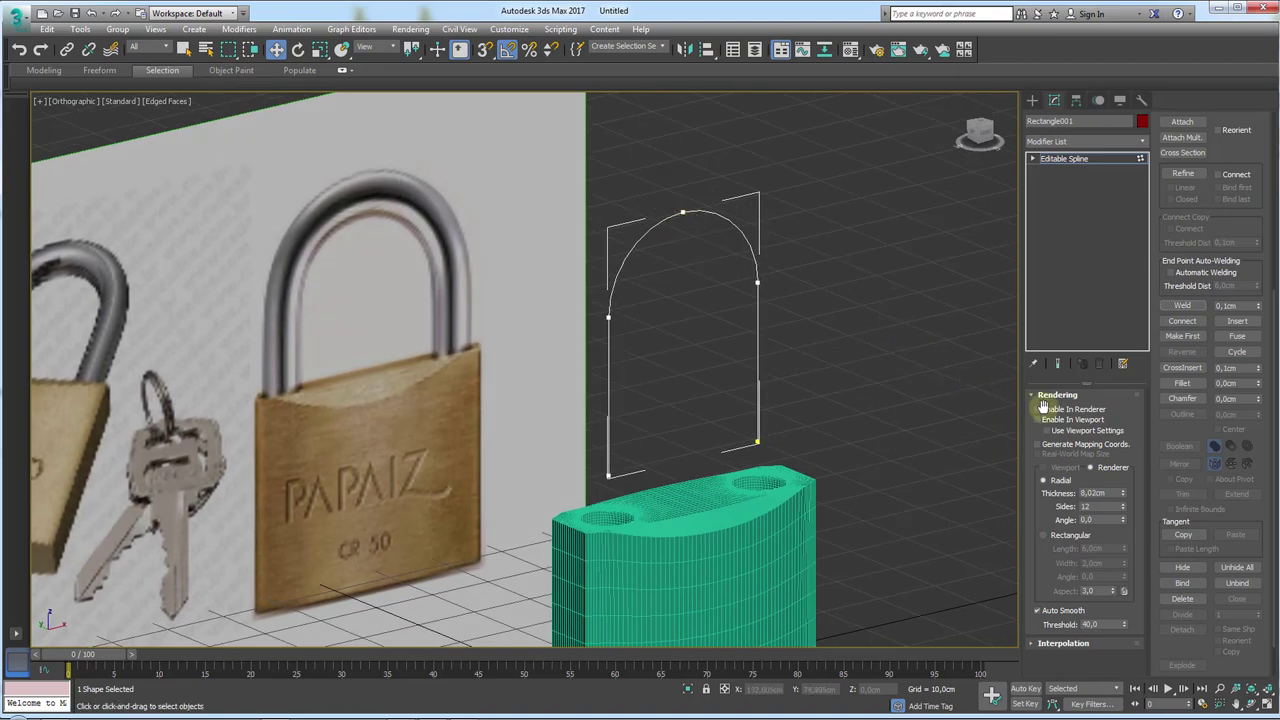
click(1037, 419)
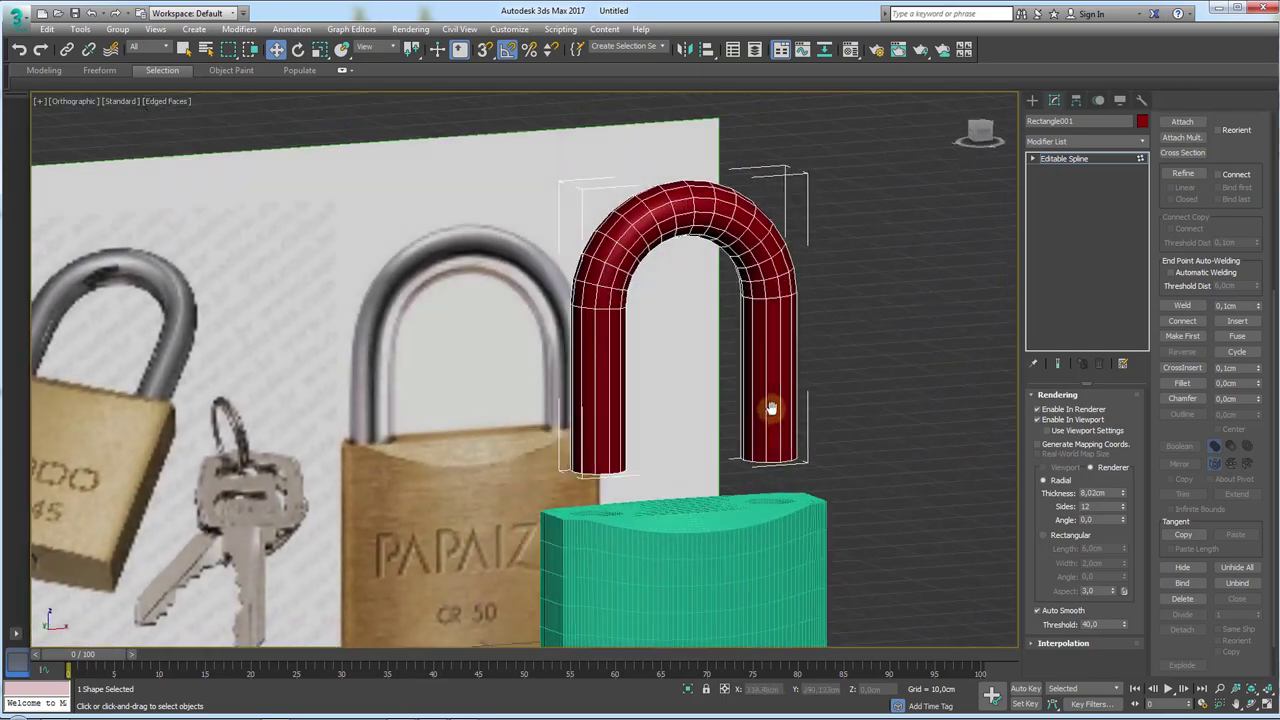
- Convert the shackle to Editable Poly and delete the bottom cap polygons of both legs
right_click(780, 368)
mouse_move(840, 511)
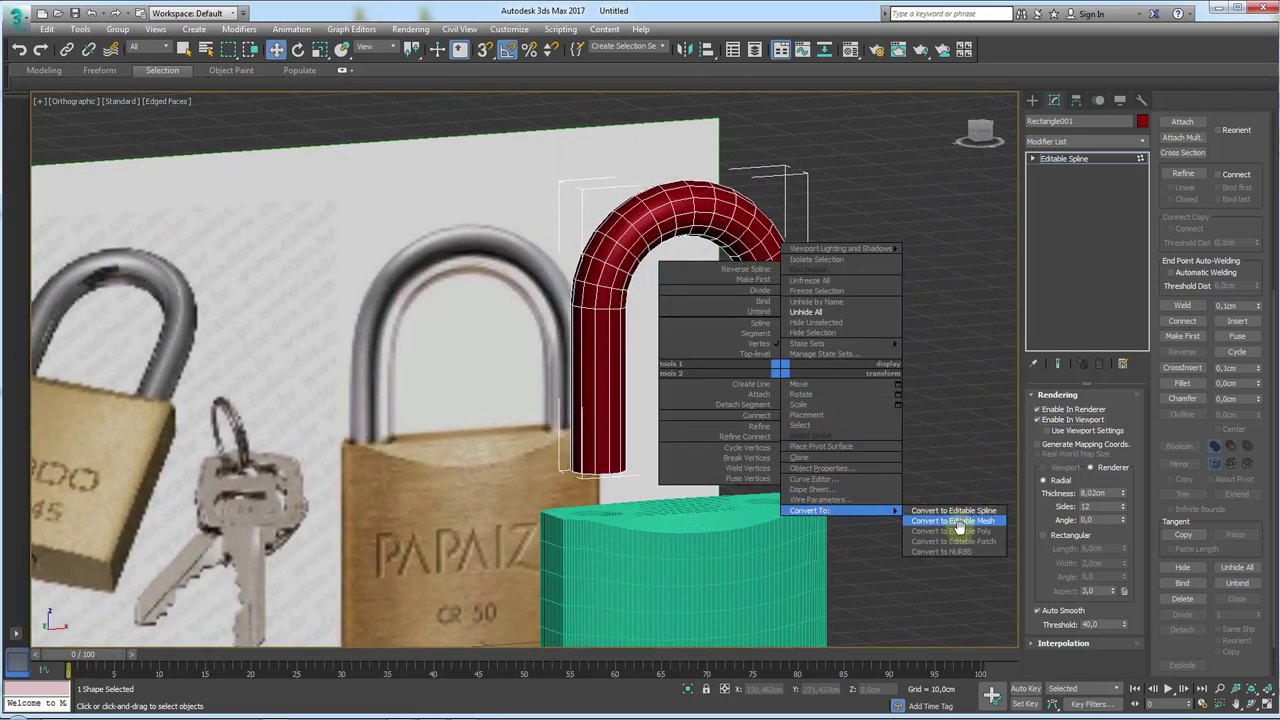
click(955, 531)
scroll(801, 441, up, 2)
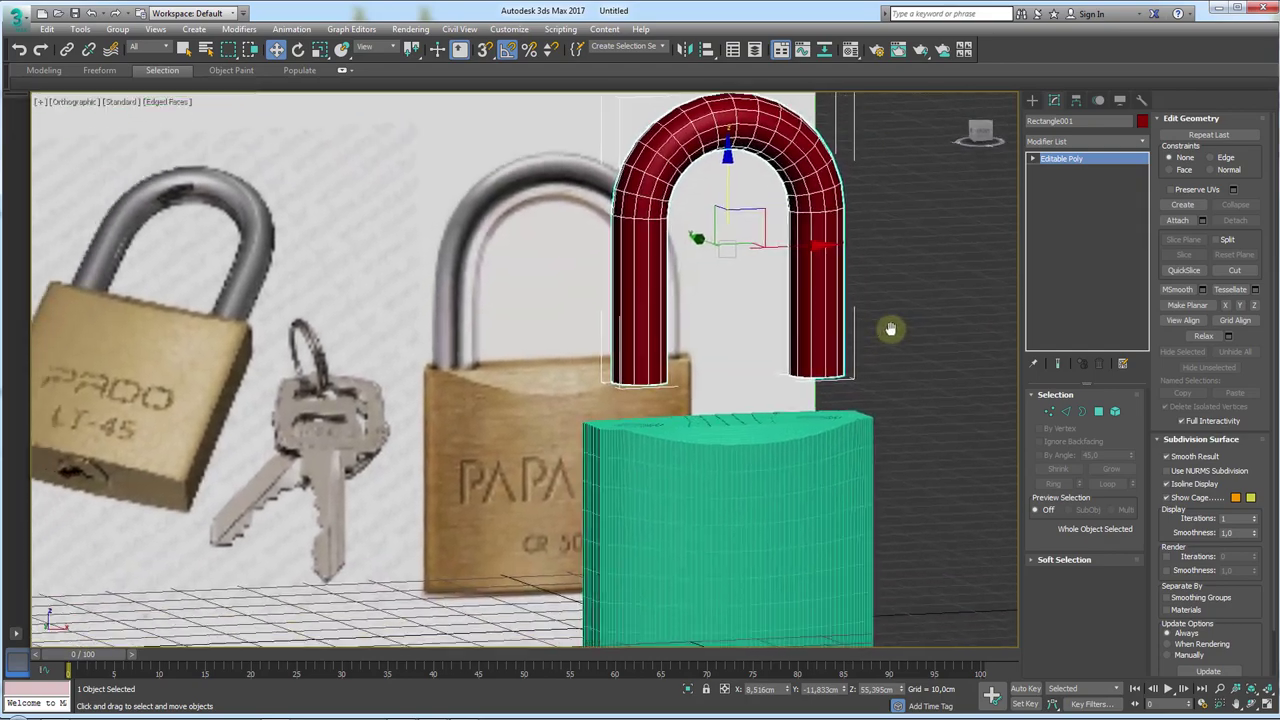
click(1099, 411)
click(495, 377)
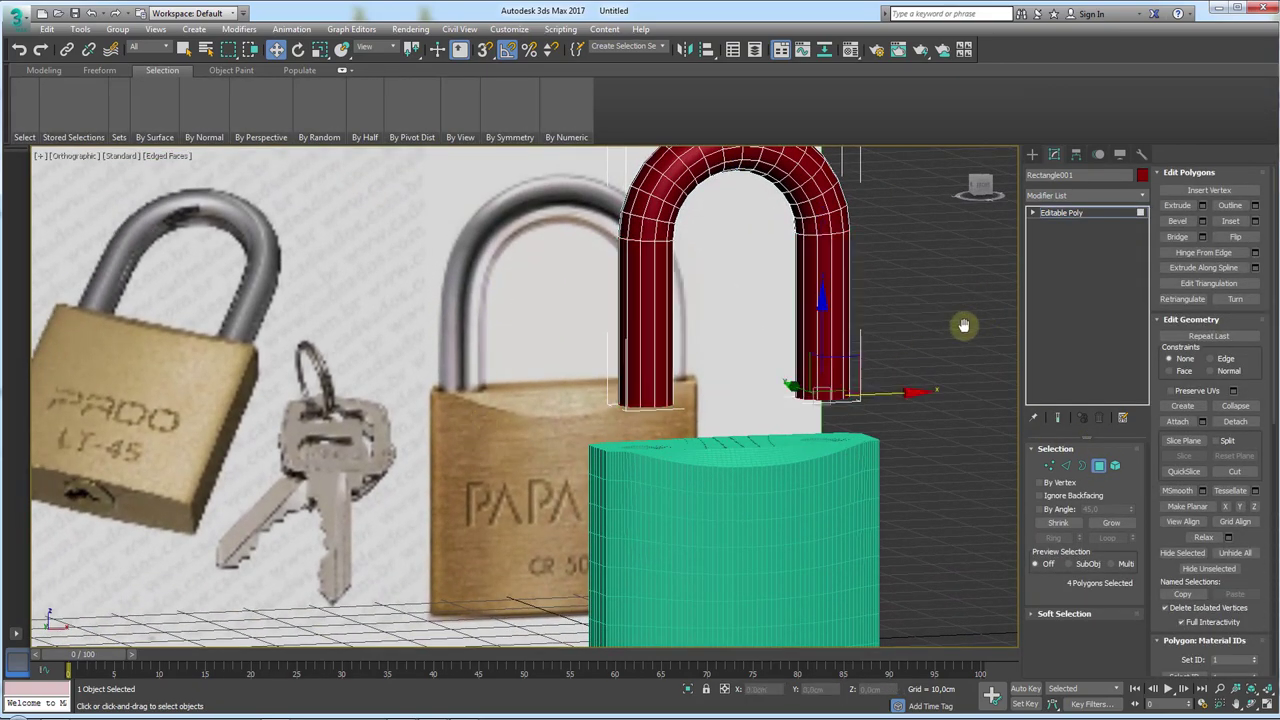
mouse_move(495, 377)
alt+middle_down()
mouse_move(845, 340)
mouse_move(815, 396)
alt+middle_up()
click(826, 398)
key(Delete)
- Shift-extrude the right leg's bottom border downward and scale the new ring in to taper it
scroll(815, 396, up, 4)
scroll(815, 396, down, 2)
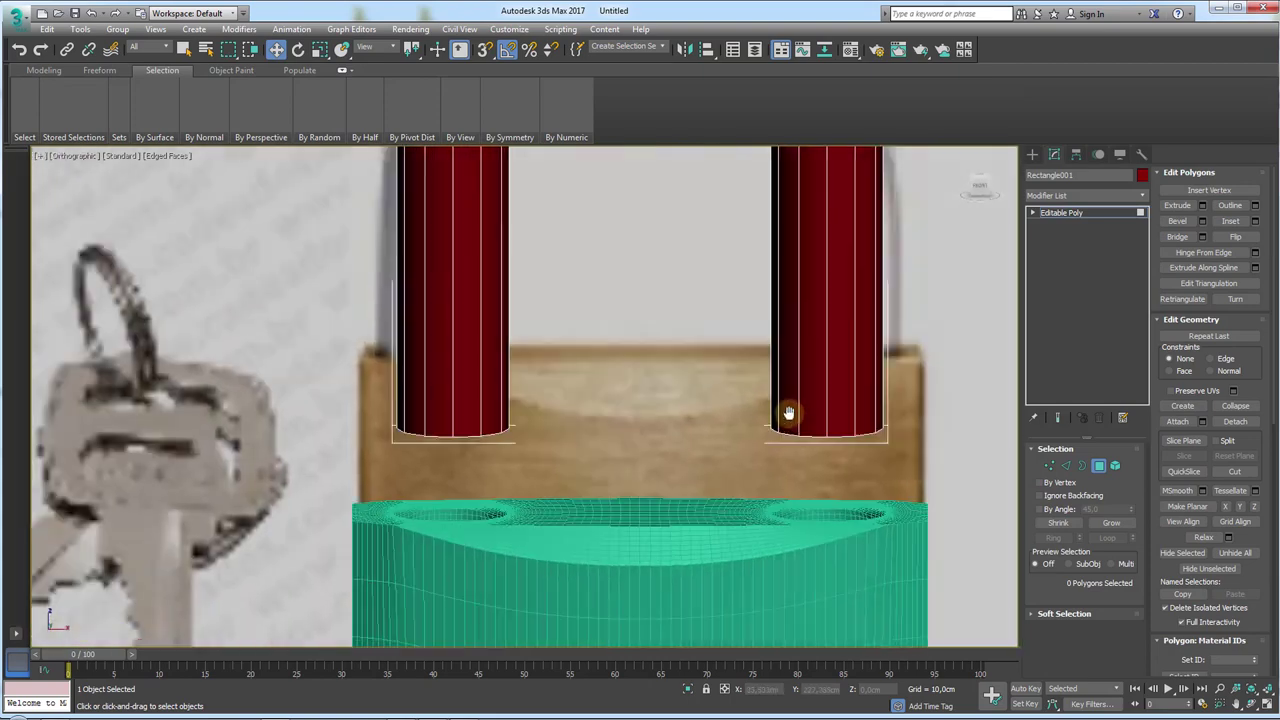
scroll(786, 417, down, 1)
scroll(771, 420, down, 2)
scroll(755, 449, up, 2)
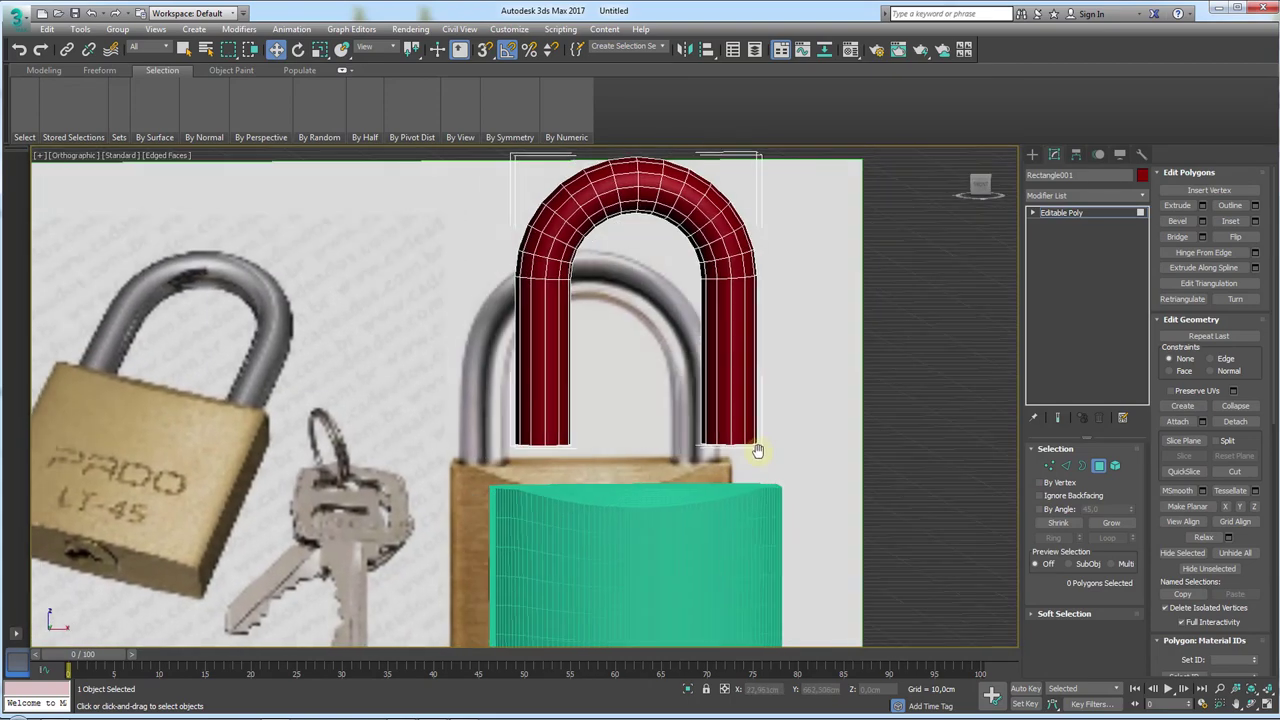
scroll(760, 449, up, 2)
scroll(777, 403, up, 1)
click(1082, 465)
click(717, 391)
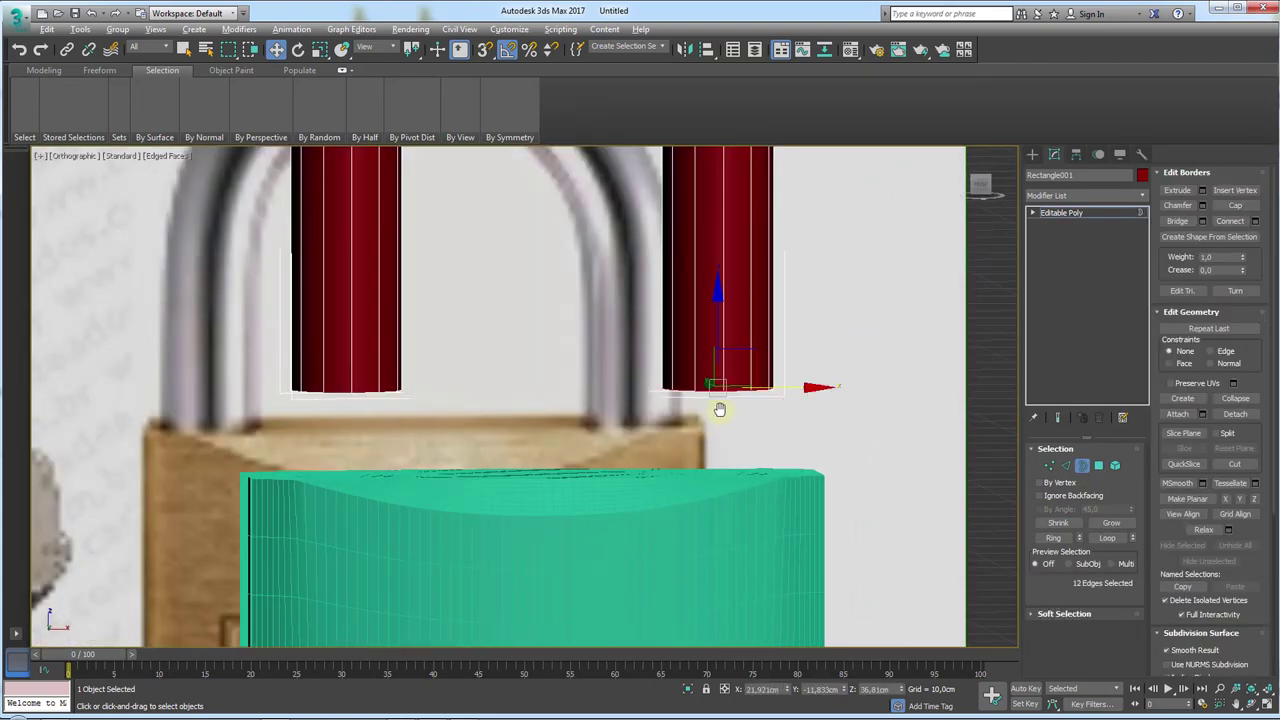
alt+middle_drag(720, 408, 714, 366)
scroll(718, 352, up, 2)
shift+drag(723, 334, 726, 400)
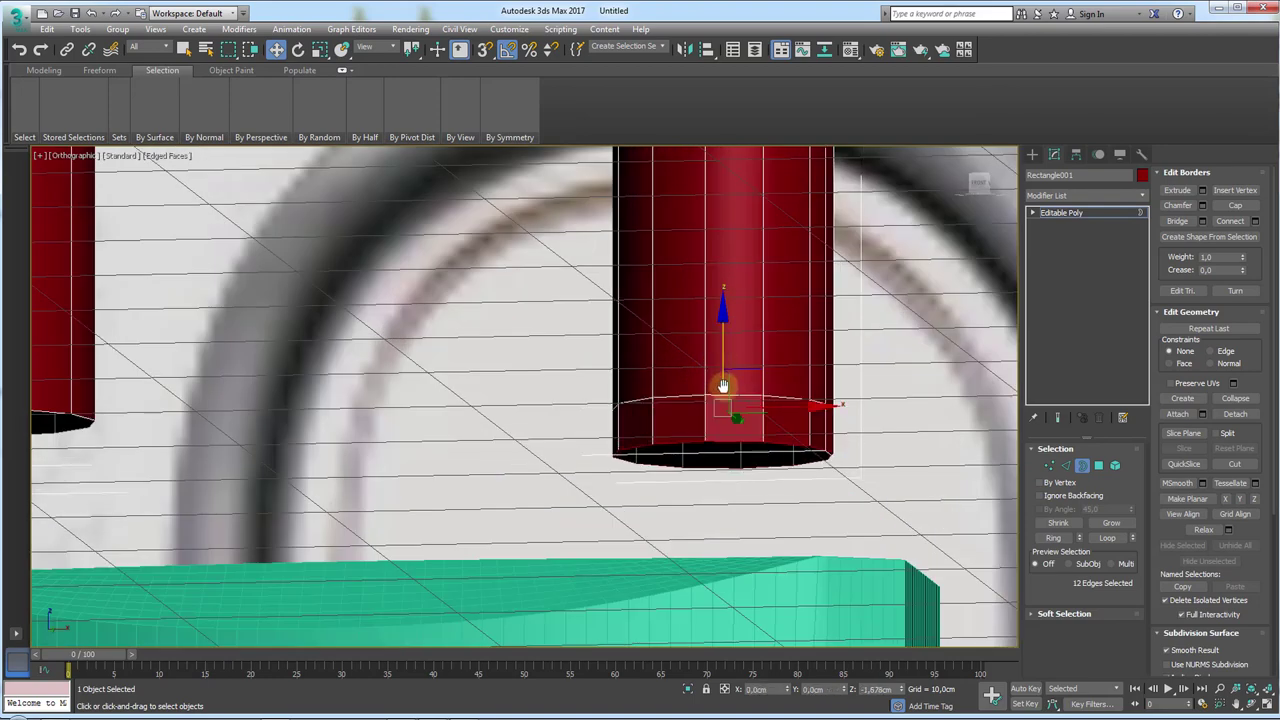
key(e)
key(r)
drag(730, 458, 737, 504)
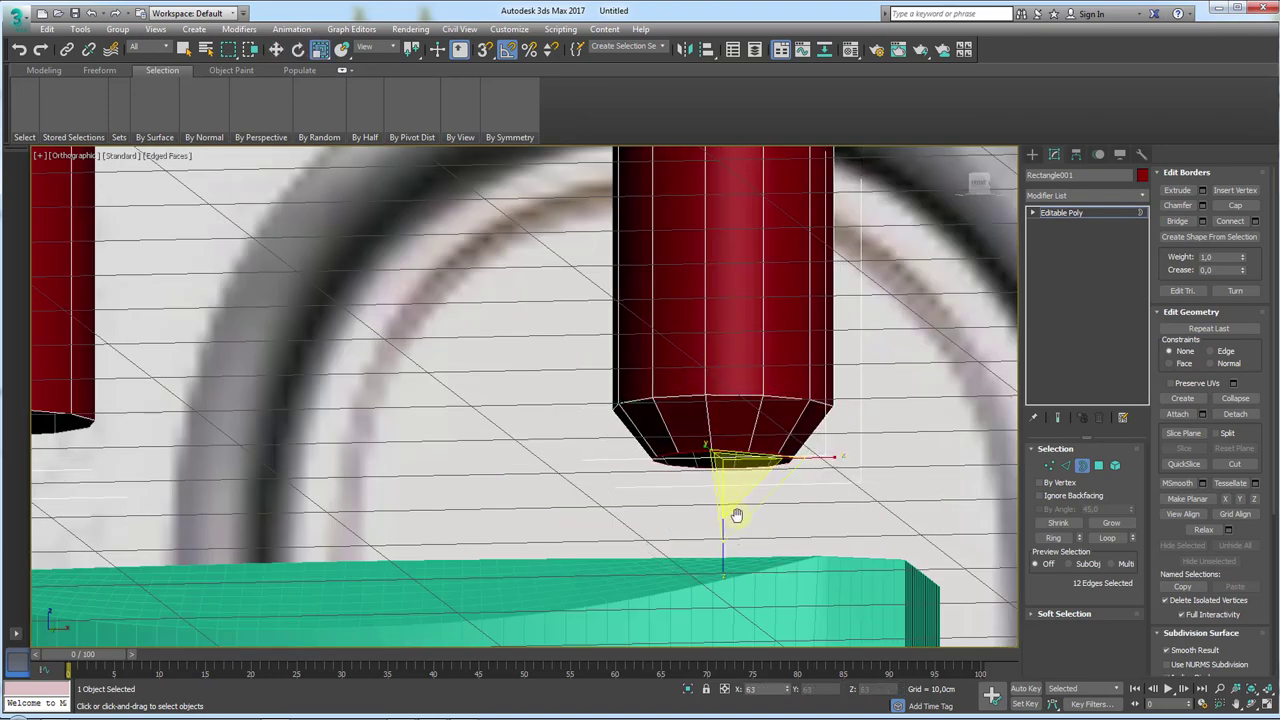
- Add a smaller inner ring at about 54% and collapse it to close the leg bottom
alt+middle_drag(734, 508, 731, 489)
scroll(735, 473, up, 1)
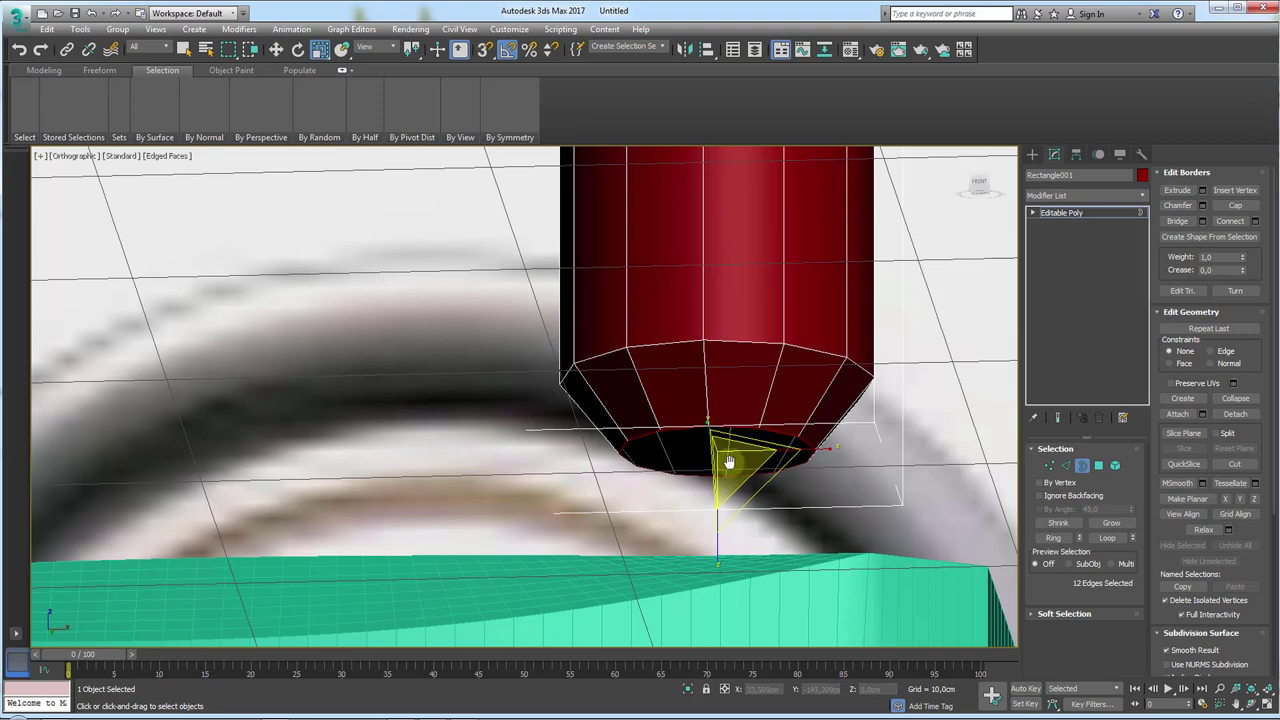
shift+drag(729, 462, 731, 481)
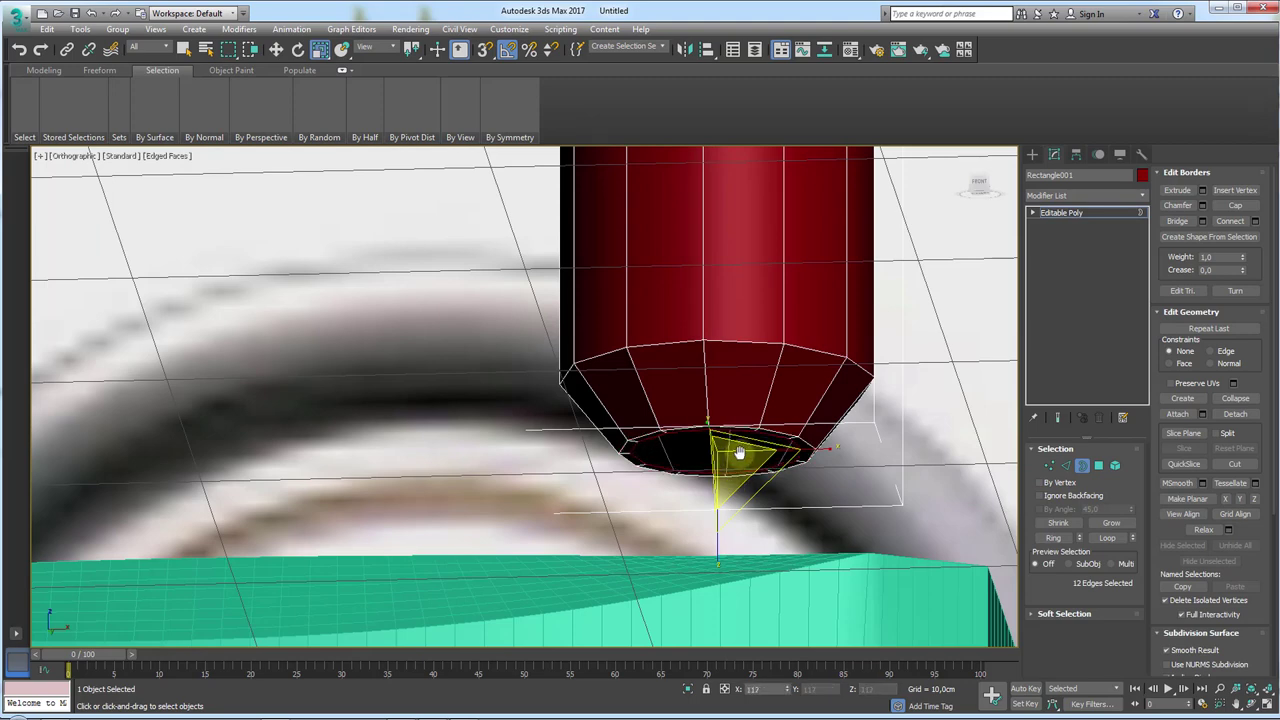
scroll(714, 467, up, 2)
alt+middle_drag(694, 449, 734, 449)
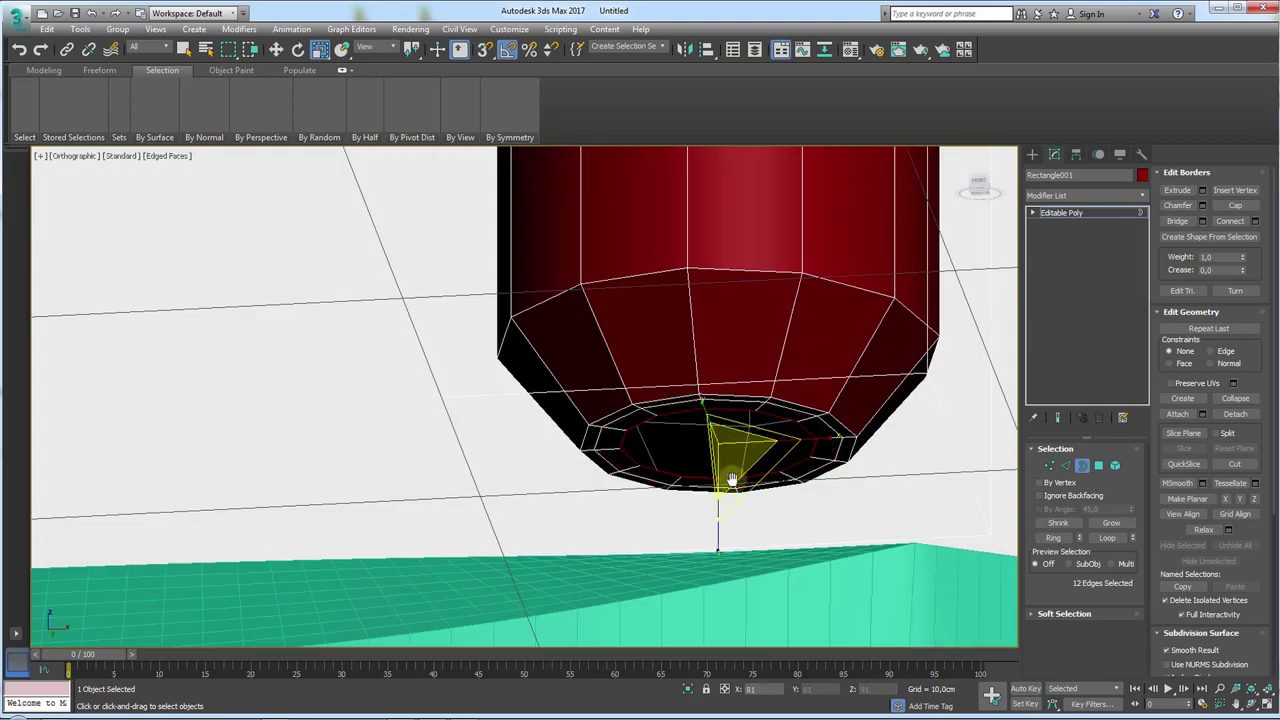
drag(731, 458, 743, 531)
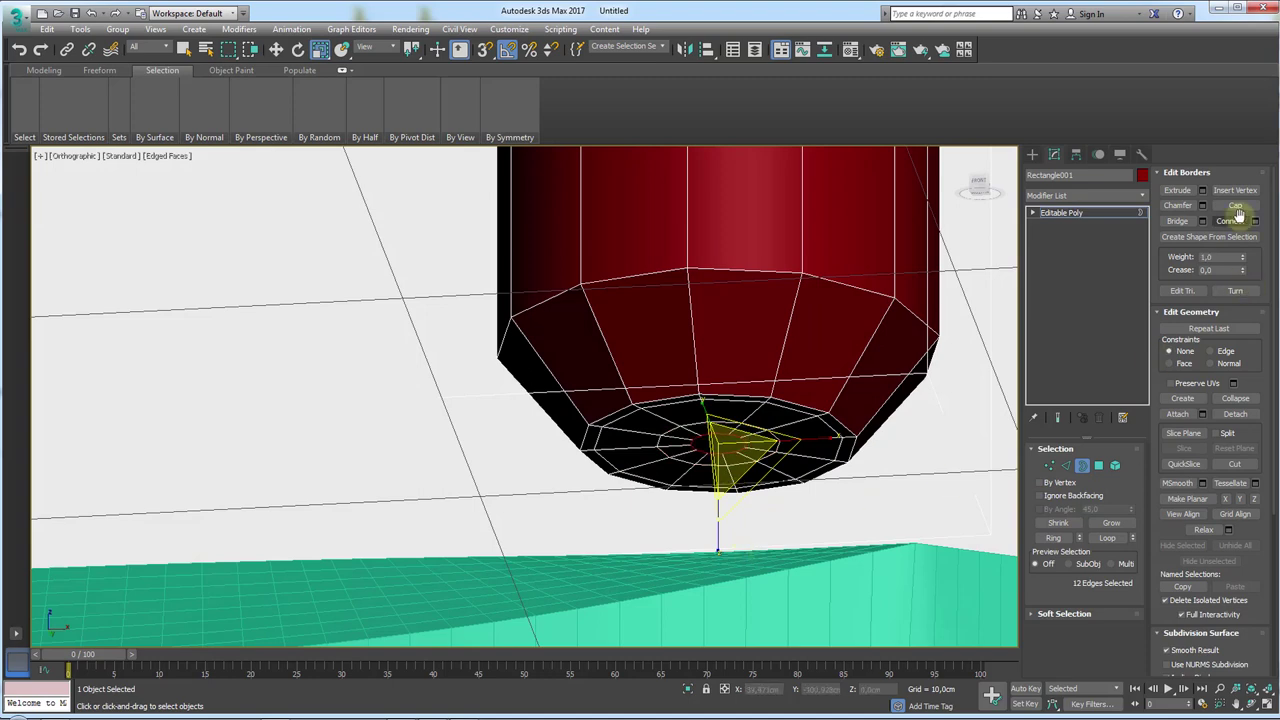
click(1235, 398)
- Add two edge loops around the right leg using Ring and Connect with 2 segments
scroll(748, 360, down, 4)
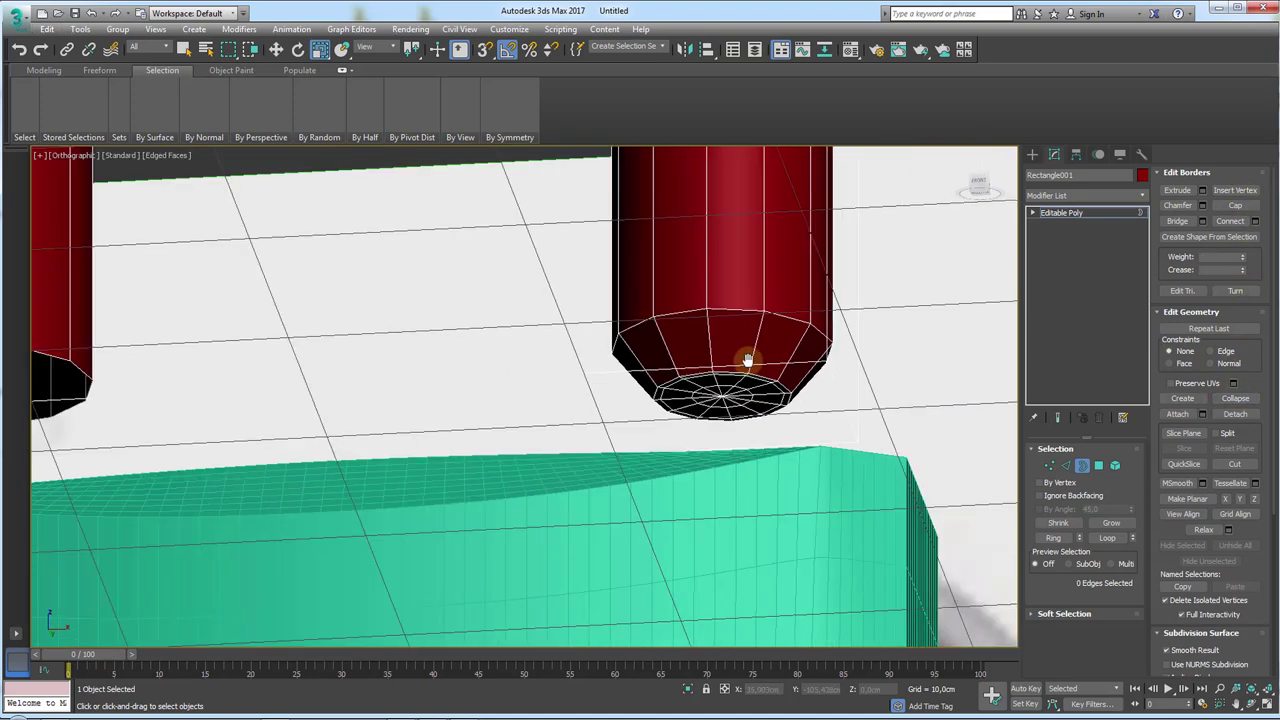
click(1066, 465)
click(789, 351)
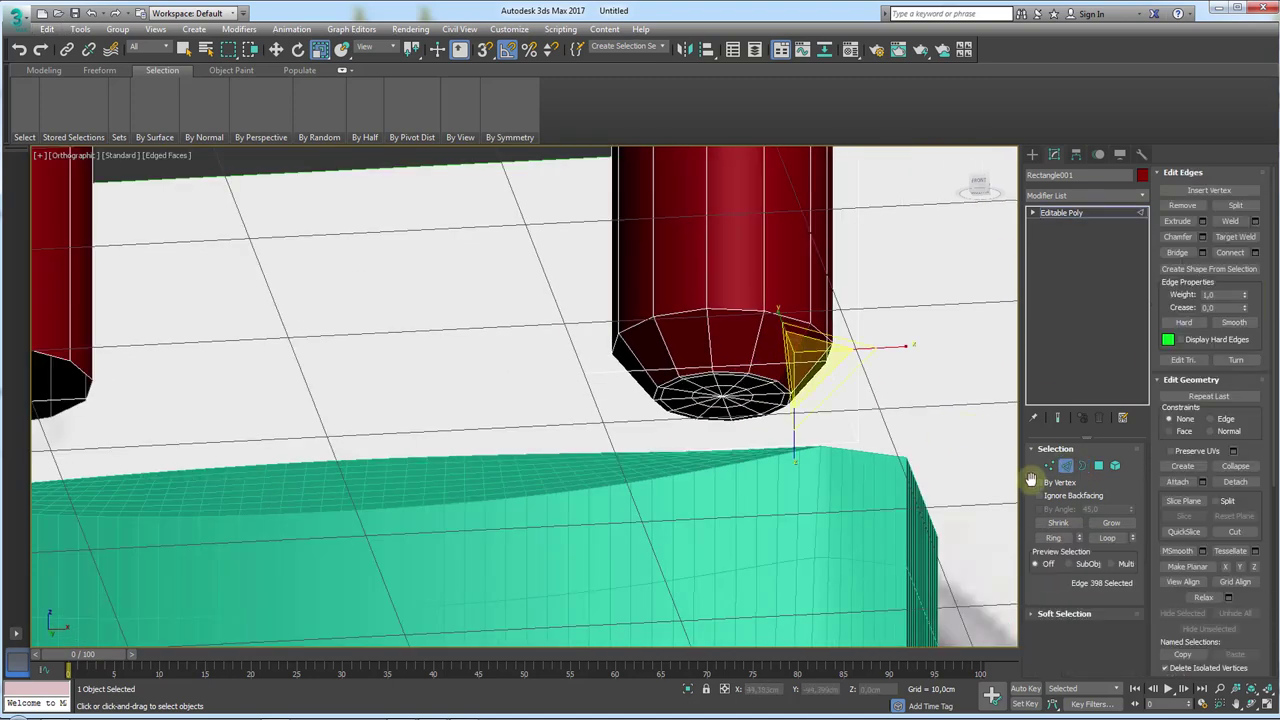
click(1052, 538)
click(1255, 252)
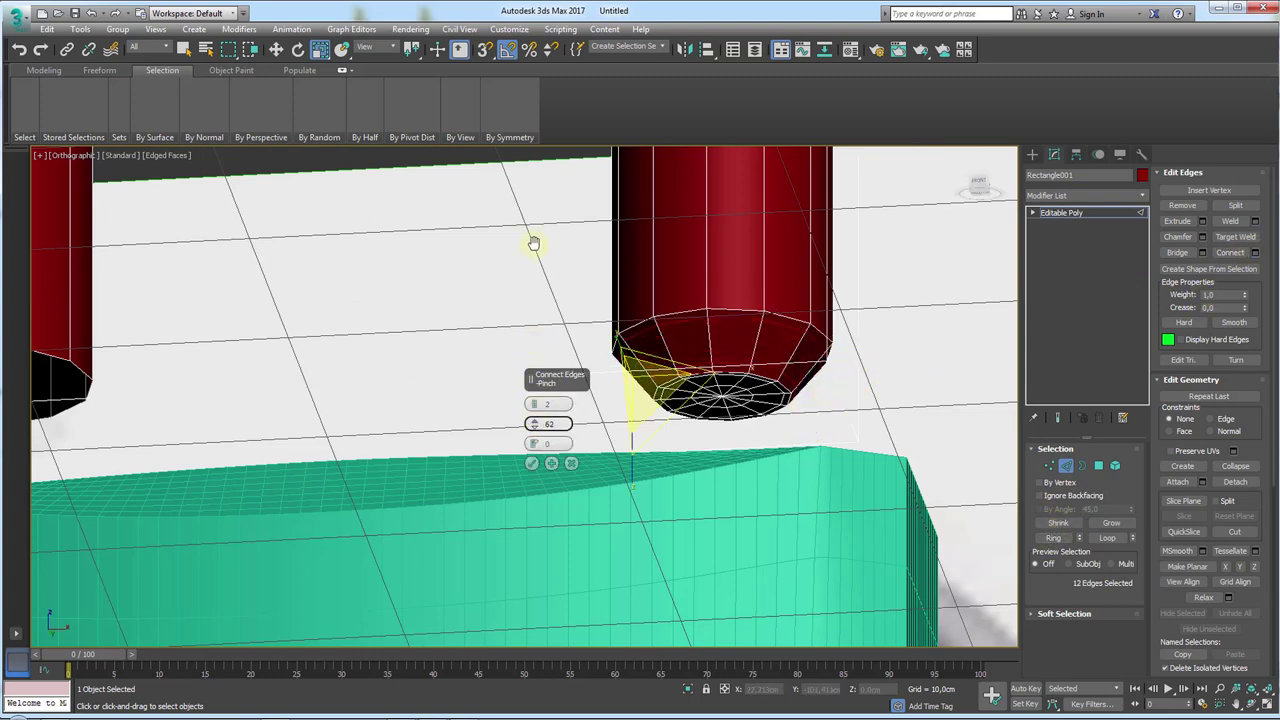
click(530, 462)
- Narrow the selection to twelve of the leg's edges and switch to the Front view
alt+middle_drag(666, 306, 686, 409)
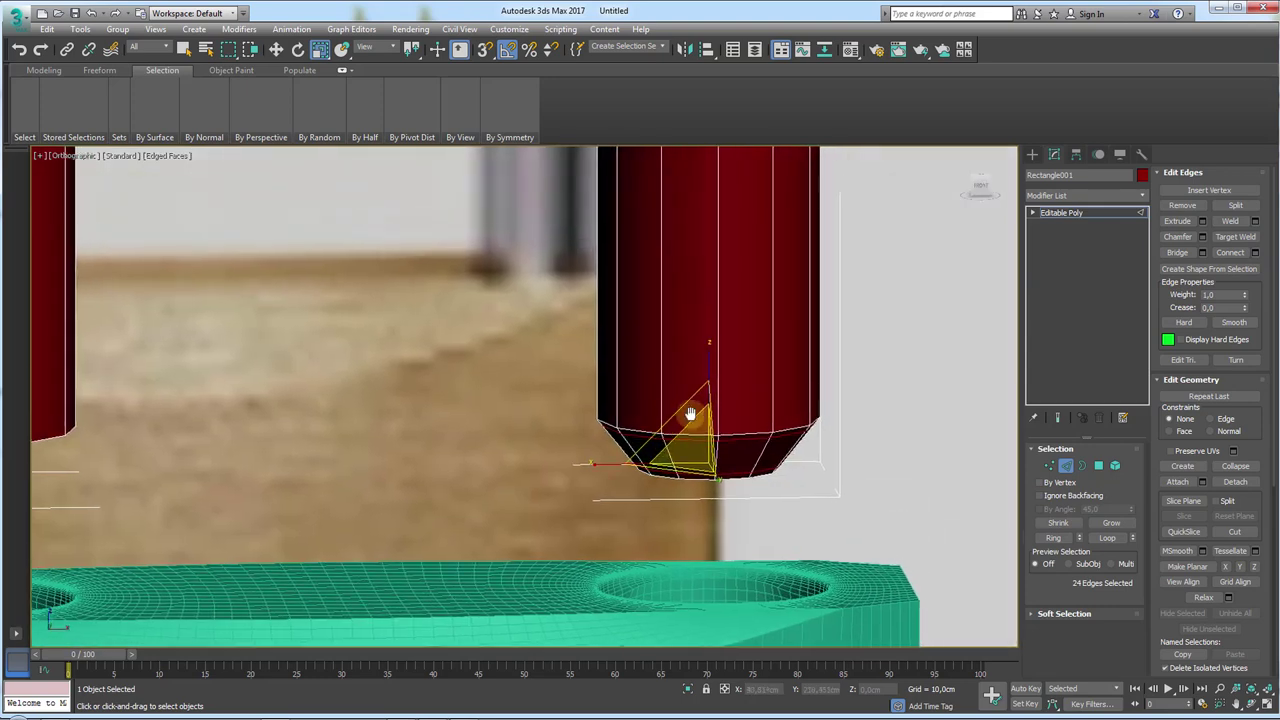
mouse_move(848, 314)
alt+middle_down()
mouse_move(819, 381)
mouse_move(727, 368)
alt+middle_up()
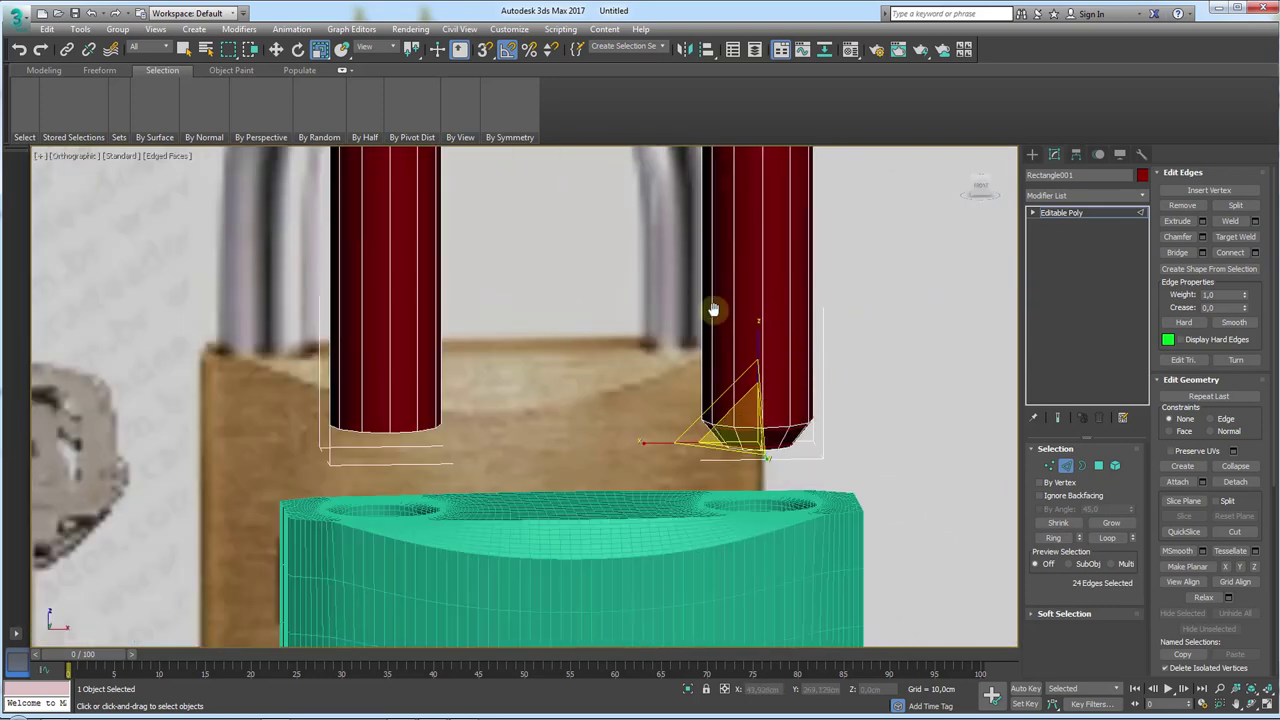
middle_drag(690, 246, 745, 312)
middle_drag(675, 580, 703, 537)
drag(644, 308, 906, 327)
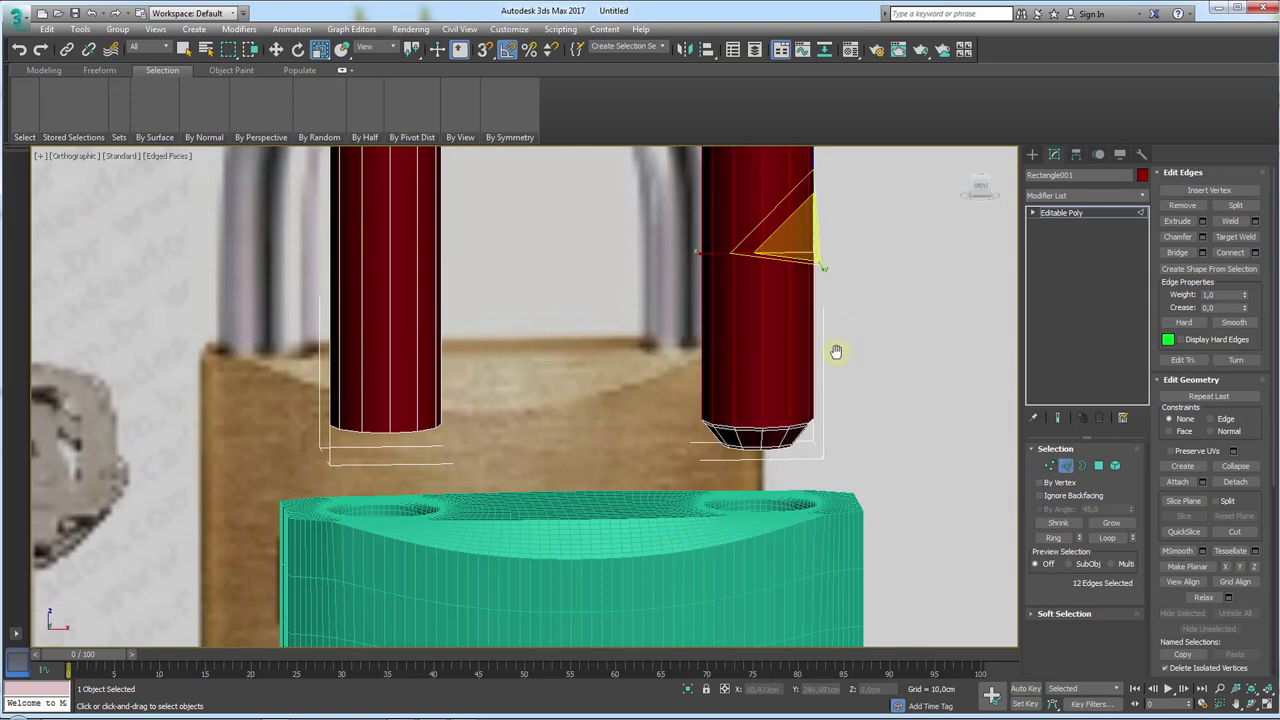
key(f)
scroll(673, 420, up, 2)
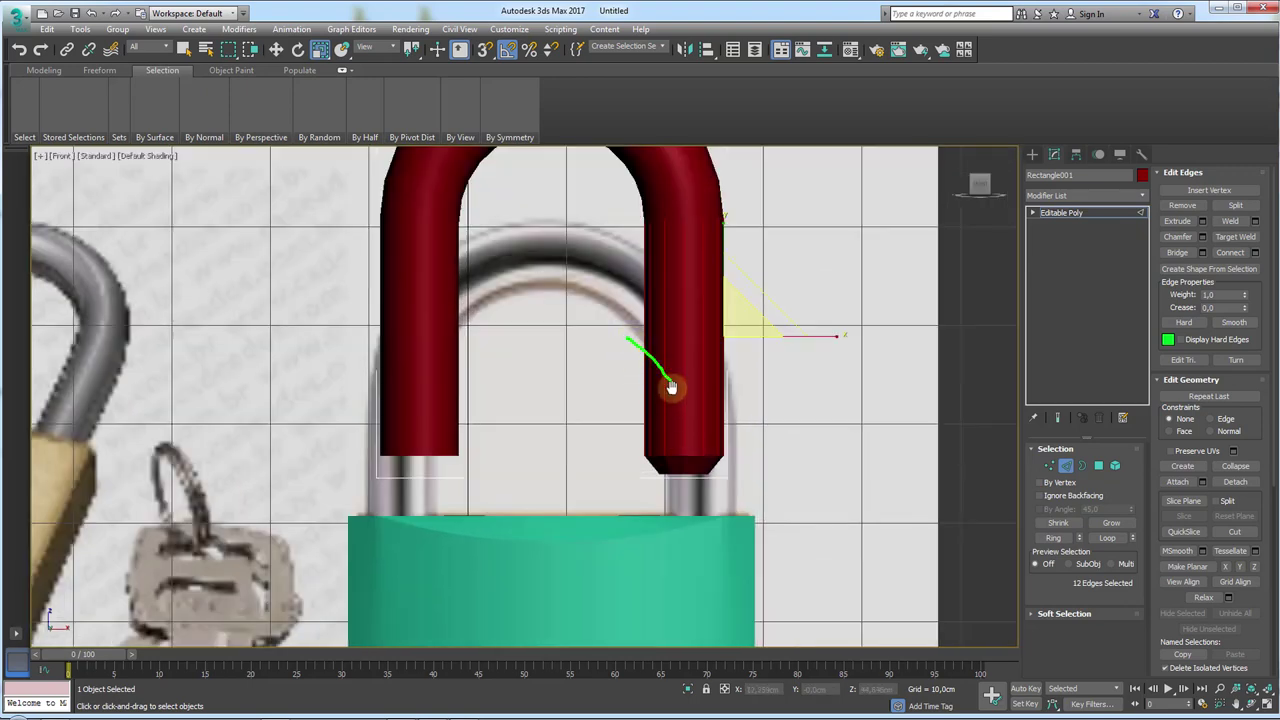
- Region-select the six lower front polygons of the right leg and enable Edged Faces (F4)
scroll(667, 400, up, 2)
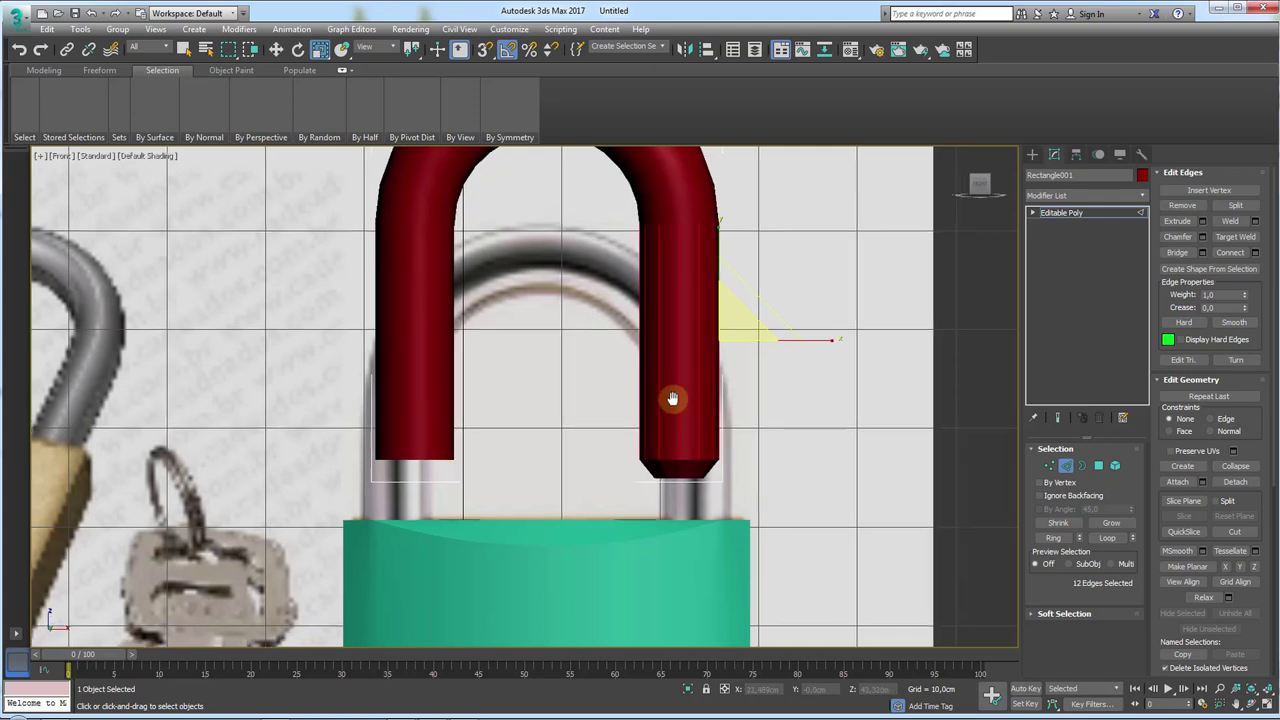
click(1100, 466)
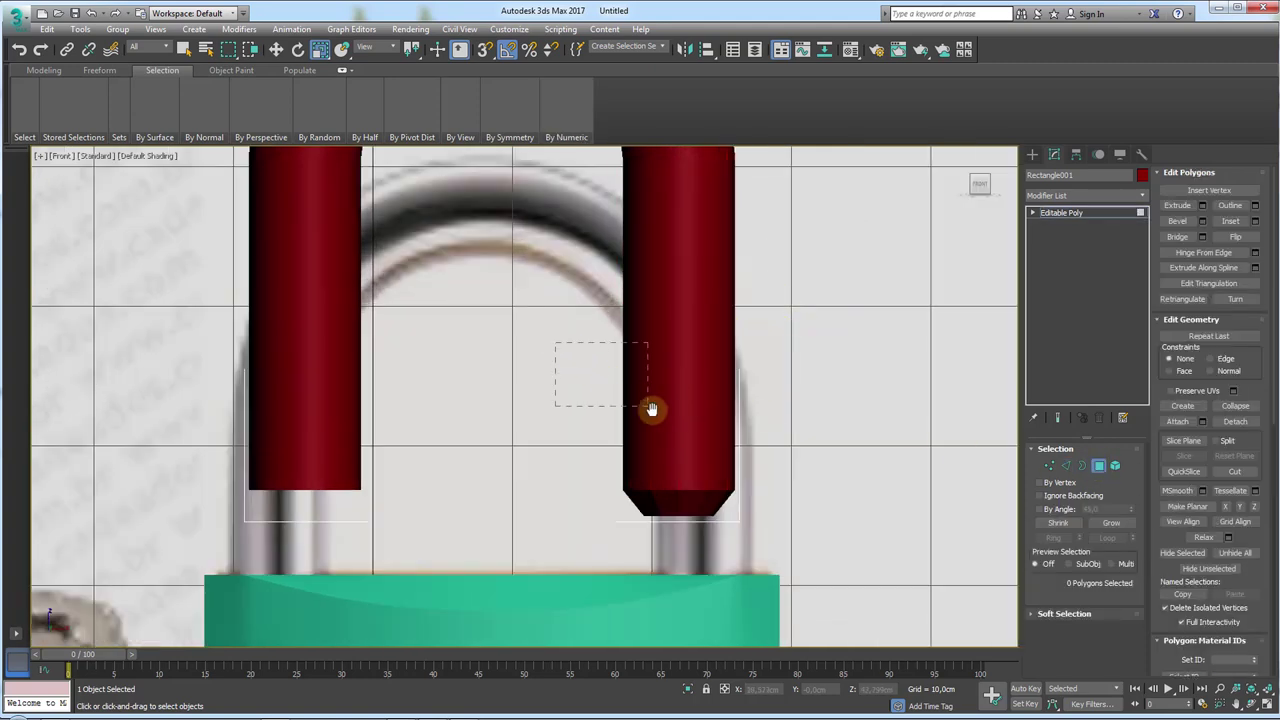
drag(651, 409, 671, 419)
key(F4)
middle_drag(668, 390, 655, 462)
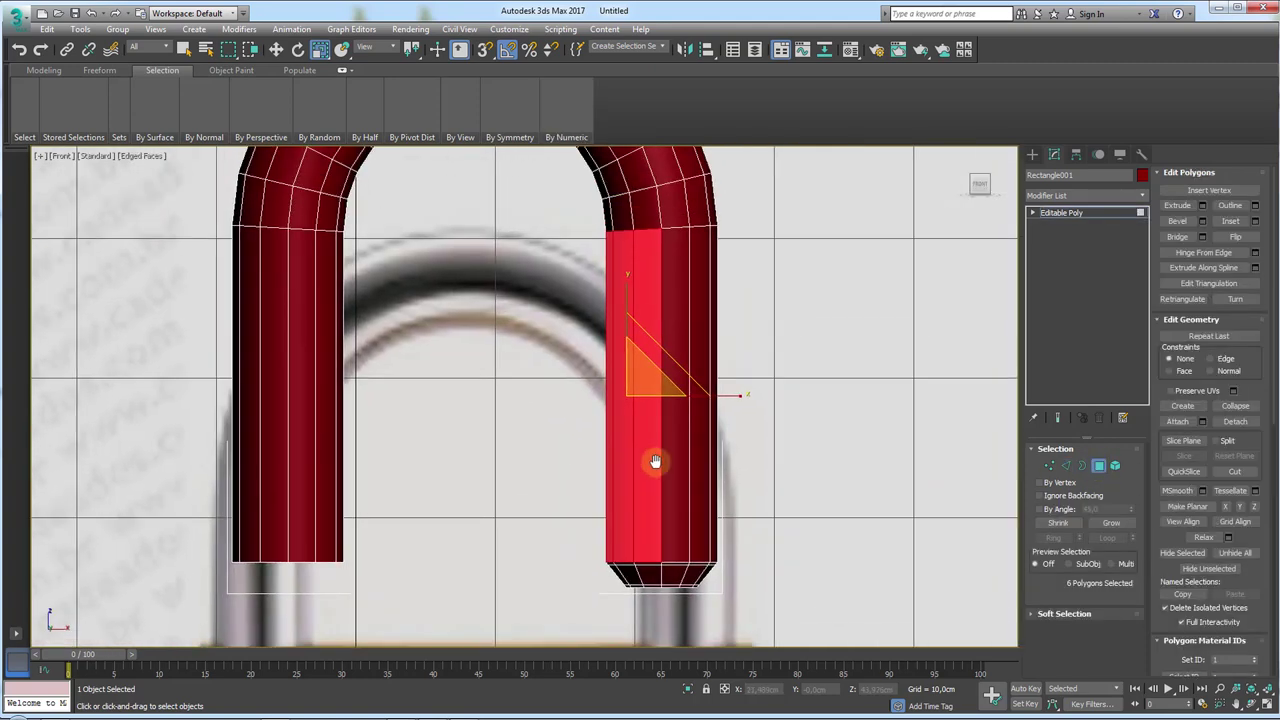
drag(1248, 323, 1255, 253)
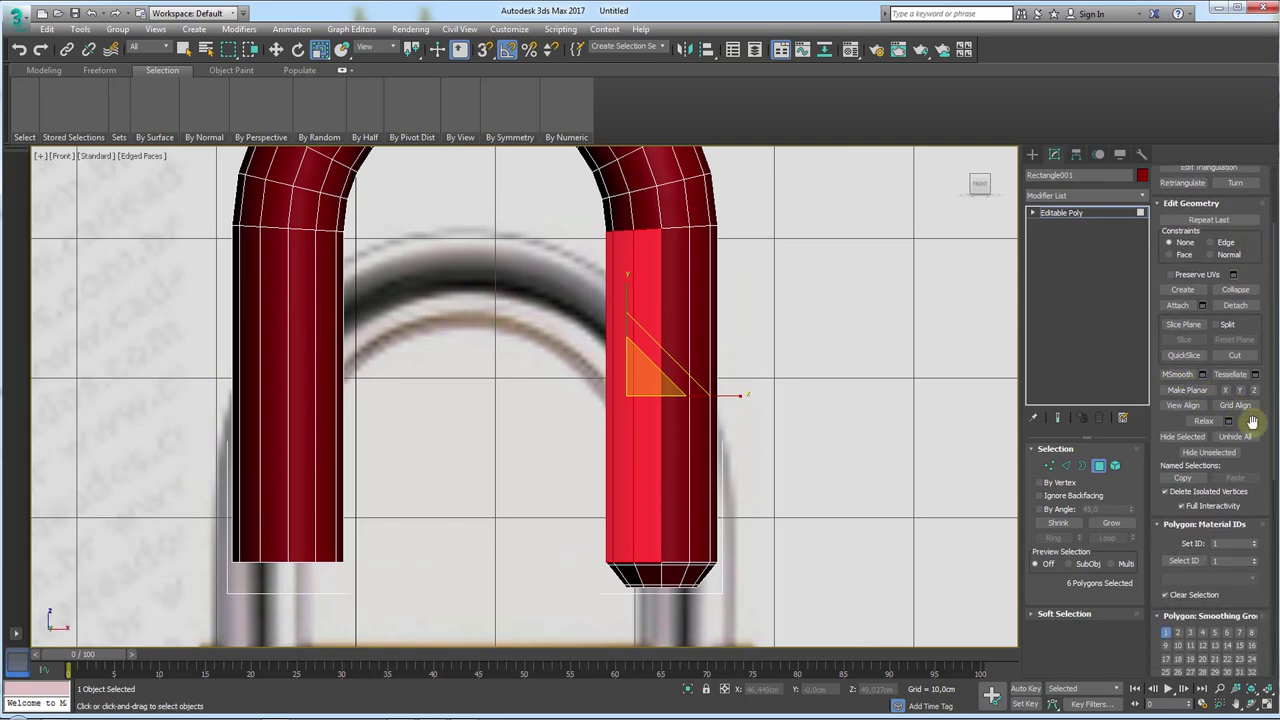
mouse_move(1253, 424)
mouse_down()
mouse_move(1253, 393)
mouse_move(1248, 505)
mouse_up()
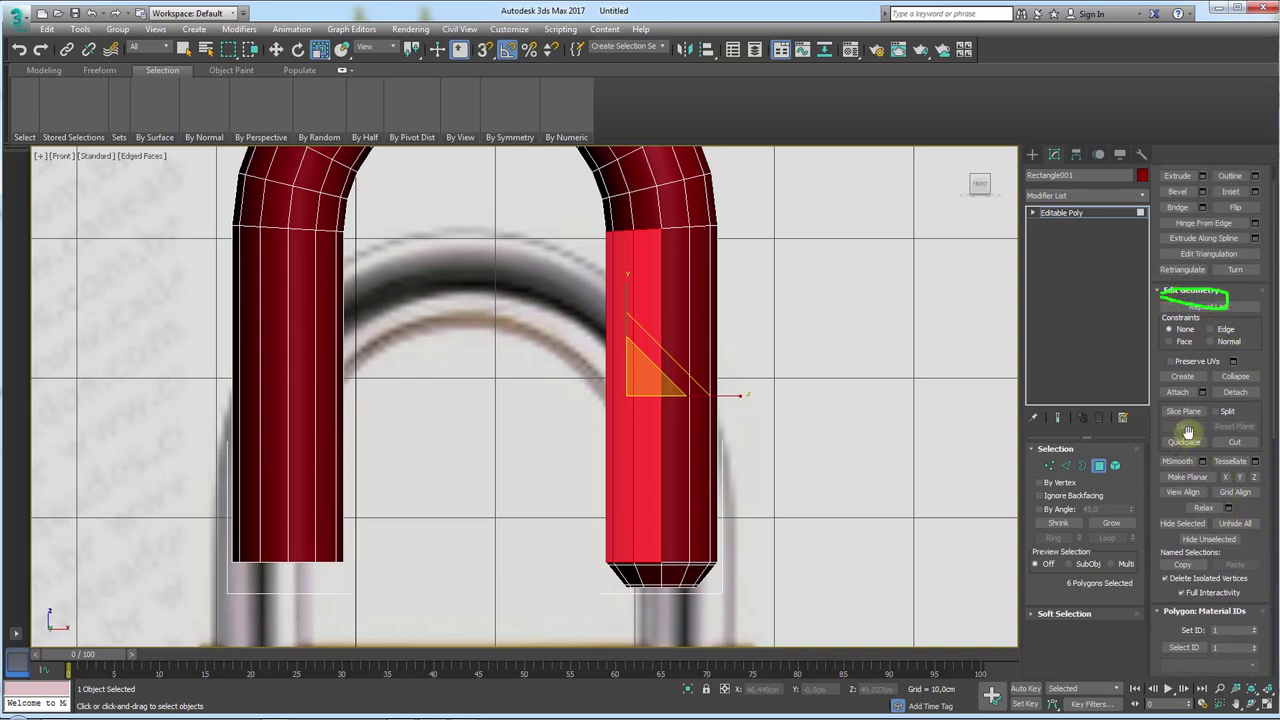
click(1182, 410)
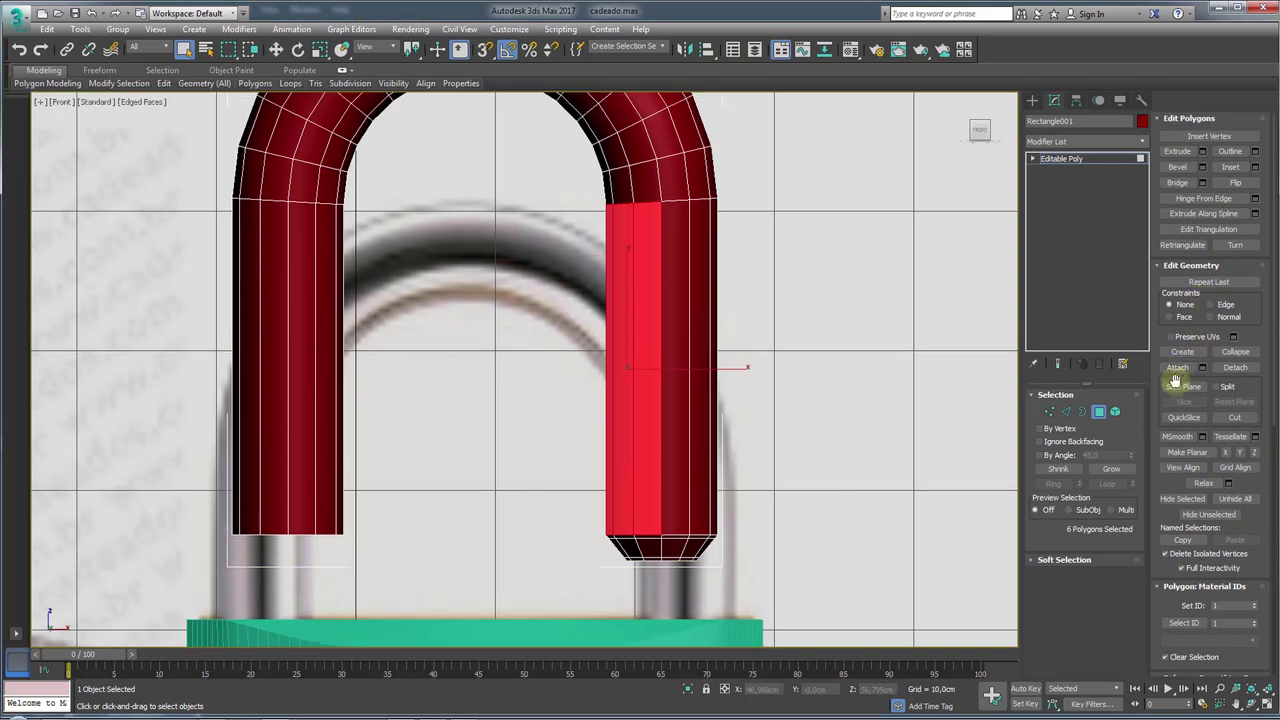
- Enable Slice Plane, turn it across the right leg, lower it and slice the faces
click(1185, 386)
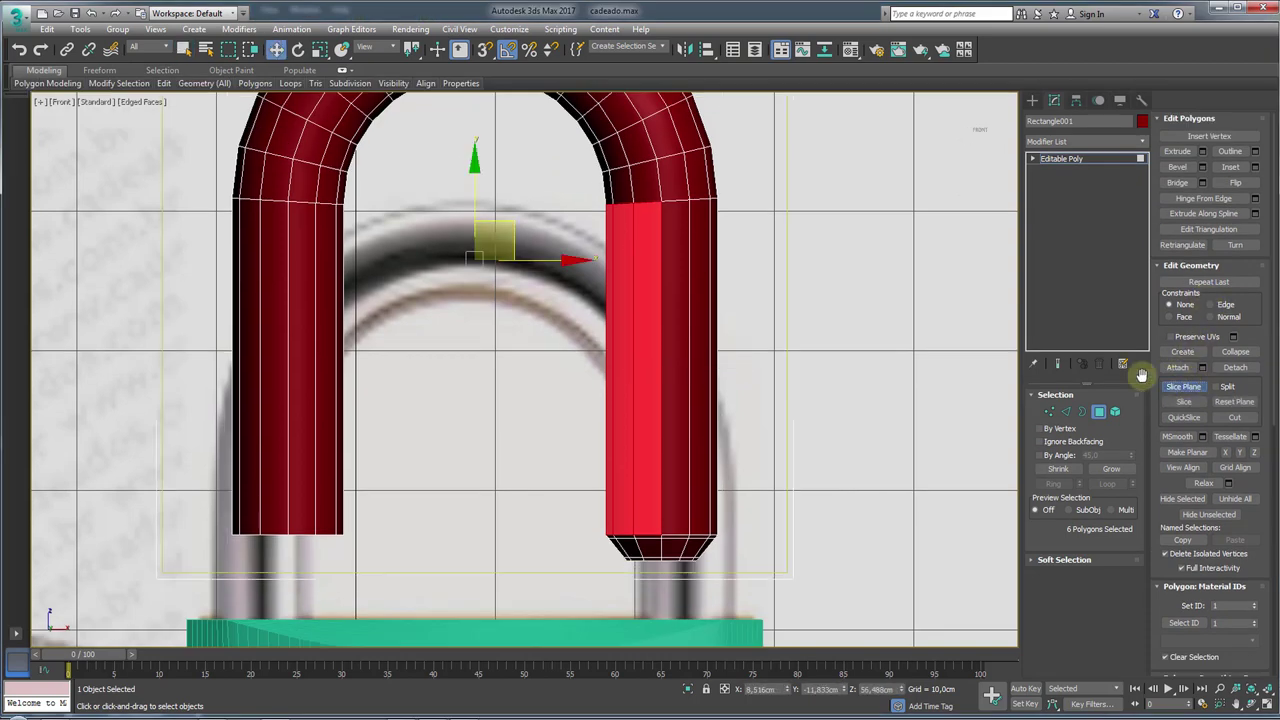
scroll(706, 314, down, 4)
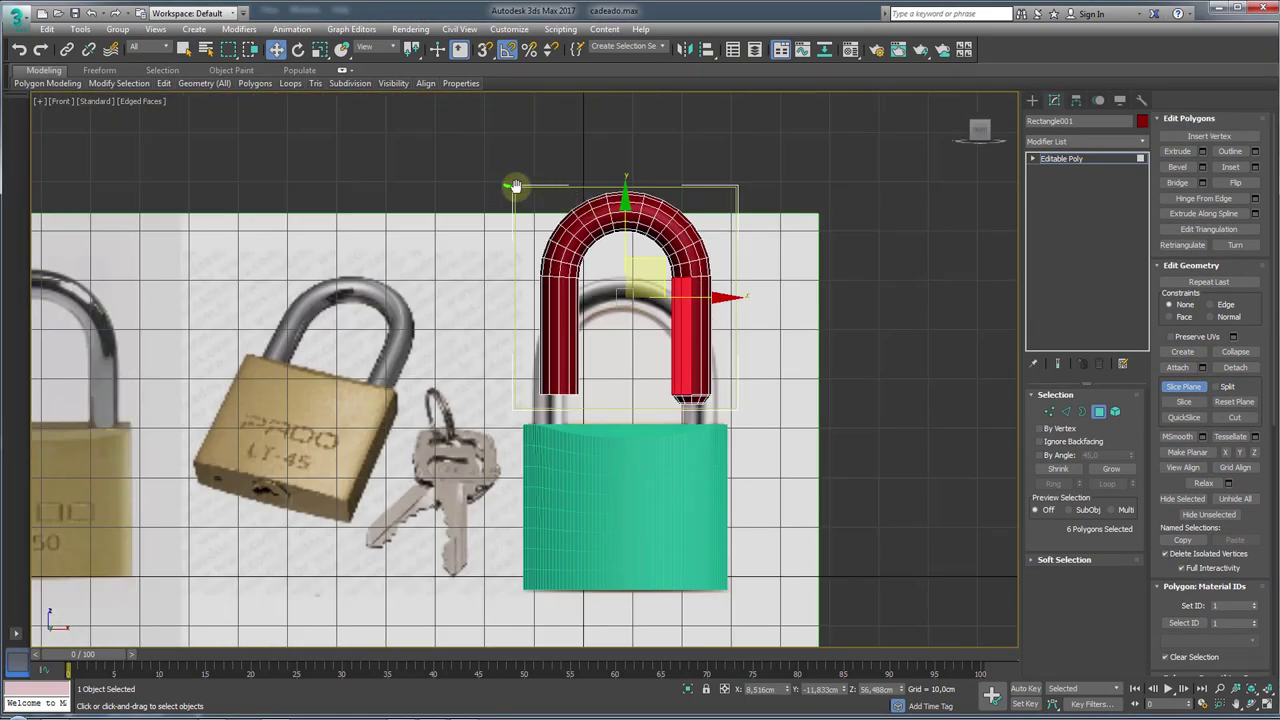
mouse_move(514, 187)
mouse_down()
mouse_move(748, 186)
mouse_move(667, 432)
mouse_up()
mouse_move(777, 331)
alt+middle_down()
mouse_move(714, 391)
mouse_move(650, 300)
alt+middle_up()
key(e)
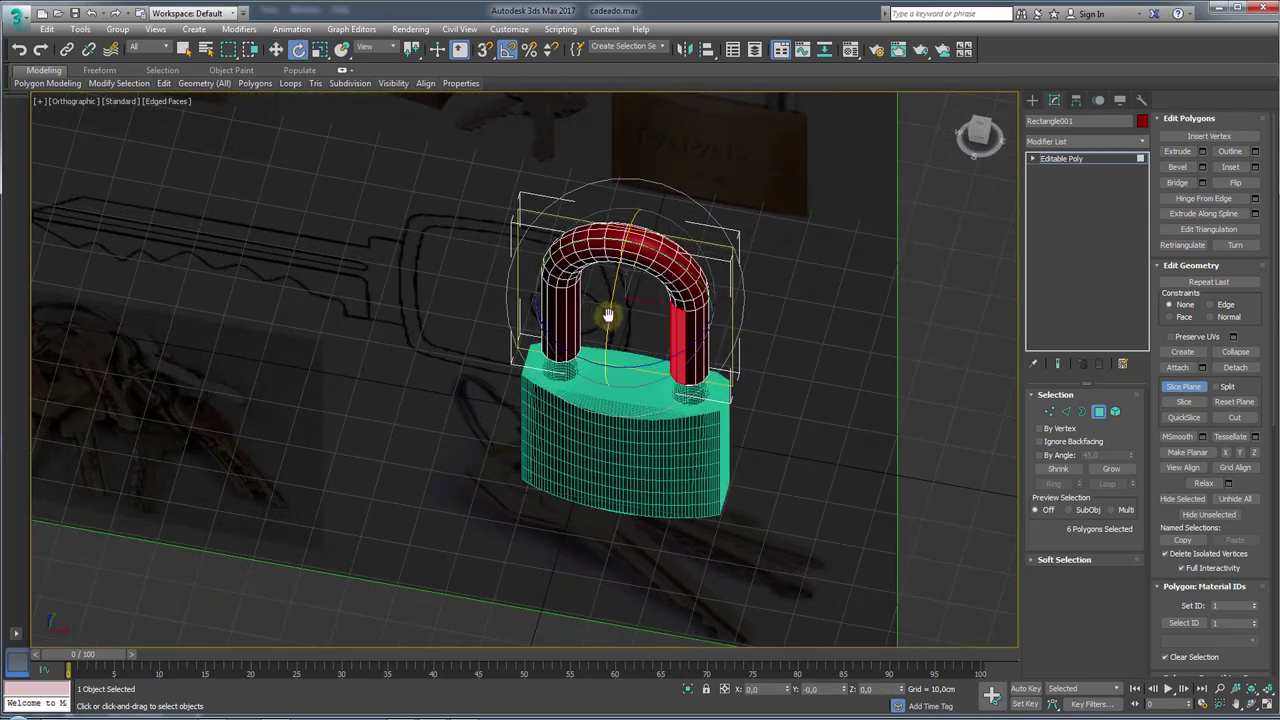
mouse_move(608, 323)
mouse_down()
mouse_move(608, 280)
mouse_move(625, 257)
mouse_up()
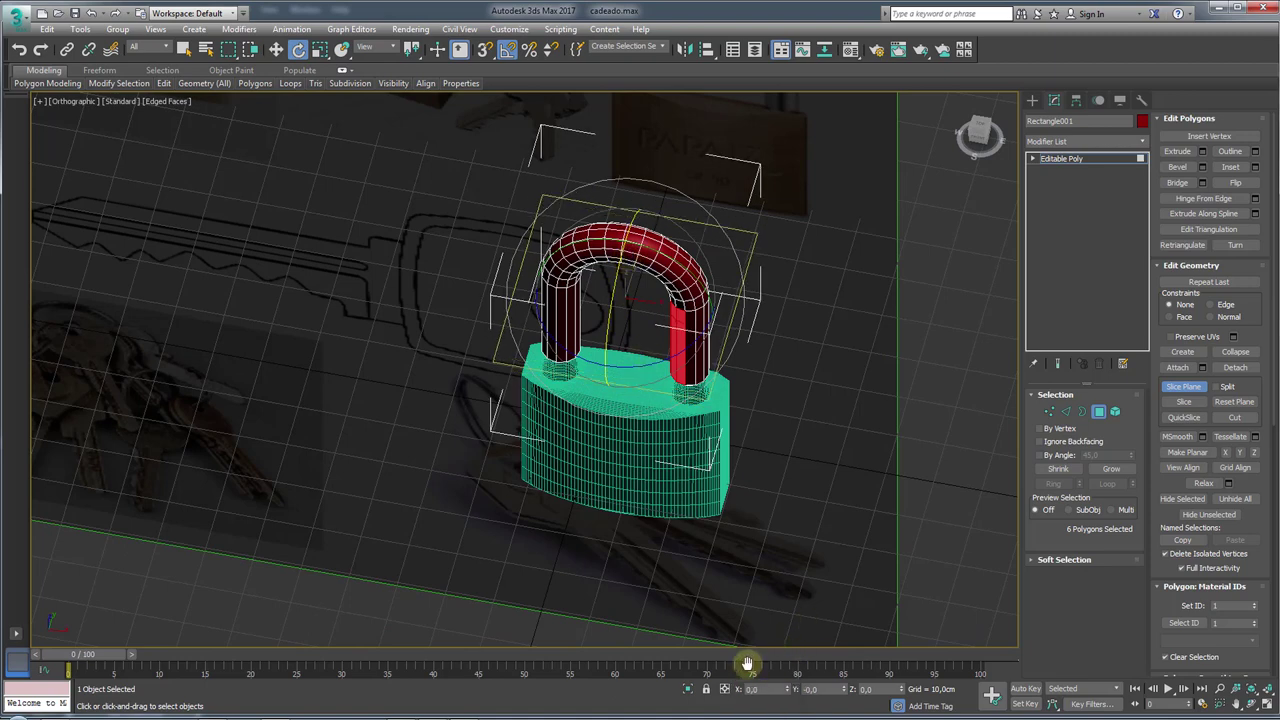
alt+middle_drag(766, 571, 696, 502)
key(shift+z)
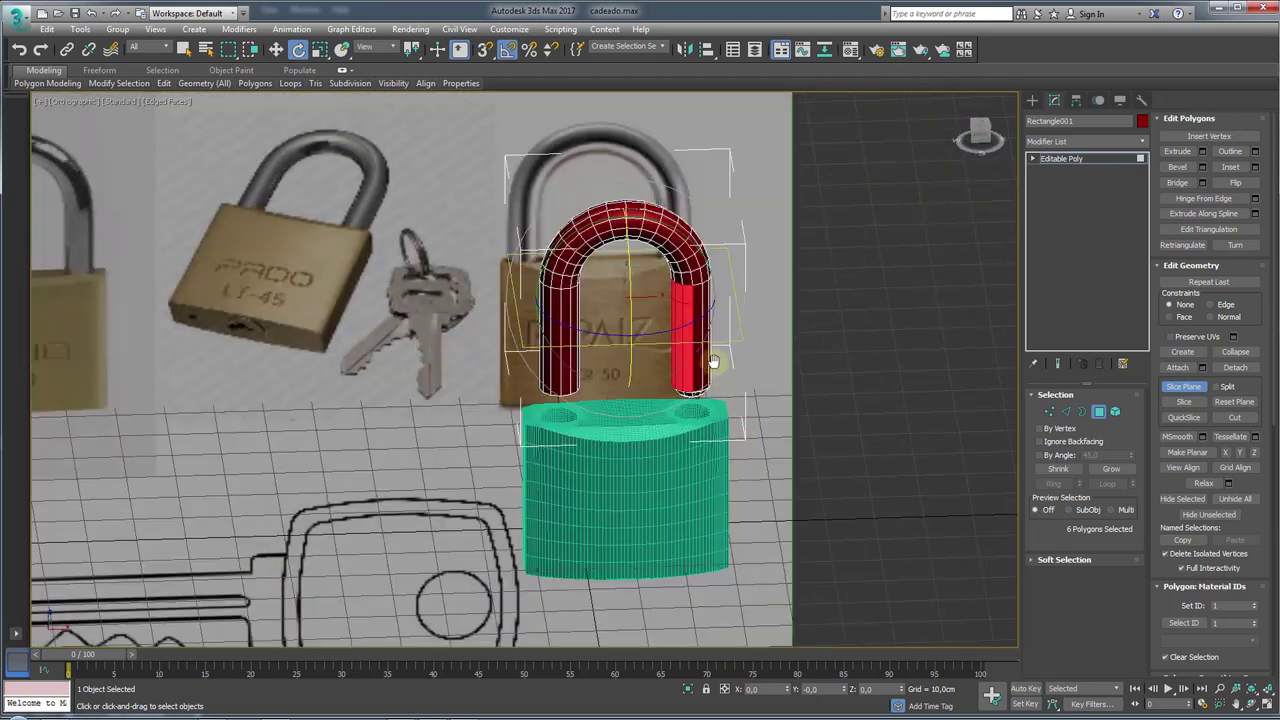
scroll(663, 386, up, 3)
key(w)
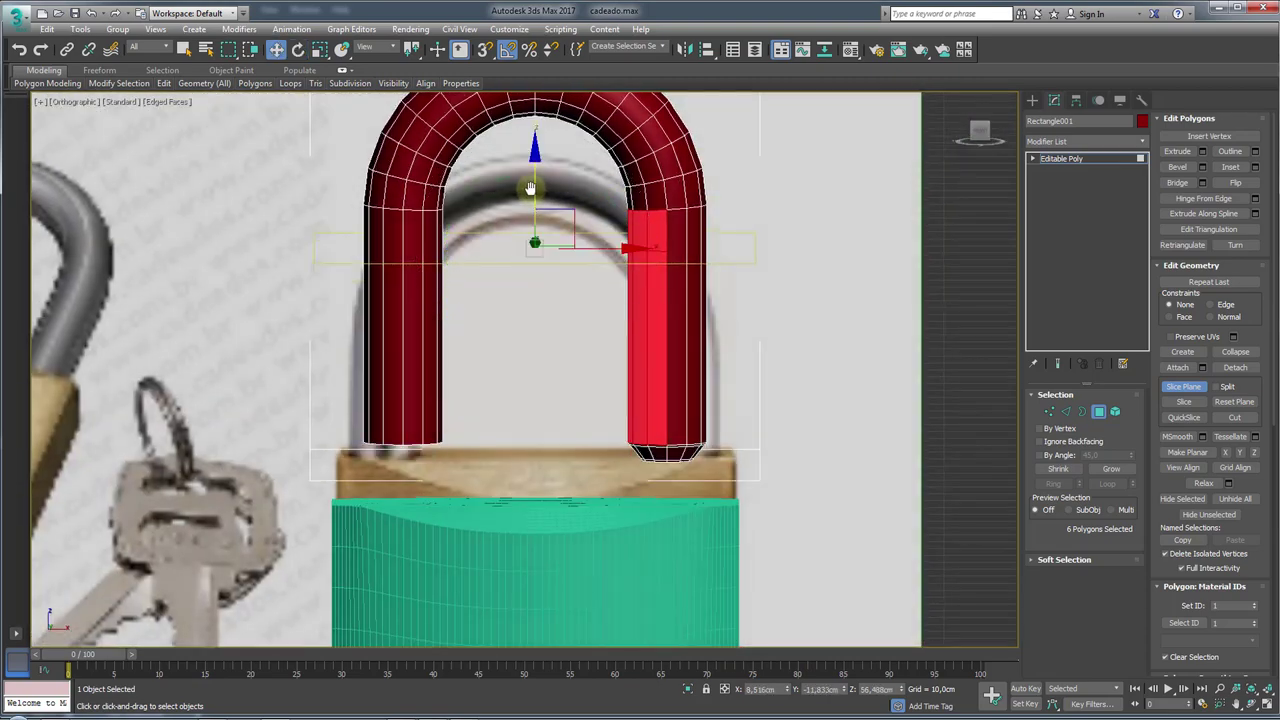
mouse_move(535, 180)
mouse_down()
mouse_move(520, 347)
mouse_move(550, 363)
mouse_up()
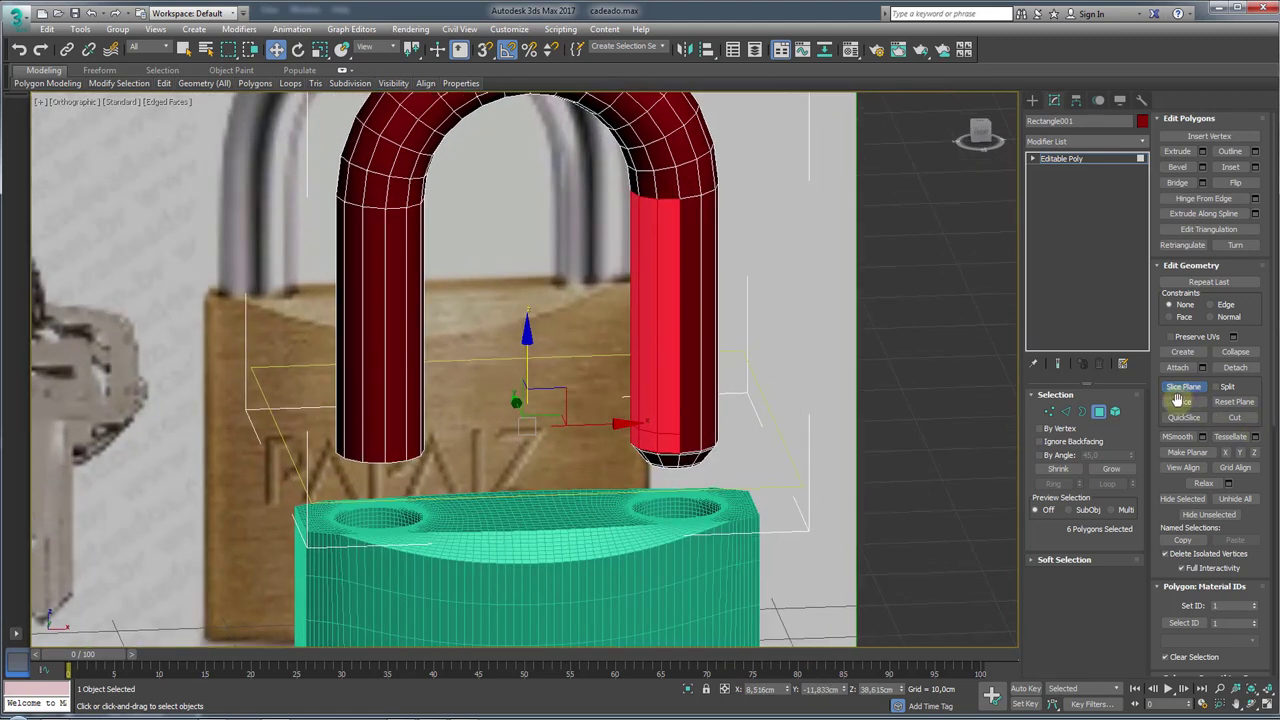
click(1183, 398)
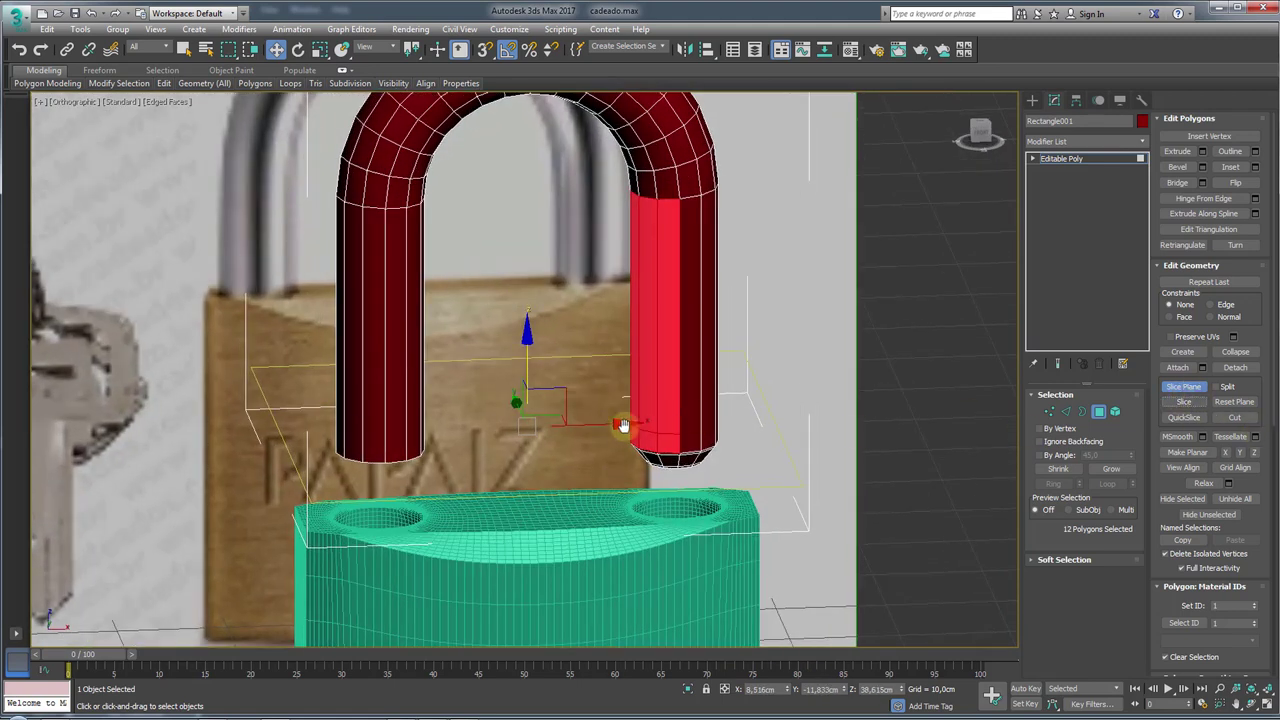
- Raise and tilt the plane higher up the leg, slice again, then disable Slice Plane
mouse_move(527, 355)
mouse_down()
mouse_move(527, 310)
mouse_move(569, 276)
mouse_move(578, 283)
mouse_up()
key(e)
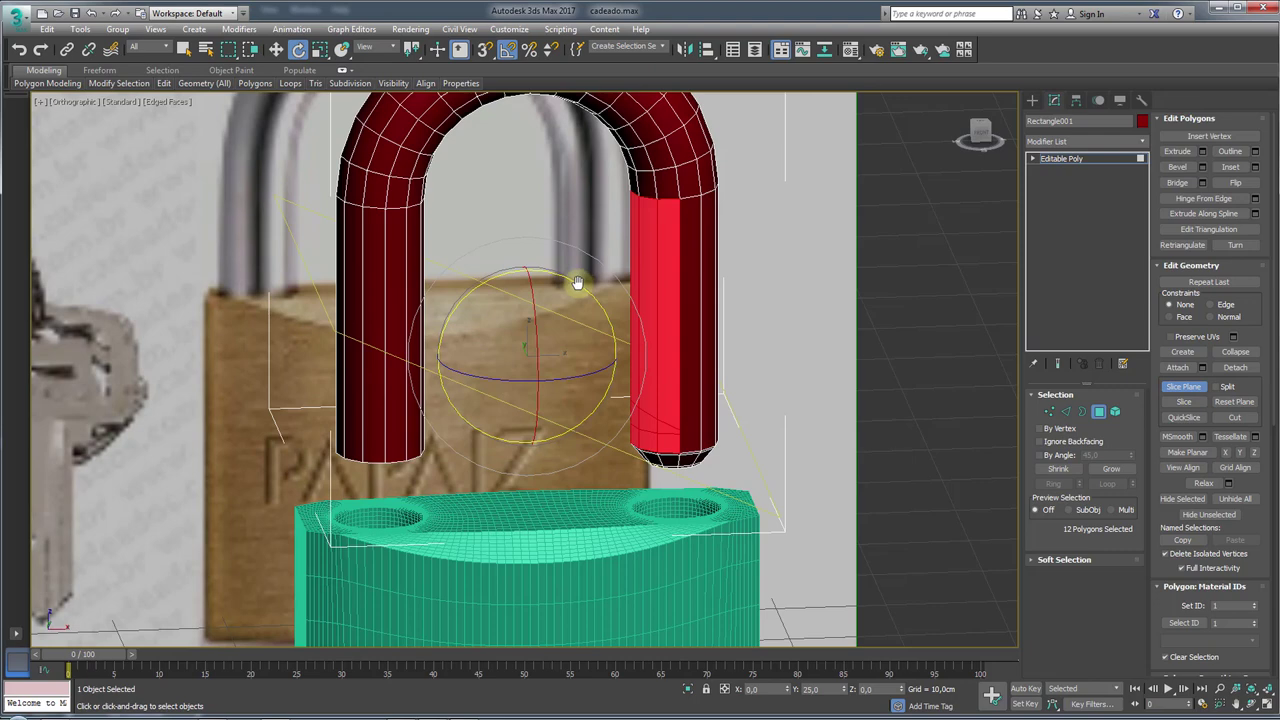
key(w)
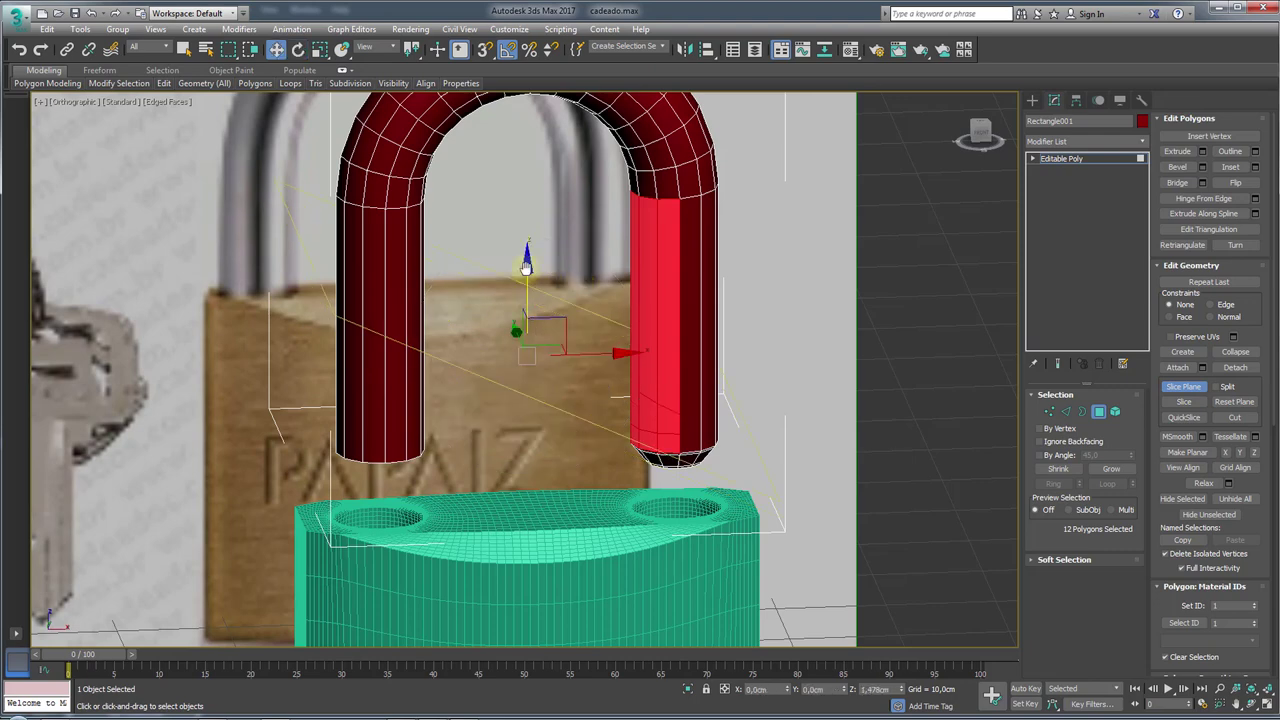
drag(527, 255, 527, 222)
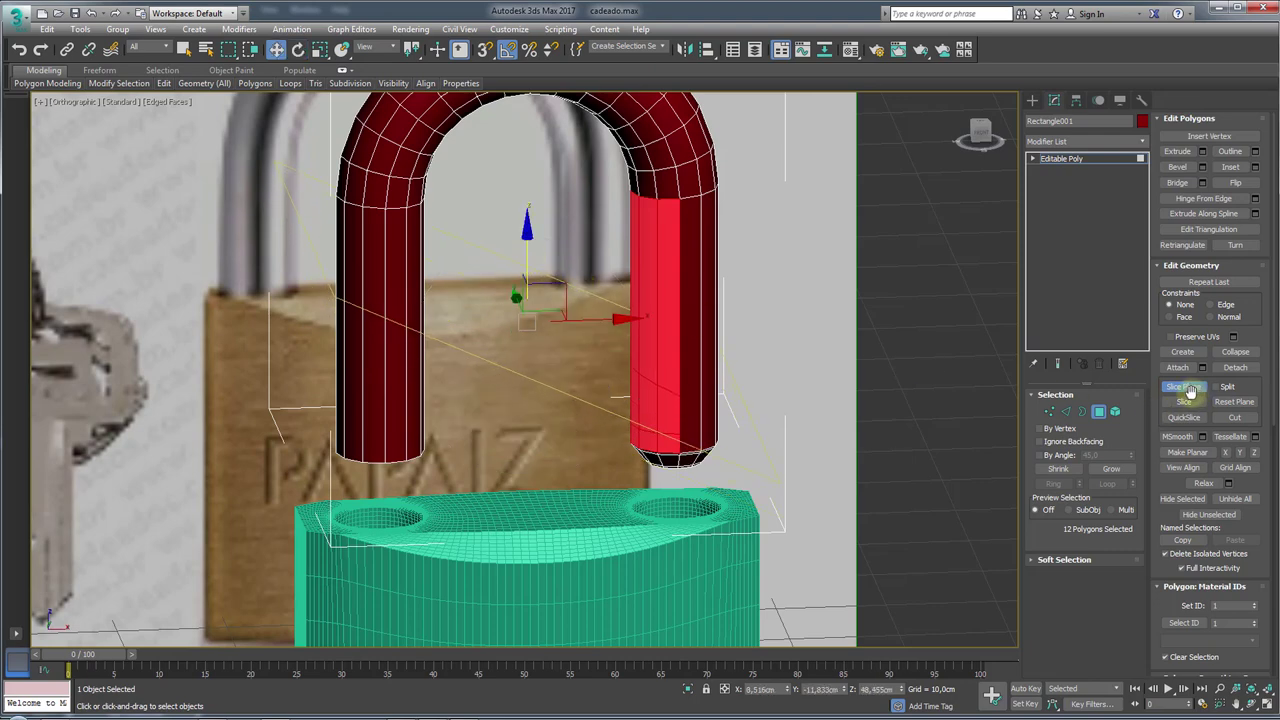
middle_drag(795, 463, 780, 426)
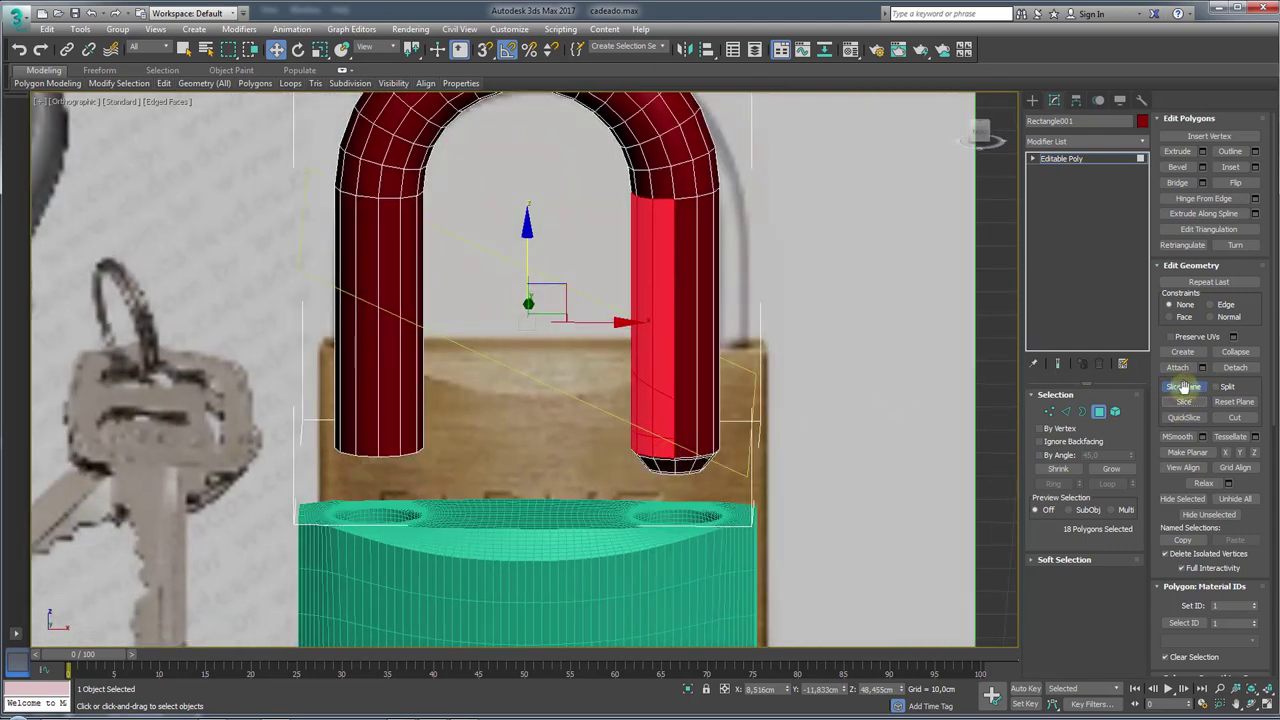
click(1185, 386)
- Delete the six polygons between the two cuts to open the notch
scroll(654, 421, up, 1)
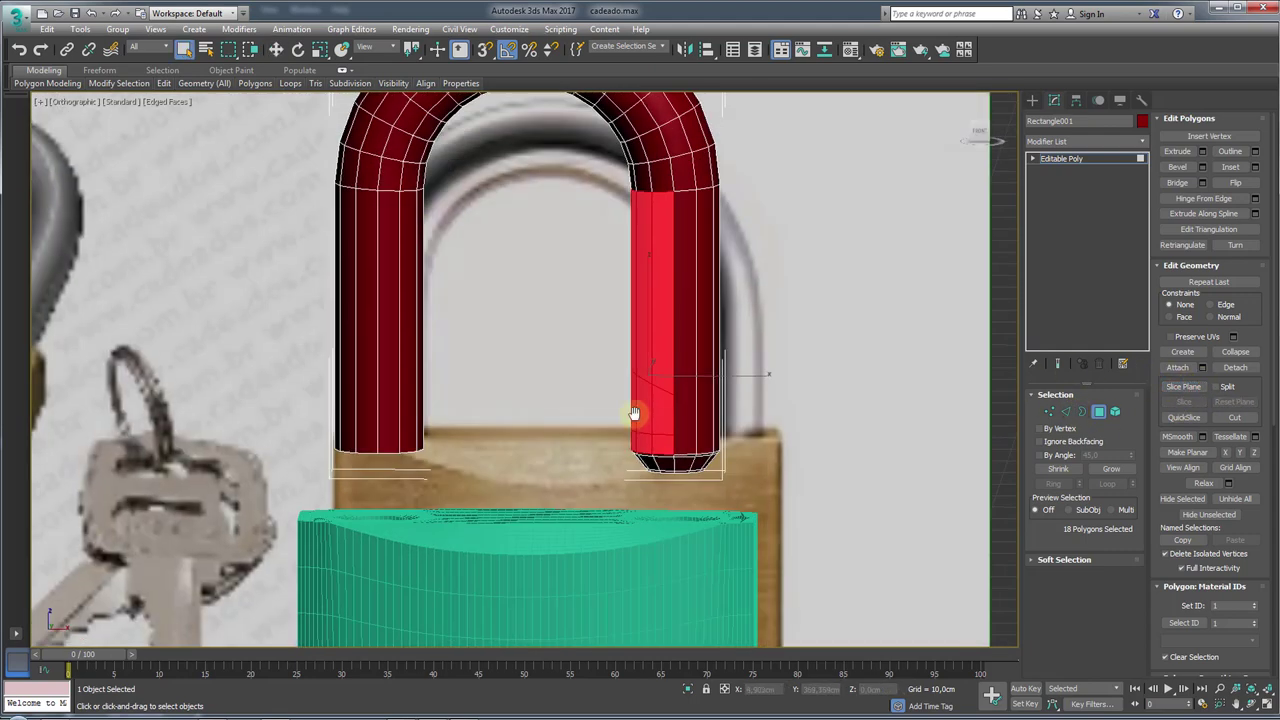
scroll(634, 409, up, 2)
drag(678, 430, 680, 436)
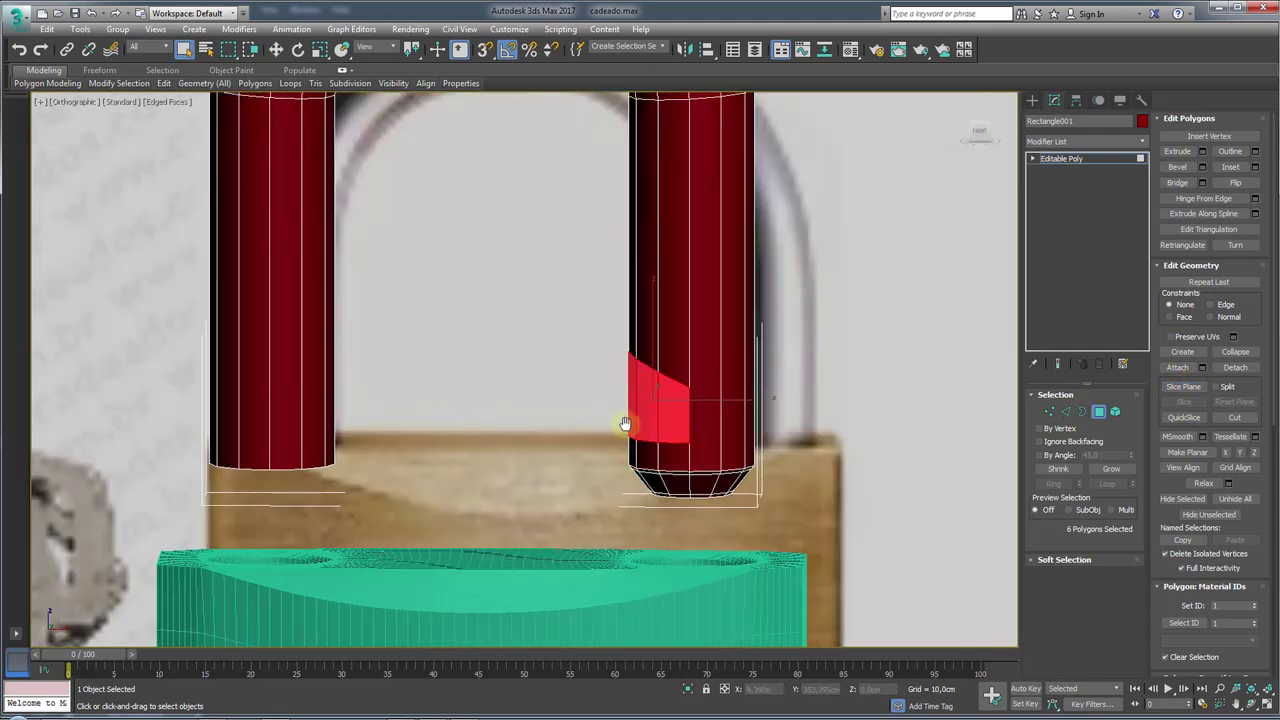
mouse_move(624, 424)
alt+middle_down()
mouse_move(786, 431)
mouse_move(826, 486)
mouse_move(894, 477)
mouse_move(790, 463)
alt+middle_up()
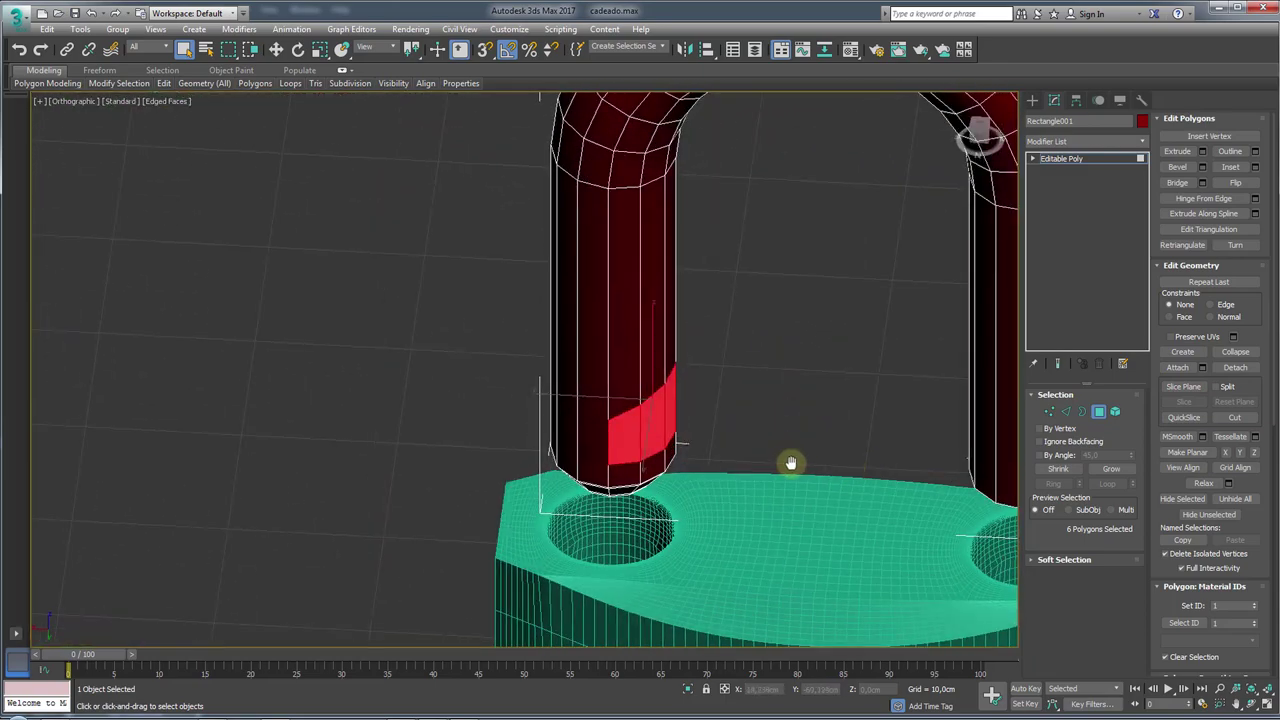
key(Delete)
- Select the two edges at the notch's inner corner in Edge mode
scroll(650, 433, up, 2)
mouse_move(654, 440)
alt+middle_down()
mouse_move(634, 449)
mouse_move(680, 409)
mouse_move(811, 417)
mouse_move(571, 351)
alt+middle_up()
scroll(571, 351, up, 3)
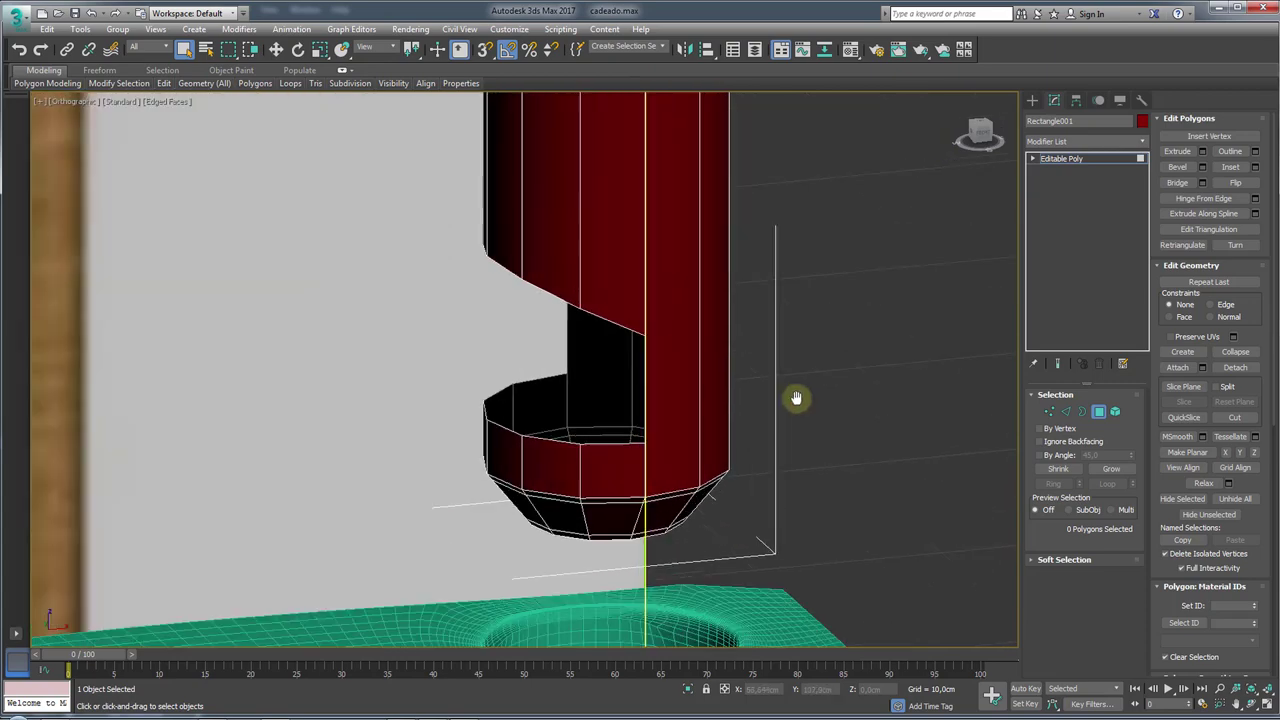
scroll(800, 400, up, 2)
click(1059, 412)
alt+middle_drag(517, 394, 513, 335)
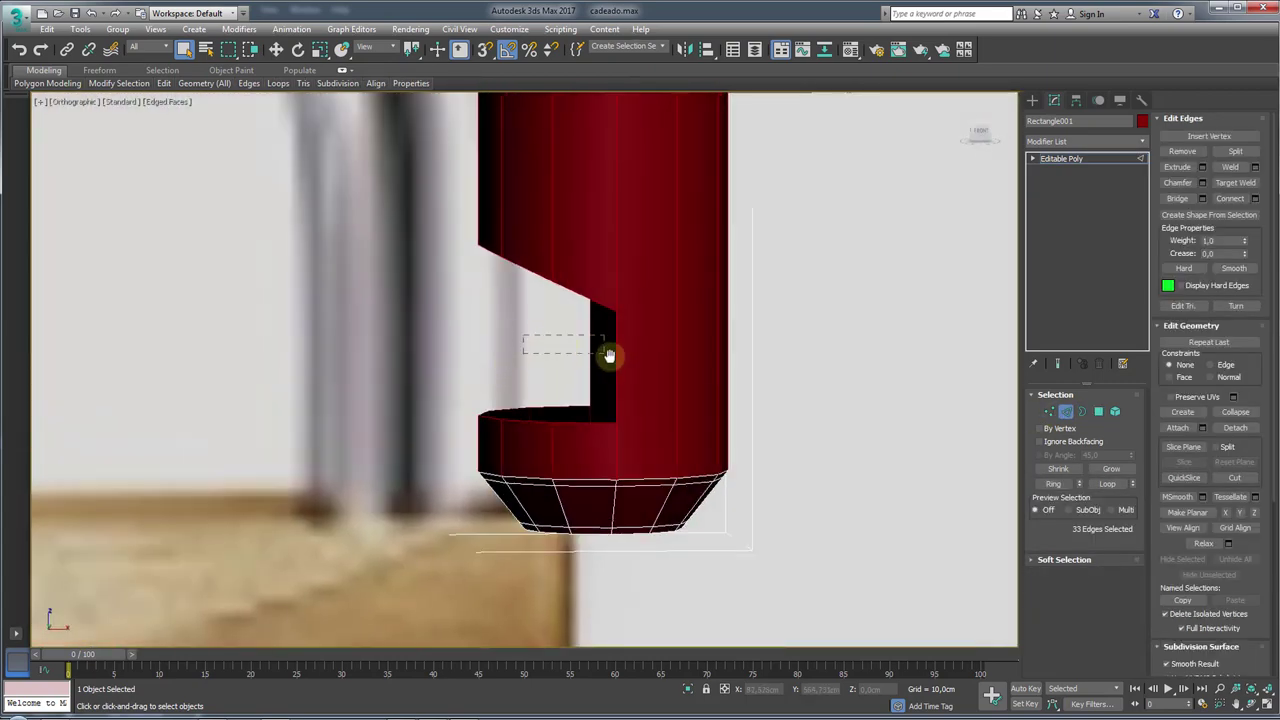
drag(609, 355, 610, 356)
mouse_move(610, 356)
alt+middle_down()
mouse_move(634, 389)
mouse_move(651, 389)
mouse_move(649, 377)
alt+middle_up()
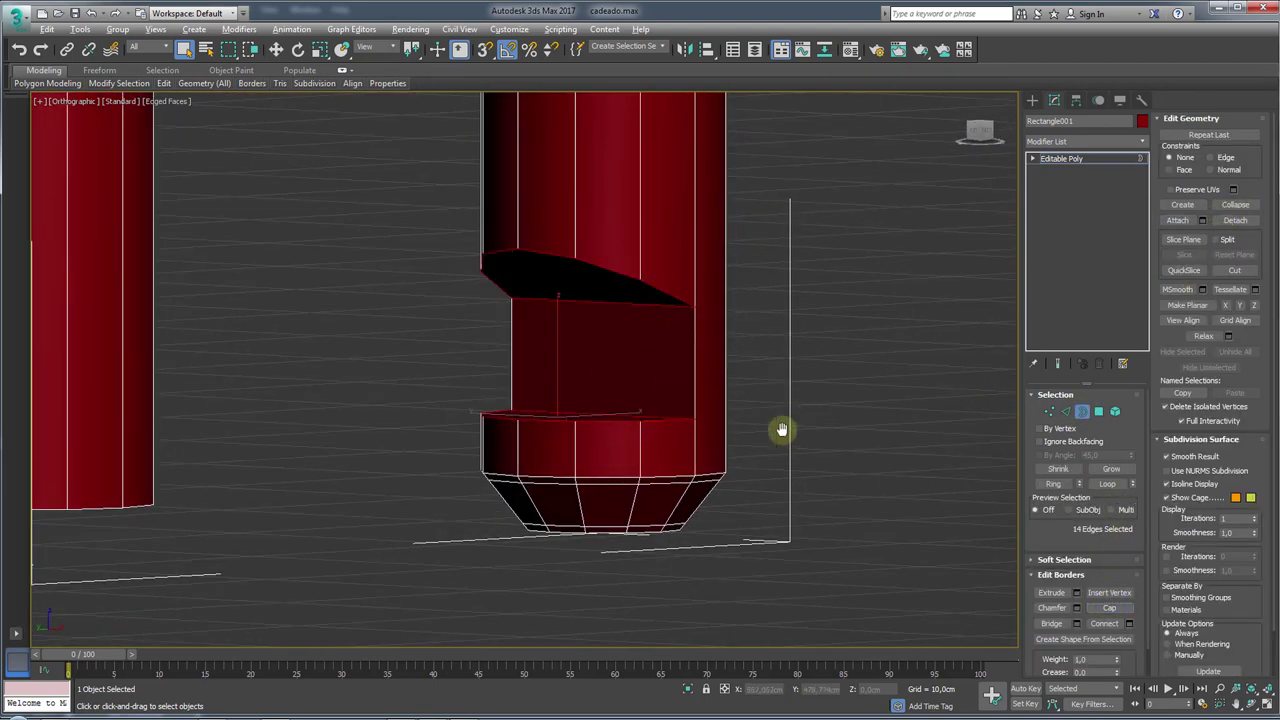
- Inset the notch's top, bottom and back faces by about 0,39cm
scroll(811, 437, up, 2)
scroll(688, 346, up, 2)
scroll(688, 346, up, 2)
click(1094, 412)
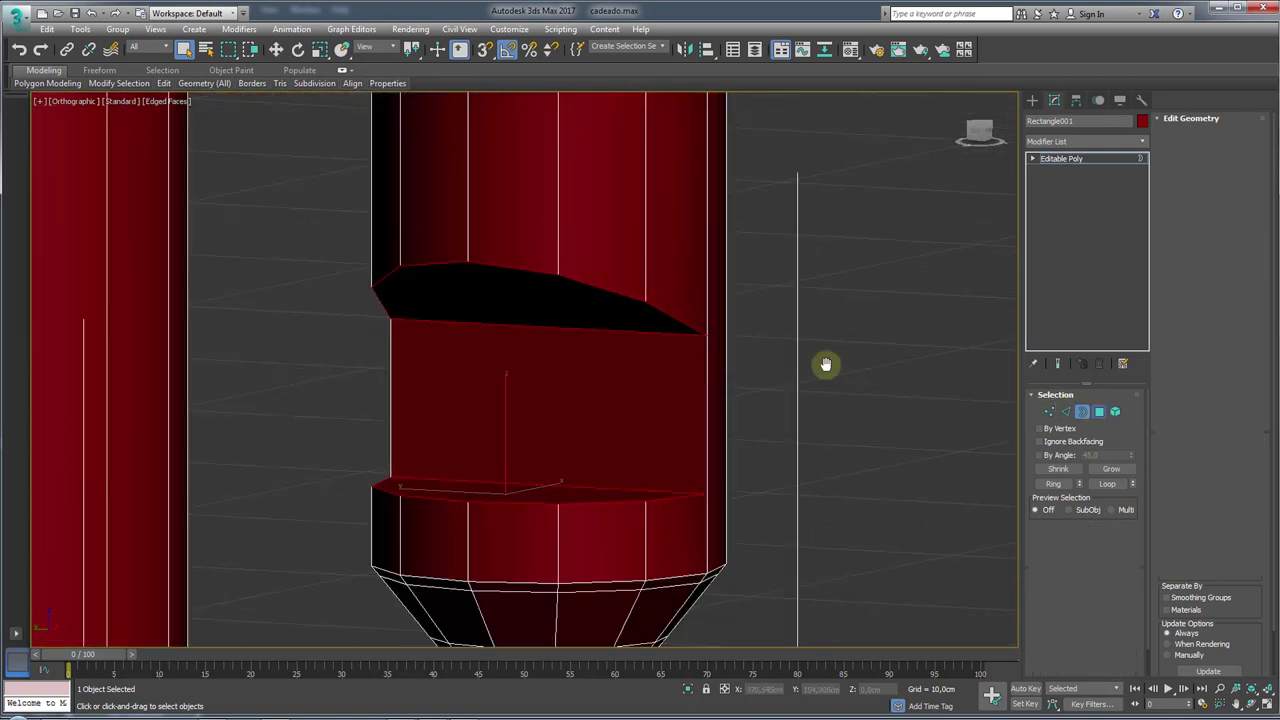
click(551, 286)
ctrl+click(541, 496)
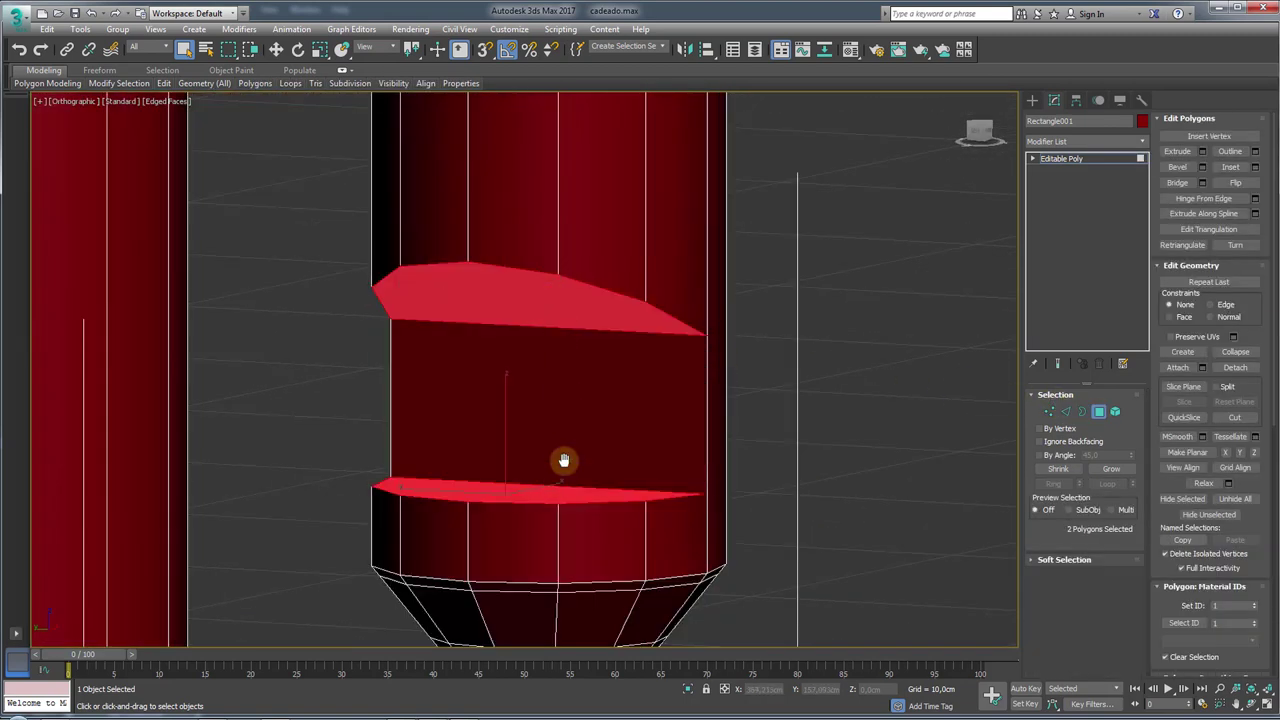
ctrl+click(651, 431)
alt+middle_drag(651, 431, 708, 413)
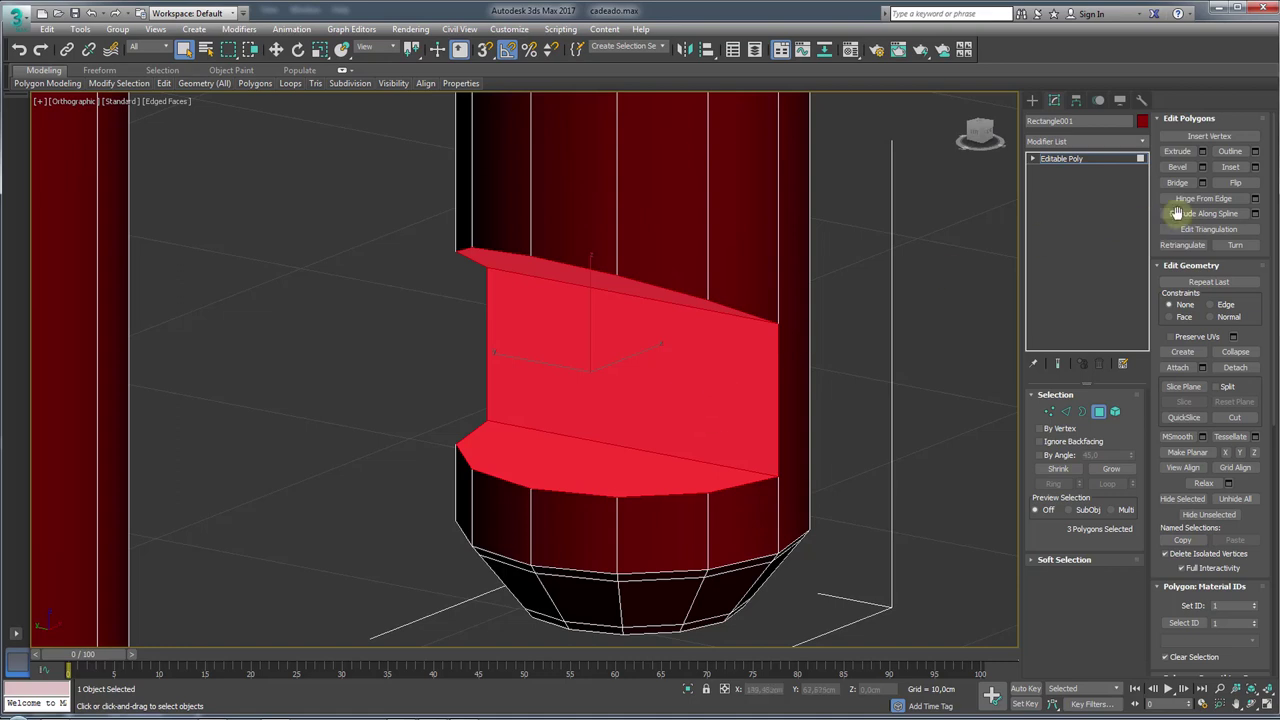
click(1255, 167)
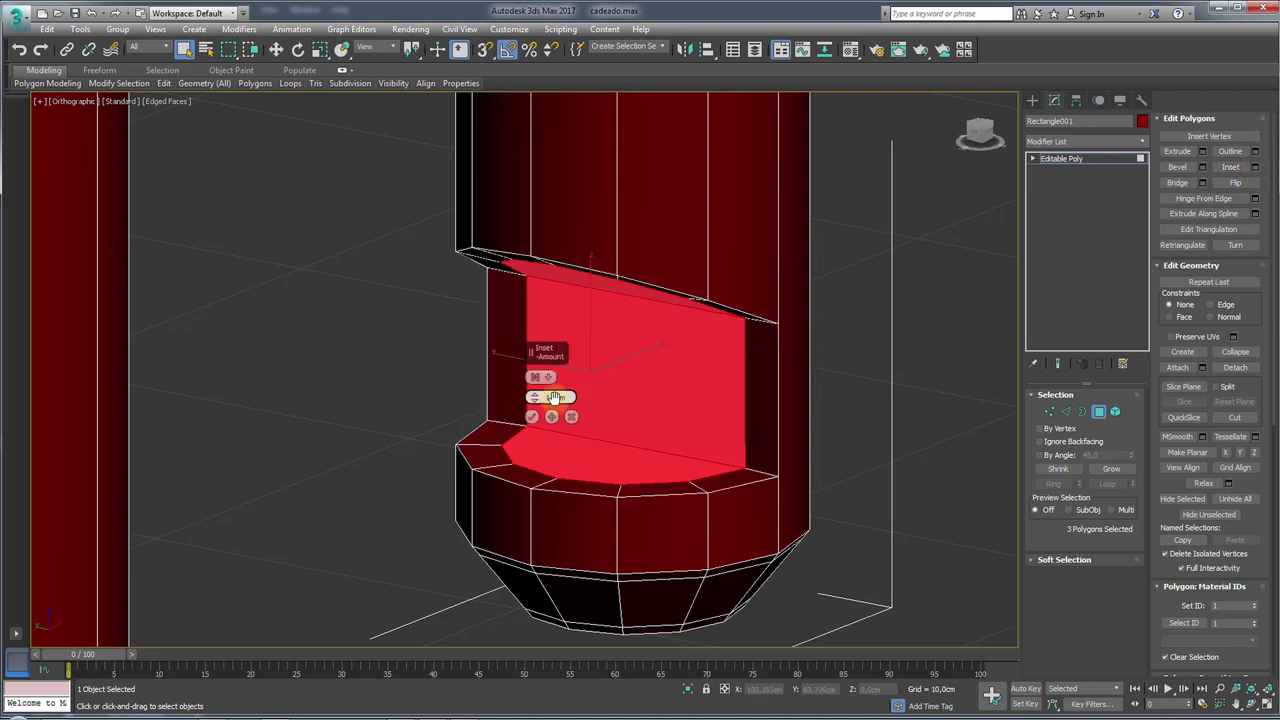
drag(537, 397, 549, 391)
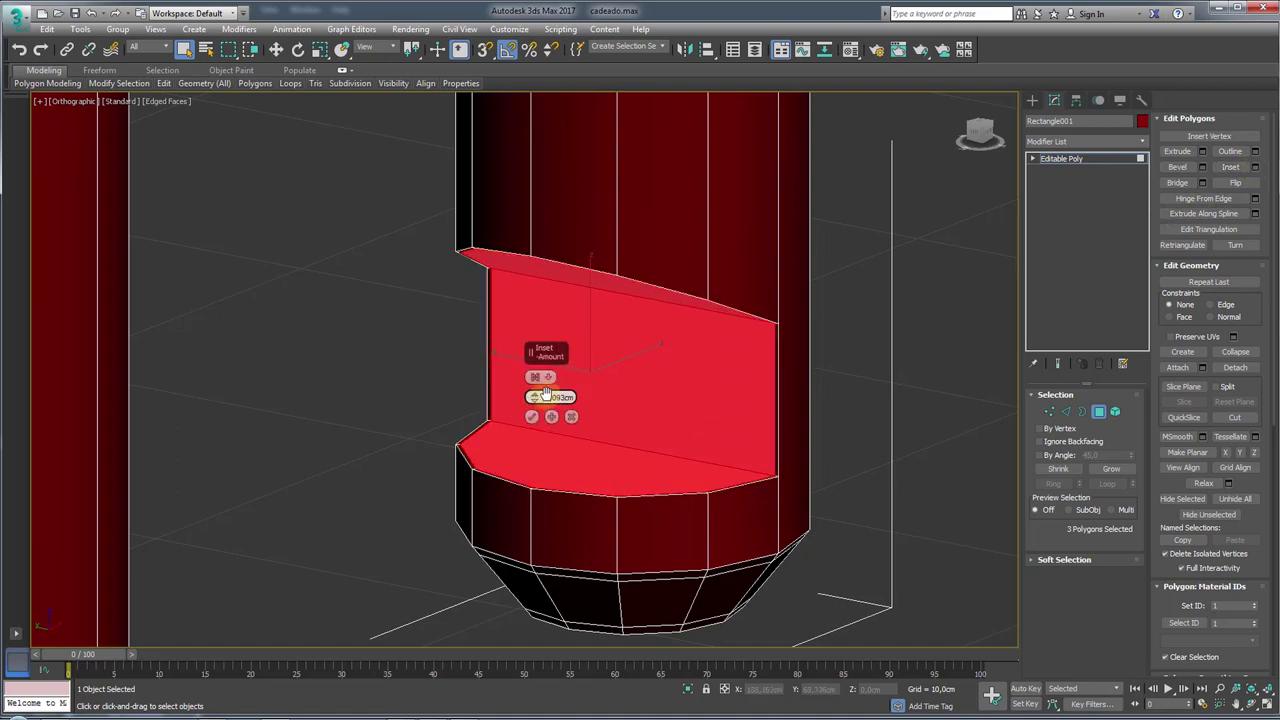
click(532, 416)
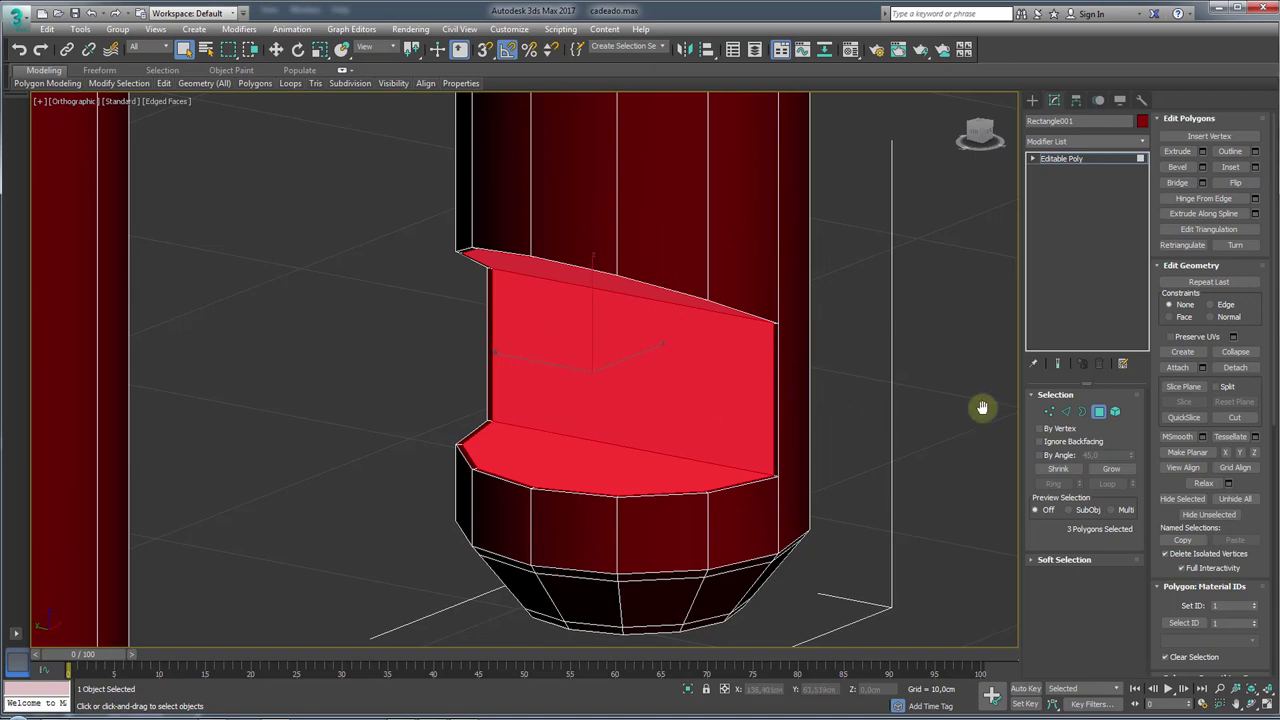
- Split the notch's back wall with three vertical connecting edges using Ring, Connect and reduced pinch
click(1044, 412)
scroll(608, 417, up, 3)
scroll(560, 462, up, 1)
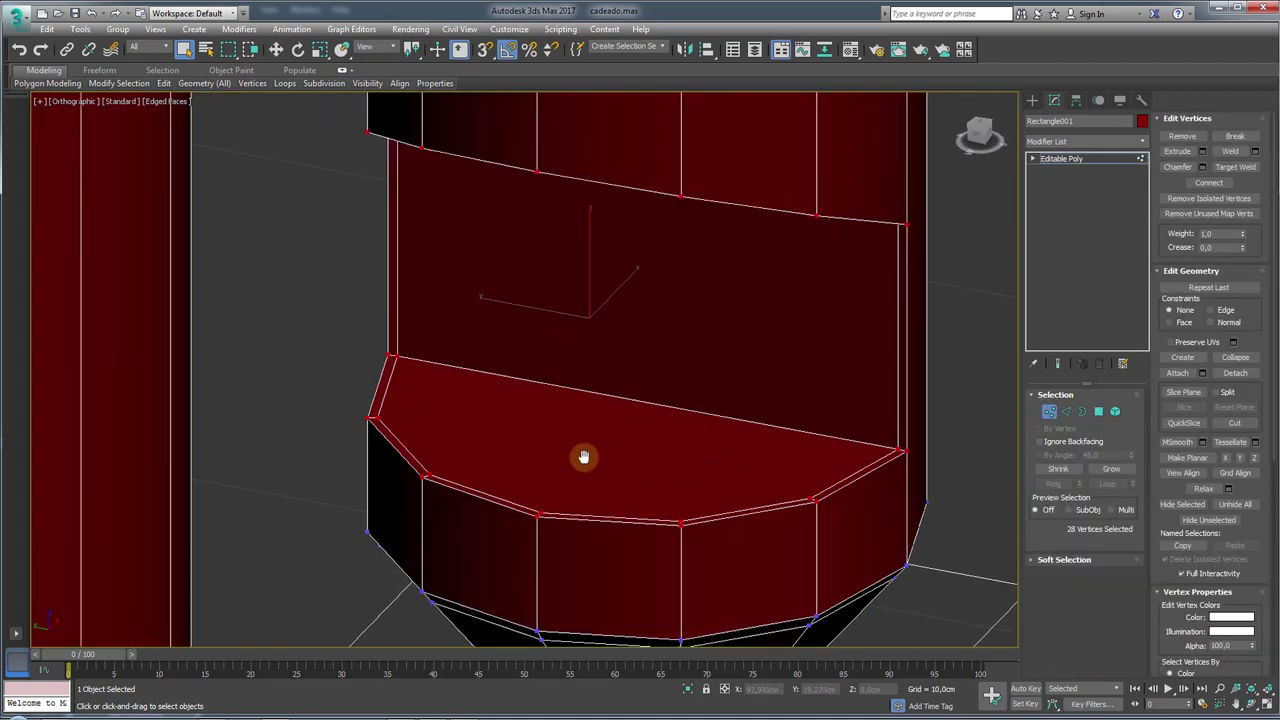
alt+middle_drag(610, 432, 926, 366)
click(1077, 411)
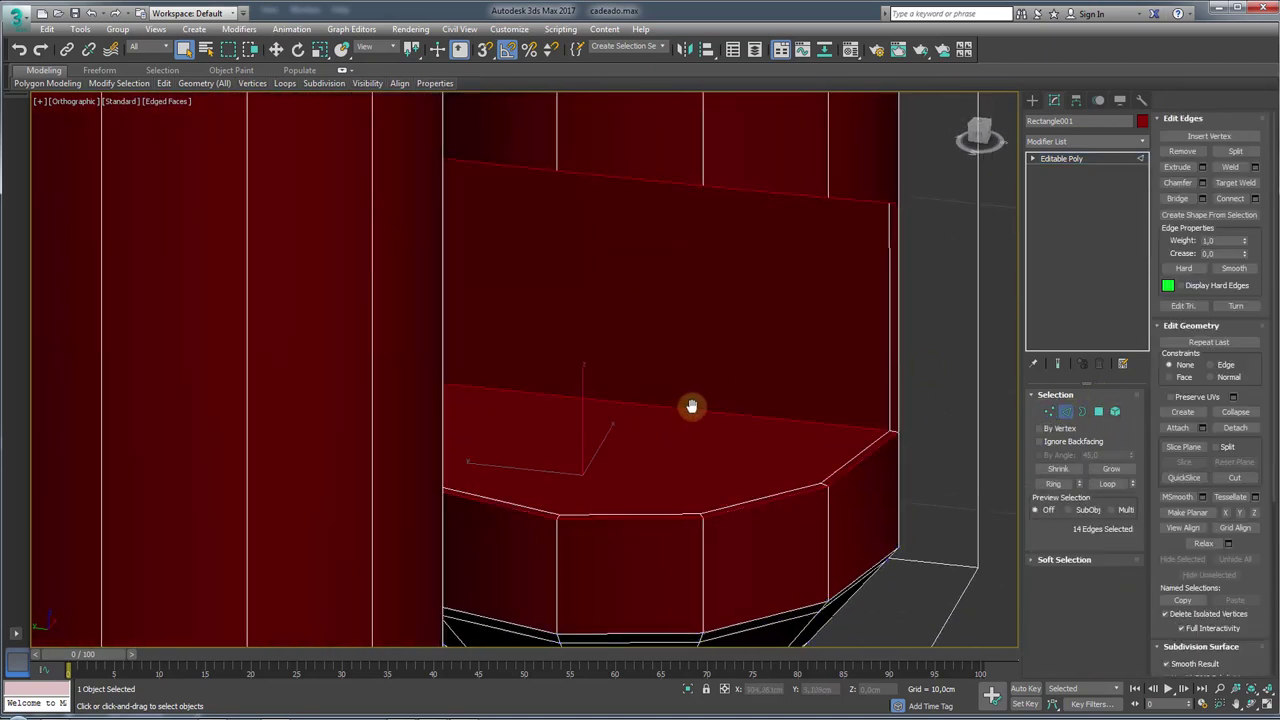
click(686, 406)
alt+middle_drag(686, 406, 829, 415)
click(1057, 483)
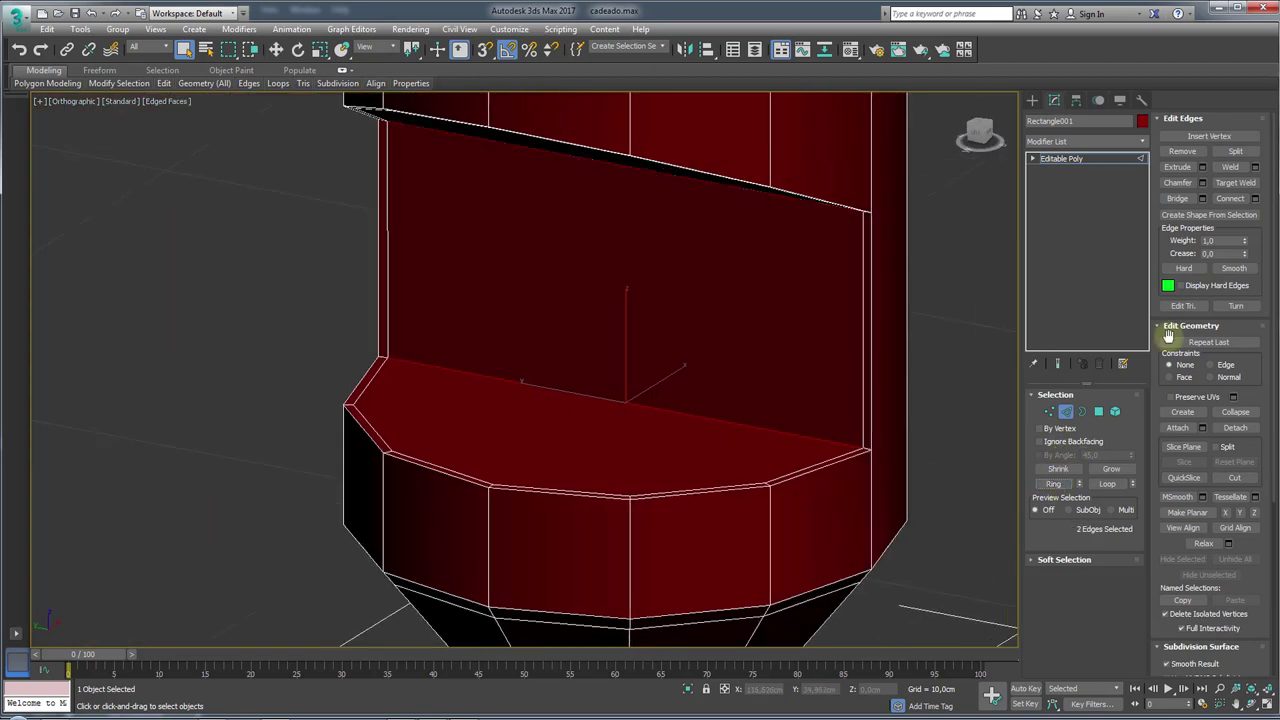
click(1248, 198)
alt+middle_drag(860, 363, 829, 343)
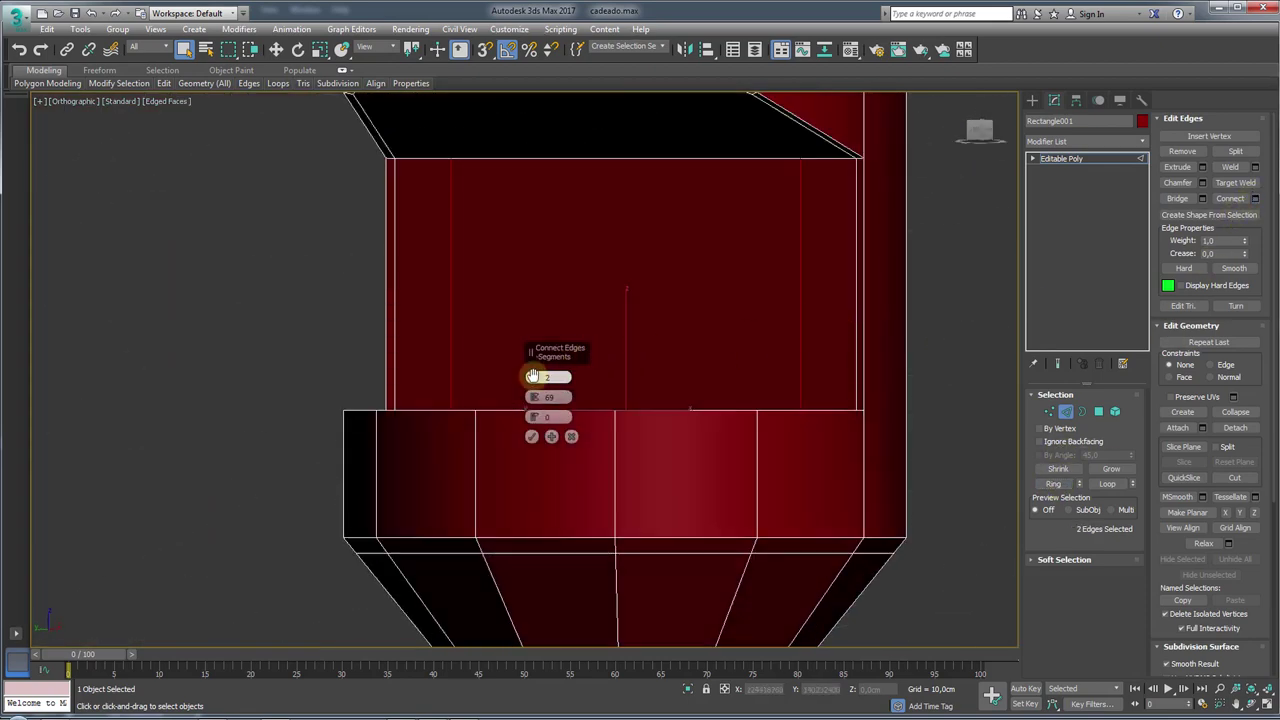
drag(533, 376, 533, 368)
mouse_move(693, 281)
alt+middle_down()
mouse_move(709, 299)
mouse_move(695, 343)
alt+middle_up()
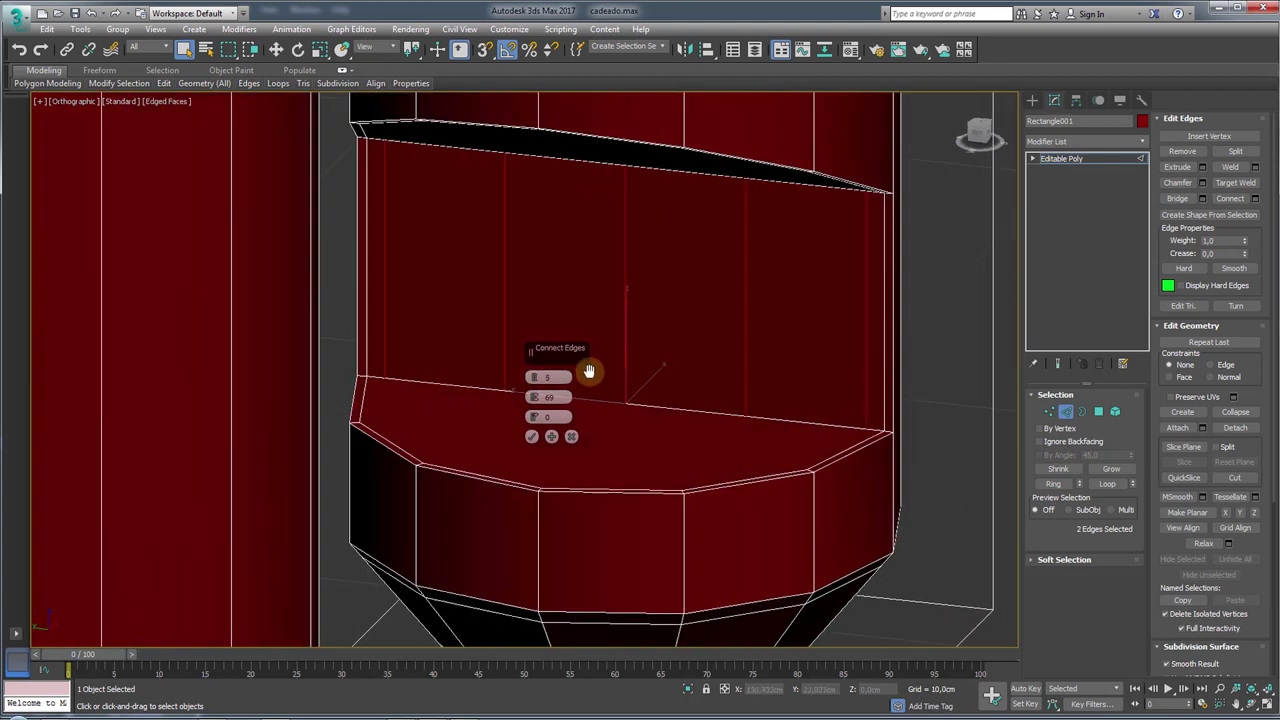
drag(531, 397, 537, 437)
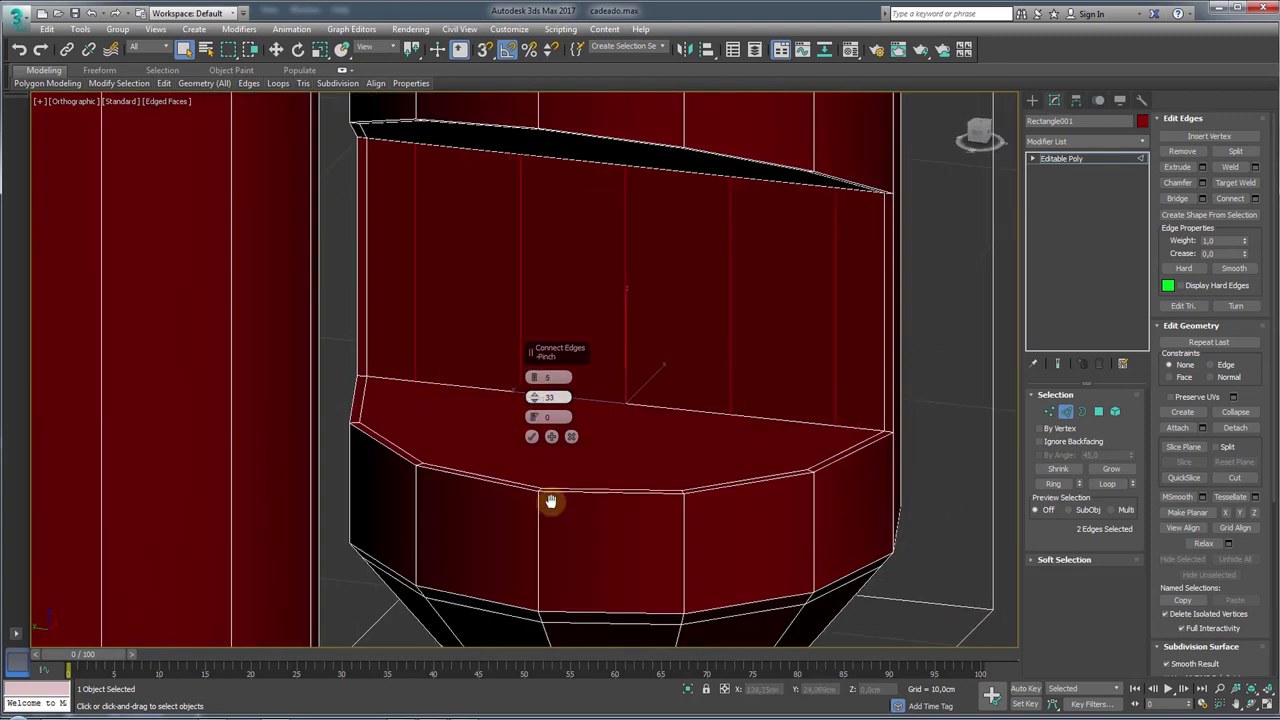
drag(550, 501, 543, 523)
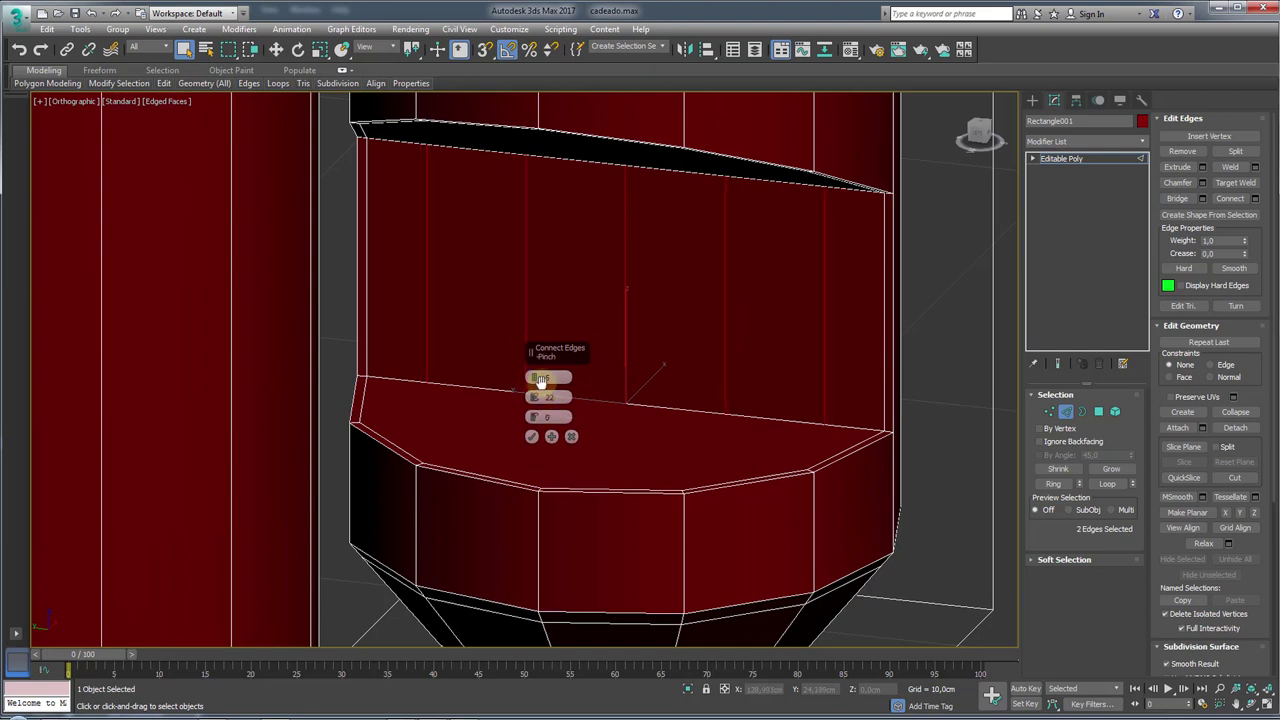
drag(533, 378, 531, 346)
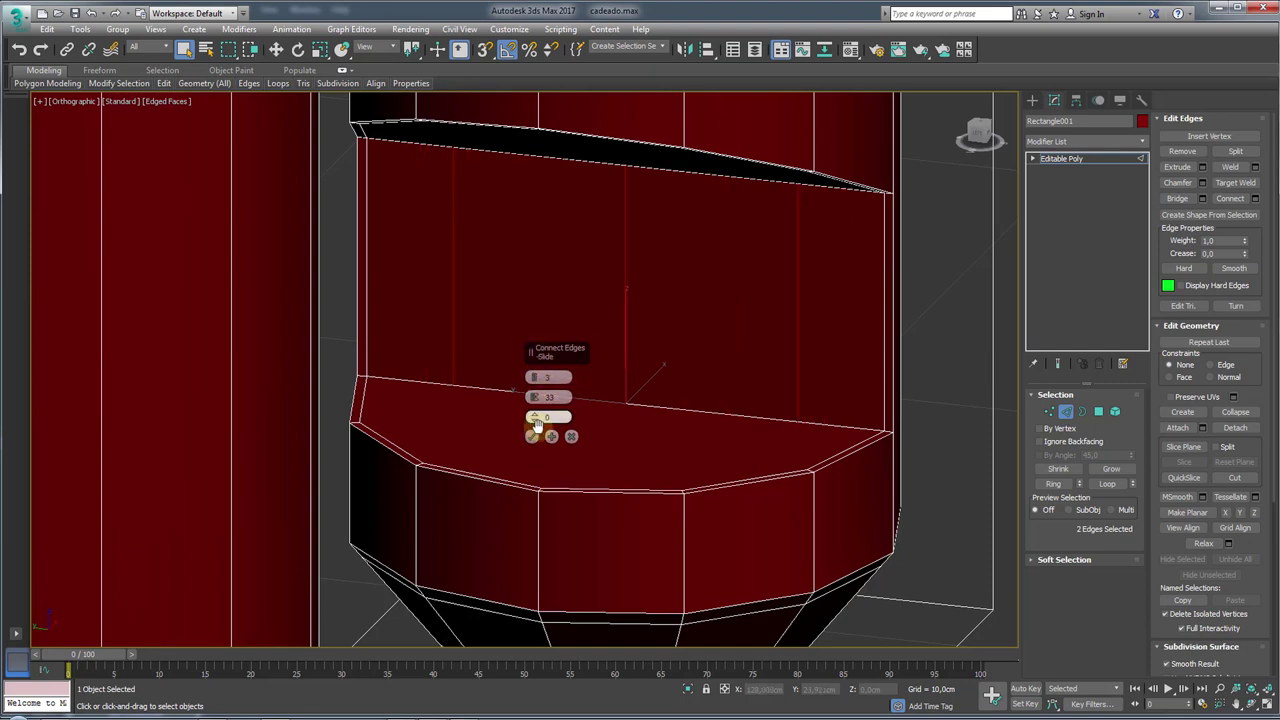
click(532, 436)
click(1055, 412)
- Connect opposite vertices on the bottom shelf and top cap with diagonal edges
middle_drag(477, 406, 618, 424)
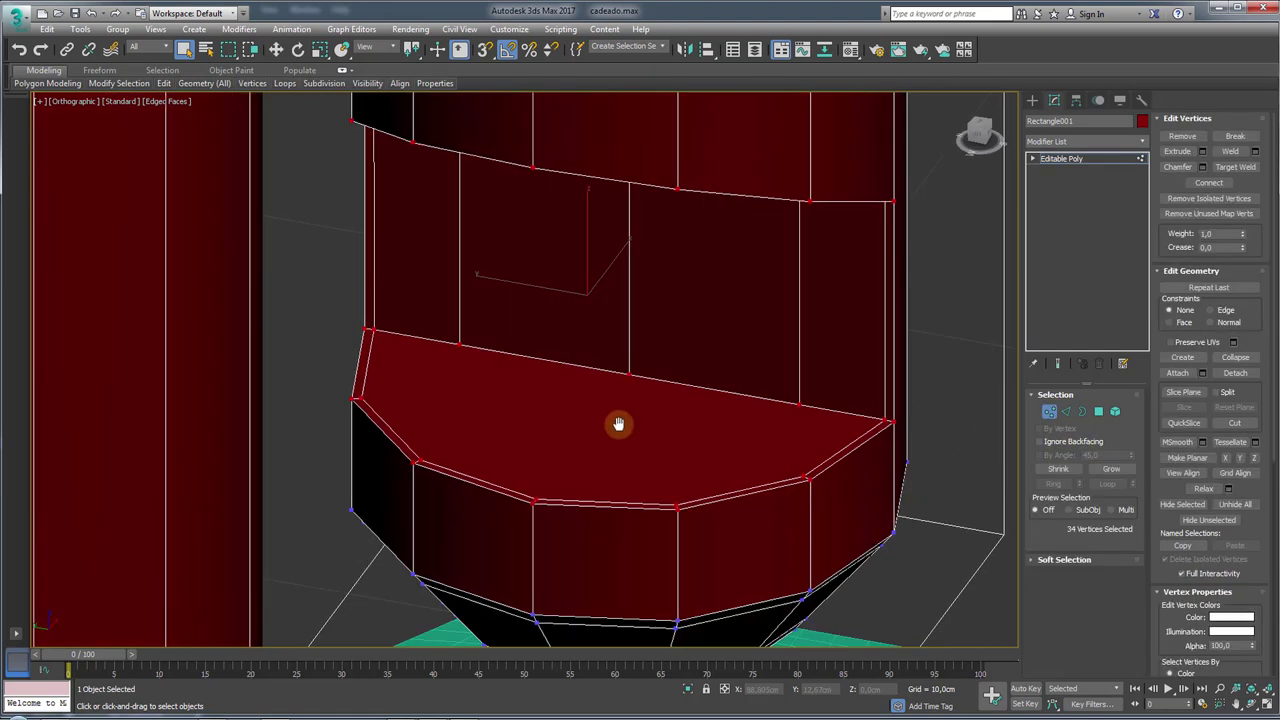
click(627, 375)
ctrl+click(537, 497)
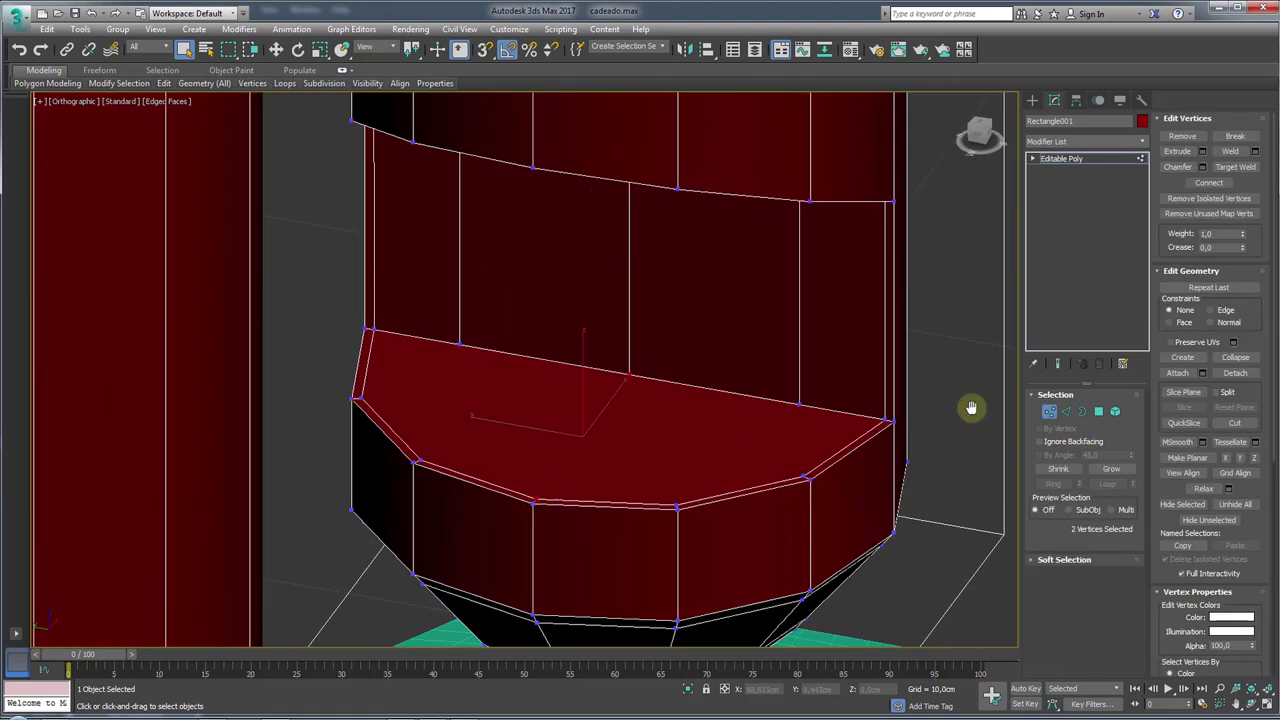
click(1208, 182)
mouse_move(562, 360)
alt+middle_down()
mouse_move(557, 306)
mouse_move(638, 354)
alt+middle_up()
click(641, 355)
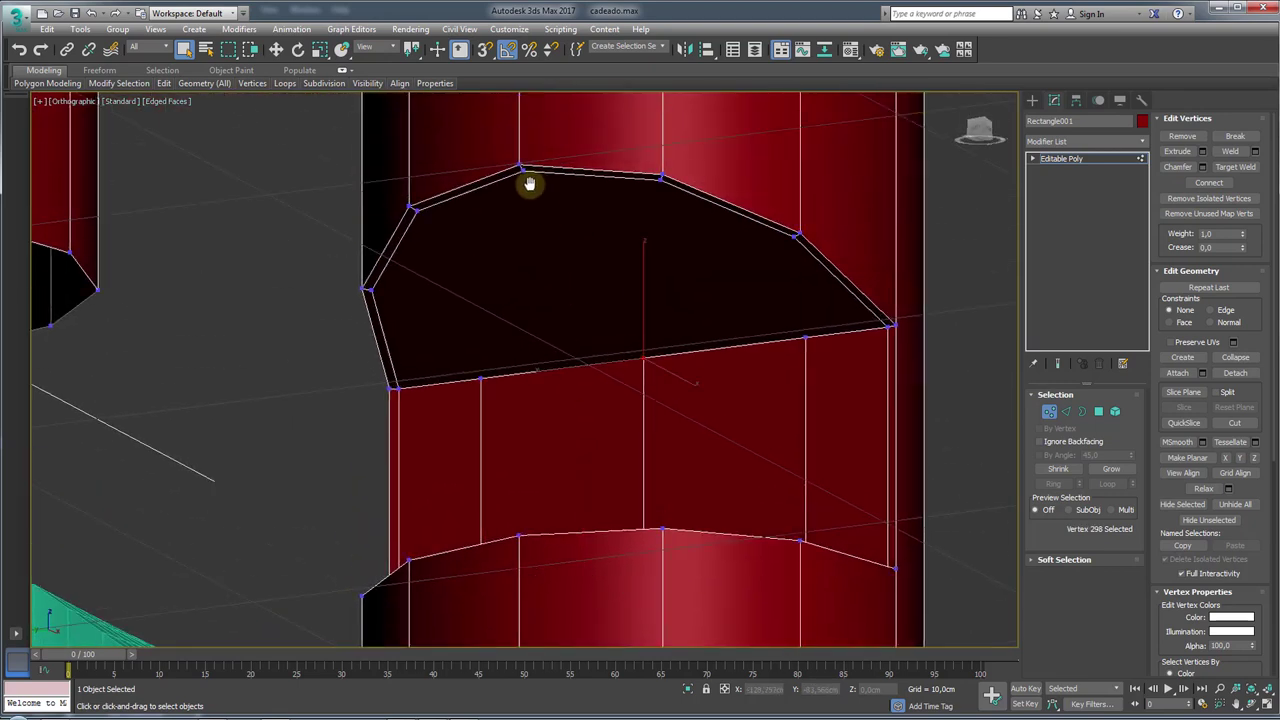
ctrl+click(521, 169)
click(1208, 182)
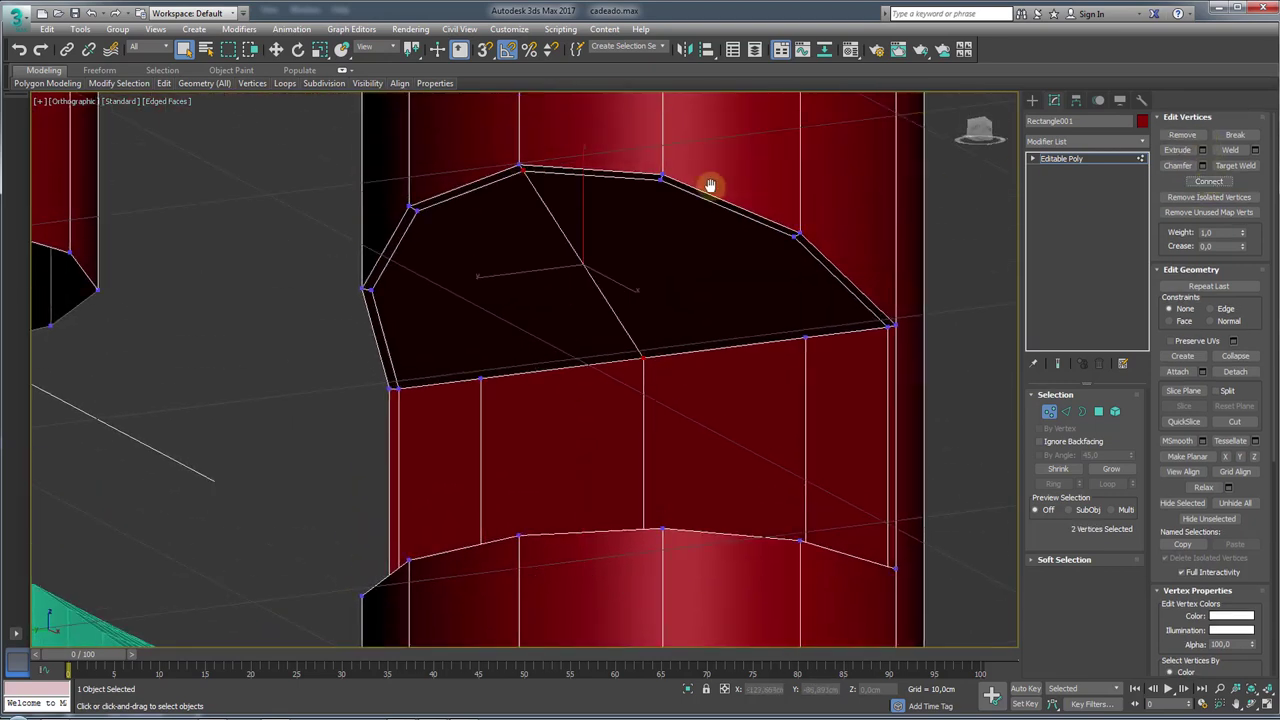
- Select the shelf outline vertices around the notch's caps
ctrl+click(805, 338)
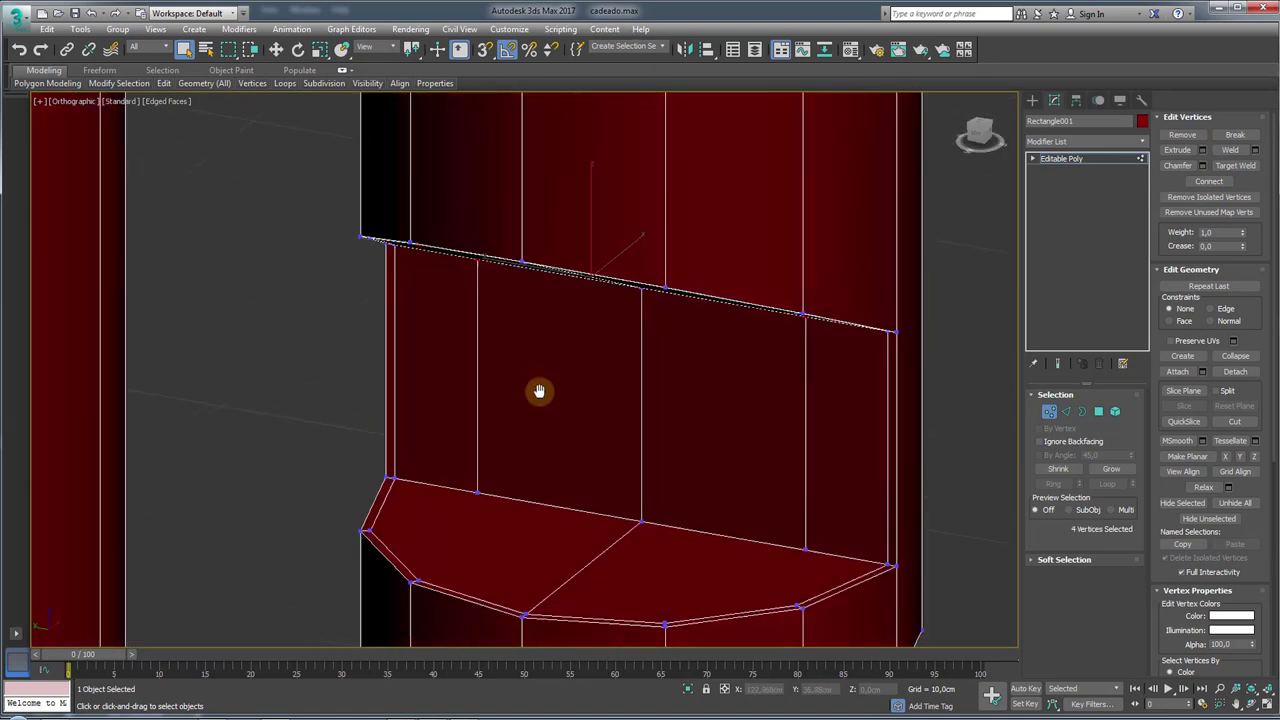
alt+middle_drag(539, 390, 469, 463)
ctrl+click(478, 460)
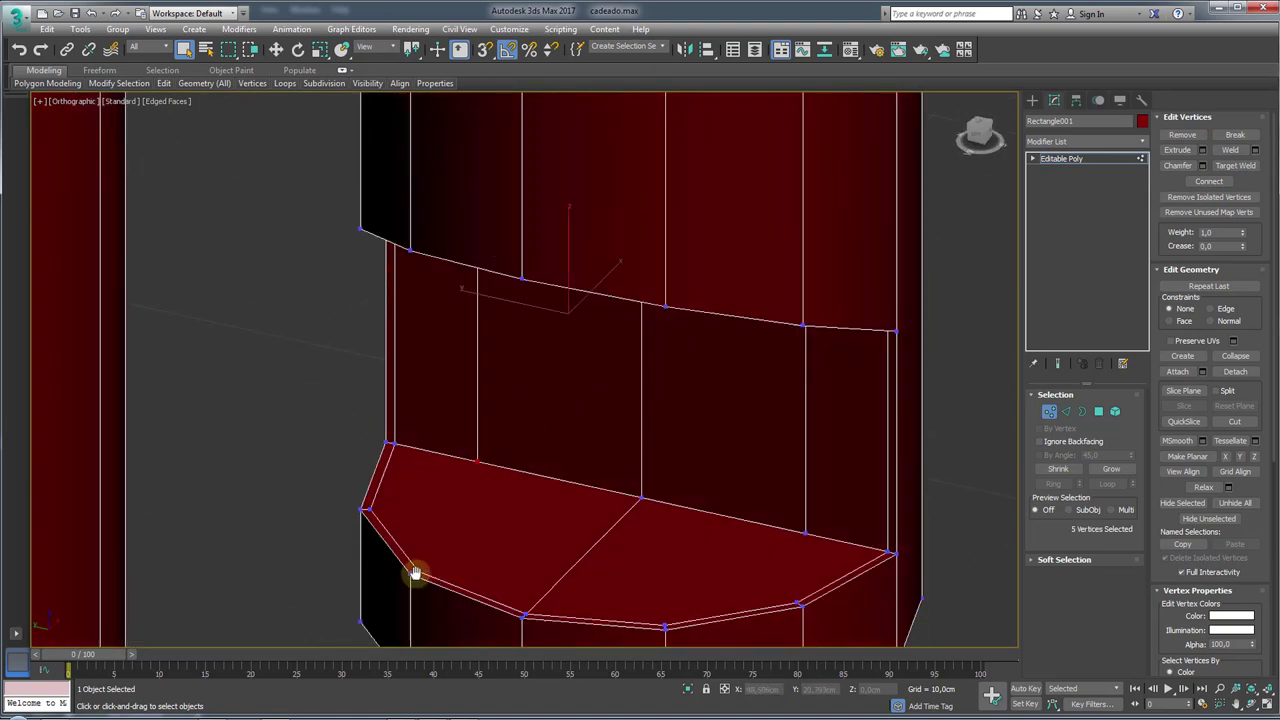
ctrl+click(416, 573)
ctrl+click(805, 531)
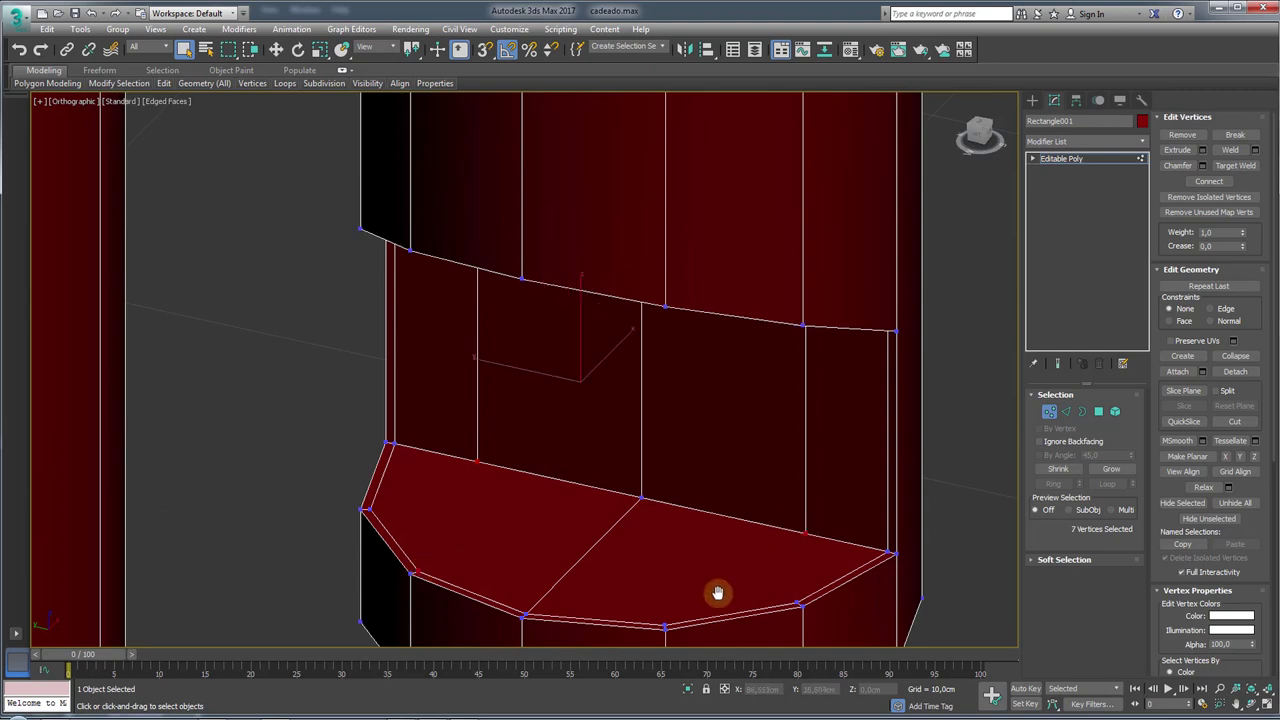
ctrl+click(666, 626)
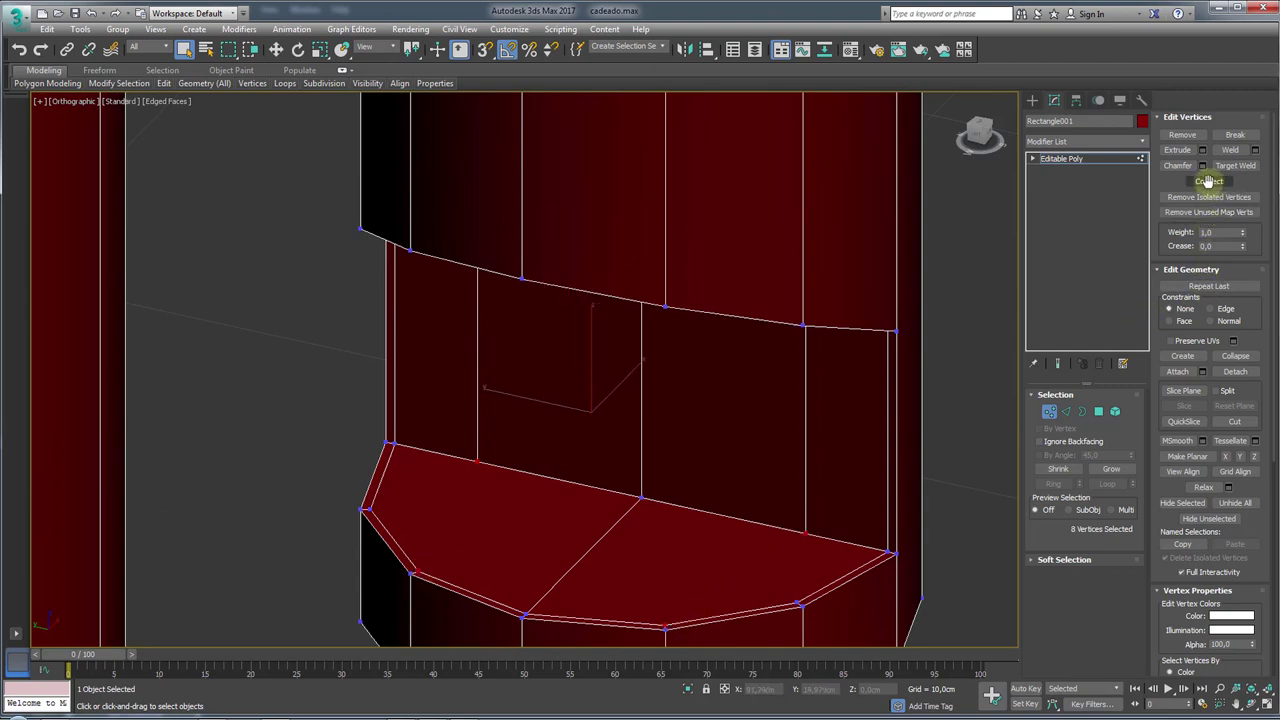
scroll(690, 420, down, 3)
scroll(684, 408, down, 3)
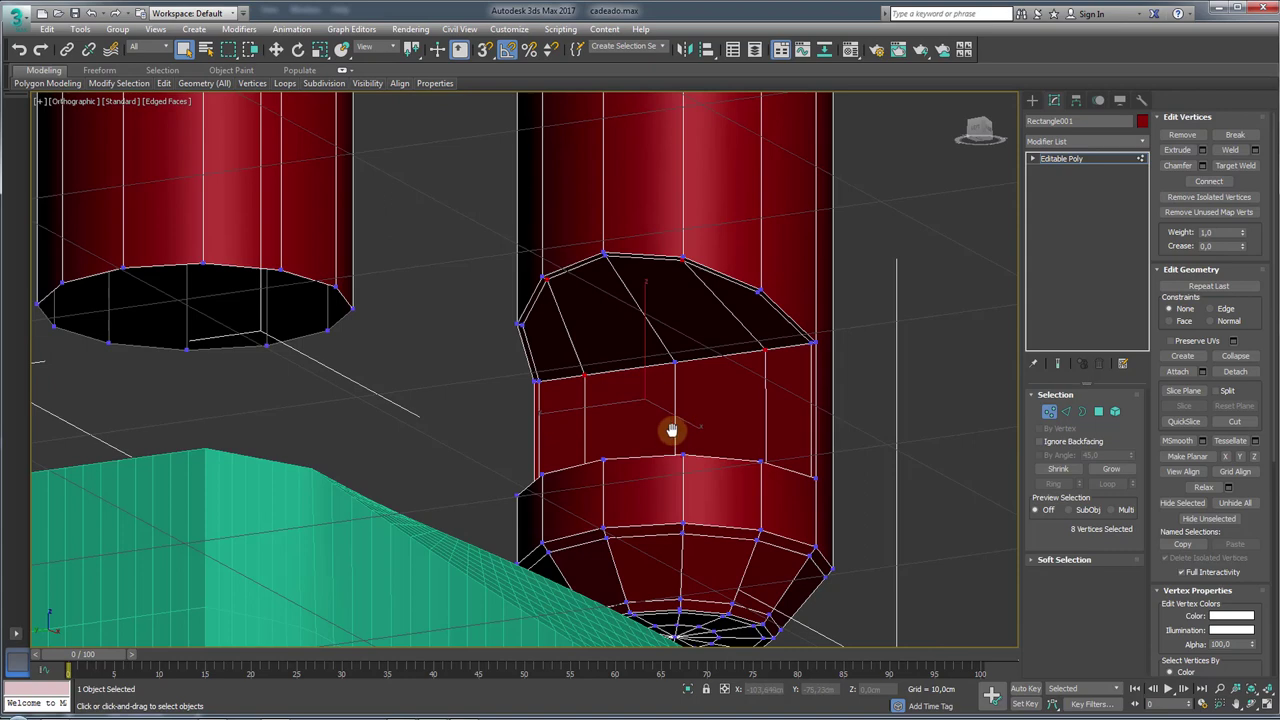
mouse_move(672, 430)
alt+middle_down()
mouse_move(794, 400)
mouse_move(686, 403)
alt+middle_up()
scroll(613, 354, up, 3)
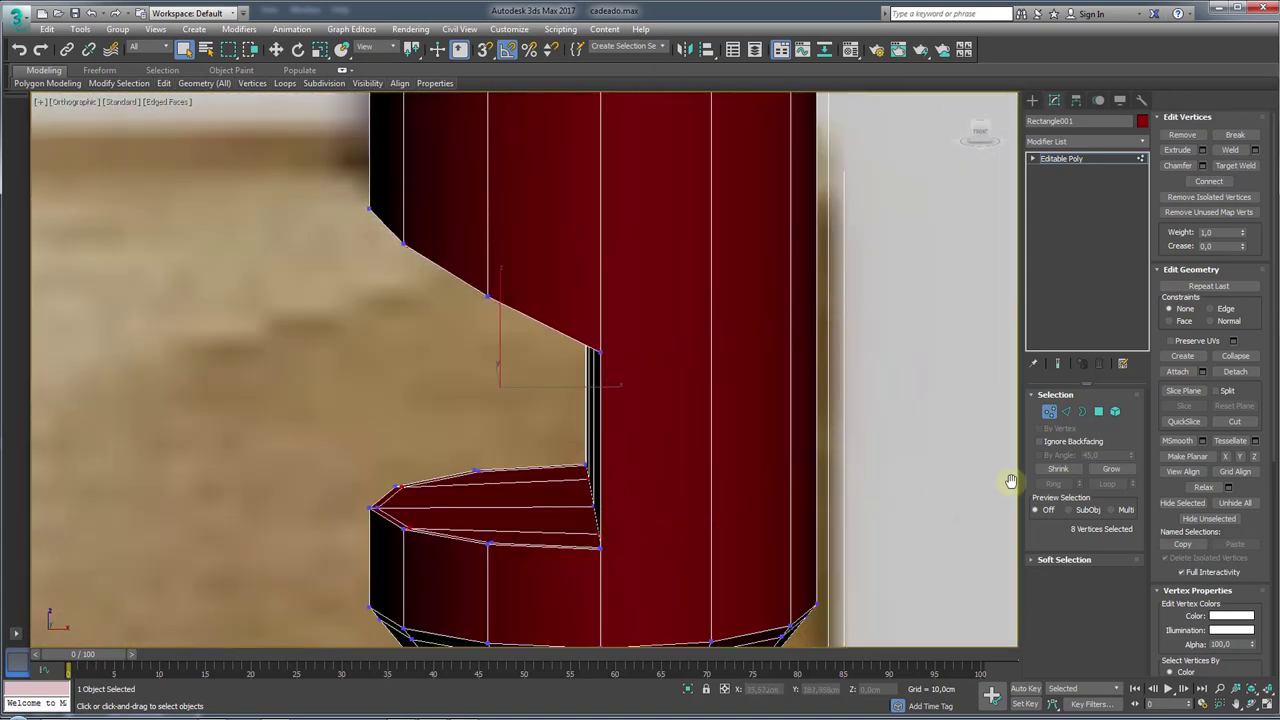
- Select the shackle edges beside the notch and connect them with a new edge
click(1066, 411)
alt+middle_drag(971, 431, 940, 390)
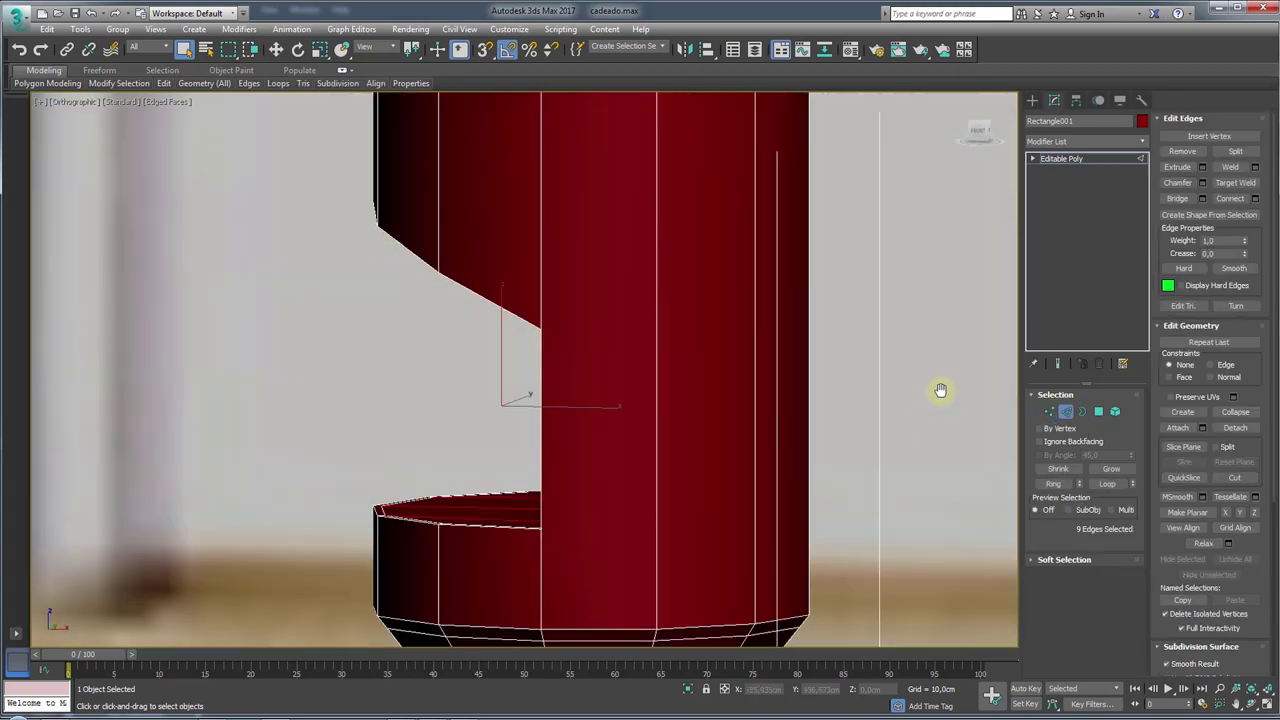
drag(963, 355, 610, 437)
mouse_move(608, 437)
alt+middle_down()
mouse_move(626, 446)
mouse_move(674, 429)
mouse_move(552, 406)
mouse_move(714, 449)
alt+middle_up()
scroll(914, 466, up, 5)
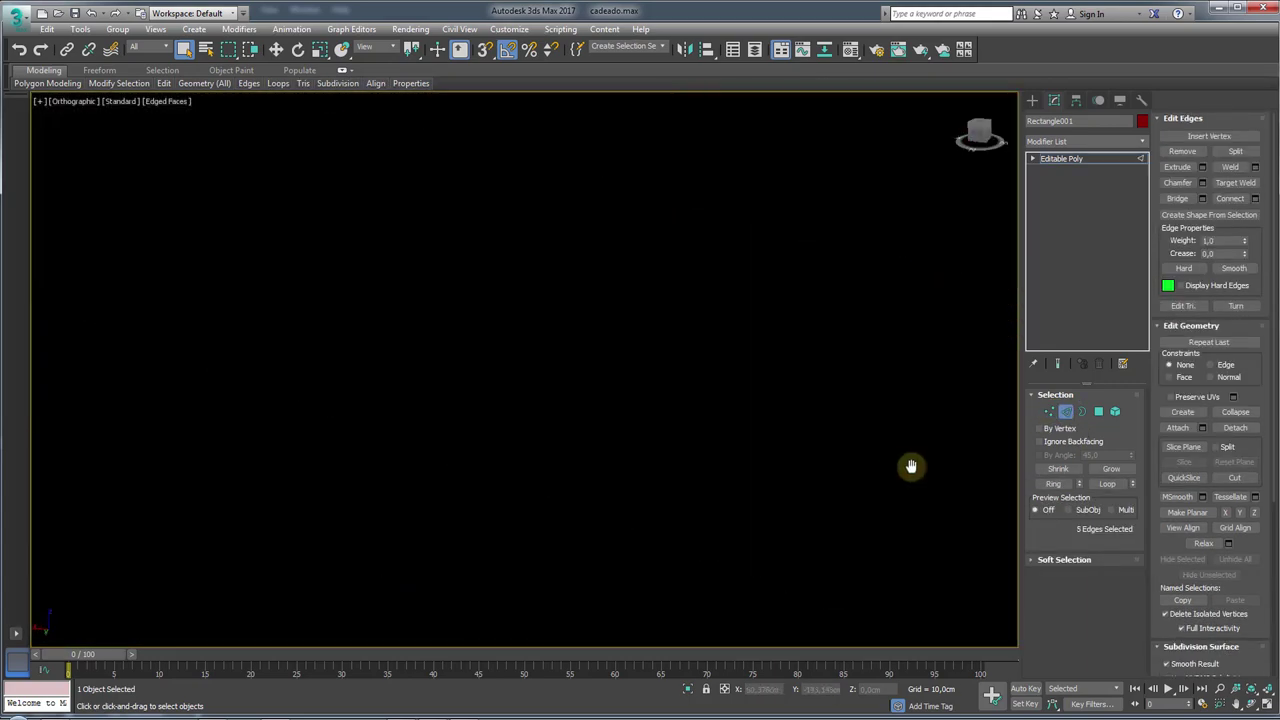
mouse_move(914, 466)
middle_down()
mouse_move(775, 473)
mouse_move(691, 457)
middle_up()
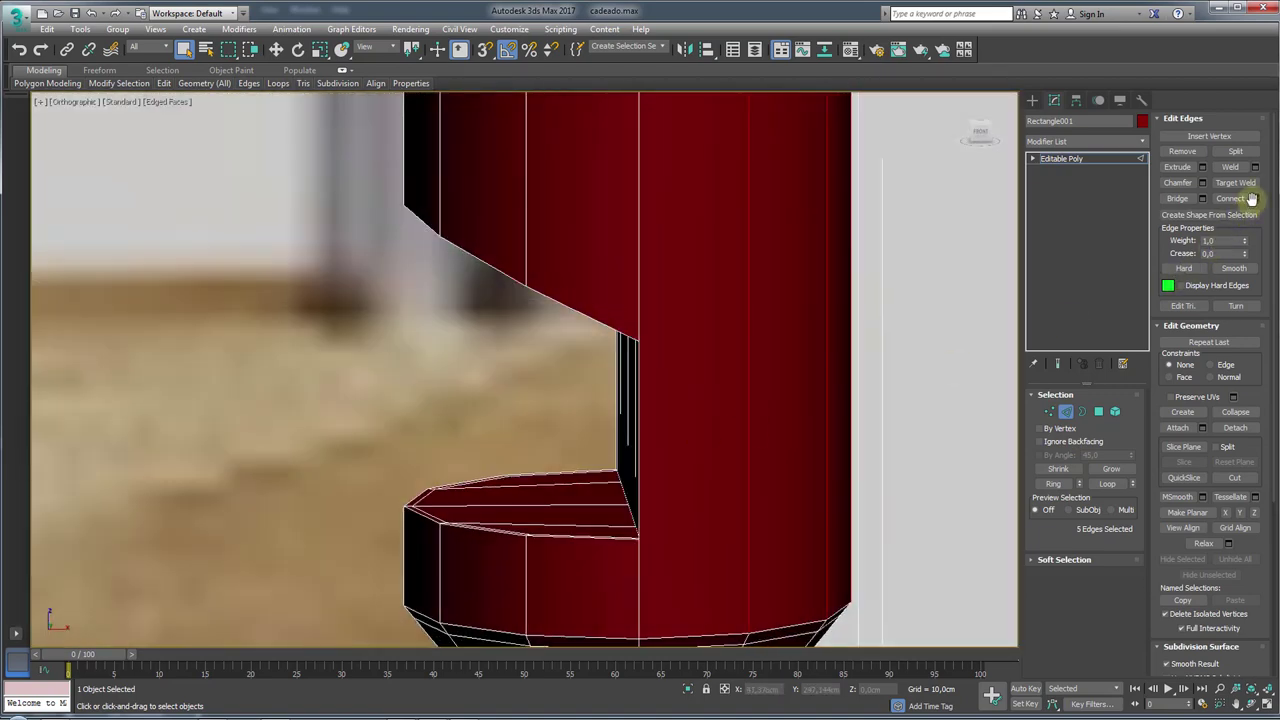
click(1247, 199)
- Chamfer the new connecting edges by 1,496cm into a doubled band
mouse_move(774, 214)
alt+middle_down()
mouse_move(686, 394)
mouse_move(728, 423)
alt+middle_up()
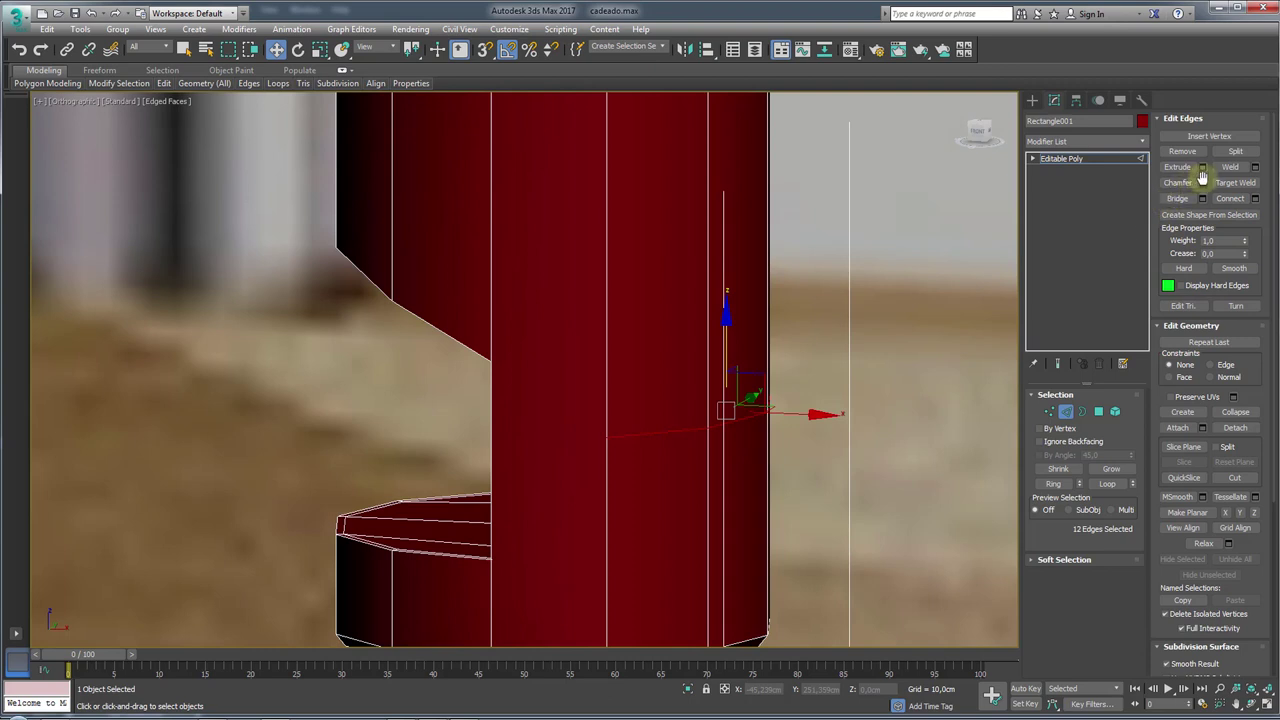
click(1202, 176)
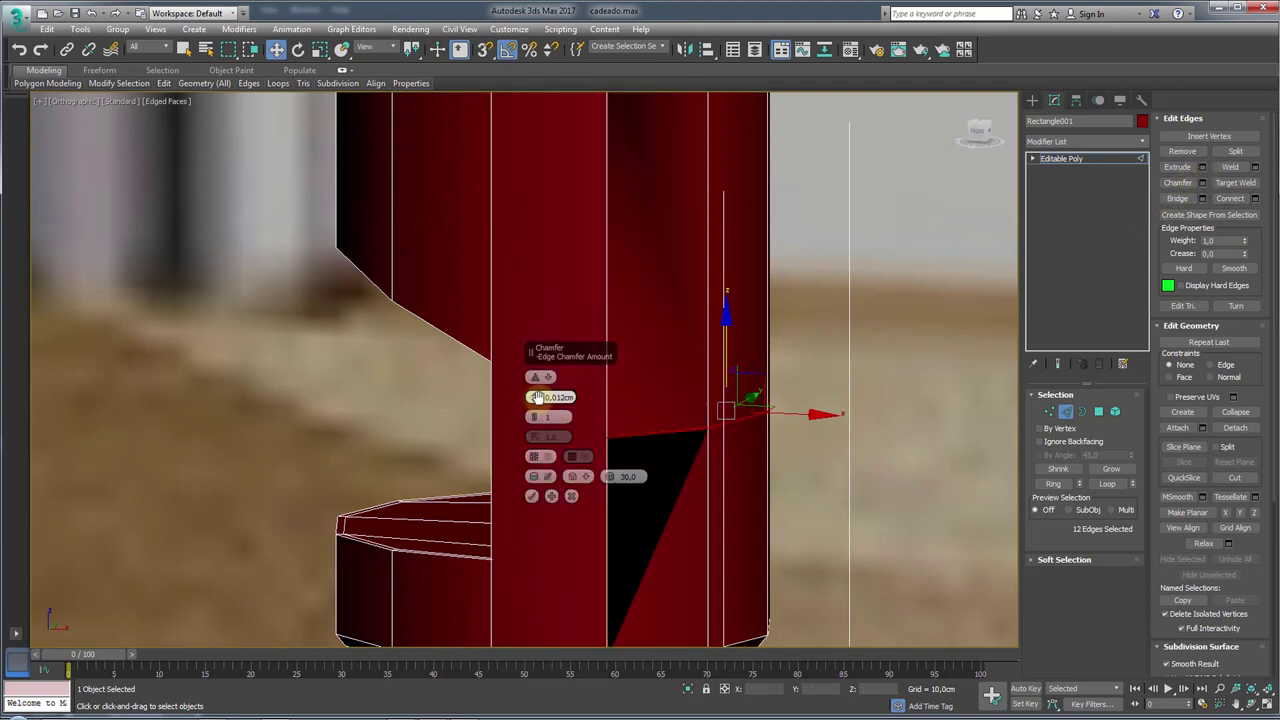
mouse_move(537, 397)
mouse_down()
mouse_move(549, 334)
mouse_move(569, 316)
mouse_up()
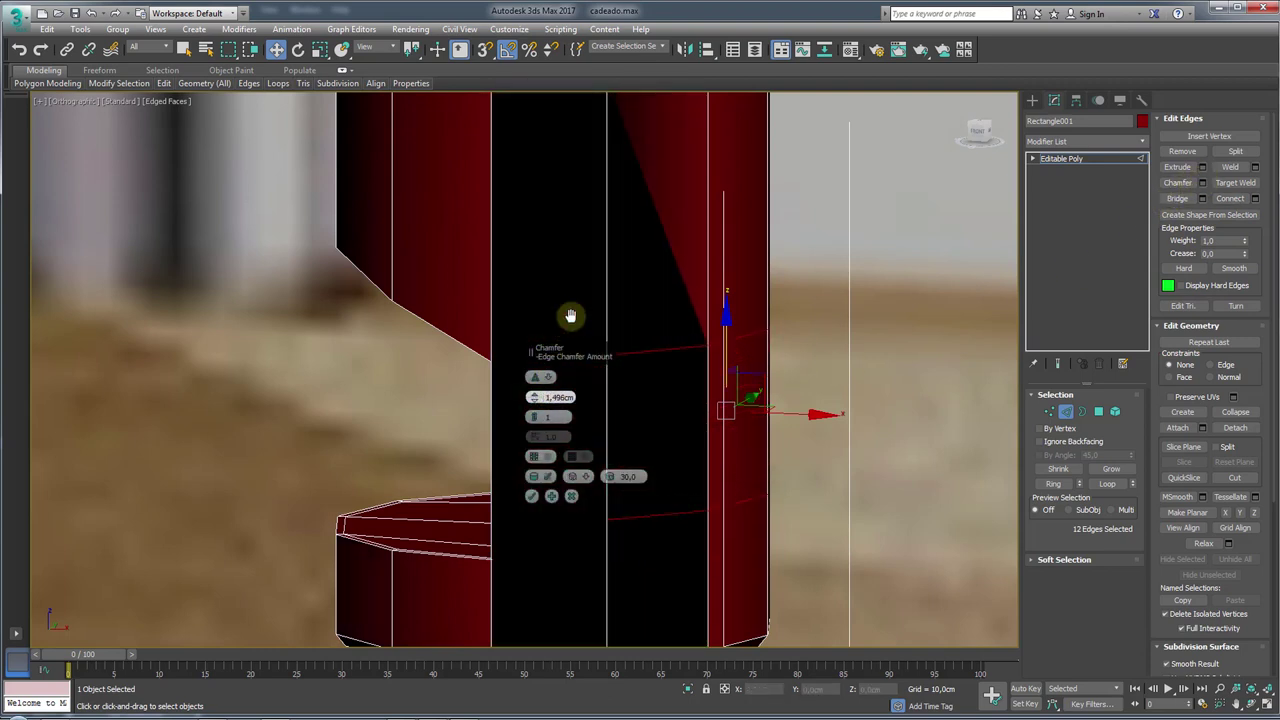
click(531, 496)
mouse_move(551, 491)
alt+middle_down()
mouse_move(506, 491)
mouse_move(590, 506)
mouse_move(740, 458)
alt+middle_up()
click(1050, 411)
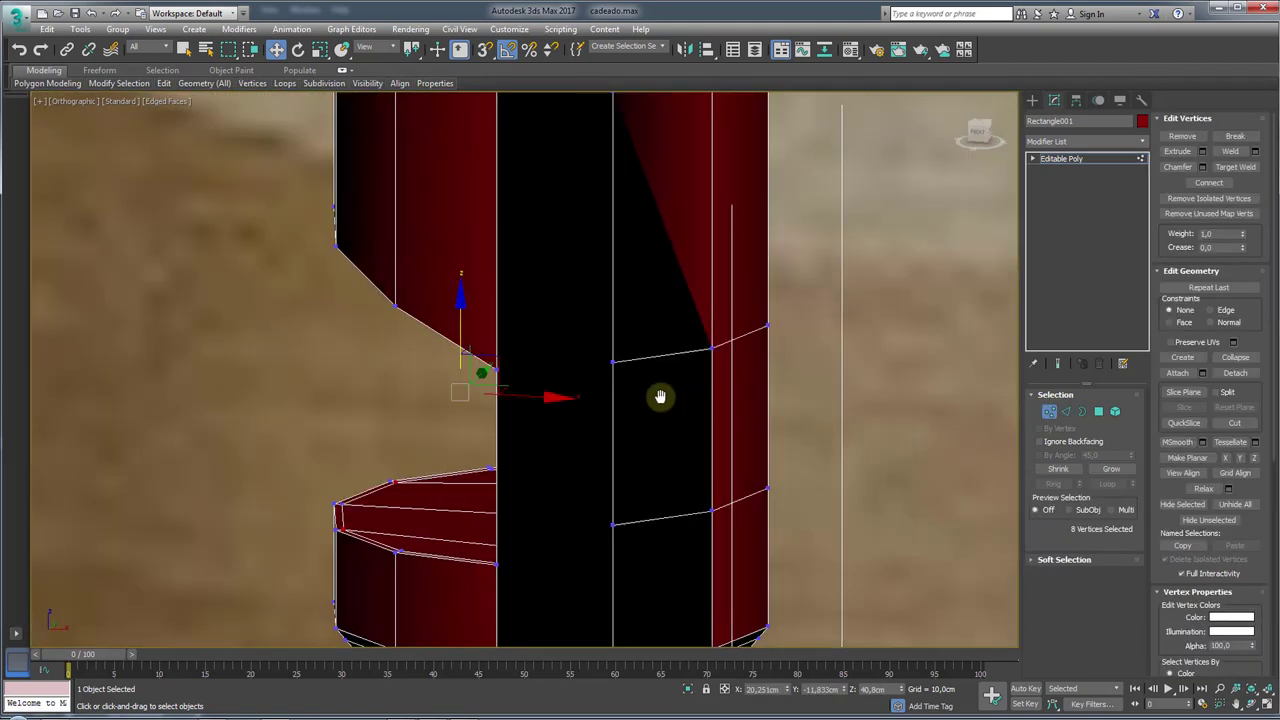
- Connect vertex pairs at the chamfer edge and the notch's lower edge with new edges
click(611, 360)
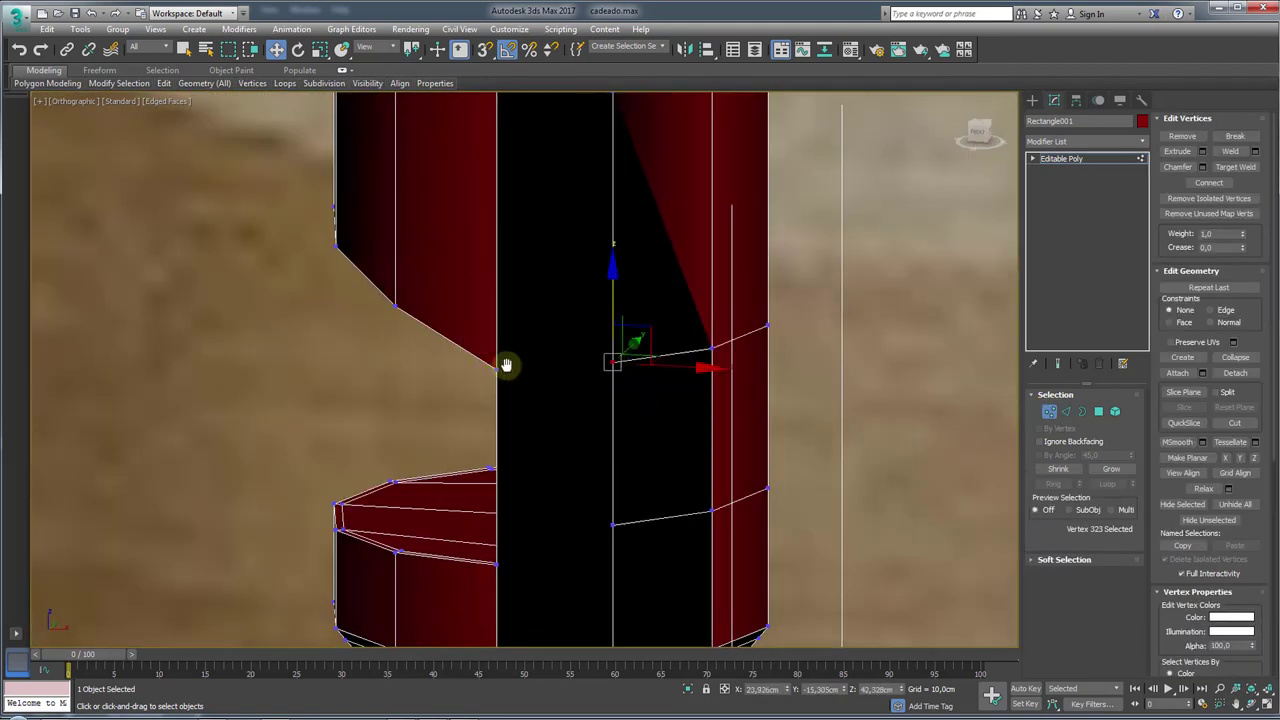
click(1209, 182)
click(610, 525)
ctrl+click(496, 563)
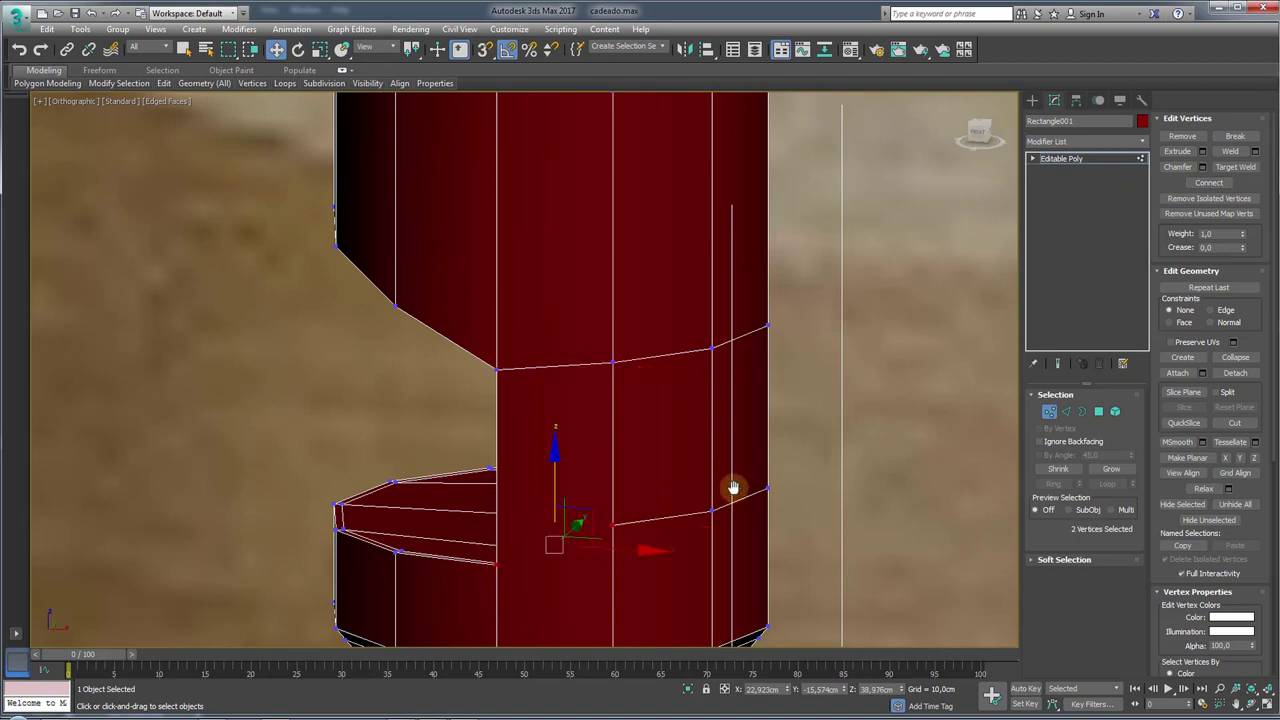
alt+middle_drag(728, 486, 777, 493)
click(1209, 182)
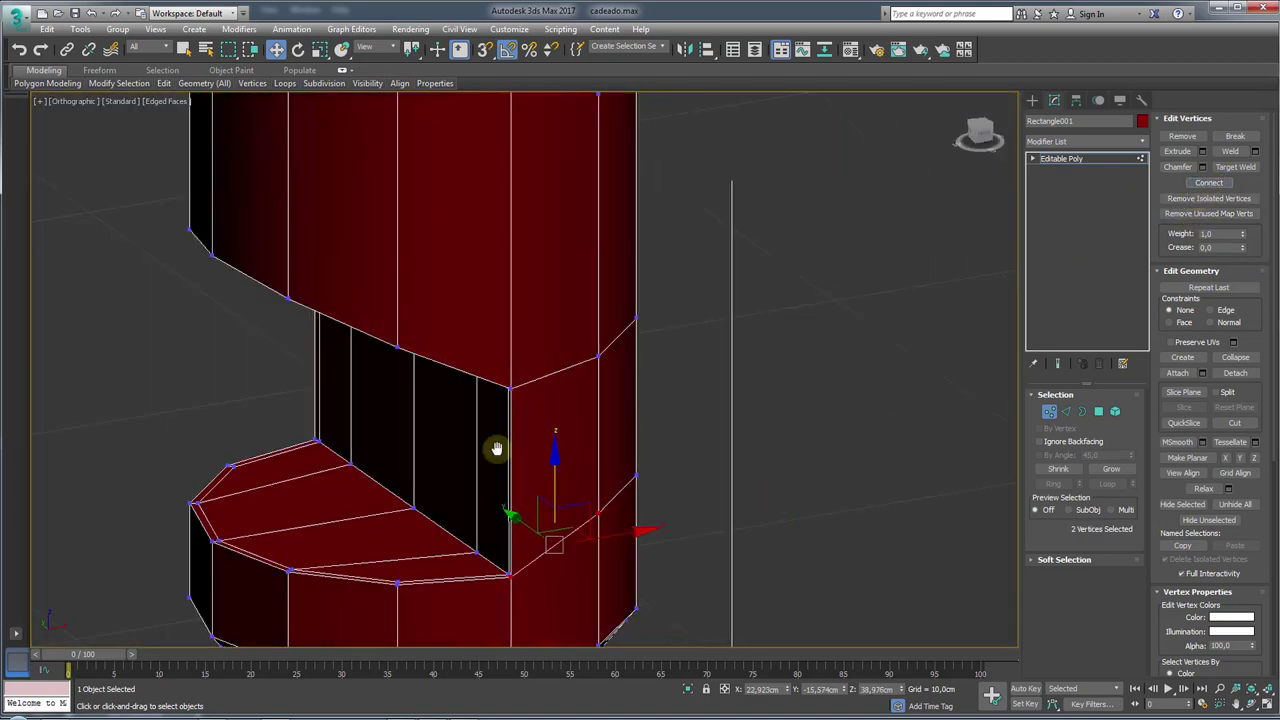
- Join three vertices on the red leg with a diagonal edge near the notch corner
scroll(494, 449, up, 3)
mouse_move(551, 449)
middle_down()
mouse_move(639, 394)
mouse_move(649, 449)
mouse_move(706, 437)
mouse_move(790, 511)
middle_up()
click(845, 490)
ctrl+click(766, 504)
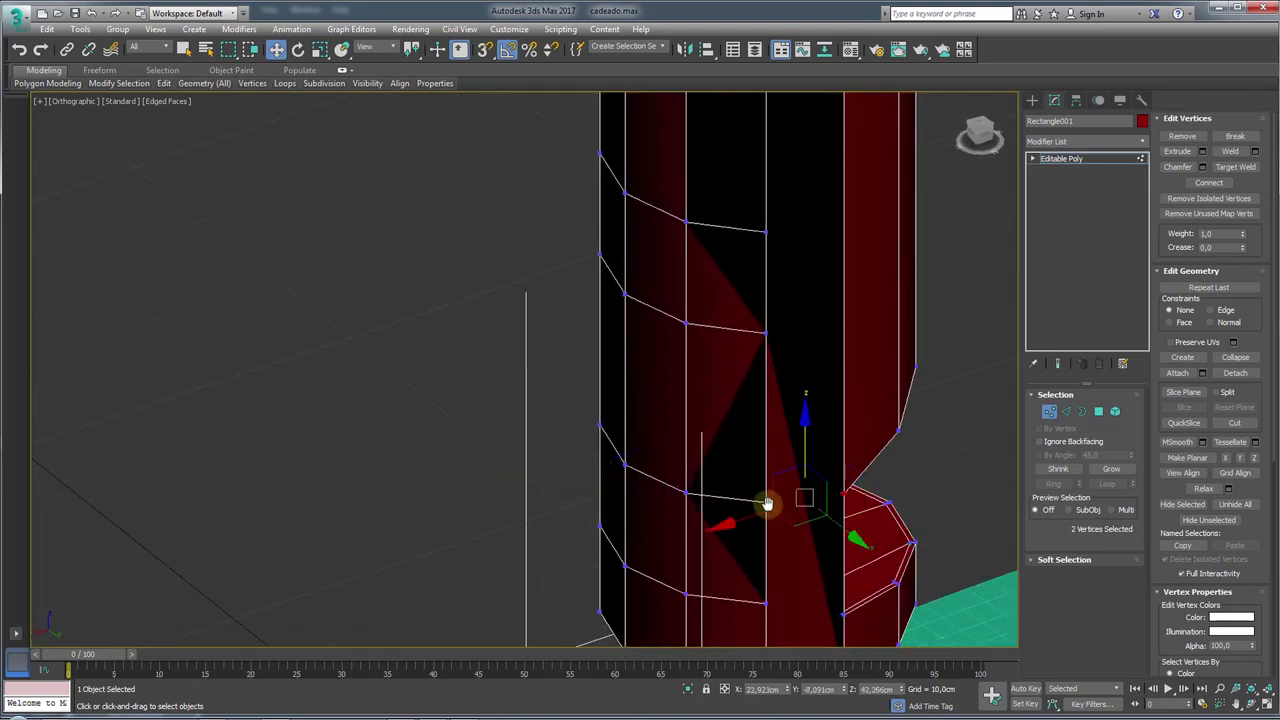
scroll(832, 607, down, 2)
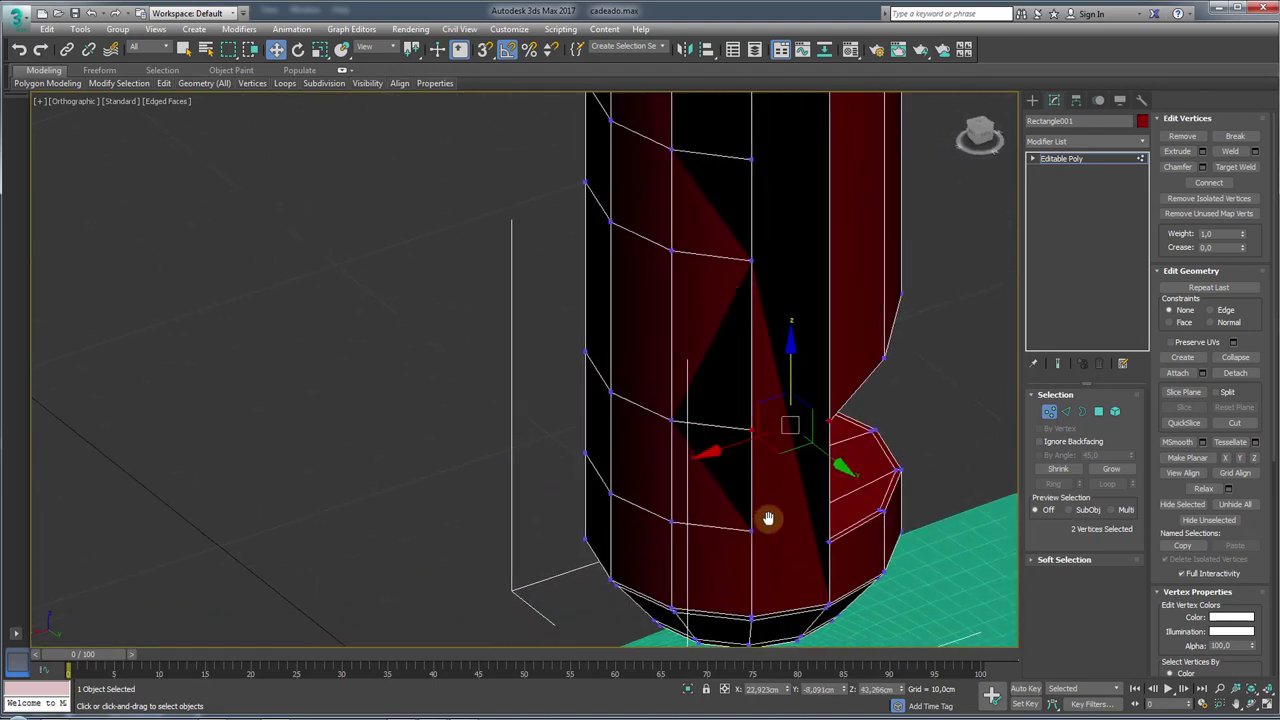
alt+middle_drag(766, 517, 794, 551)
scroll(853, 545, up, 4)
scroll(853, 545, up, 2)
ctrl+click(614, 478)
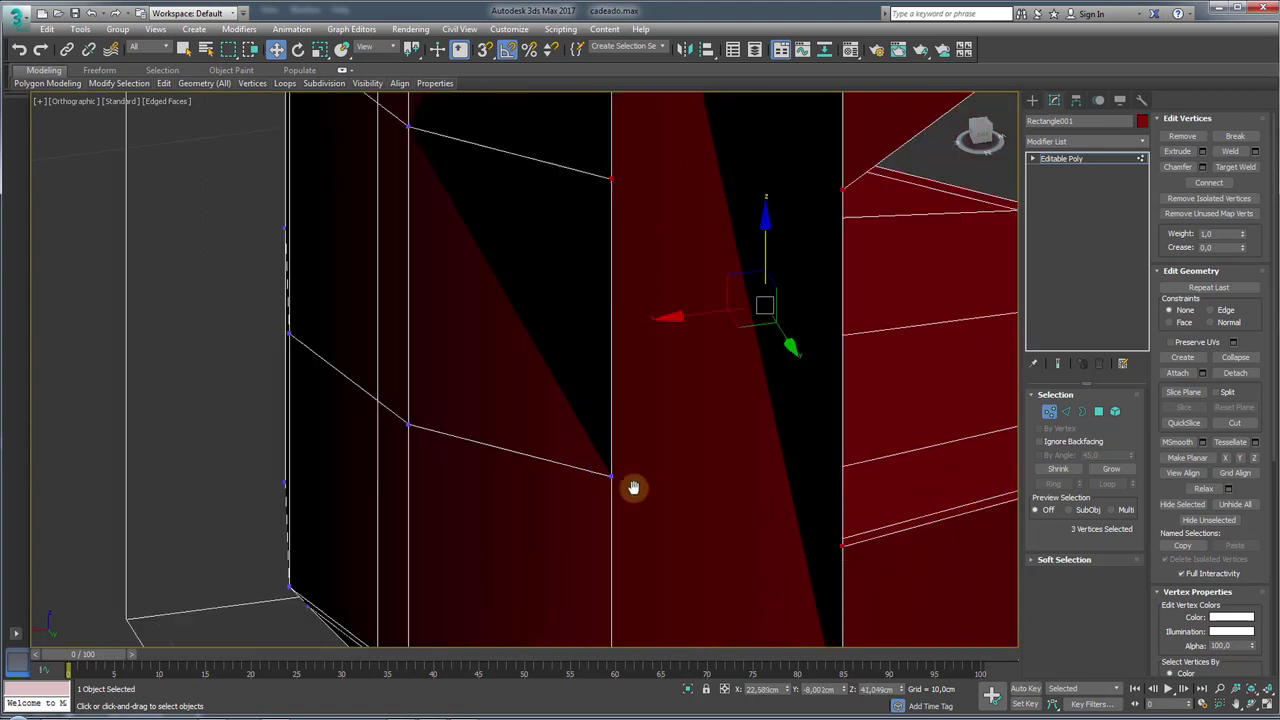
click(1208, 182)
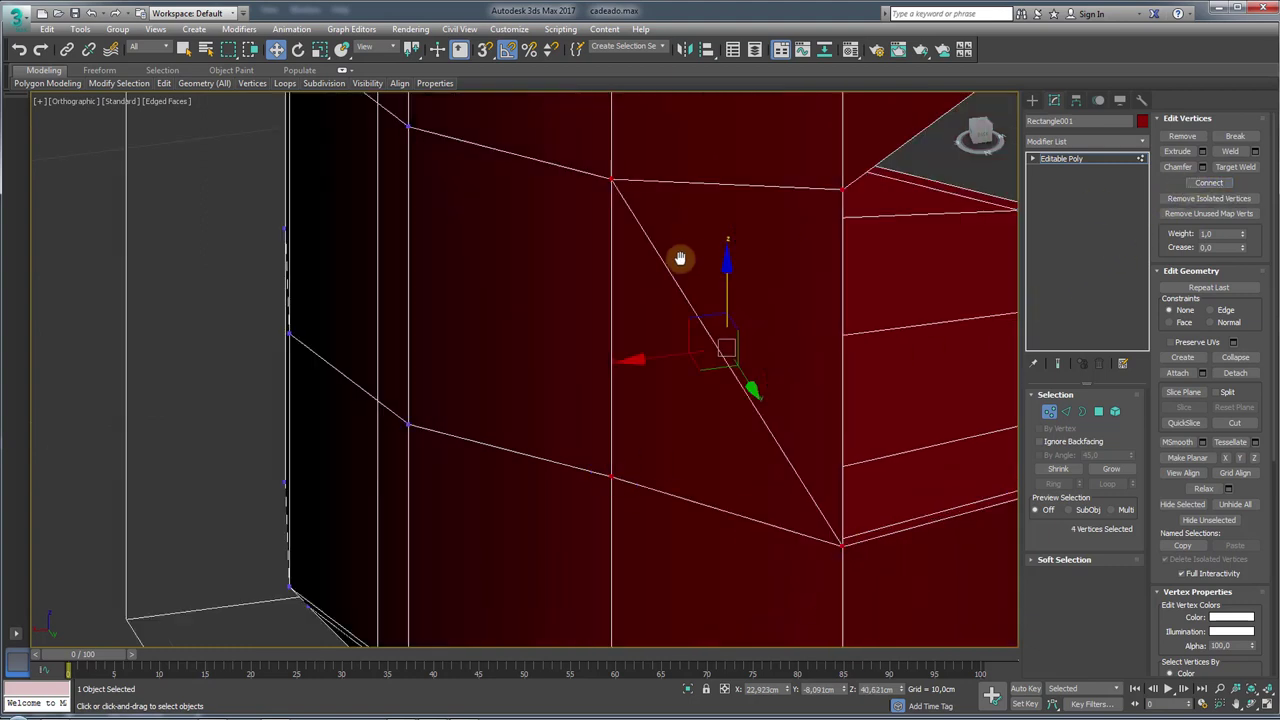
scroll(612, 380, down, 4)
- Remove a stray edge and three unwanted edge loops from the shackle legs
key(2)
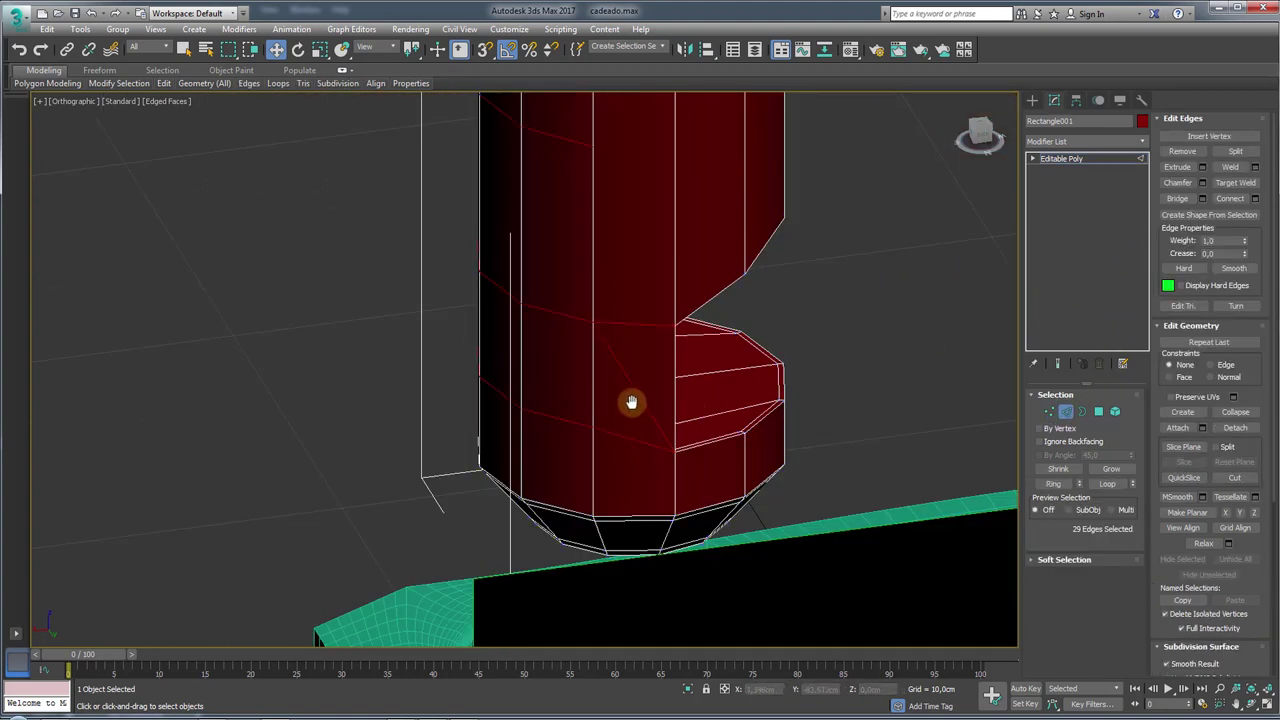
click(634, 404)
click(1168, 151)
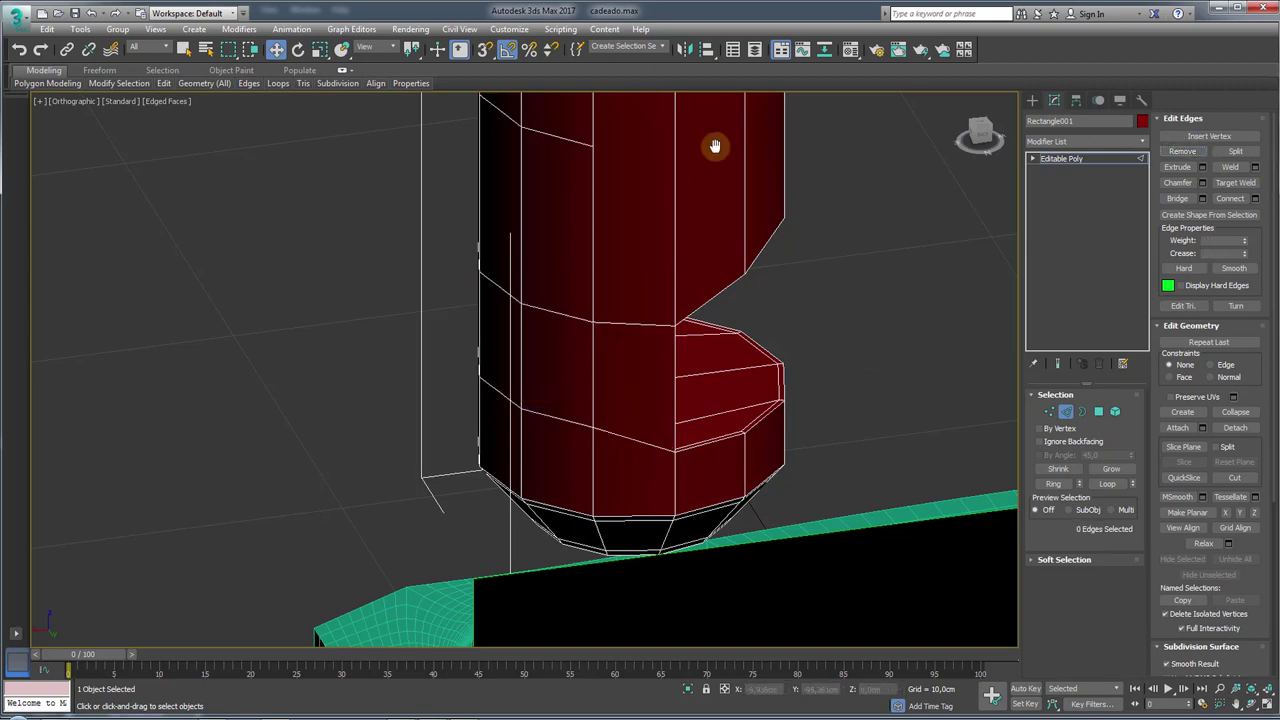
double_click(565, 140)
alt+middle_drag(506, 171, 535, 268)
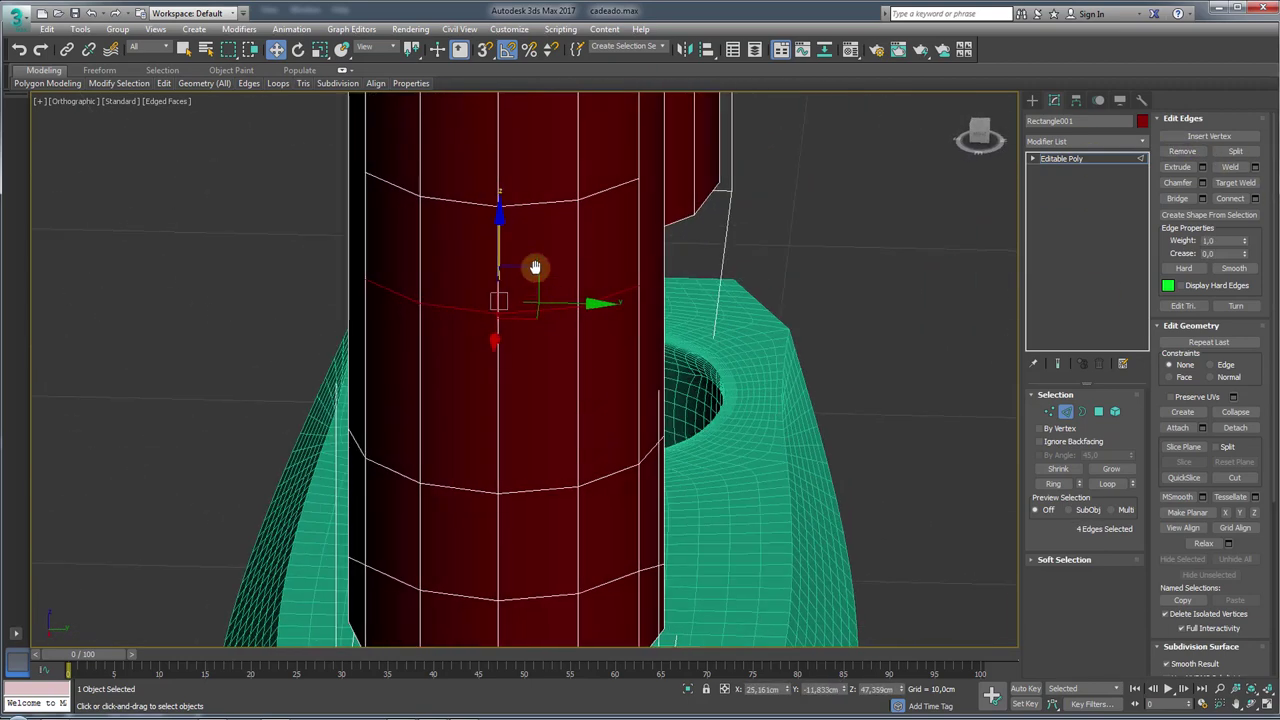
ctrl+double_click(537, 206)
alt+middle_drag(537, 206, 625, 393)
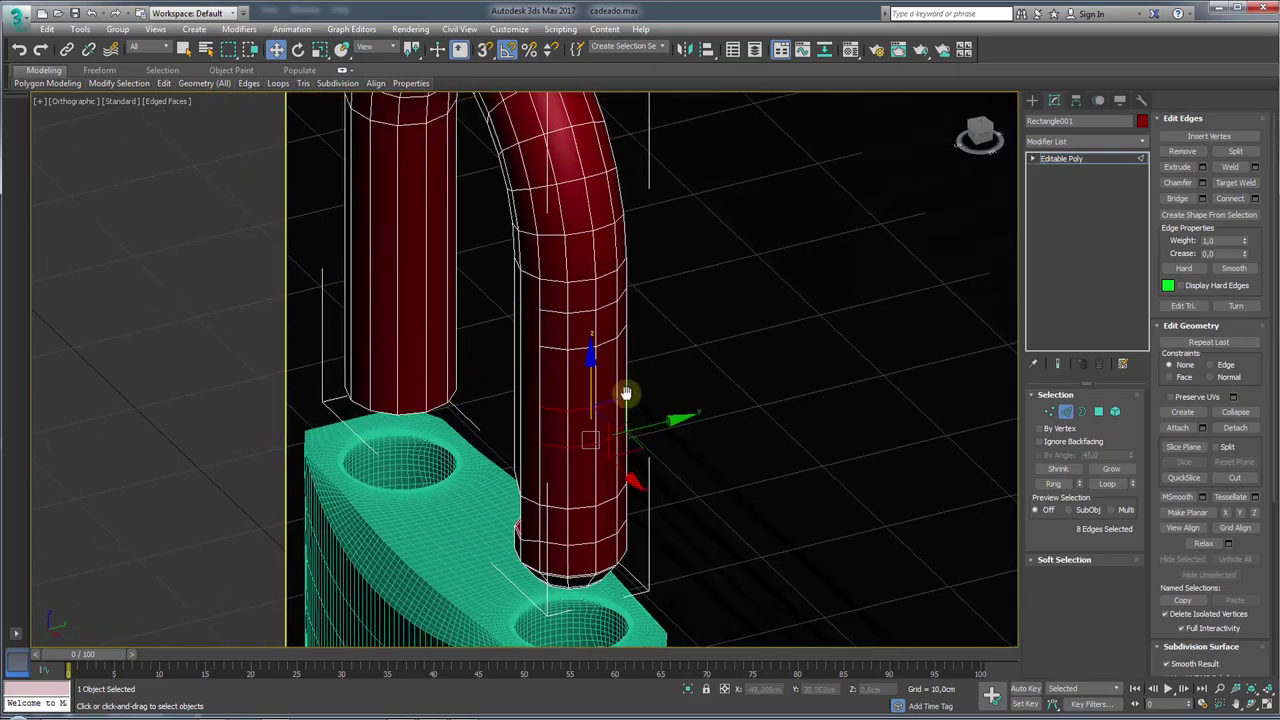
ctrl+double_click(584, 345)
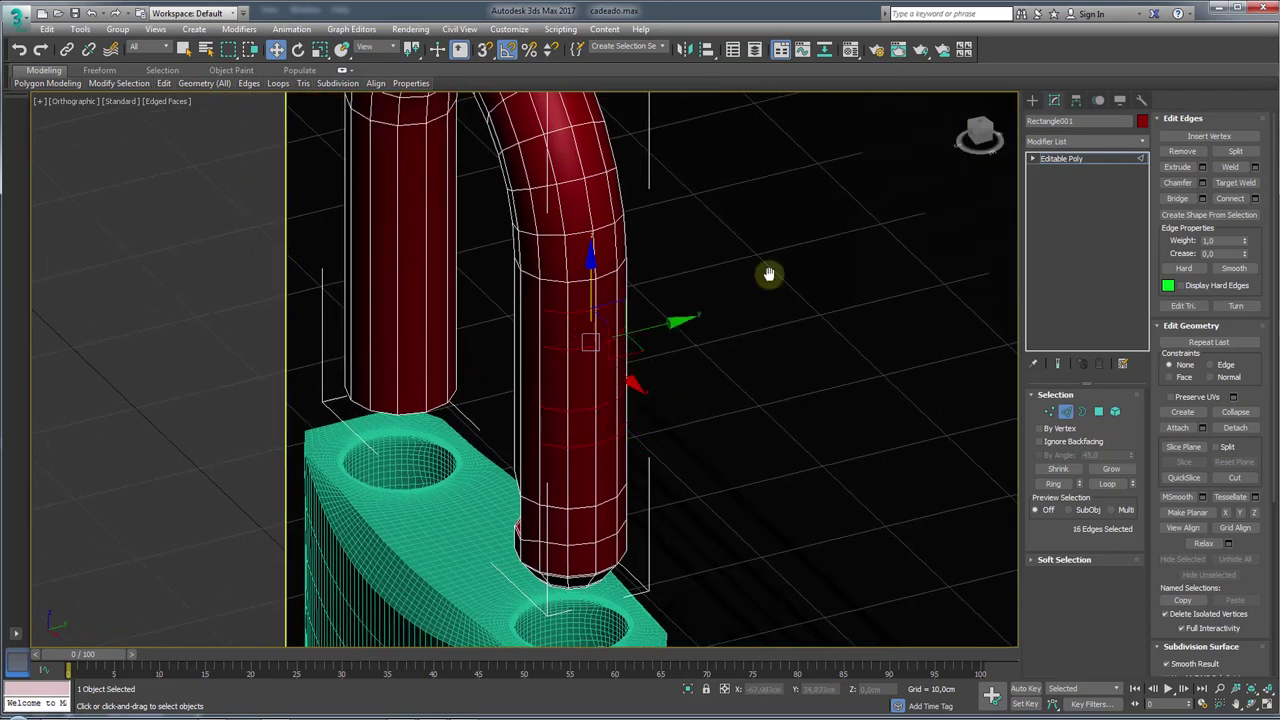
click(1182, 151)
- Select an edge ring around the notched leg and connect it with new edges
mouse_move(566, 394)
middle_down()
mouse_move(580, 434)
mouse_move(619, 451)
mouse_move(773, 422)
middle_up()
scroll(619, 451, up, 2)
scroll(657, 400, up, 3)
scroll(603, 474, up, 2)
scroll(674, 406, up, 2)
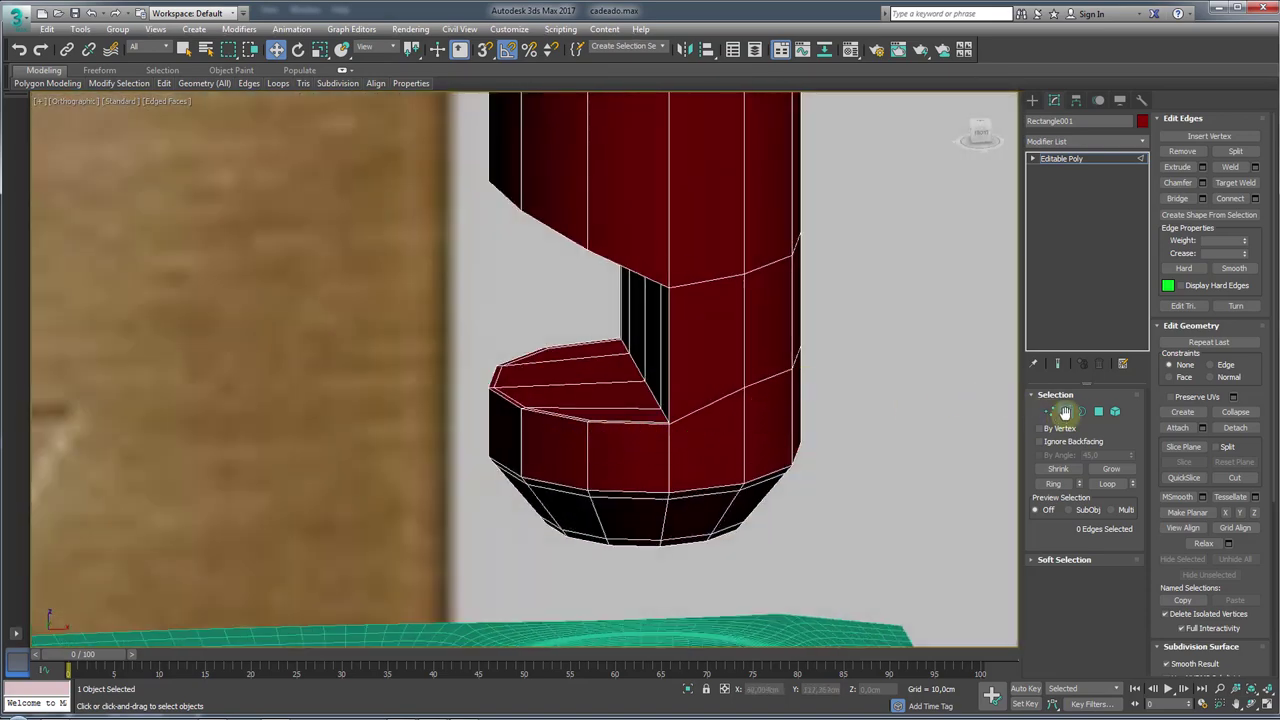
click(790, 298)
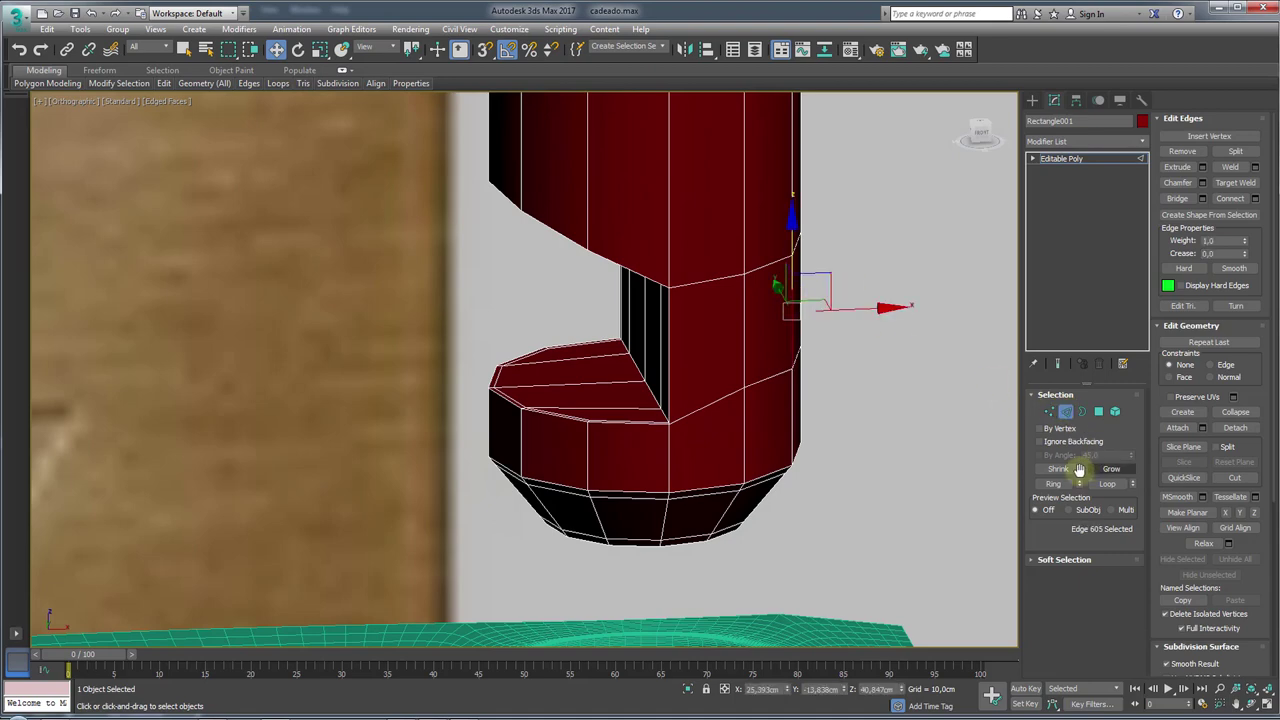
click(1053, 483)
alt+middle_drag(957, 463, 1104, 253)
click(1256, 198)
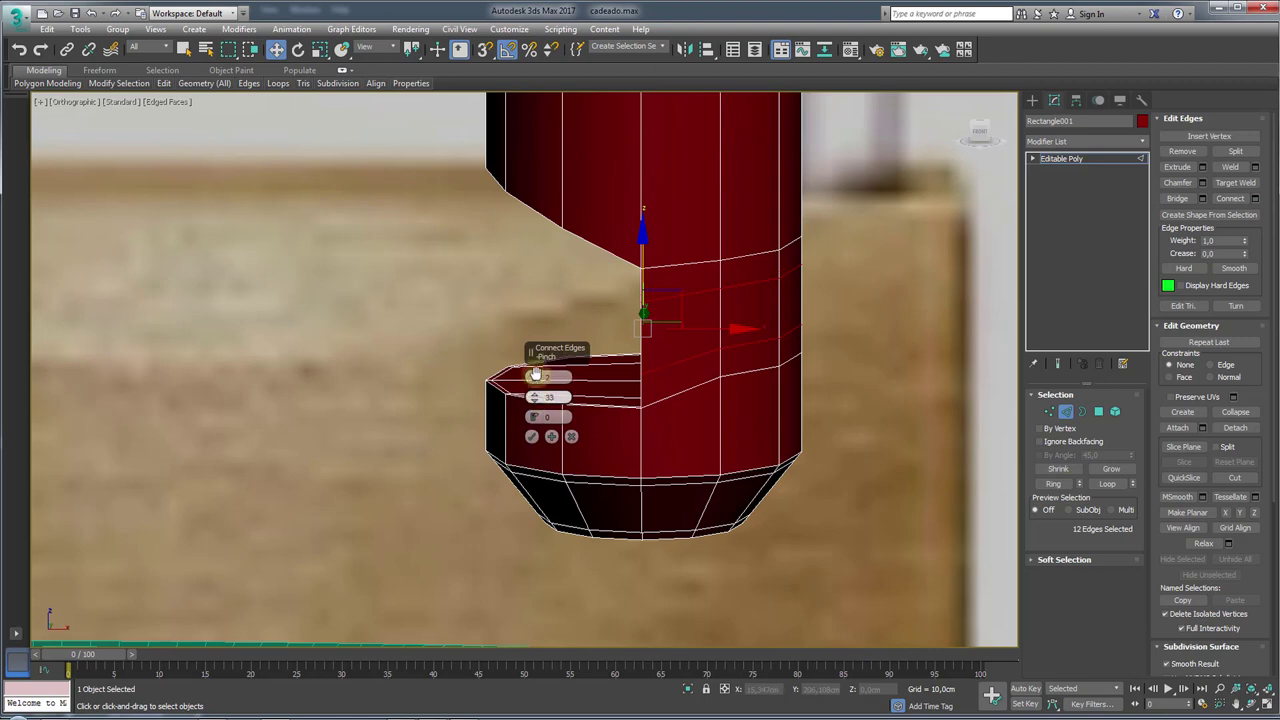
alt+middle_drag(563, 300, 645, 409)
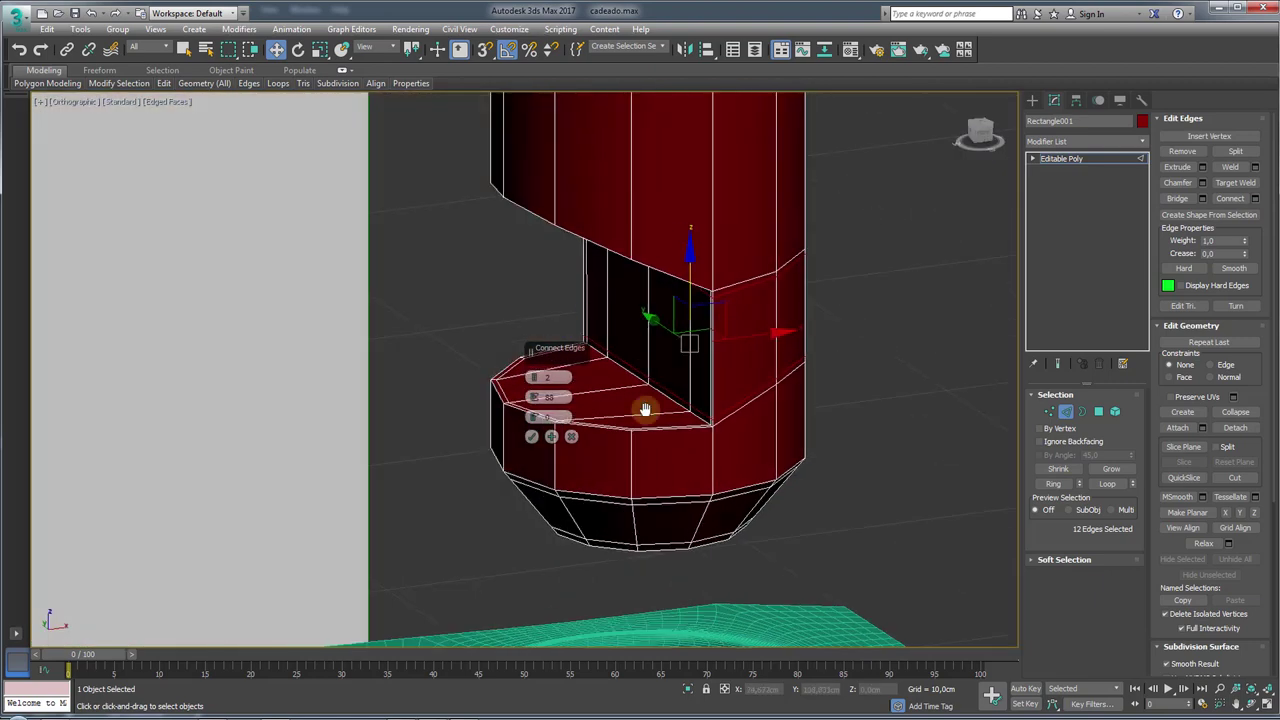
click(531, 436)
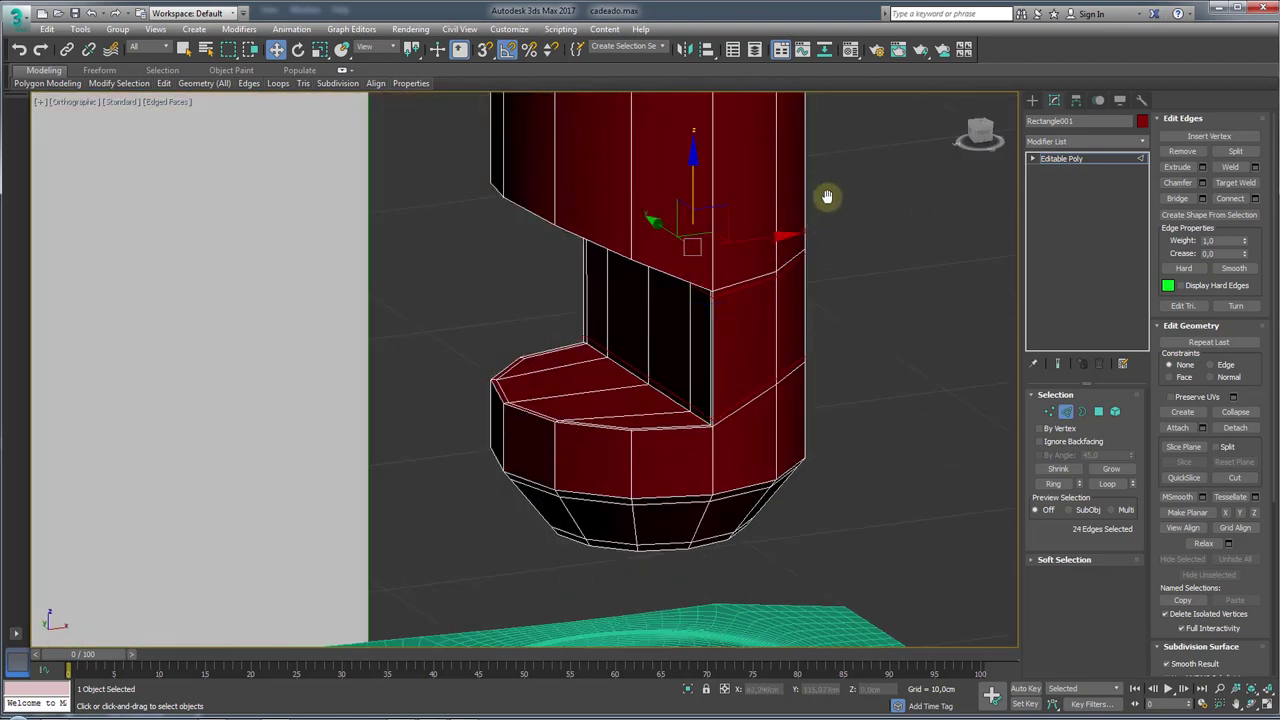
- Add a single-segment support loop across the leg ring, plus another slid close to the notch edge
mouse_move(800, 194)
alt+middle_down()
mouse_move(899, 370)
mouse_move(1268, 203)
alt+middle_up()
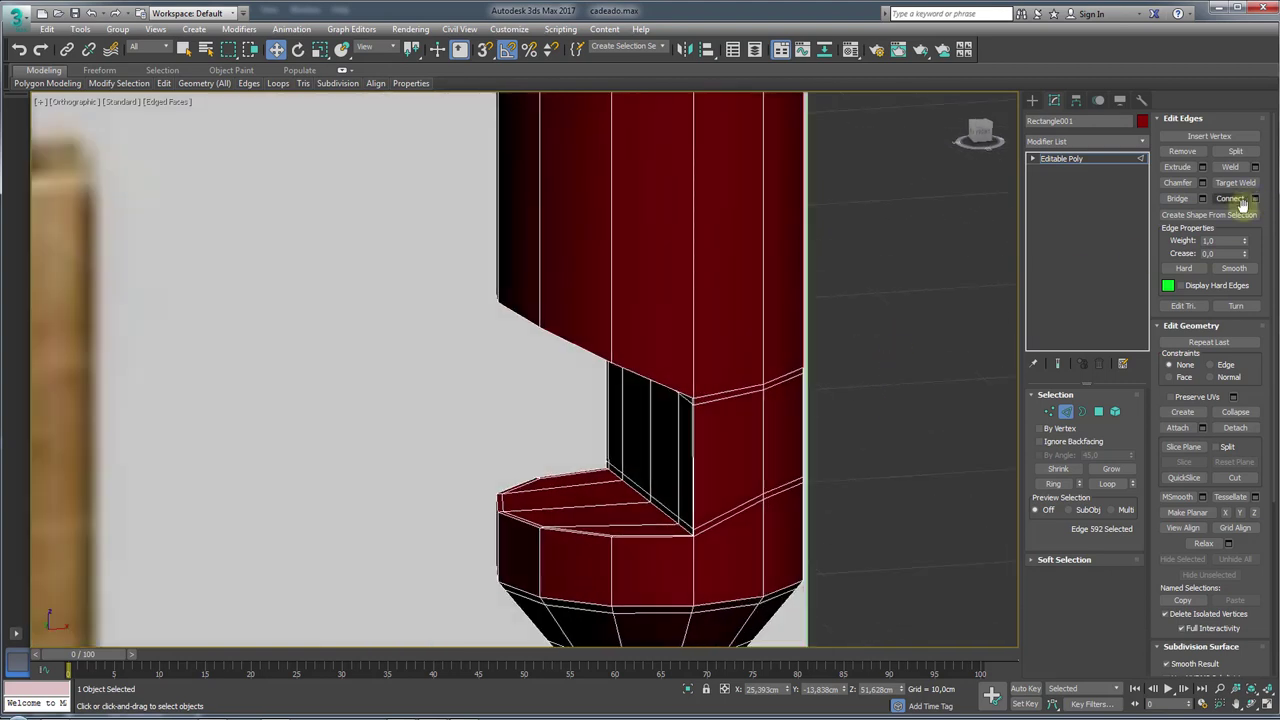
click(1053, 483)
click(1255, 198)
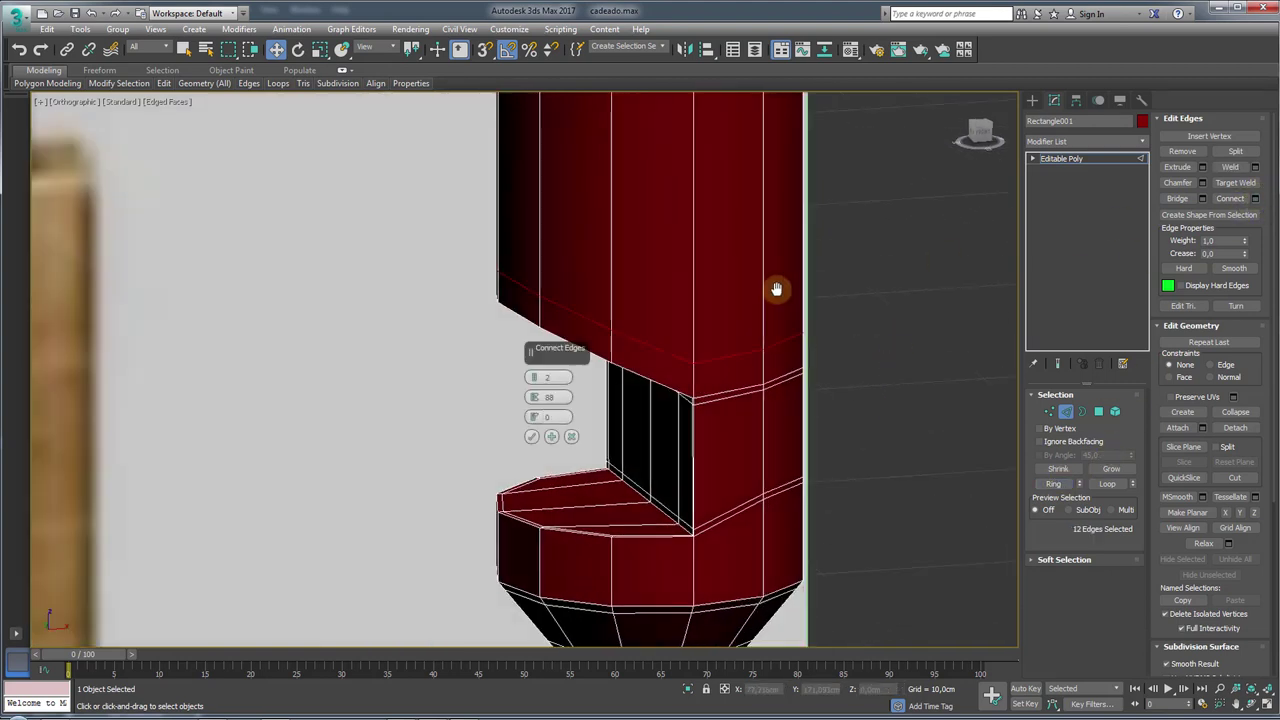
scroll(777, 286, down, 2)
middle_drag(777, 286, 721, 357)
drag(531, 377, 532, 395)
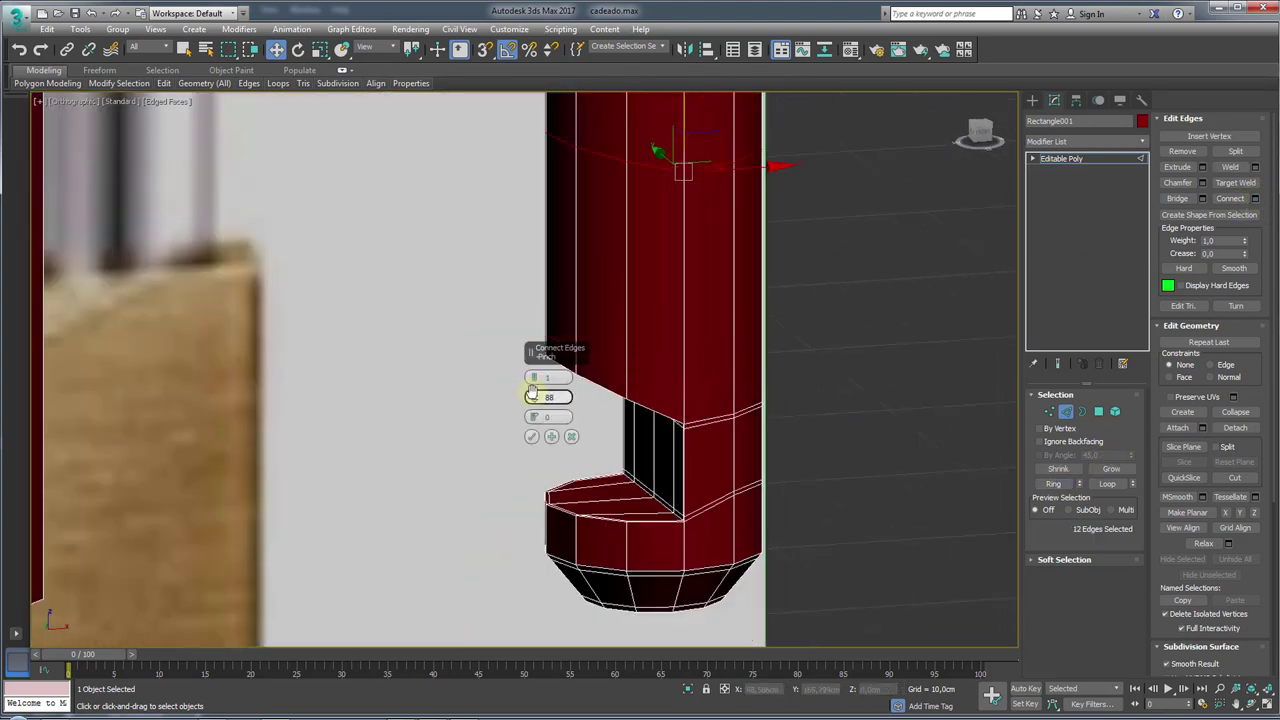
click(531, 436)
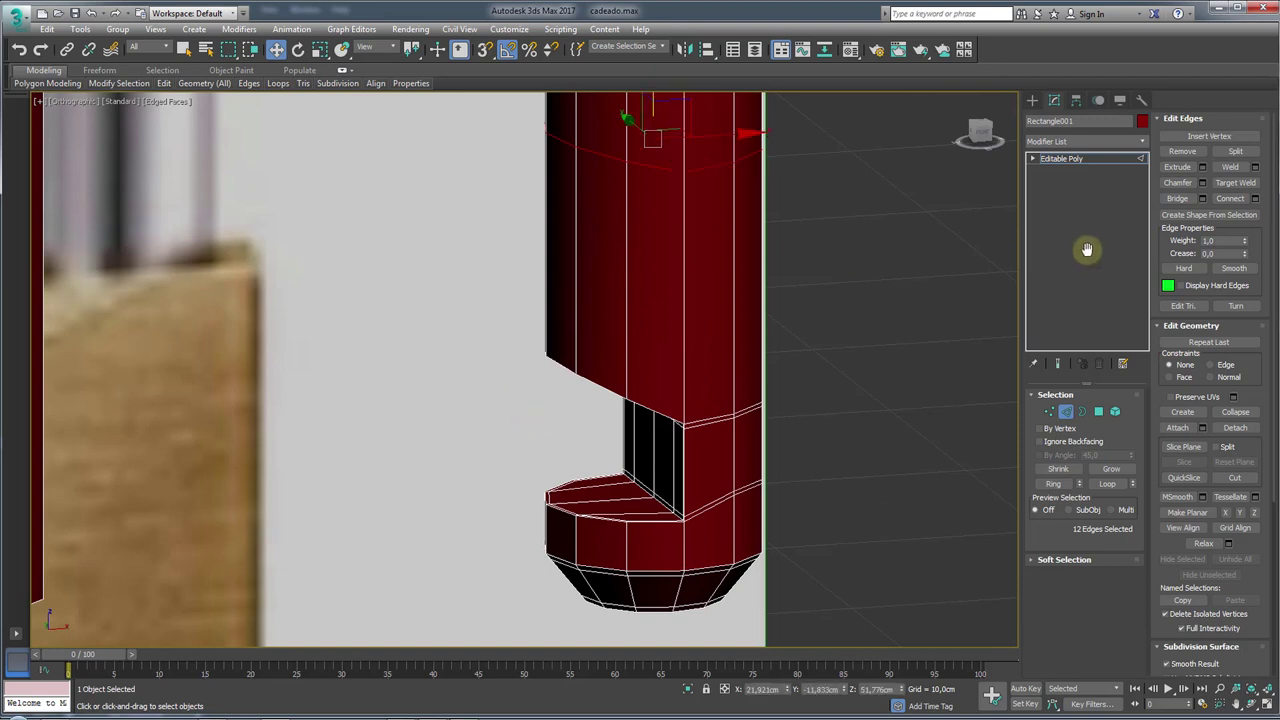
click(1256, 199)
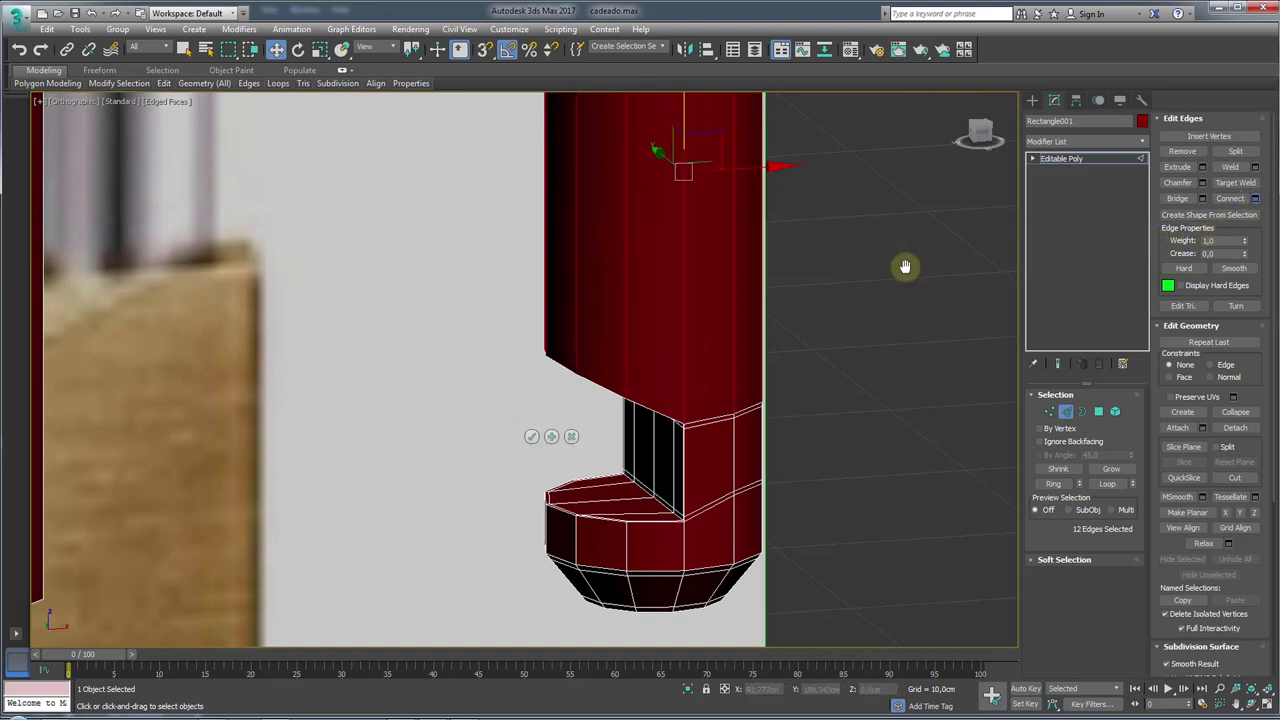
drag(546, 416, 556, 148)
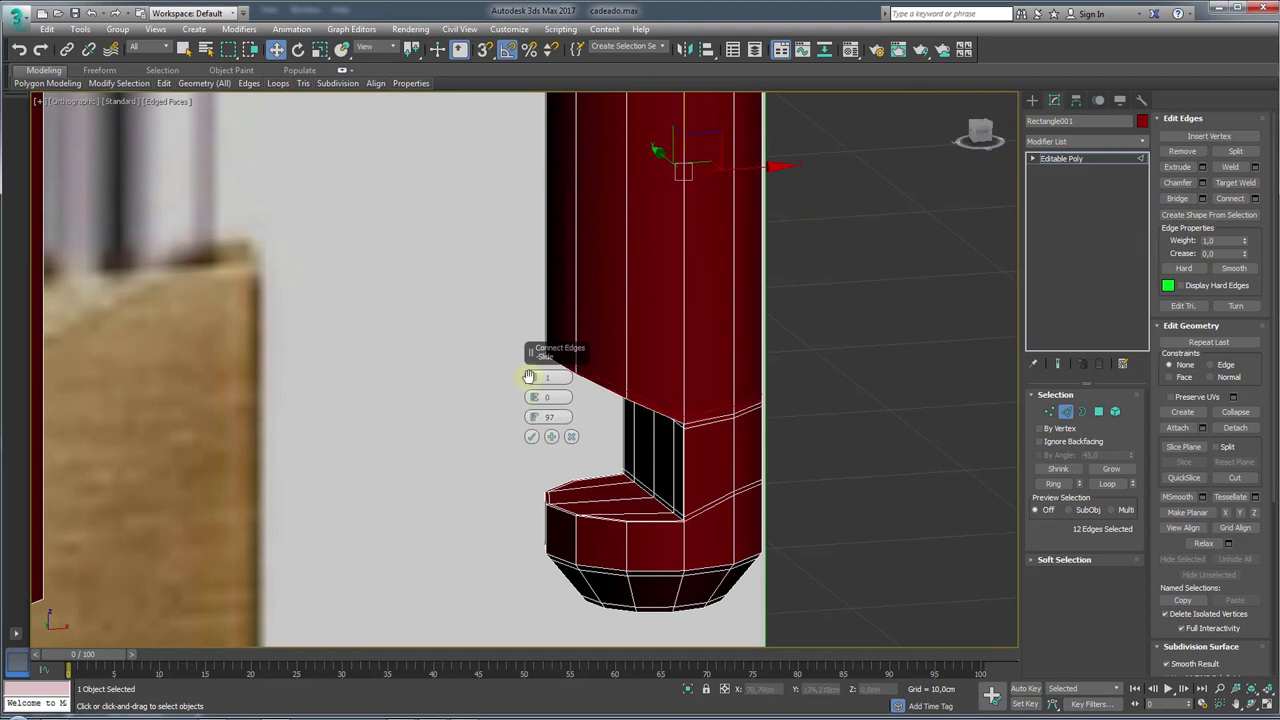
click(531, 436)
- Add a support loop on the ring below the notch, sliding it to 92 near the notch bottom
scroll(725, 453, up, 3)
click(733, 456)
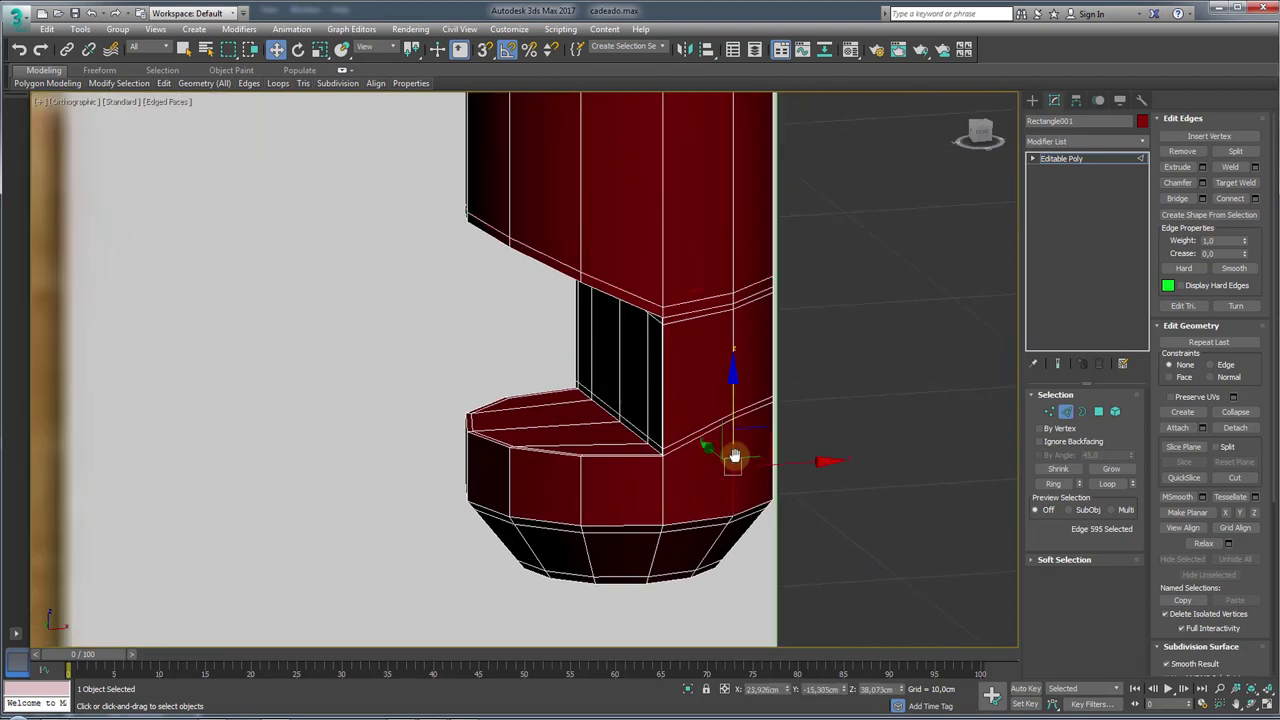
click(1050, 483)
click(1202, 198)
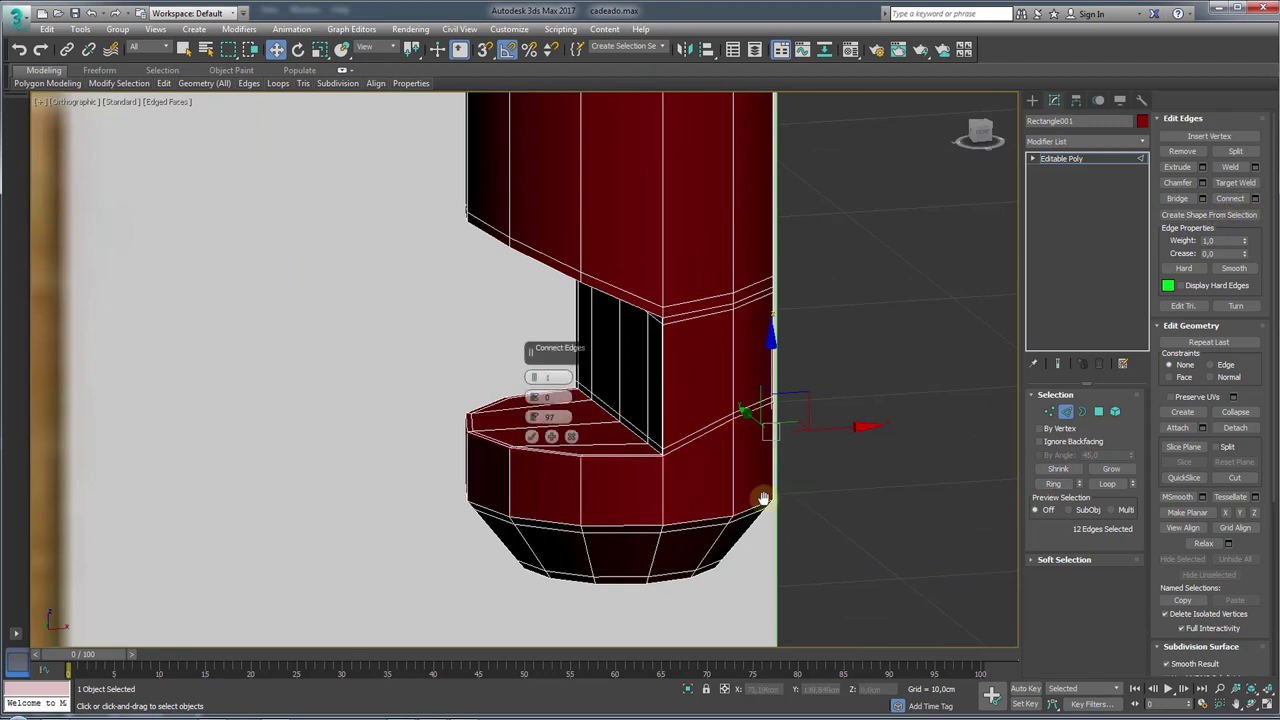
drag(536, 416, 531, 437)
click(531, 436)
- Maximize the viewport, check the left leg's open border, and return to object level
key(alt+w)
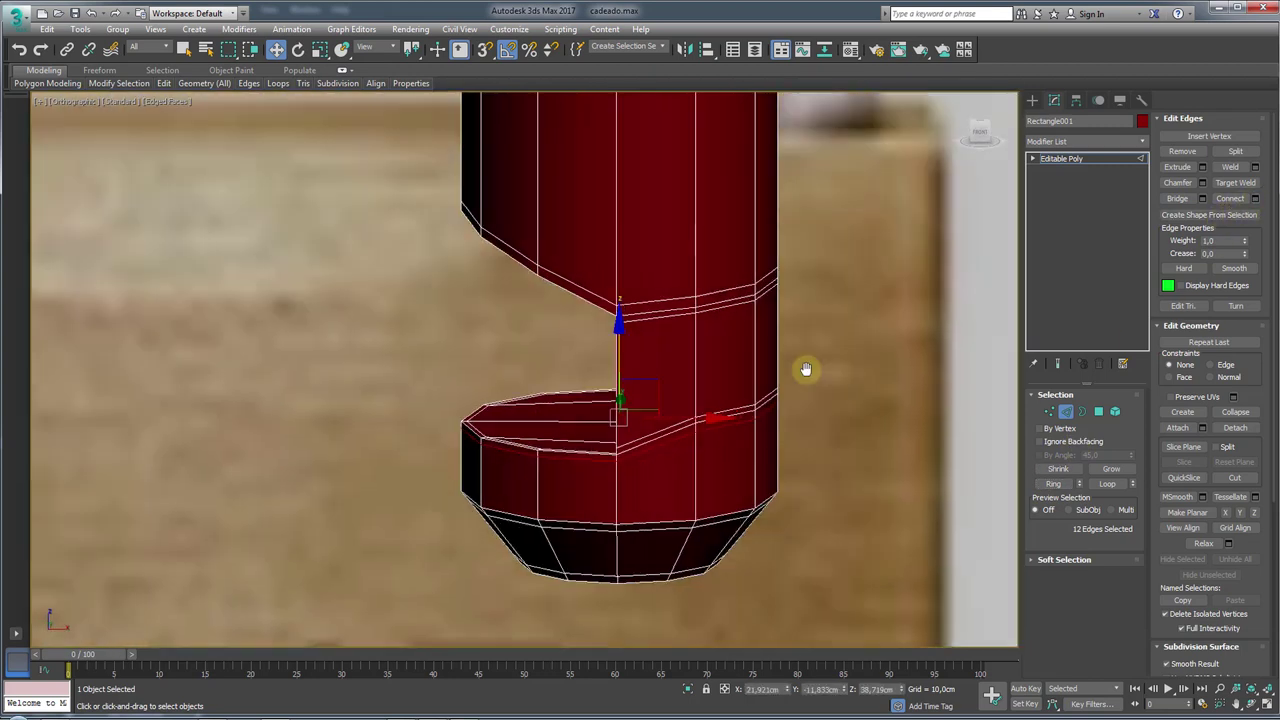
click(1085, 158)
scroll(666, 286, down, 3)
alt+middle_drag(666, 286, 760, 380)
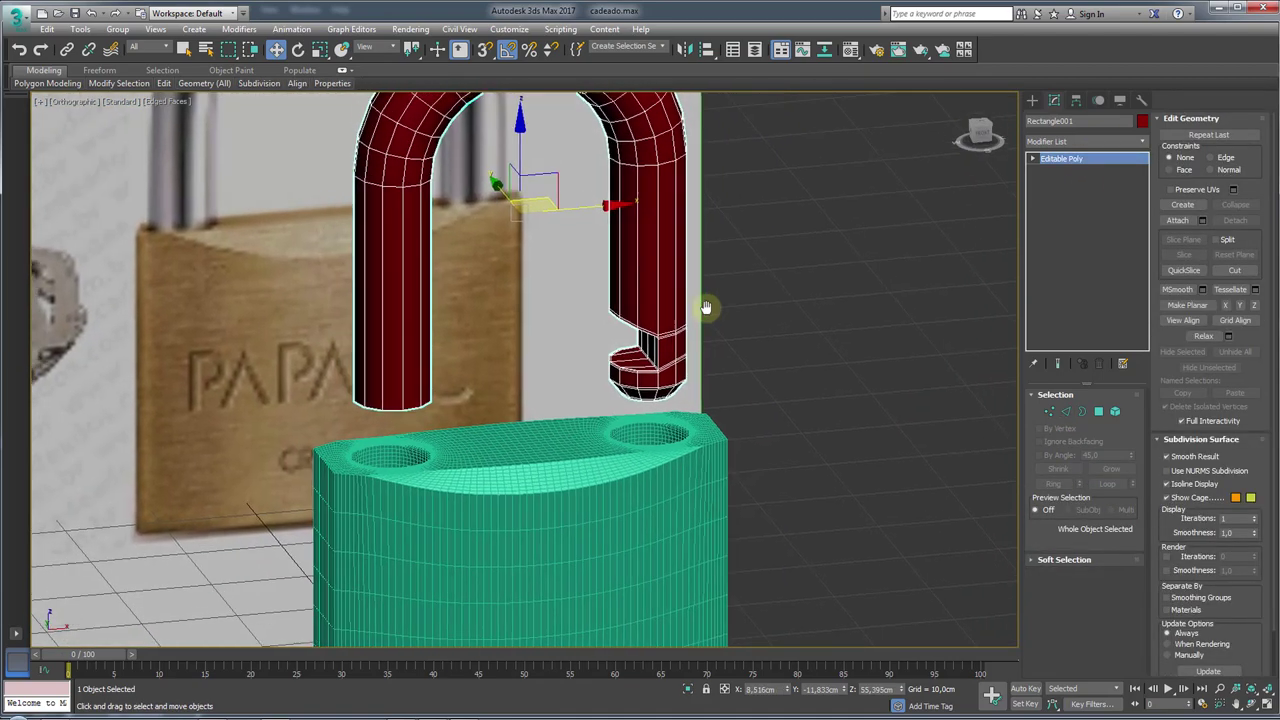
click(1082, 411)
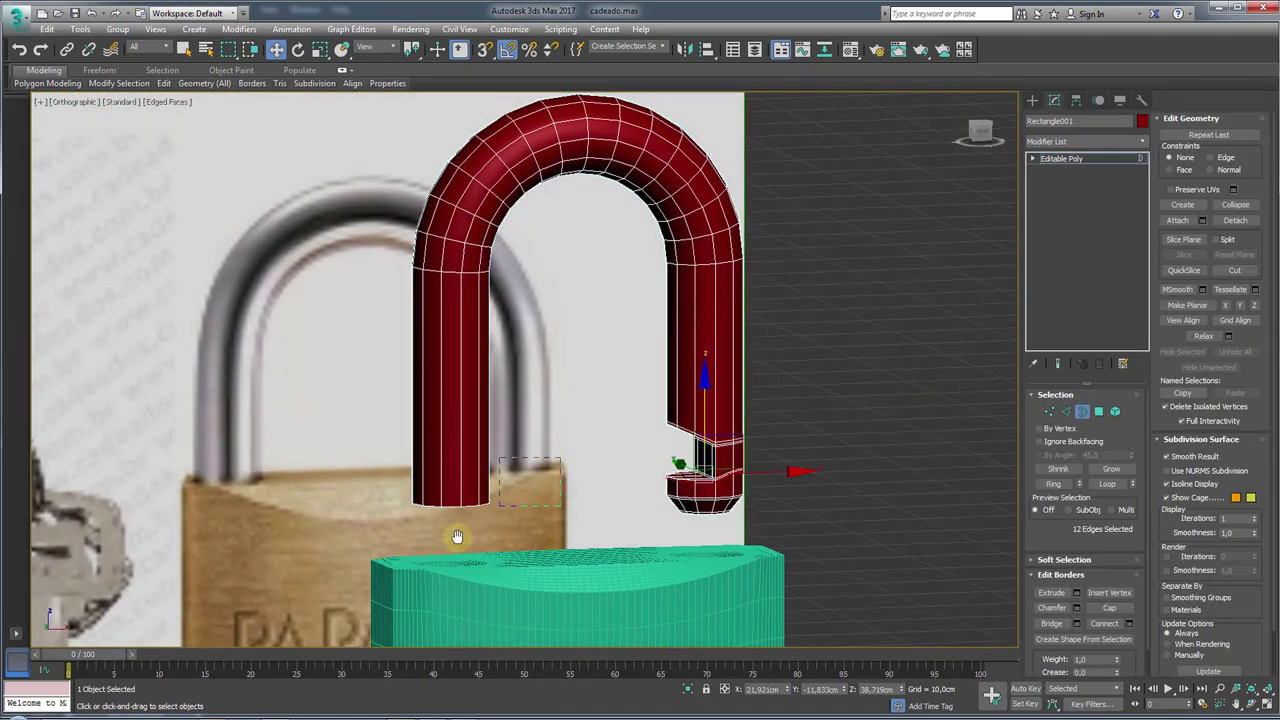
click(452, 503)
alt+middle_drag(452, 503, 451, 478)
alt+middle_drag(540, 423, 516, 504)
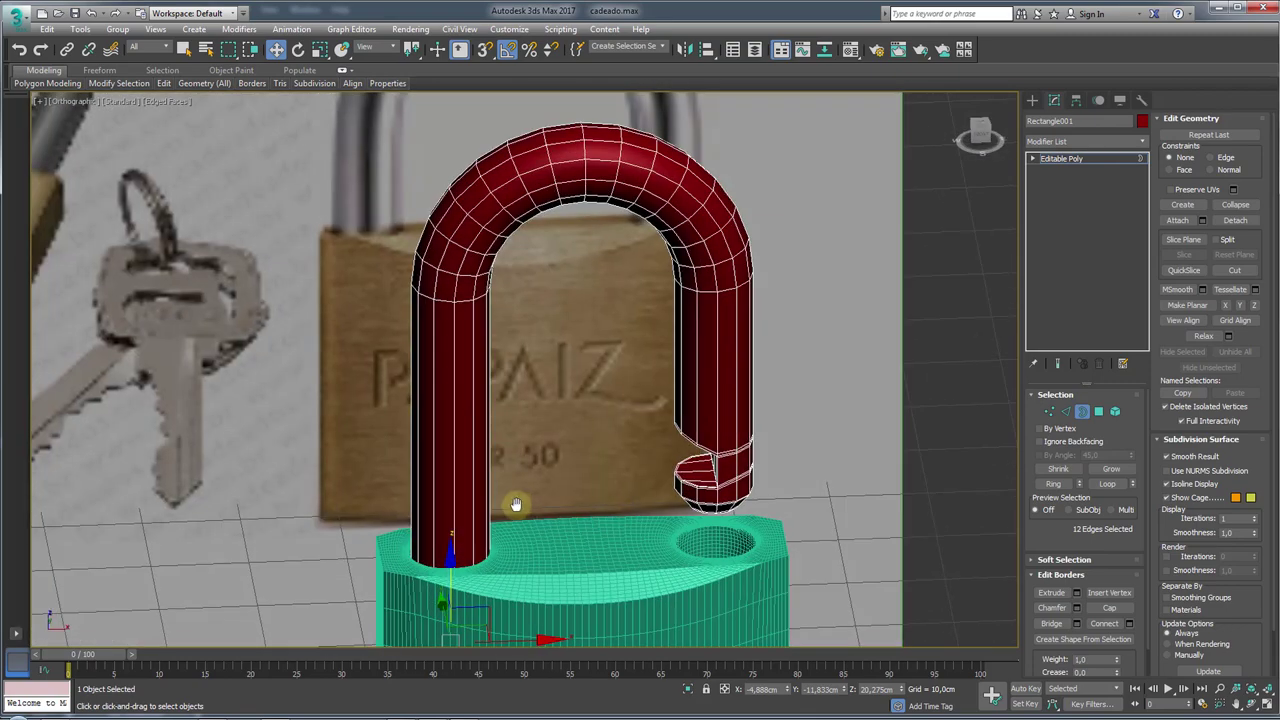
click(1065, 159)
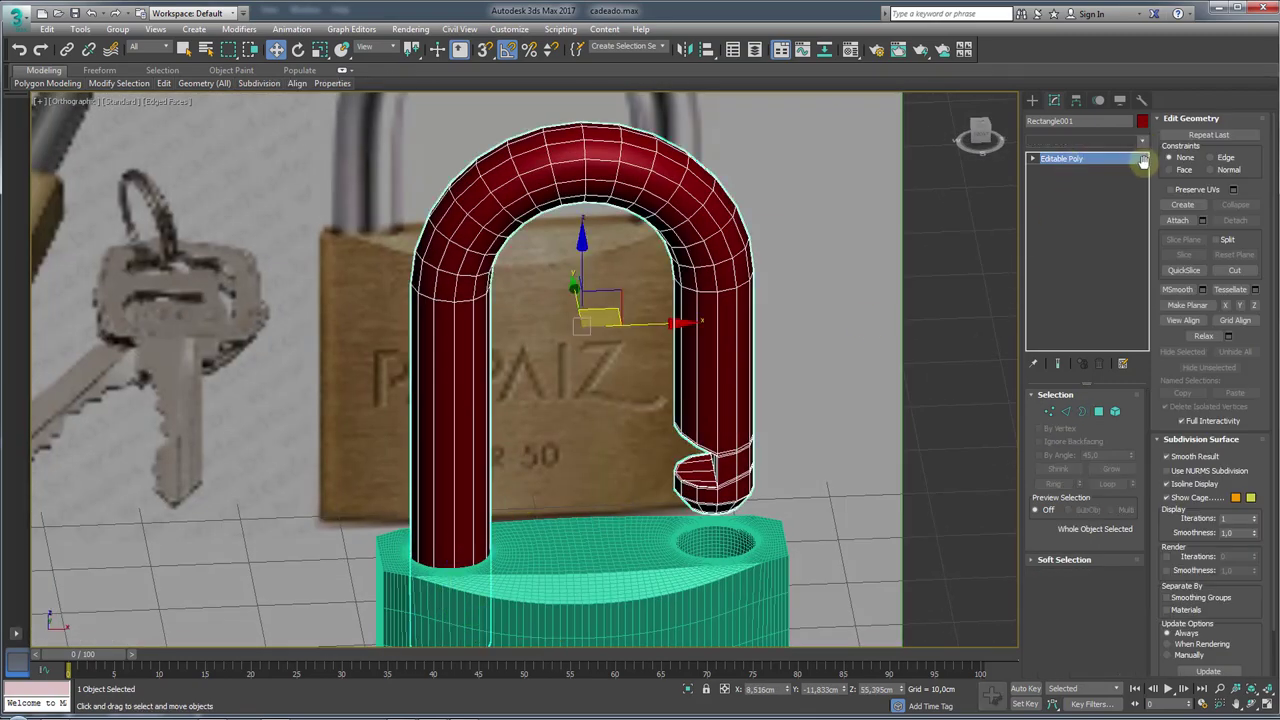
- Apply TurboSmooth with 2 iterations and isoline display to the shackle, hiding edged faces
click(1140, 142)
scroll(1075, 450, down, 15)
click(1070, 491)
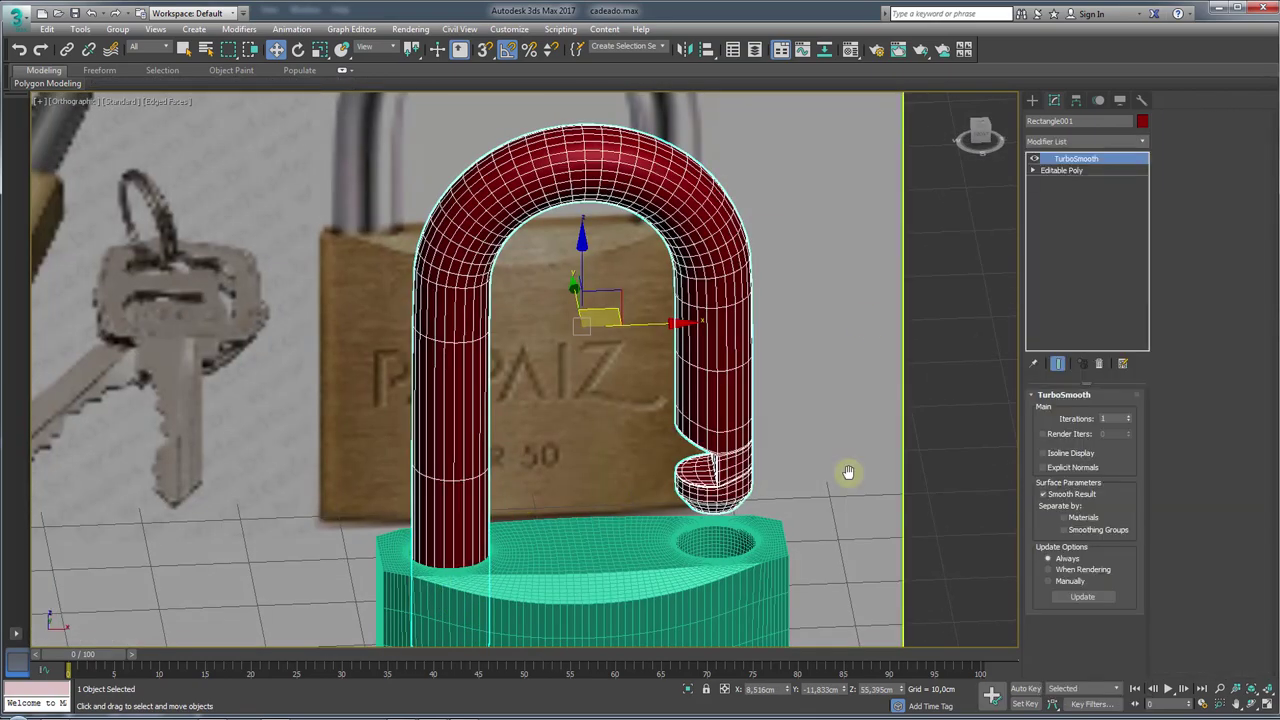
alt+middle_drag(742, 495, 790, 500)
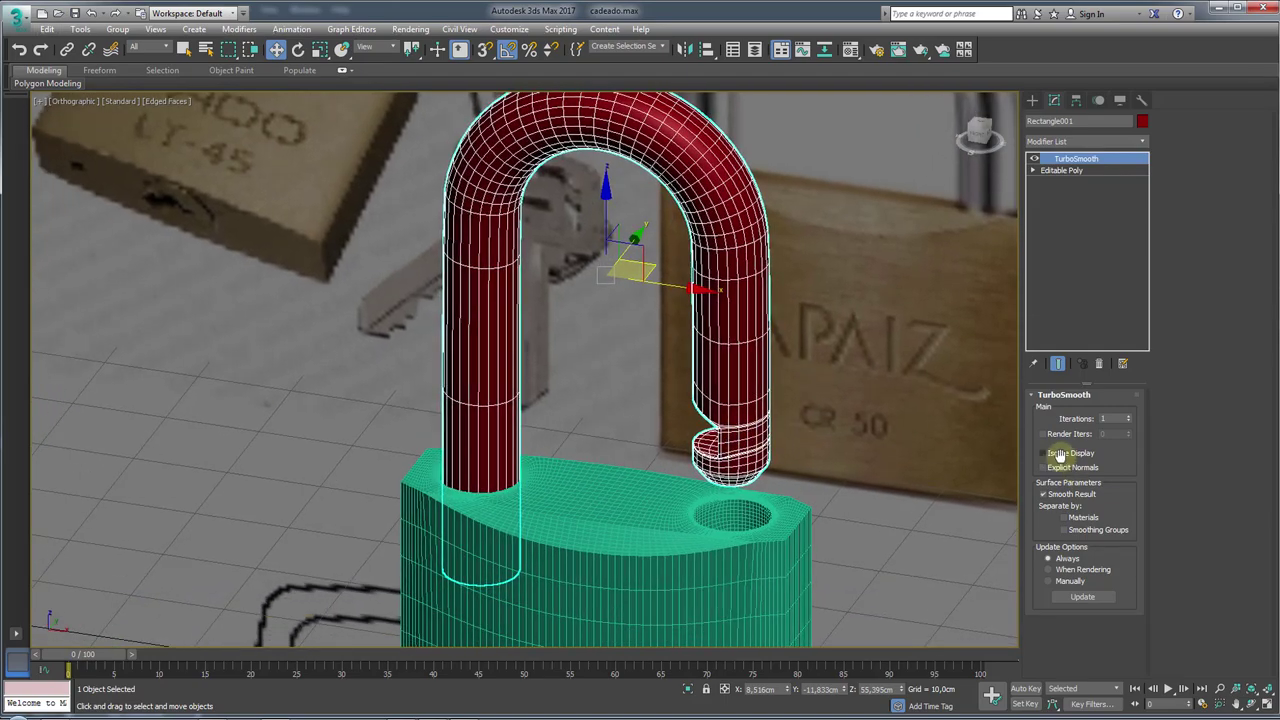
click(1058, 455)
click(1128, 414)
mouse_move(800, 423)
alt+middle_down()
mouse_move(777, 423)
mouse_move(809, 366)
mouse_move(694, 363)
mouse_move(646, 397)
mouse_move(754, 431)
mouse_move(843, 366)
mouse_move(823, 323)
mouse_move(686, 309)
mouse_move(661, 443)
alt+middle_up()
key(F4)
- Rotate the smoothed shackle back and forth around its vertical axis to test it
key(e)
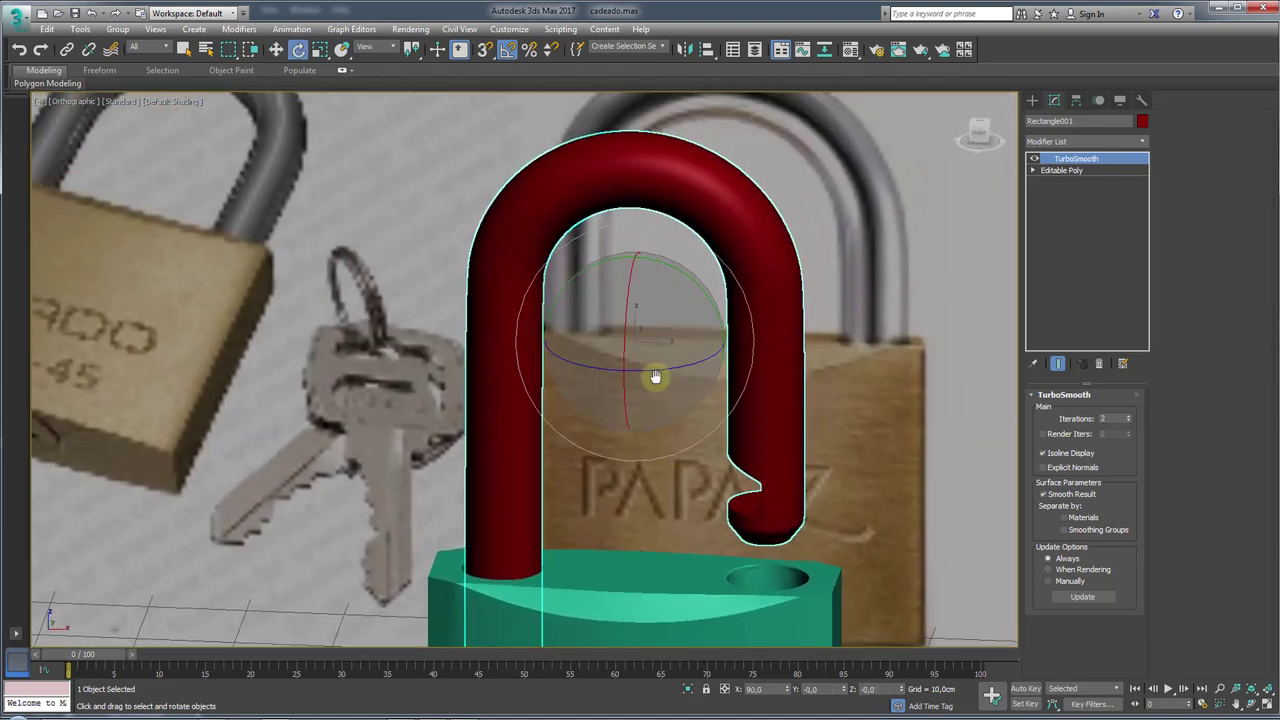
drag(654, 371, 661, 371)
mouse_move(608, 383)
mouse_down()
mouse_move(674, 394)
mouse_move(606, 414)
mouse_move(530, 408)
mouse_move(723, 420)
mouse_move(663, 428)
mouse_move(521, 522)
mouse_up()
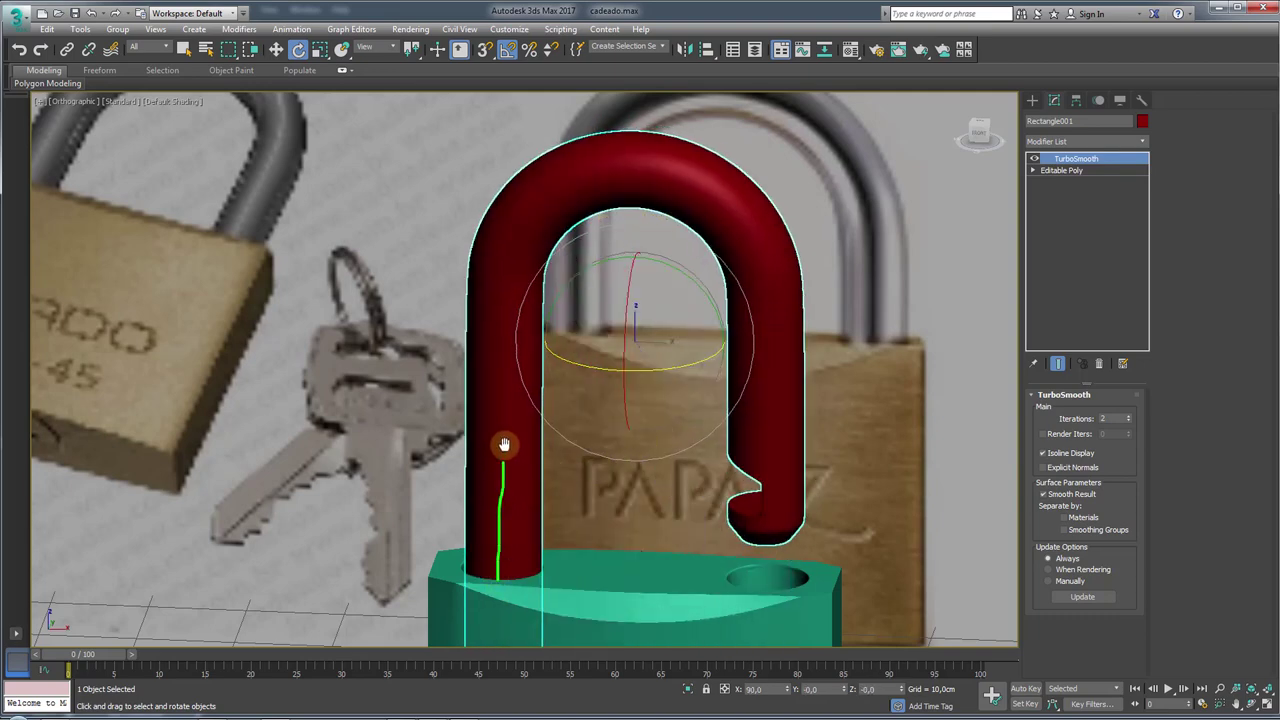
scroll(600, 346, down, 2)
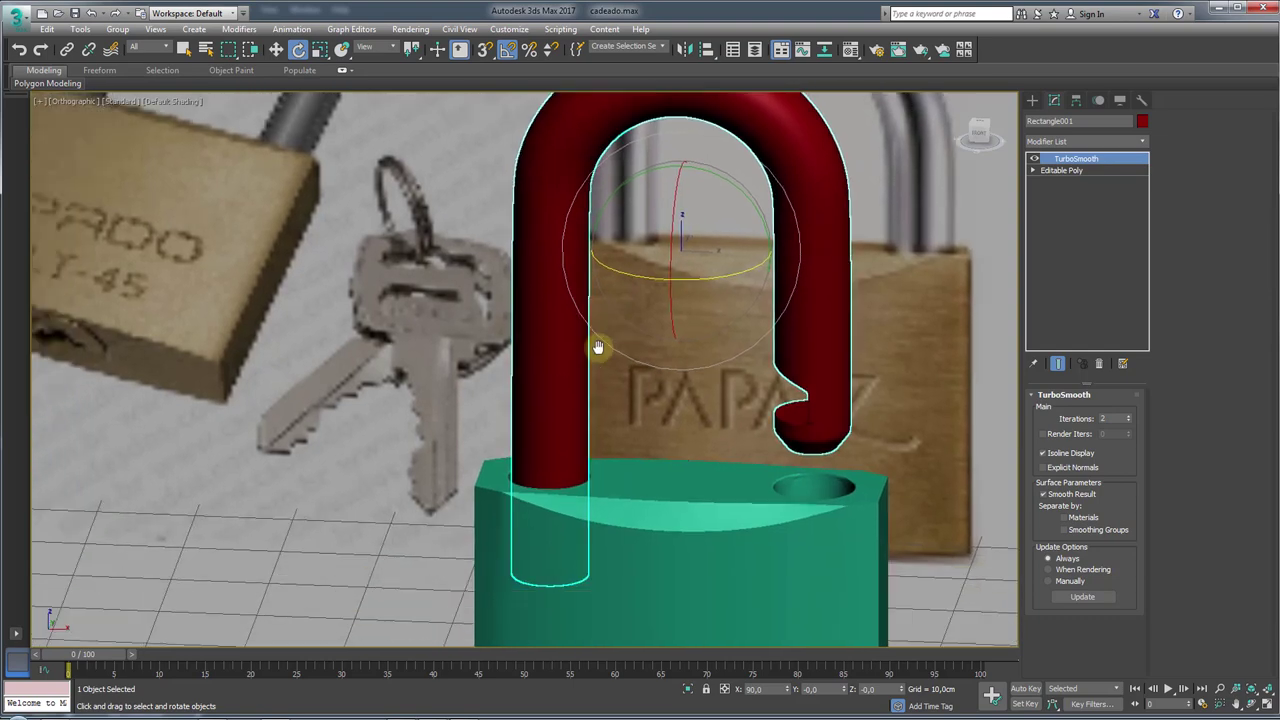
scroll(600, 346, down, 2)
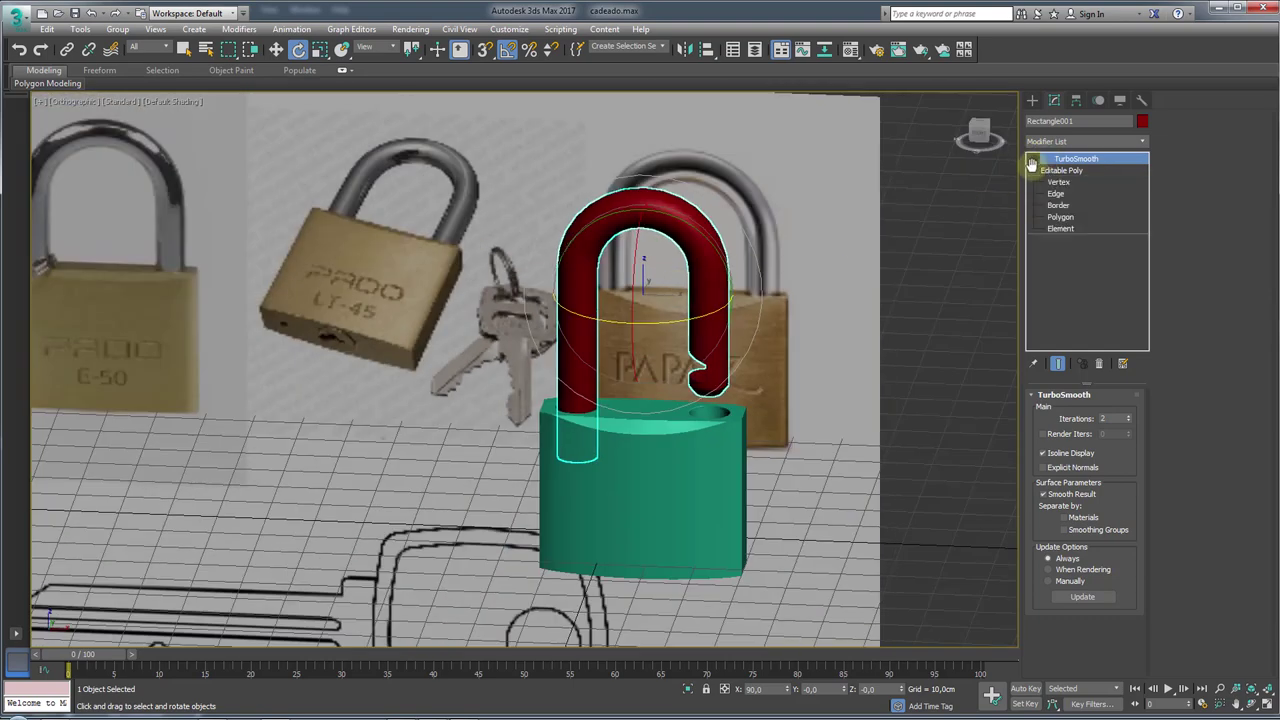
- Convert the shackle's open border to leg polygons and clone them as a separate object
click(1058, 205)
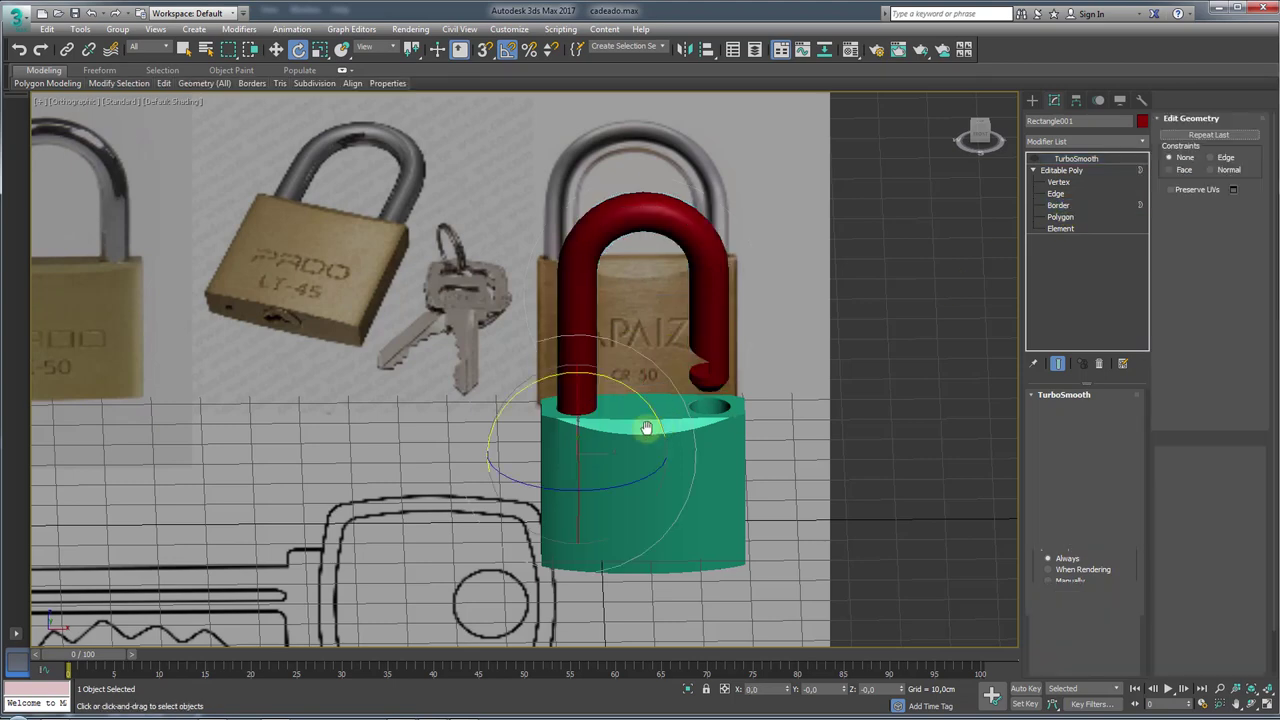
drag(498, 549, 500, 550)
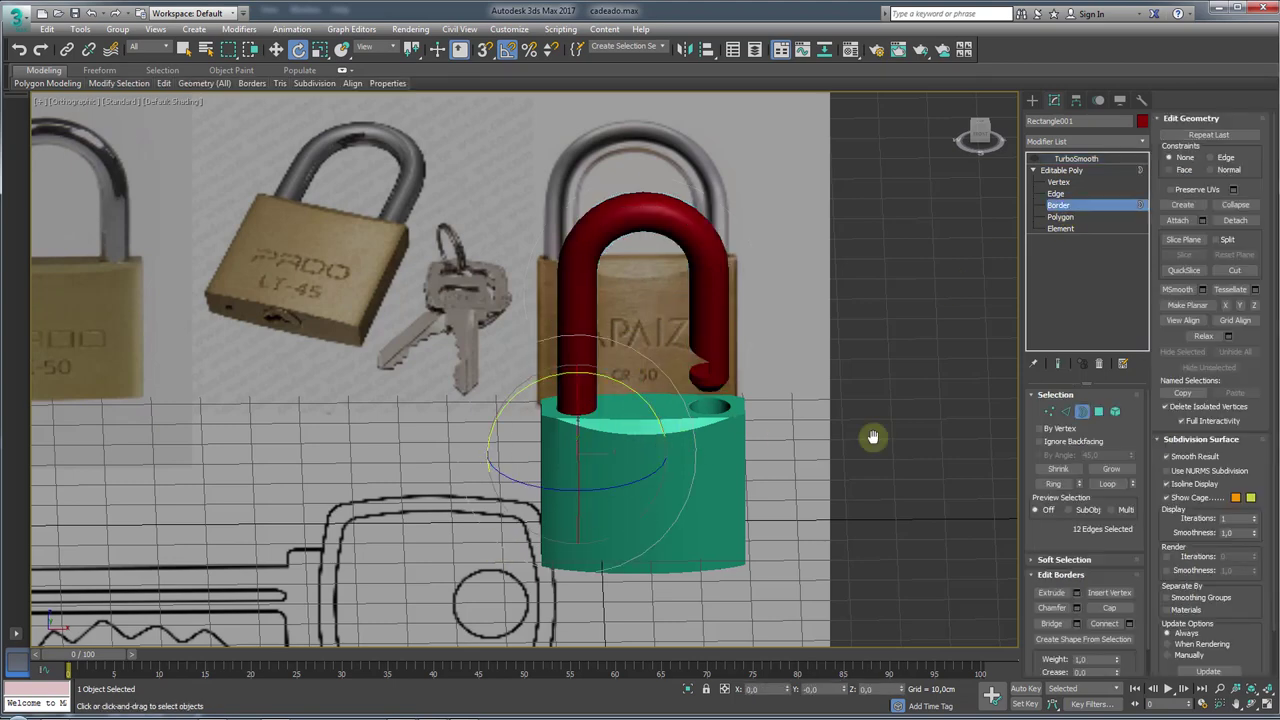
key(F4)
scroll(785, 440, up, 2)
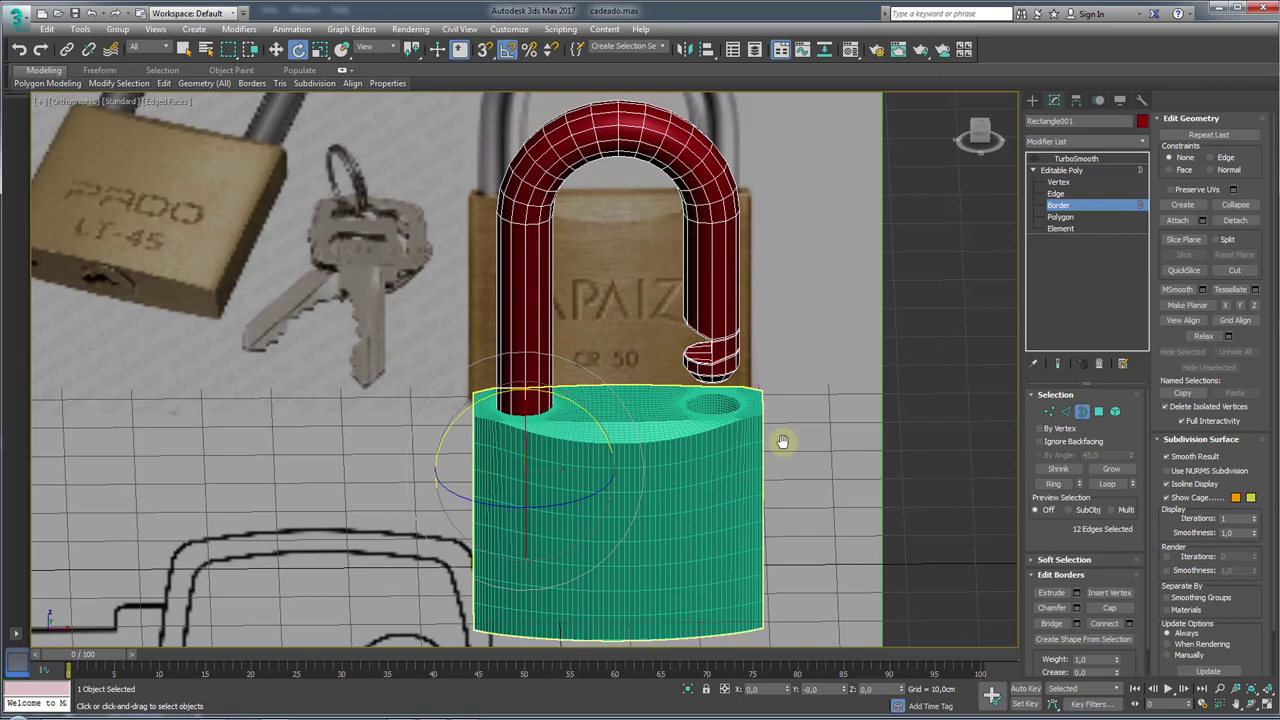
ctrl+click(1099, 411)
scroll(605, 373, down, 3)
scroll(590, 390, down, 2)
key(w)
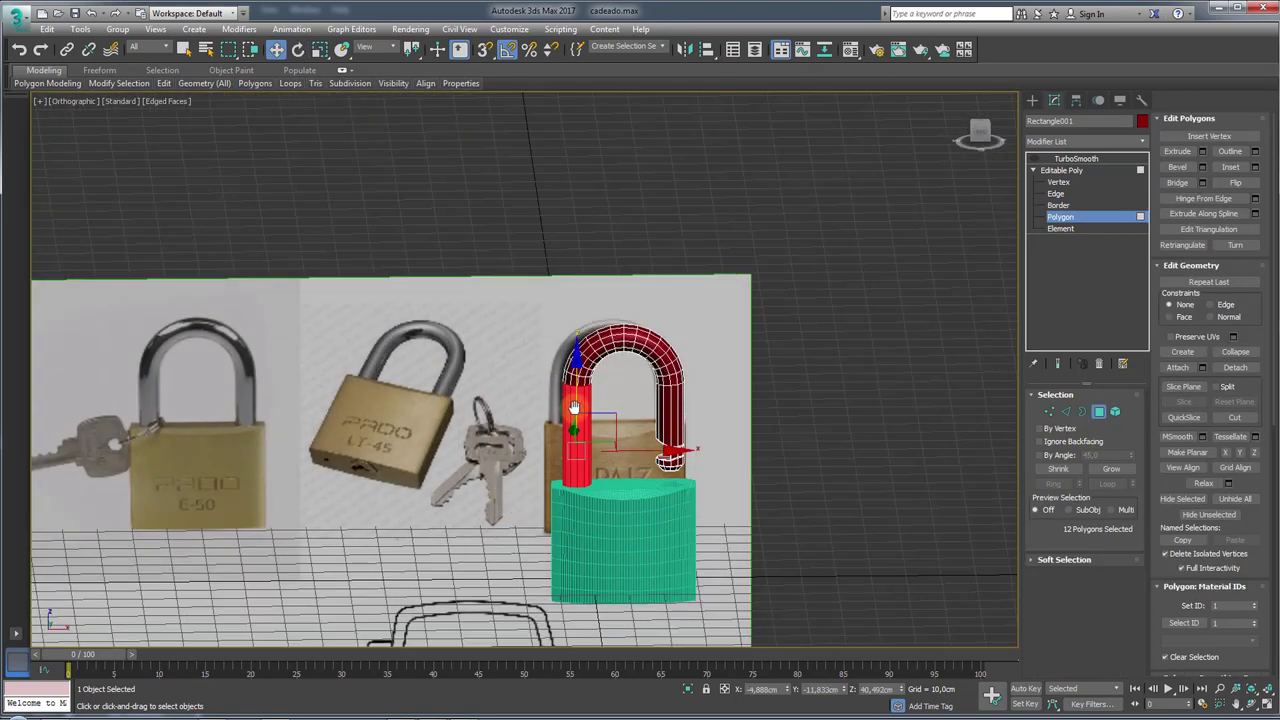
shift+drag(574, 311, 590, 215)
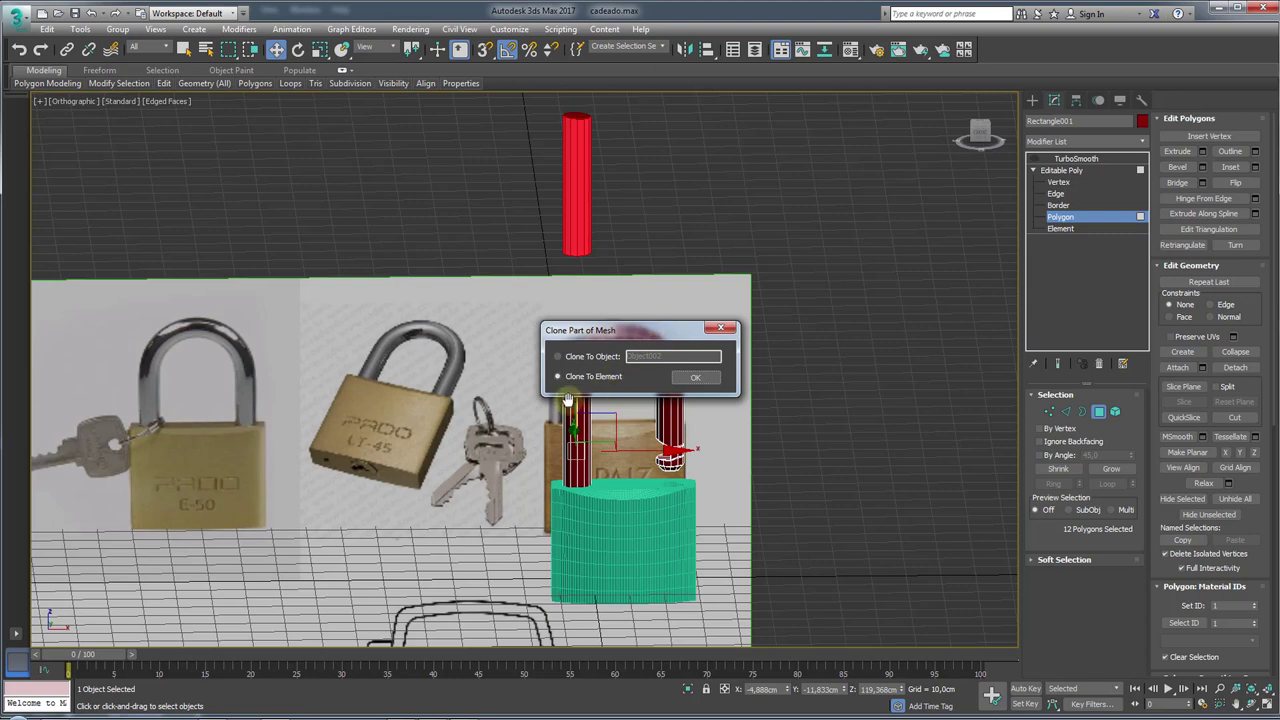
click(692, 378)
- Center the cloned leg piece's pivot to the object using Affect Pivot Only
click(1062, 170)
drag(655, 115, 494, 220)
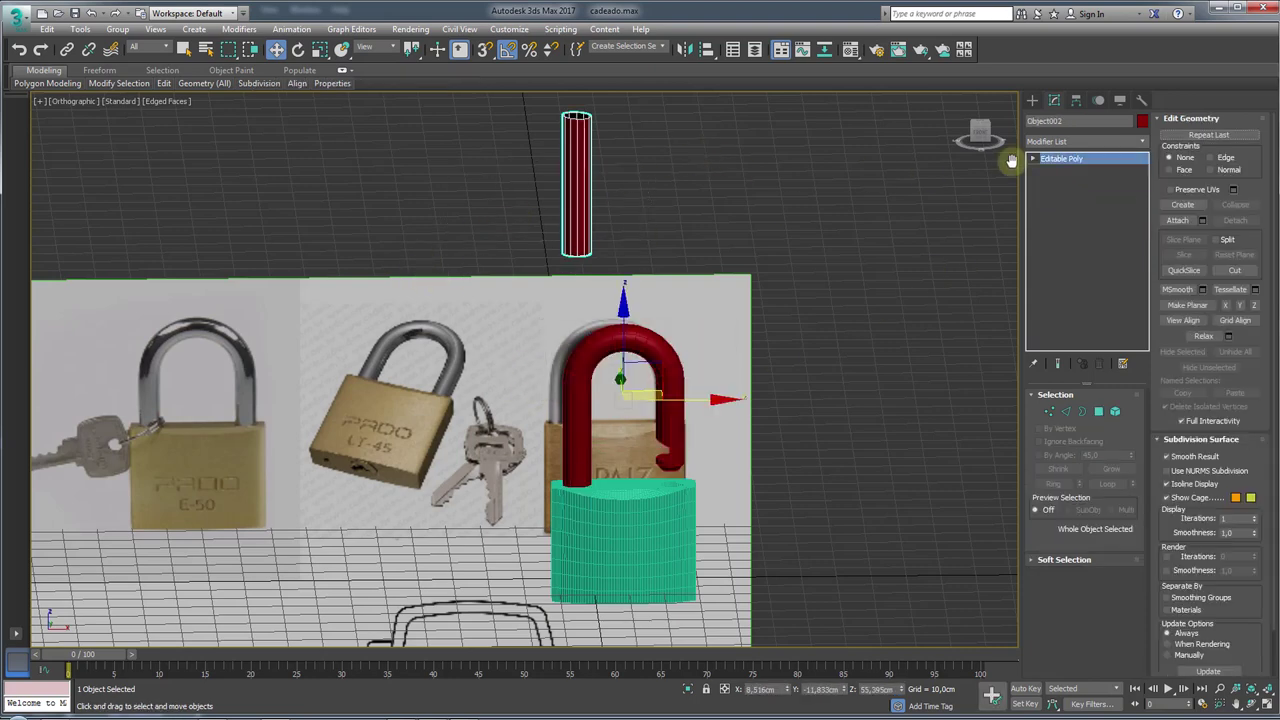
click(1080, 101)
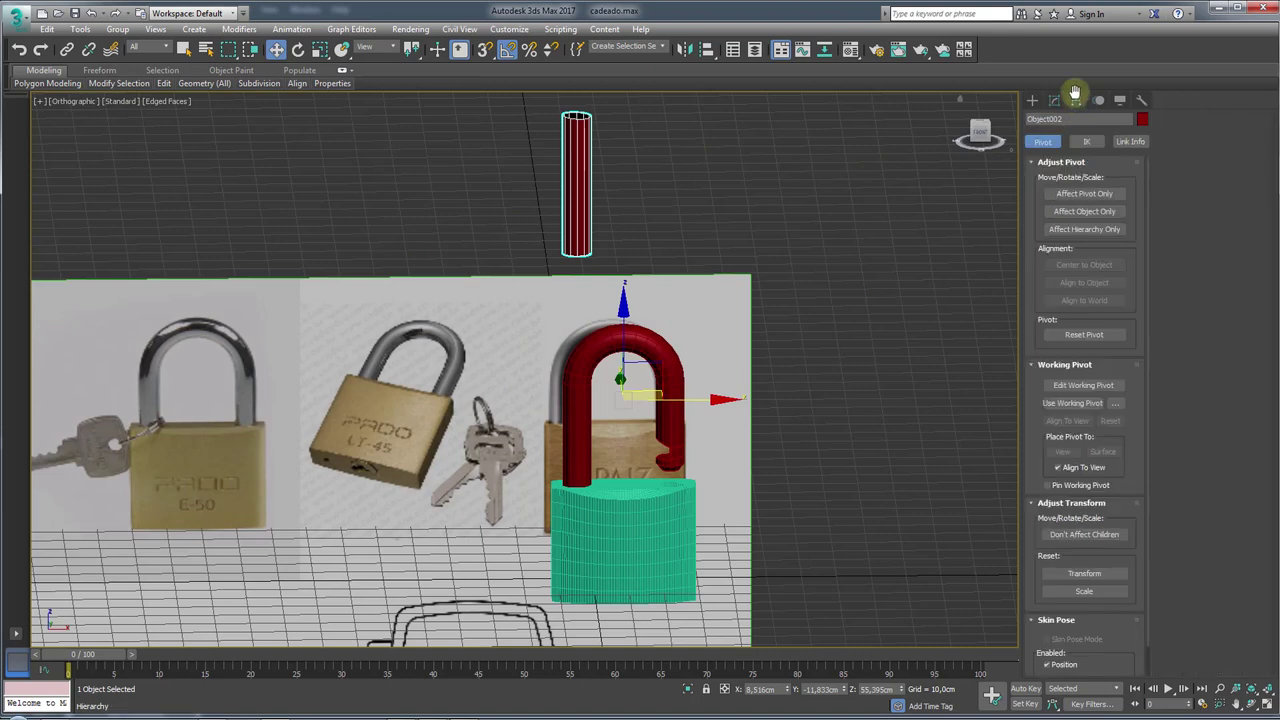
click(1081, 194)
click(1088, 264)
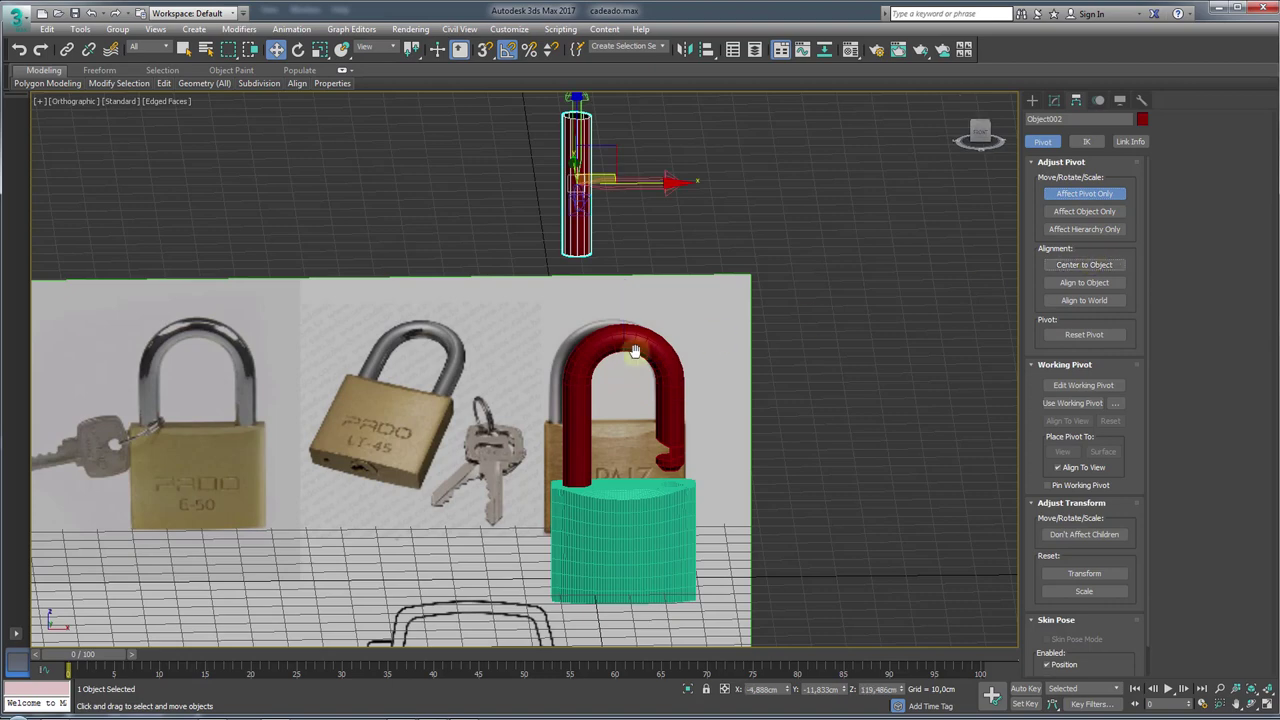
click(1084, 193)
- Align the shackle's pivot to the cloned leg piece's pivot, then delete the clone
click(640, 340)
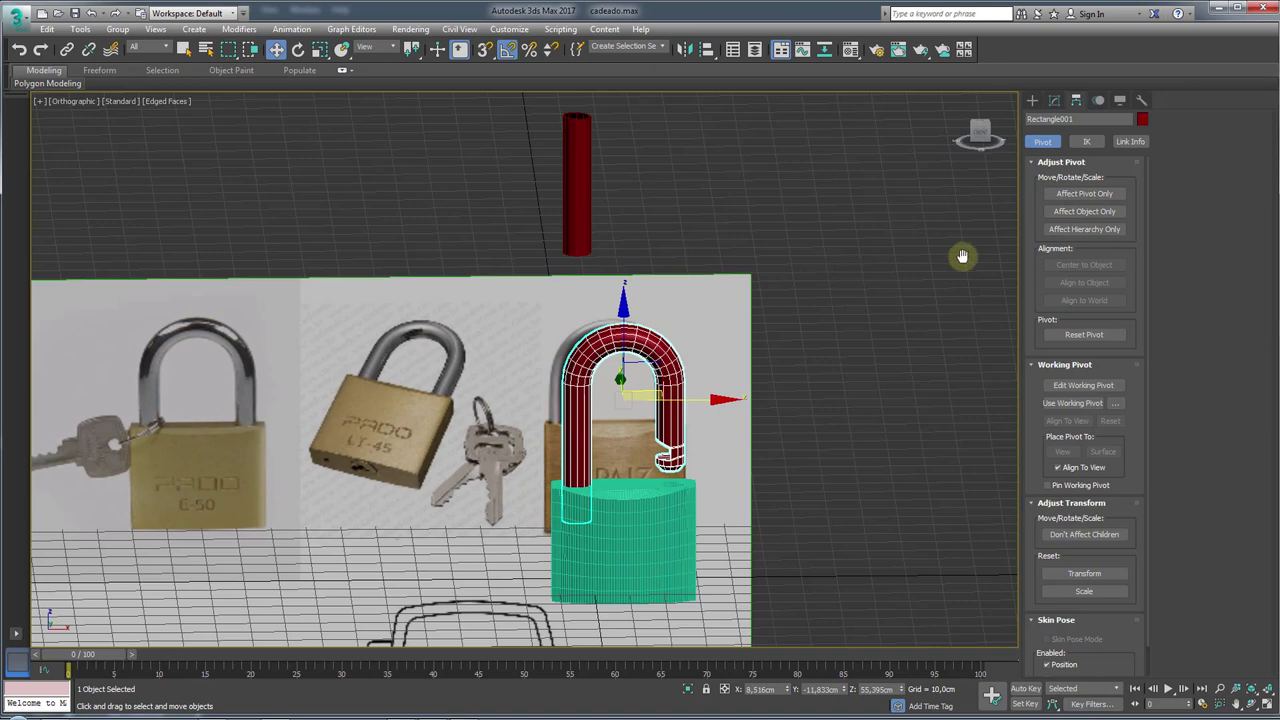
click(1085, 193)
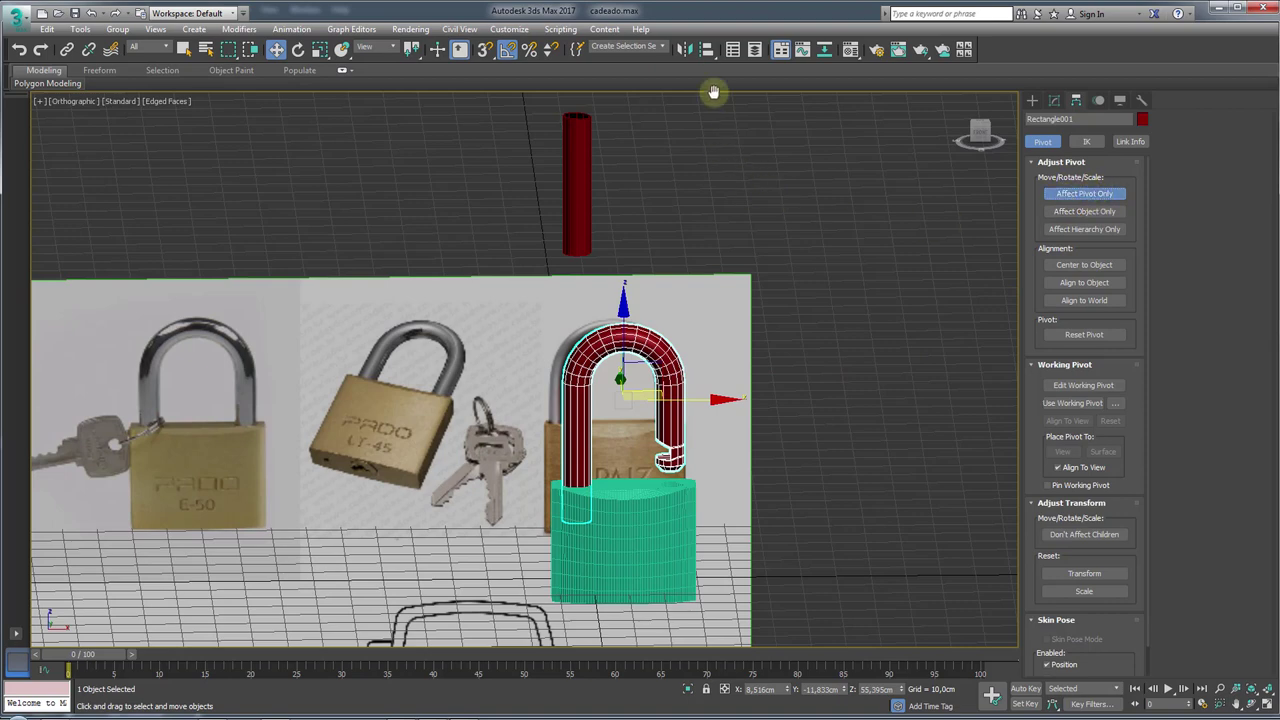
click(706, 49)
click(576, 176)
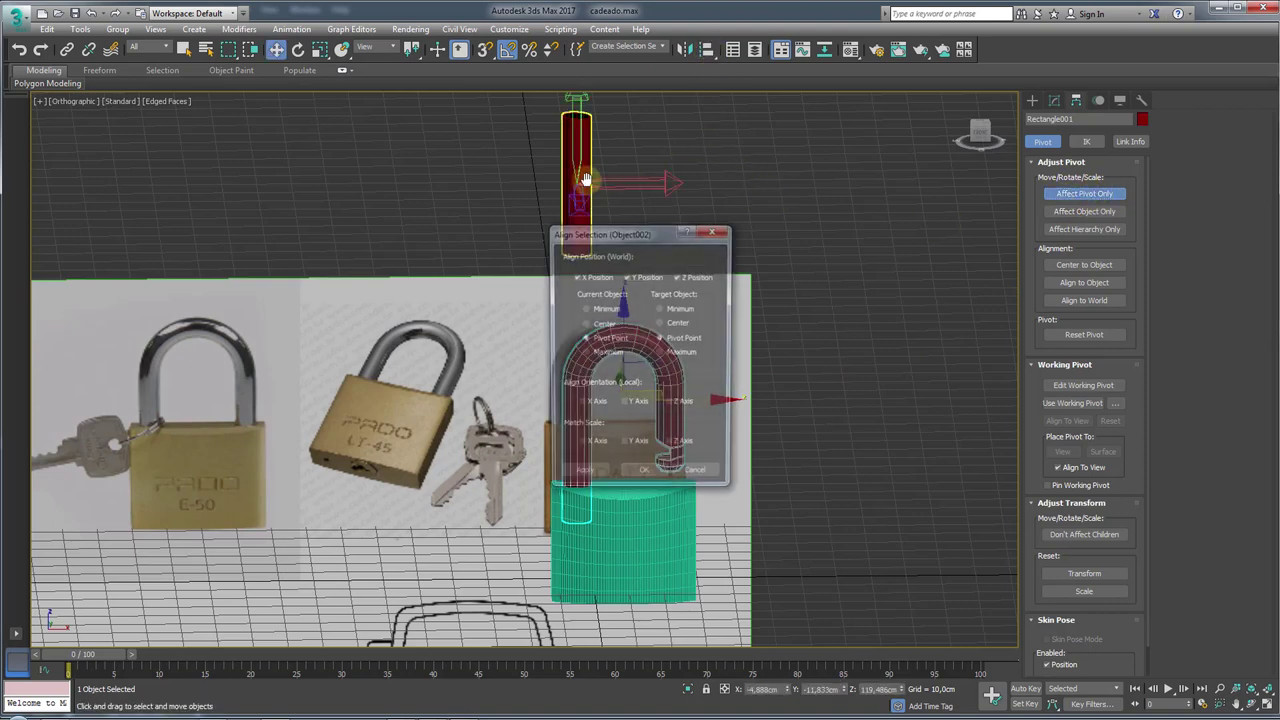
drag(633, 233, 864, 233)
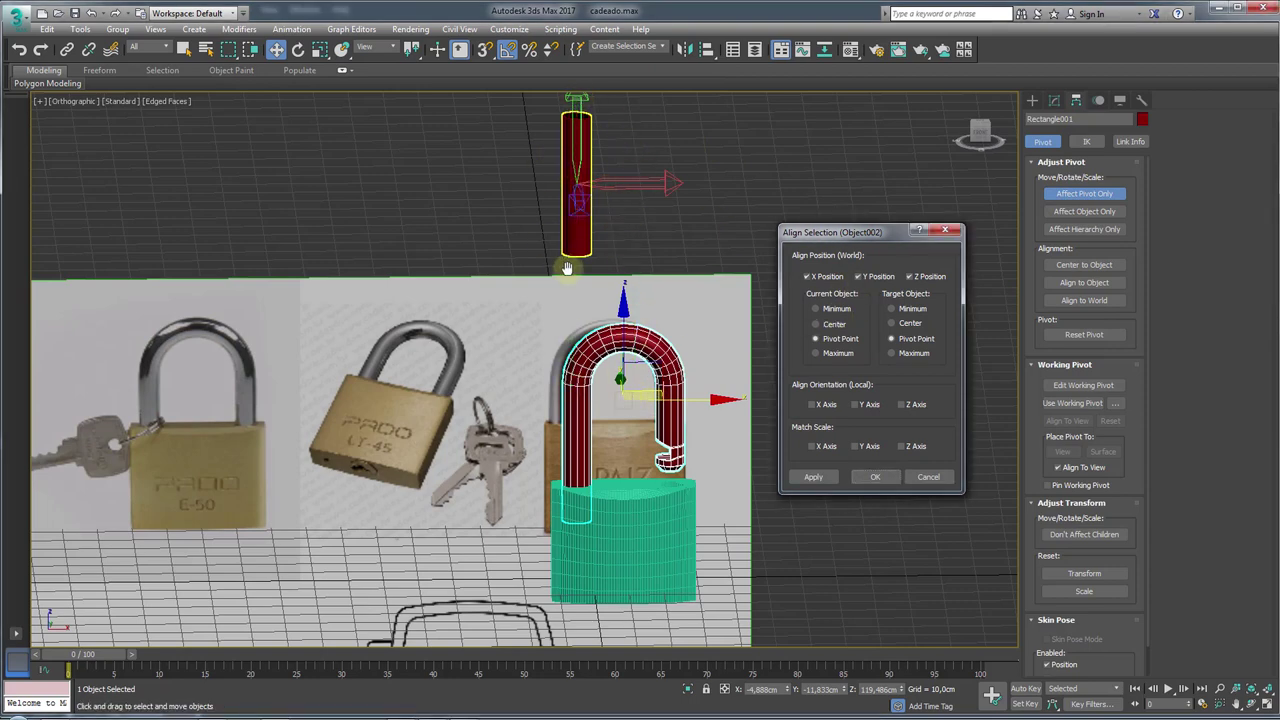
click(873, 477)
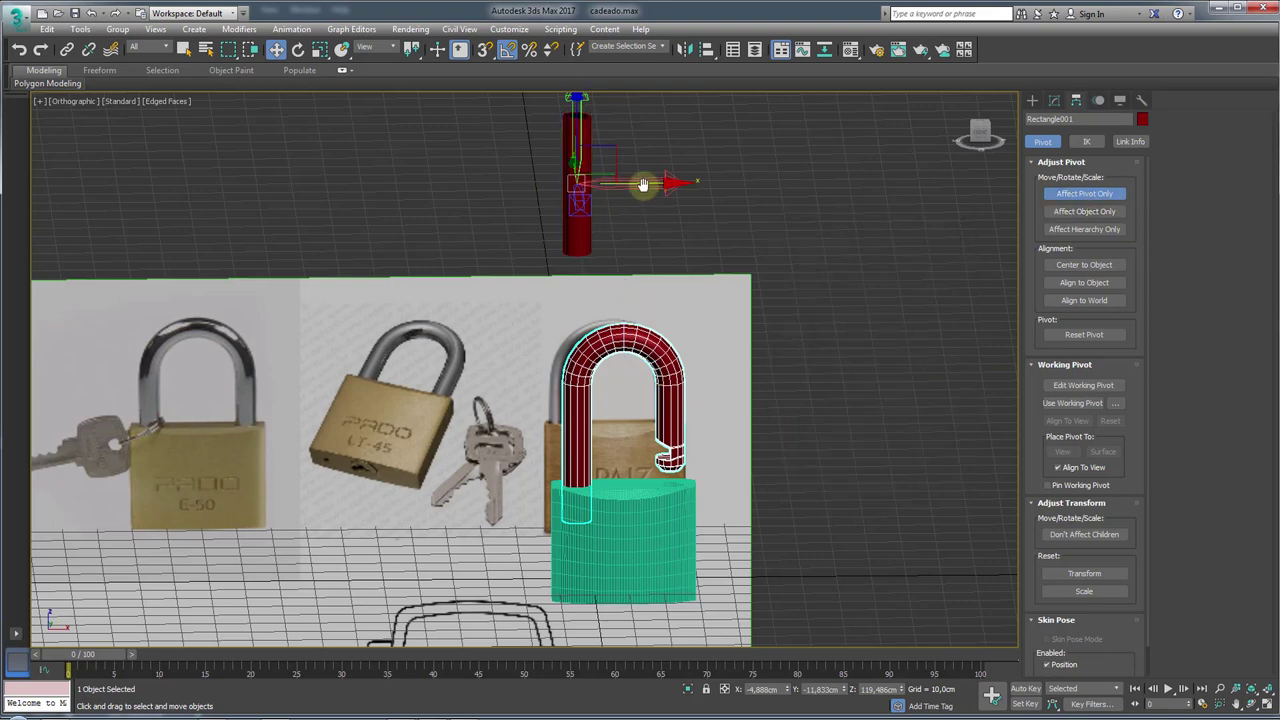
click(1084, 193)
click(580, 165)
key(Delete)
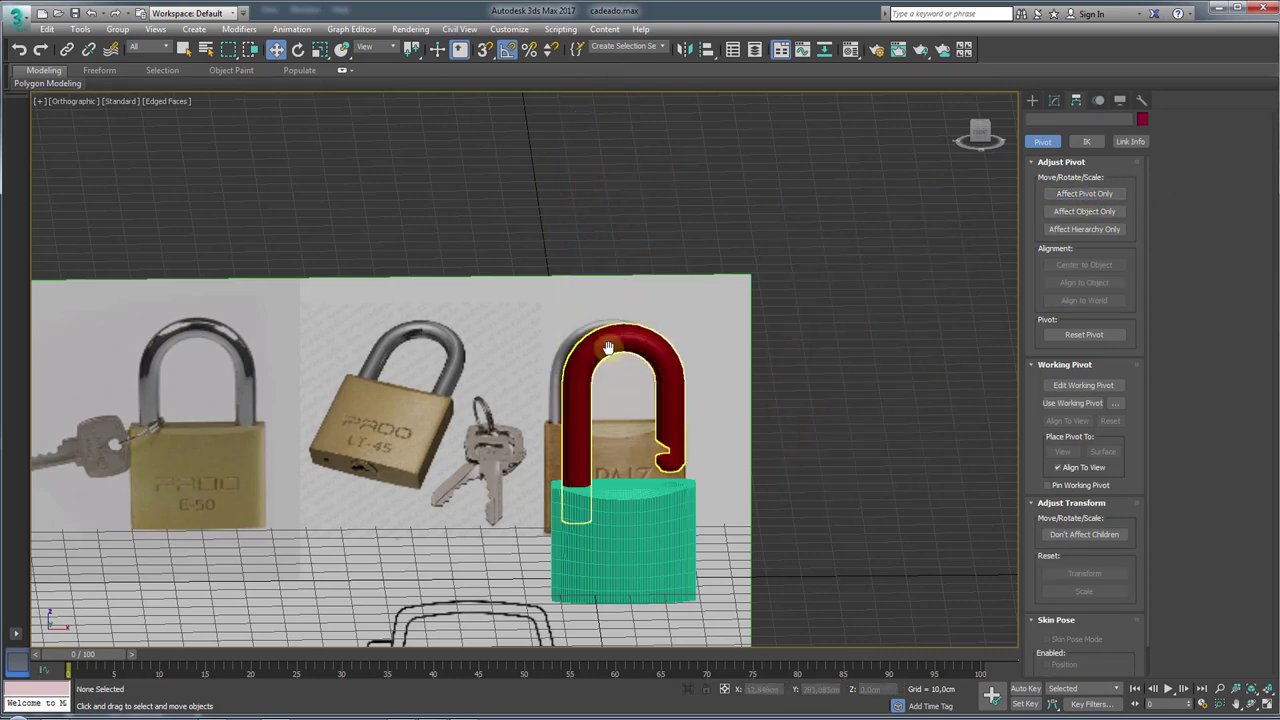
- Swing the shackle around its leg pivot to test it, ending at 45°
click(596, 386)
mouse_move(596, 386)
alt+middle_down()
mouse_move(600, 300)
mouse_move(675, 353)
mouse_move(674, 429)
alt+middle_up()
scroll(600, 300, up, 3)
key(e)
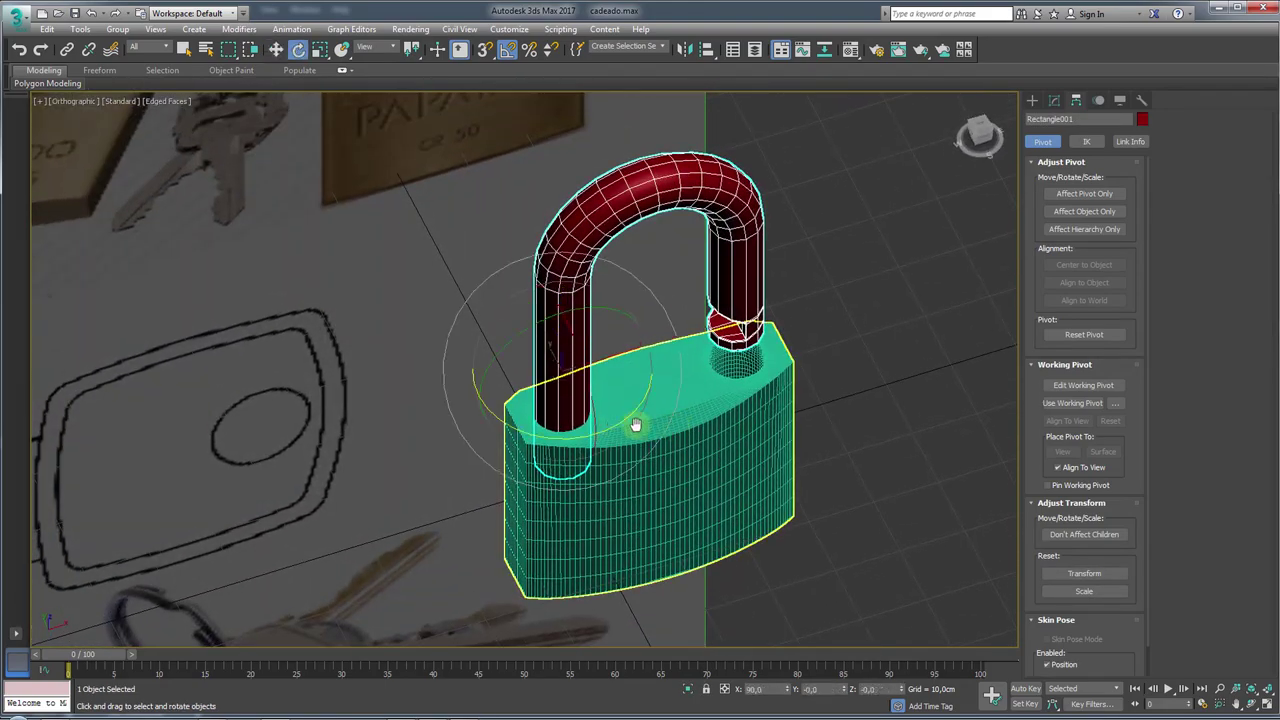
mouse_move(548, 447)
mouse_down()
mouse_move(486, 443)
mouse_move(686, 414)
mouse_move(423, 449)
mouse_move(647, 421)
mouse_move(451, 446)
mouse_move(540, 455)
mouse_move(465, 448)
mouse_up()
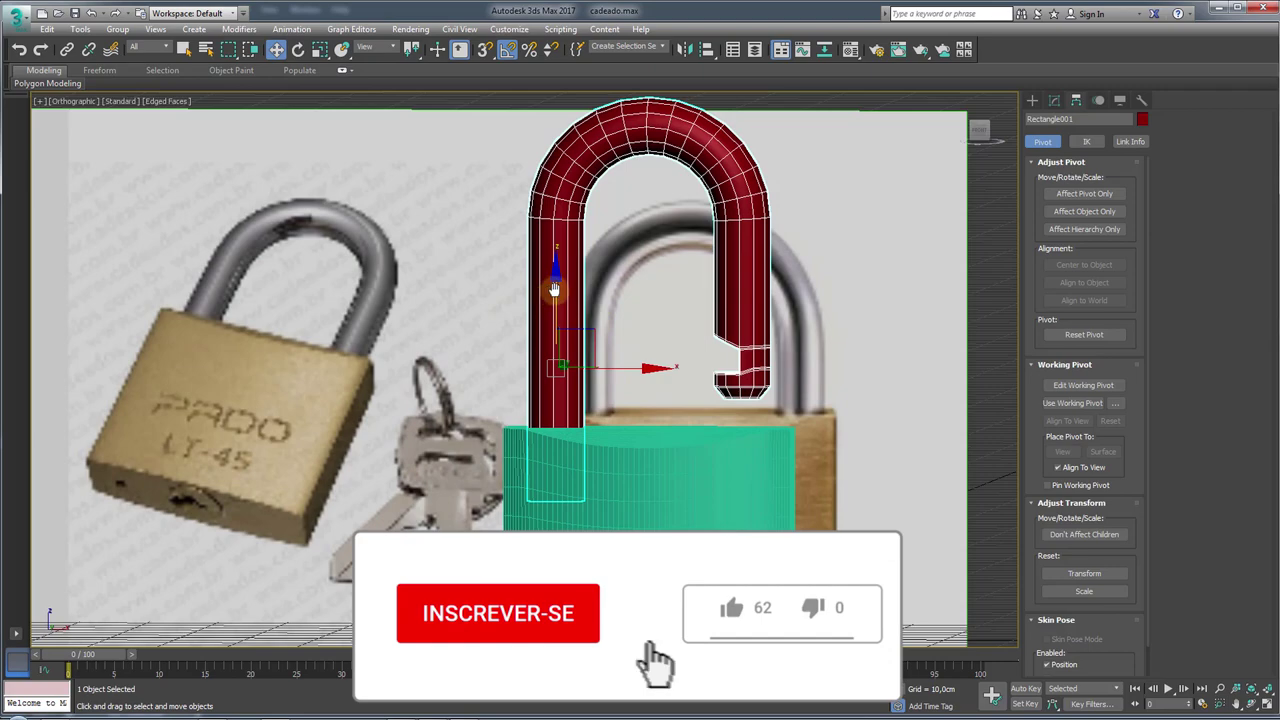
mouse_move(554, 290)
mouse_down()
mouse_move(565, 392)
mouse_move(567, 336)
mouse_up()
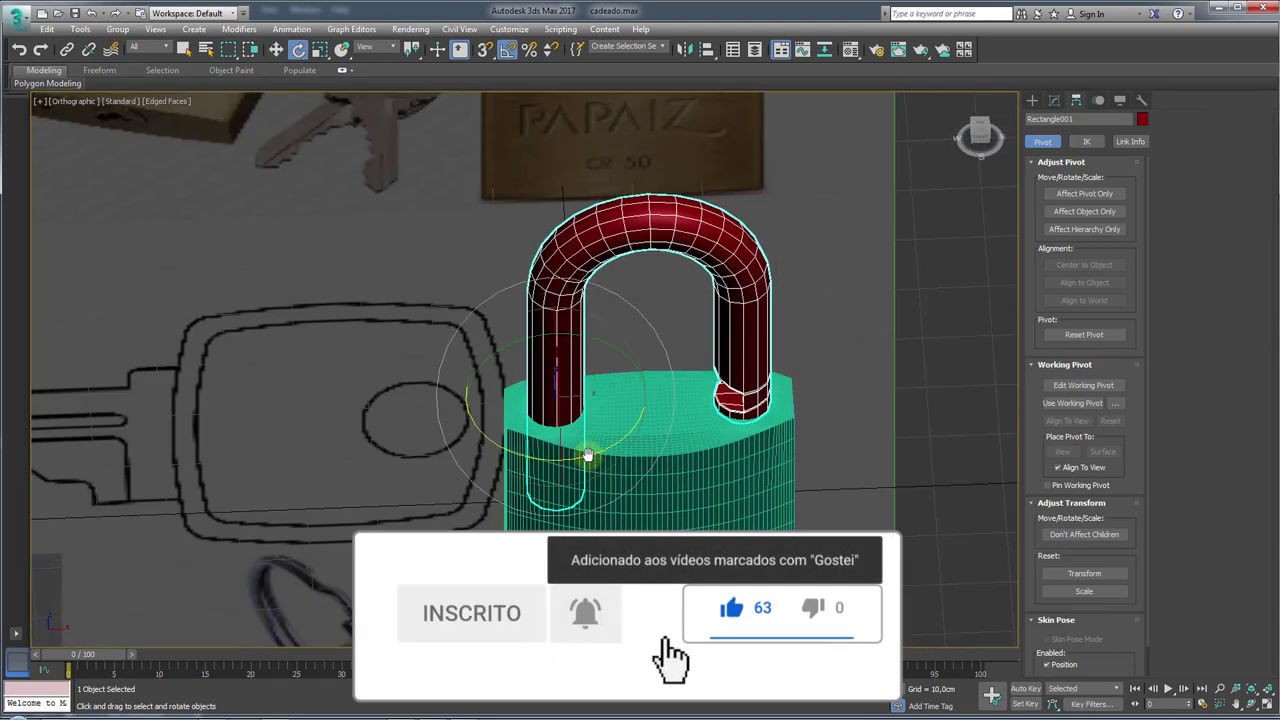
mouse_move(603, 447)
mouse_down()
mouse_move(529, 466)
mouse_move(634, 440)
mouse_move(423, 471)
mouse_move(667, 459)
mouse_move(689, 446)
mouse_move(723, 374)
mouse_up()
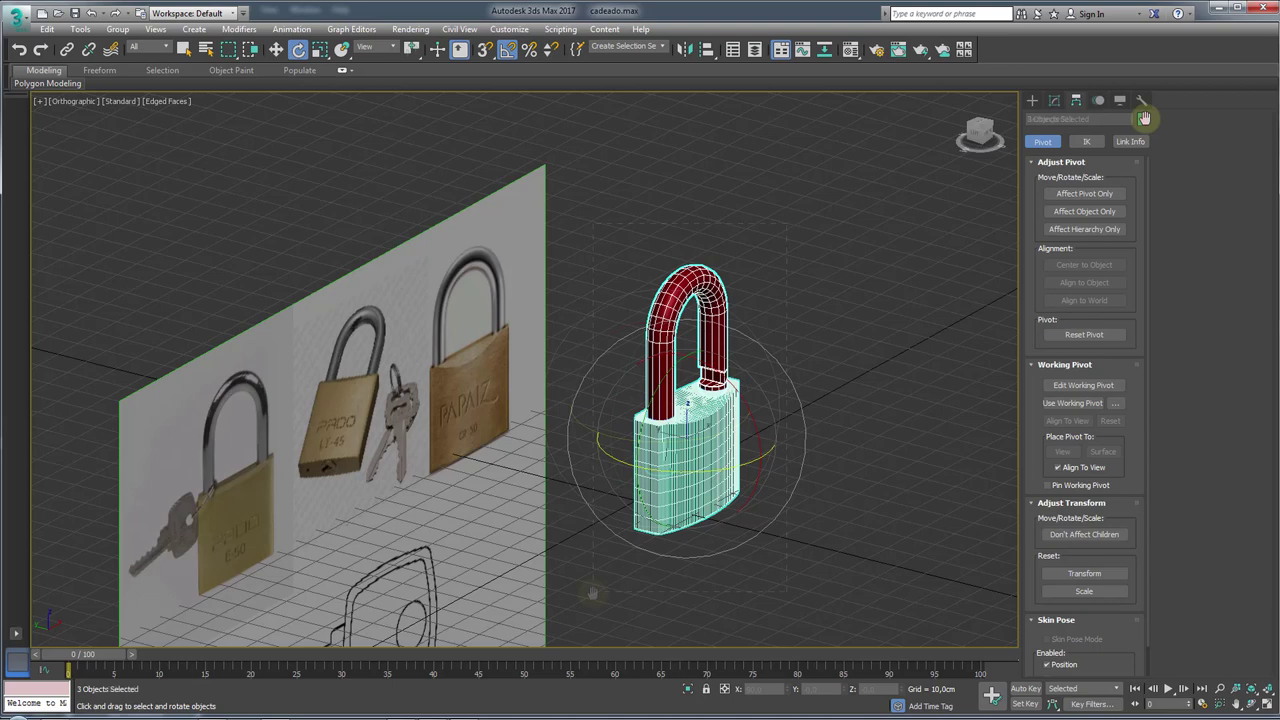
- Set the three padlock parts' object colour to black and assign the 05 - Default material
click(1142, 119)
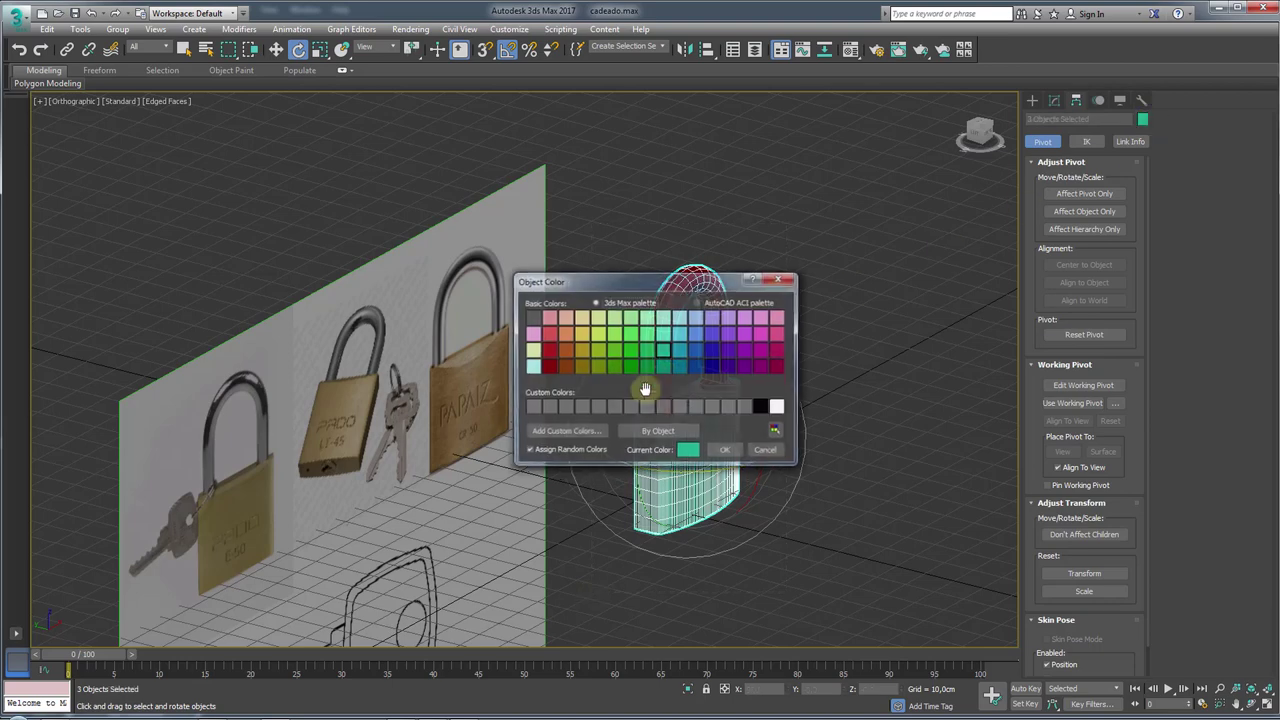
click(725, 450)
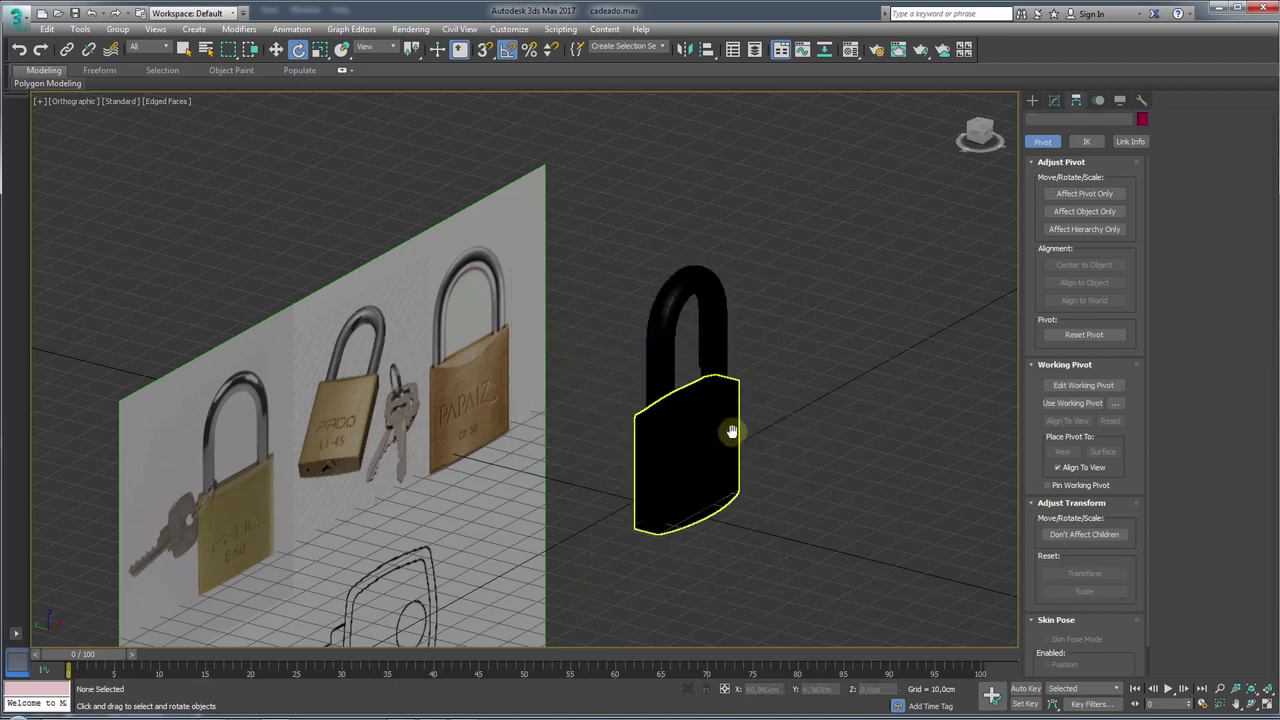
click(734, 436)
key(ctrl+z)
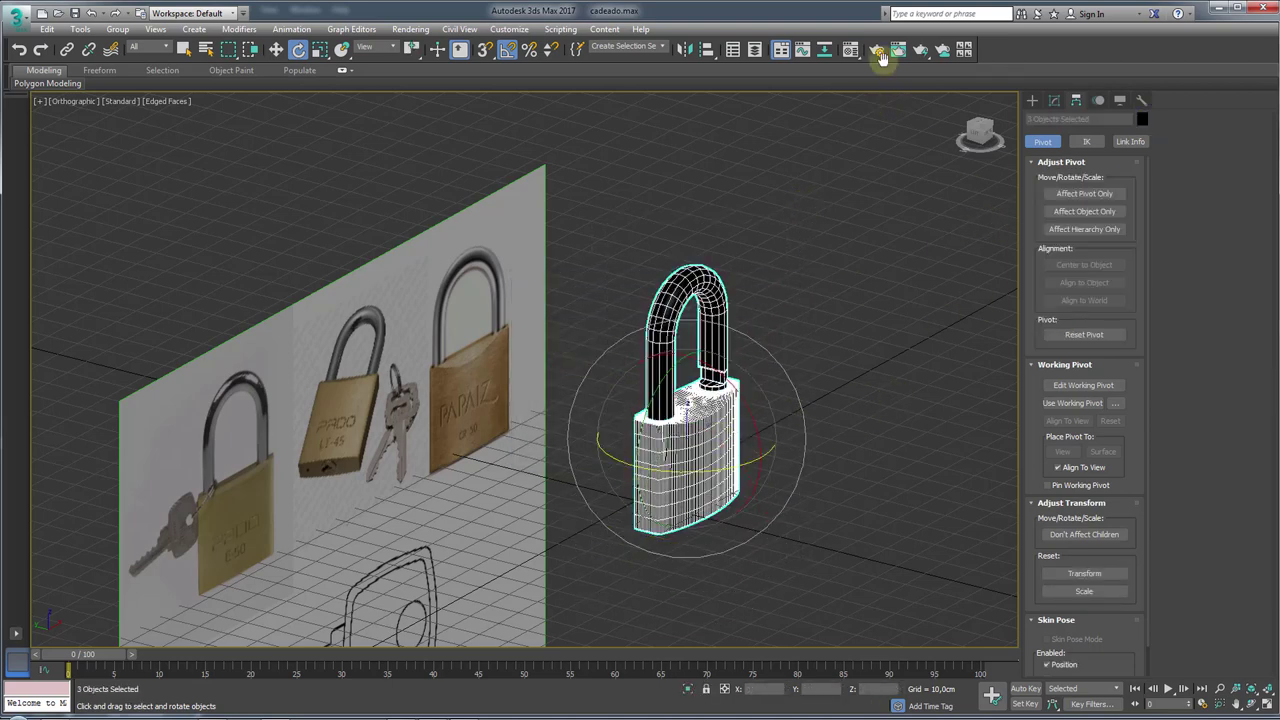
click(850, 50)
click(253, 234)
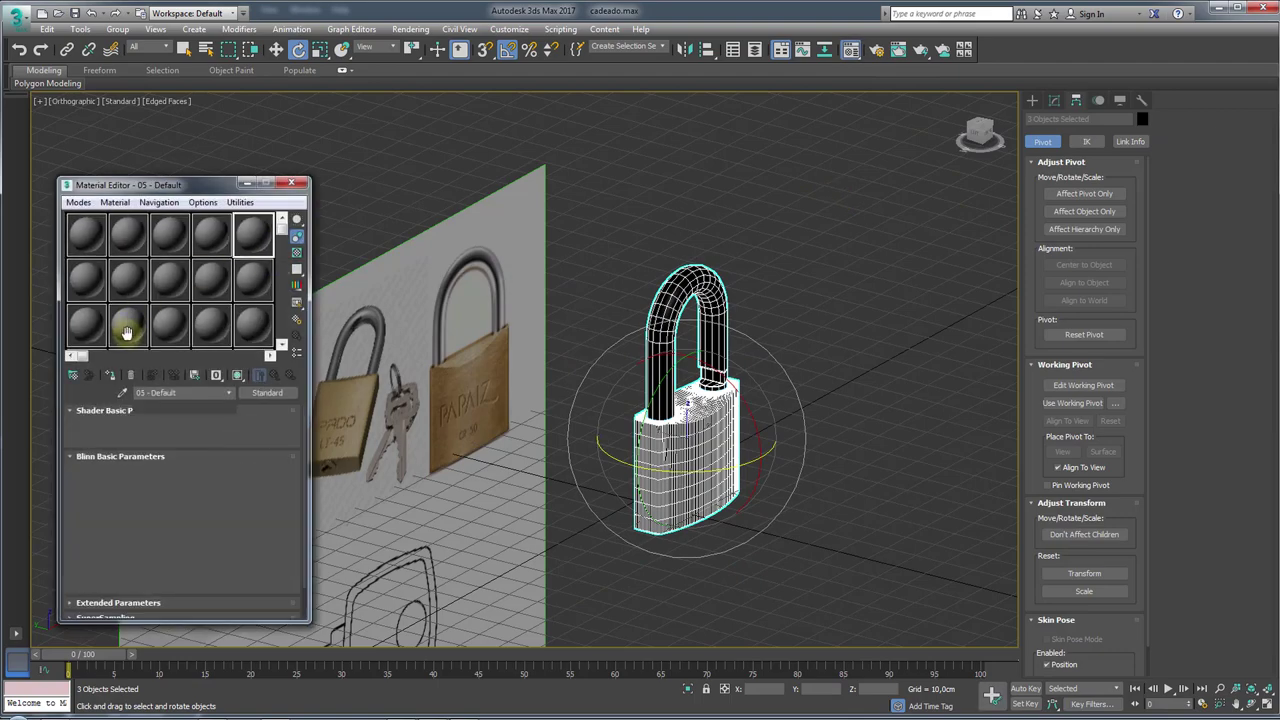
click(110, 371)
click(290, 183)
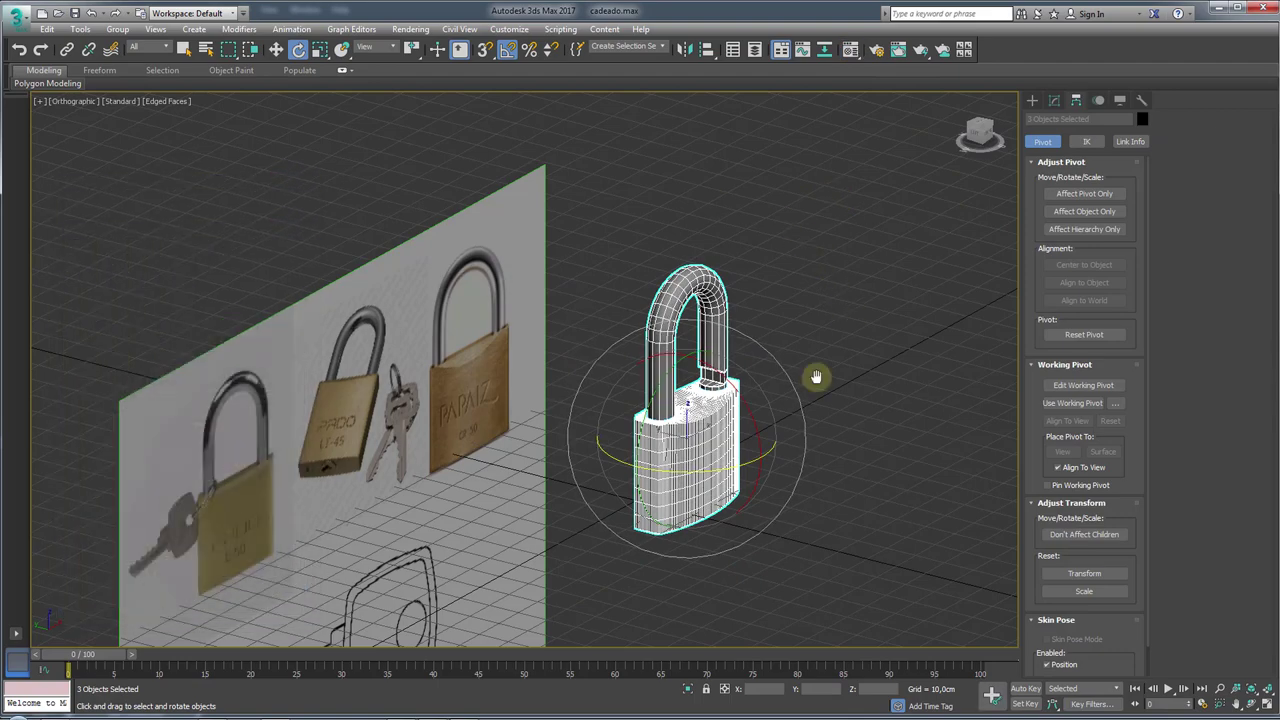
- Orbit under the padlock body and select the keyhole piece
click(829, 386)
click(686, 460)
click(1054, 100)
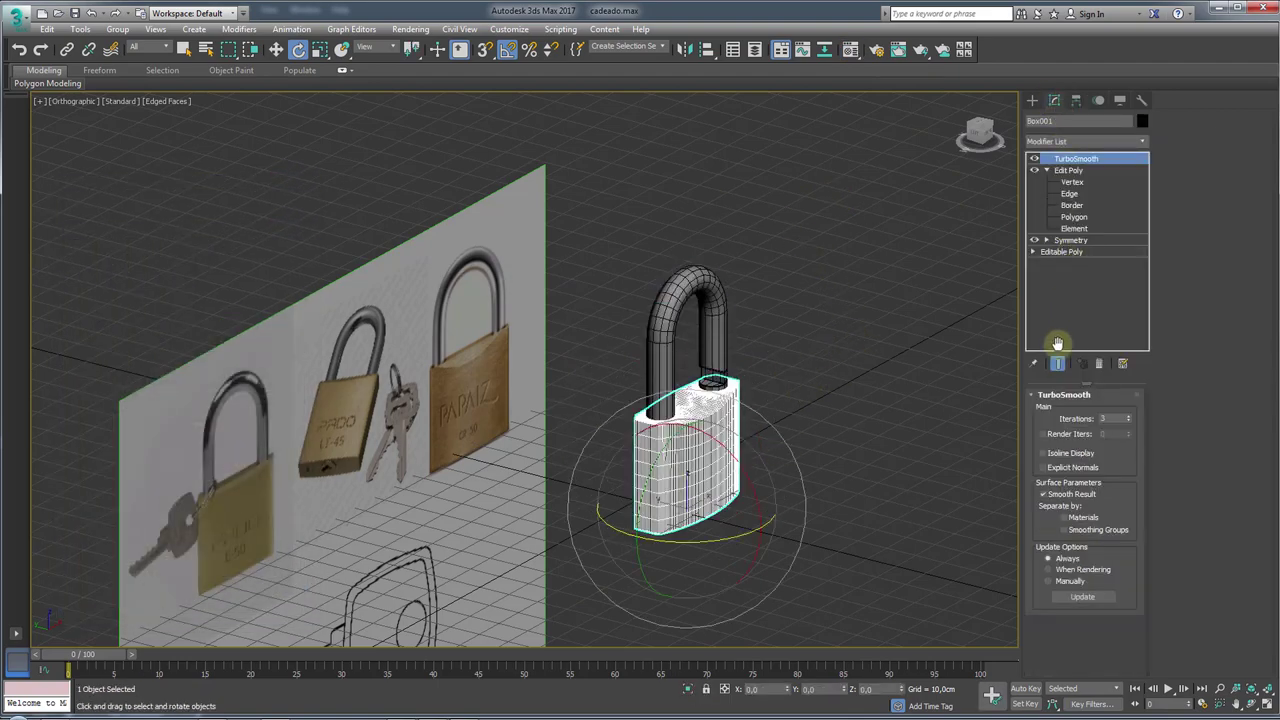
key(z)
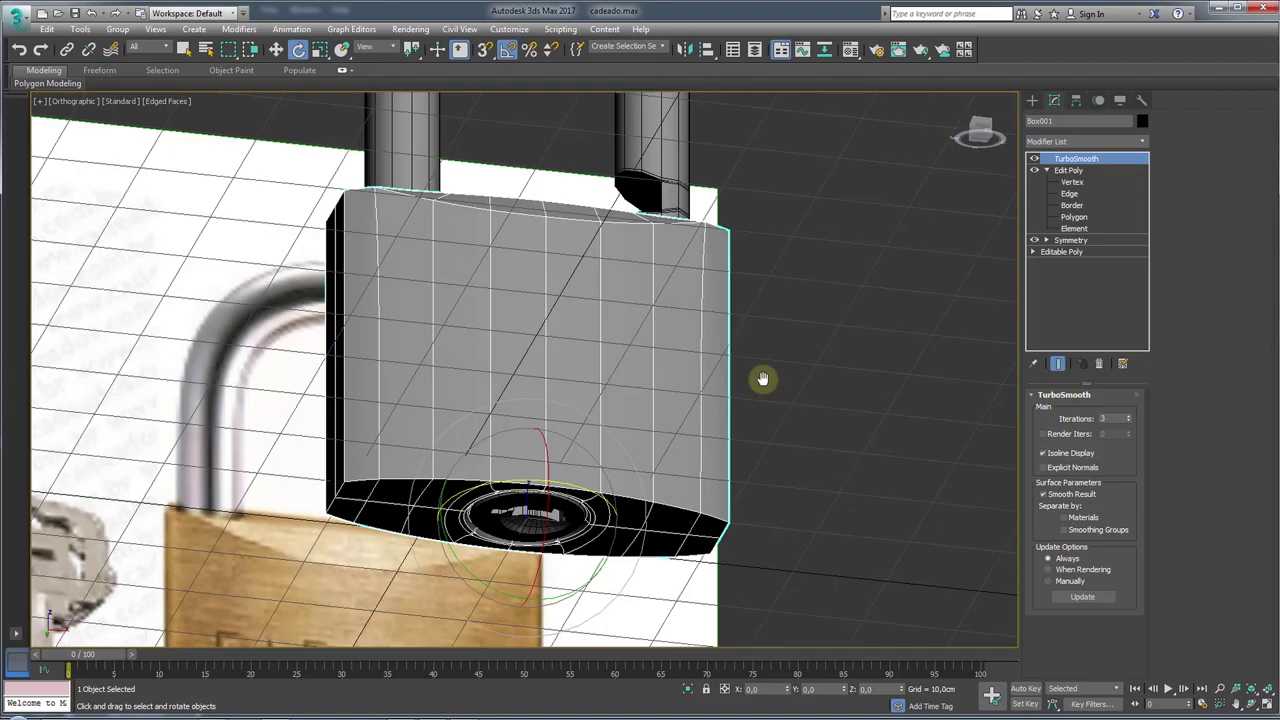
alt+middle_drag(852, 443, 814, 257)
click(814, 257)
click(663, 382)
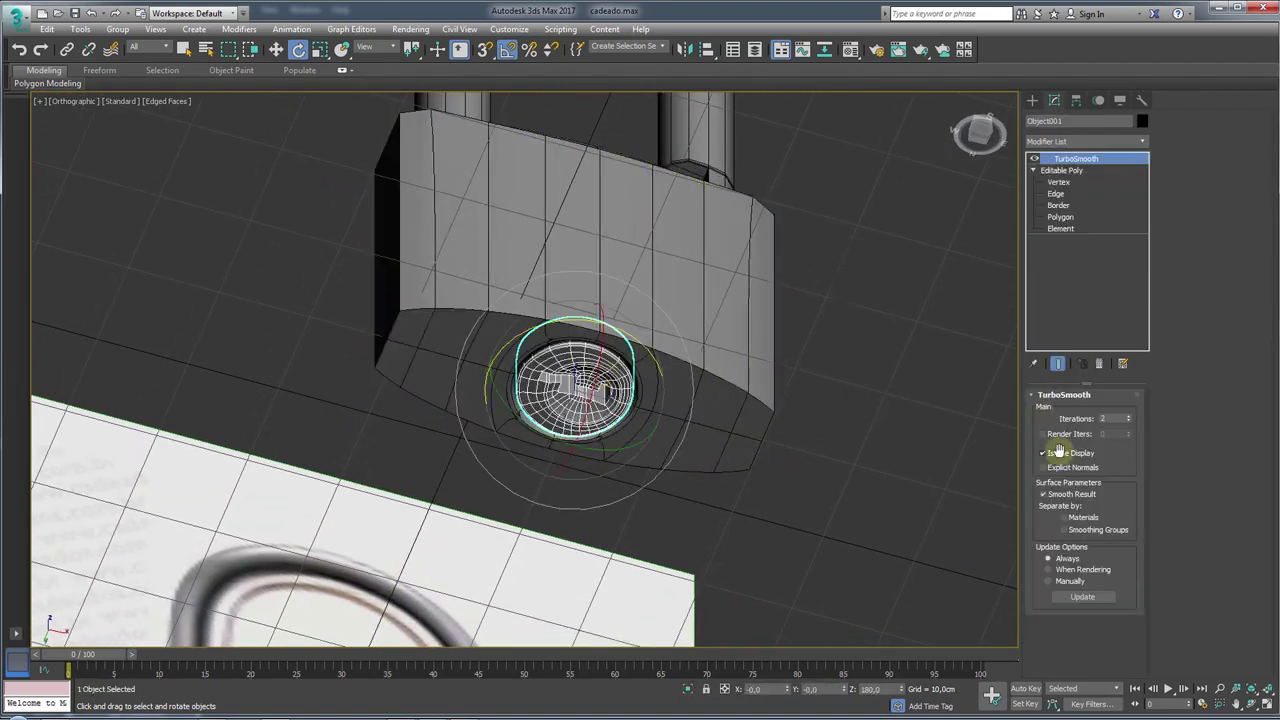